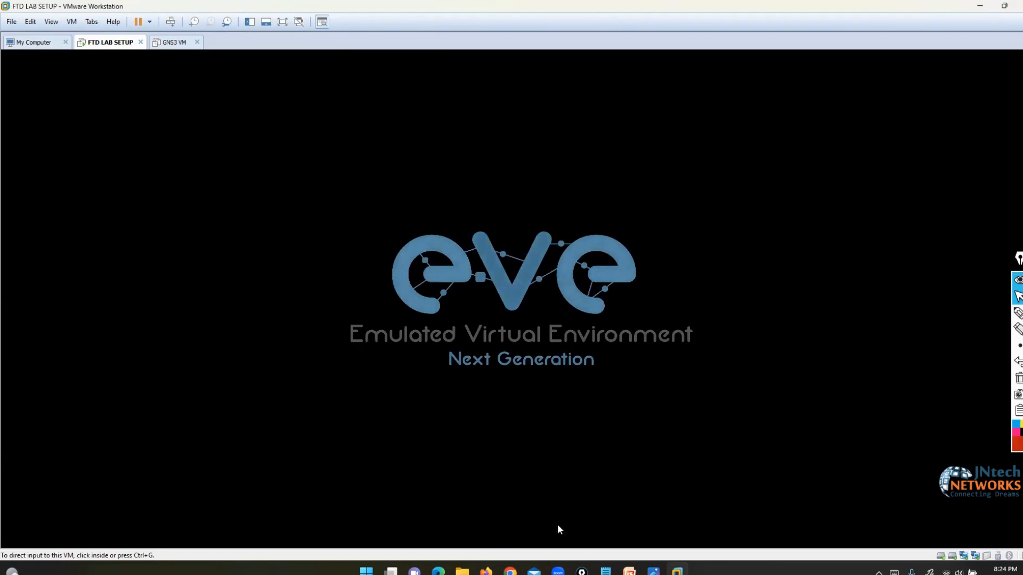
# - Bring up the Gartner firewall chart image in Photos and close it
pyautogui.click(980, 6)
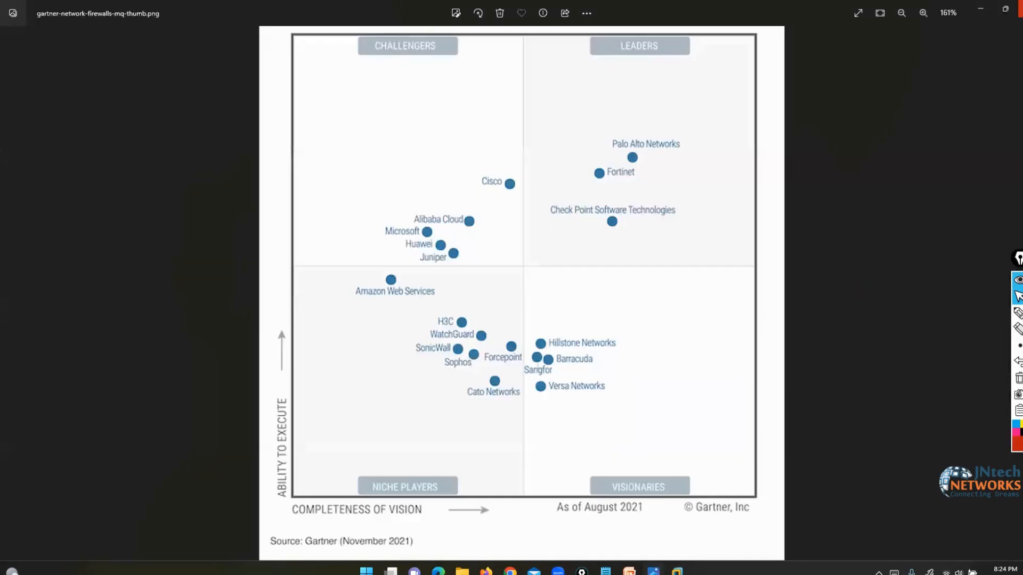
pyautogui.click(1020, 8)
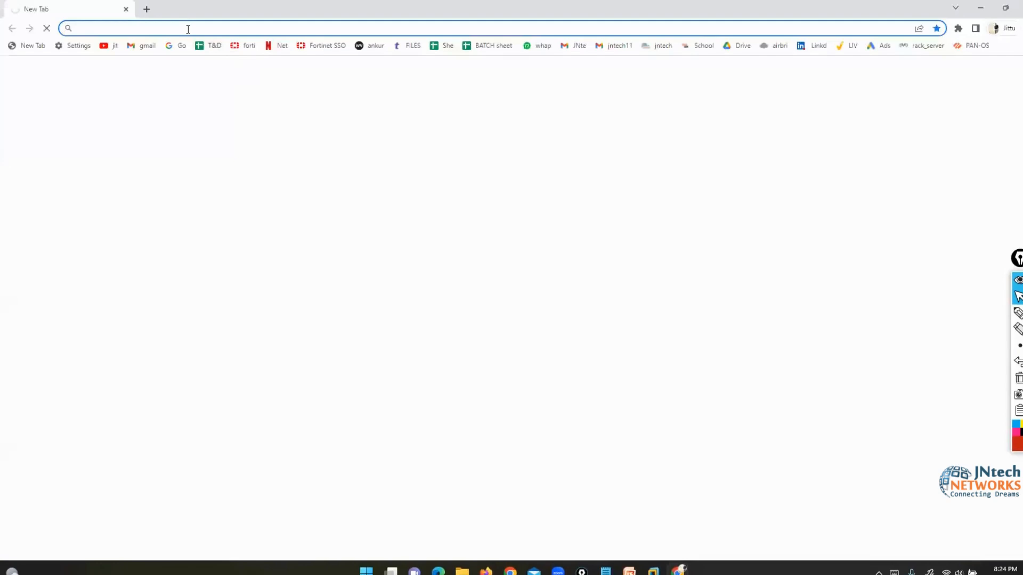
# - Sign in to the EVE-NG web interface at 192.168.1.11 with the admin account and its password
pyautogui.write('192.168.1.11')
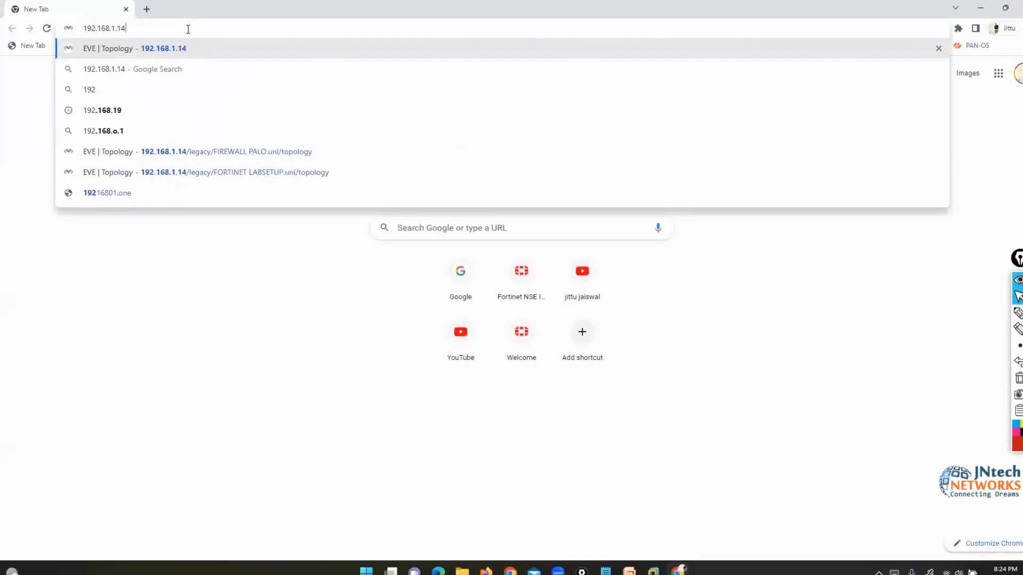
pyautogui.press('Return')
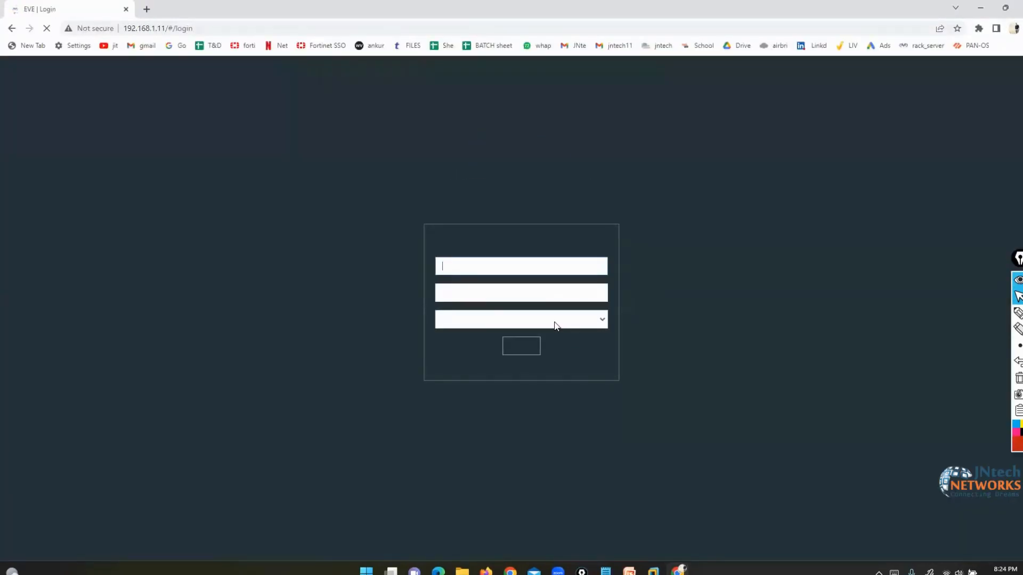
pyautogui.write('ADMI')
pyautogui.press('BackSpace')
pyautogui.press('BackSpace')
pyautogui.press('BackSpace')
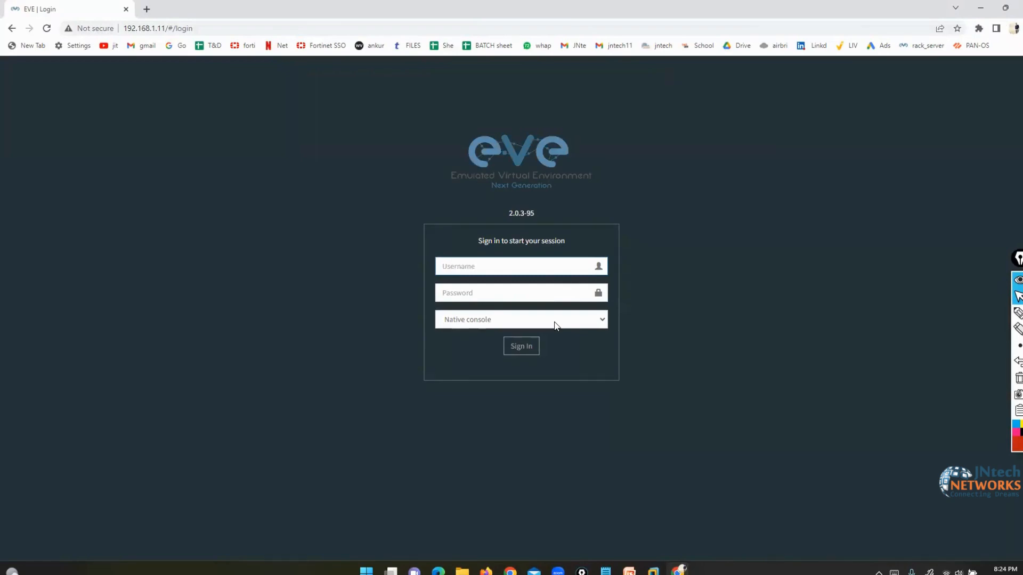
pyautogui.write('admin')
pyautogui.press('Tab')
pyautogui.write('eve')
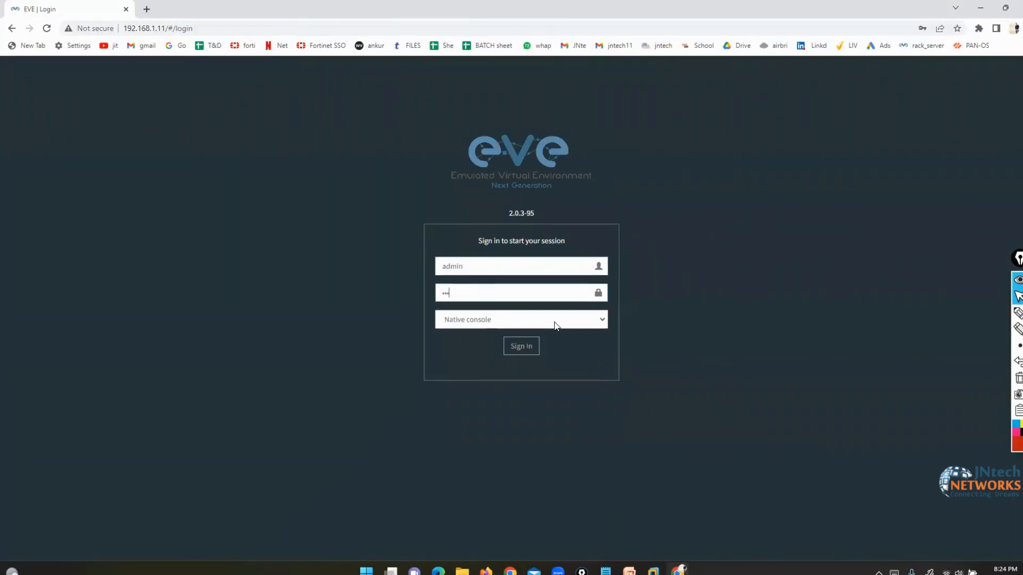
pyautogui.press('Return')
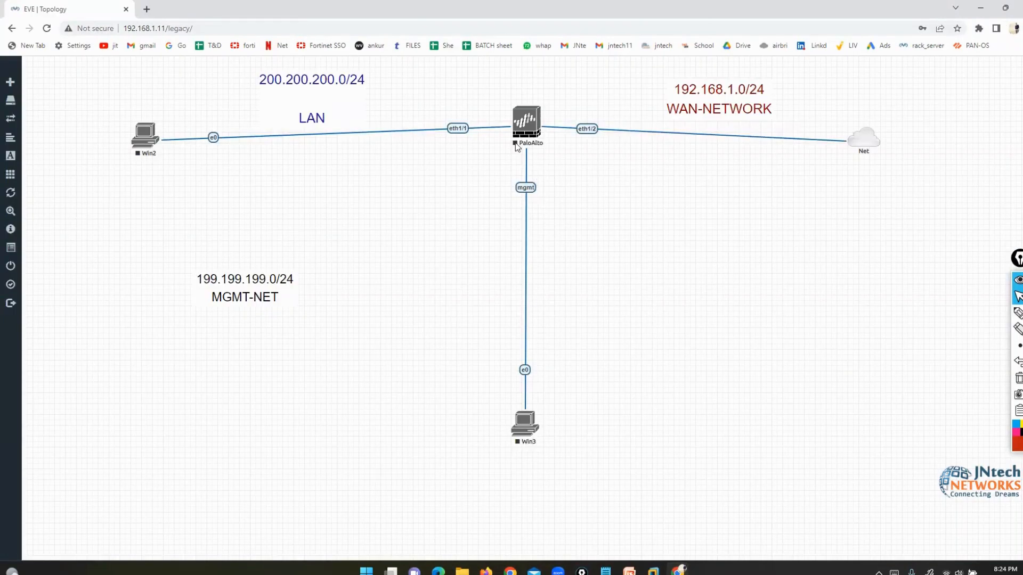
# - Close the current lab and open FIREWALL PALO.unl from the file manager
pyautogui.moveTo(37, 242)
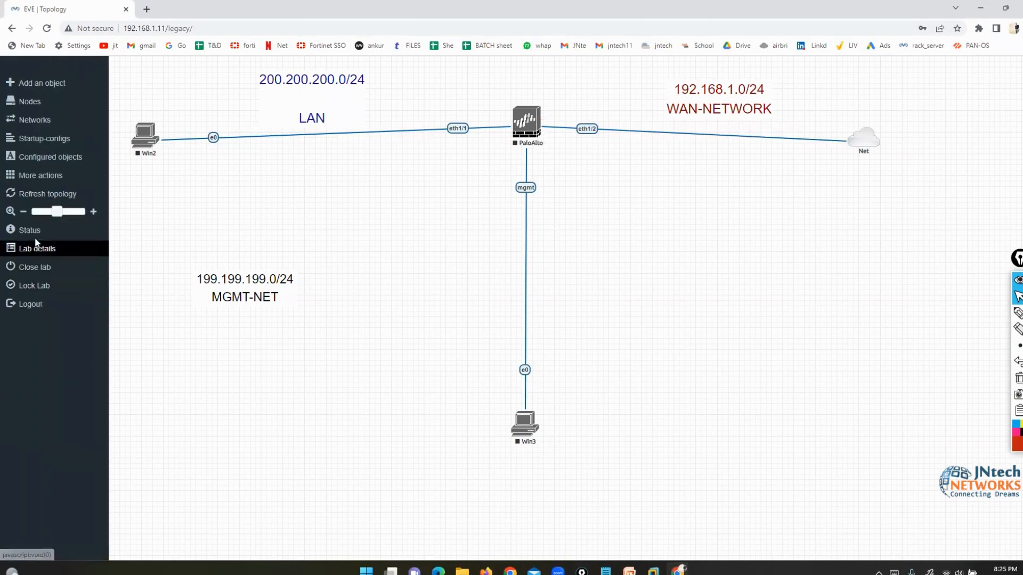
pyautogui.click(37, 267)
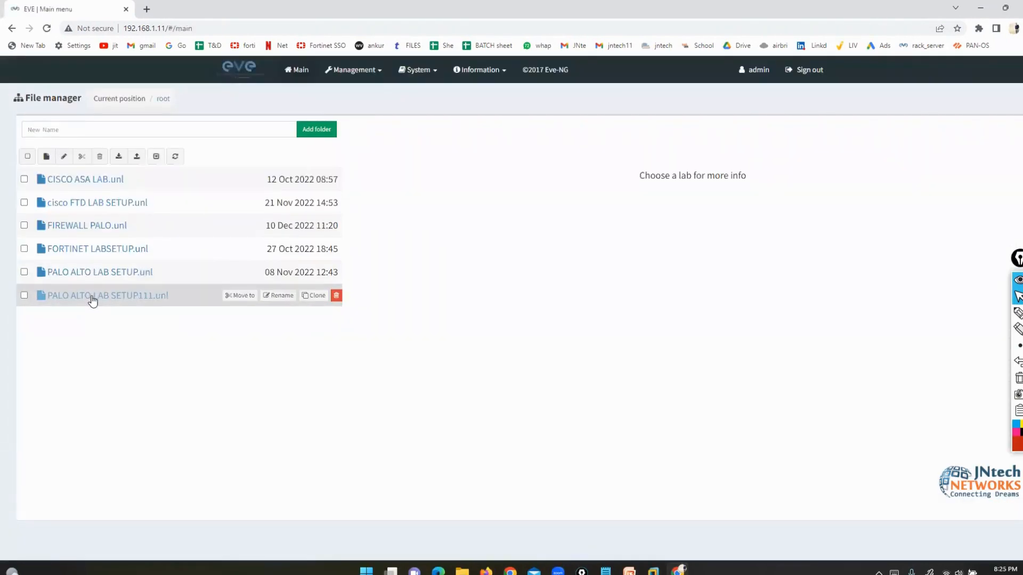
pyautogui.click(91, 296)
pyautogui.doubleClick(103, 274)
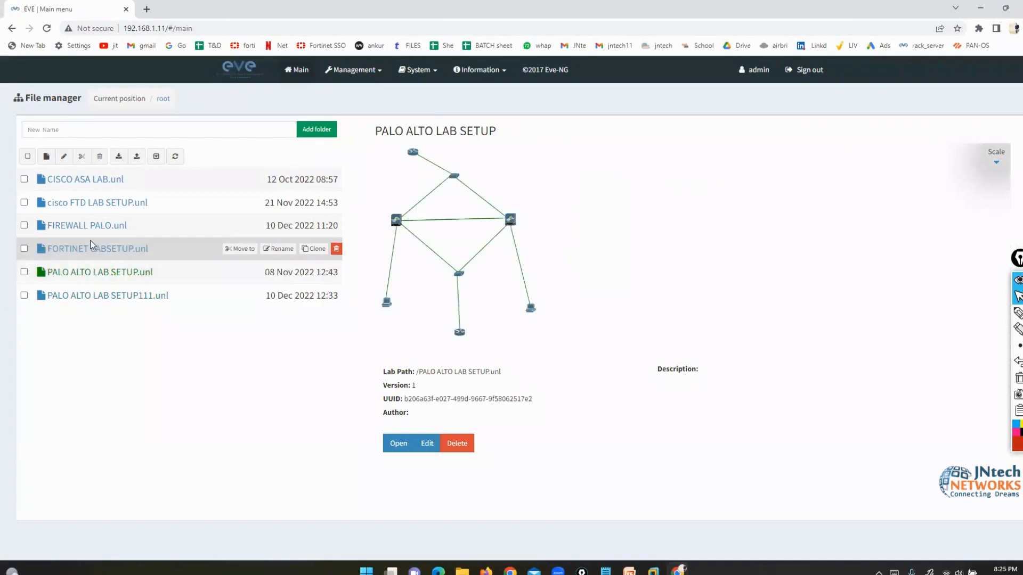
pyautogui.tripleClick(100, 249)
pyautogui.tripleClick(90, 233)
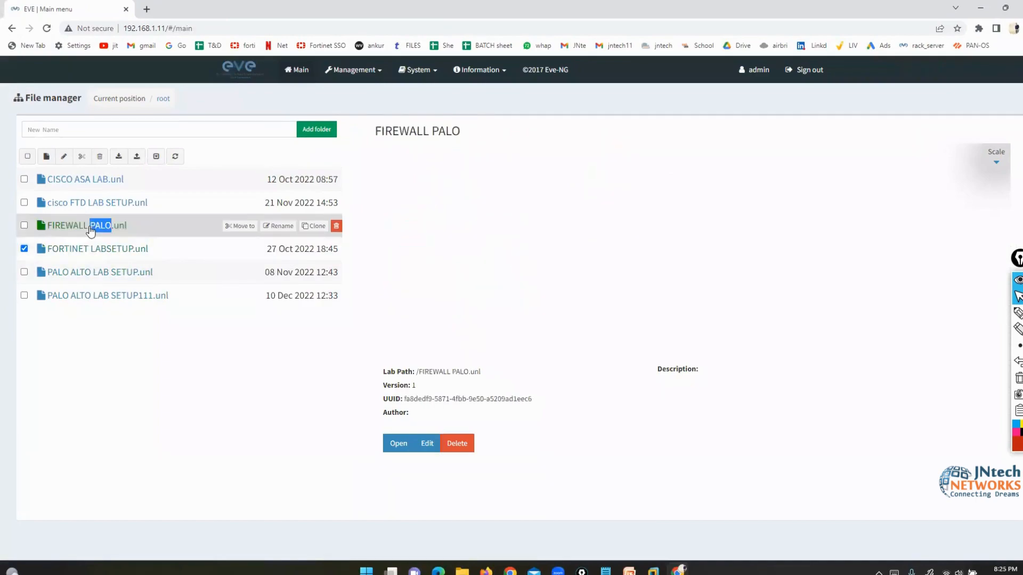
pyautogui.click(395, 442)
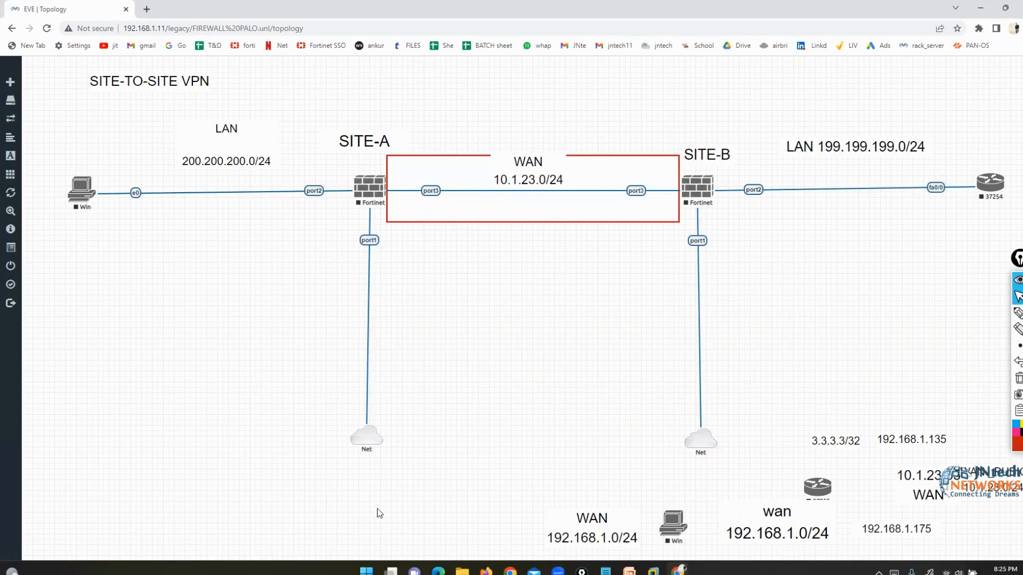
# - Rearrange the topology: Net cloud, SITE-A firewall, Win PC and the LAN/SITE labels
pyautogui.moveTo(376, 432); pyautogui.dragTo(651, 427)
pyautogui.moveTo(366, 187); pyautogui.dragTo(719, 150)
pyautogui.moveTo(82, 189); pyautogui.dragTo(621, 95)
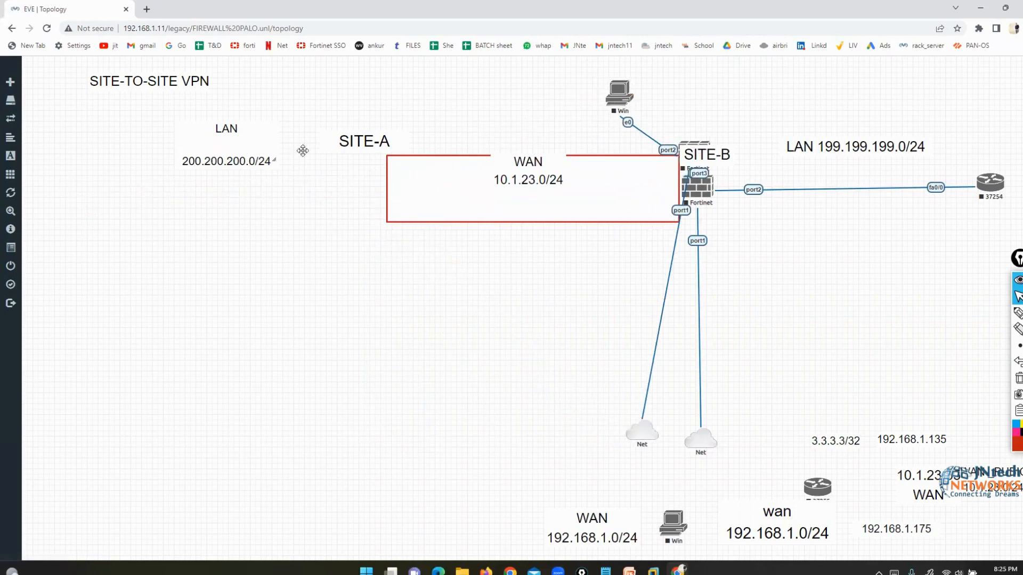
pyautogui.moveTo(302, 151); pyautogui.dragTo(629, 95)
pyautogui.moveTo(688, 143); pyautogui.dragTo(747, 121)
pyautogui.moveTo(634, 107); pyautogui.dragTo(879, 292)
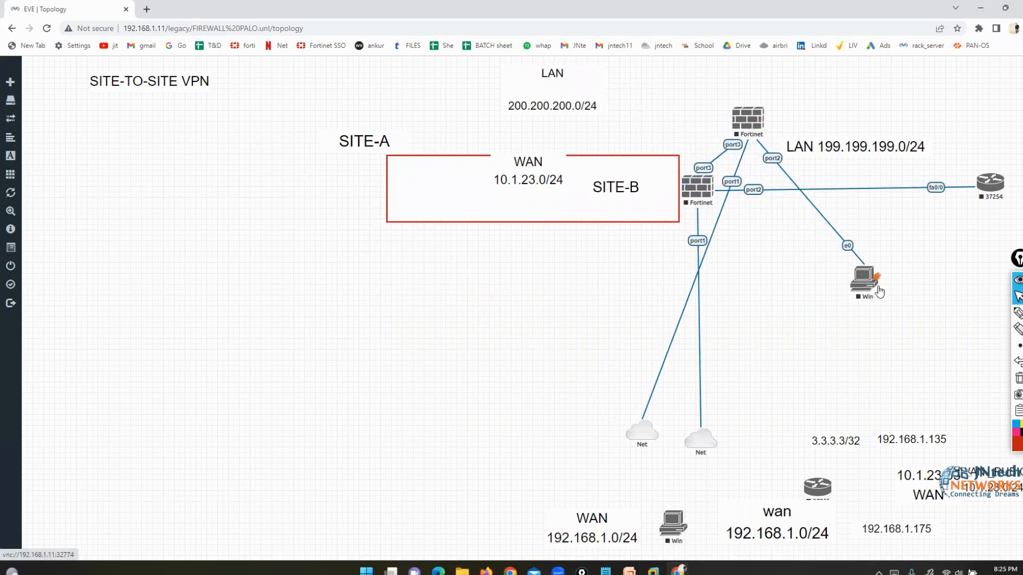
pyautogui.moveTo(370, 145); pyautogui.dragTo(563, 142)
# - Add a new Fortinet FortiGate node to the lab
pyautogui.rightClick(183, 224)
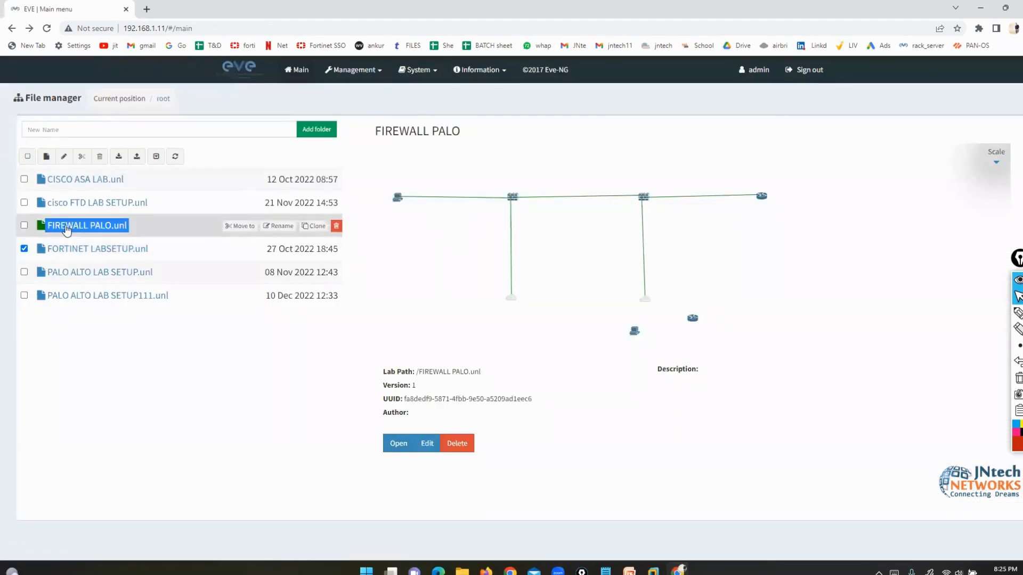
pyautogui.click(398, 444)
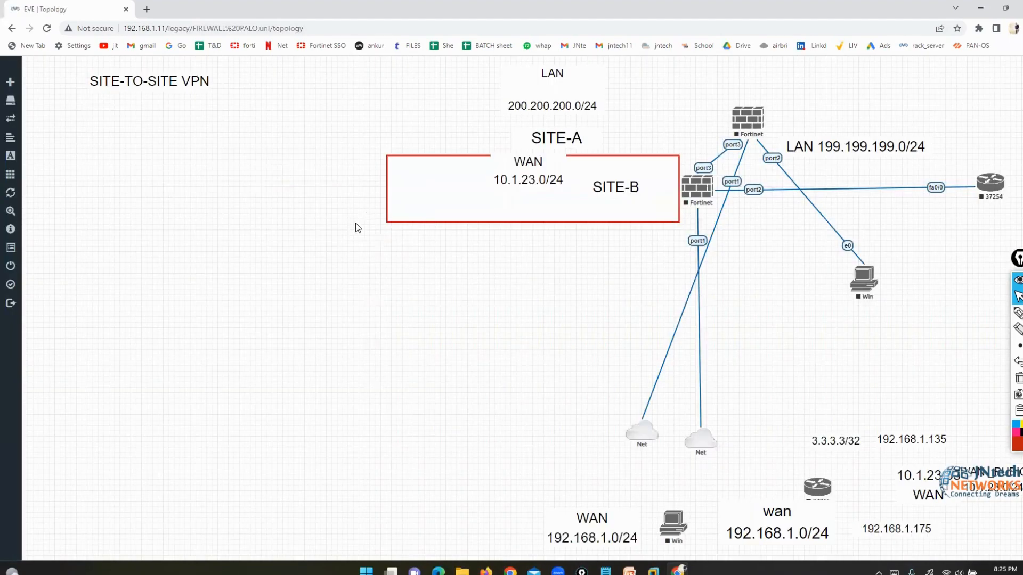
pyautogui.rightClick(253, 218)
pyautogui.click(274, 239)
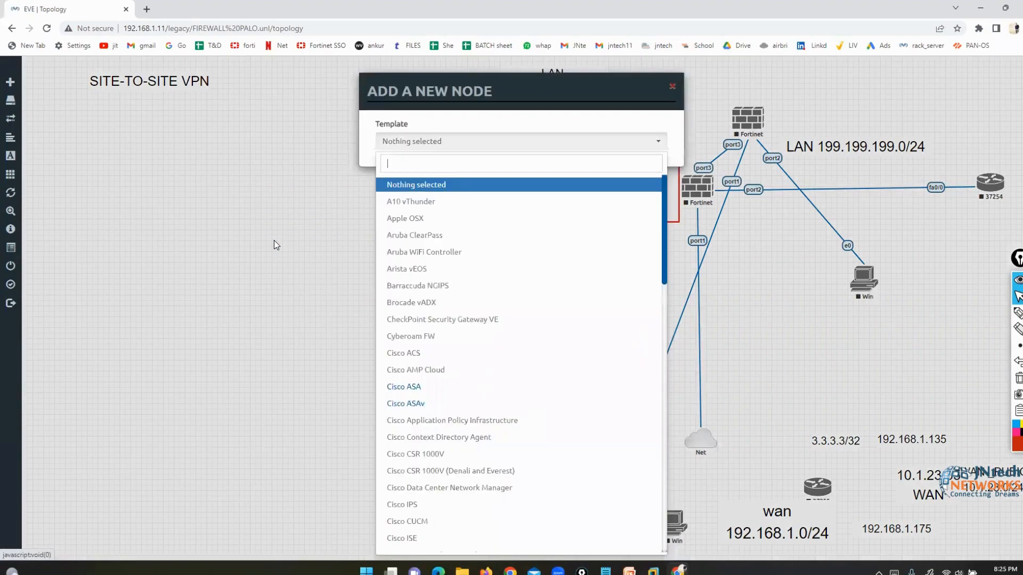
pyautogui.write('for')
pyautogui.click(413, 186)
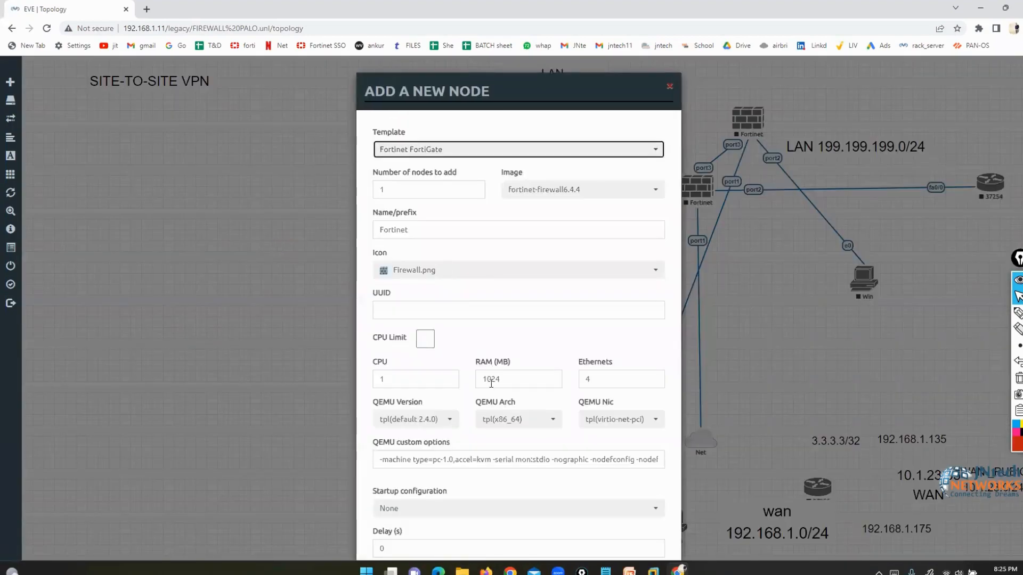
pyautogui.scroll(-3, 498, 479)
pyautogui.click(465, 526)
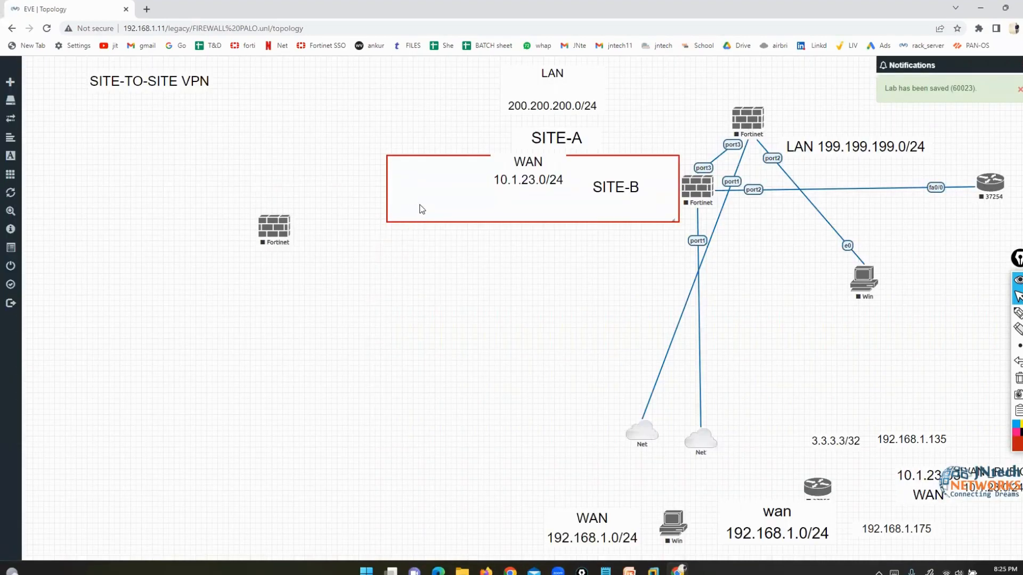
# - Place the FortiGate top-left, move the VPN title right, and add a Management(Cloud0) network
pyautogui.moveTo(272, 237); pyautogui.dragTo(177, 185)
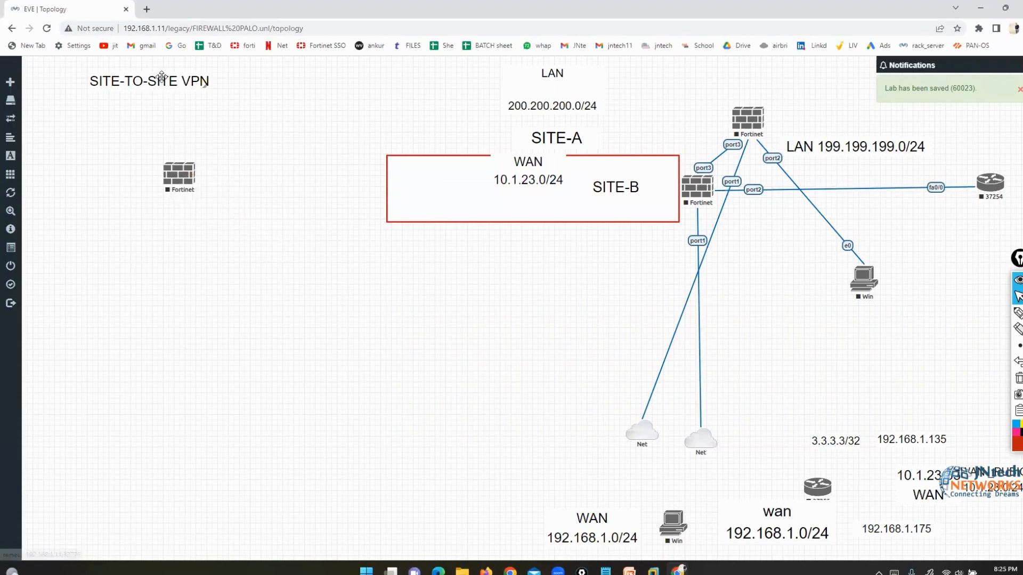
pyautogui.moveTo(176, 82); pyautogui.dragTo(704, 296)
pyautogui.moveTo(767, 322); pyautogui.dragTo(874, 339)
pyautogui.rightClick(307, 305)
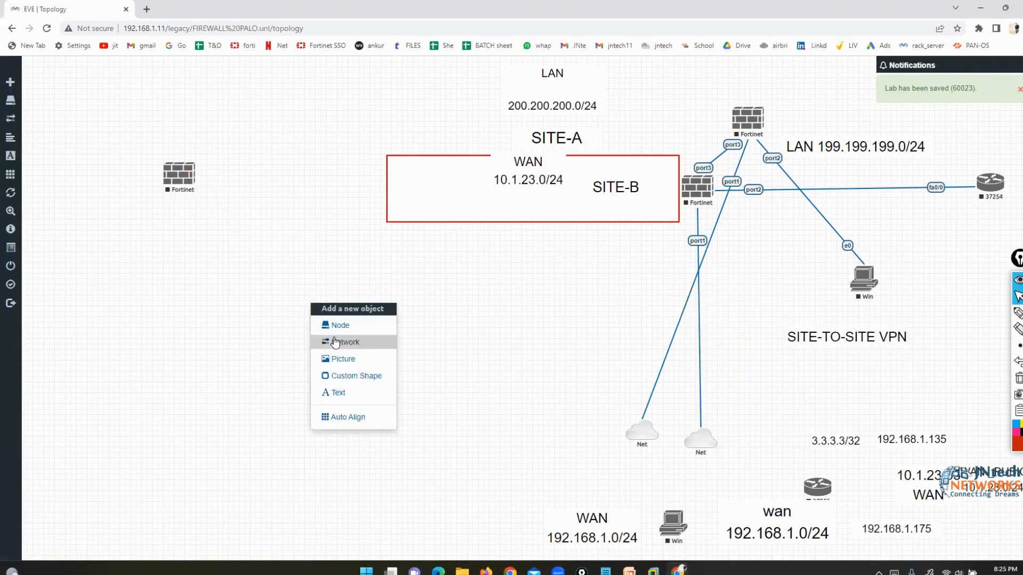
pyautogui.click(344, 343)
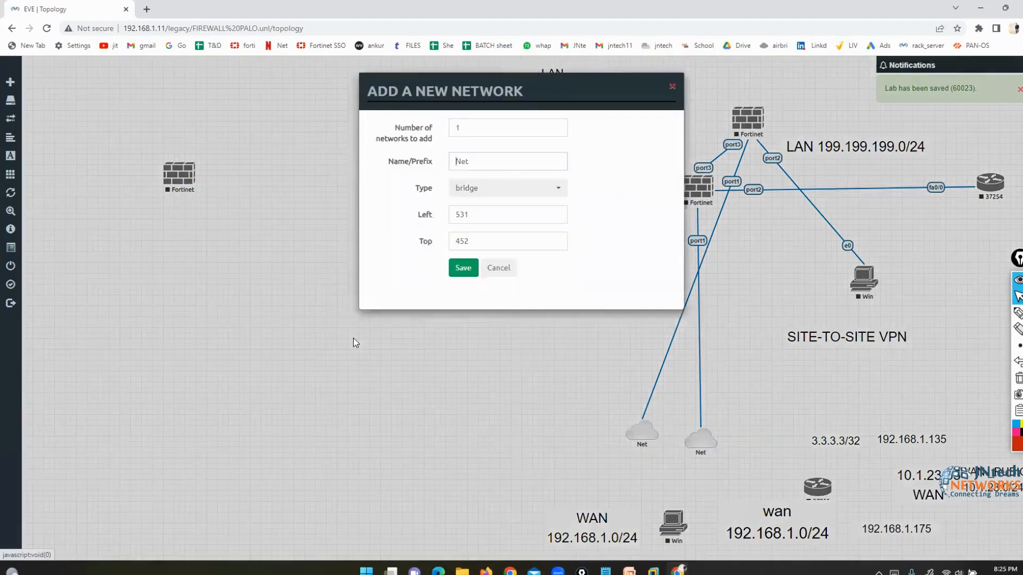
pyautogui.click(508, 188)
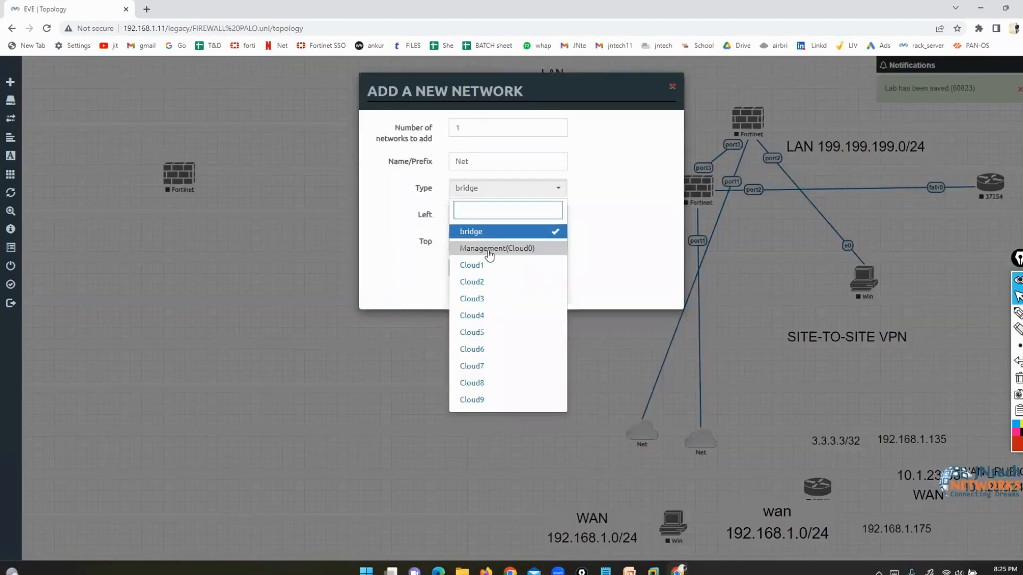
pyautogui.click(496, 247)
pyautogui.click(463, 268)
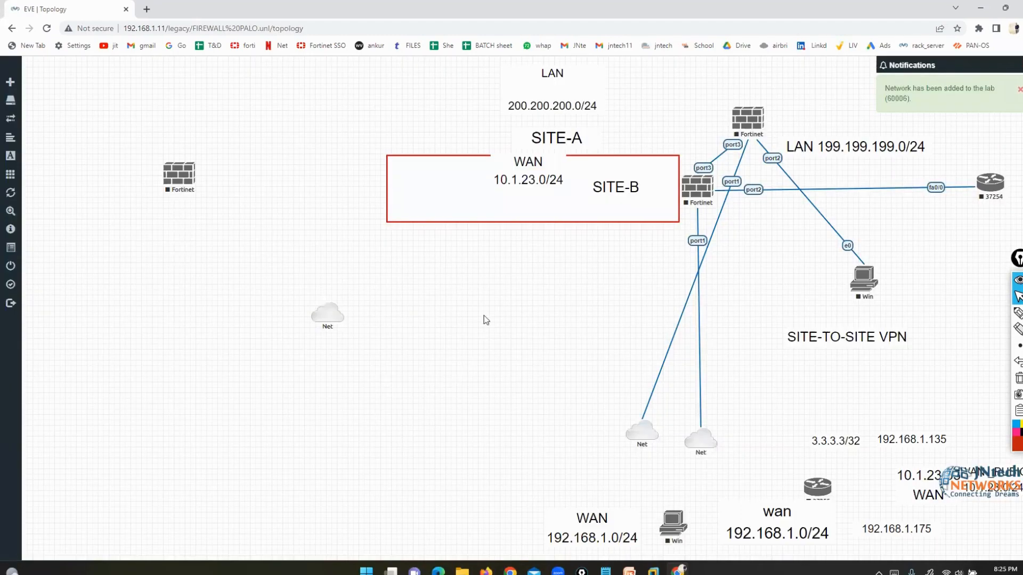
# - Link the new FortiGate's port1 to the Net cloud and tidy their positions
pyautogui.moveTo(334, 318); pyautogui.dragTo(187, 466)
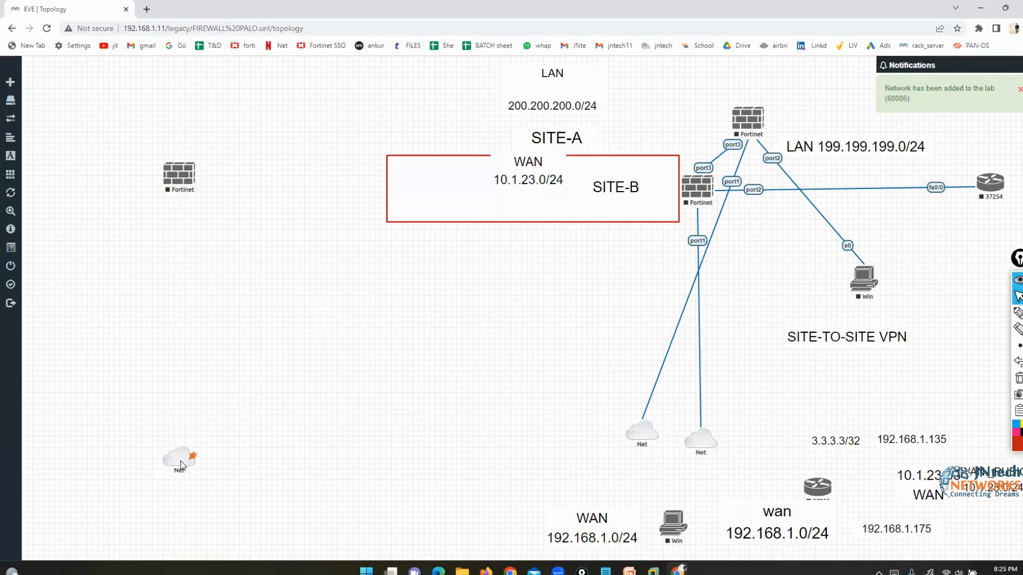
pyautogui.moveTo(193, 175); pyautogui.dragTo(180, 458)
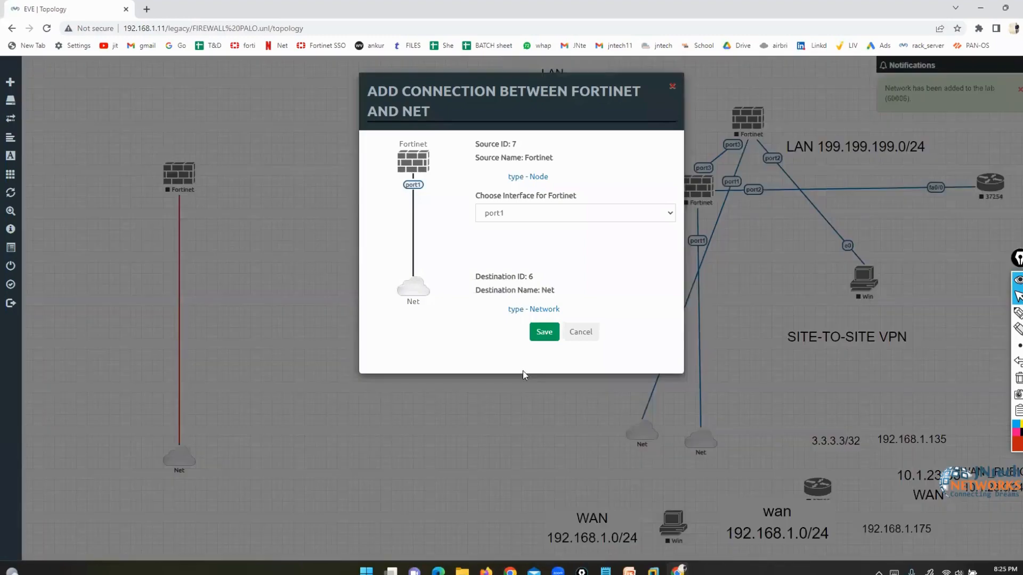
pyautogui.click(544, 331)
pyautogui.moveTo(178, 187); pyautogui.dragTo(168, 185)
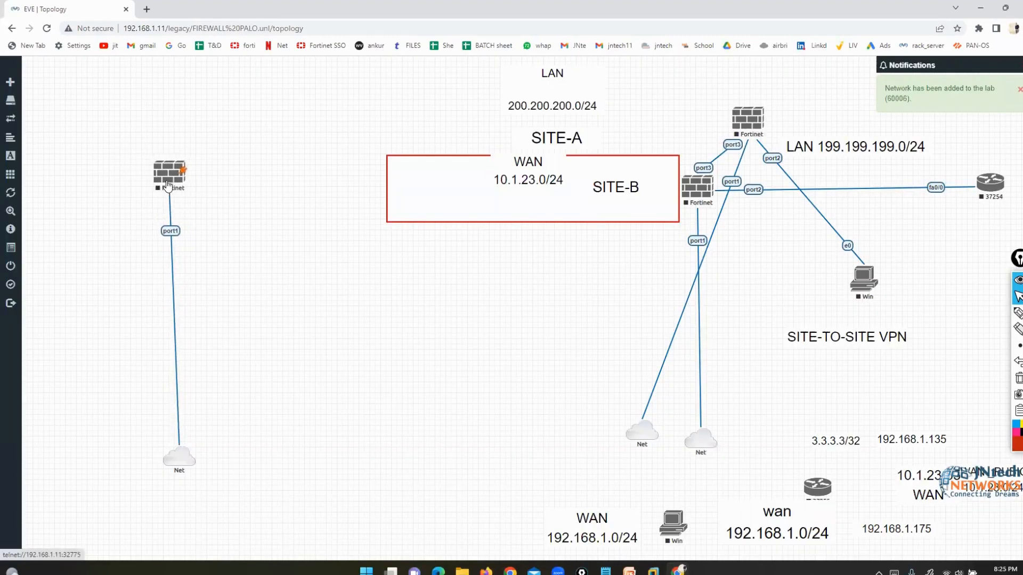
pyautogui.moveTo(173, 466); pyautogui.dragTo(169, 445)
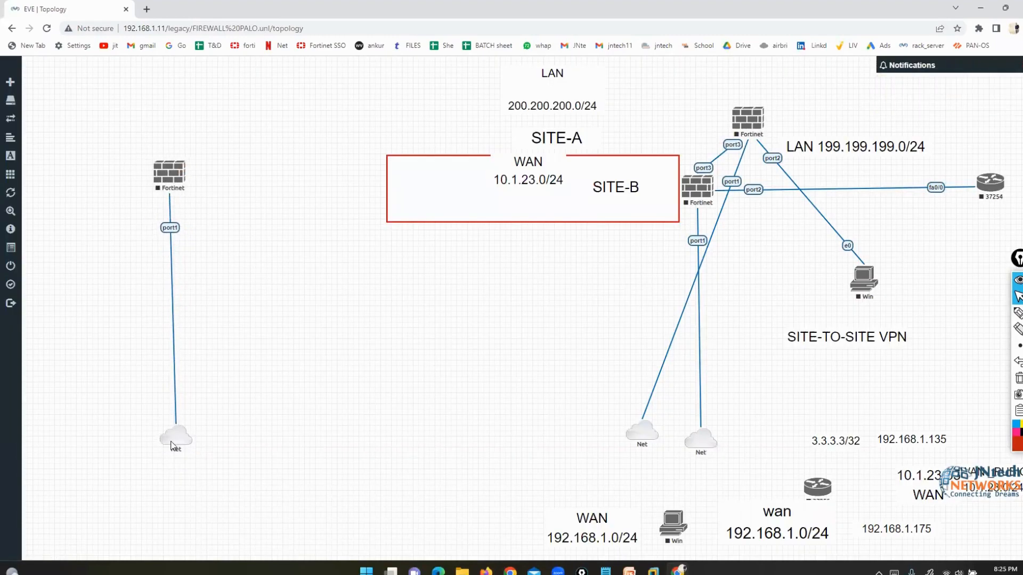
# - Start the left Fortinet node and open its Telnet console in an enlarged window
pyautogui.rightClick(168, 175)
pyautogui.click(197, 202)
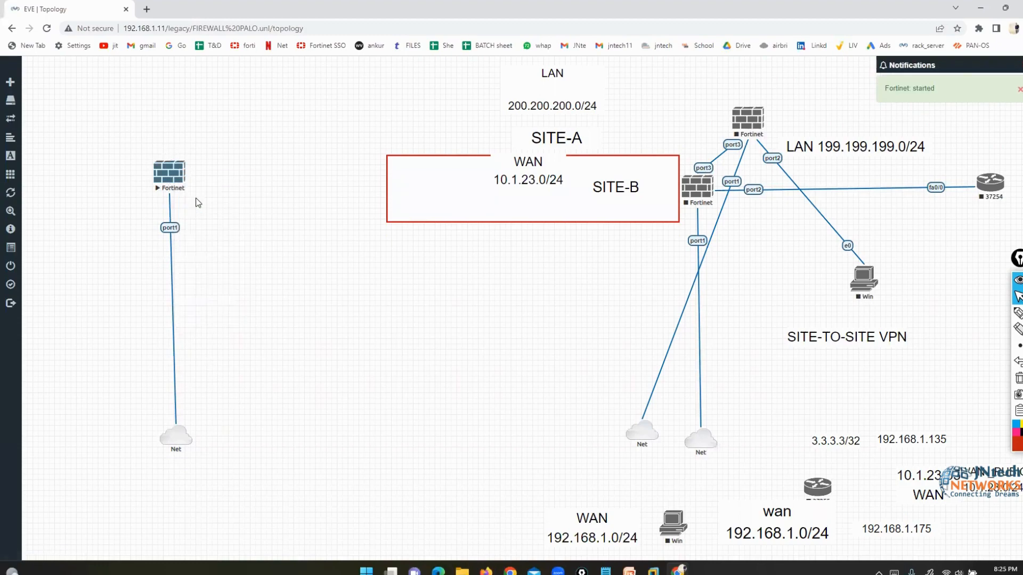
pyautogui.click(170, 173)
pyautogui.click(501, 102)
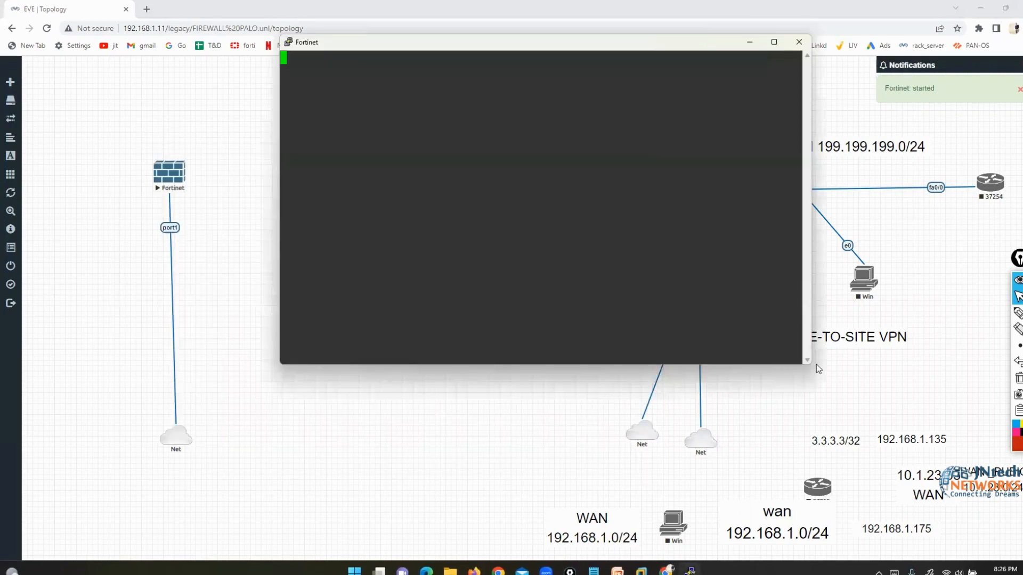
pyautogui.moveTo(807, 367); pyautogui.dragTo(1013, 507)
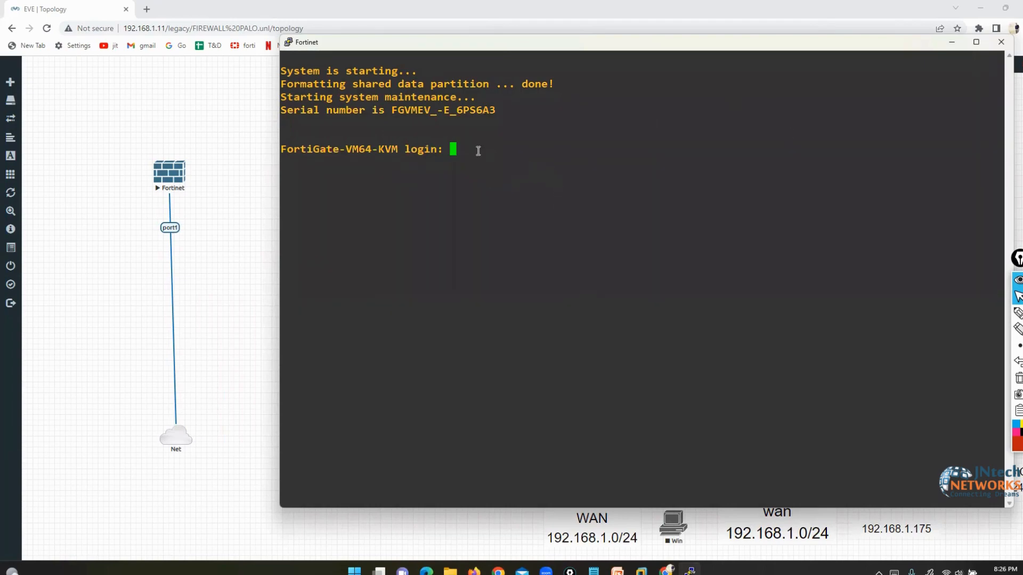
# - Log in to the FortiGate as admin with a blank password and set a new one
pyautogui.write('admin')
pyautogui.press('Return')
pyautogui.press('Return')
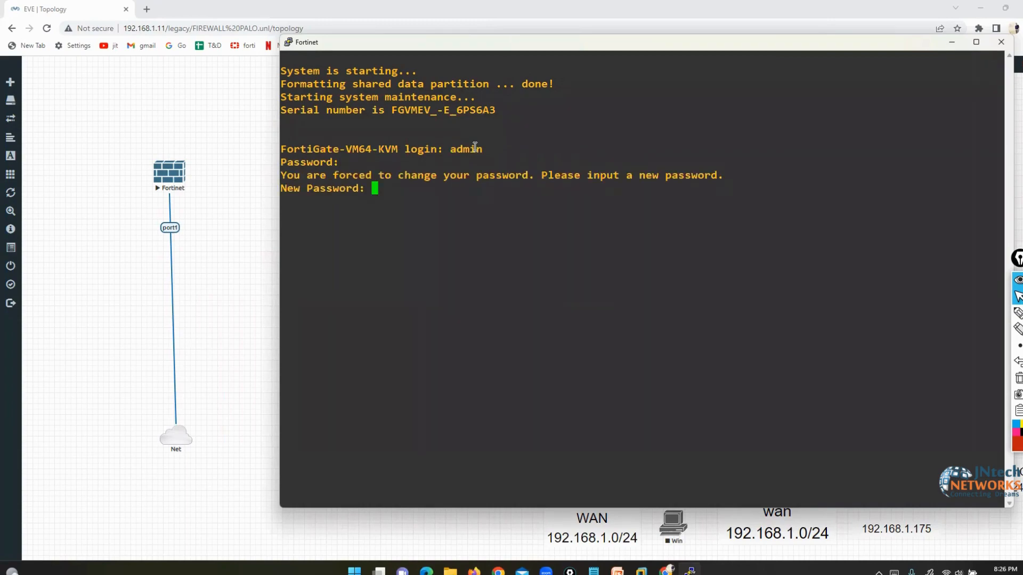
pyautogui.press('Return')
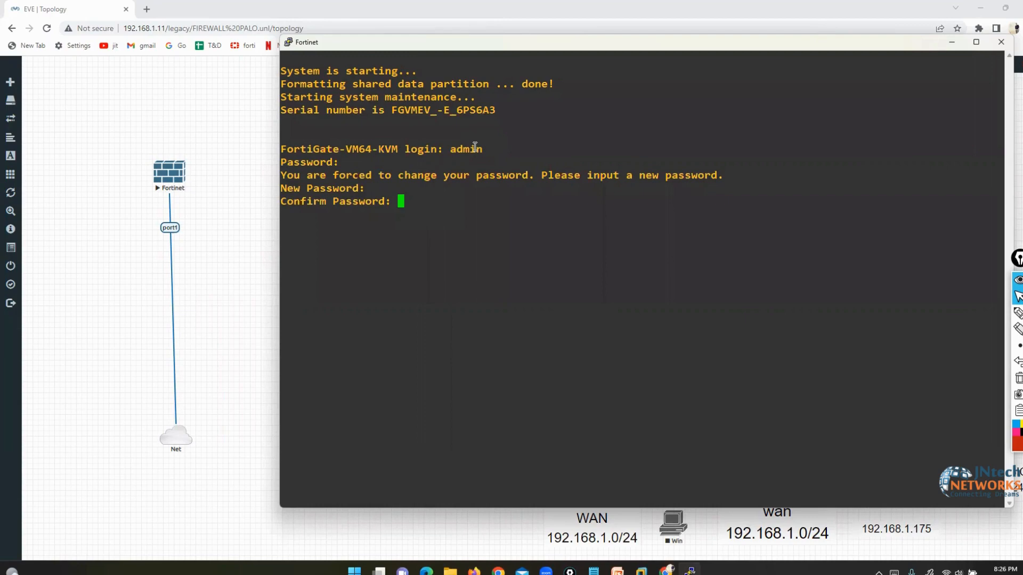
pyautogui.press('Return')
pyautogui.press('Return')
pyautogui.press('Return')
pyautogui.press('Return')
pyautogui.press('Return')
pyautogui.press('Return')
pyautogui.press('Return')
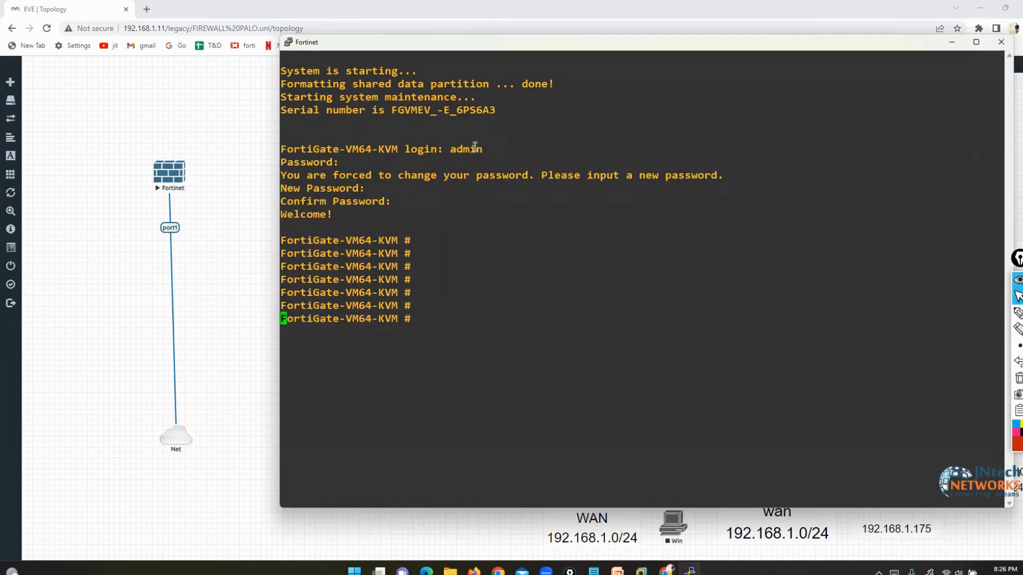
pyautogui.press('Return')
pyautogui.press('Return')
pyautogui.press('Return')
pyautogui.press('Return')
pyautogui.press('Return')
pyautogui.press('Return')
pyautogui.press('Return')
pyautogui.press('Return')
pyautogui.press('Return')
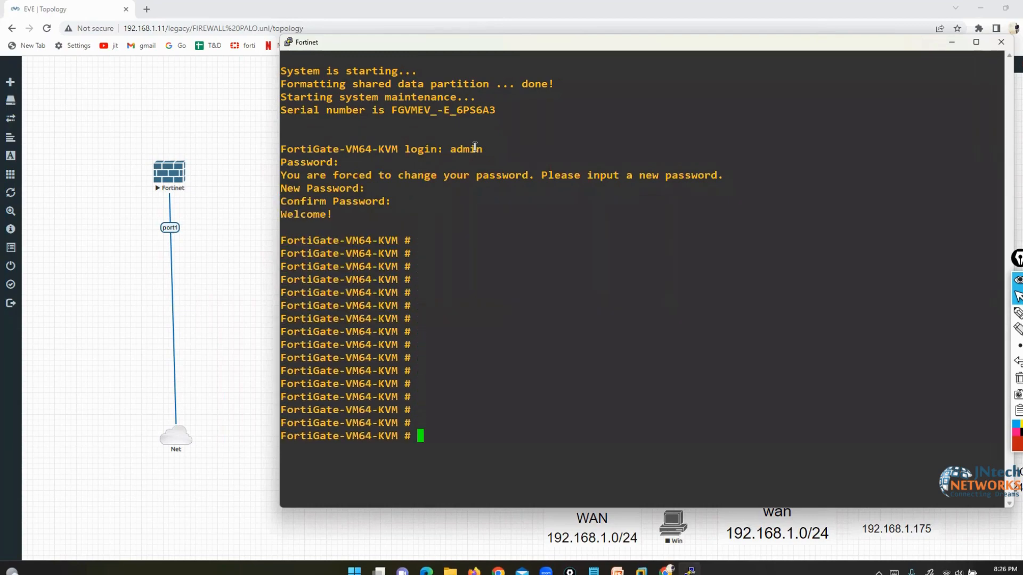
# - Show the CLI help list with ? and mark several commands with the screen pen
pyautogui.write('?')
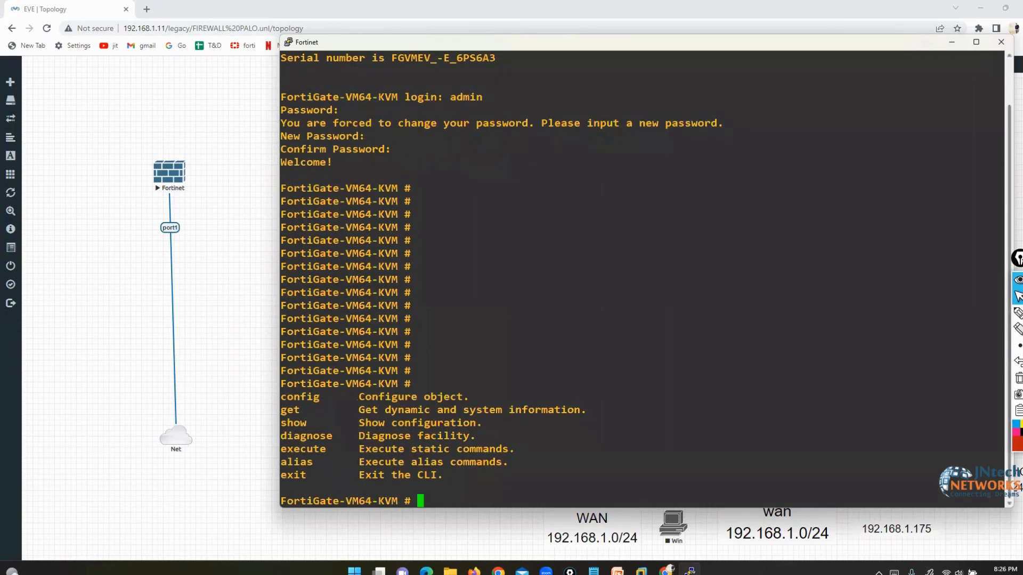
pyautogui.click(987, 315)
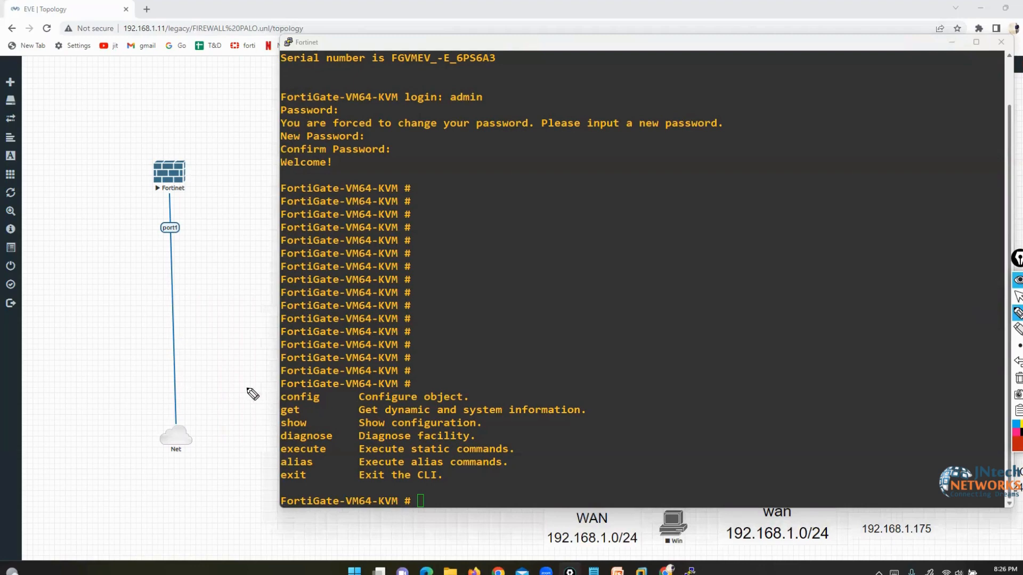
pyautogui.moveTo(242, 388)
pyautogui.mouseDown()
pyautogui.moveTo(263, 391)
pyautogui.moveTo(269, 406)
pyautogui.mouseUp()
pyautogui.moveTo(249, 428)
pyautogui.mouseDown()
pyautogui.moveTo(271, 426)
pyautogui.moveTo(275, 465)
pyautogui.mouseUp()
pyautogui.moveTo(252, 491); pyautogui.dragTo(284, 485)
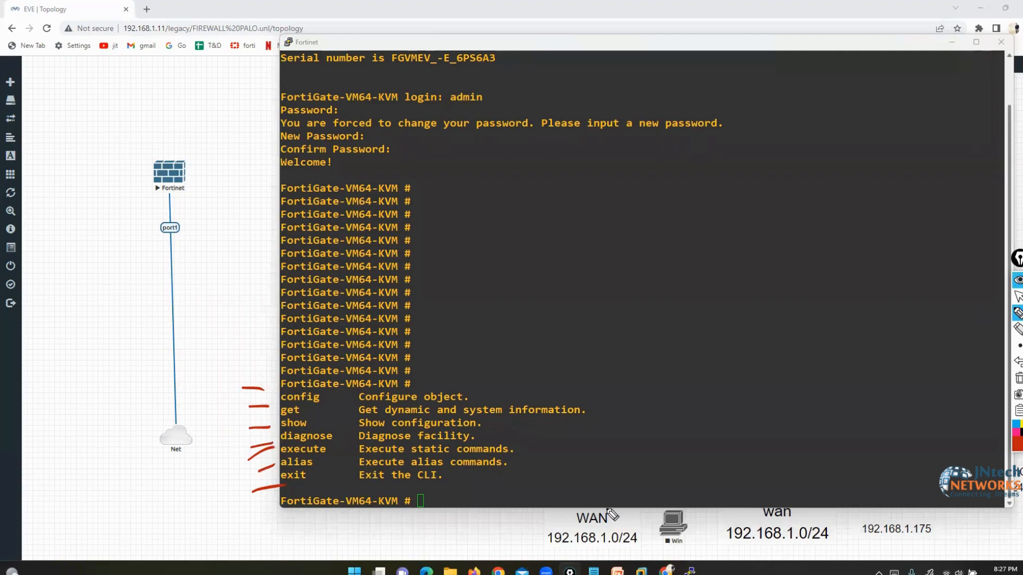
pyautogui.click(1019, 300)
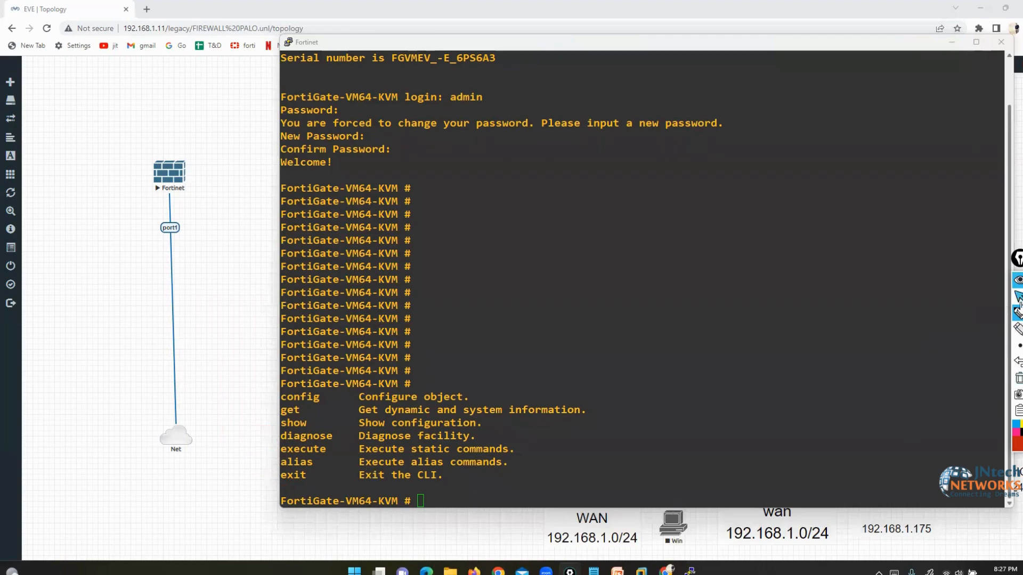
# - Run show system interface in the FortiGate console
pyautogui.click(670, 424)
pyautogui.write('show system interface')
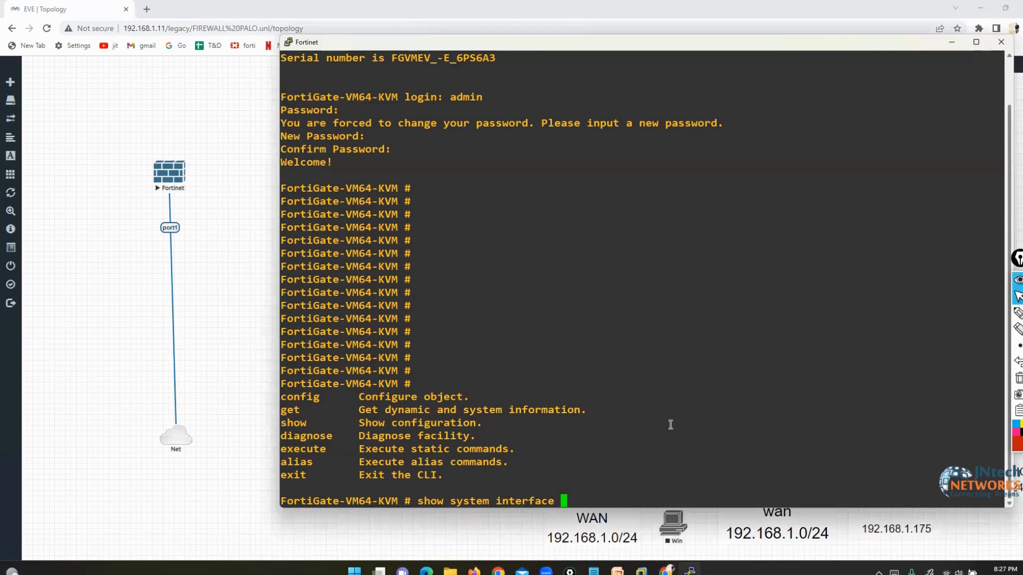
pyautogui.press('Return')
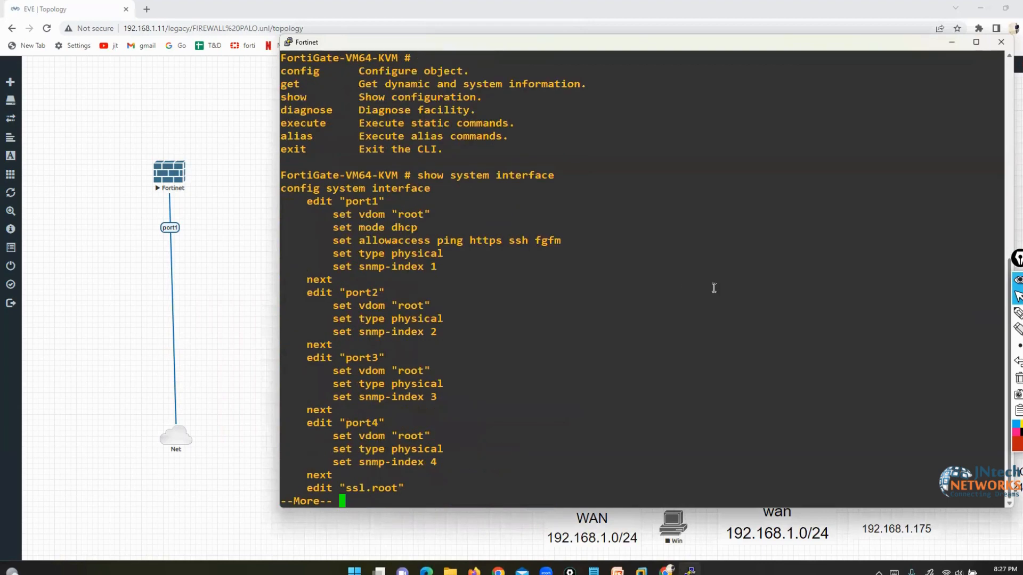
# - Annotate port1 and port2 in red, port3 and port4 in yellow, and port1's allowed access
pyautogui.click(1017, 313)
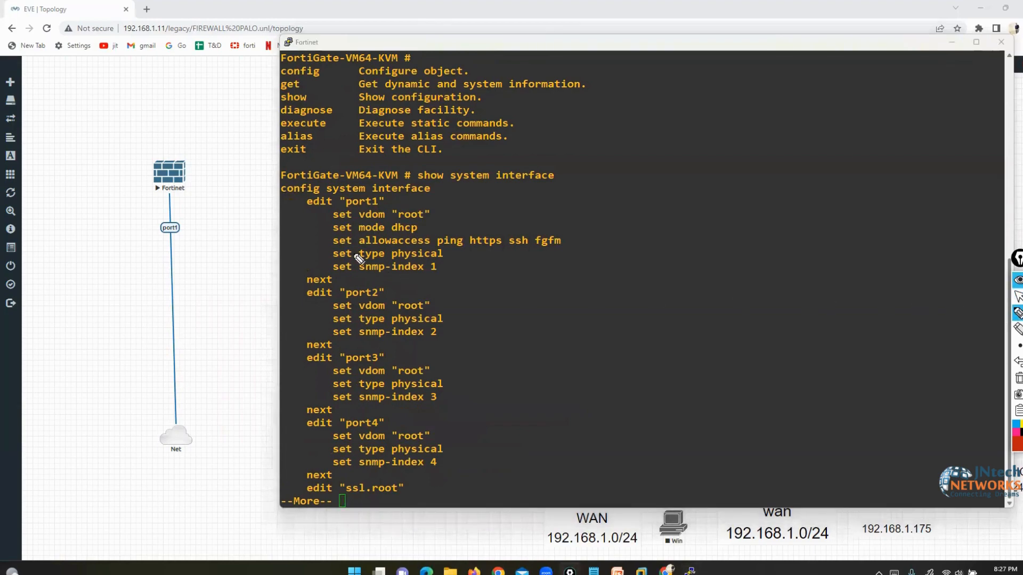
pyautogui.moveTo(411, 200); pyautogui.dragTo(390, 202)
pyautogui.moveTo(409, 285); pyautogui.dragTo(391, 292)
pyautogui.click(1018, 442)
pyautogui.moveTo(419, 353); pyautogui.dragTo(393, 358)
pyautogui.moveTo(412, 424); pyautogui.dragTo(429, 421)
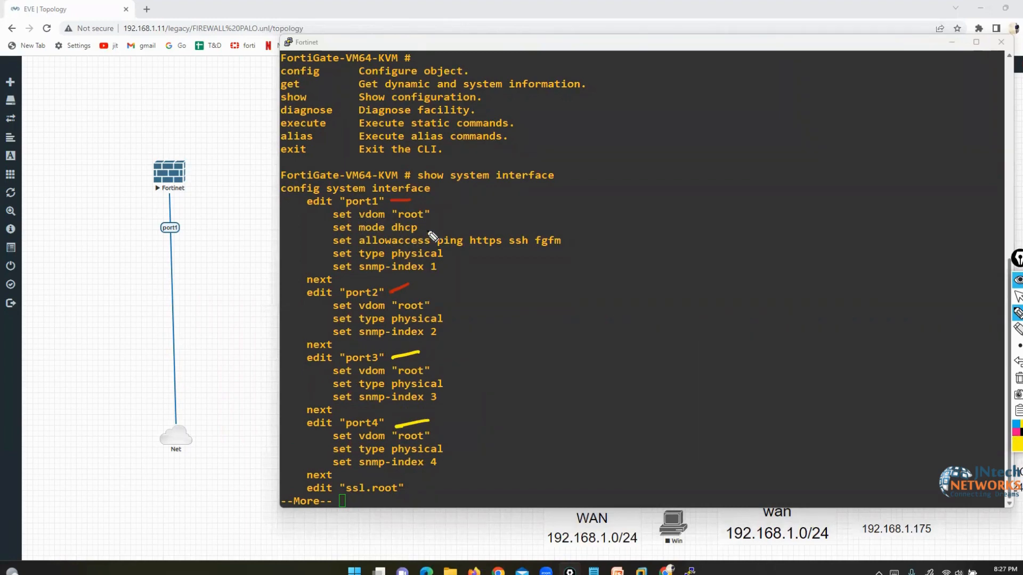
pyautogui.moveTo(557, 233)
pyautogui.mouseDown()
pyautogui.moveTo(571, 233)
pyautogui.moveTo(569, 254)
pyautogui.moveTo(539, 254)
pyautogui.mouseUp()
pyautogui.moveTo(436, 232)
pyautogui.mouseDown()
pyautogui.moveTo(429, 249)
pyautogui.moveTo(441, 255)
pyautogui.mouseUp()
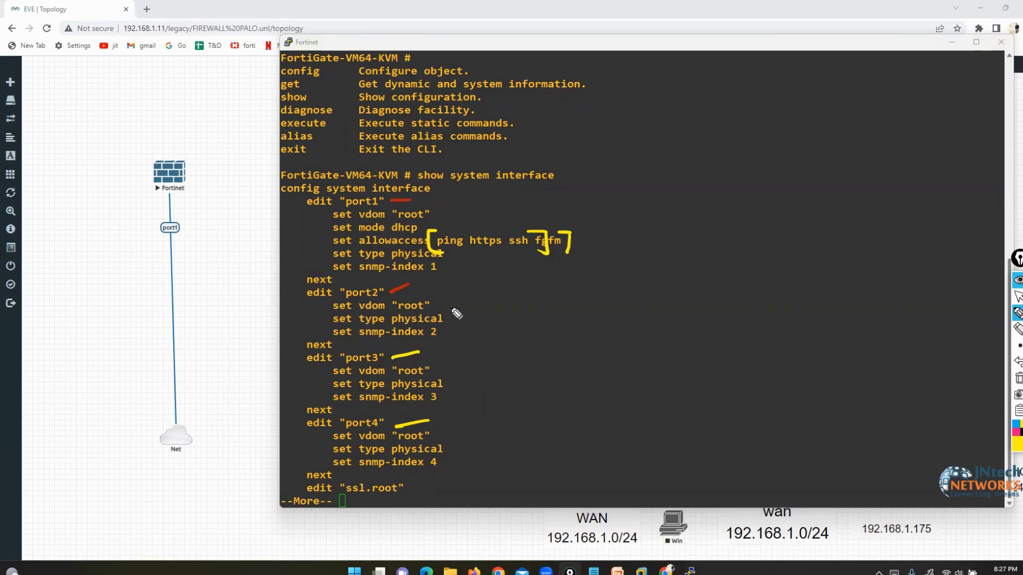
pyautogui.moveTo(442, 292); pyautogui.dragTo(462, 343)
# - Show the rest of the output at --More--, bracket the port2–port4 settings, then clear
pyautogui.press('space')
pyautogui.moveTo(305, 304)
pyautogui.mouseDown()
pyautogui.moveTo(293, 310)
pyautogui.moveTo(307, 340)
pyautogui.mouseUp()
pyautogui.moveTo(456, 342); pyautogui.dragTo(457, 382)
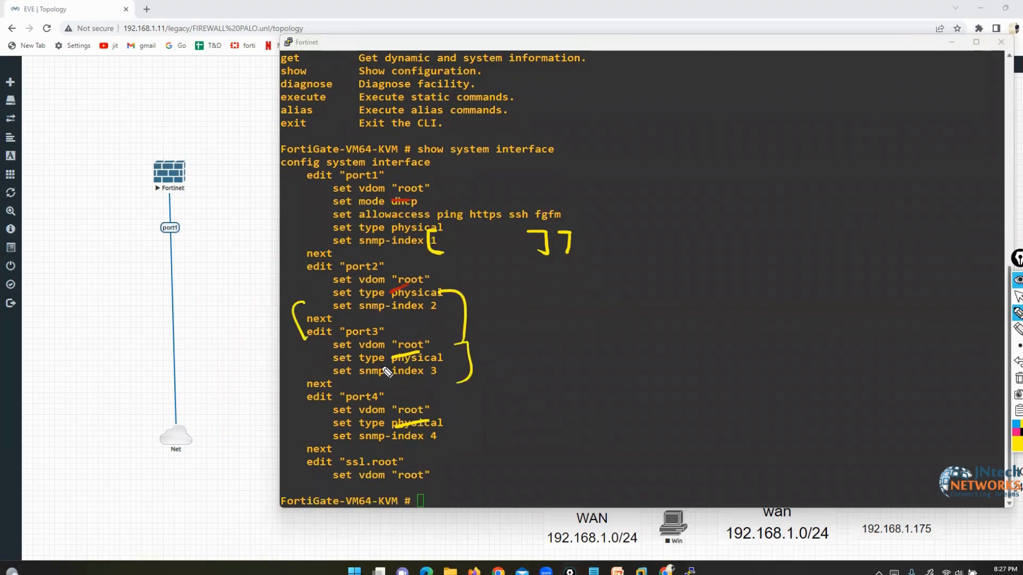
pyautogui.moveTo(306, 350); pyautogui.dragTo(319, 376)
pyautogui.moveTo(469, 405); pyautogui.dragTo(476, 454)
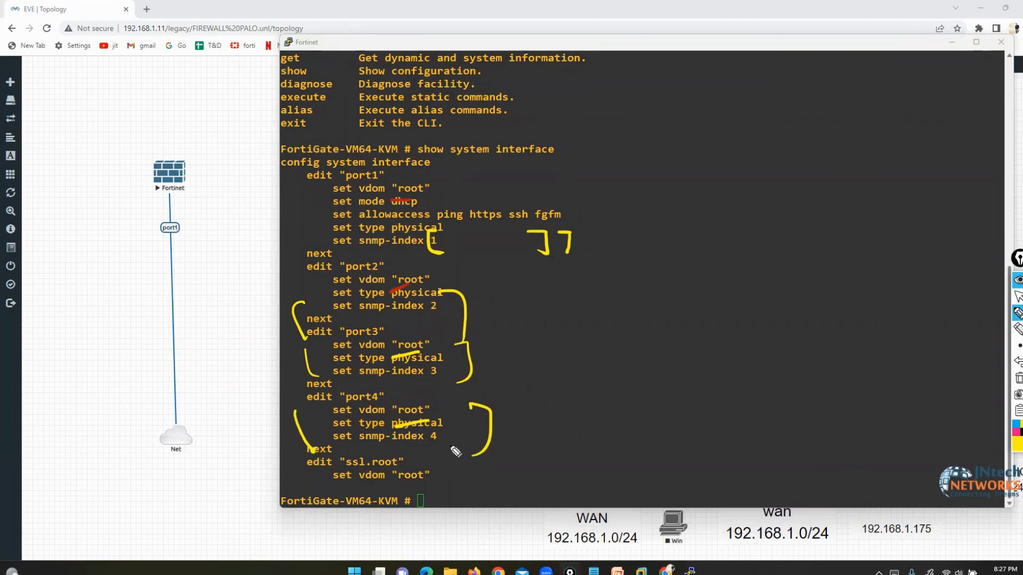
pyautogui.click(1018, 378)
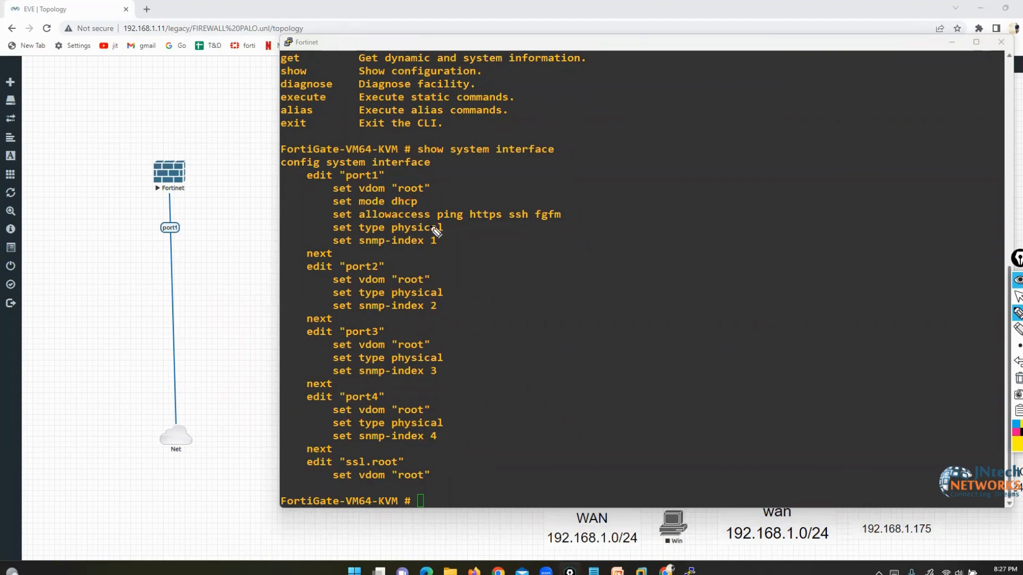
# - Mark port1's dhcp mode and draw a DHCP note linked to the Fortinet node's port1
pyautogui.moveTo(419, 196)
pyautogui.mouseDown()
pyautogui.moveTo(424, 209)
pyautogui.moveTo(391, 211)
pyautogui.mouseUp()
pyautogui.moveTo(165, 195)
pyautogui.mouseDown()
pyautogui.moveTo(356, 309)
pyautogui.moveTo(609, 273)
pyautogui.mouseUp()
pyautogui.moveTo(668, 216)
pyautogui.mouseDown()
pyautogui.moveTo(699, 325)
pyautogui.moveTo(666, 224)
pyautogui.mouseUp()
pyautogui.moveTo(614, 254)
pyautogui.mouseDown()
pyautogui.moveTo(632, 273)
pyautogui.moveTo(672, 279)
pyautogui.mouseUp()
pyautogui.moveTo(689, 266)
pyautogui.mouseDown()
pyautogui.moveTo(689, 291)
pyautogui.moveTo(692, 277)
pyautogui.mouseUp()
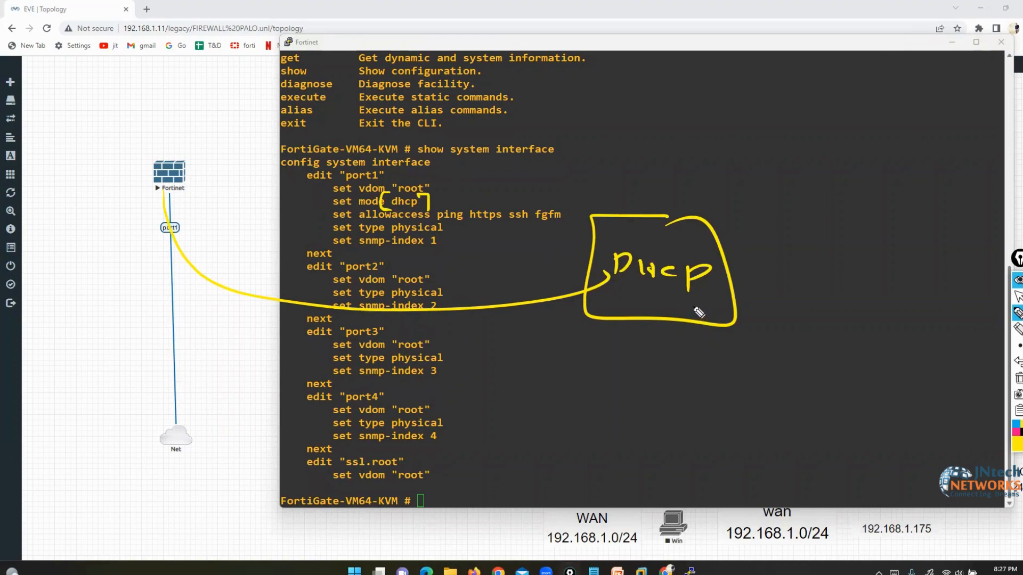
pyautogui.moveTo(161, 218)
pyautogui.mouseDown()
pyautogui.moveTo(148, 239)
pyautogui.moveTo(159, 215)
pyautogui.mouseUp()
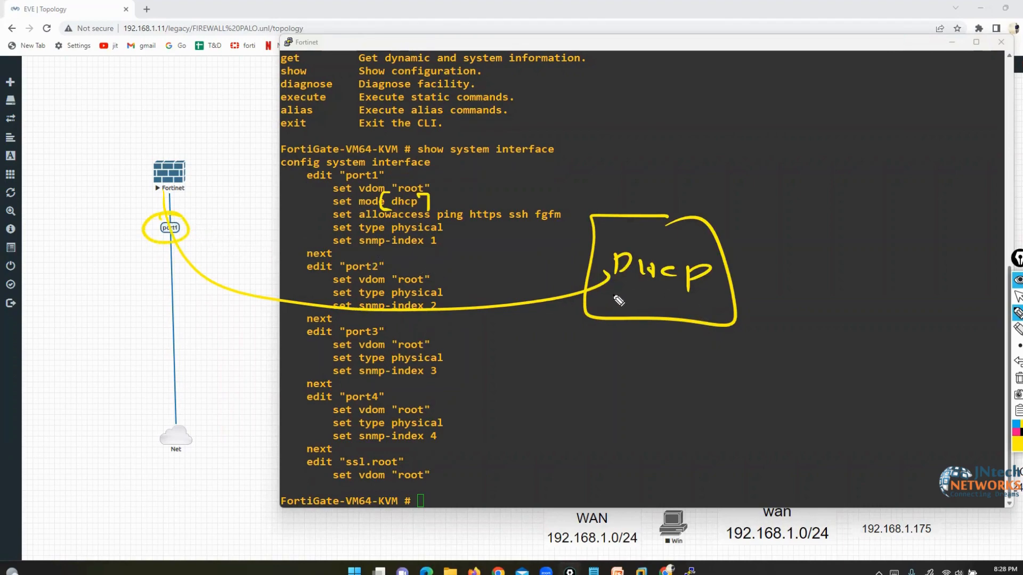
pyautogui.moveTo(429, 205); pyautogui.dragTo(461, 201)
# - Clear the annotations, leave drawing mode, and select port1's mode dhcp line
pyautogui.click(1019, 379)
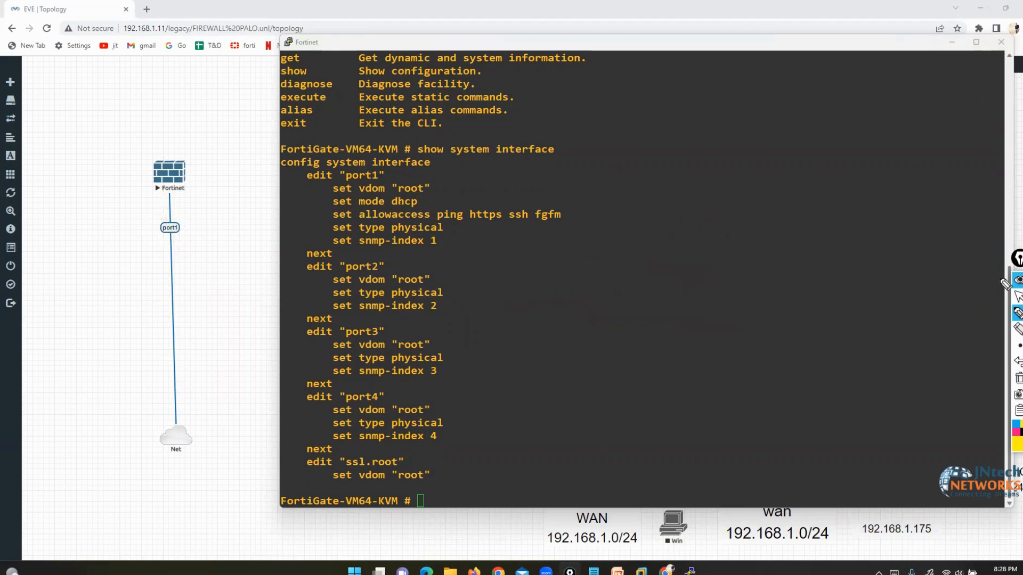
pyautogui.click(1017, 296)
pyautogui.moveTo(360, 201); pyautogui.dragTo(408, 201)
pyautogui.click(409, 201)
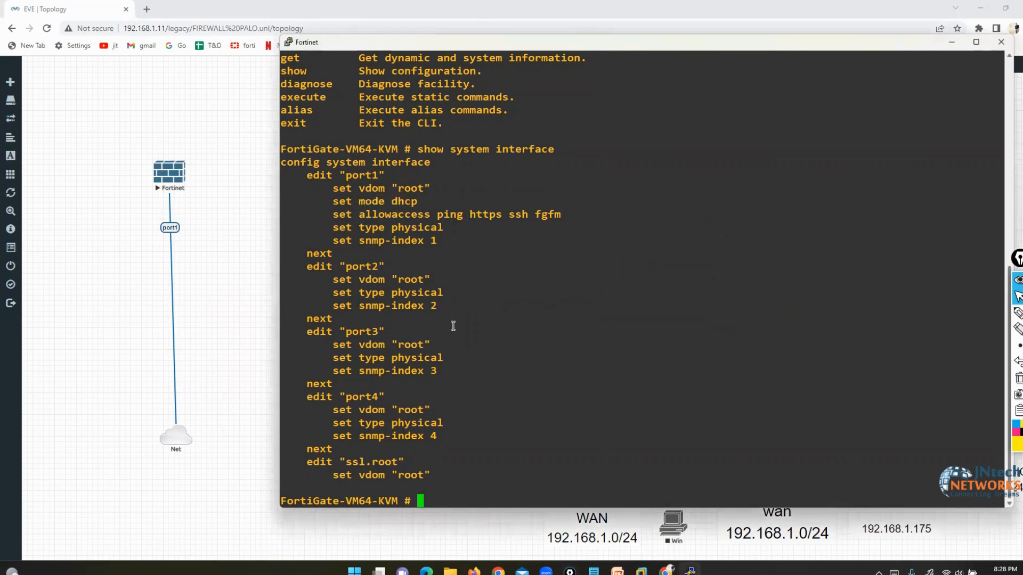
# - Edit port1 under config system interface, setting static mode with IP 192.168.1.190/24
pyautogui.press('Return')
pyautogui.press('Return')
pyautogui.press('Return')
pyautogui.press('Return')
pyautogui.press('Return')
pyautogui.press('Return')
pyautogui.press('Return')
pyautogui.press('Return')
pyautogui.press('Return')
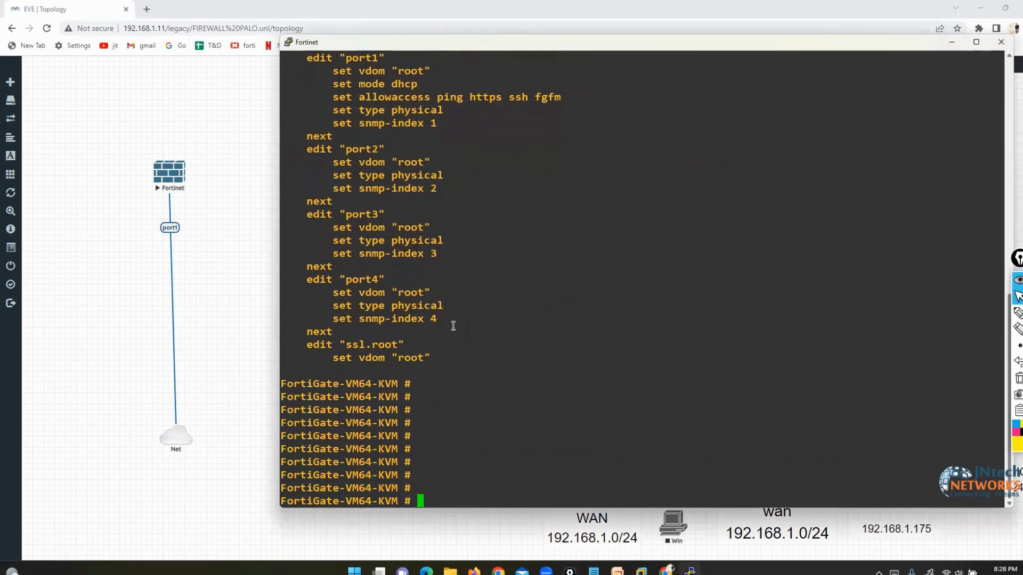
pyautogui.write('config system interface')
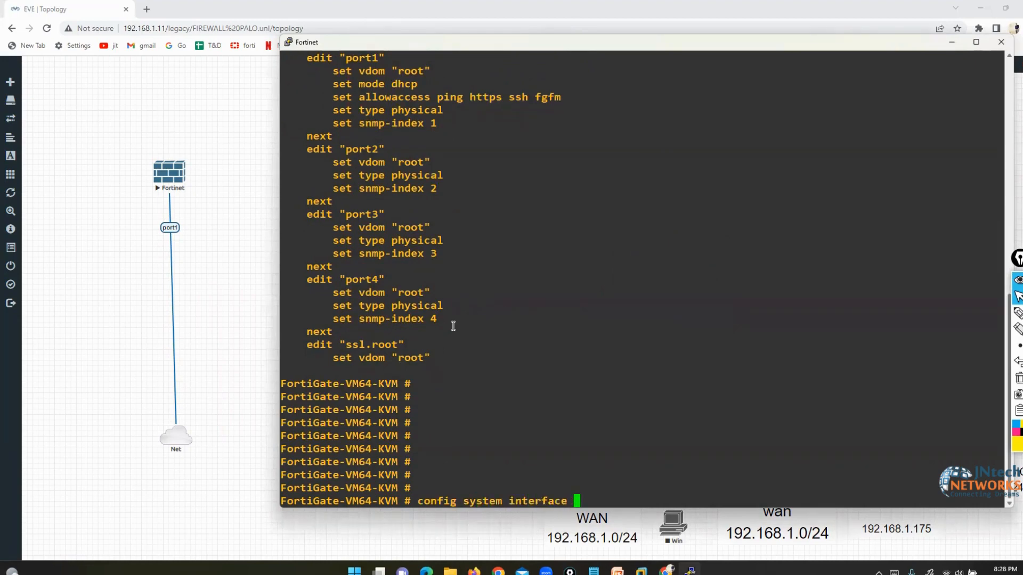
pyautogui.press('Return')
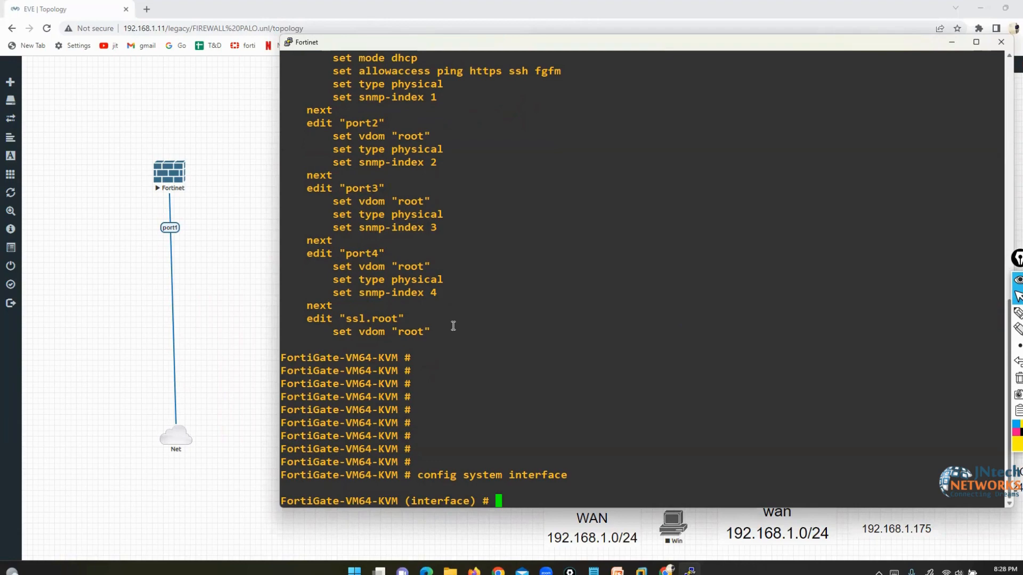
pyautogui.write('edit port1')
pyautogui.press('Return')
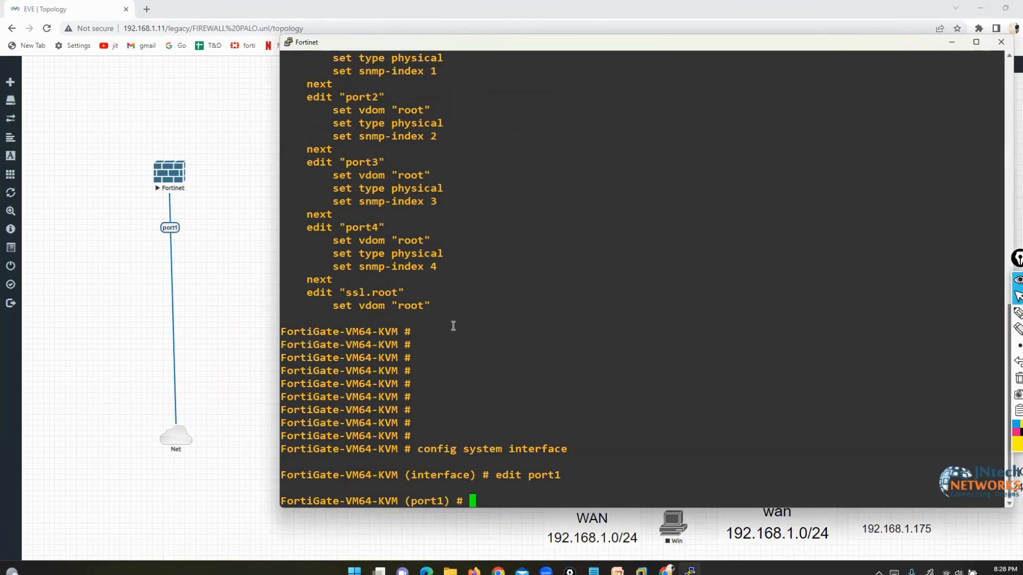
pyautogui.write('set mode s')
pyautogui.press('Tab')
pyautogui.press('Return')
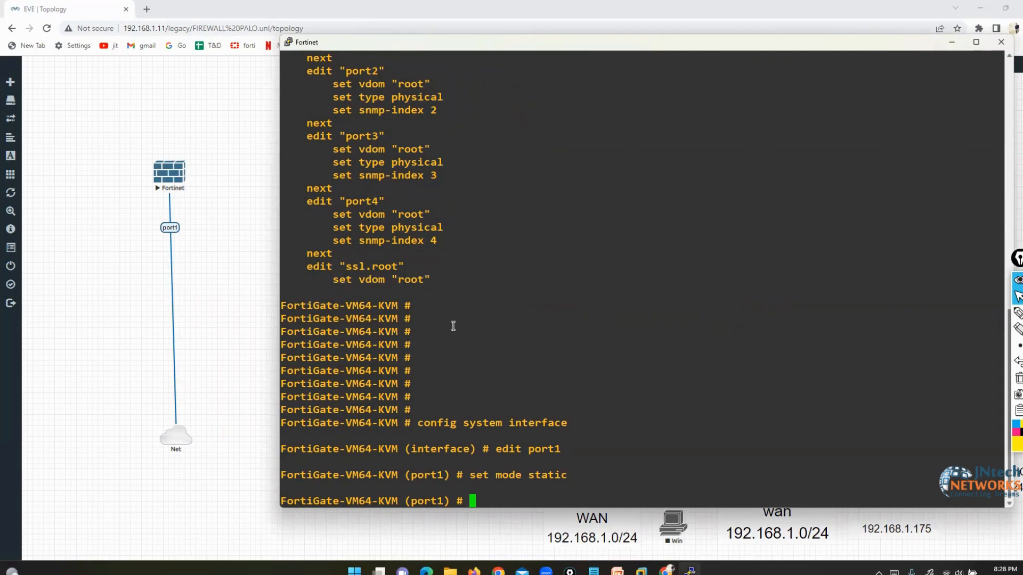
pyautogui.write('set ip 192.168.')
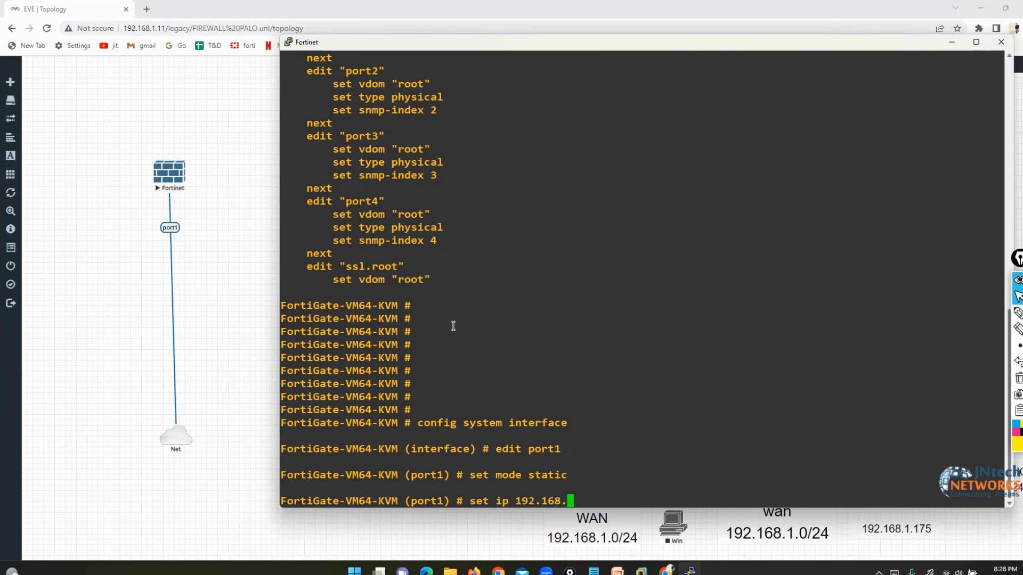
pyautogui.write('1.190/24')
pyautogui.press('Return')
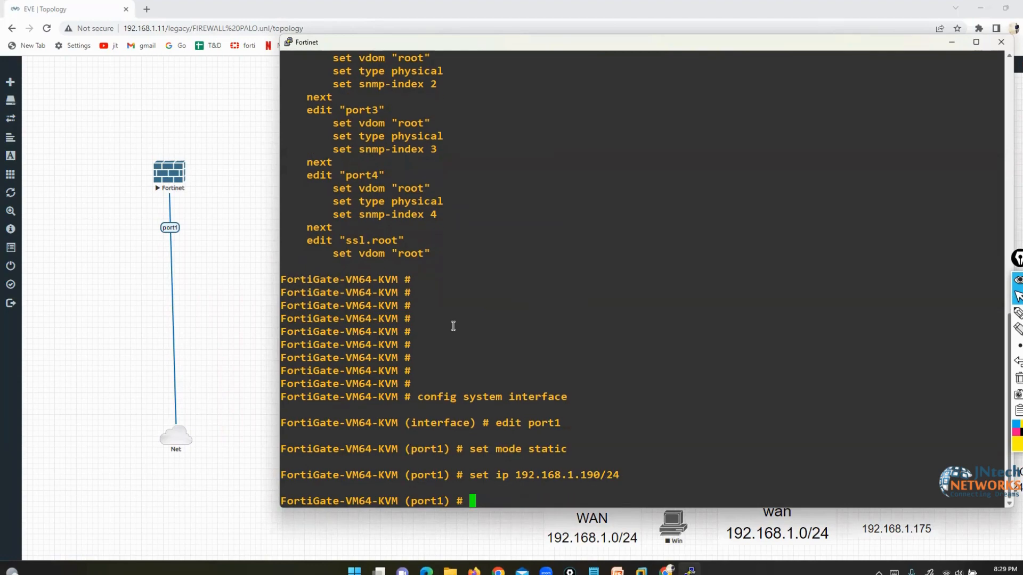
# - Set port1 allowaccess to http https ping ssh telnet and commit with end
pyautogui.write('set allowaccess')
pyautogui.scroll(6, 453, 325)
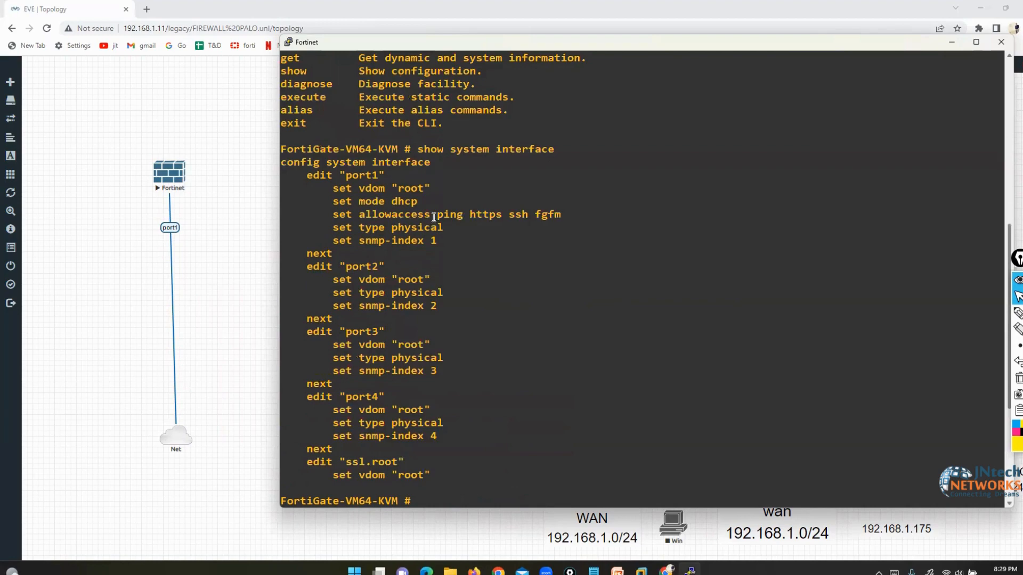
pyautogui.moveTo(437, 214); pyautogui.dragTo(527, 219)
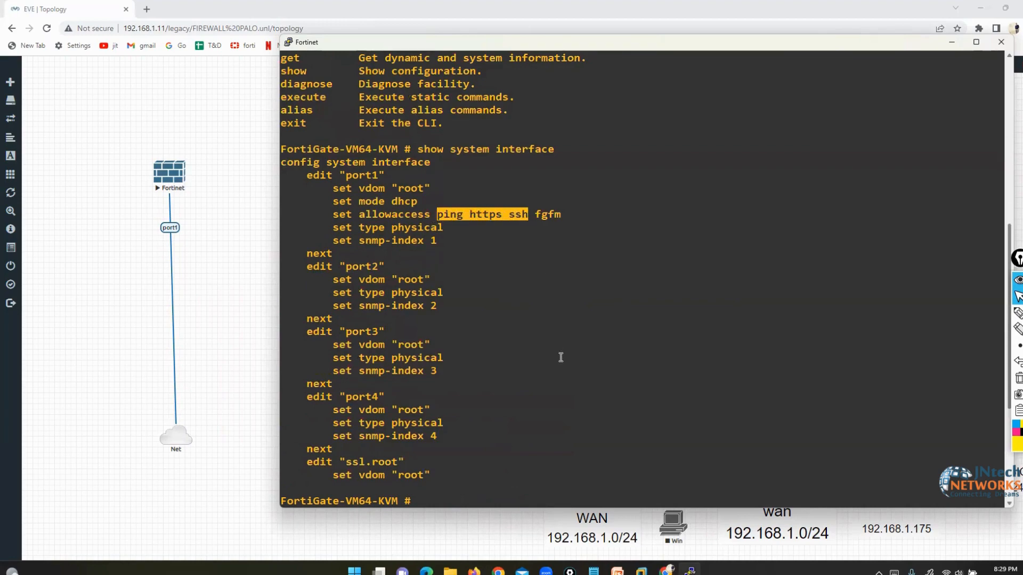
pyautogui.scroll(-6, 561, 357)
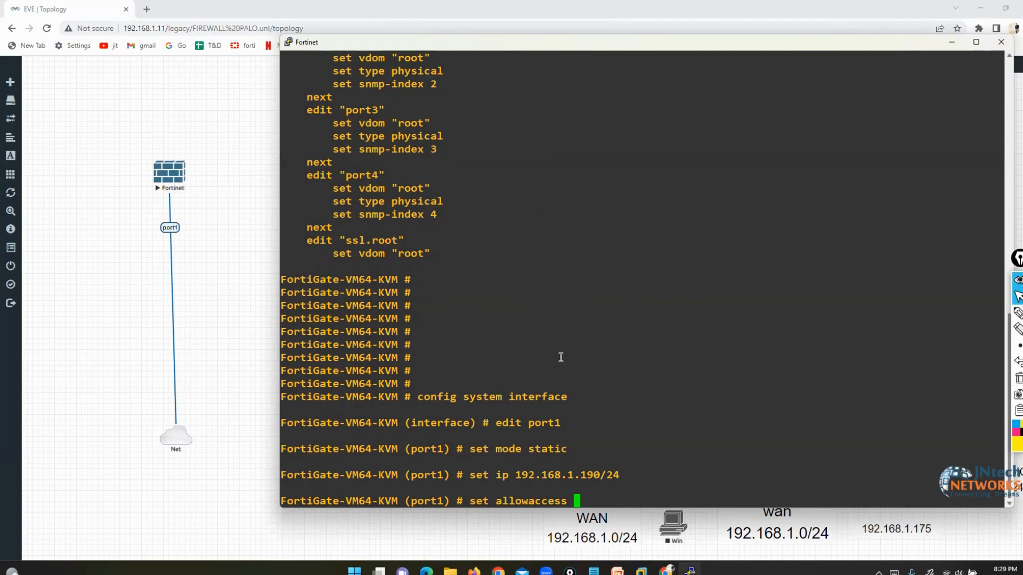
pyautogui.write('?')
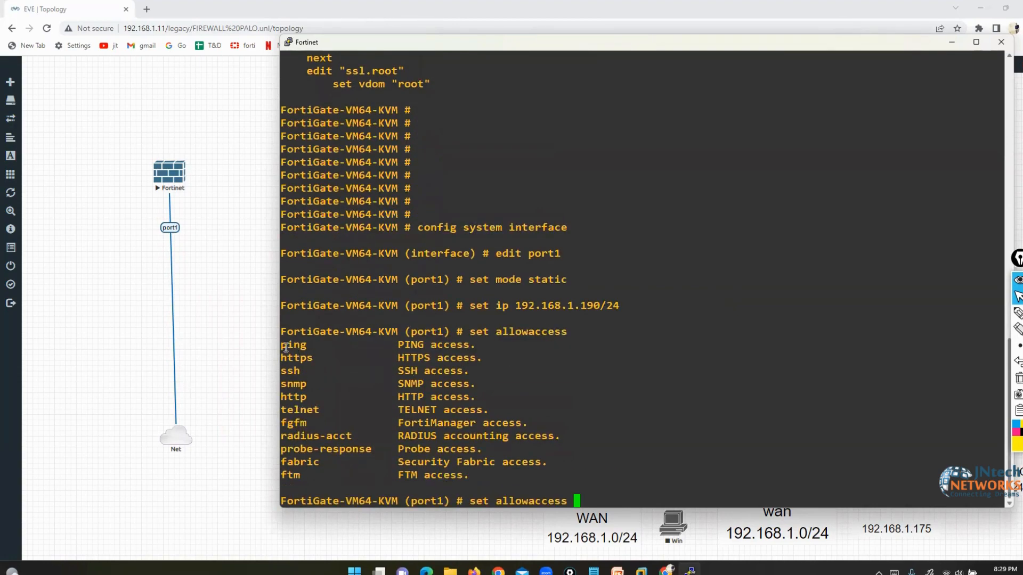
pyautogui.moveTo(286, 348); pyautogui.dragTo(322, 472)
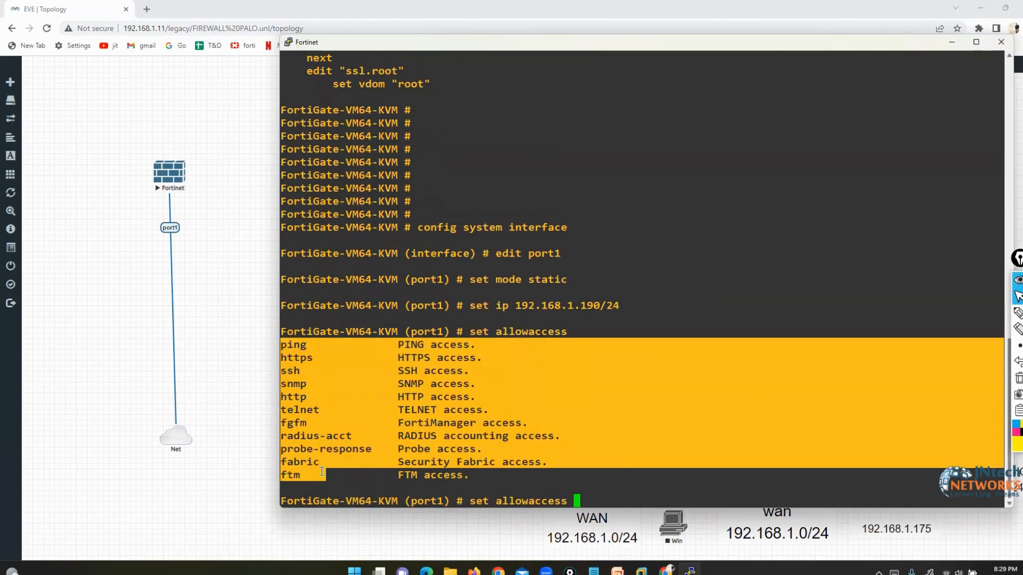
pyautogui.click(656, 494)
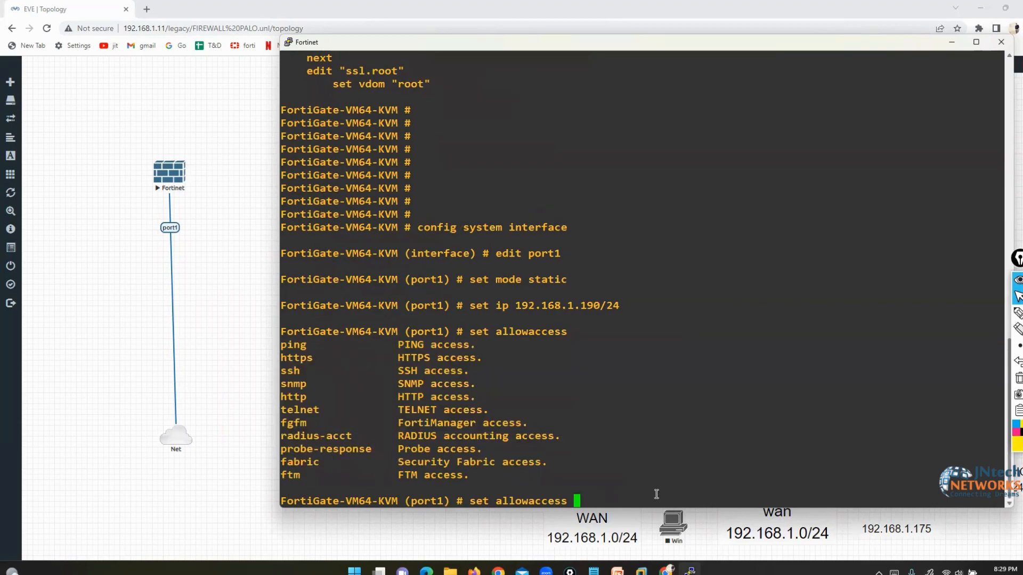
pyautogui.write('http https ping ss')
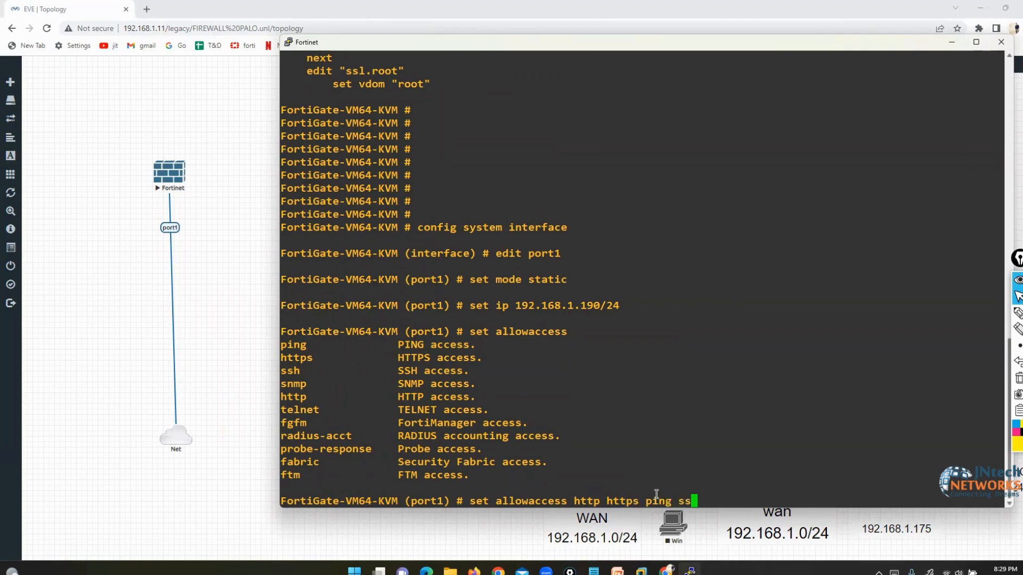
pyautogui.write('h telnet')
pyautogui.press('Return')
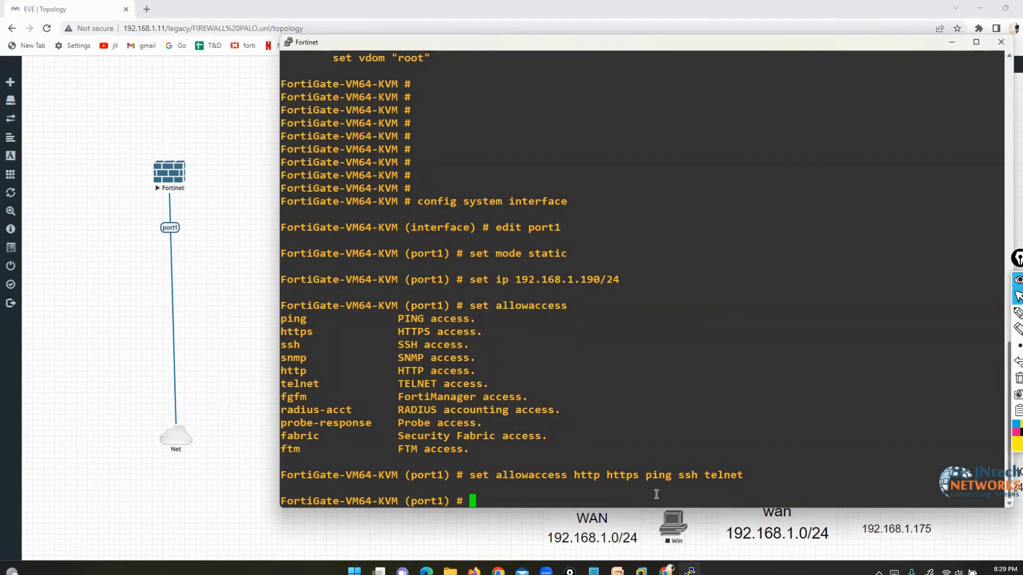
pyautogui.write('end')
pyautogui.press('Return')
pyautogui.press('Return')
pyautogui.press('Return')
pyautogui.press('Return')
pyautogui.press('Return')
pyautogui.press('Return')
pyautogui.press('Return')
pyautogui.press('Return')
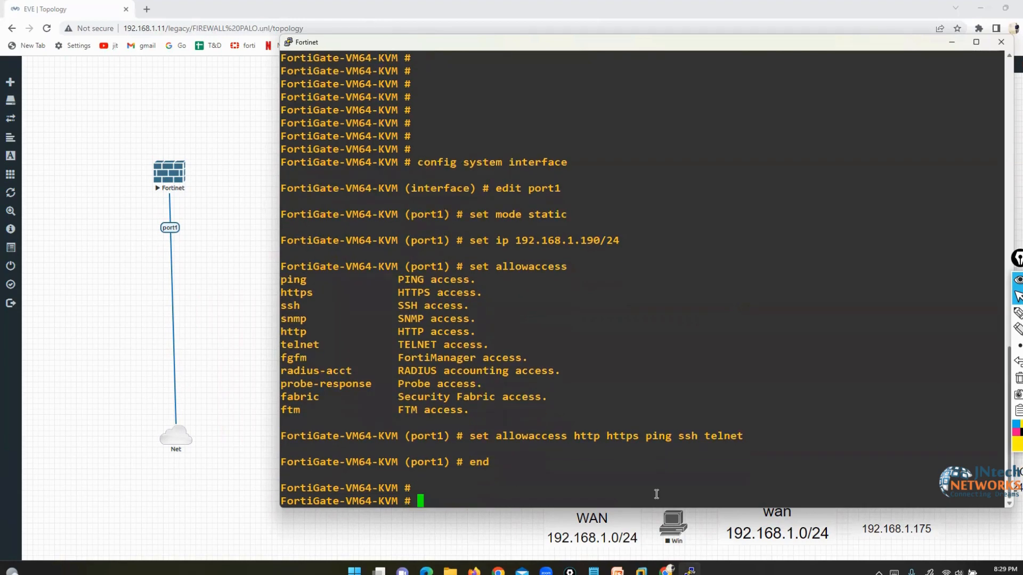
# - Re-run show system interface and confirm port1 at 192.168.1.190 255.255.255.0 with the new access list
pyautogui.press('Return')
pyautogui.press('Return')
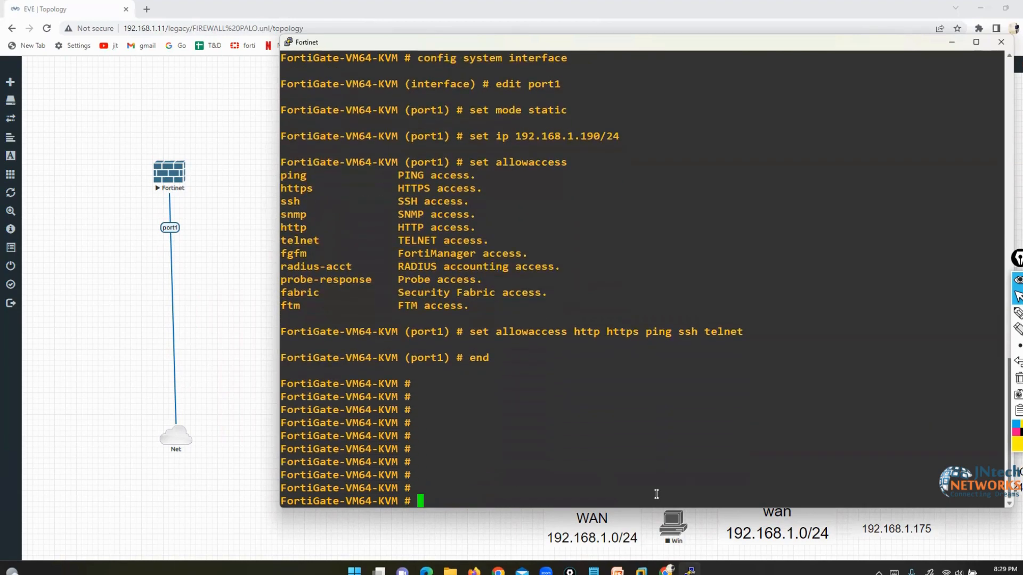
pyautogui.write('show  system interface')
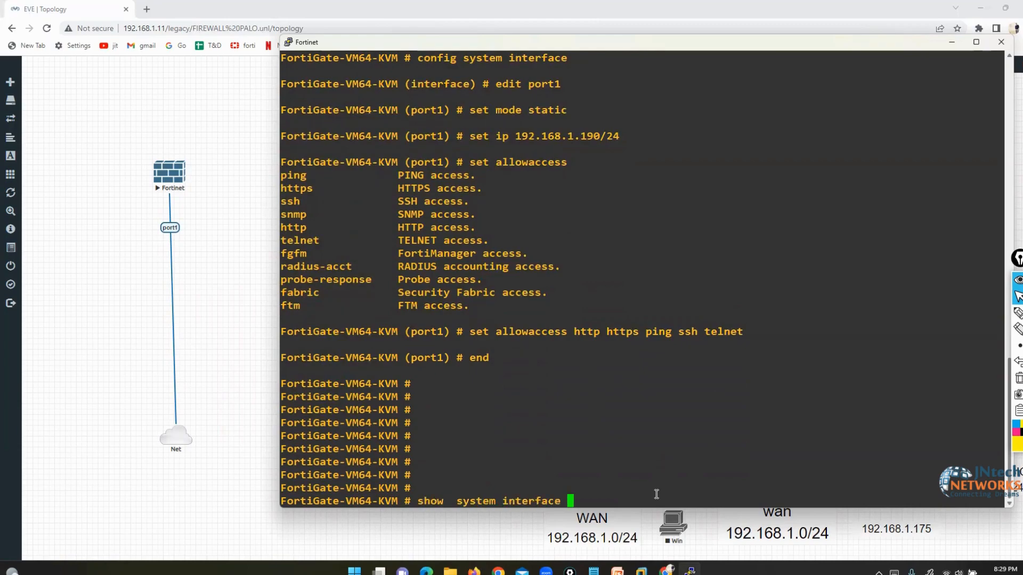
pyautogui.press('Return')
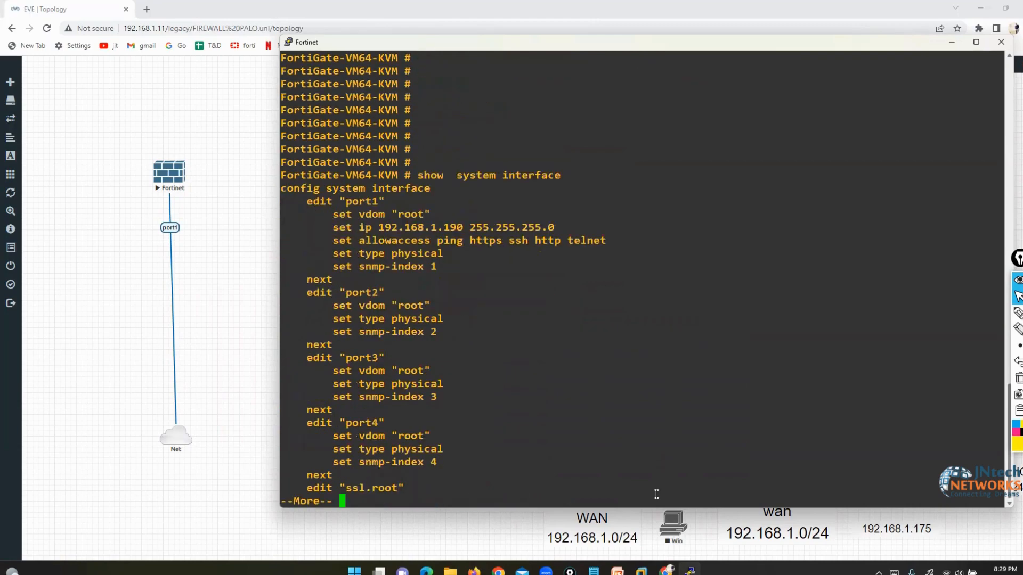
pyautogui.moveTo(335, 228); pyautogui.dragTo(560, 228)
pyautogui.moveTo(413, 241); pyautogui.dragTo(593, 245)
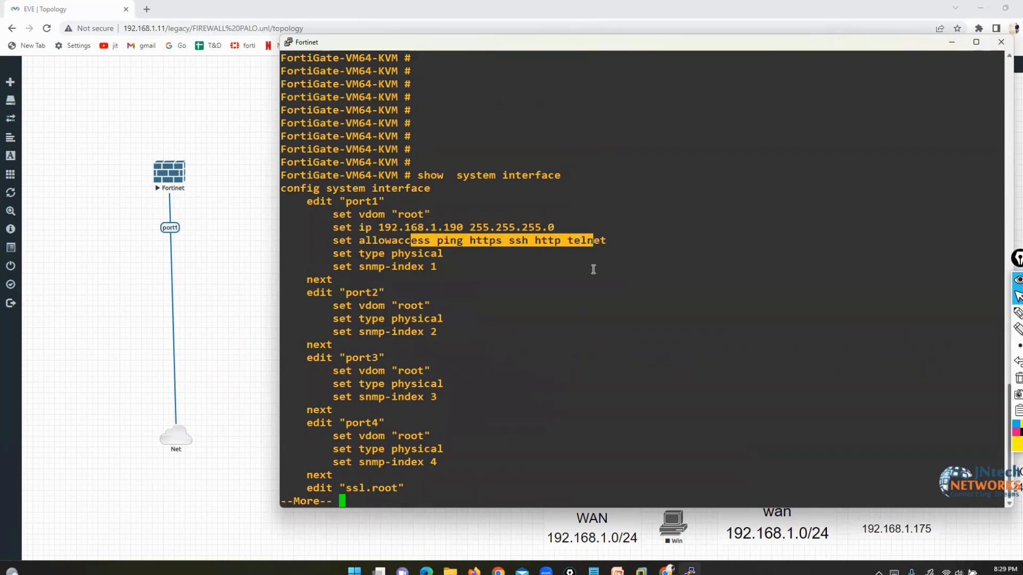
pyautogui.click(593, 291)
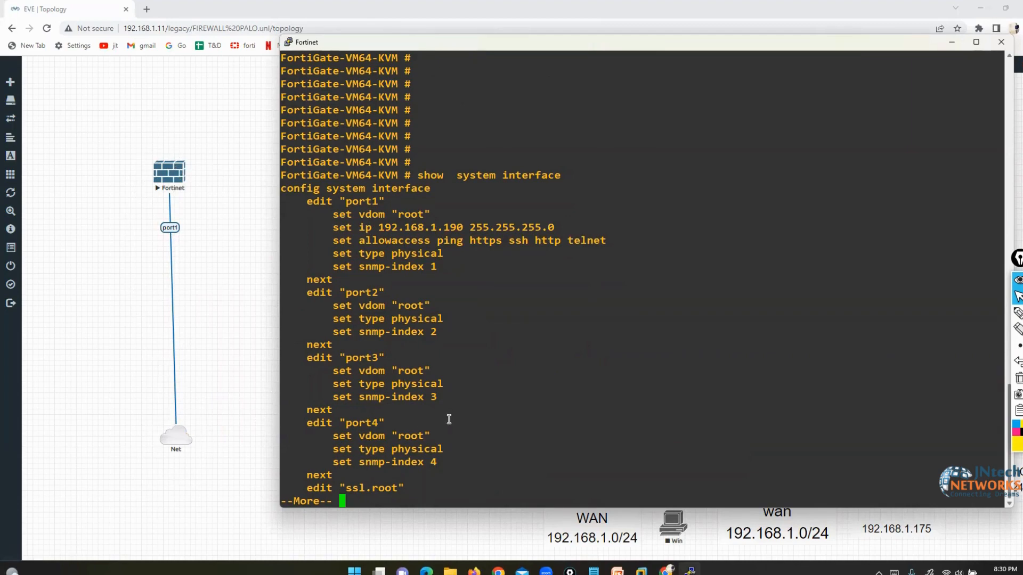
pyautogui.press('super+r')
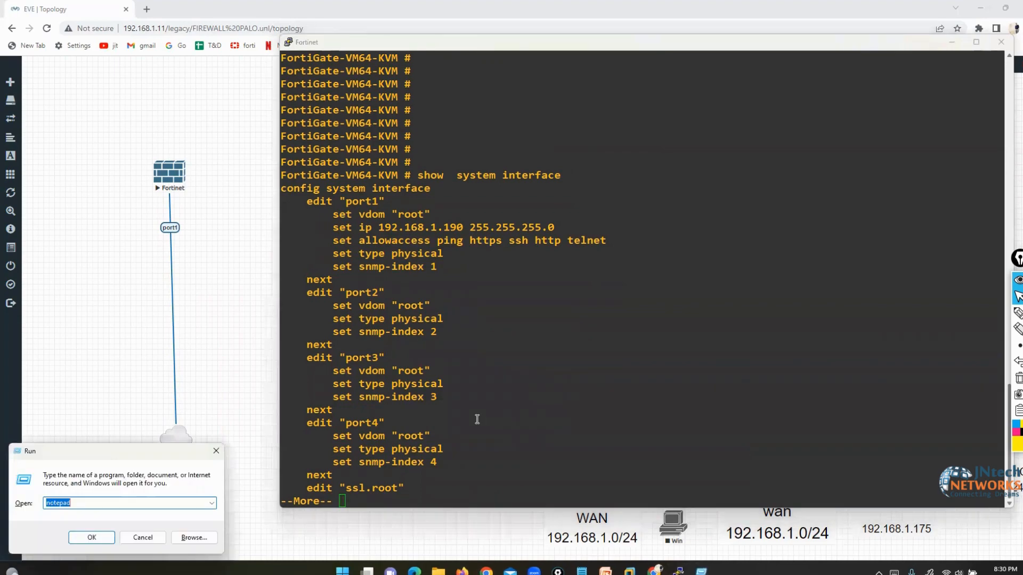
# - Ping 192.168.1.190 from Windows Command Prompt, getting 4 of 4 replies with 0% loss
pyautogui.write('cmd')
pyautogui.press('Return')
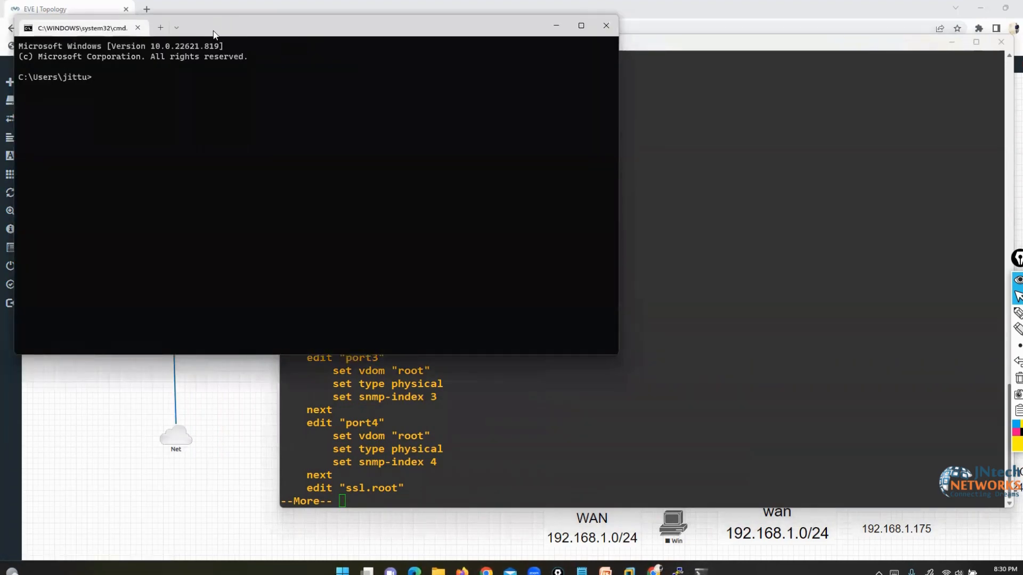
pyautogui.moveTo(213, 34); pyautogui.dragTo(662, 191)
pyautogui.write('ping')
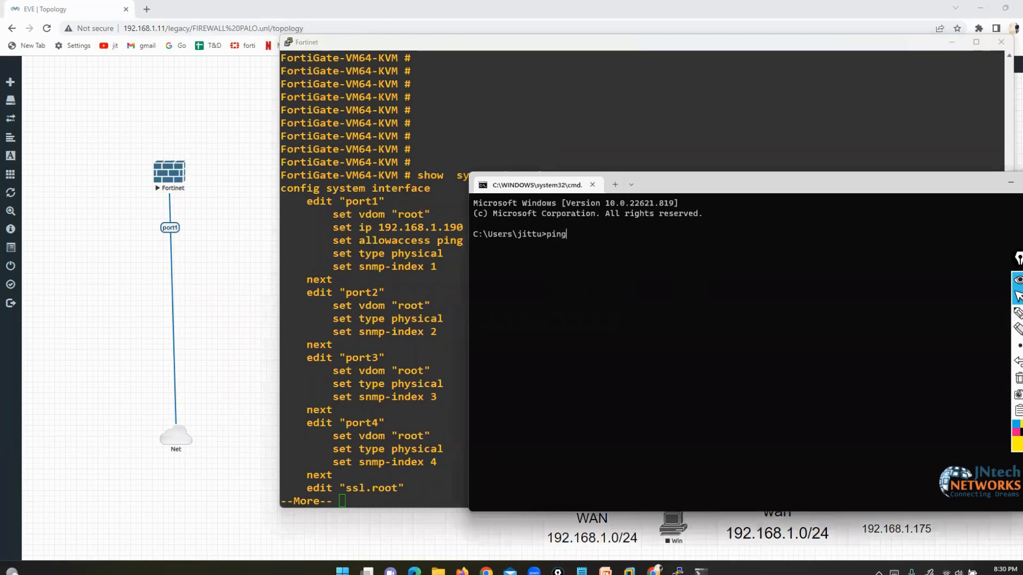
pyautogui.write(' 192.168.1.190')
pyautogui.press('Return')
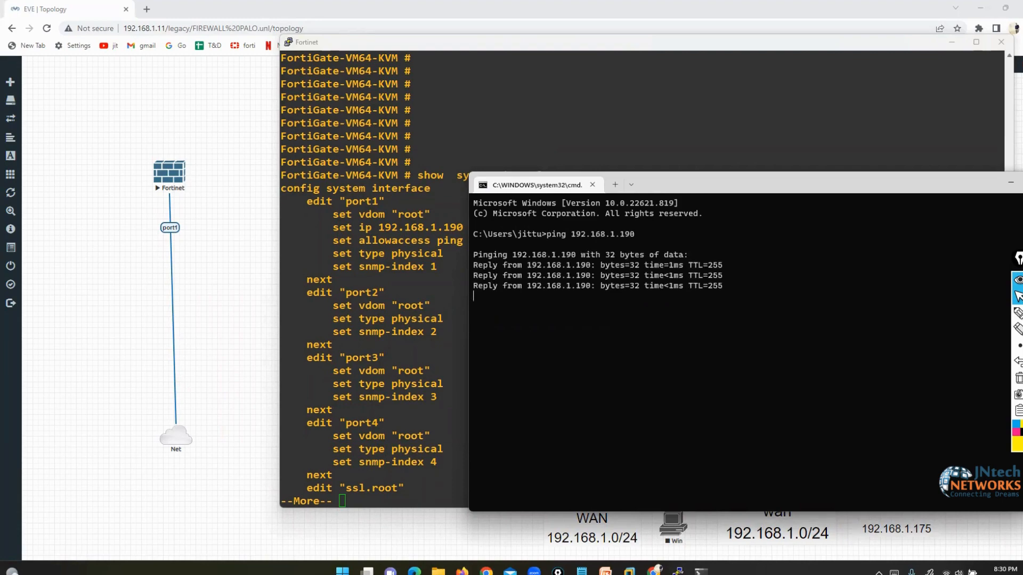
pyautogui.press('space')
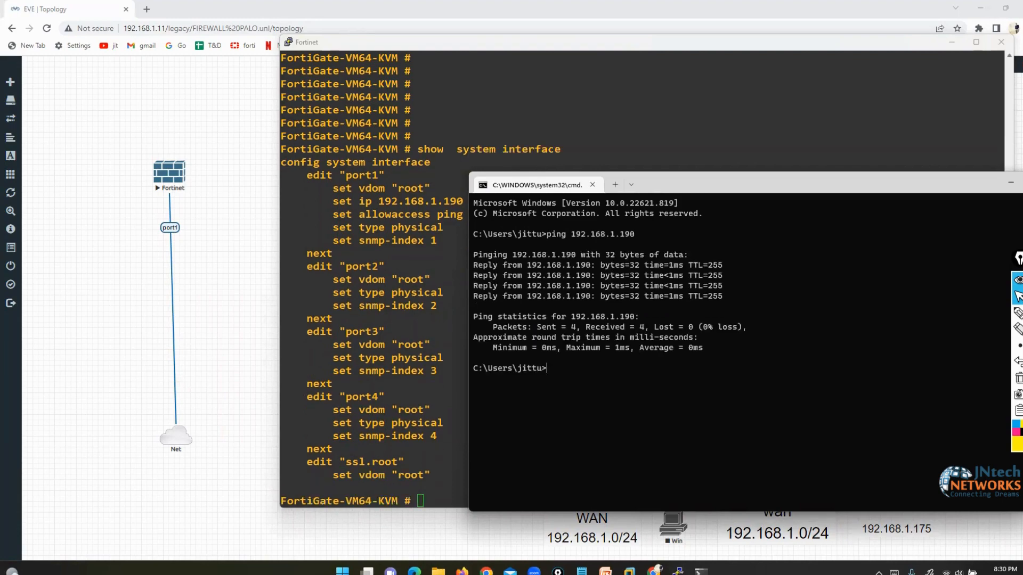
pyautogui.click(441, 430)
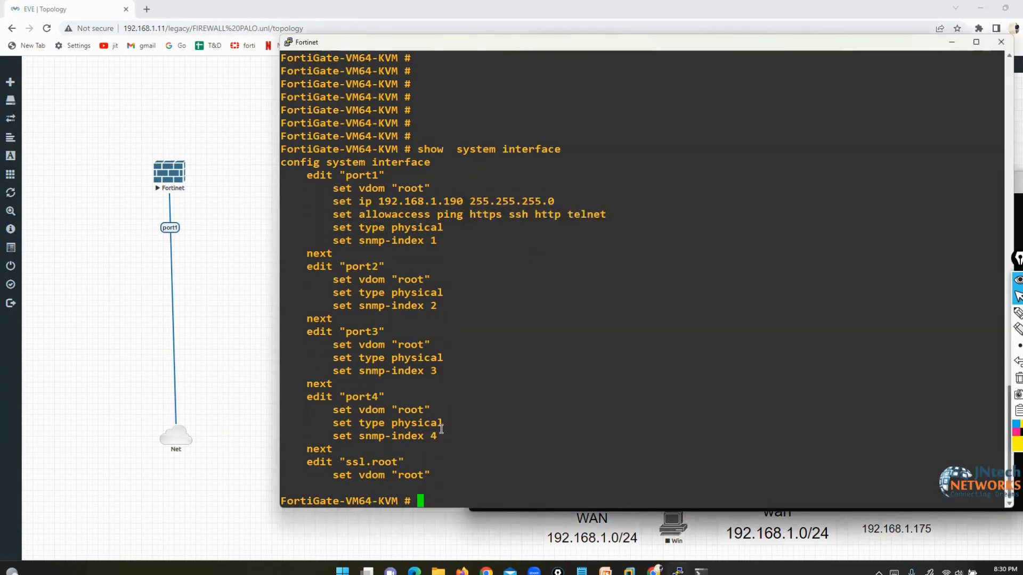
# - List the FortiGate's execute subcommands and check the host's adapter addresses with ipconfig
pyautogui.write('execute')
pyautogui.press('?')
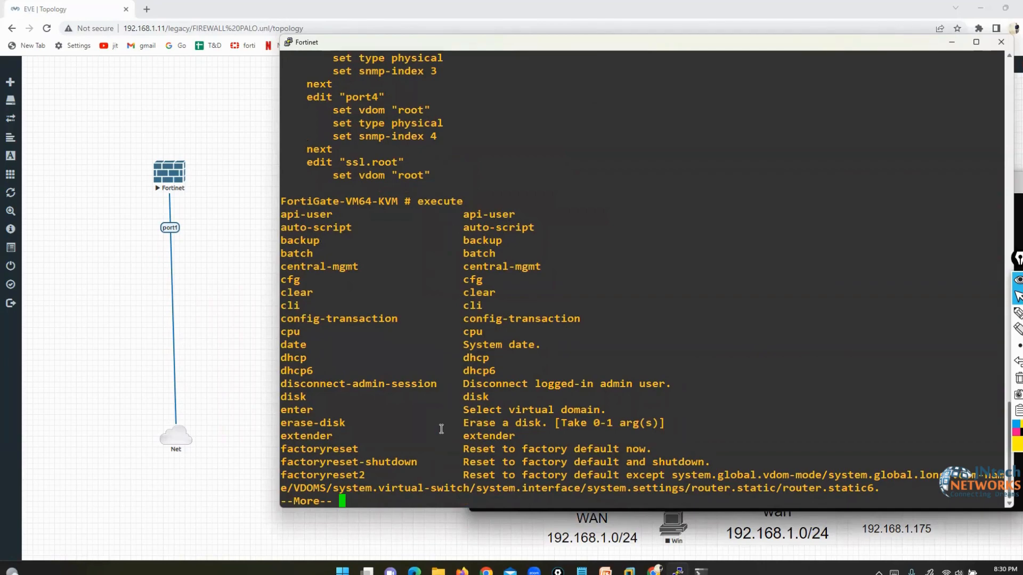
pyautogui.press('space')
pyautogui.write('ping')
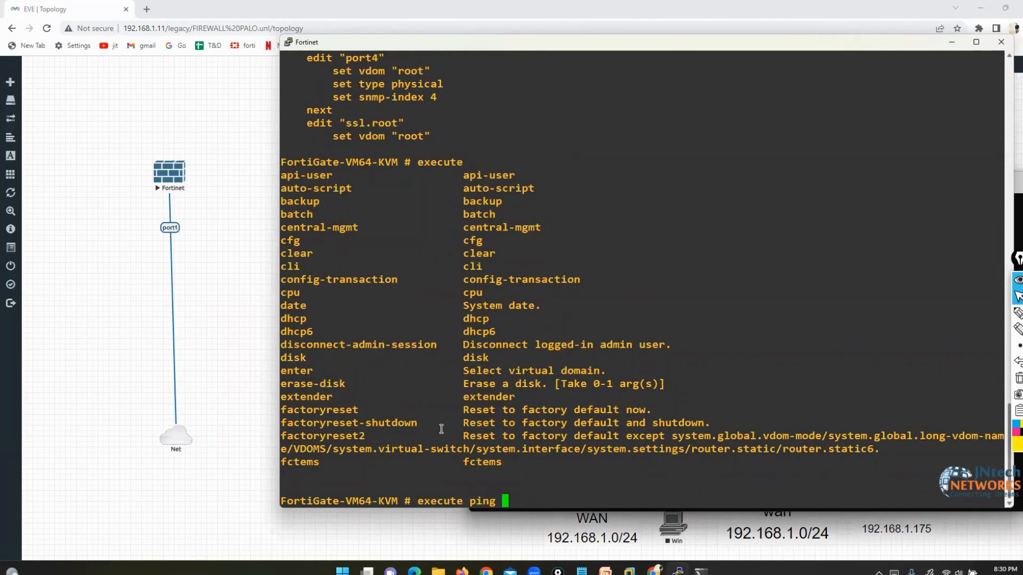
pyautogui.write(' 192')
pyautogui.hotkey('alt', 'Tab')
pyautogui.write('ipc')
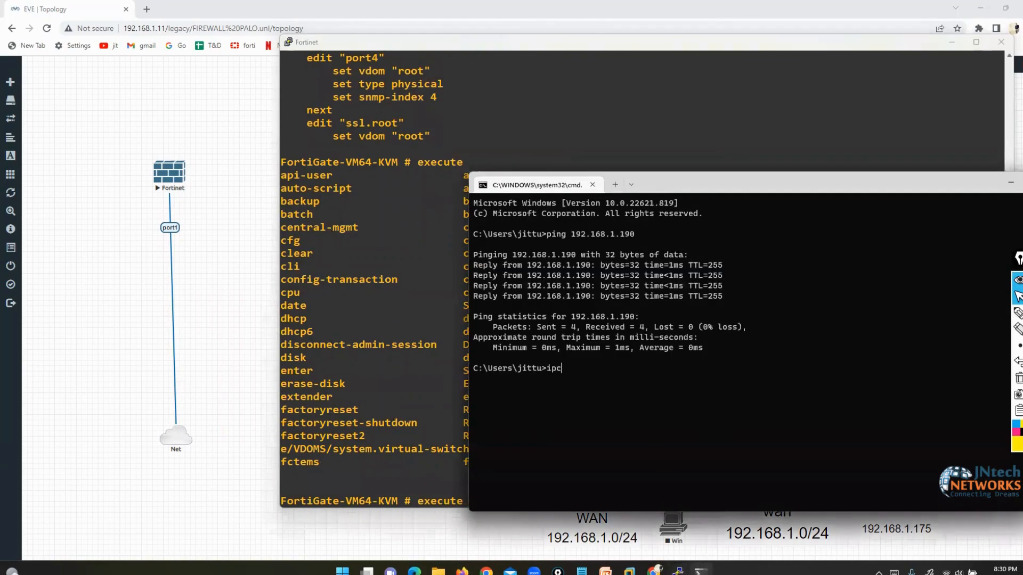
pyautogui.write('onfig')
pyautogui.press('Return')
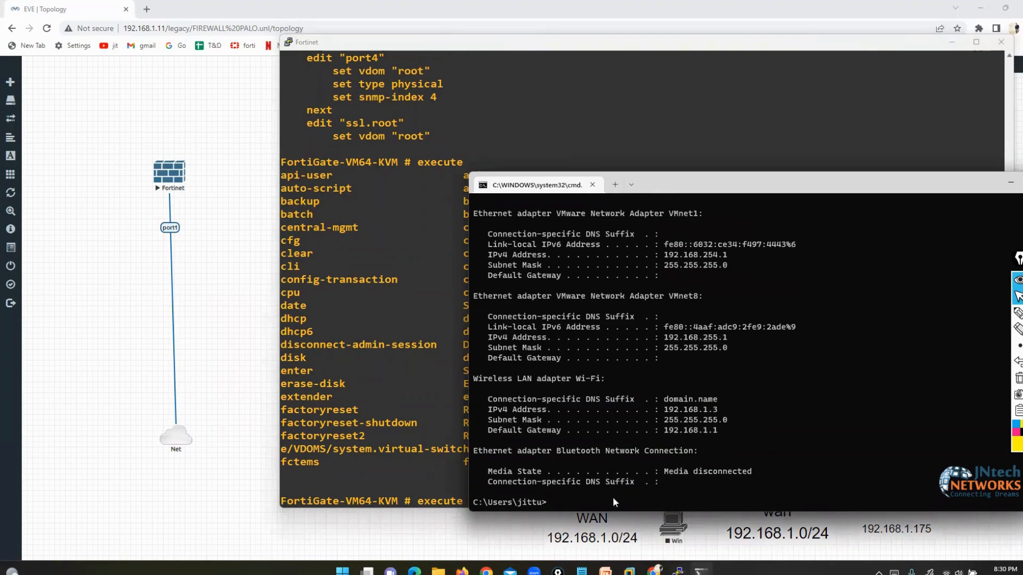
# - Ping the host's Wi-Fi address 192.168.1.3 from the FortiGate, stopping after 4 replies with 0% loss
pyautogui.doubleClick(667, 411)
pyautogui.click(430, 405)
pyautogui.write('.')
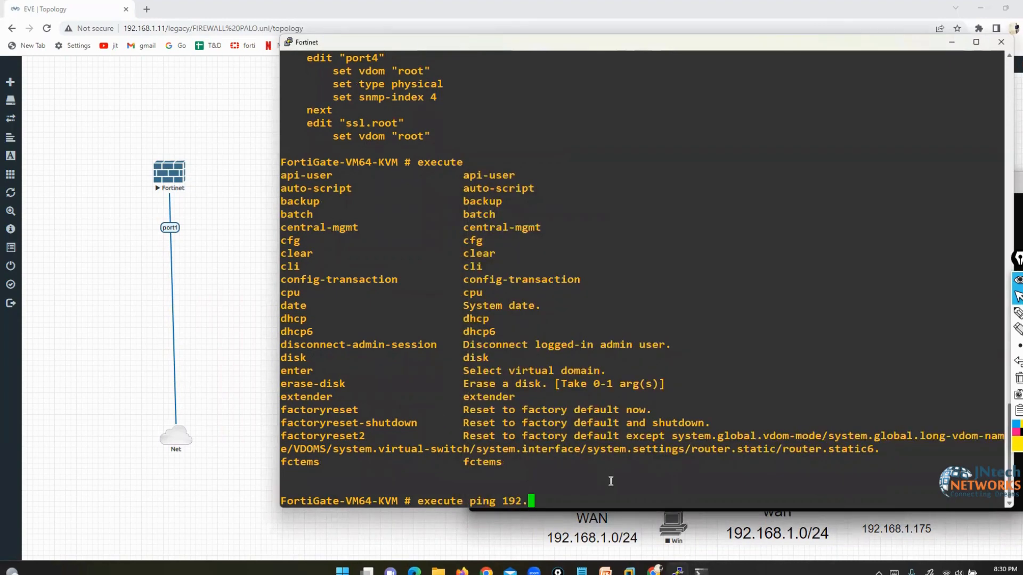
pyautogui.write('168.1.3')
pyautogui.press('Return')
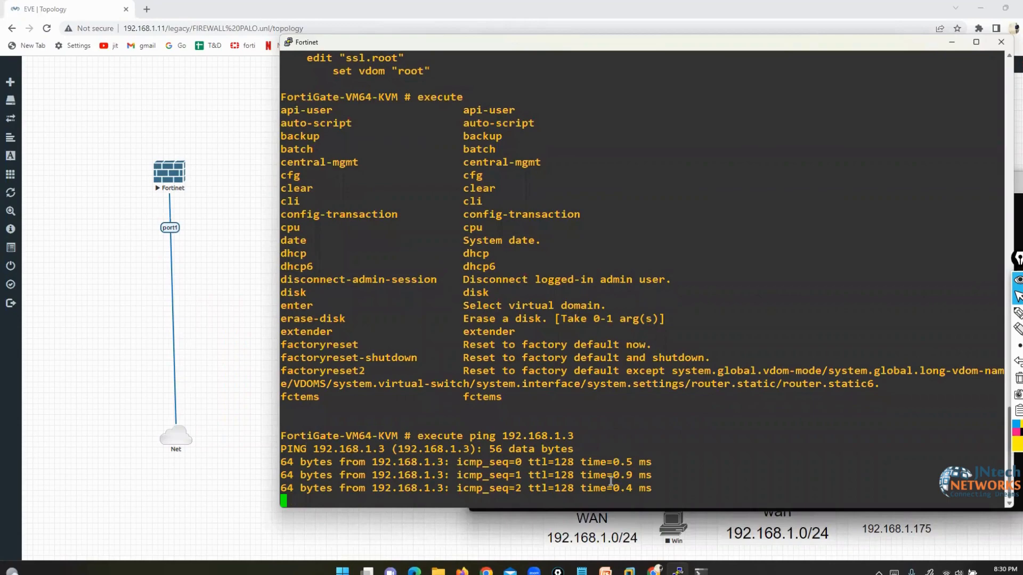
pyautogui.hotkey('ctrl', 'c')
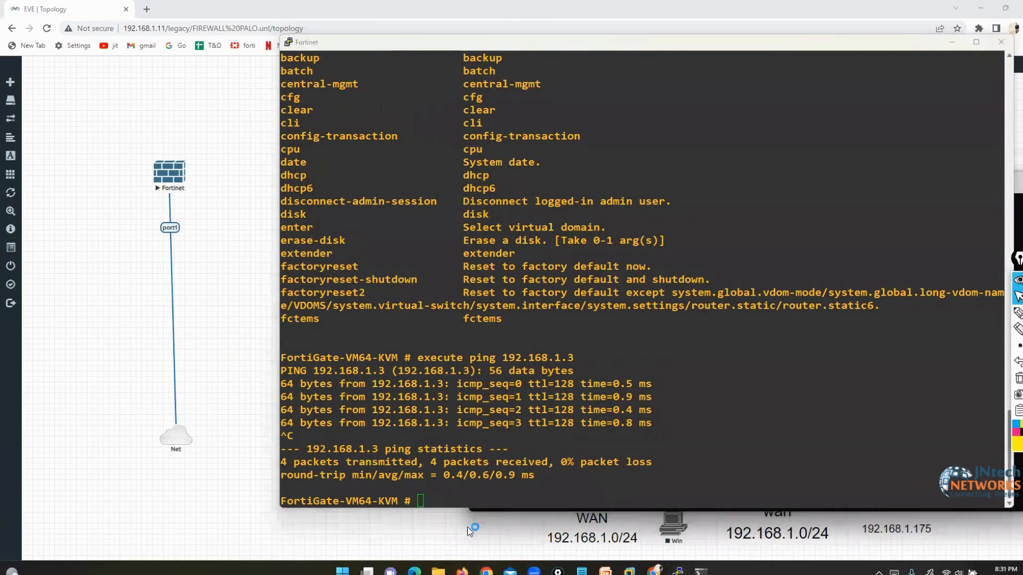
pyautogui.click(462, 571)
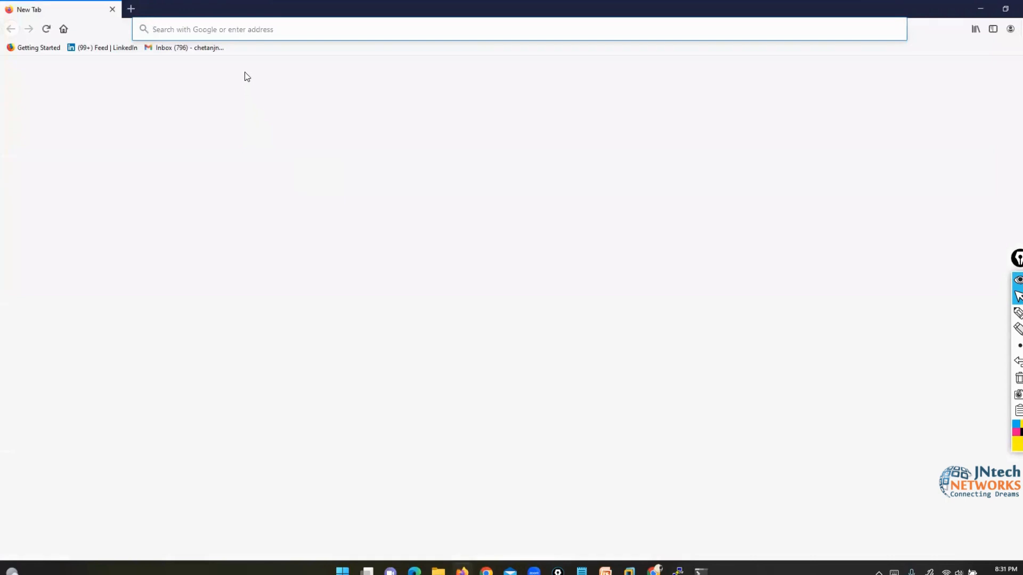
# - Open the FortiGate login page at 192.168.1.190 and sign in with the administrator credentials
pyautogui.write('192.168.')
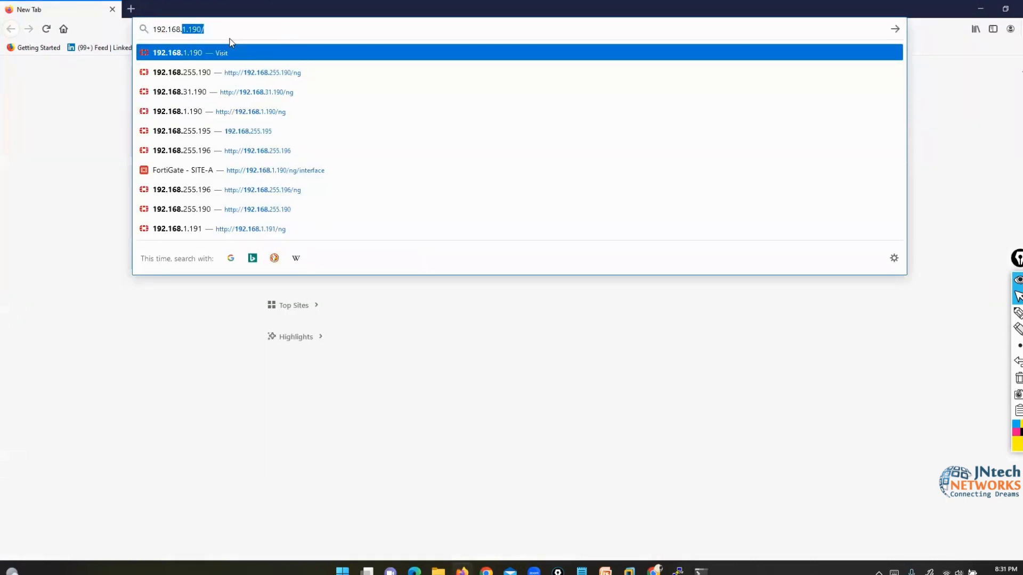
pyautogui.write('1')
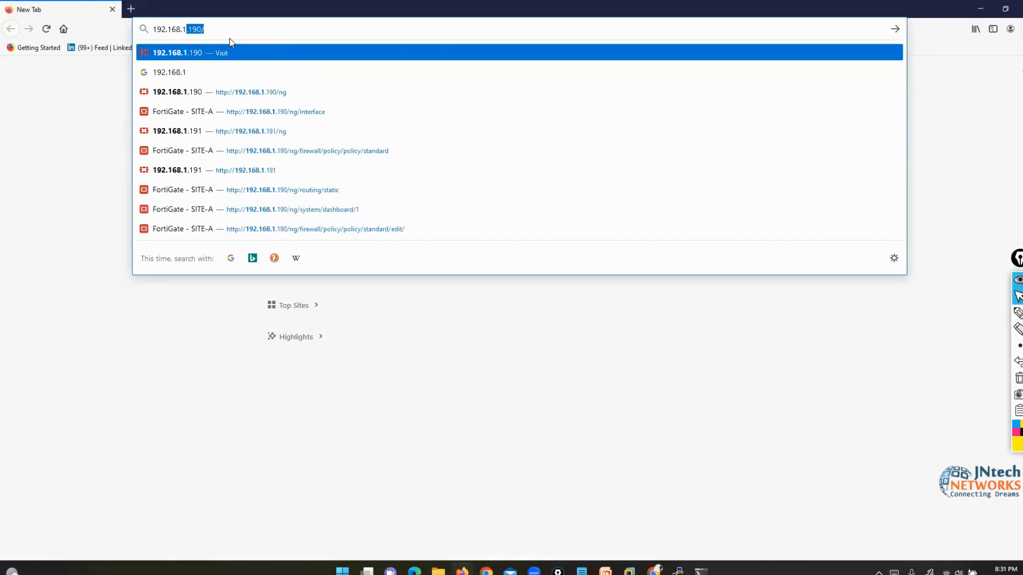
pyautogui.press('Return')
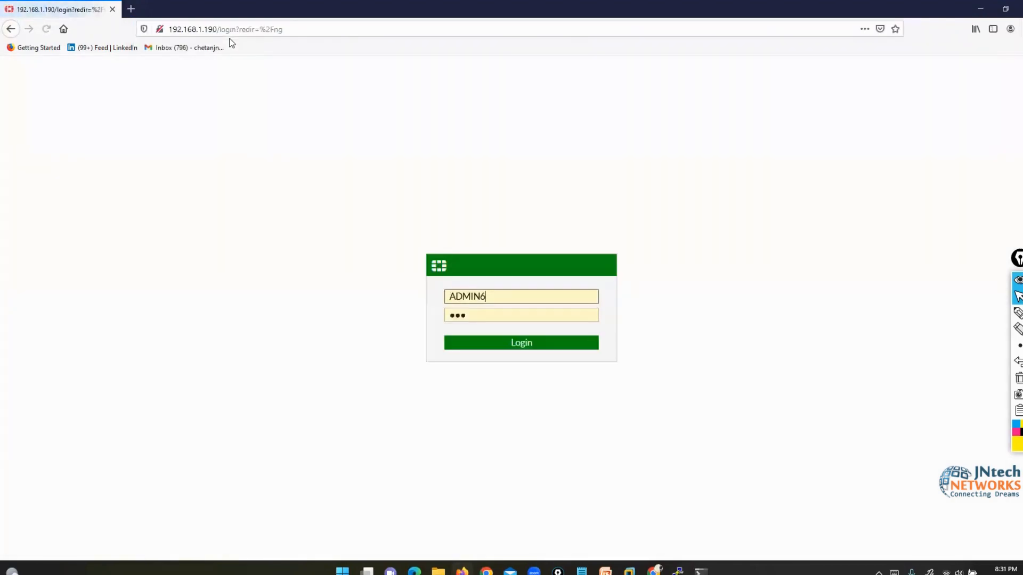
pyautogui.press('BackSpace')
pyautogui.press('BackSpace')
pyautogui.press('BackSpace')
pyautogui.press('BackSpace')
pyautogui.press('BackSpace')
pyautogui.press('BackSpace')
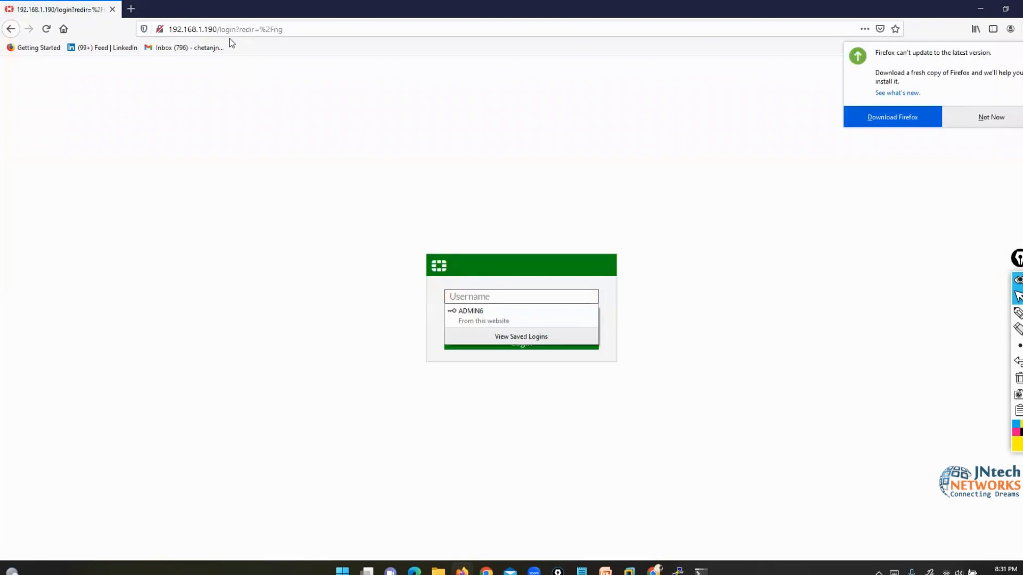
pyautogui.write('admin')
pyautogui.press('Tab')
pyautogui.write('•••')
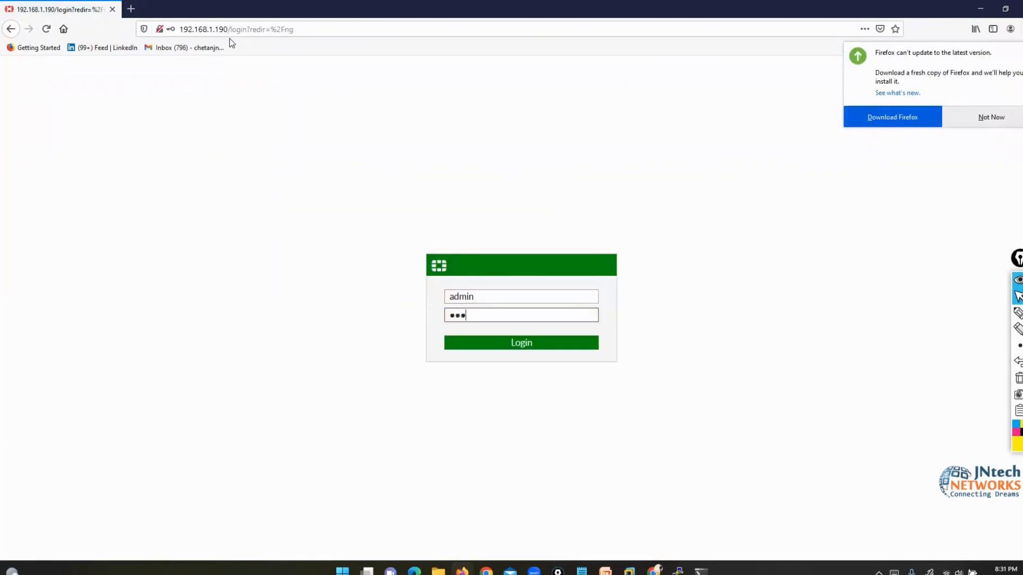
pyautogui.press('Return')
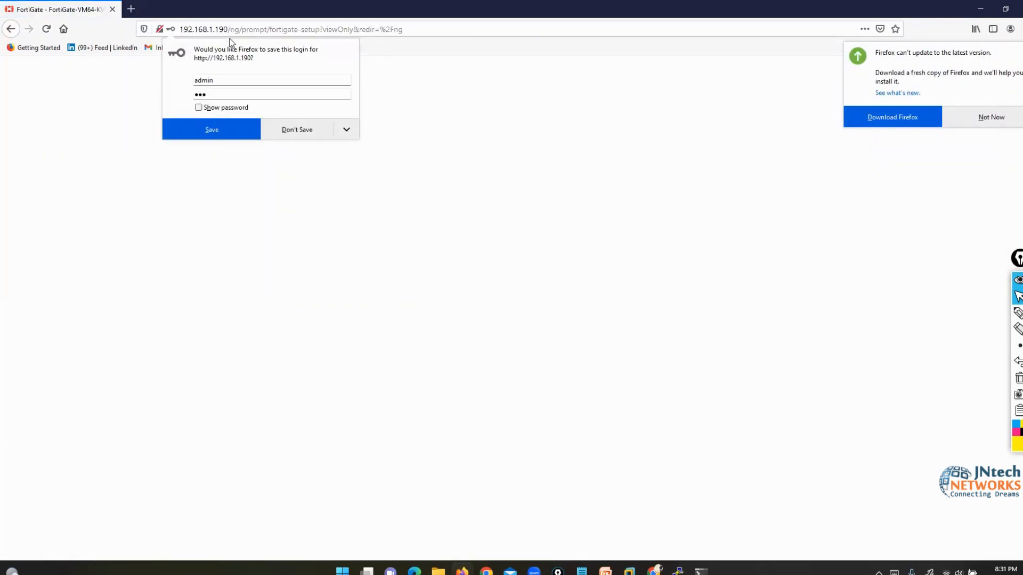
# - Decline saving the login, postpone the initial setup, and dismiss the FortiOS 6.4.4 dialog
pyautogui.click(294, 132)
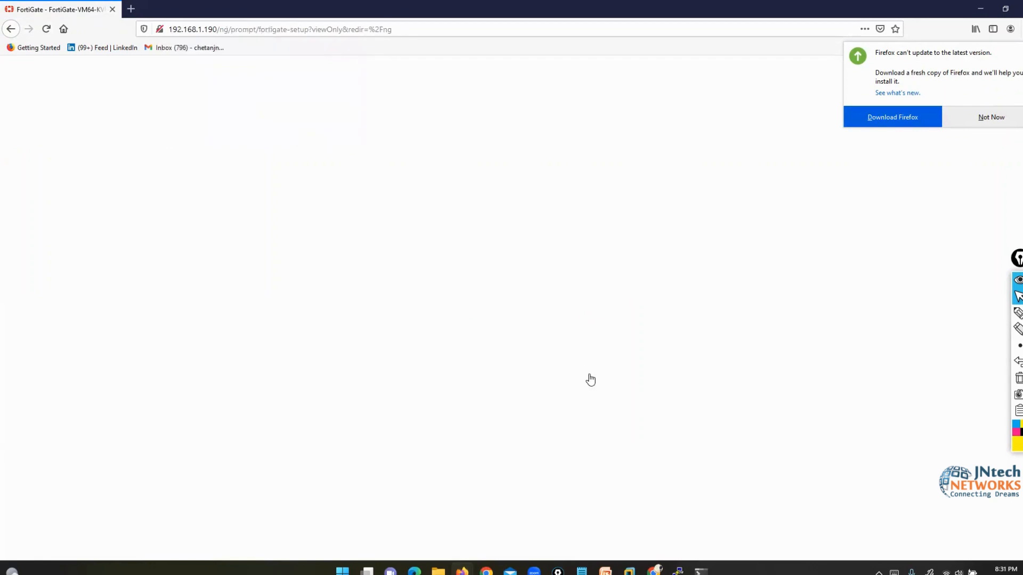
pyautogui.click(570, 368)
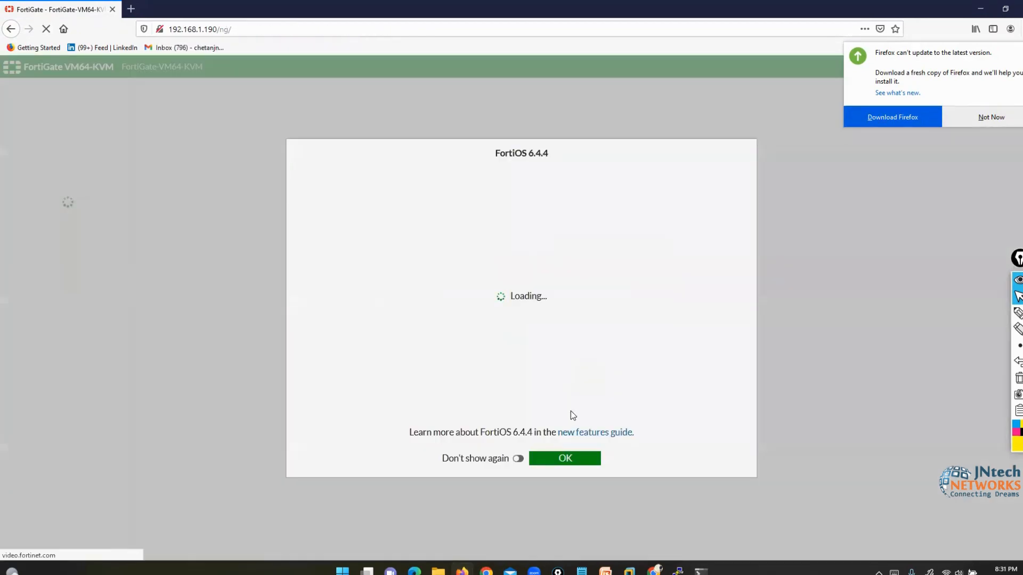
pyautogui.click(576, 459)
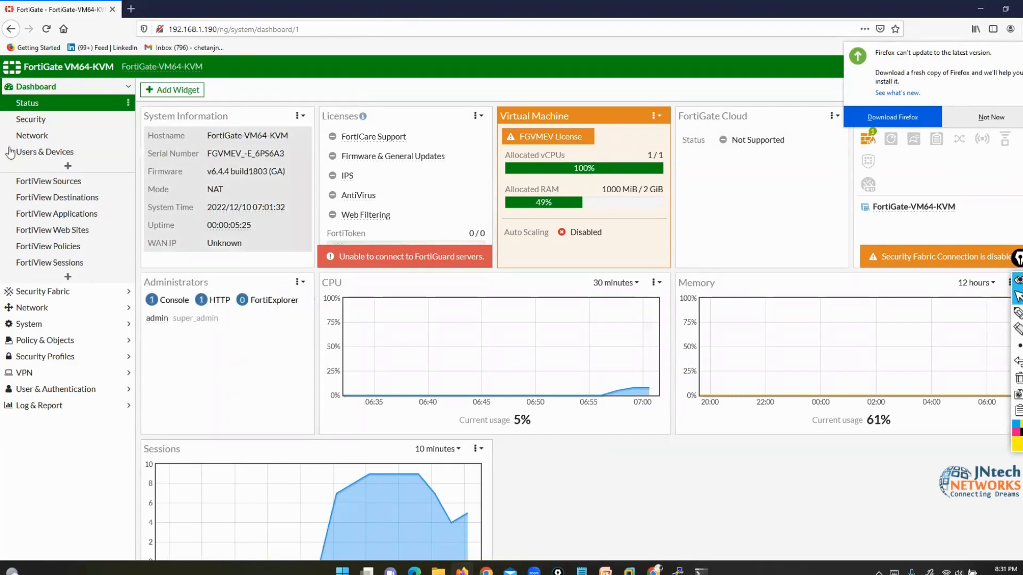
# - Move the PuTTY console aside, minimize it, and dismiss Firefox's update notice with Not Now
pyautogui.click(677, 572)
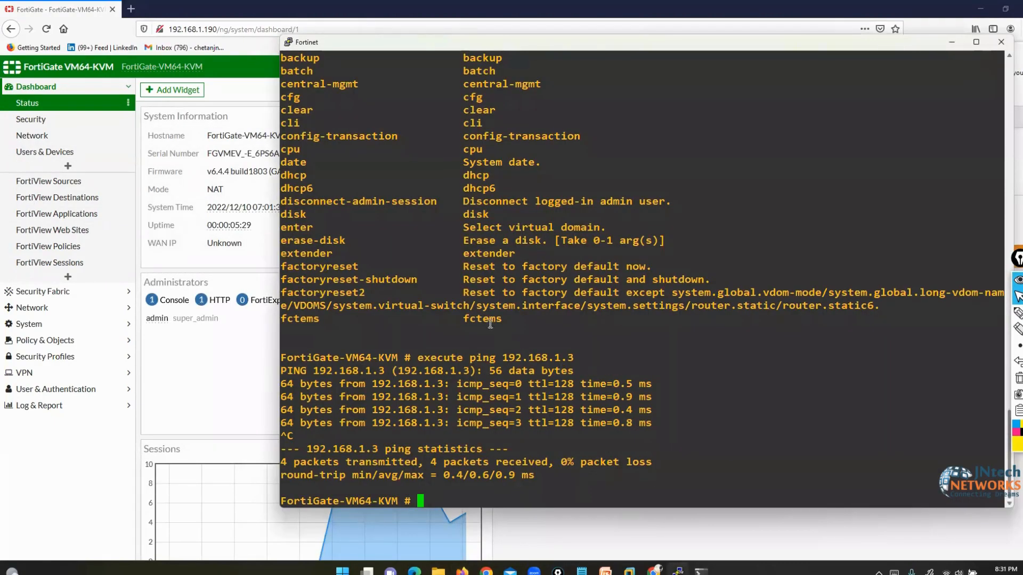
pyautogui.moveTo(411, 49); pyautogui.dragTo(332, 54)
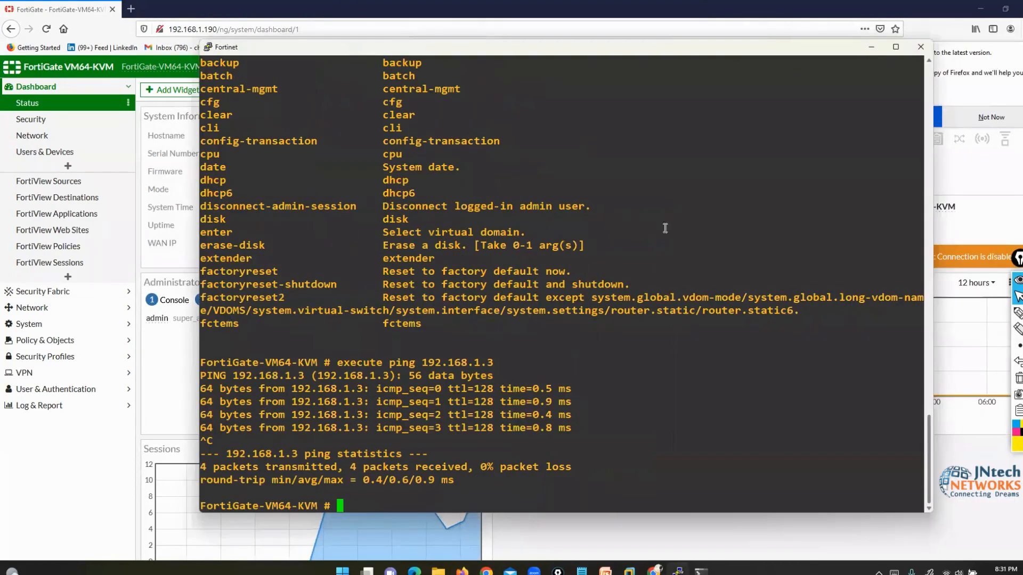
pyautogui.moveTo(560, 51); pyautogui.dragTo(439, 64)
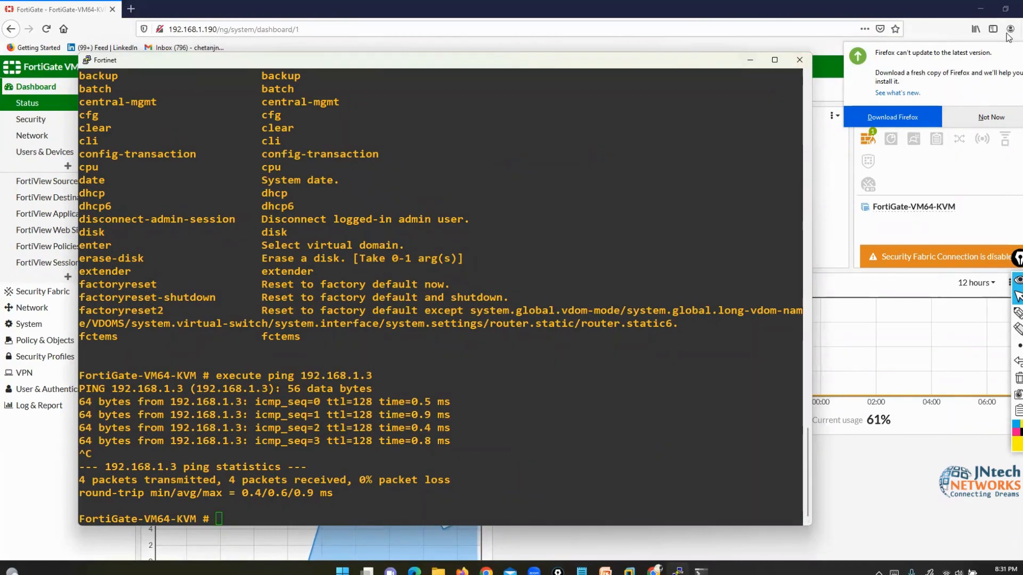
pyautogui.click(750, 60)
pyautogui.click(985, 119)
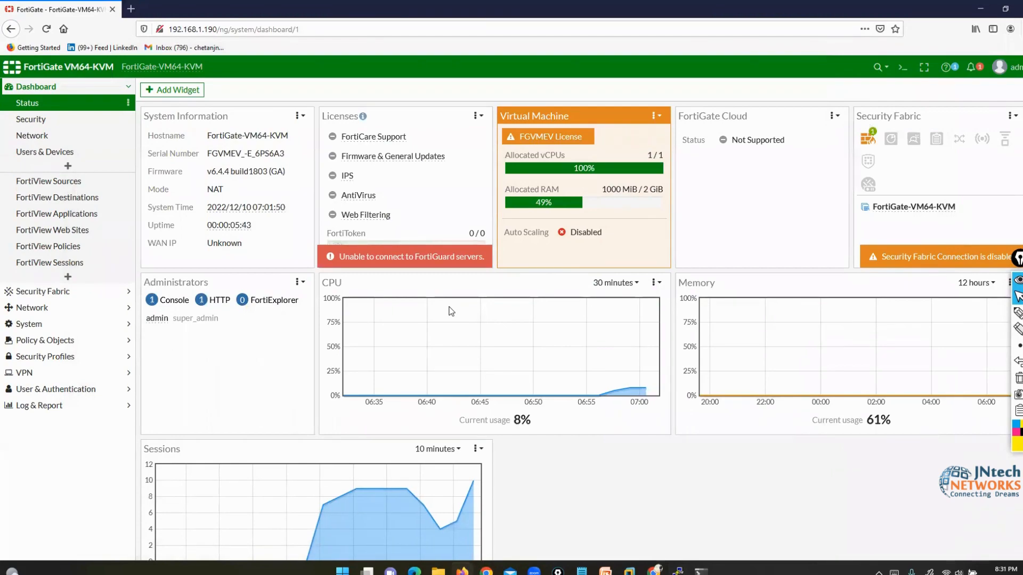
# - Pick an annotation pen, mark the FortiGate VM64-KVM device name, and erase the marks
pyautogui.click(1017, 319)
pyautogui.click(987, 317)
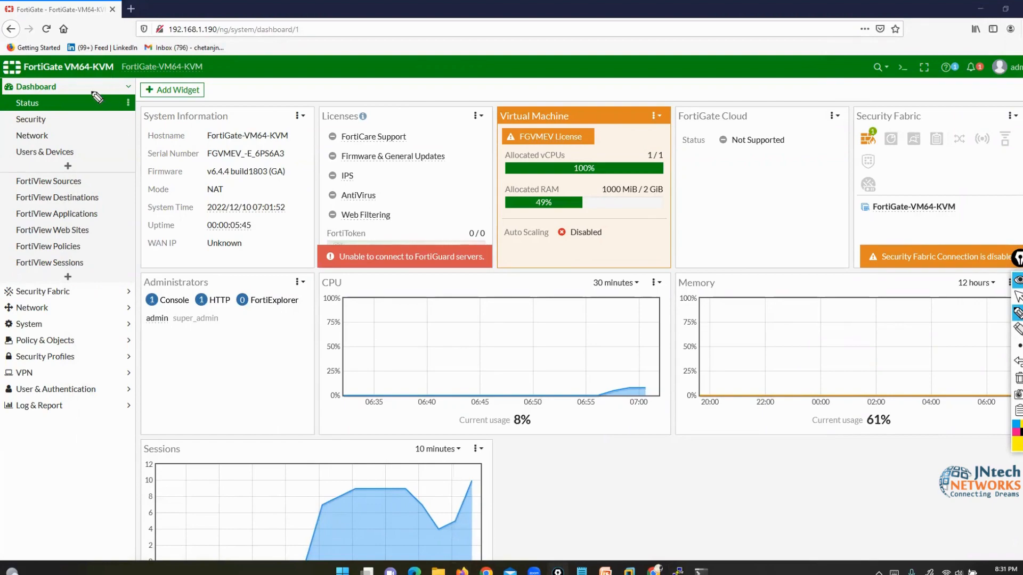
pyautogui.moveTo(16, 73)
pyautogui.mouseDown()
pyautogui.moveTo(124, 70)
pyautogui.moveTo(32, 54)
pyautogui.moveTo(17, 75)
pyautogui.mouseUp()
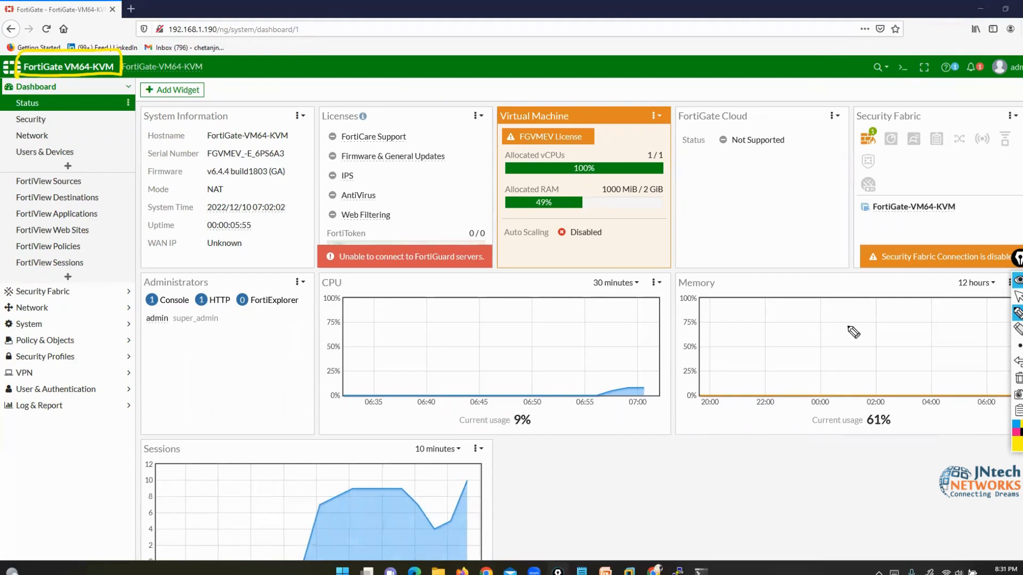
pyautogui.click(1019, 378)
pyautogui.moveTo(69, 61); pyautogui.dragTo(114, 73)
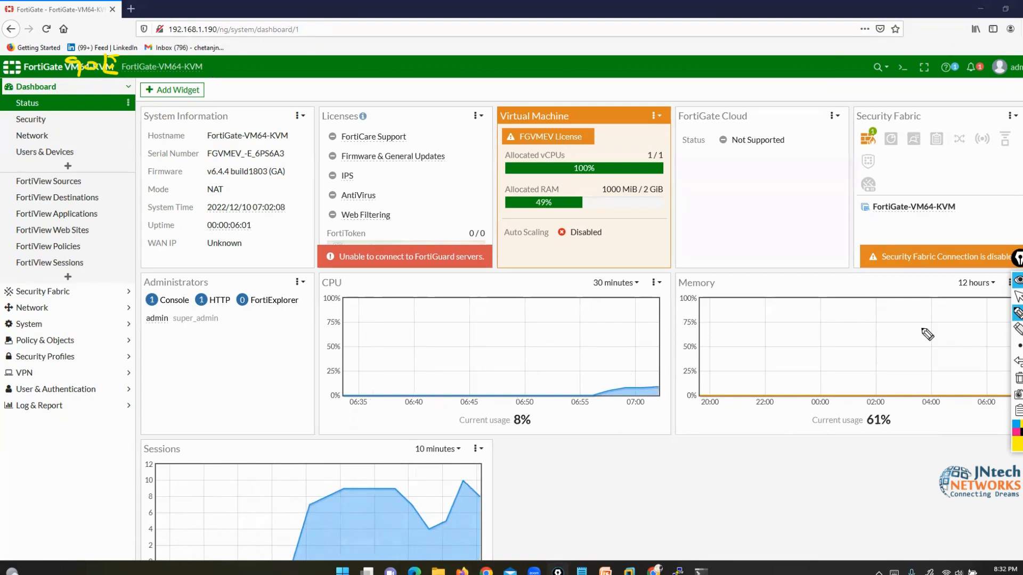
pyautogui.click(1019, 379)
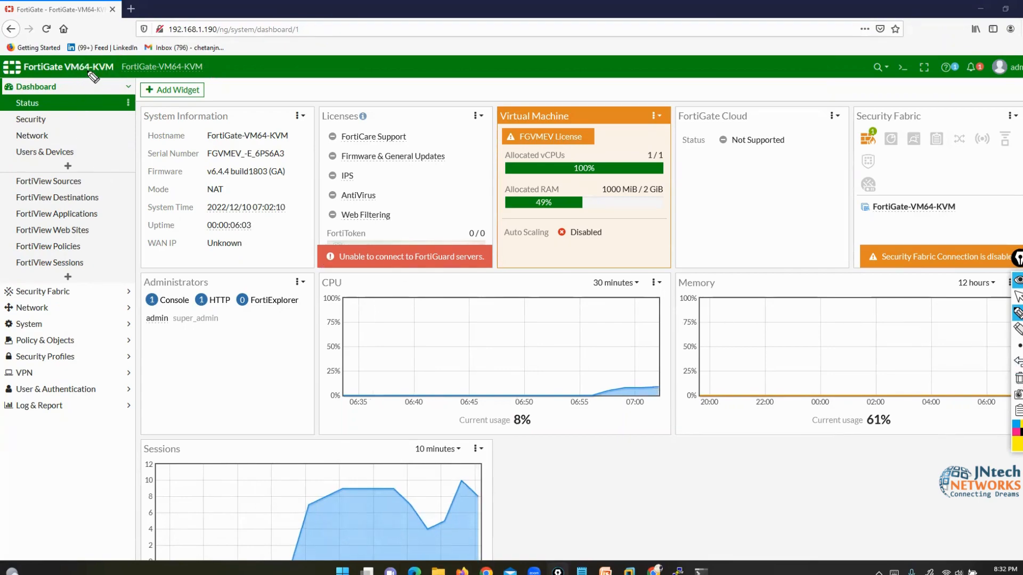
# - Mark the sidebar sections from Dashboard down to Log & Report, then clear all strokes
pyautogui.moveTo(91, 68); pyautogui.dragTo(69, 93)
pyautogui.moveTo(154, 268)
pyautogui.mouseDown()
pyautogui.moveTo(94, 294)
pyautogui.moveTo(84, 310)
pyautogui.mouseUp()
pyautogui.moveTo(173, 345); pyautogui.dragTo(94, 323)
pyautogui.moveTo(178, 381); pyautogui.dragTo(88, 343)
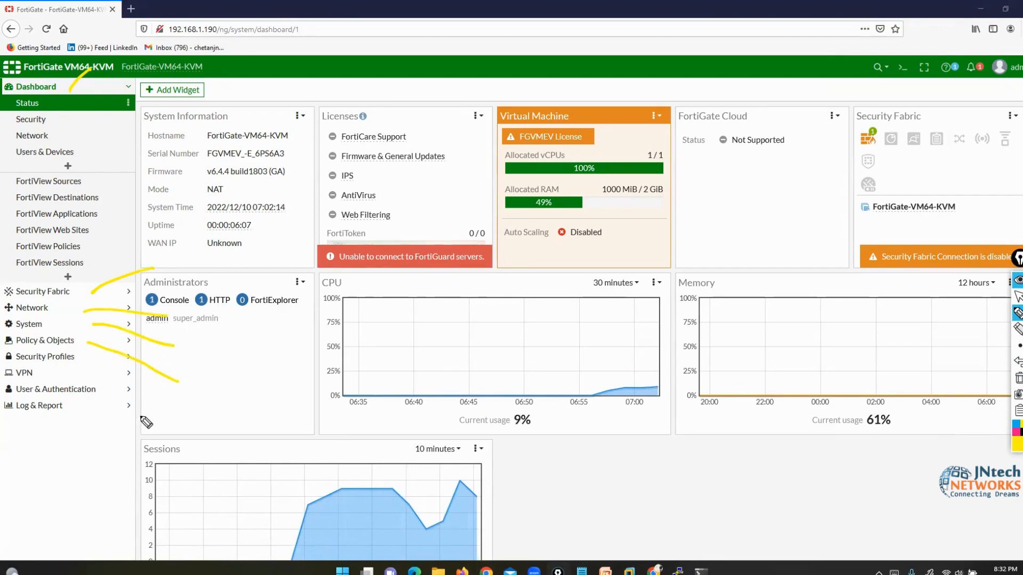
pyautogui.moveTo(165, 429); pyautogui.dragTo(83, 355)
pyautogui.click(120, 447)
pyautogui.moveTo(120, 447)
pyautogui.mouseDown()
pyautogui.moveTo(54, 378)
pyautogui.moveTo(80, 424)
pyautogui.moveTo(54, 379)
pyautogui.mouseUp()
pyautogui.moveTo(34, 488); pyautogui.dragTo(20, 420)
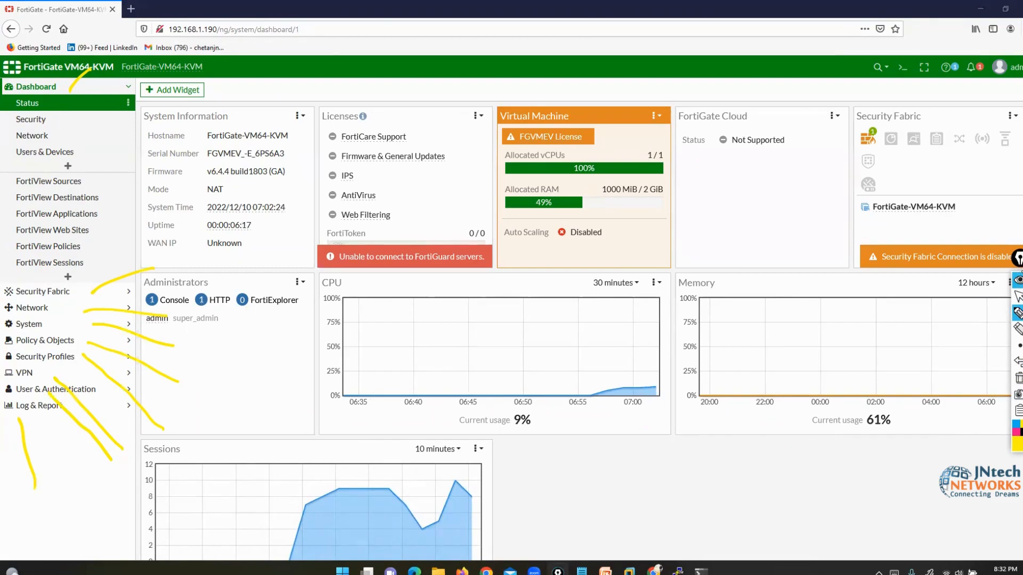
pyautogui.click(1018, 378)
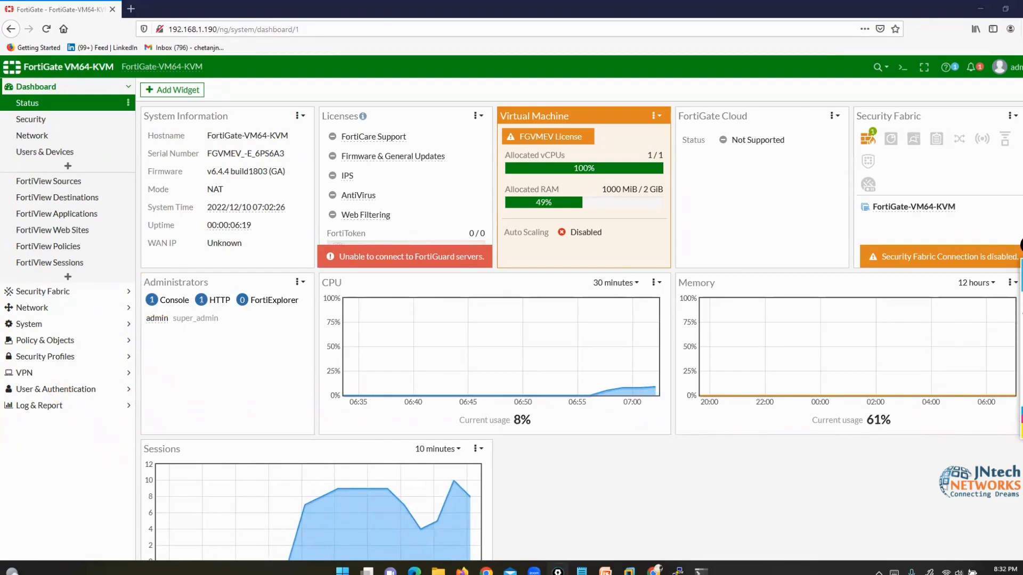
pyautogui.click(995, 301)
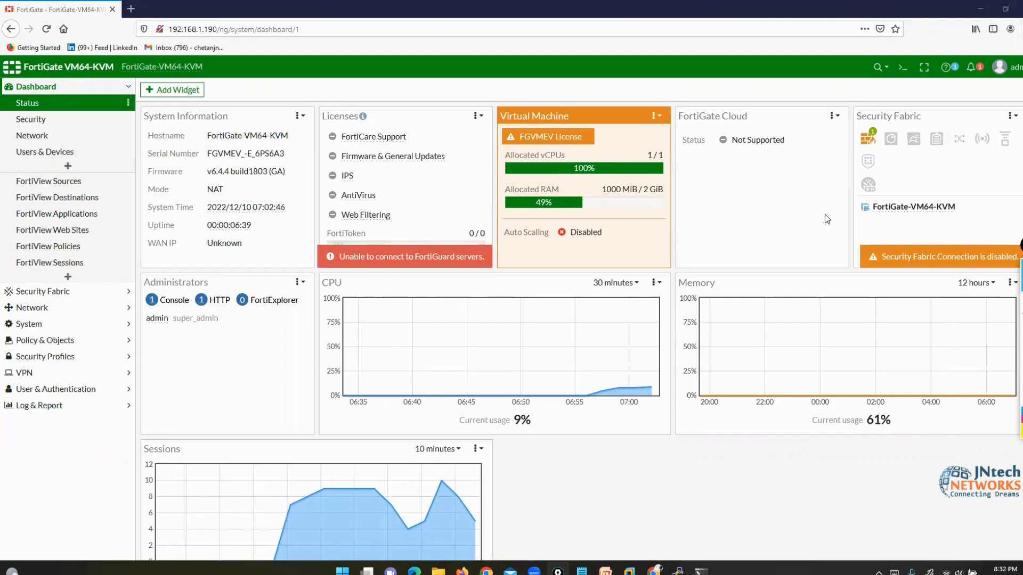
# - Highlight the widget area and tick System Information, Licenses, Virtual Machine, FortiGate Cloud, Security Fabric, Administrators, CPU, Memory and Sessions
pyautogui.click(996, 304)
pyautogui.moveTo(61, 76); pyautogui.dragTo(63, 92)
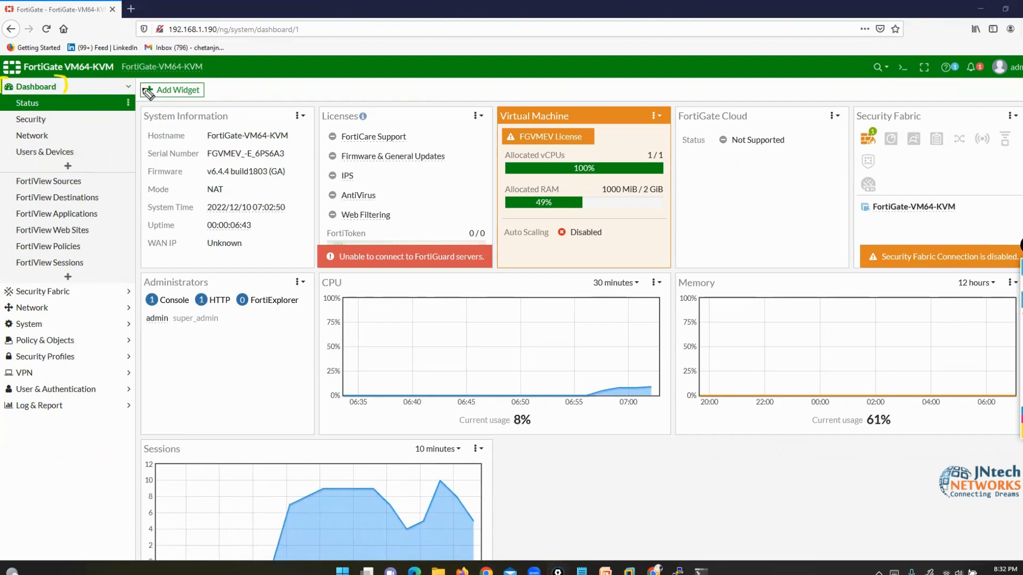
pyautogui.moveTo(141, 89)
pyautogui.mouseDown()
pyautogui.moveTo(156, 526)
pyautogui.moveTo(406, 540)
pyautogui.moveTo(925, 536)
pyautogui.moveTo(1006, 382)
pyautogui.moveTo(1009, 136)
pyautogui.moveTo(891, 87)
pyautogui.moveTo(323, 88)
pyautogui.moveTo(145, 104)
pyautogui.mouseUp()
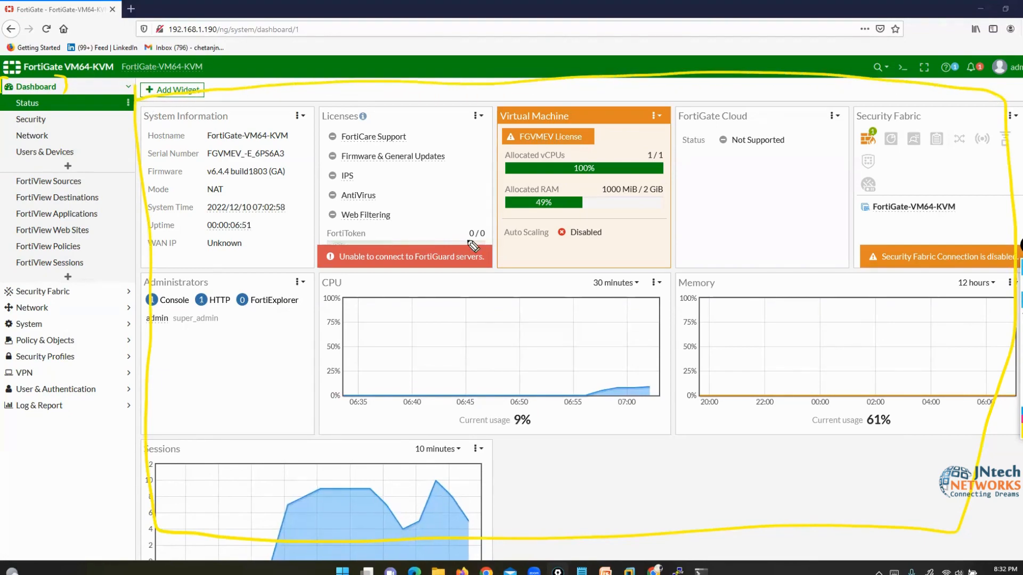
pyautogui.moveTo(262, 204); pyautogui.dragTo(288, 194)
pyautogui.moveTo(368, 196); pyautogui.dragTo(394, 188)
pyautogui.moveTo(541, 190); pyautogui.dragTo(558, 186)
pyautogui.moveTo(725, 195); pyautogui.dragTo(803, 188)
pyautogui.moveTo(918, 180); pyautogui.dragTo(943, 177)
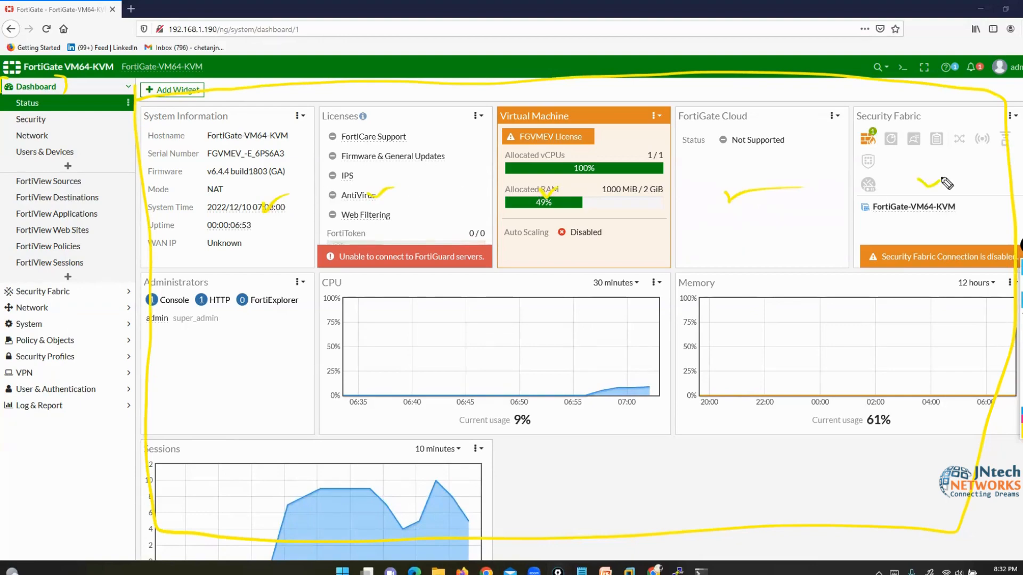
pyautogui.moveTo(243, 362); pyautogui.dragTo(261, 361)
pyautogui.moveTo(415, 354); pyautogui.dragTo(458, 345)
pyautogui.moveTo(779, 339); pyautogui.dragTo(790, 346)
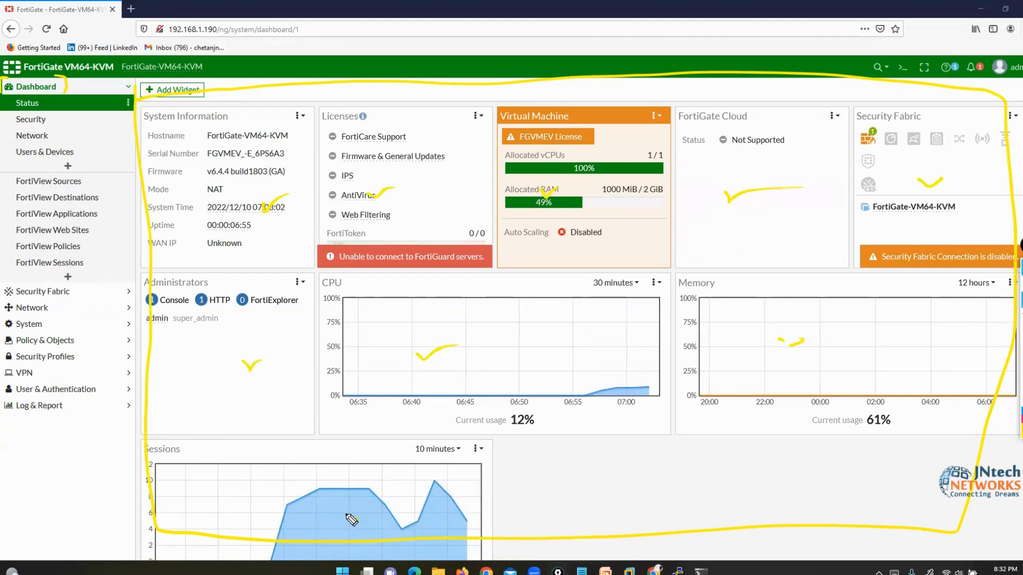
pyautogui.moveTo(351, 517); pyautogui.dragTo(368, 504)
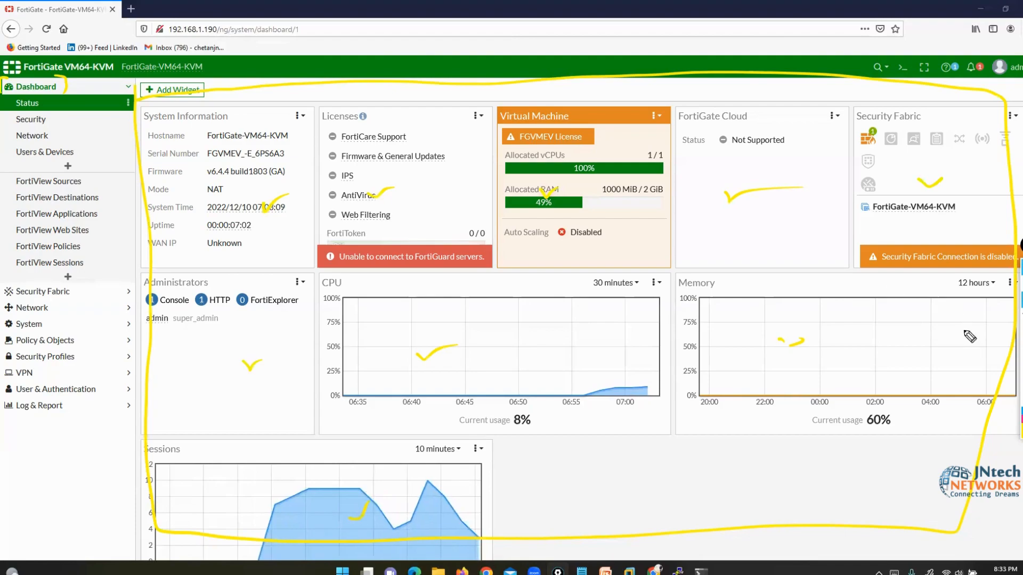
# - Clear the highlighter marks and re-mark the Dashboard heading and System Information widget
pyautogui.click(1022, 370)
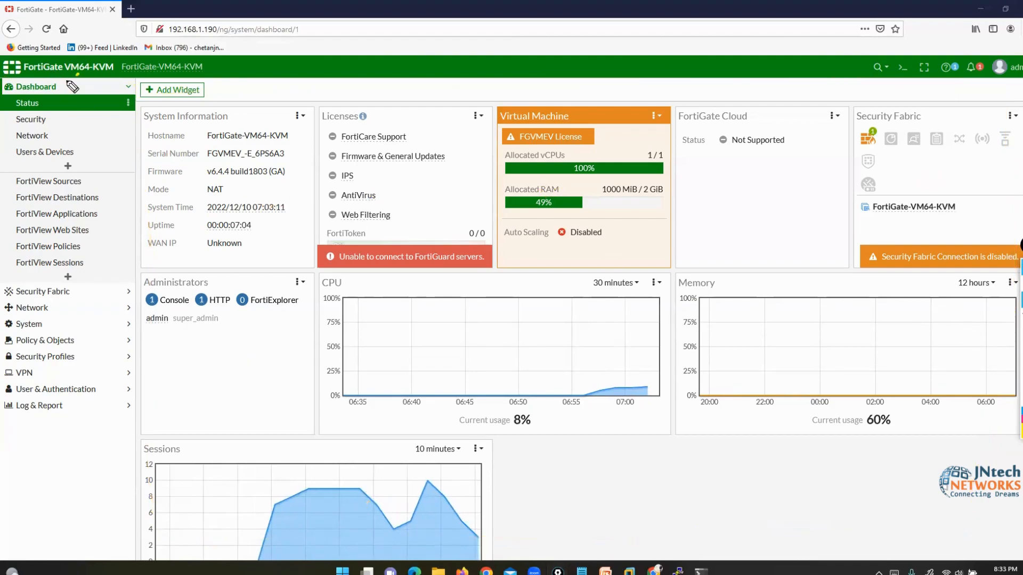
pyautogui.moveTo(79, 75); pyautogui.dragTo(85, 86)
pyautogui.moveTo(160, 104)
pyautogui.mouseDown()
pyautogui.moveTo(142, 106)
pyautogui.moveTo(140, 256)
pyautogui.moveTo(306, 259)
pyautogui.moveTo(315, 170)
pyautogui.moveTo(300, 100)
pyautogui.moveTo(154, 104)
pyautogui.mouseUp()
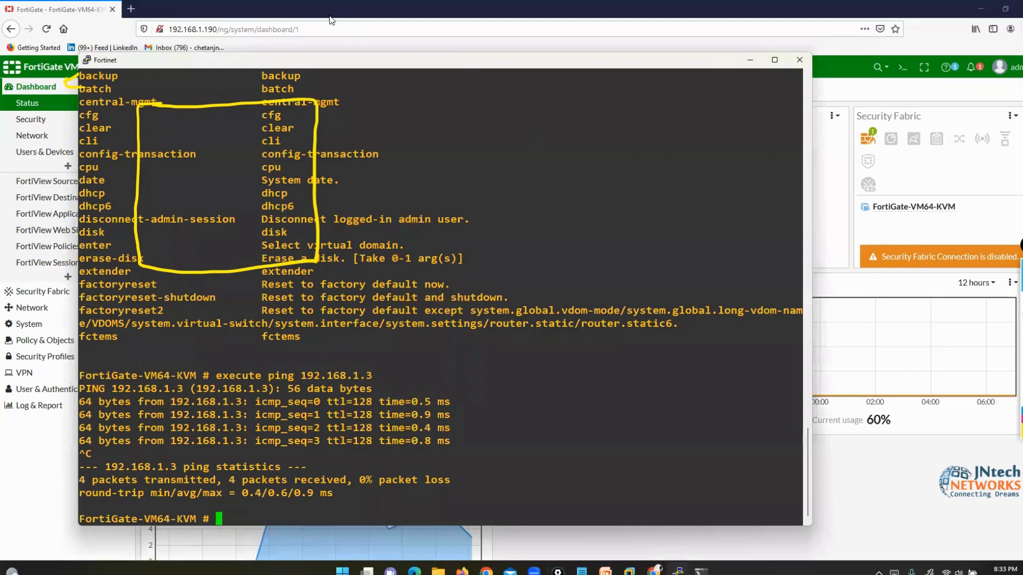
# - Run 'get system status' in the console and select its output from Version to Branch point
pyautogui.moveTo(188, 66); pyautogui.dragTo(460, 75)
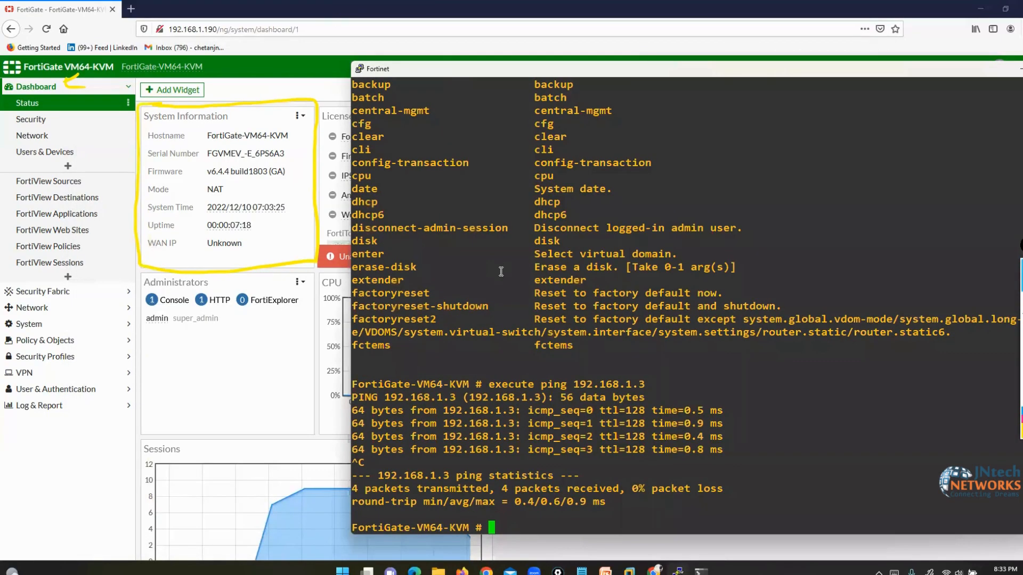
pyautogui.write('e y')
pyautogui.press('BackSpace')
pyautogui.write('t sy')
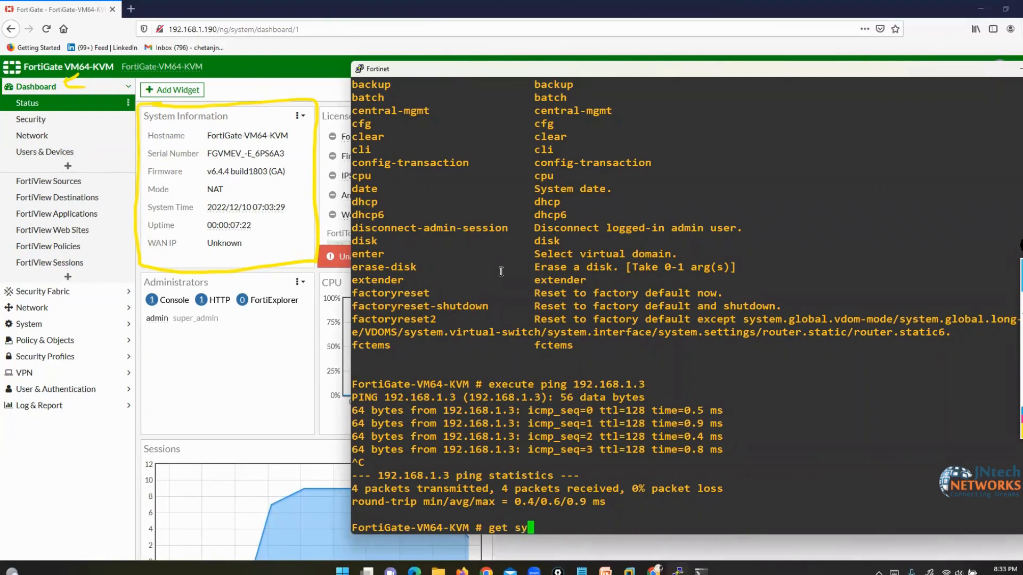
pyautogui.write('stem ')
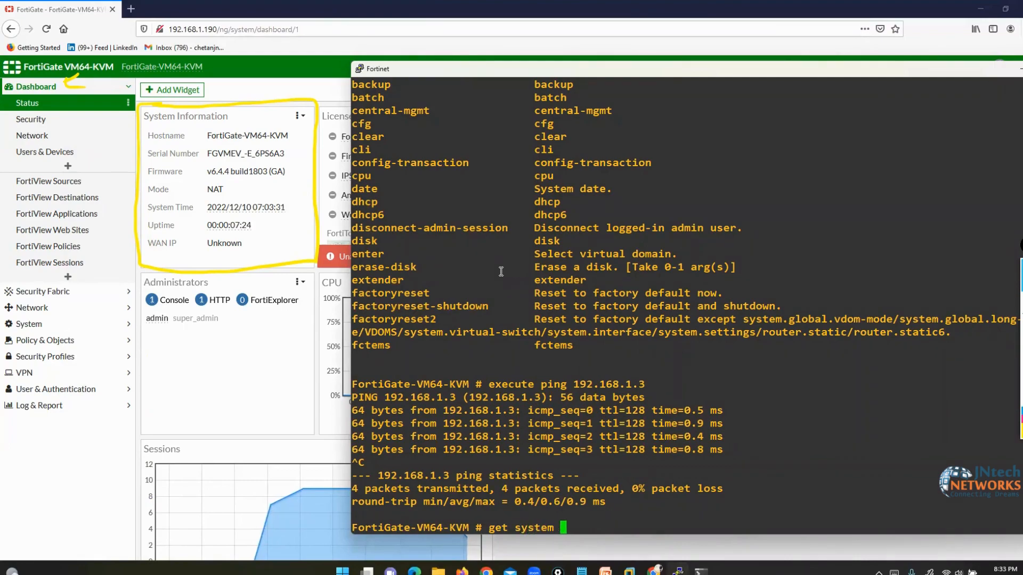
pyautogui.write('status')
pyautogui.press('Return')
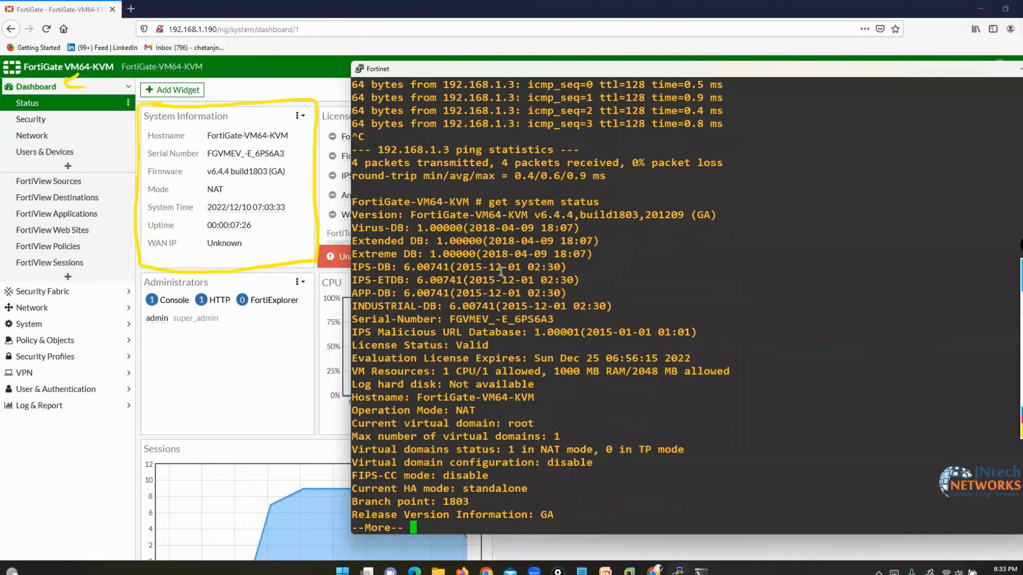
pyautogui.moveTo(360, 215); pyautogui.dragTo(506, 501)
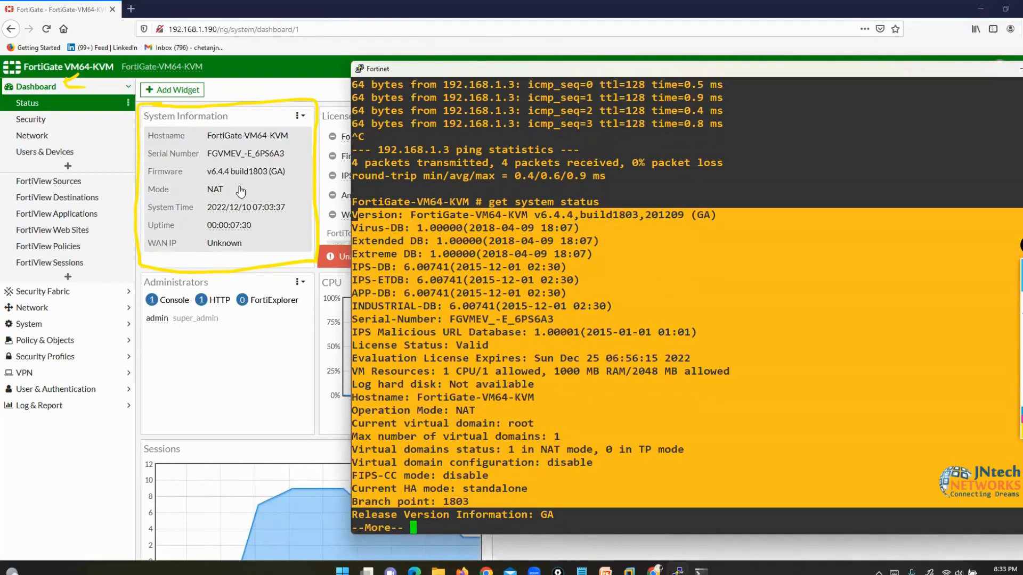
# - Underline the hostname FortiGate-VM64-KVM on the dashboard with the pen
pyautogui.click(263, 73)
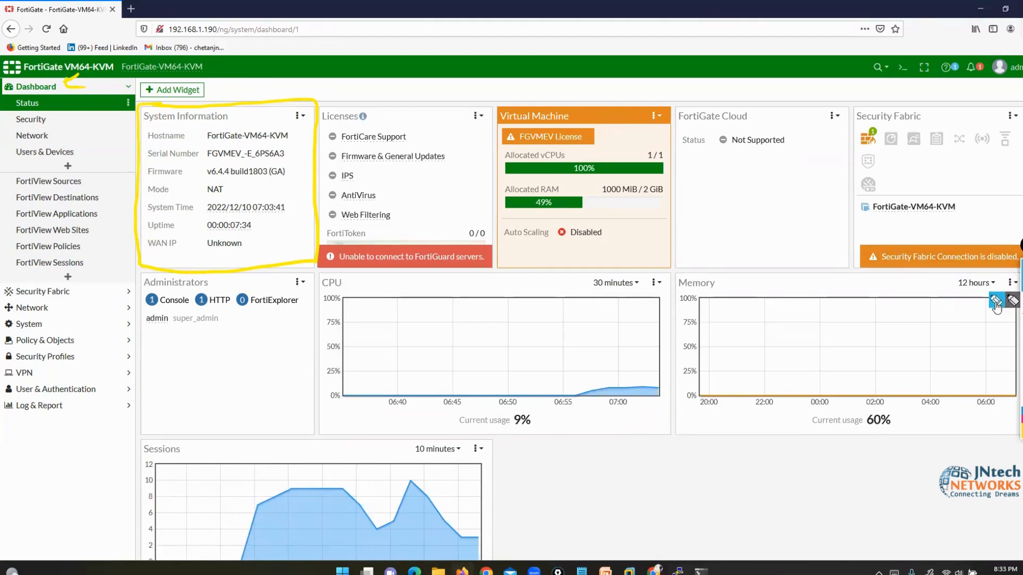
pyautogui.click(996, 302)
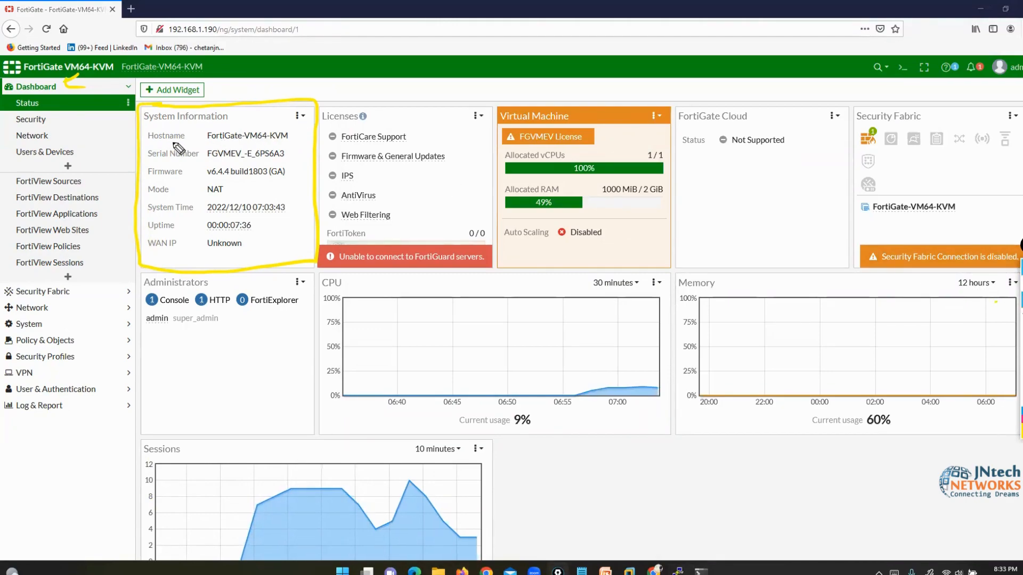
pyautogui.moveTo(201, 143); pyautogui.dragTo(288, 143)
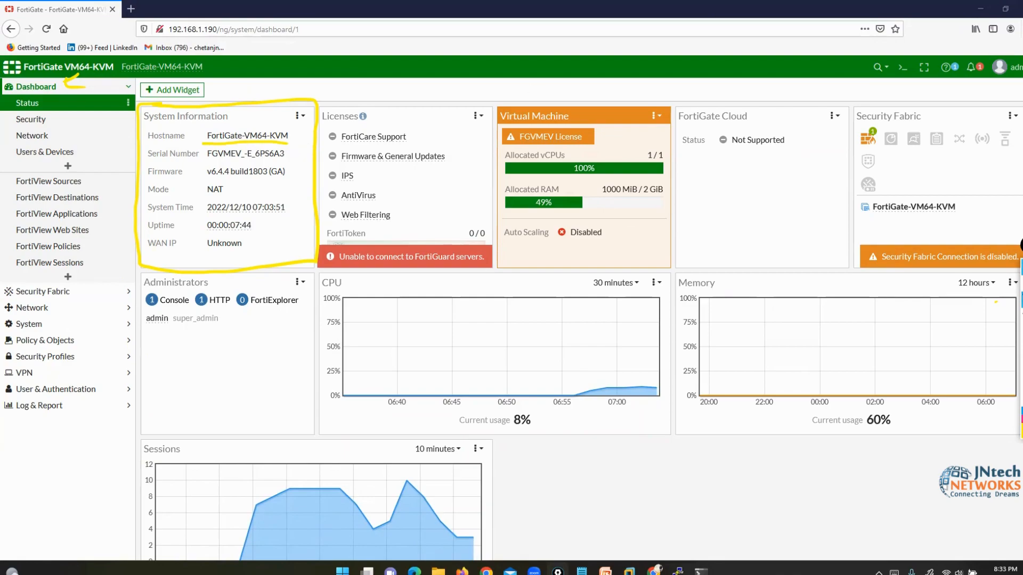
# - Return to the console, quit the paged status output, and get a fresh prompt
pyautogui.click(678, 573)
pyautogui.click(613, 426)
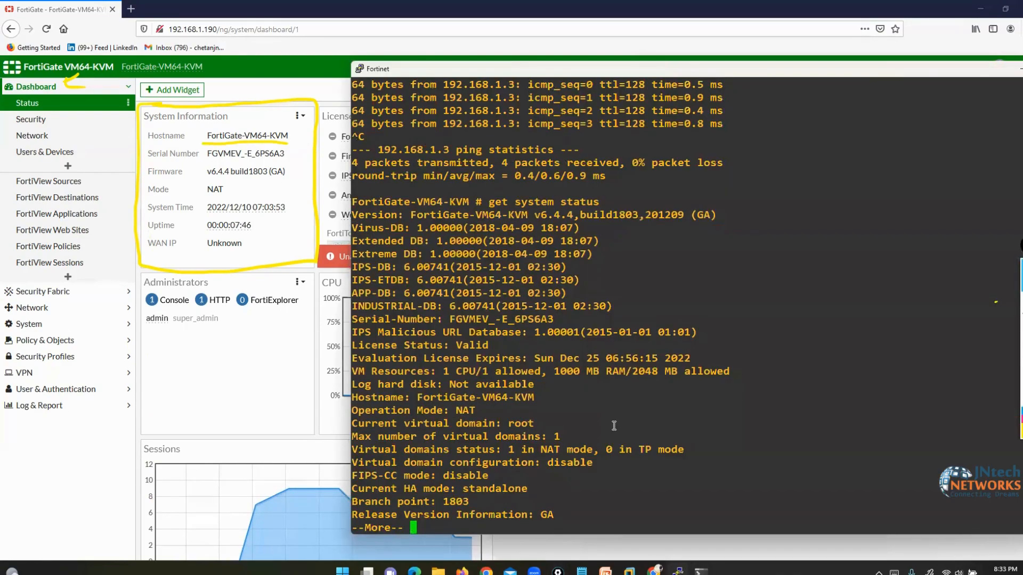
pyautogui.press('q')
pyautogui.press('Return')
pyautogui.press('Return')
pyautogui.press('Return')
pyautogui.press('Return')
# - Set the hostname to FW-1 under config system global, end, and go back to the dashboard
pyautogui.write('config system global')
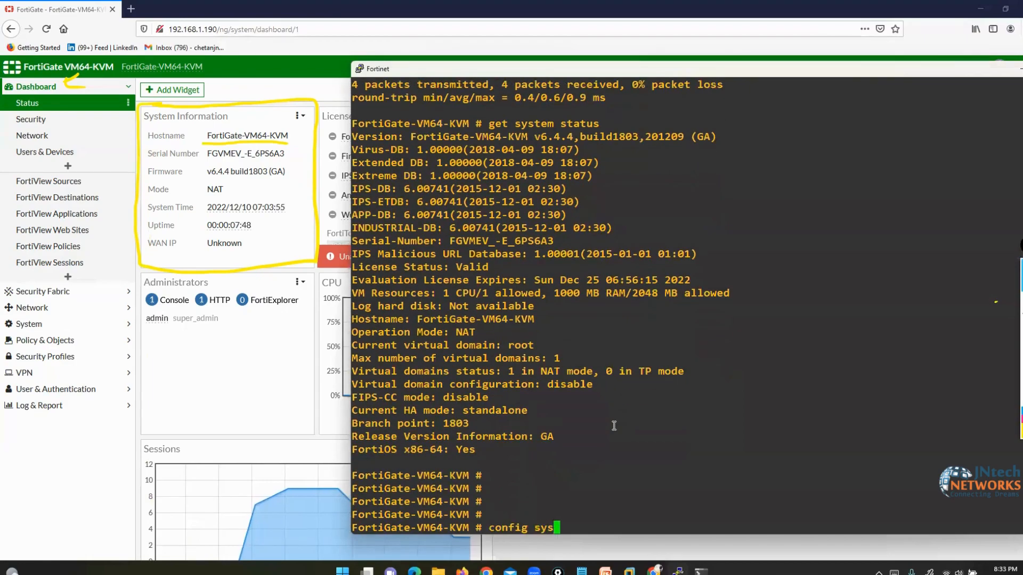
pyautogui.press('Return')
pyautogui.write('set ')
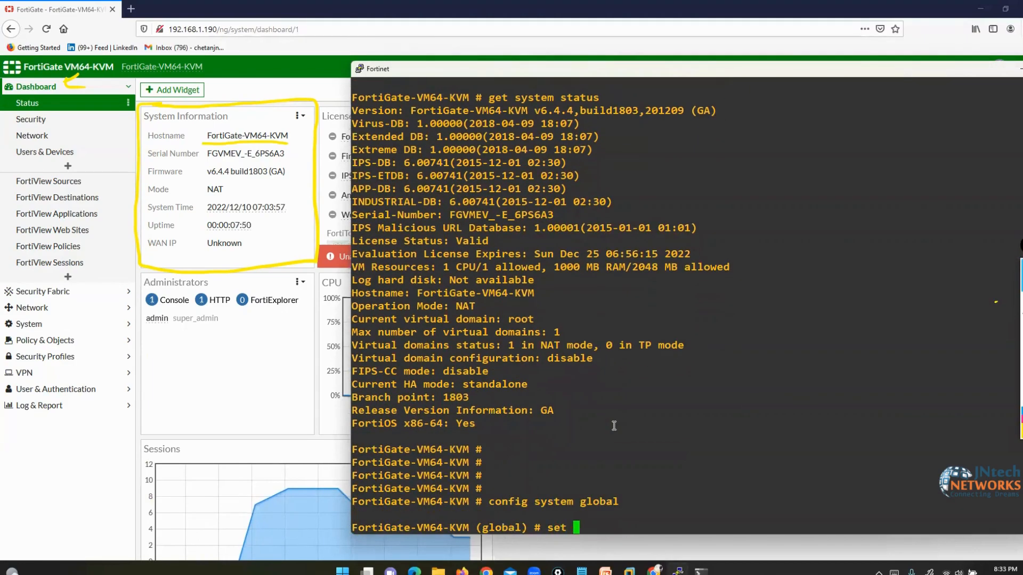
pyautogui.write('hostname F')
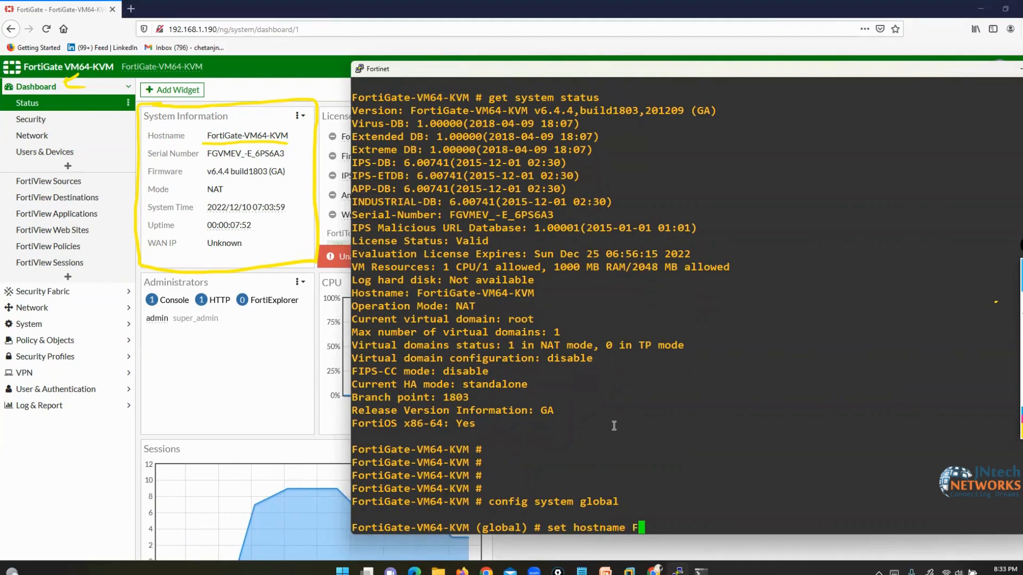
pyautogui.write('W-')
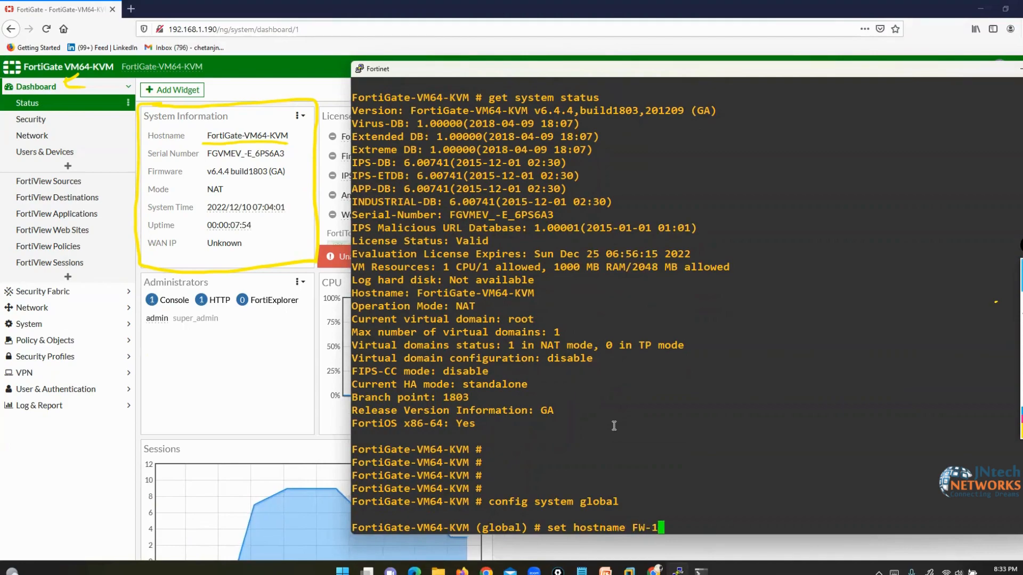
pyautogui.write('1')
pyautogui.press('Return')
pyautogui.write('end')
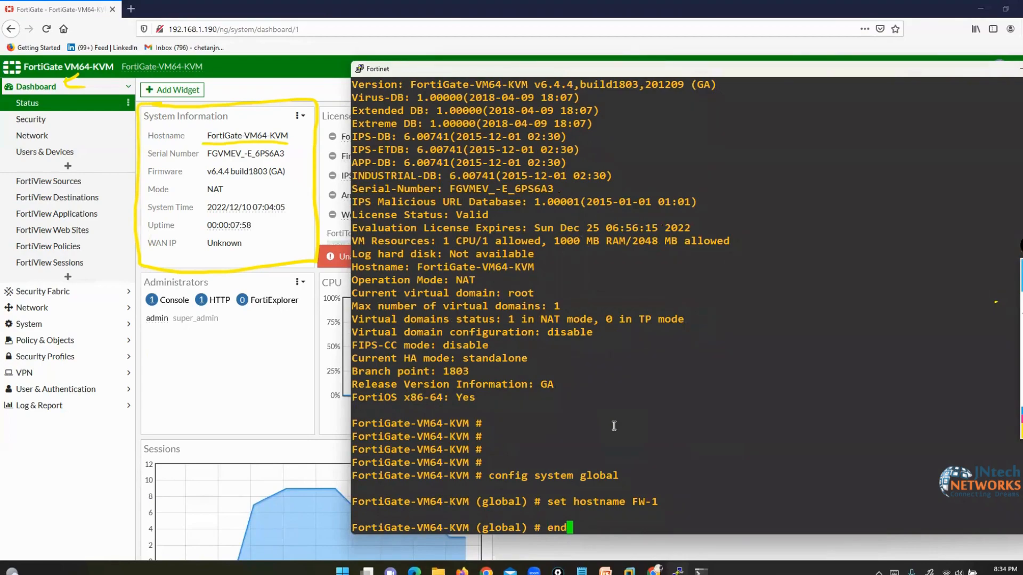
pyautogui.press('Return')
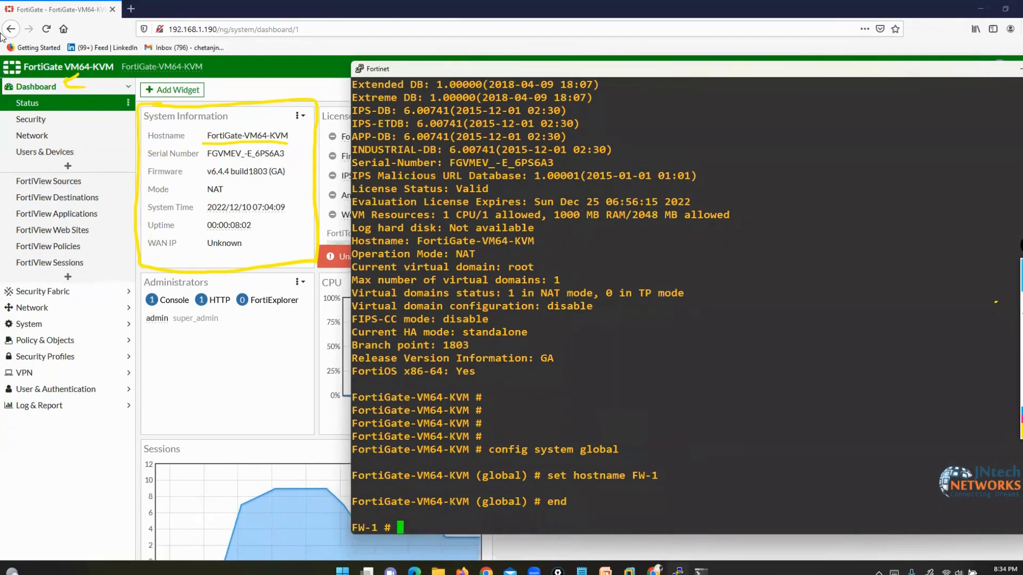
pyautogui.click(47, 29)
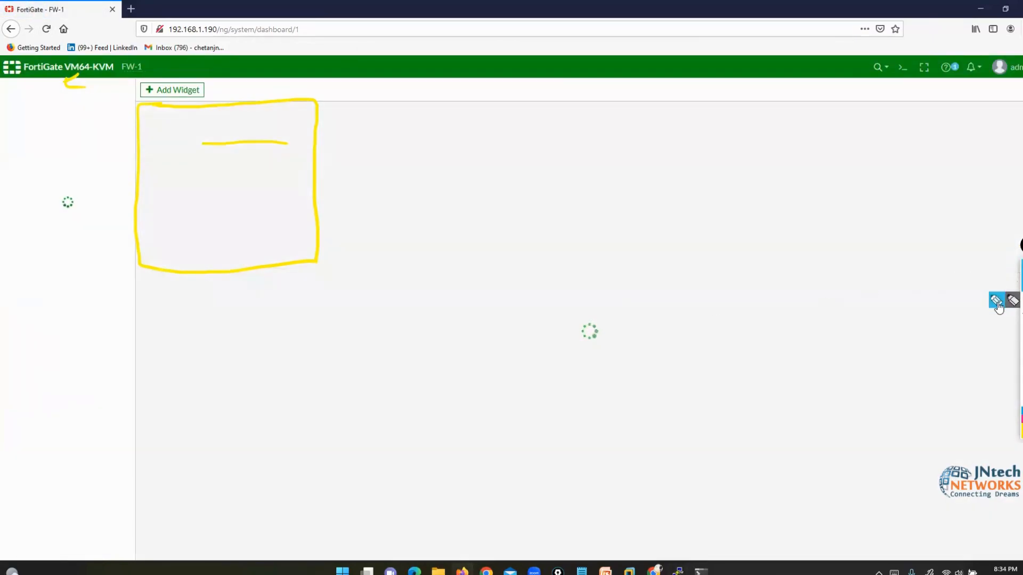
# - With the screen pen, point at System Information and underline the Serial Number and firmware v6.4.4
pyautogui.click(995, 302)
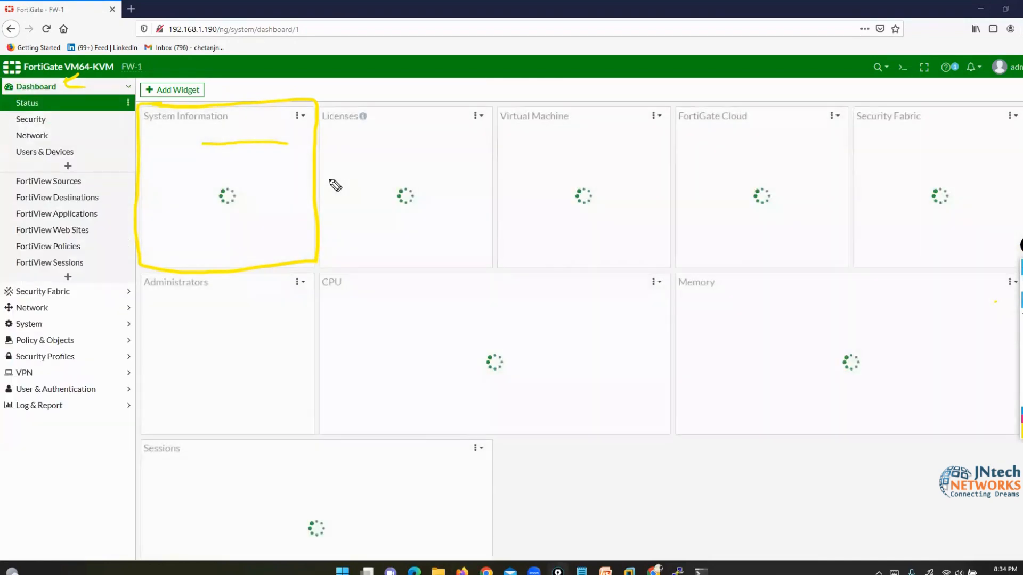
pyautogui.moveTo(214, 85); pyautogui.dragTo(220, 123)
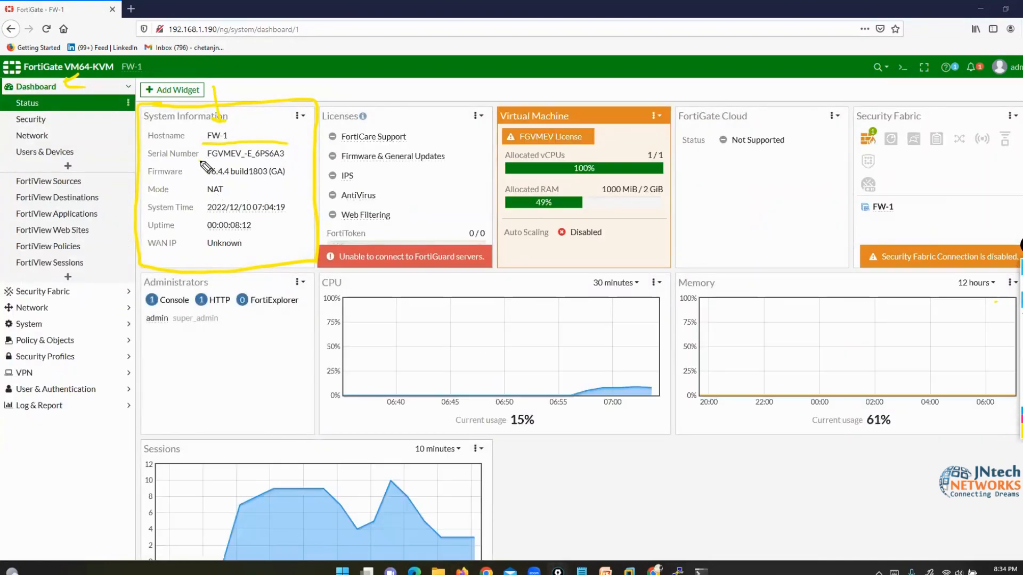
pyautogui.moveTo(201, 160); pyautogui.dragTo(296, 159)
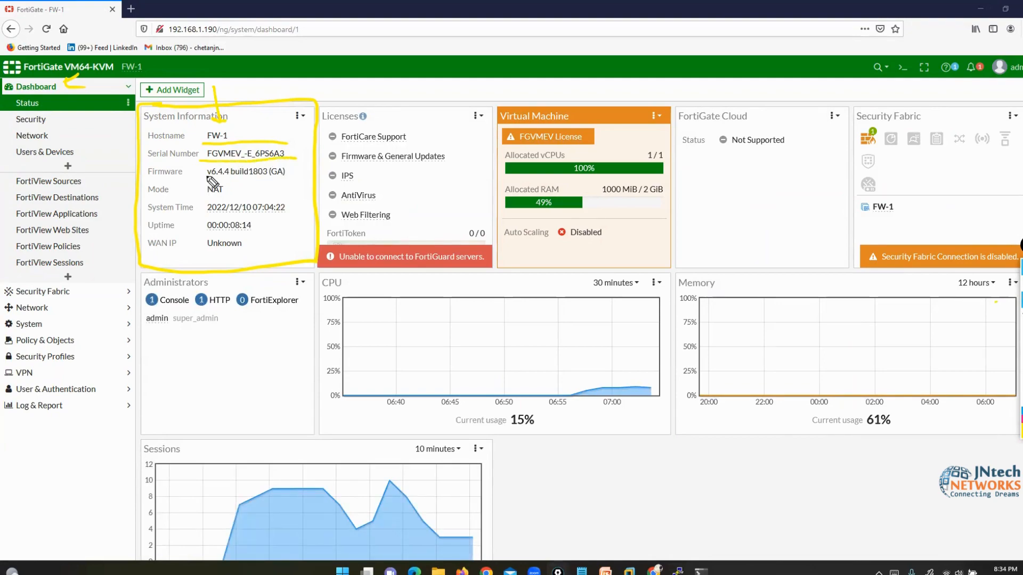
pyautogui.moveTo(201, 178); pyautogui.dragTo(227, 177)
# - Handwrite the notes 6-u-y, 7-2-2 and 7-4 over FortiGate Cloud and Memory, then clear them
pyautogui.moveTo(741, 224); pyautogui.dragTo(773, 243)
pyautogui.moveTo(790, 240); pyautogui.dragTo(818, 249)
pyautogui.moveTo(826, 238); pyautogui.dragTo(821, 273)
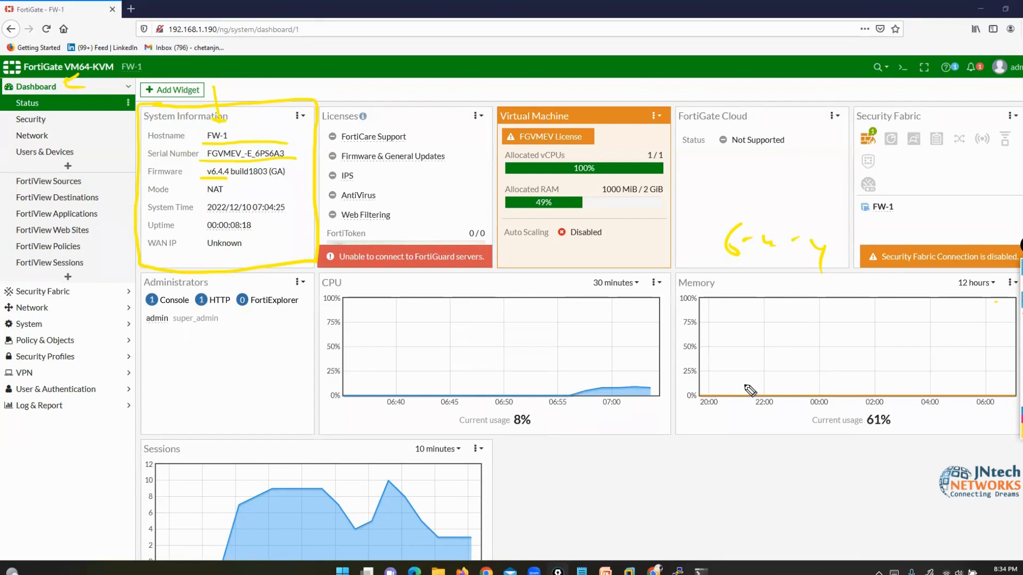
pyautogui.moveTo(694, 347)
pyautogui.mouseDown()
pyautogui.moveTo(717, 384)
pyautogui.moveTo(742, 374)
pyautogui.mouseUp()
pyautogui.moveTo(765, 368)
pyautogui.mouseDown()
pyautogui.moveTo(783, 390)
pyautogui.moveTo(804, 382)
pyautogui.mouseUp()
pyautogui.moveTo(827, 376)
pyautogui.mouseDown()
pyautogui.moveTo(820, 396)
pyautogui.moveTo(842, 399)
pyautogui.mouseUp()
pyautogui.moveTo(689, 407)
pyautogui.mouseDown()
pyautogui.moveTo(719, 422)
pyautogui.moveTo(718, 435)
pyautogui.mouseUp()
pyautogui.moveTo(735, 437); pyautogui.dragTo(744, 434)
pyautogui.moveTo(755, 425)
pyautogui.mouseDown()
pyautogui.moveTo(772, 442)
pyautogui.moveTo(768, 463)
pyautogui.mouseUp()
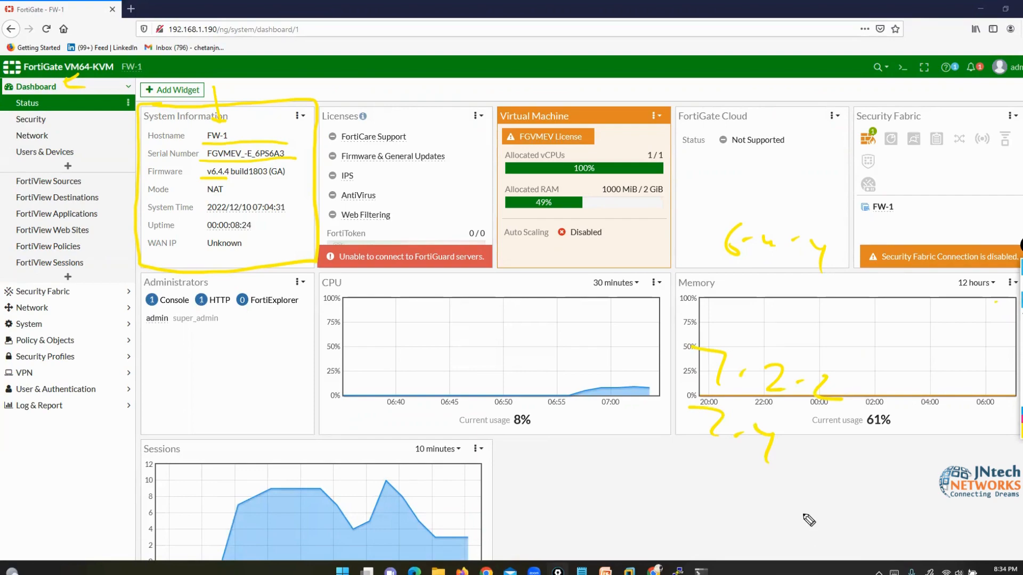
pyautogui.click(1022, 367)
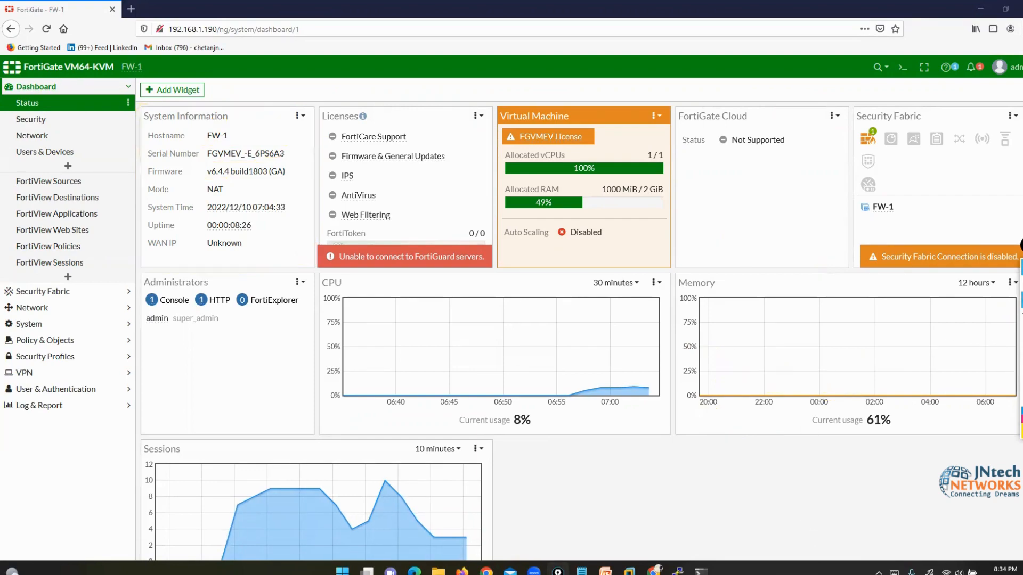
pyautogui.moveTo(202, 181); pyautogui.dragTo(278, 180)
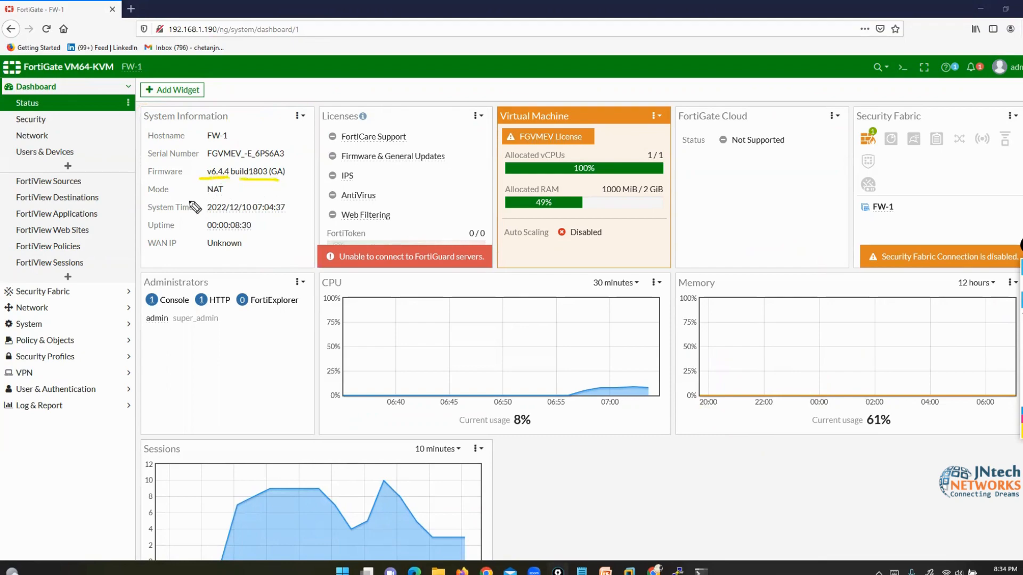
pyautogui.moveTo(145, 198); pyautogui.dragTo(173, 197)
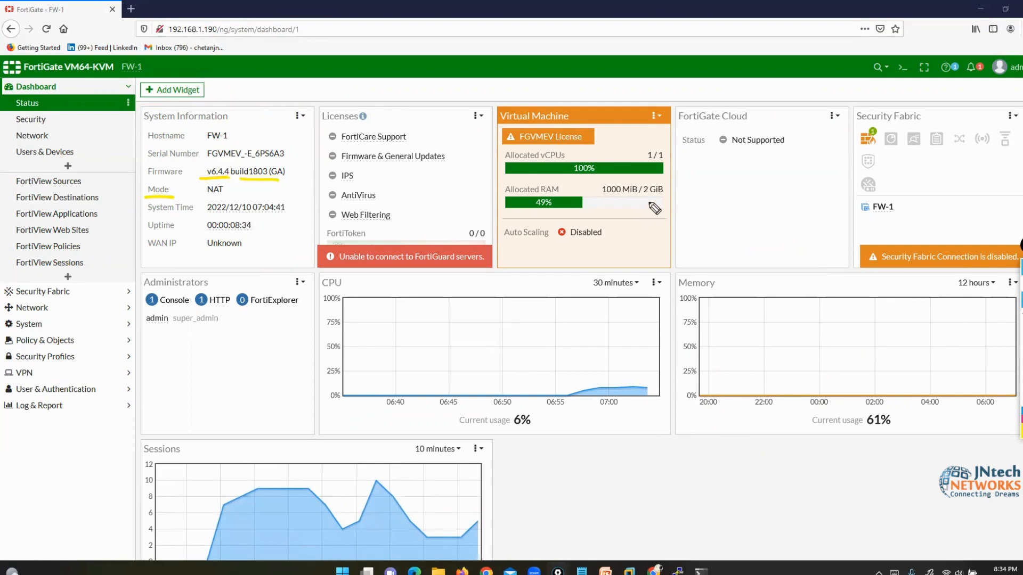
pyautogui.moveTo(737, 175)
pyautogui.mouseDown()
pyautogui.moveTo(733, 204)
pyautogui.moveTo(752, 204)
pyautogui.mouseUp()
pyautogui.moveTo(757, 187)
pyautogui.mouseDown()
pyautogui.moveTo(758, 208)
pyautogui.moveTo(793, 214)
pyautogui.moveTo(807, 203)
pyautogui.mouseUp()
pyautogui.moveTo(821, 208); pyautogui.dragTo(841, 206)
pyautogui.moveTo(722, 262)
pyautogui.mouseDown()
pyautogui.moveTo(738, 298)
pyautogui.moveTo(834, 293)
pyautogui.mouseUp()
pyautogui.moveTo(809, 294)
pyautogui.mouseDown()
pyautogui.moveTo(807, 320)
pyautogui.moveTo(825, 308)
pyautogui.moveTo(862, 309)
pyautogui.mouseUp()
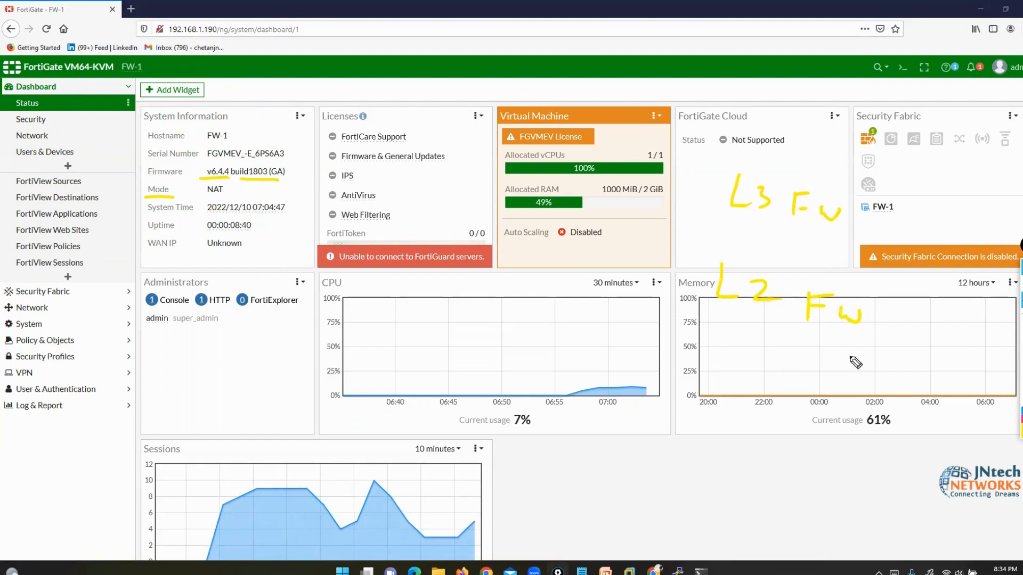
pyautogui.moveTo(834, 184); pyautogui.dragTo(842, 248)
pyautogui.moveTo(731, 152); pyautogui.dragTo(743, 216)
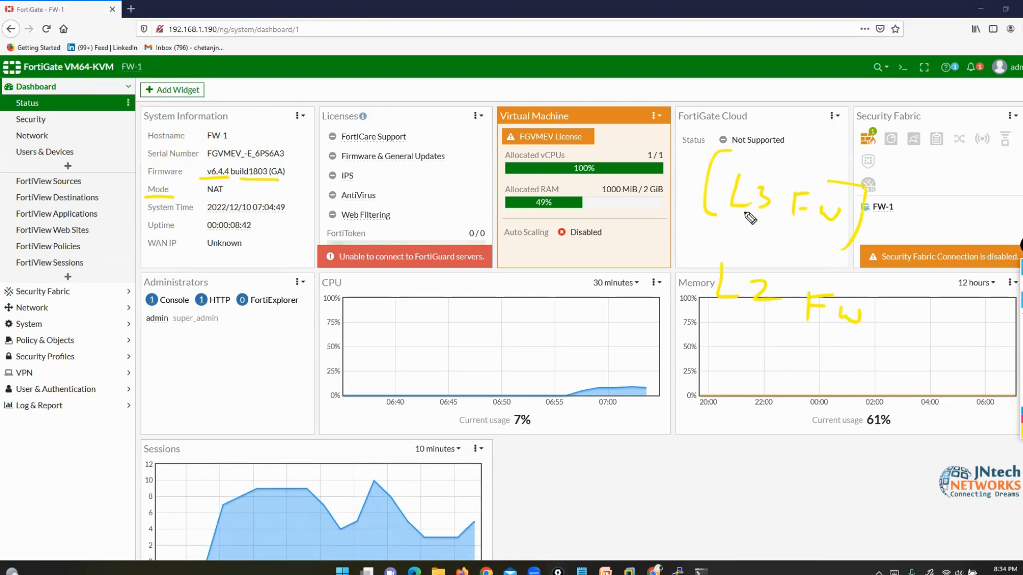
pyautogui.moveTo(770, 153)
pyautogui.mouseDown()
pyautogui.moveTo(846, 133)
pyautogui.moveTo(858, 144)
pyautogui.moveTo(890, 128)
pyautogui.mouseUp()
pyautogui.click(1021, 431)
pyautogui.click(992, 371)
pyautogui.moveTo(902, 130); pyautogui.dragTo(920, 156)
pyautogui.moveTo(900, 145); pyautogui.dragTo(920, 144)
pyautogui.moveTo(930, 139); pyautogui.dragTo(950, 137)
pyautogui.moveTo(937, 139)
pyautogui.mouseDown()
pyautogui.moveTo(938, 157)
pyautogui.moveTo(967, 165)
pyautogui.moveTo(954, 187)
pyautogui.mouseUp()
pyautogui.moveTo(852, 103)
pyautogui.mouseDown()
pyautogui.moveTo(829, 106)
pyautogui.moveTo(846, 145)
pyautogui.mouseUp()
pyautogui.moveTo(770, 320)
pyautogui.mouseDown()
pyautogui.moveTo(837, 372)
pyautogui.moveTo(818, 385)
pyautogui.mouseUp()
pyautogui.click(878, 378)
pyautogui.moveTo(872, 406); pyautogui.dragTo(870, 413)
pyautogui.moveTo(904, 381); pyautogui.dragTo(846, 374)
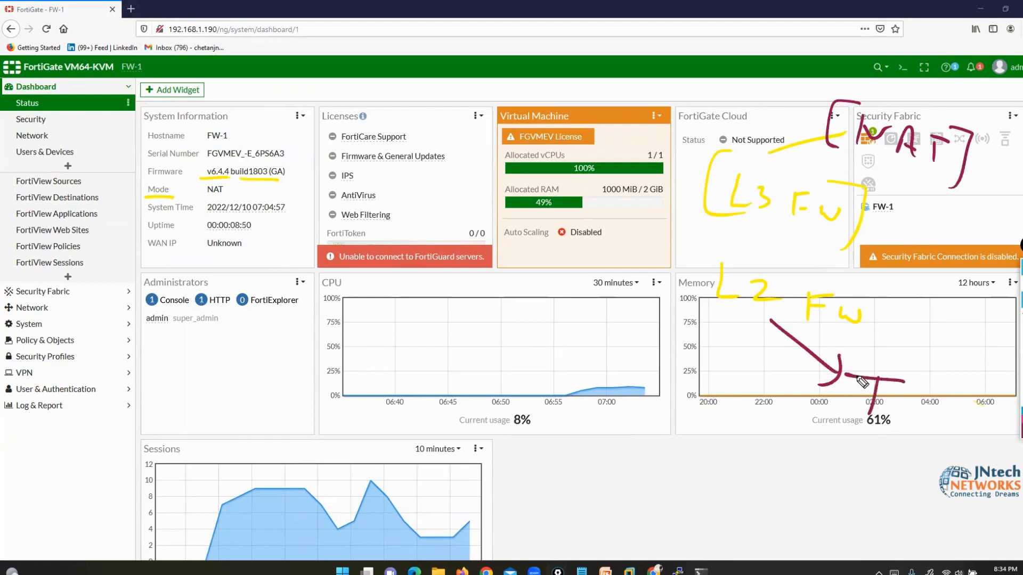
pyautogui.moveTo(915, 393); pyautogui.dragTo(903, 426)
pyautogui.moveTo(907, 392)
pyautogui.mouseDown()
pyautogui.moveTo(931, 390)
pyautogui.moveTo(935, 413)
pyautogui.mouseUp()
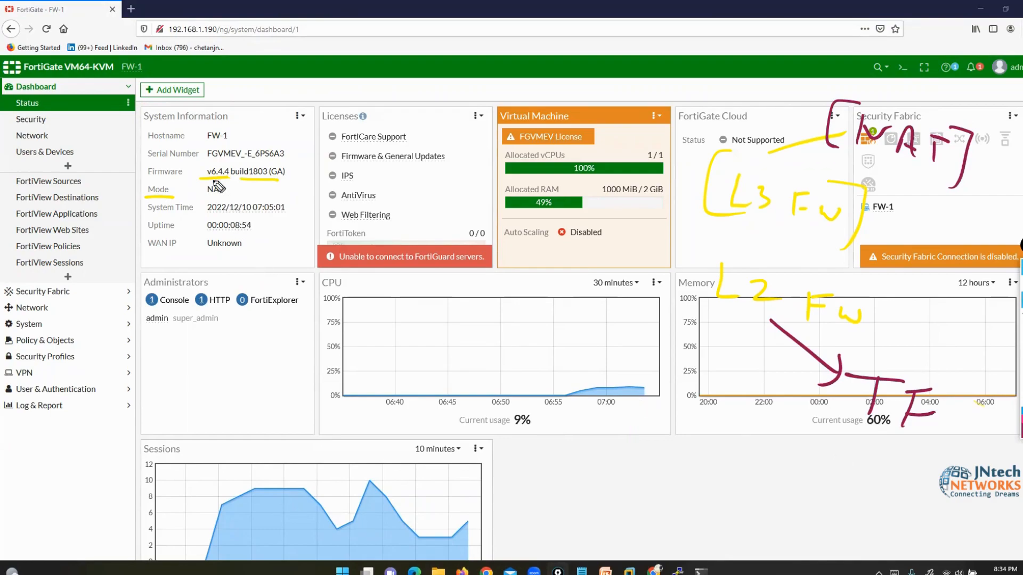
pyautogui.moveTo(223, 180)
pyautogui.mouseDown()
pyautogui.moveTo(144, 181)
pyautogui.moveTo(171, 206)
pyautogui.moveTo(233, 198)
pyautogui.moveTo(221, 179)
pyautogui.mouseUp()
pyautogui.moveTo(967, 160); pyautogui.dragTo(990, 149)
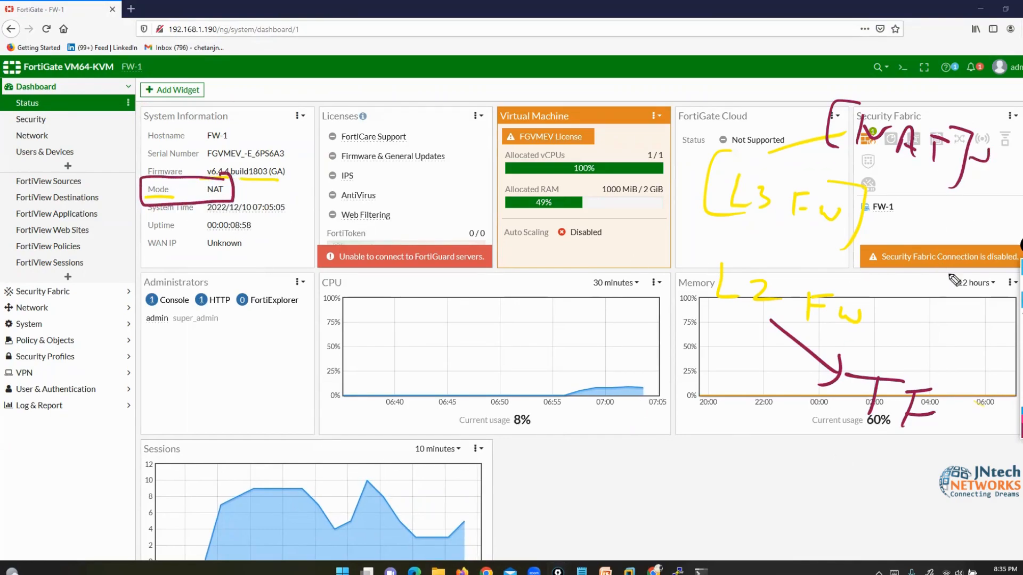
pyautogui.moveTo(959, 400); pyautogui.dragTo(963, 426)
pyautogui.moveTo(581, 570)
pyautogui.click(543, 479)
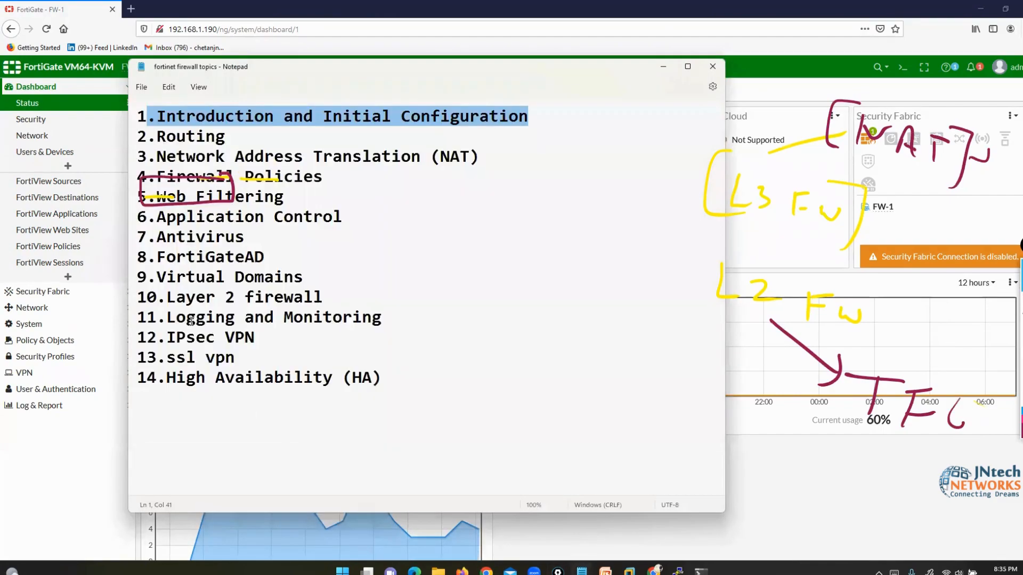
pyautogui.moveTo(149, 296); pyautogui.dragTo(329, 288)
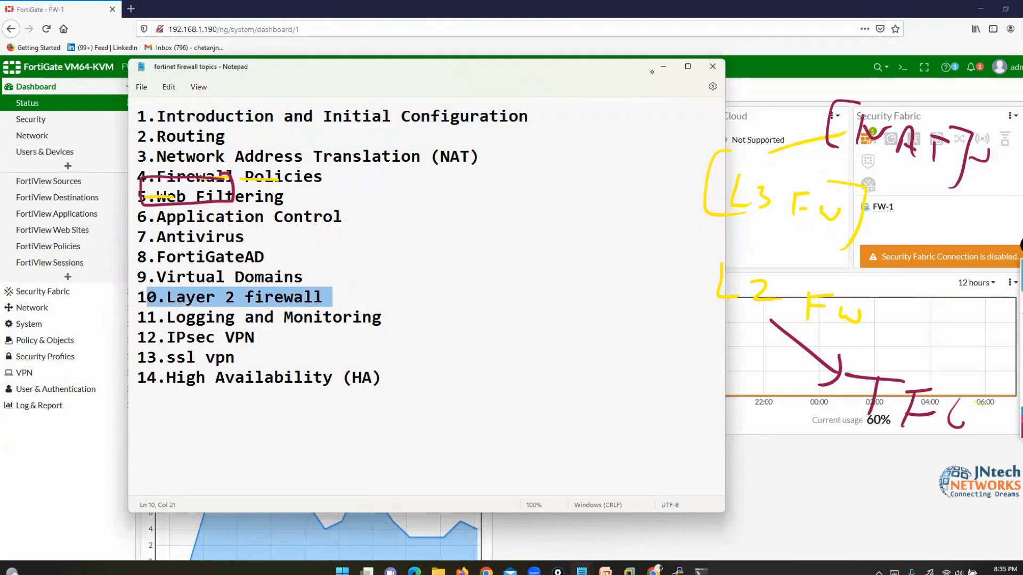
pyautogui.click(663, 66)
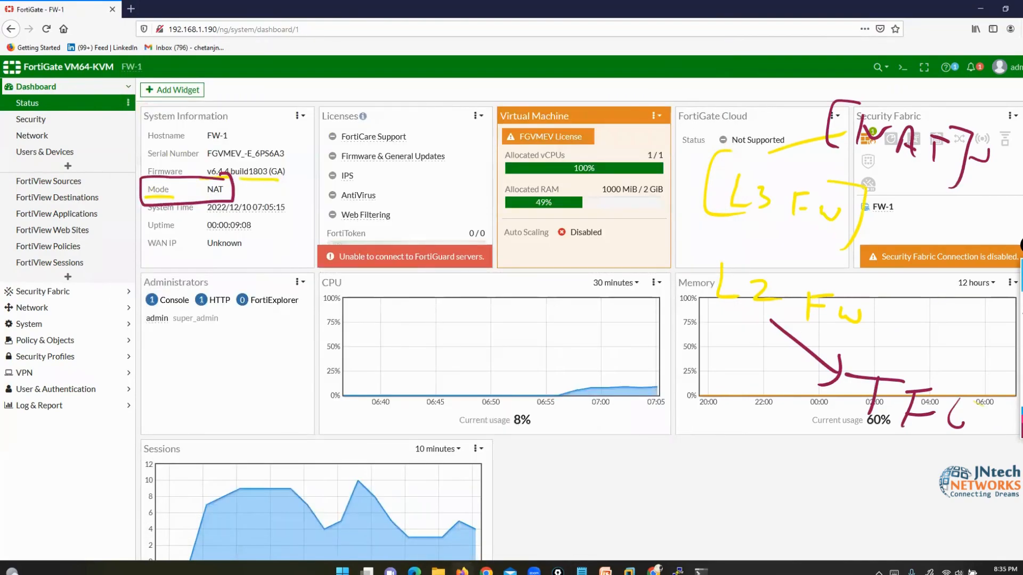
# - Erase old notes, mark NAT mode, underline System Time, Uptime and WAN IP, then clear
pyautogui.press('e')
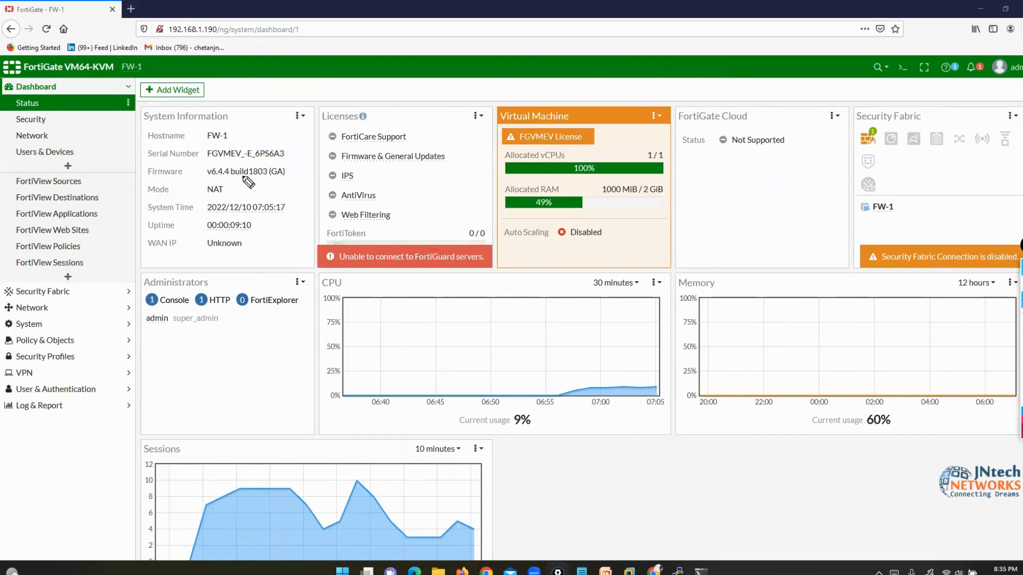
pyautogui.moveTo(220, 180)
pyautogui.mouseDown()
pyautogui.moveTo(226, 194)
pyautogui.moveTo(195, 186)
pyautogui.moveTo(251, 214)
pyautogui.moveTo(288, 211)
pyautogui.mouseUp()
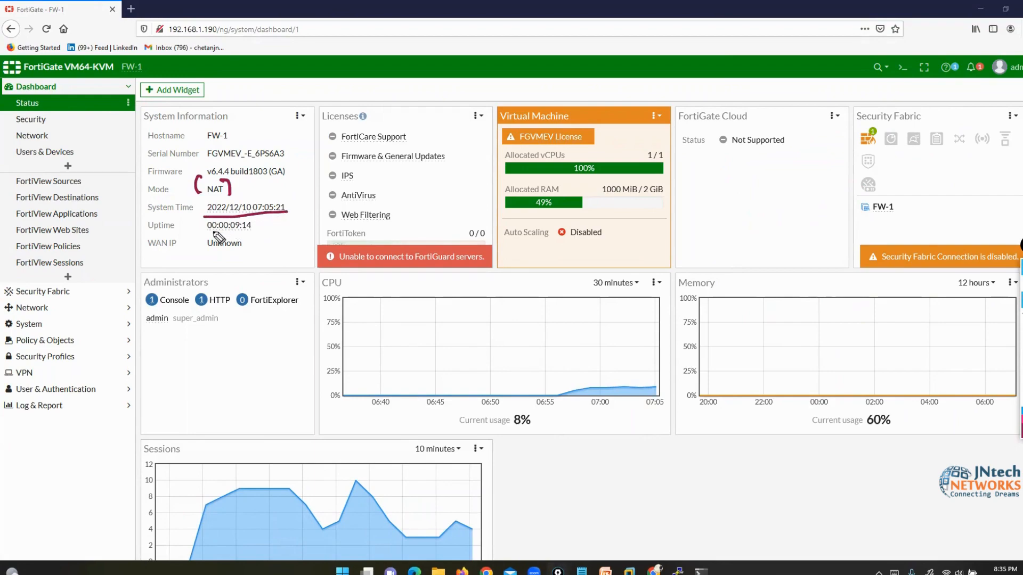
pyautogui.moveTo(197, 233); pyautogui.dragTo(243, 230)
pyautogui.moveTo(142, 256); pyautogui.dragTo(219, 254)
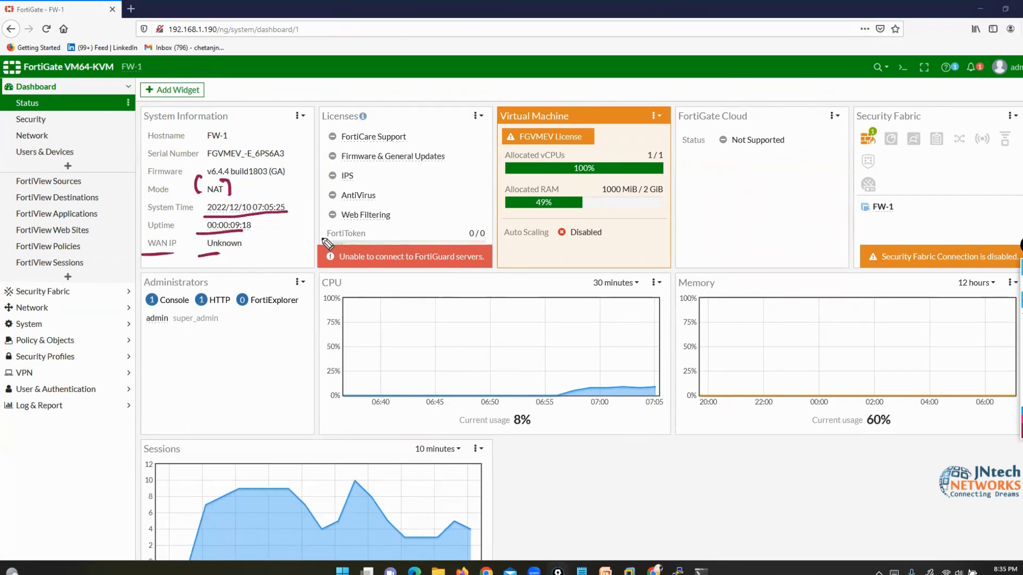
pyautogui.click(1021, 373)
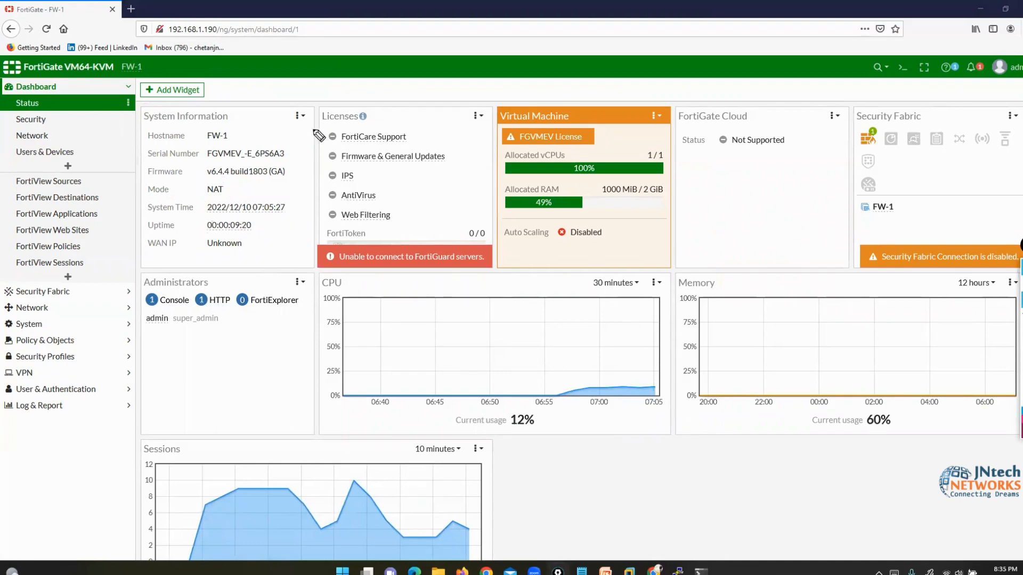
# - Outline the Licenses widget, glance at the EVE-NG topology in Chrome, and outline Licenses again
pyautogui.moveTo(318, 109)
pyautogui.mouseDown()
pyautogui.moveTo(316, 248)
pyautogui.moveTo(434, 270)
pyautogui.moveTo(500, 257)
pyautogui.moveTo(497, 119)
pyautogui.moveTo(318, 110)
pyautogui.mouseUp()
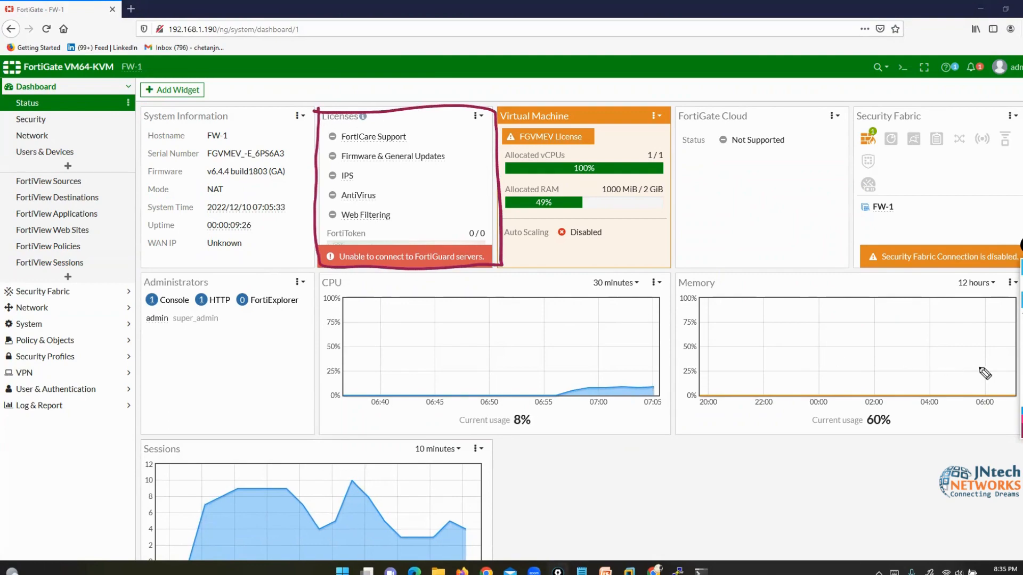
pyautogui.click(1021, 368)
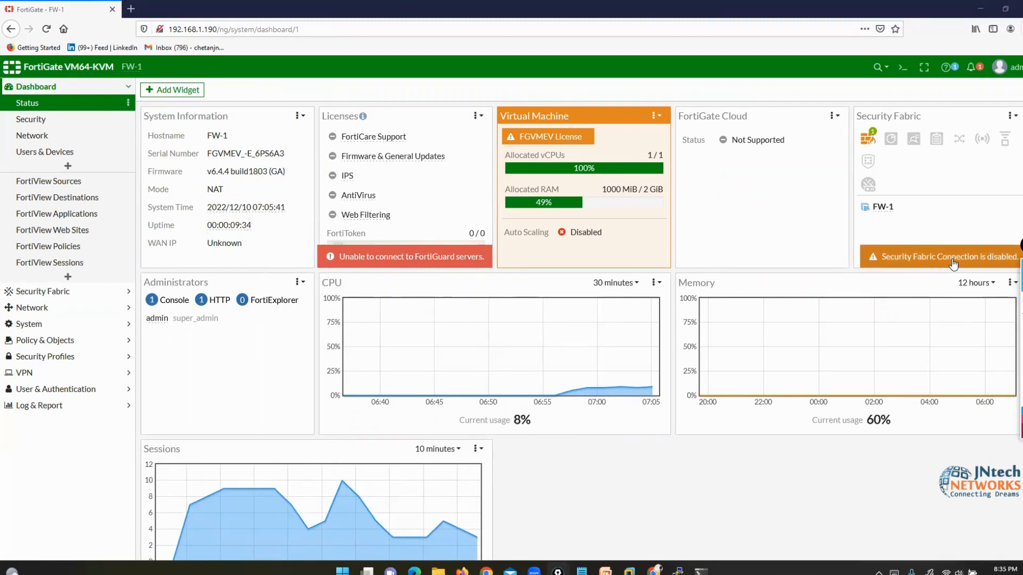
pyautogui.click(654, 571)
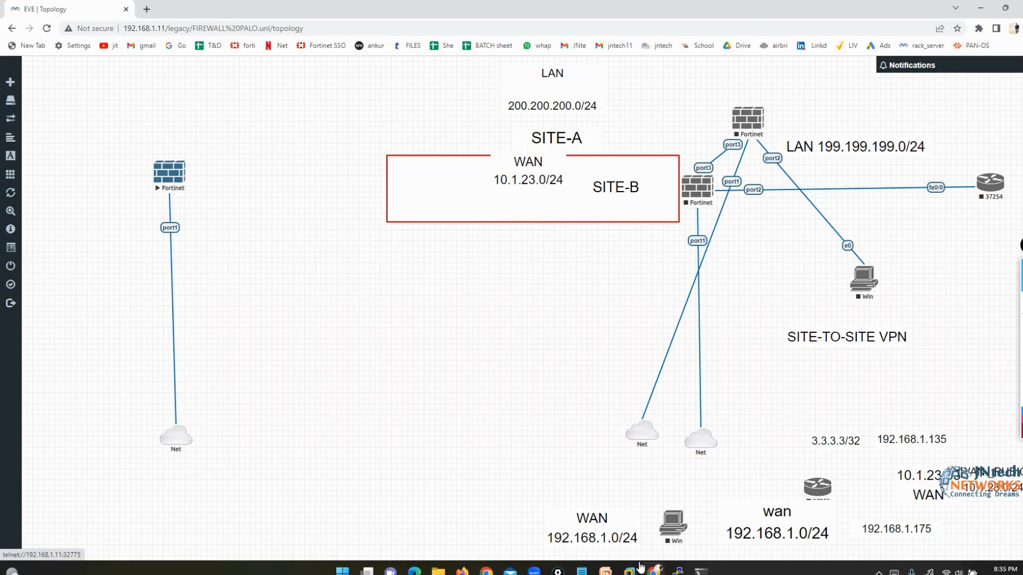
pyautogui.click(980, 8)
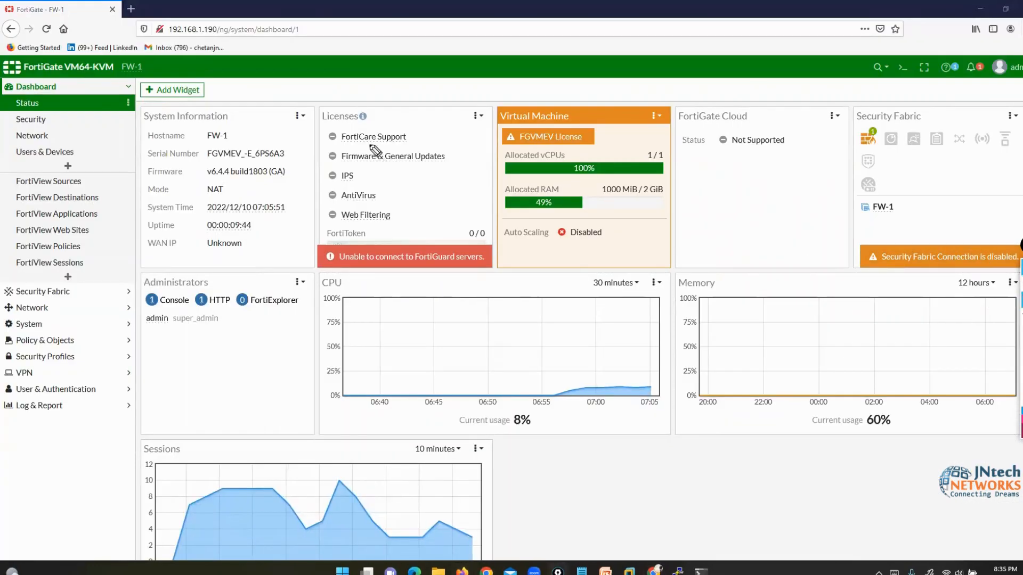
pyautogui.moveTo(325, 104)
pyautogui.mouseDown()
pyautogui.moveTo(330, 264)
pyautogui.moveTo(460, 264)
pyautogui.moveTo(504, 220)
pyautogui.moveTo(487, 100)
pyautogui.moveTo(305, 105)
pyautogui.mouseUp()
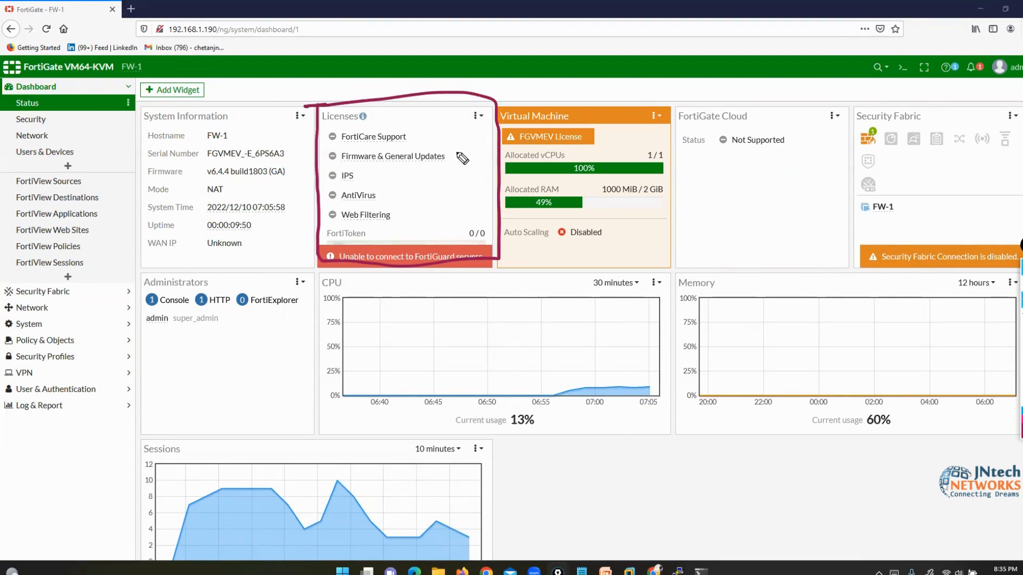
# - Mark the IPS licence and underline the Allocated vCPUs and RAM bars, then erase them
pyautogui.moveTo(353, 199); pyautogui.dragTo(380, 174)
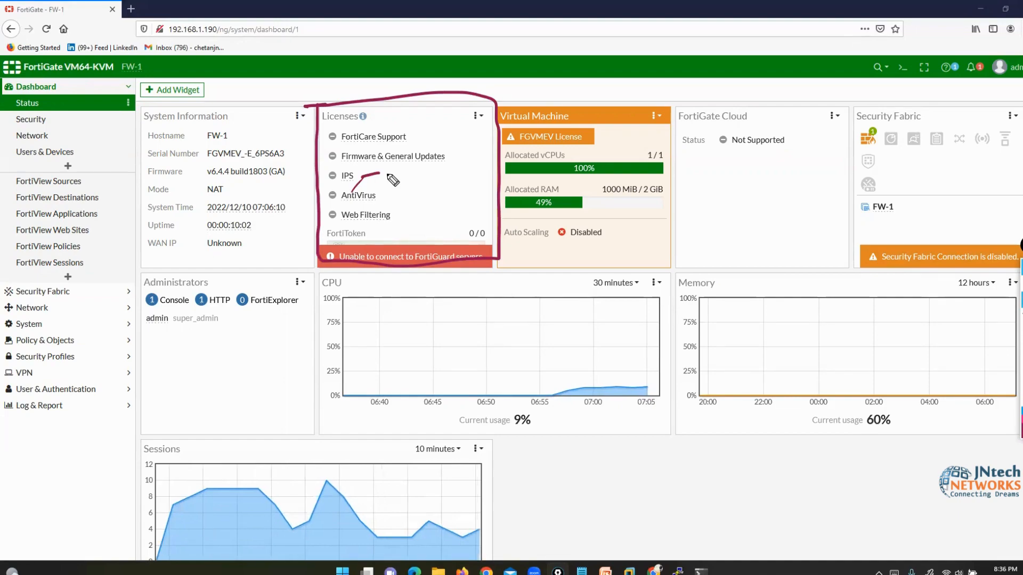
pyautogui.click(1021, 376)
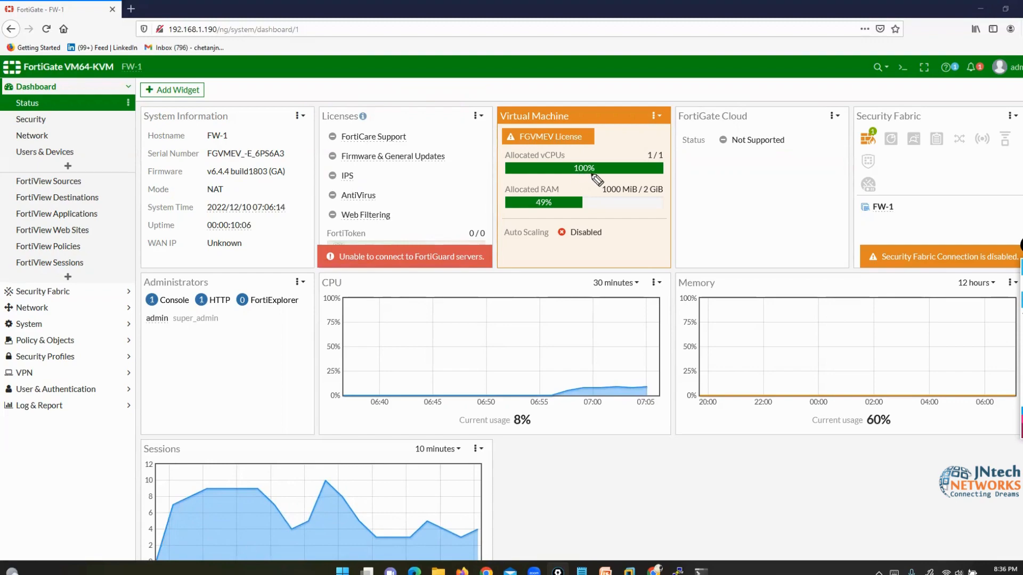
pyautogui.moveTo(499, 178)
pyautogui.mouseDown()
pyautogui.moveTo(658, 177)
pyautogui.moveTo(655, 196)
pyautogui.mouseUp()
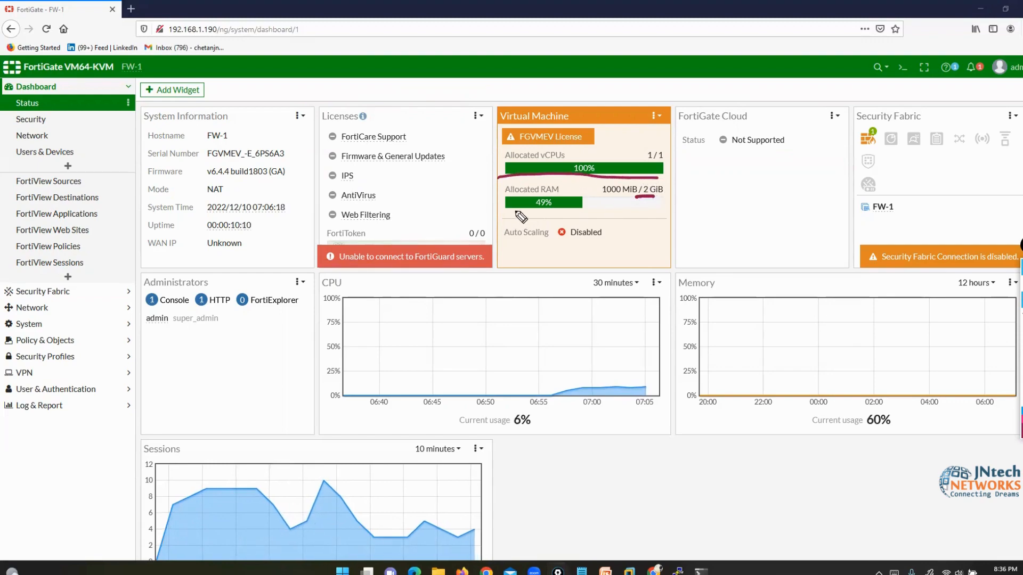
pyautogui.moveTo(509, 212); pyautogui.dragTo(562, 211)
pyautogui.click(1021, 362)
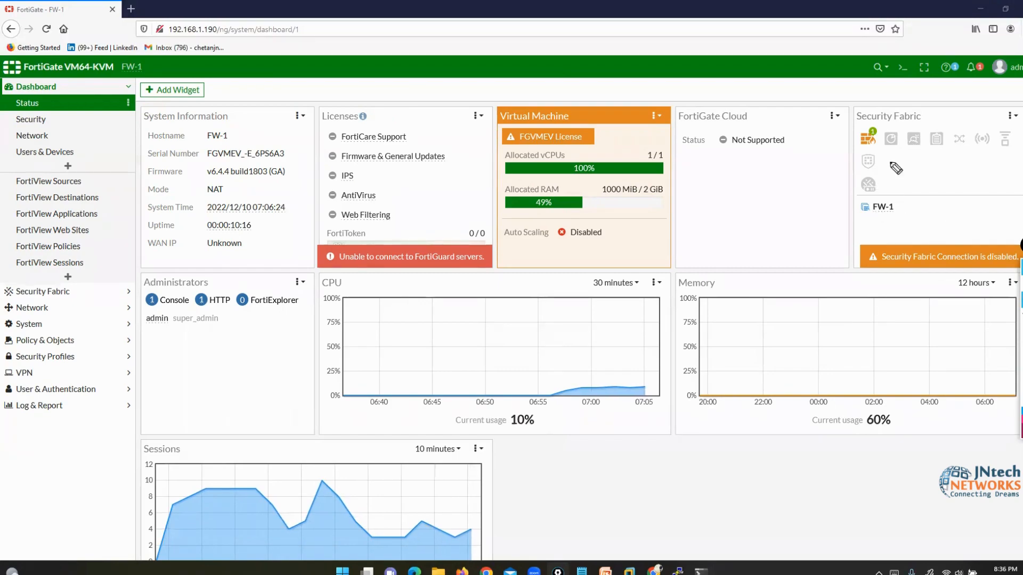
# - Annotate the Administrators widget, its admin account, and the logged-in admin in the header
pyautogui.moveTo(105, 197)
pyautogui.mouseDown()
pyautogui.moveTo(100, 257)
pyautogui.moveTo(137, 275)
pyautogui.mouseUp()
pyautogui.moveTo(204, 271); pyautogui.dragTo(218, 288)
pyautogui.moveTo(138, 267)
pyautogui.mouseDown()
pyautogui.moveTo(128, 286)
pyautogui.moveTo(139, 278)
pyautogui.mouseUp()
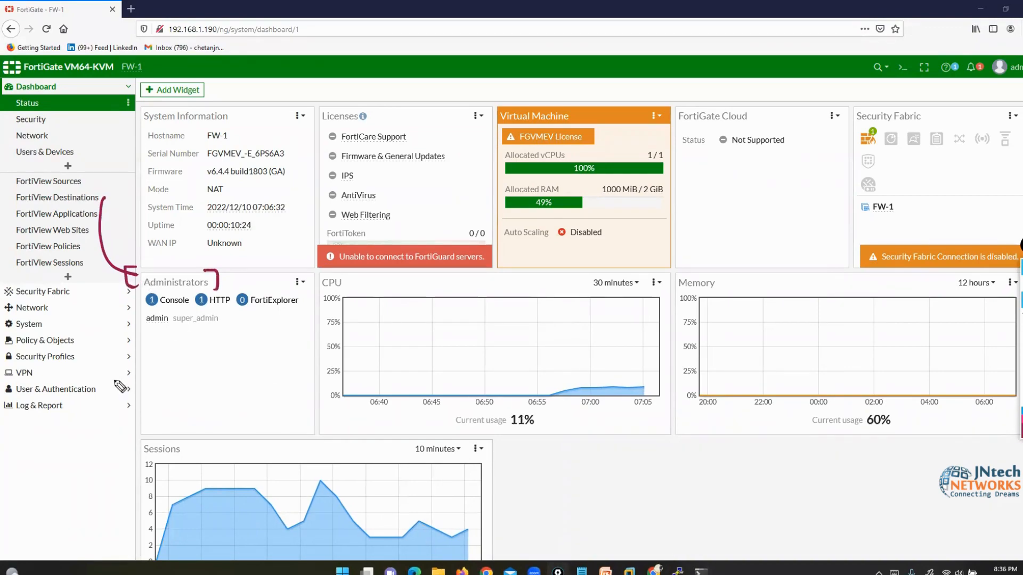
pyautogui.moveTo(112, 386)
pyautogui.mouseDown()
pyautogui.moveTo(153, 323)
pyautogui.moveTo(159, 333)
pyautogui.mouseUp()
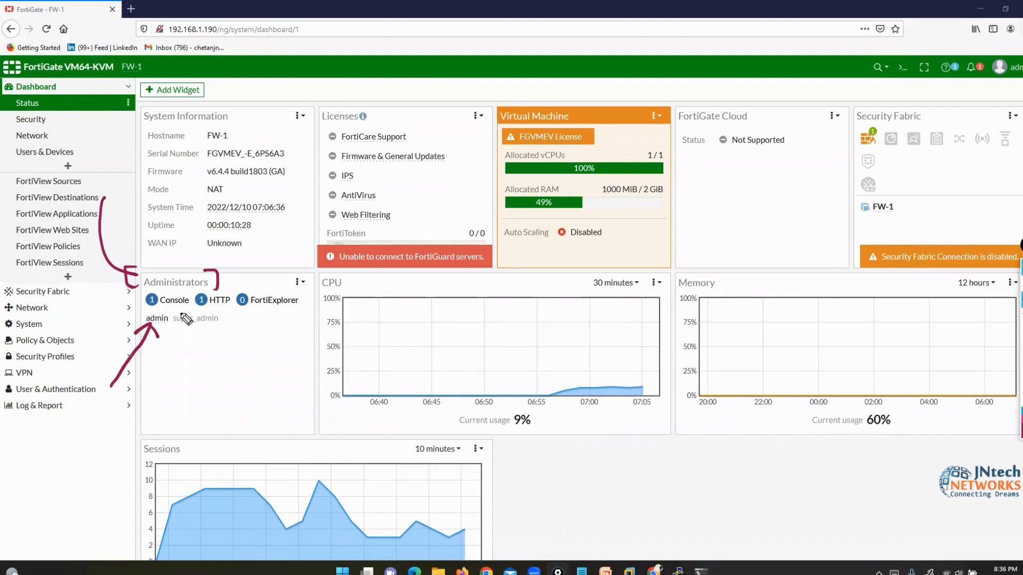
pyautogui.moveTo(1018, 45)
pyautogui.mouseDown()
pyautogui.moveTo(982, 53)
pyautogui.moveTo(1020, 96)
pyautogui.mouseUp()
pyautogui.moveTo(226, 215)
pyautogui.mouseDown()
pyautogui.moveTo(223, 277)
pyautogui.moveTo(209, 272)
pyautogui.mouseUp()
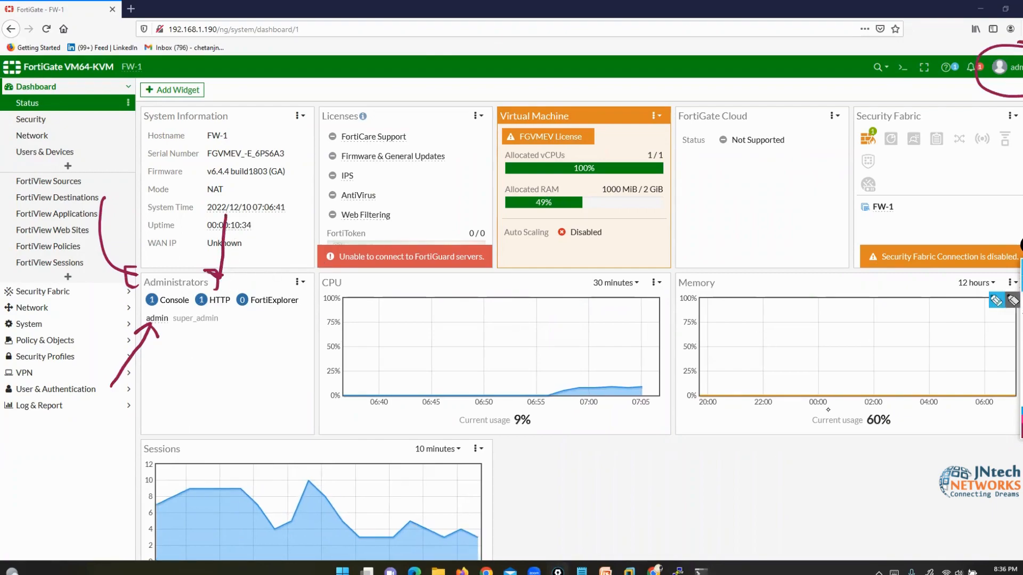
# - Bring the console forward, point at the Console login count, then erase and reselect the pen
pyautogui.click(677, 570)
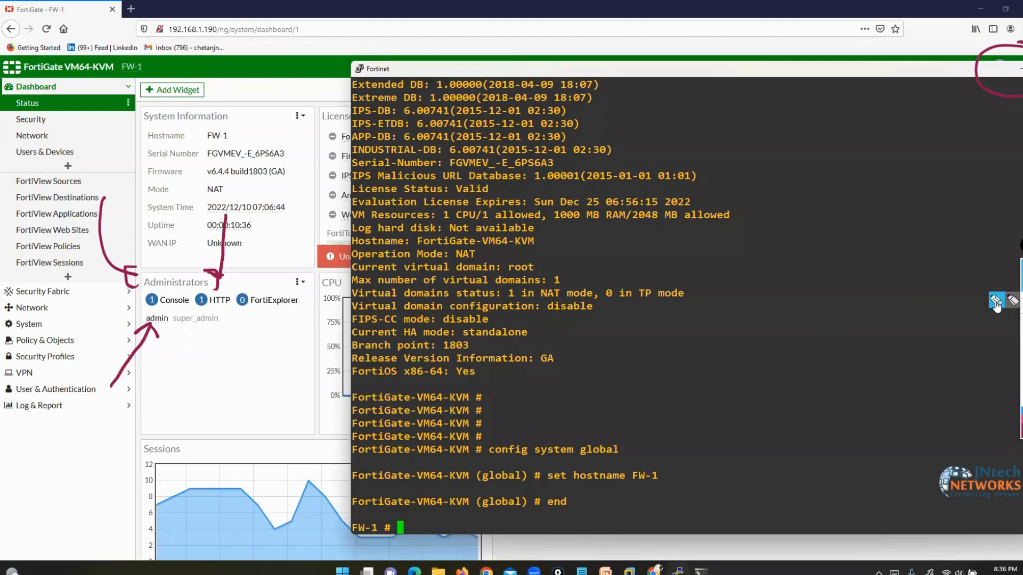
pyautogui.moveTo(91, 301); pyautogui.dragTo(132, 303)
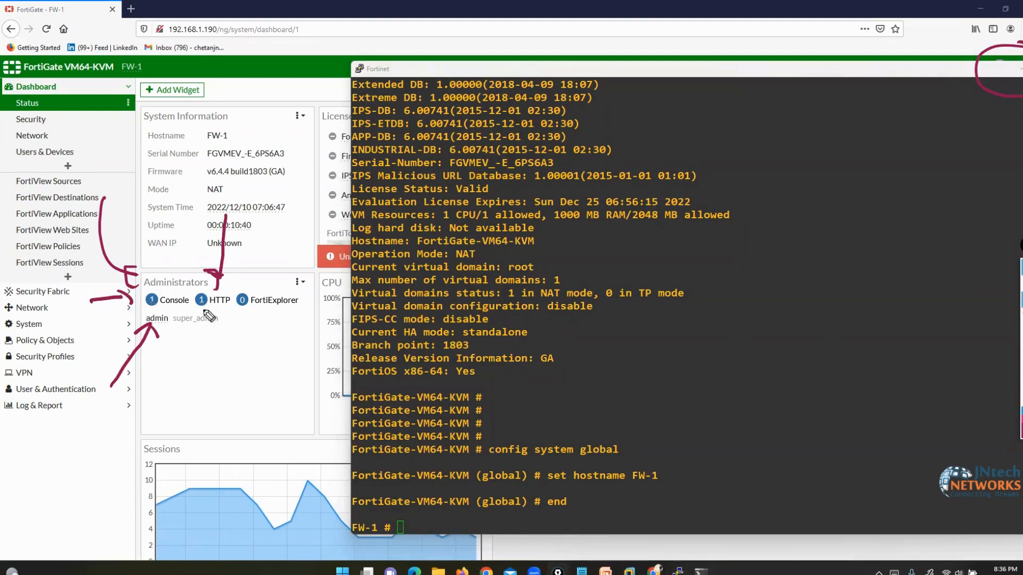
pyautogui.click(1021, 374)
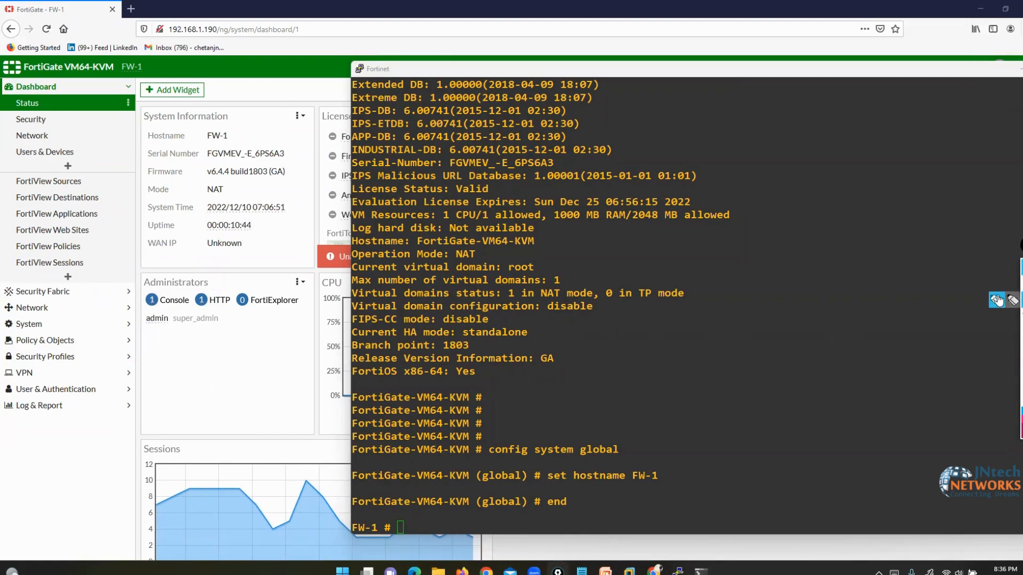
pyautogui.click(995, 300)
# - Box the super_admin role and write bracketed 'Super' and 'Prof admin' notes over the console output
pyautogui.moveTo(144, 331)
pyautogui.mouseDown()
pyautogui.moveTo(143, 345)
pyautogui.moveTo(186, 338)
pyautogui.moveTo(224, 315)
pyautogui.moveTo(175, 310)
pyautogui.moveTo(169, 330)
pyautogui.mouseUp()
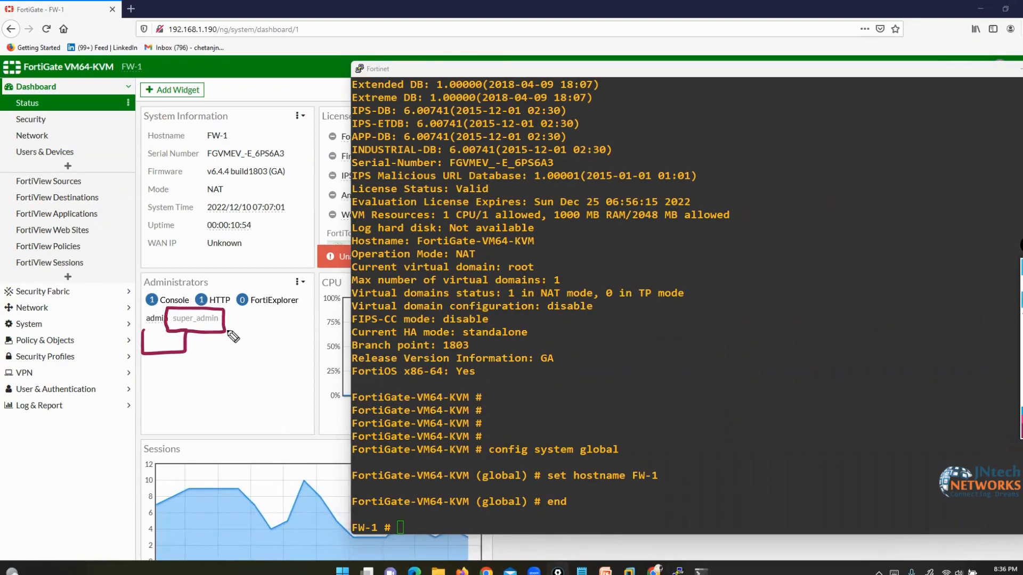
pyautogui.moveTo(224, 323)
pyautogui.mouseDown()
pyautogui.moveTo(320, 323)
pyautogui.moveTo(503, 232)
pyautogui.mouseUp()
pyautogui.moveTo(422, 299); pyautogui.dragTo(417, 352)
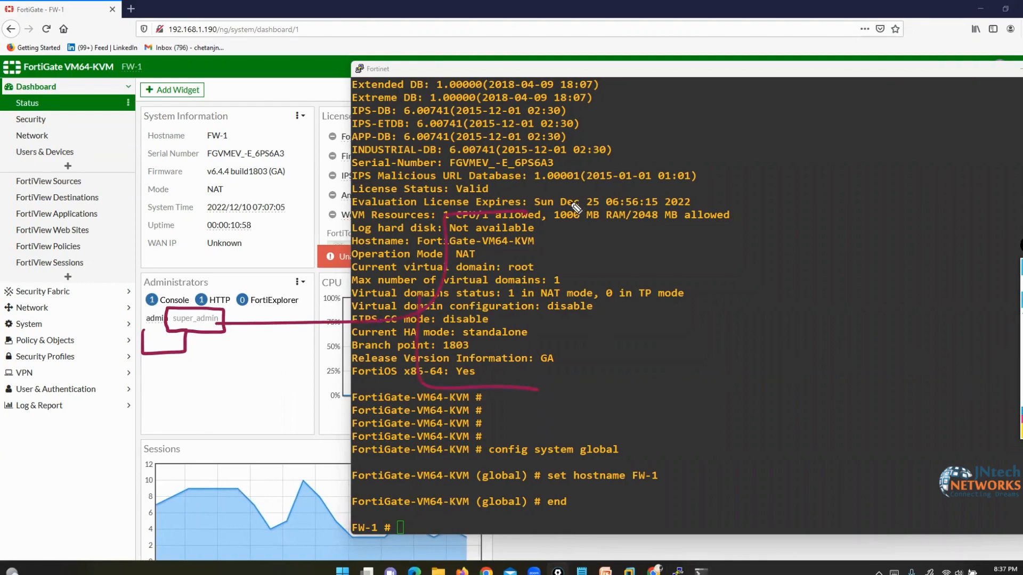
pyautogui.moveTo(575, 193)
pyautogui.mouseDown()
pyautogui.moveTo(557, 221)
pyautogui.moveTo(634, 216)
pyautogui.moveTo(773, 250)
pyautogui.mouseUp()
pyautogui.moveTo(566, 369)
pyautogui.mouseDown()
pyautogui.moveTo(565, 389)
pyautogui.moveTo(618, 397)
pyautogui.moveTo(623, 414)
pyautogui.moveTo(708, 385)
pyautogui.moveTo(727, 406)
pyautogui.moveTo(767, 408)
pyautogui.mouseUp()
pyautogui.moveTo(799, 199)
pyautogui.mouseDown()
pyautogui.moveTo(823, 433)
pyautogui.moveTo(778, 439)
pyautogui.mouseUp()
pyautogui.moveTo(557, 175)
pyautogui.mouseDown()
pyautogui.moveTo(511, 204)
pyautogui.moveTo(498, 426)
pyautogui.moveTo(516, 426)
pyautogui.mouseUp()
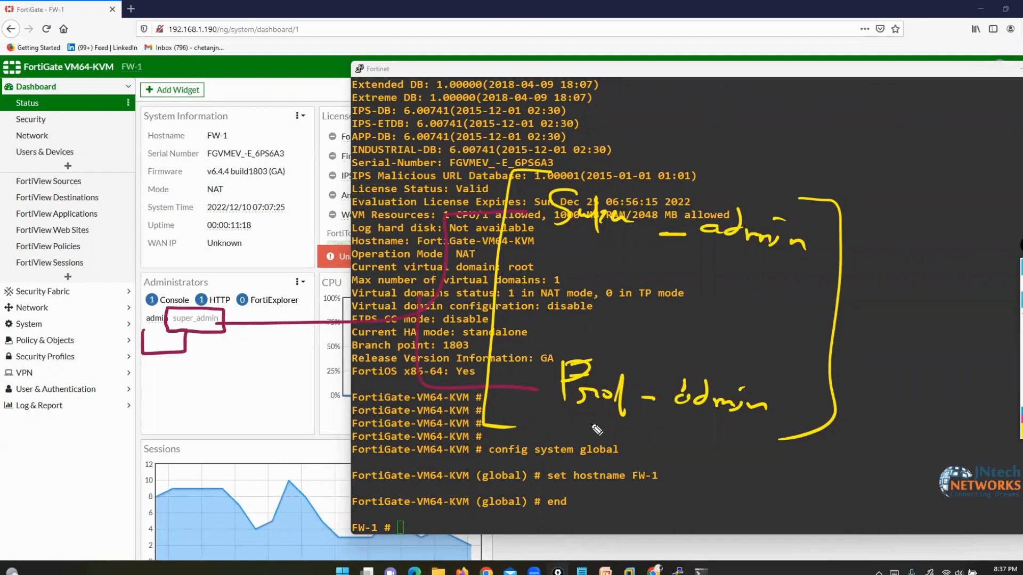
# - Clear the notes, send the console behind the dashboard, and pick the yellow pen
pyautogui.click(1021, 379)
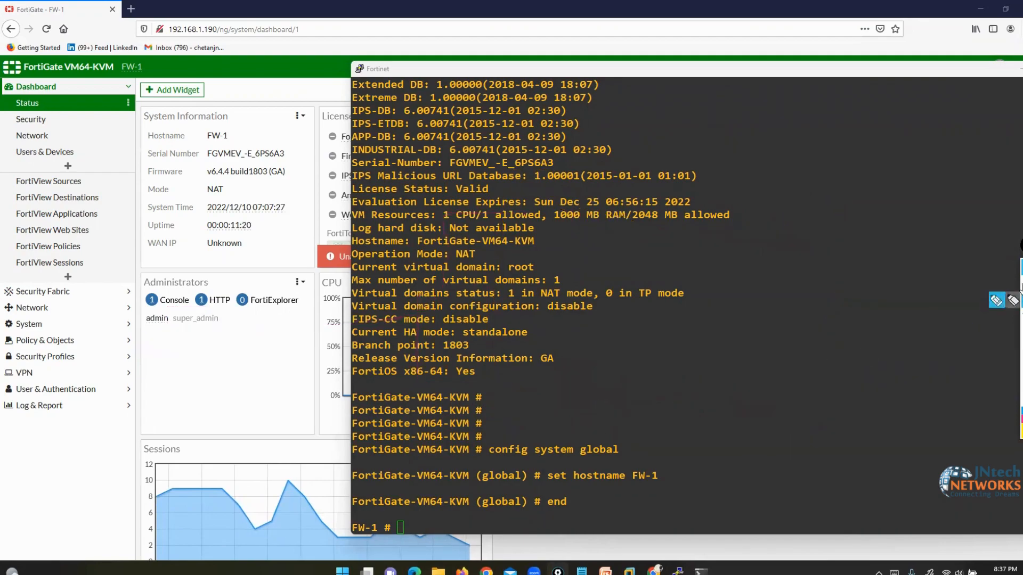
pyautogui.click(1022, 283)
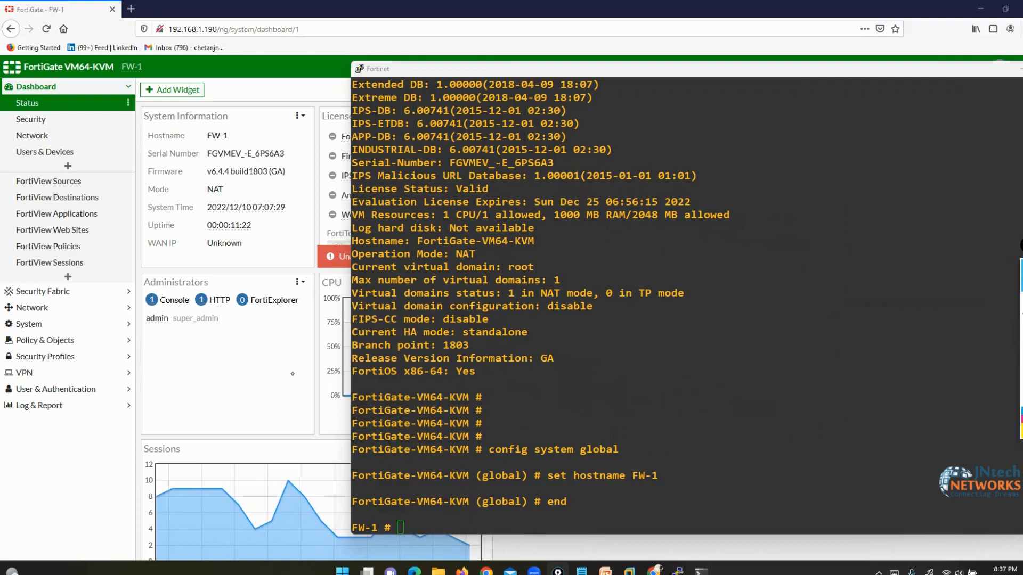
pyautogui.click(292, 374)
pyautogui.click(997, 303)
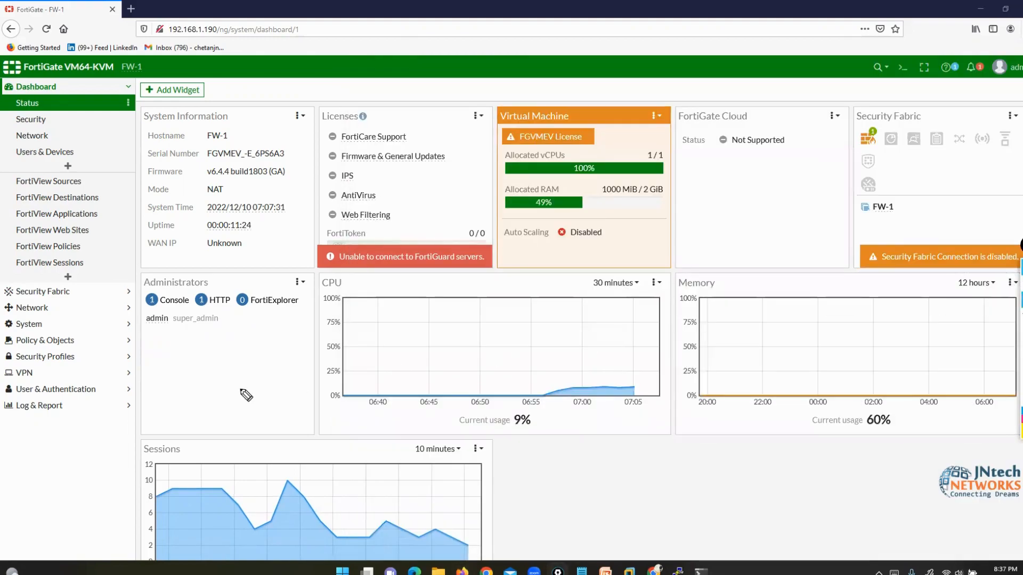
# - Mark the admin entry and circle CPU, Memory and Sessions in yellow, then clear with Ctrl+Shift+7
pyautogui.moveTo(151, 330)
pyautogui.mouseDown()
pyautogui.moveTo(181, 365)
pyautogui.moveTo(219, 334)
pyautogui.moveTo(229, 309)
pyautogui.moveTo(170, 310)
pyautogui.moveTo(199, 336)
pyautogui.mouseUp()
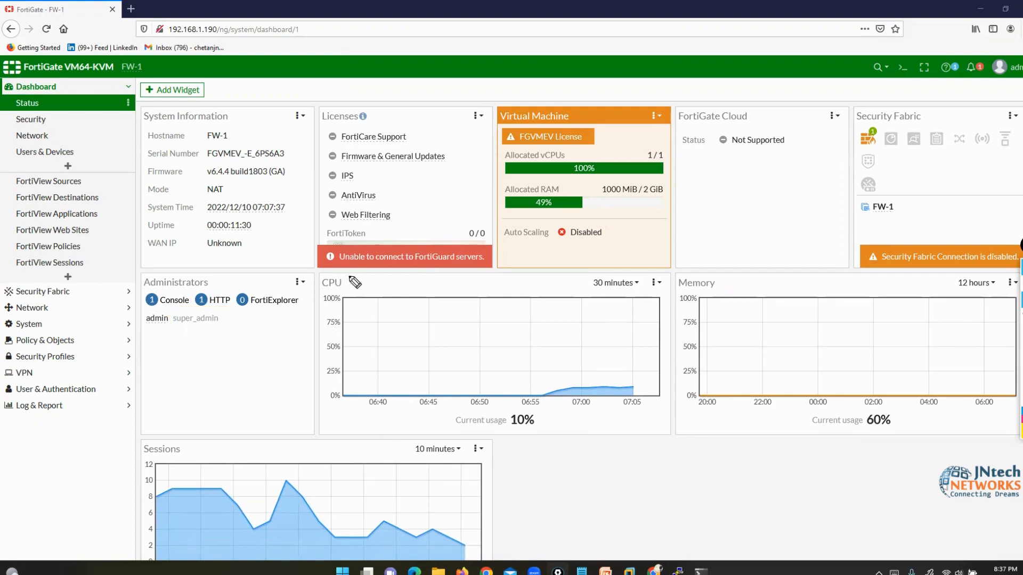
pyautogui.moveTo(358, 271)
pyautogui.mouseDown()
pyautogui.moveTo(319, 282)
pyautogui.moveTo(349, 321)
pyautogui.moveTo(365, 271)
pyautogui.mouseUp()
pyautogui.moveTo(719, 260)
pyautogui.mouseDown()
pyautogui.moveTo(672, 282)
pyautogui.moveTo(735, 263)
pyautogui.mouseUp()
pyautogui.moveTo(187, 445)
pyautogui.mouseDown()
pyautogui.moveTo(205, 458)
pyautogui.moveTo(193, 436)
pyautogui.mouseUp()
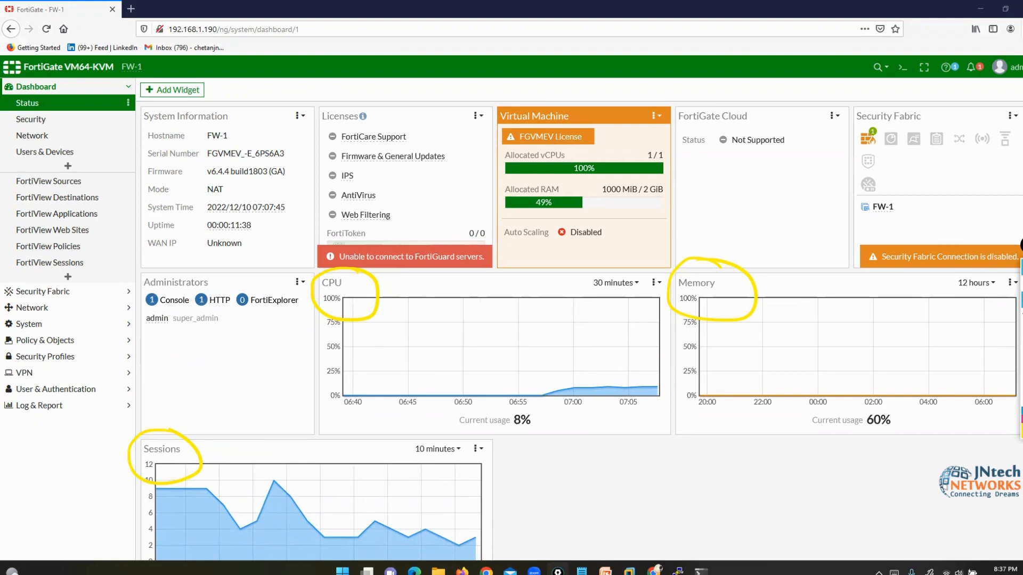
pyautogui.hotkey('ctrl', 'shift', '7')
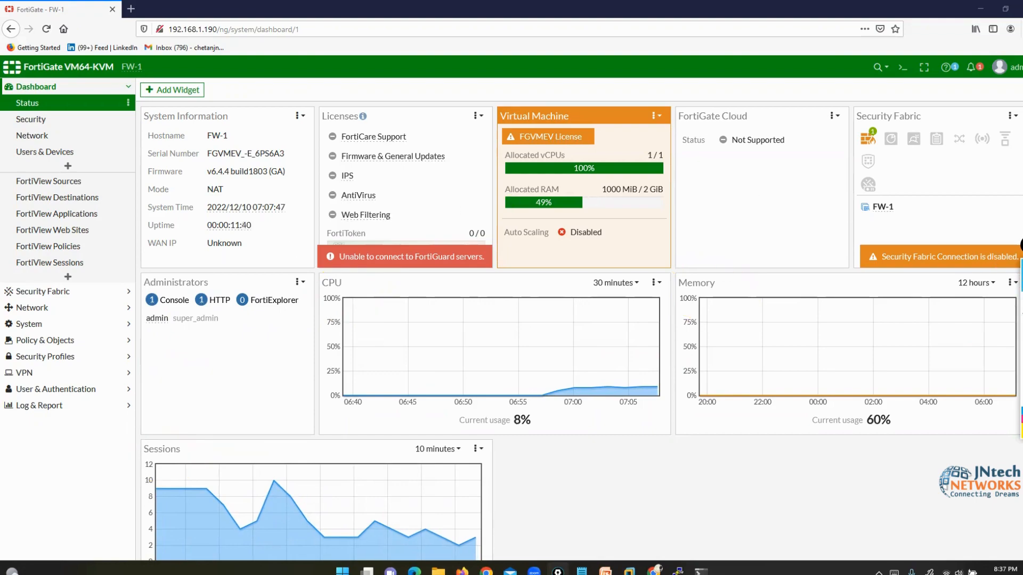
# - Add an Interface Bandwidth widget monitoring port3, found by searching 'inter'
pyautogui.click(167, 90)
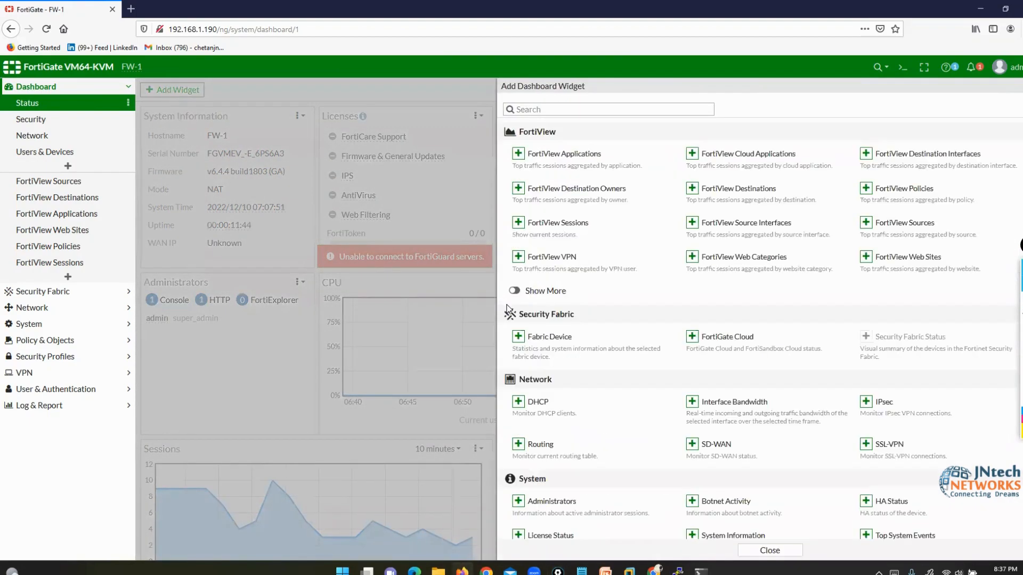
pyautogui.scroll(-10, 756, 312)
pyautogui.scroll(-1, 755, 312)
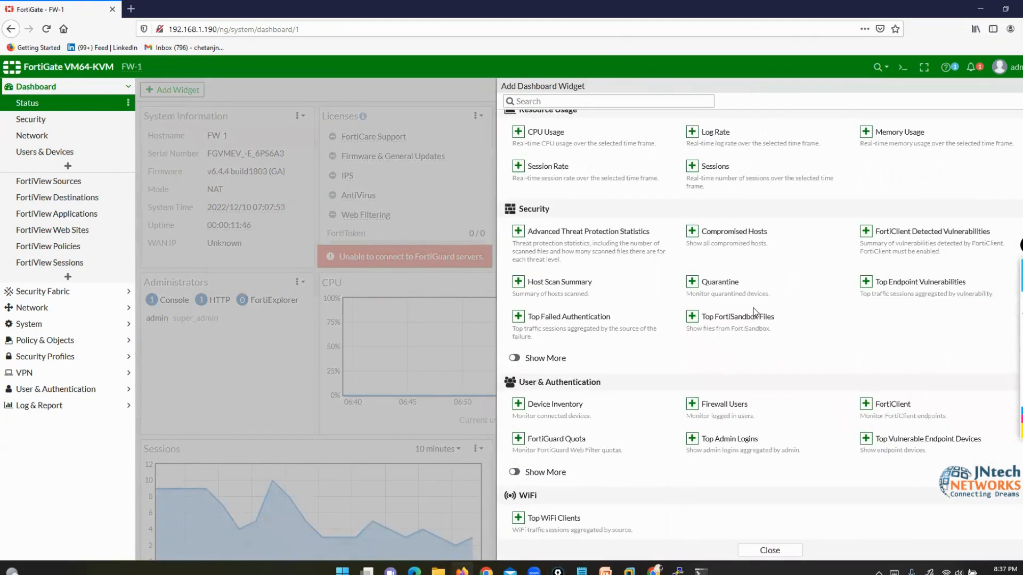
pyautogui.scroll(12, 756, 312)
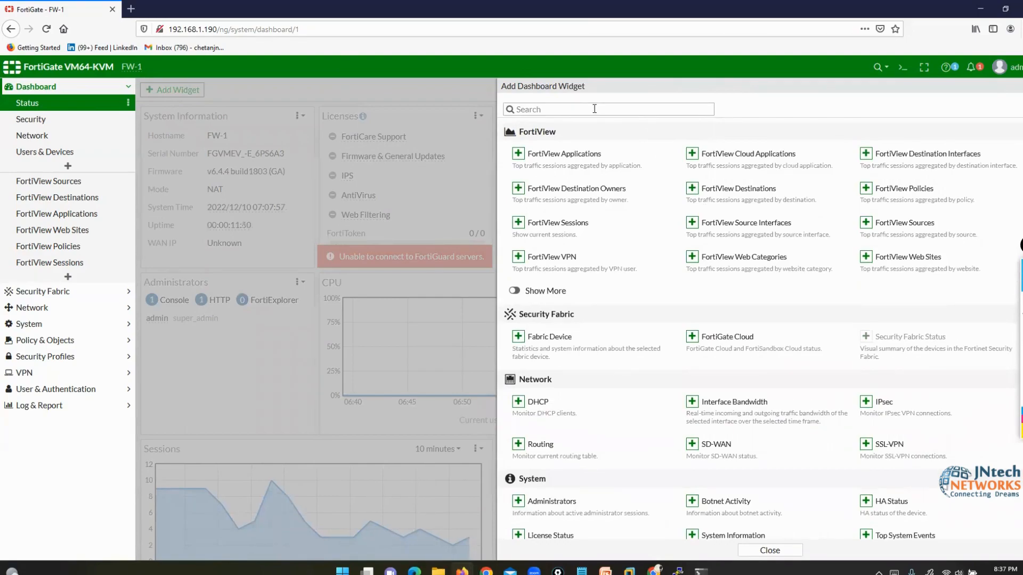
pyautogui.click(594, 109)
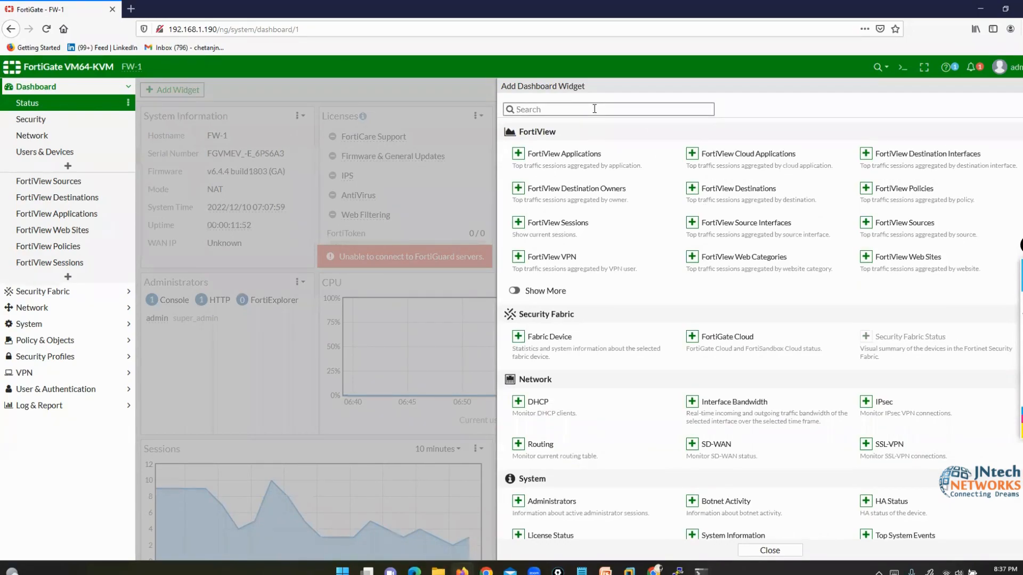
pyautogui.write('inter')
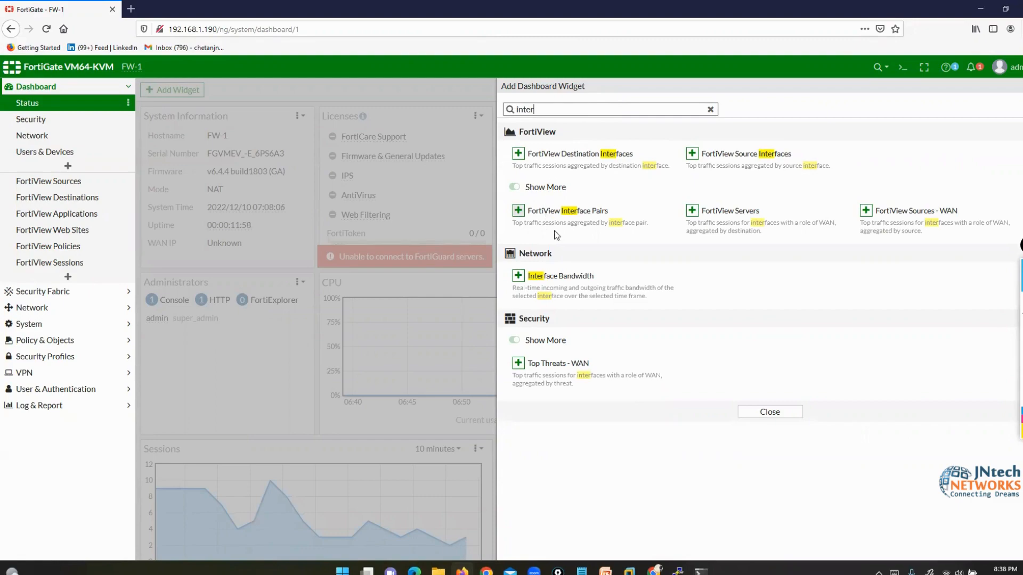
pyautogui.click(518, 276)
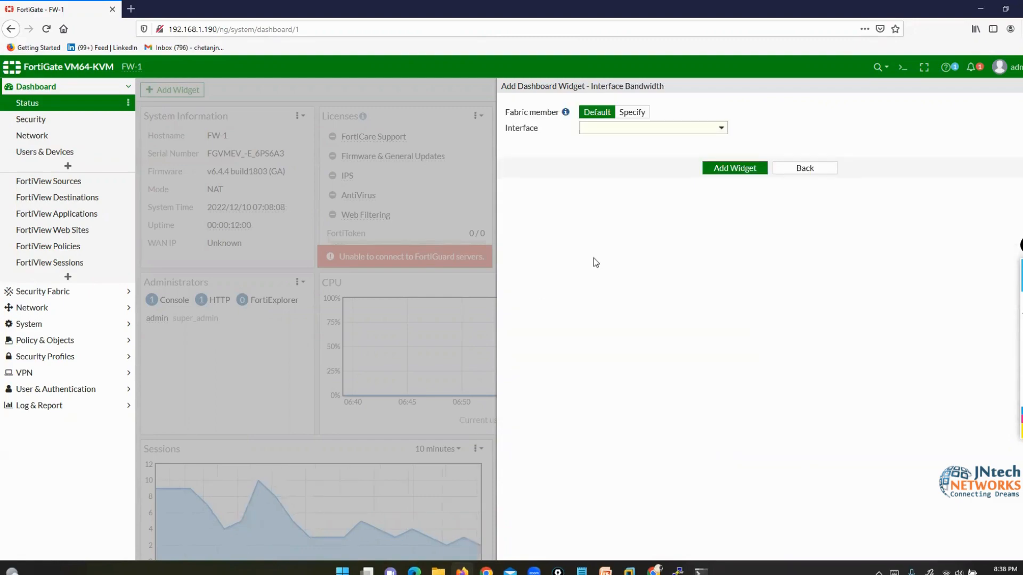
pyautogui.click(717, 128)
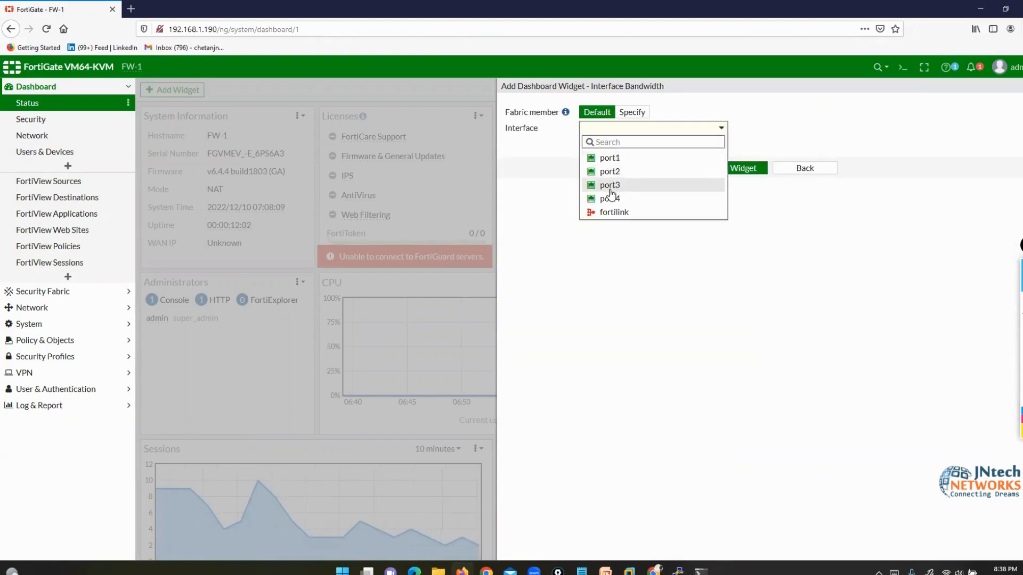
pyautogui.click(611, 194)
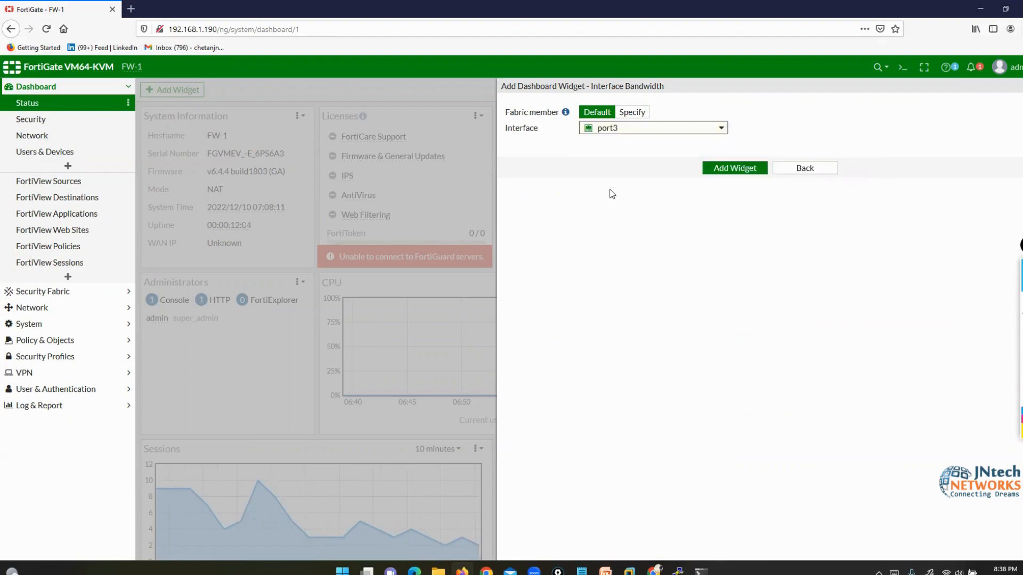
pyautogui.click(730, 170)
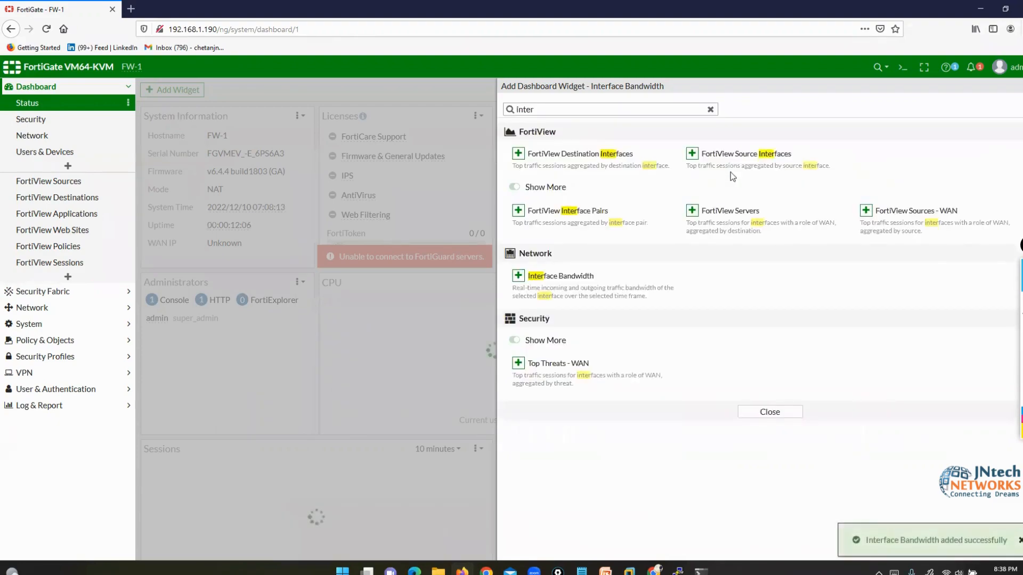
# - Search 'ha', add the HA Status widget, and close the widget list
pyautogui.click(711, 109)
pyautogui.click(608, 109)
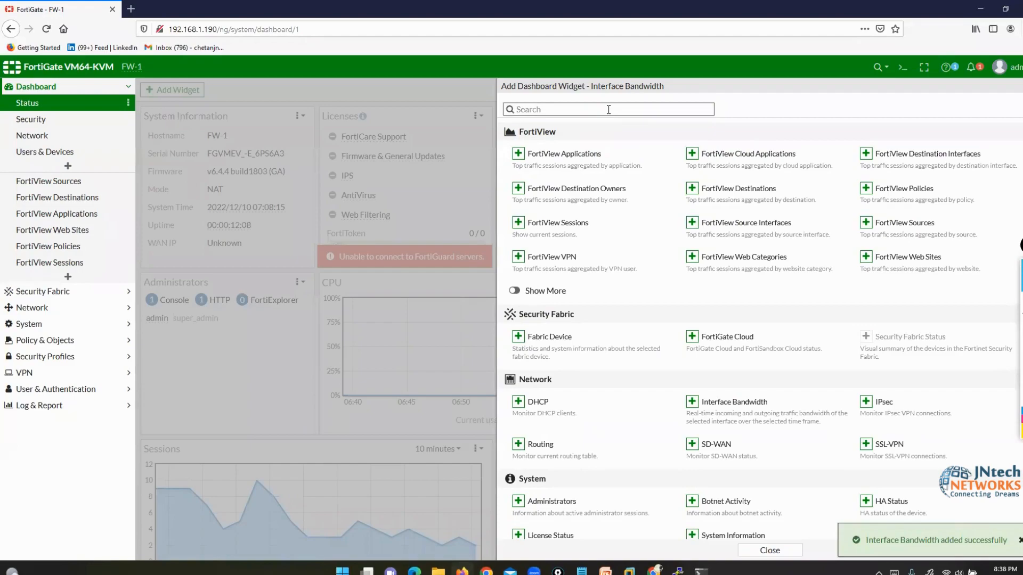
pyautogui.write('ha')
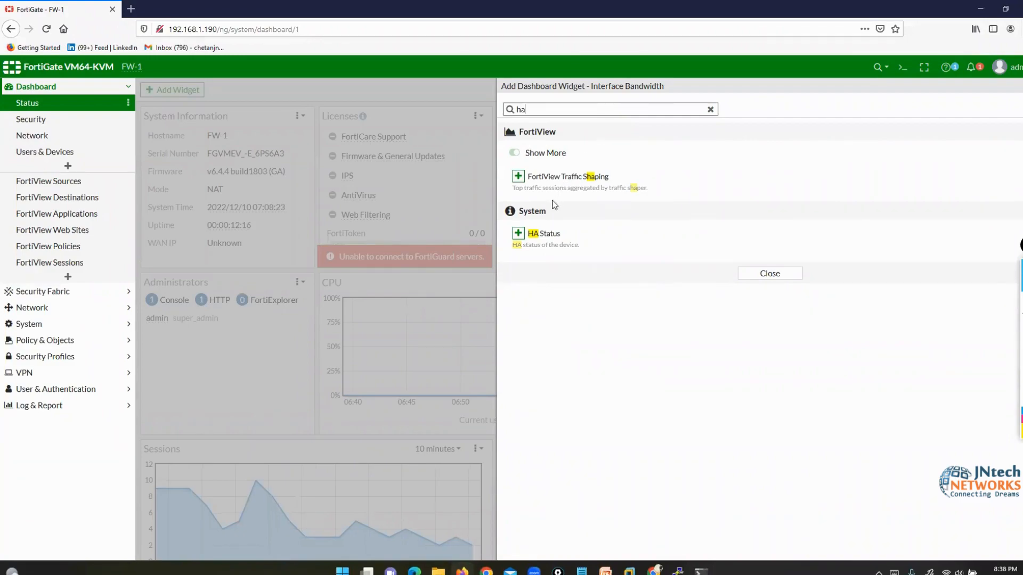
pyautogui.click(533, 233)
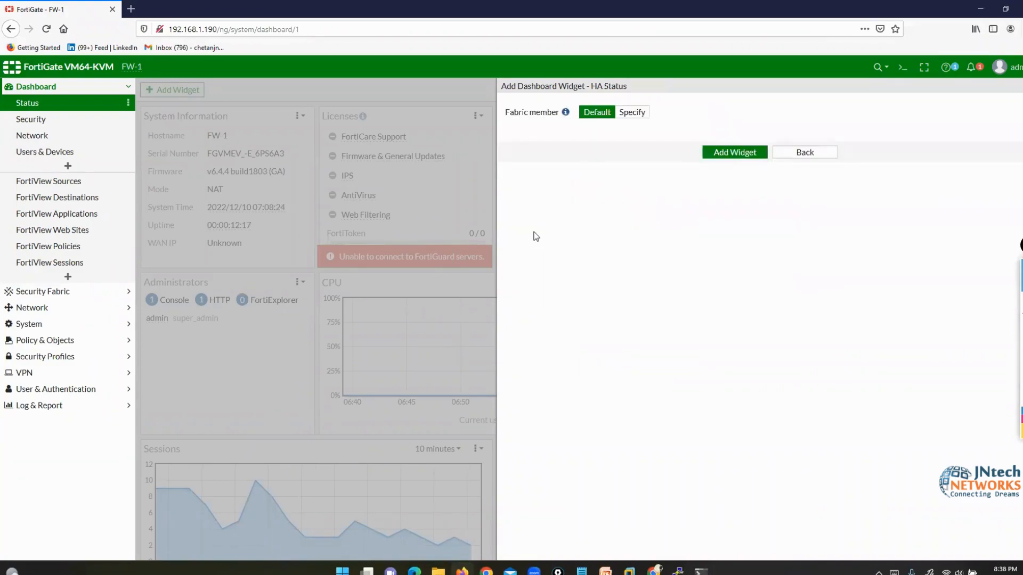
pyautogui.click(724, 154)
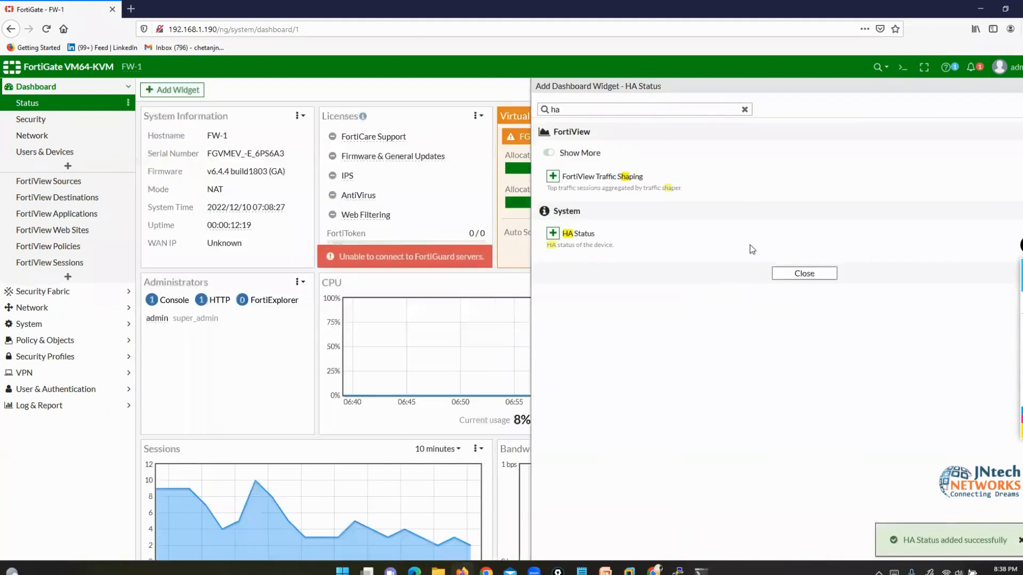
pyautogui.click(794, 274)
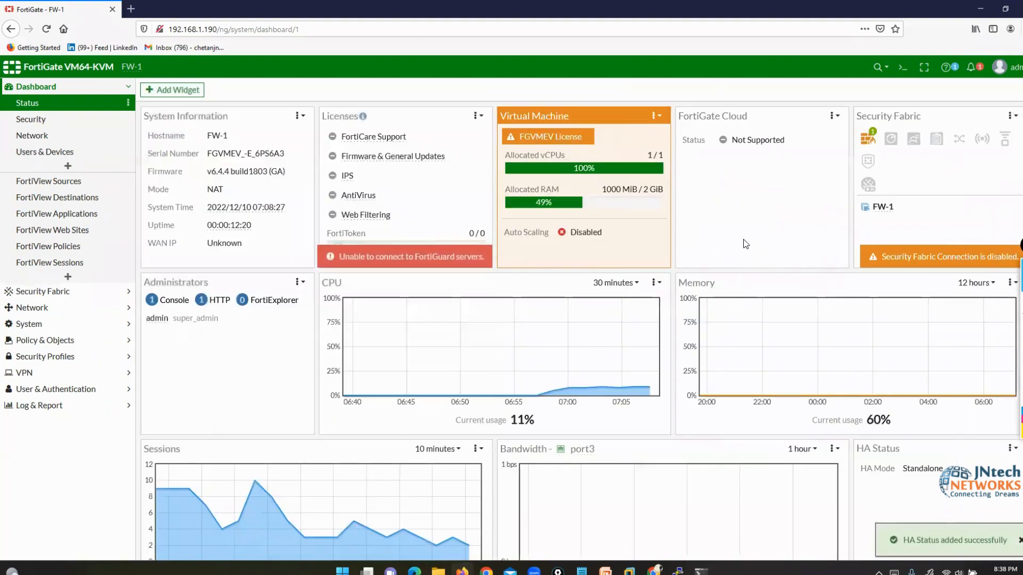
# - Circle the new Bandwidth and HA Status widgets with the annotation pen, then erase the ink
pyautogui.scroll(-4, 866, 329)
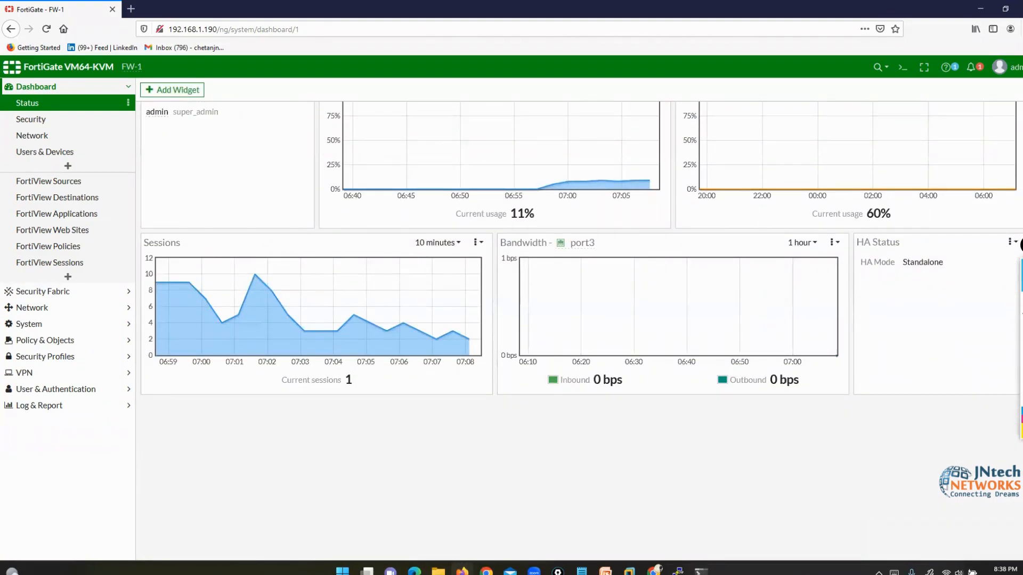
pyautogui.click(998, 303)
pyautogui.moveTo(603, 233)
pyautogui.mouseDown()
pyautogui.moveTo(531, 226)
pyautogui.moveTo(601, 402)
pyautogui.moveTo(612, 235)
pyautogui.mouseUp()
pyautogui.moveTo(898, 230)
pyautogui.mouseDown()
pyautogui.moveTo(858, 231)
pyautogui.moveTo(932, 305)
pyautogui.moveTo(908, 230)
pyautogui.mouseUp()
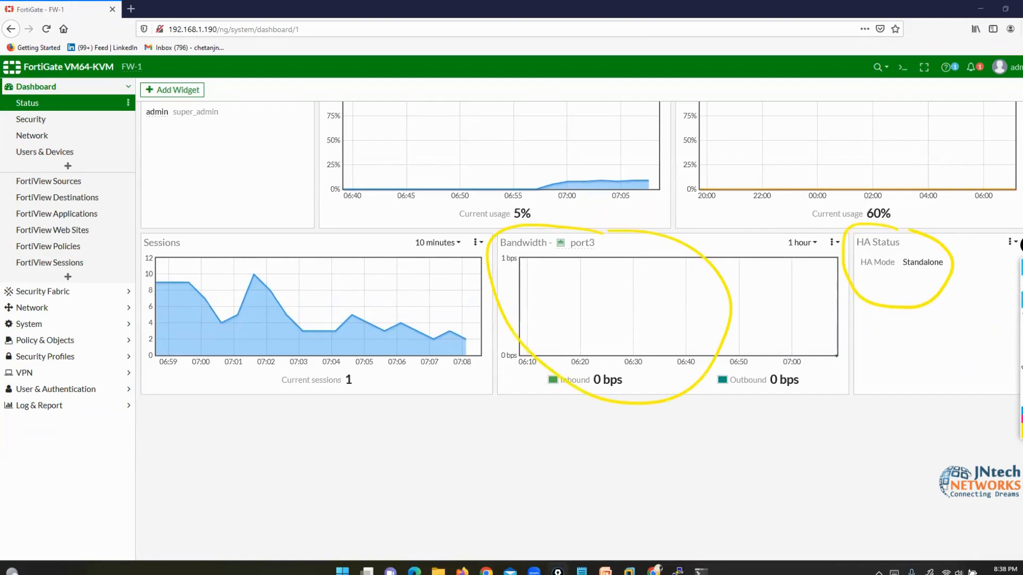
pyautogui.click(1021, 367)
pyautogui.click(1019, 282)
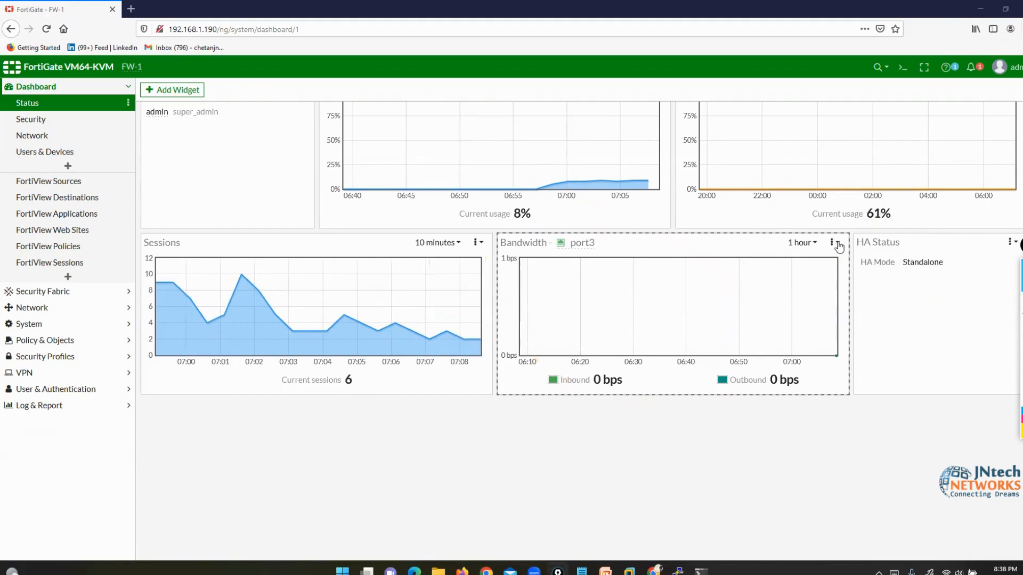
# - Remove the Bandwidth widget through its options menu and review the remaining dashboard widgets
pyautogui.click(838, 245)
pyautogui.click(855, 292)
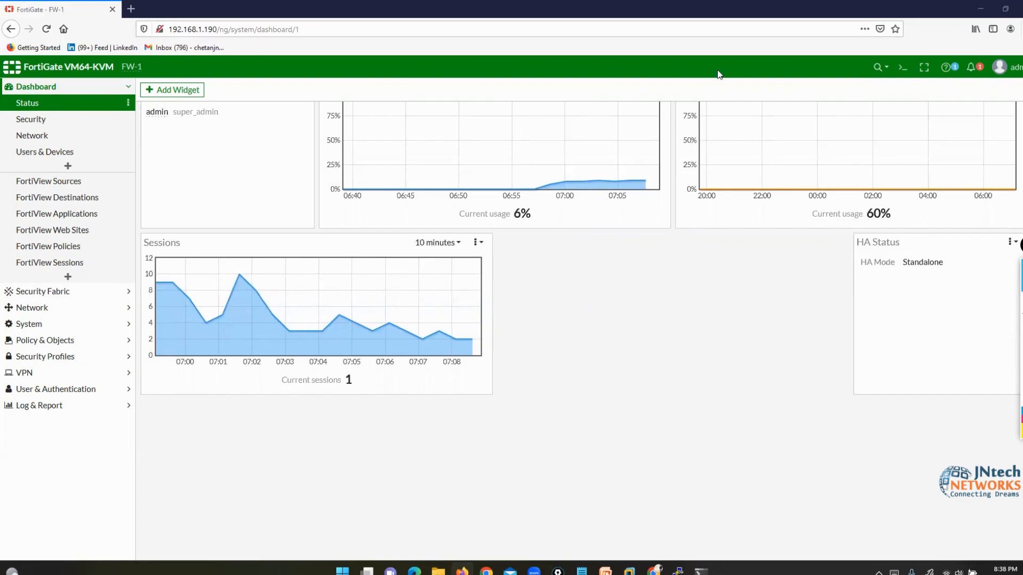
pyautogui.scroll(4, 831, 383)
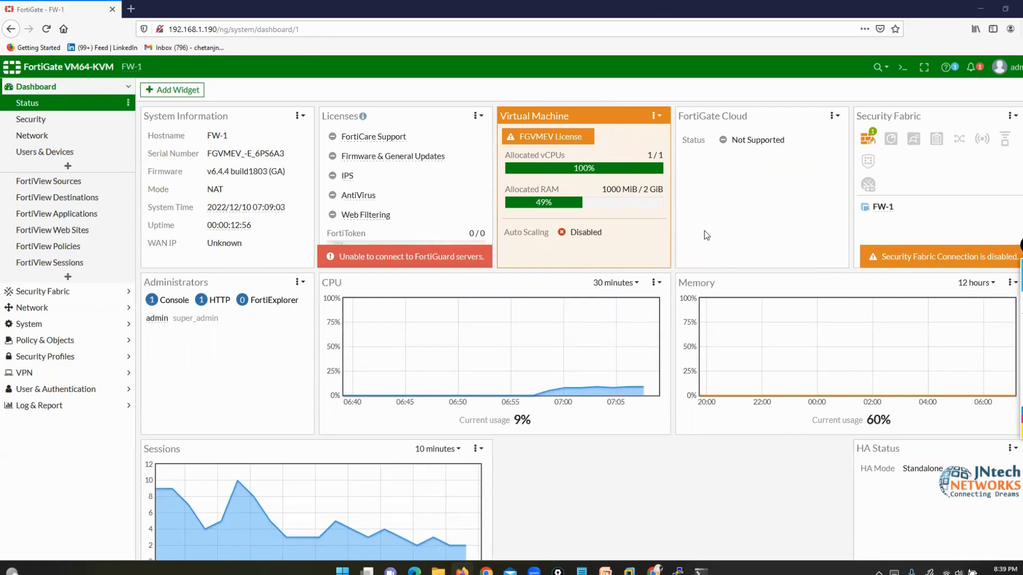
pyautogui.scroll(-4, 704, 232)
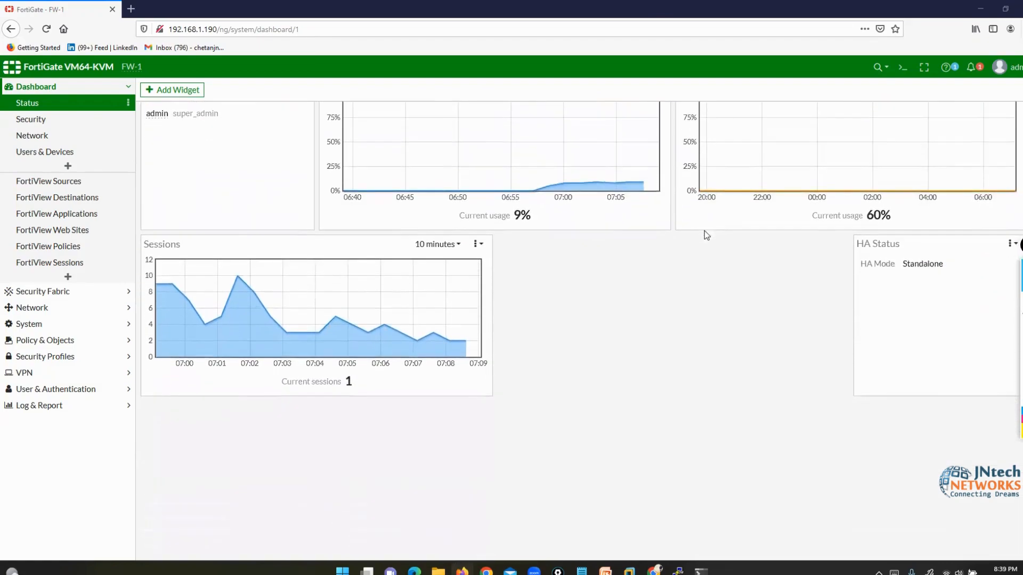
pyautogui.scroll(3, 704, 231)
pyautogui.scroll(1, 704, 231)
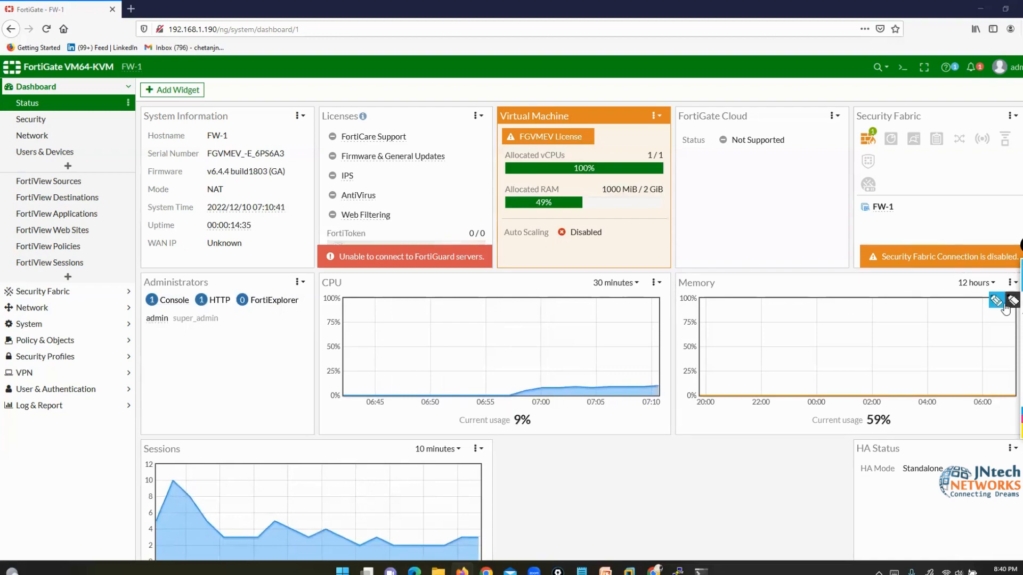
# - Mark the IPS licence entry and the Sessions, CPU and Memory charts with the annotation pen
pyautogui.click(996, 305)
pyautogui.moveTo(362, 170); pyautogui.dragTo(402, 193)
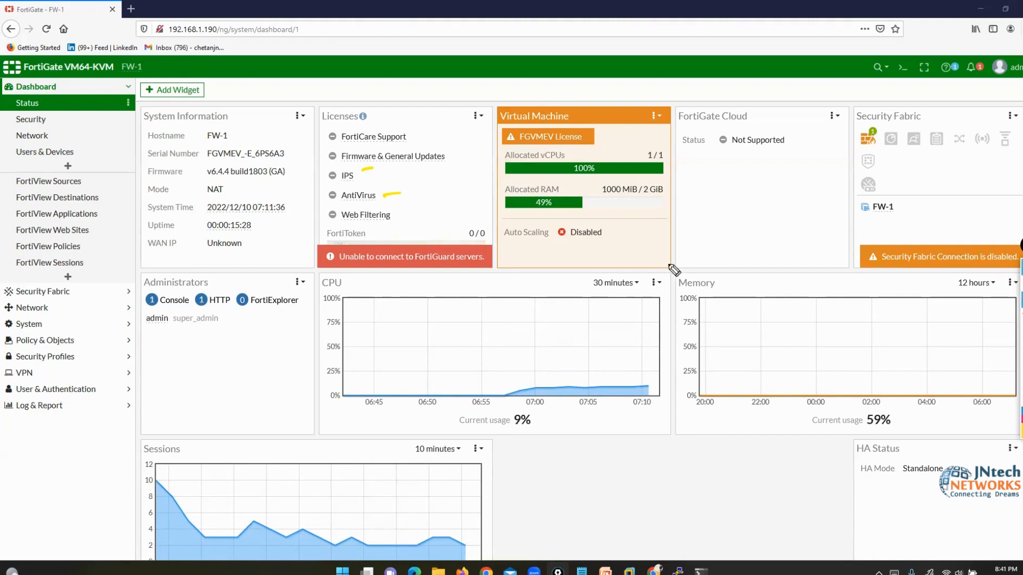
pyautogui.moveTo(687, 373)
pyautogui.mouseDown()
pyautogui.moveTo(402, 381)
pyautogui.moveTo(61, 562)
pyautogui.moveTo(745, 552)
pyautogui.moveTo(672, 373)
pyautogui.mouseUp()
pyautogui.moveTo(204, 429)
pyautogui.mouseDown()
pyautogui.moveTo(136, 440)
pyautogui.moveTo(228, 429)
pyautogui.mouseUp()
pyautogui.moveTo(308, 430); pyautogui.dragTo(393, 455)
pyautogui.moveTo(557, 437); pyautogui.dragTo(493, 472)
pyautogui.moveTo(539, 503); pyautogui.dragTo(564, 495)
pyautogui.moveTo(569, 457); pyautogui.dragTo(598, 445)
pyautogui.moveTo(673, 430)
pyautogui.mouseDown()
pyautogui.moveTo(662, 480)
pyautogui.moveTo(684, 456)
pyautogui.mouseUp()
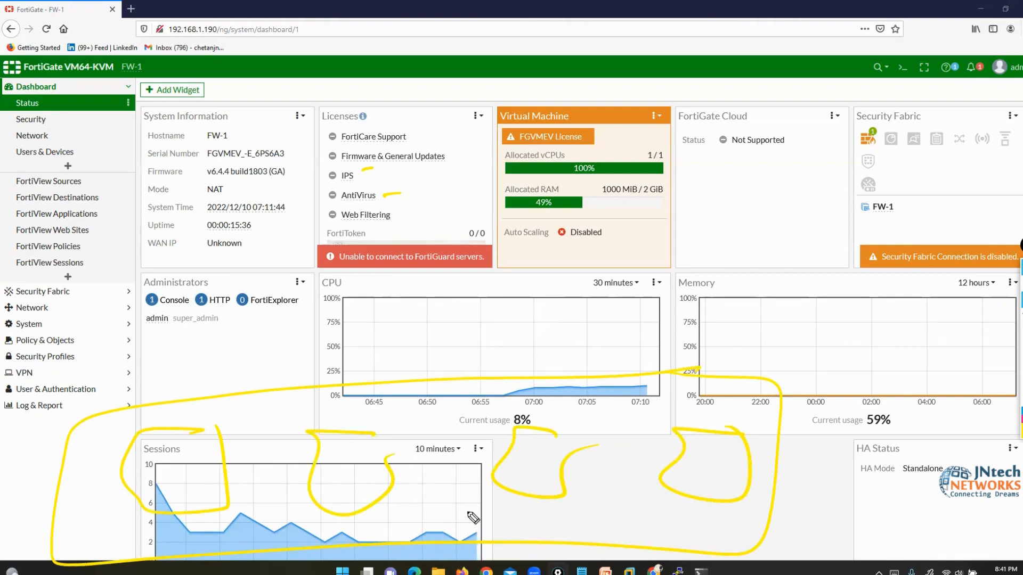
pyautogui.moveTo(213, 427)
pyautogui.mouseDown()
pyautogui.moveTo(149, 492)
pyautogui.moveTo(201, 492)
pyautogui.mouseUp()
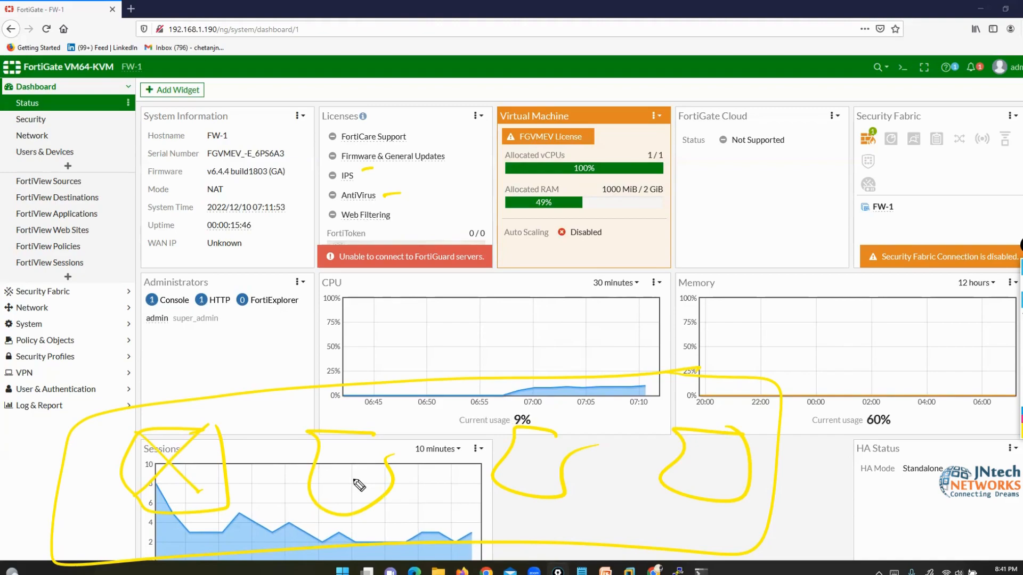
# - Loop around the Licenses and vCPU area, clear all ink with Escape, then box the FortiGuard error
pyautogui.moveTo(519, 95)
pyautogui.mouseDown()
pyautogui.moveTo(384, 173)
pyautogui.moveTo(554, 170)
pyautogui.mouseUp()
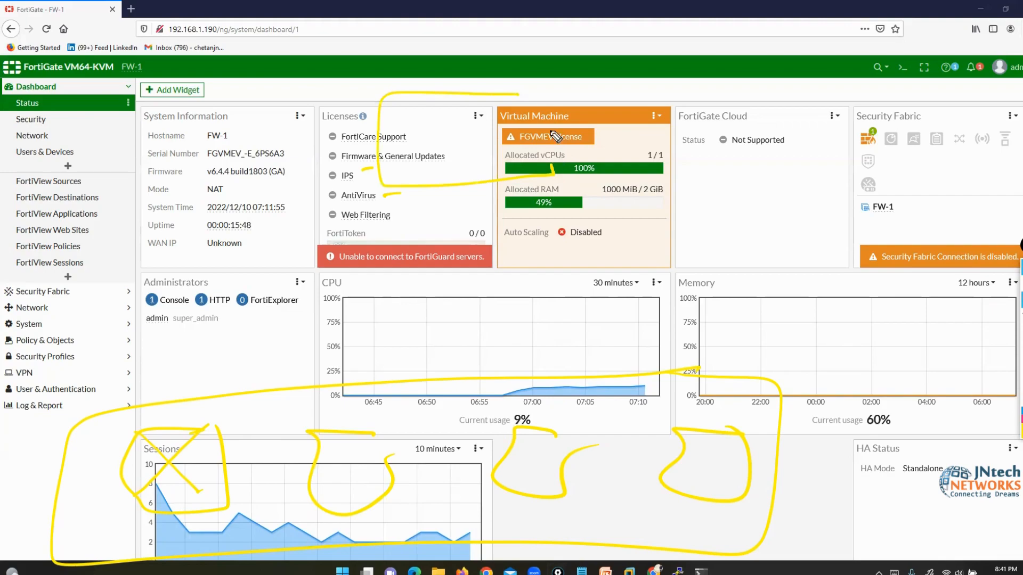
pyautogui.moveTo(553, 133); pyautogui.dragTo(519, 95)
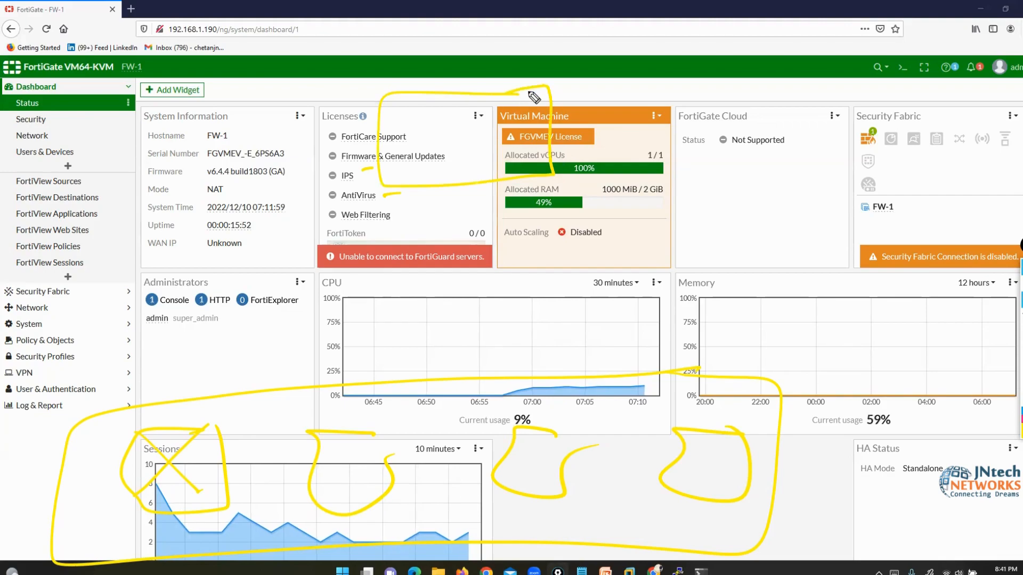
pyautogui.press('Escape')
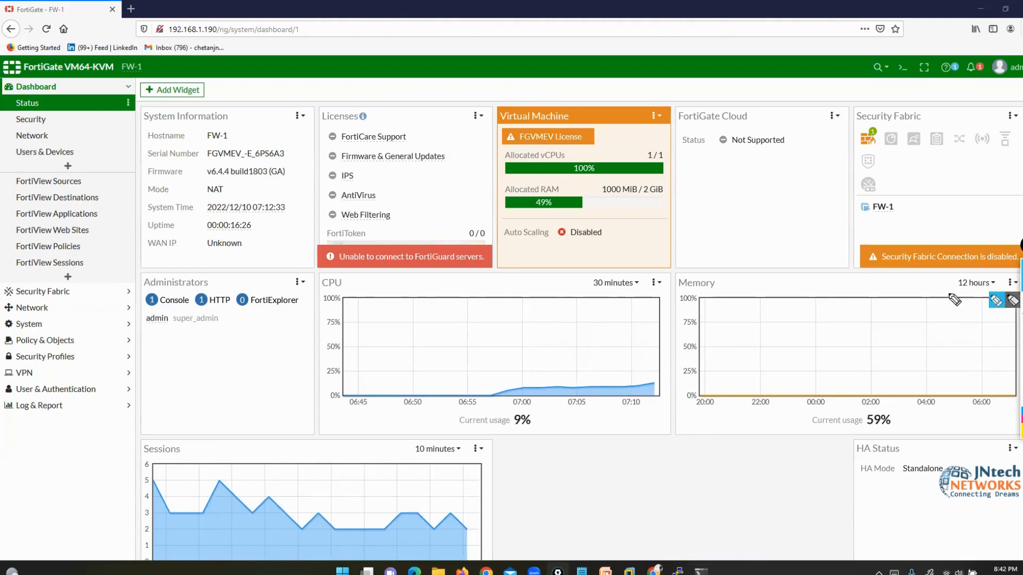
pyautogui.moveTo(471, 256)
pyautogui.mouseDown()
pyautogui.moveTo(441, 326)
pyautogui.moveTo(513, 250)
pyautogui.mouseUp()
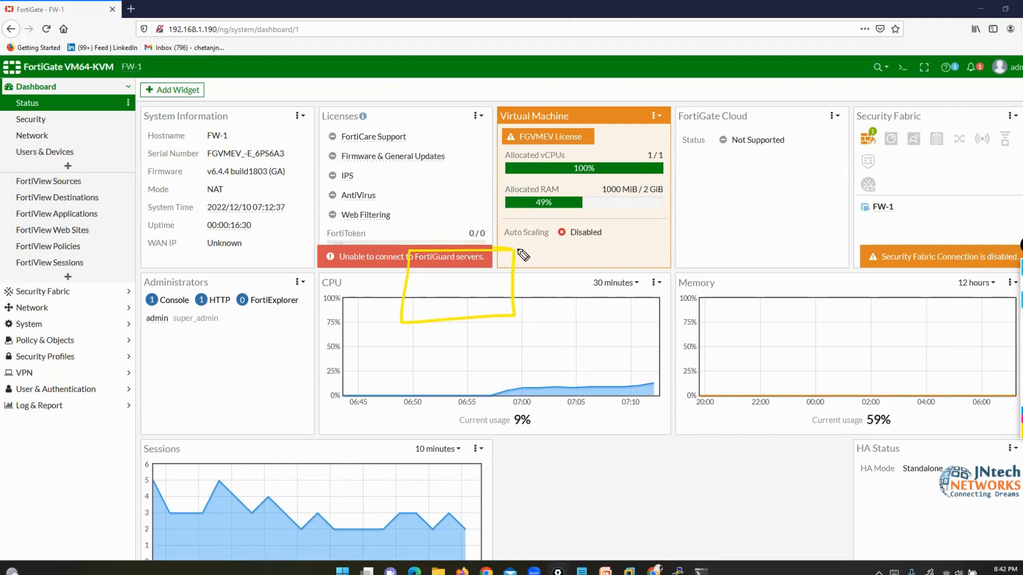
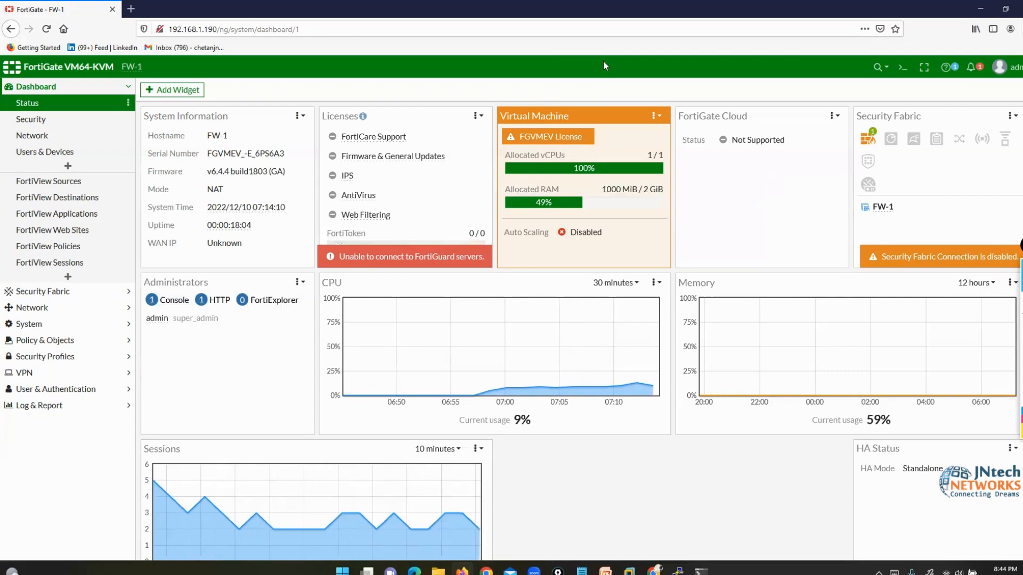
# - Visit System > Firmware, cancel a firmware file upload, and return to the Status dashboard
pyautogui.click(42, 292)
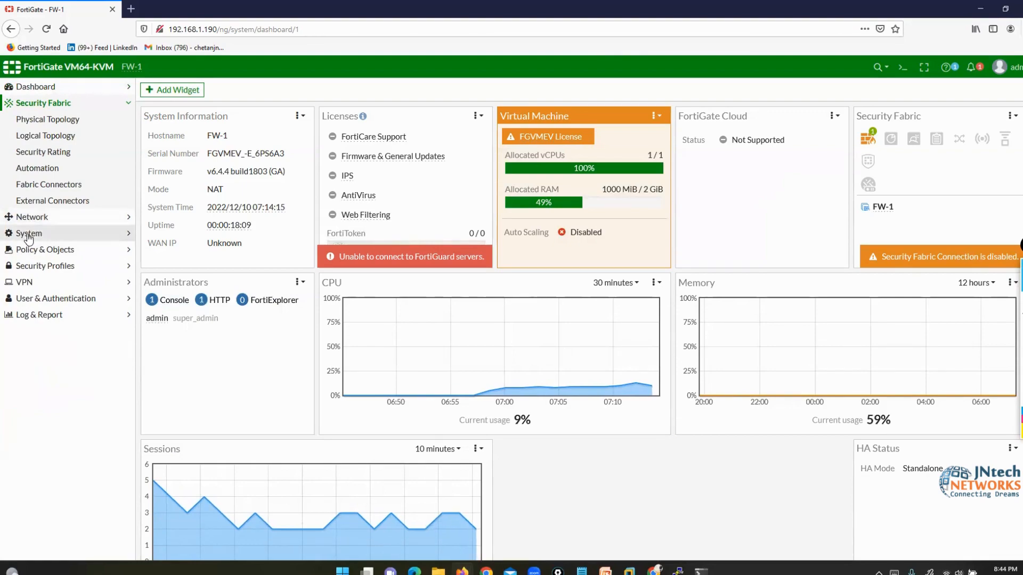
pyautogui.click(29, 234)
pyautogui.click(38, 188)
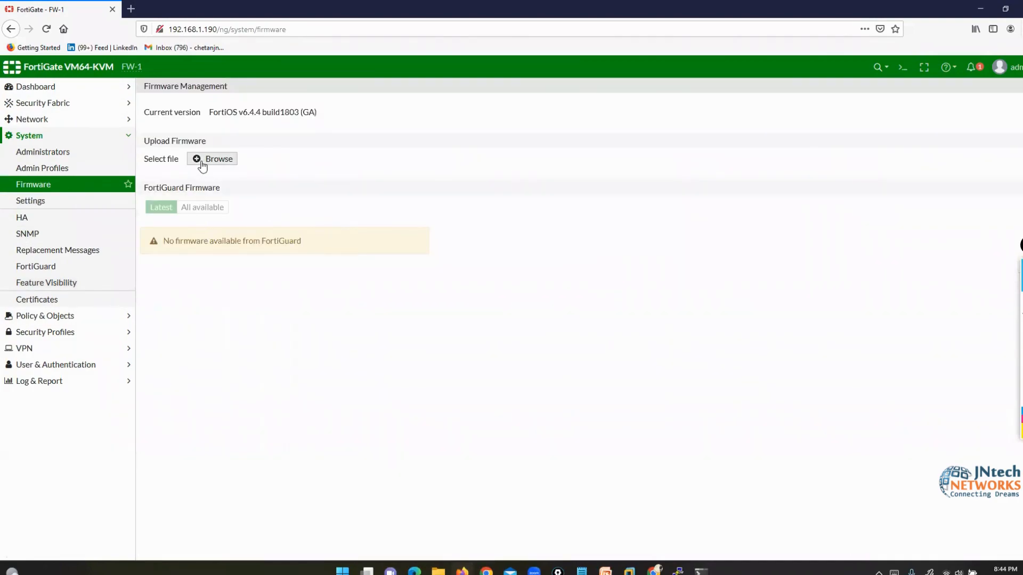
pyautogui.click(205, 163)
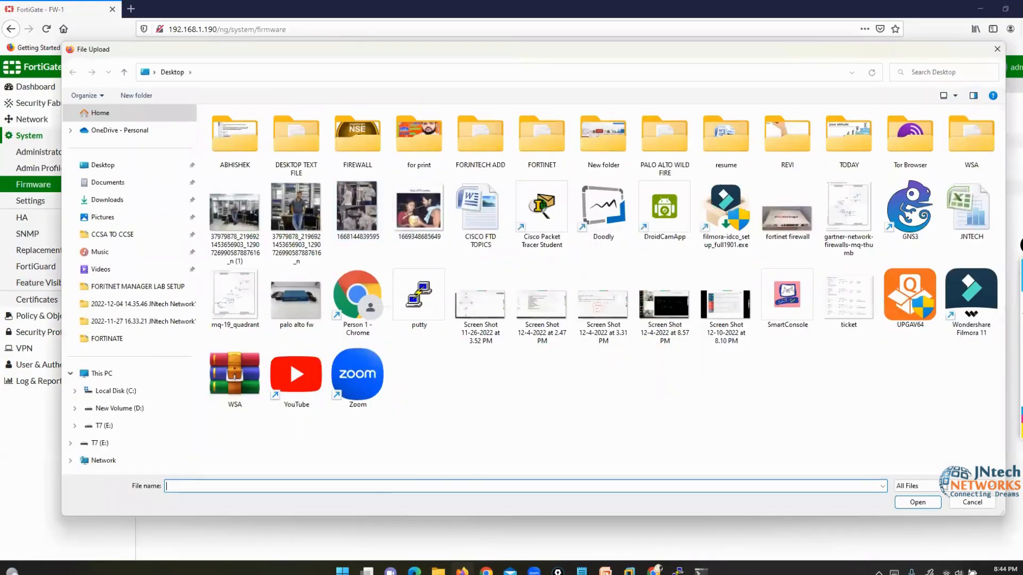
pyautogui.click(972, 503)
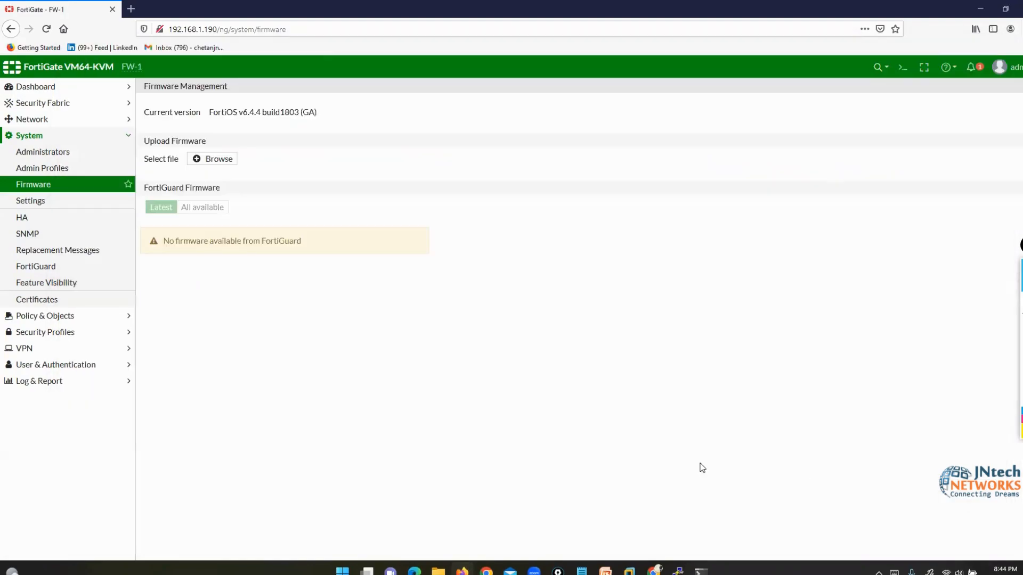
pyautogui.click(32, 87)
pyautogui.click(28, 104)
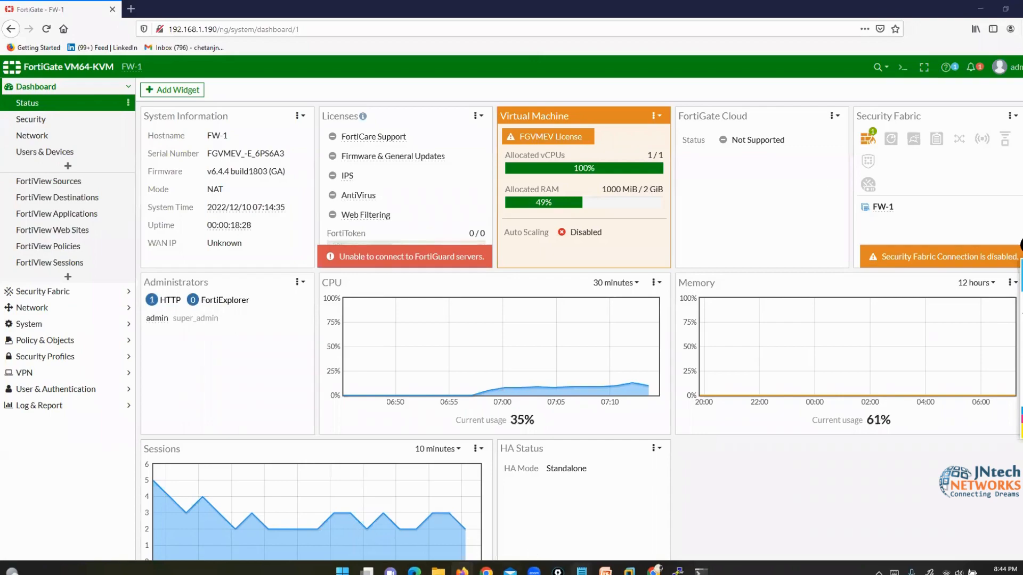
# - Mark the Introduction and Initial Configuration topic in the firewall notes, then minimize the notes
pyautogui.moveTo(581, 570)
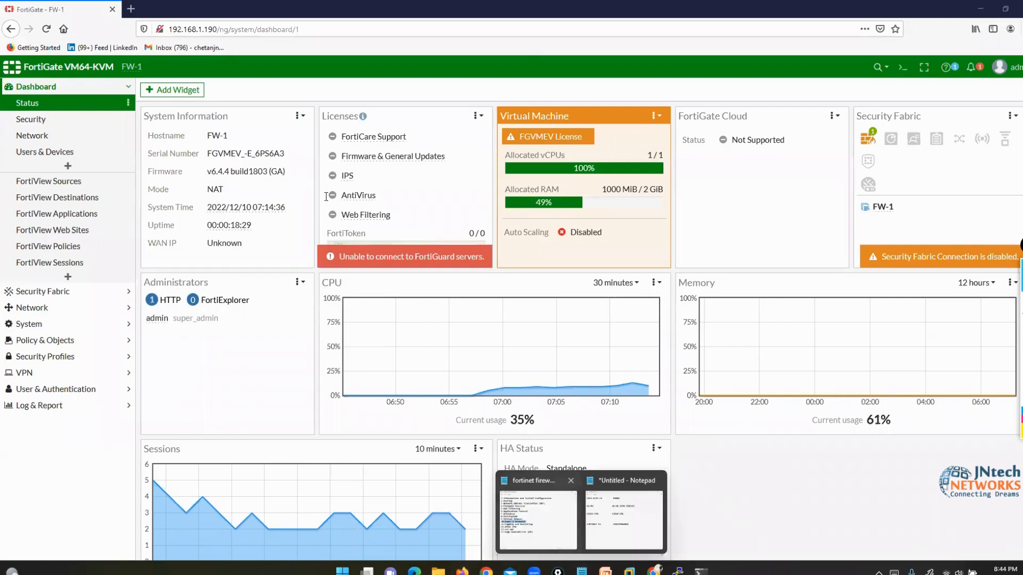
pyautogui.click(538, 514)
pyautogui.moveTo(147, 116); pyautogui.dragTo(513, 117)
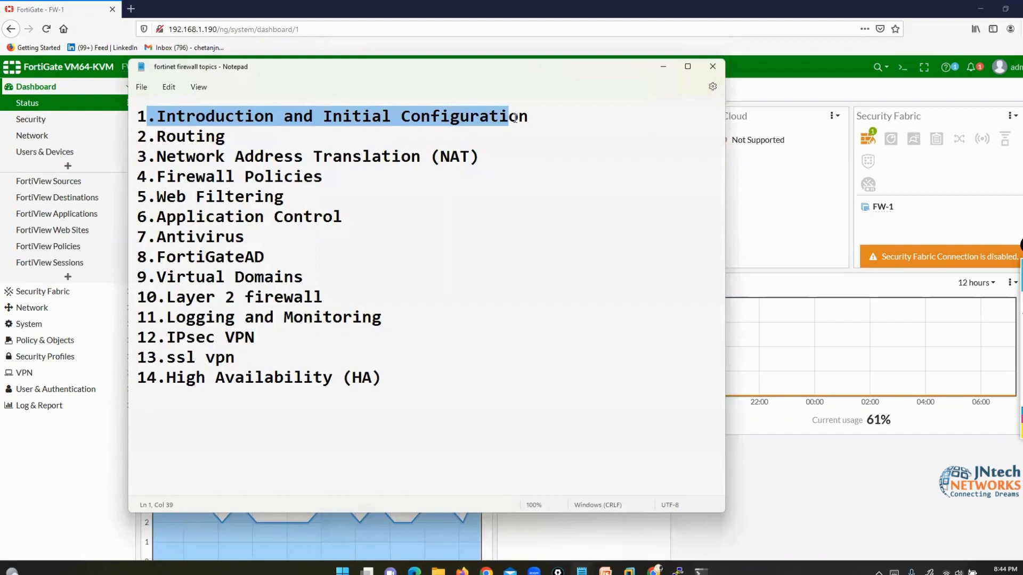
pyautogui.click(659, 64)
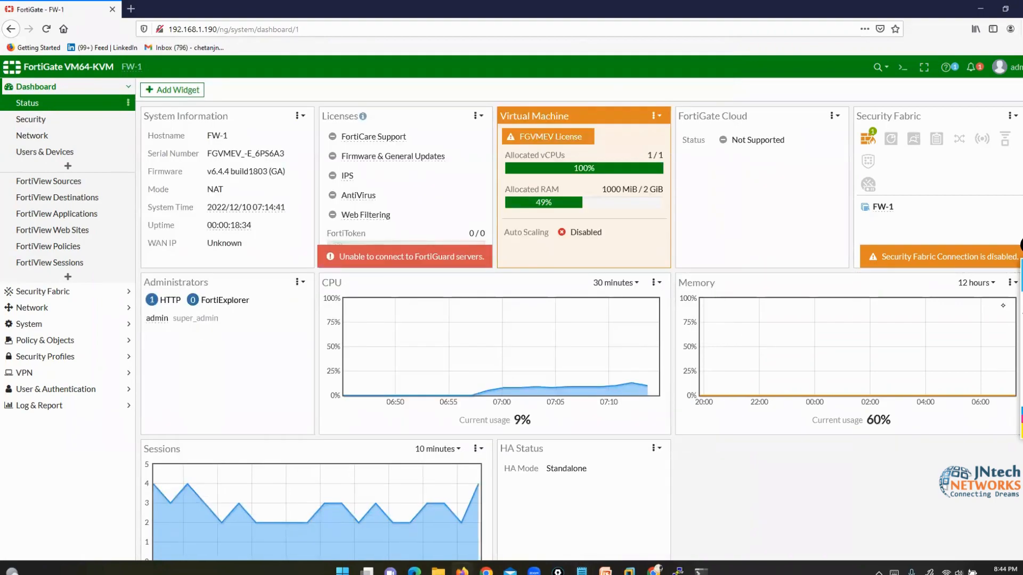
# - Box the top-right header area in yellow, clear the mark, and open the global search box
pyautogui.click(996, 302)
pyautogui.moveTo(853, 44)
pyautogui.mouseDown()
pyautogui.moveTo(886, 96)
pyautogui.moveTo(1021, 102)
pyautogui.mouseUp()
pyautogui.moveTo(1021, 47); pyautogui.dragTo(852, 41)
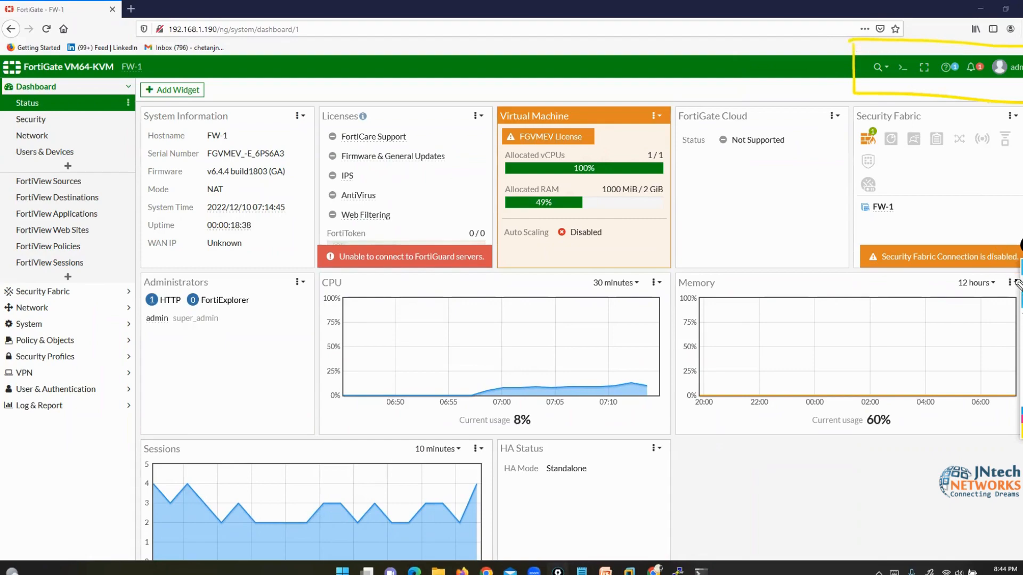
pyautogui.click(1021, 373)
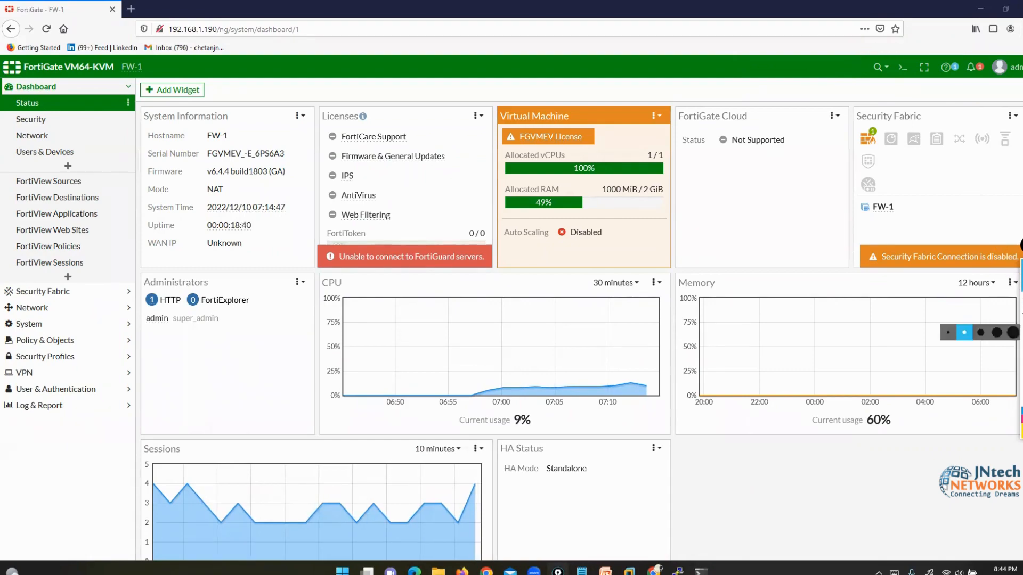
pyautogui.click(877, 67)
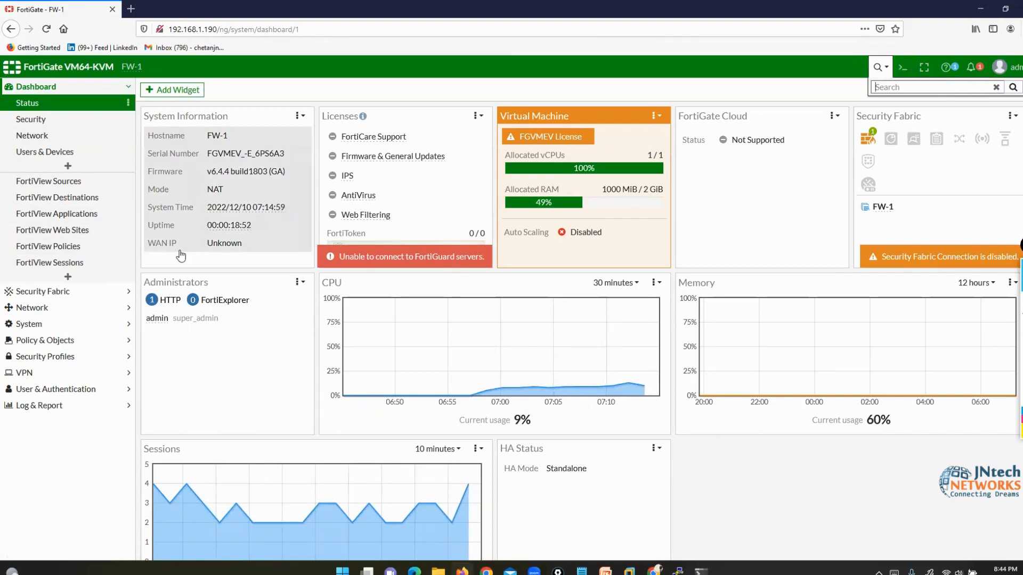
# - View Network > Interfaces, then the Firewall Policy list holding only Implicit Deny
pyautogui.click(32, 307)
pyautogui.click(32, 137)
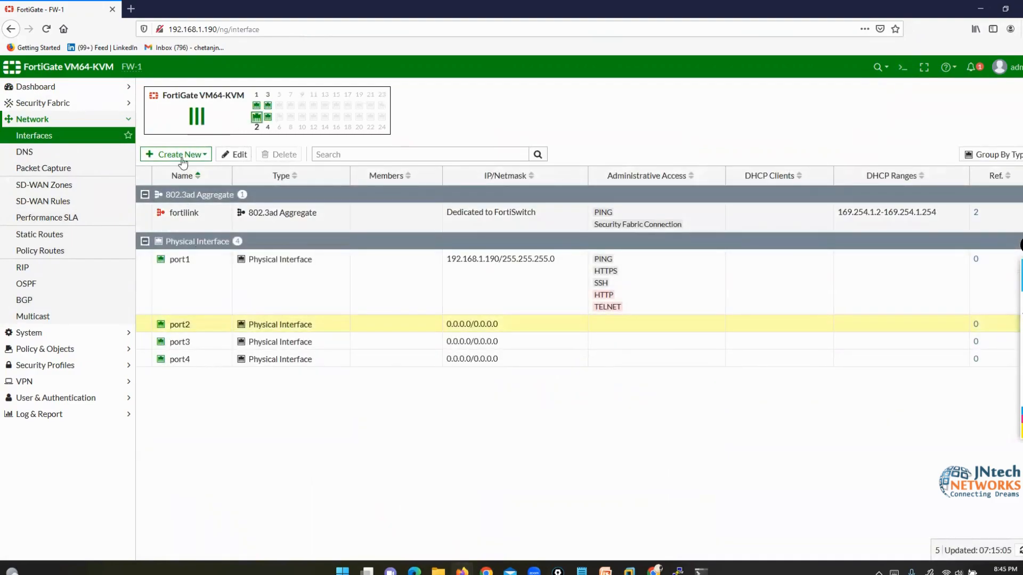
pyautogui.click(80, 350)
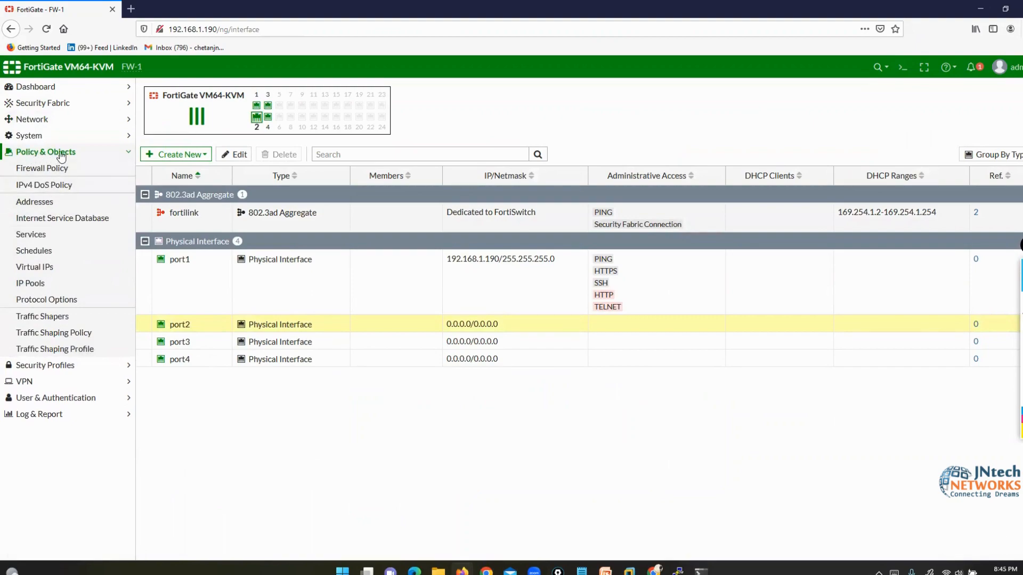
pyautogui.click(47, 168)
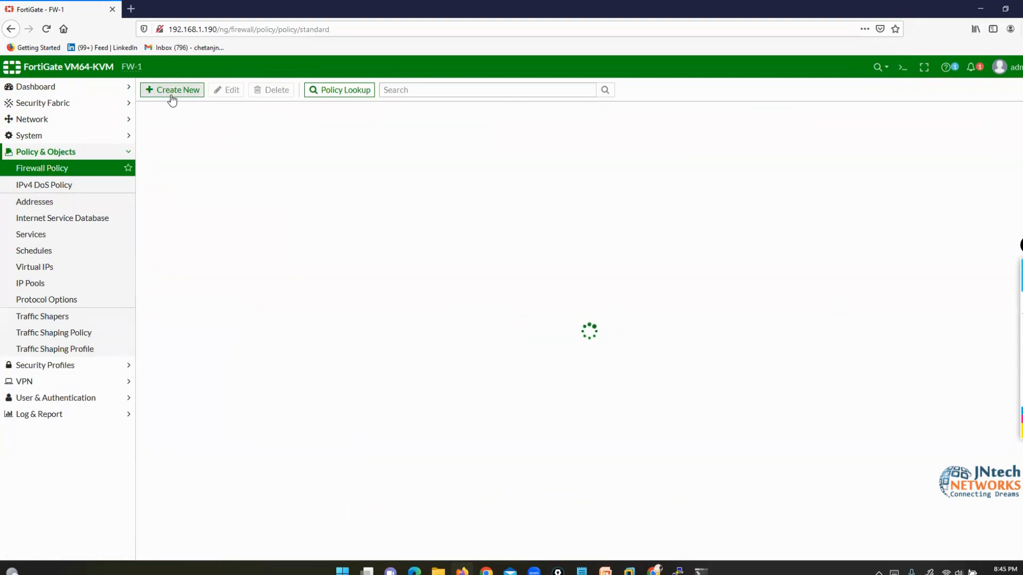
# - Expand the Security Profiles, VPN, User & Authentication and Log & Report sections, then open global search
pyautogui.click(66, 365)
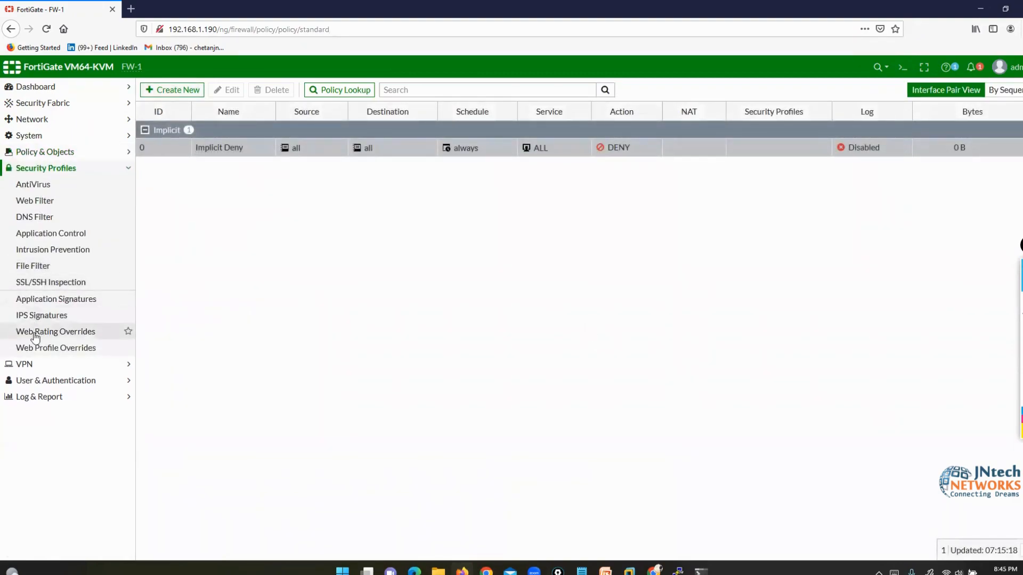
pyautogui.click(35, 363)
pyautogui.click(15, 314)
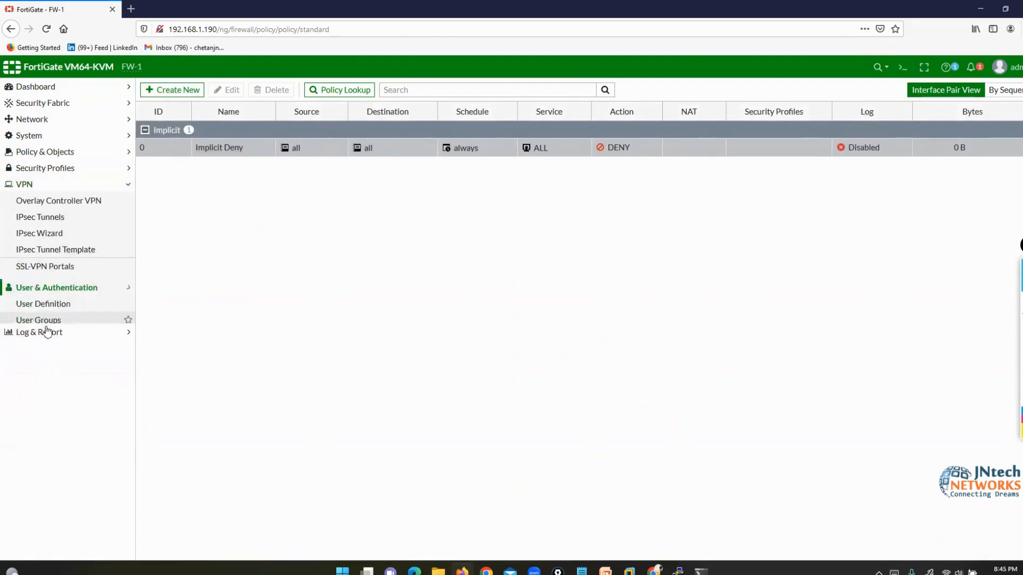
pyautogui.click(45, 333)
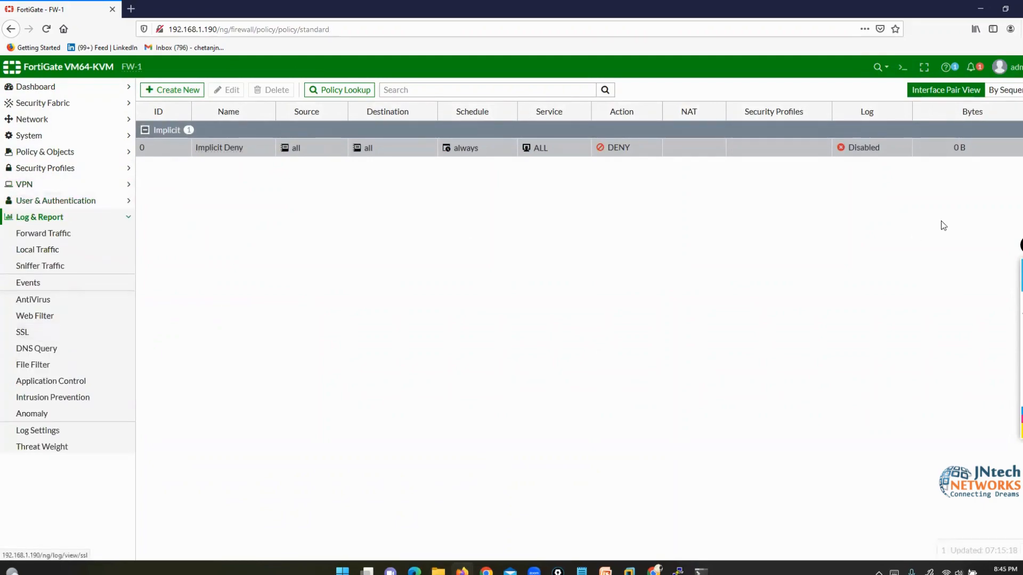
pyautogui.click(876, 67)
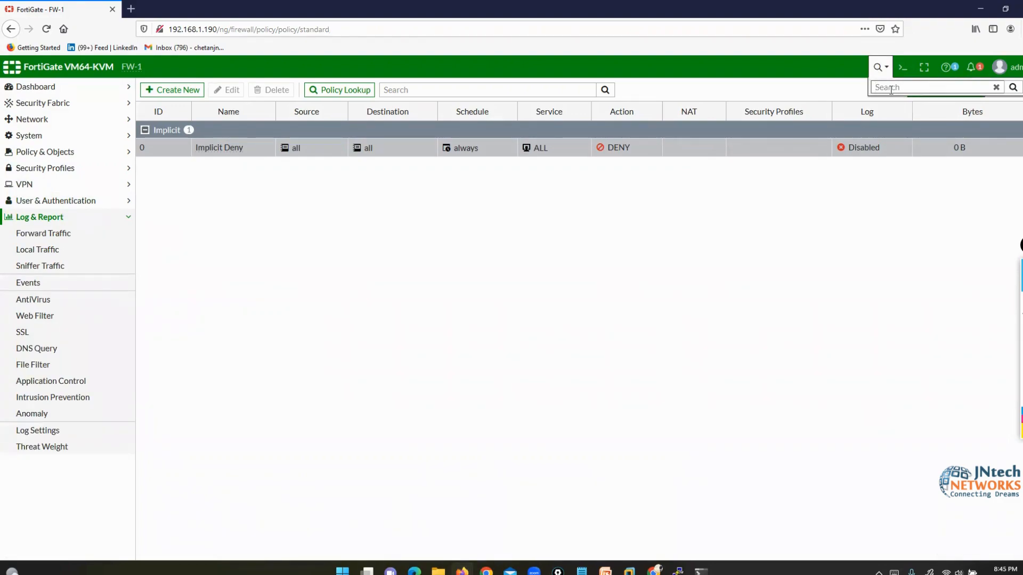
# - Search for 'interface' to jump to Network Interfaces, then clear and dismiss the search box
pyautogui.write('interface')
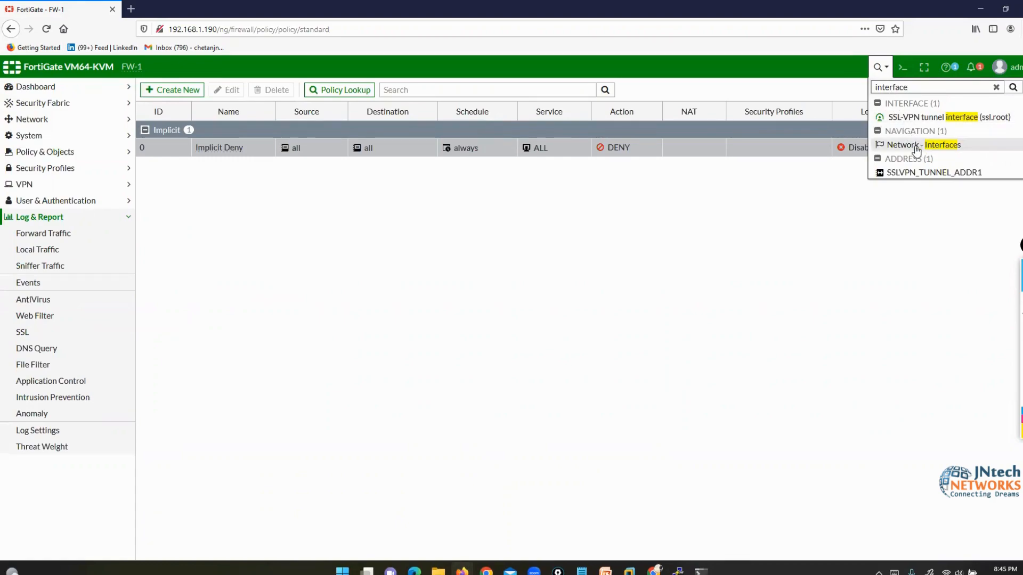
pyautogui.click(917, 149)
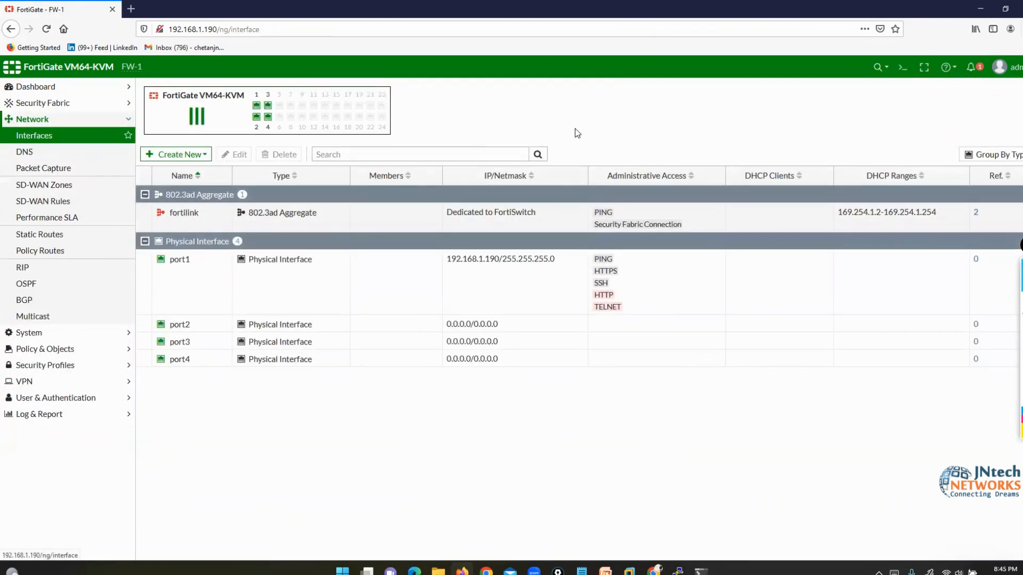
pyautogui.click(879, 68)
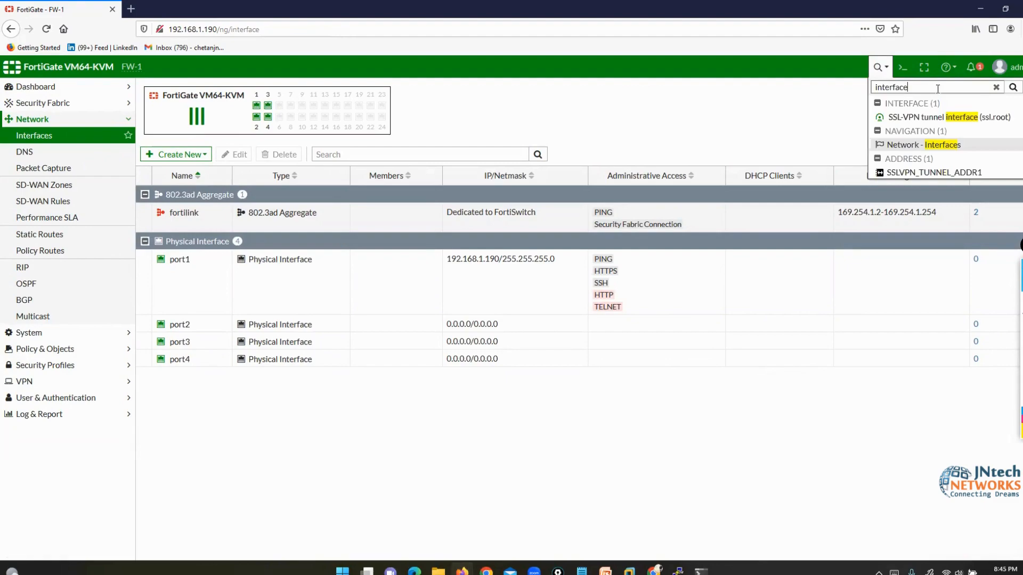
pyautogui.click(995, 87)
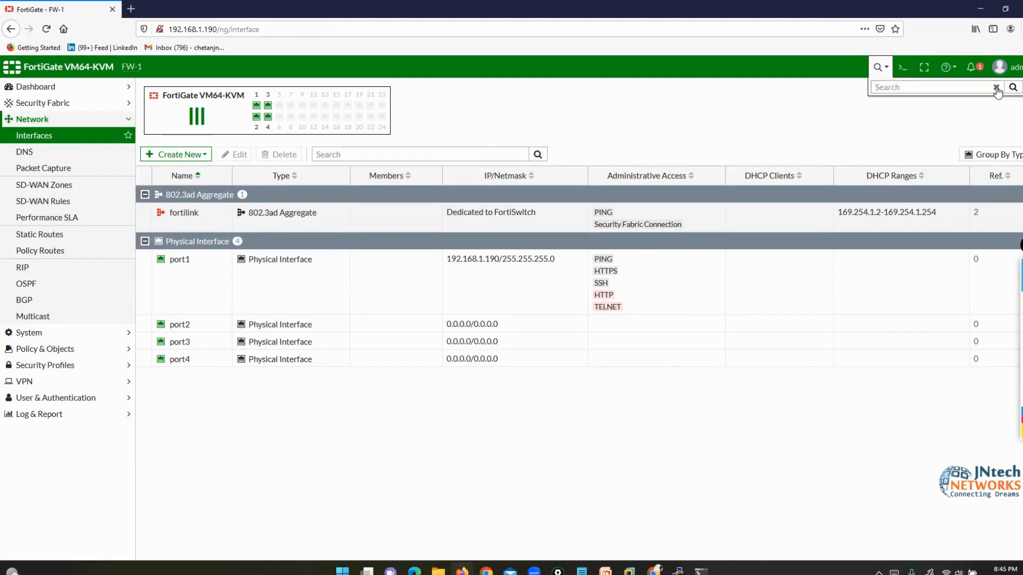
pyautogui.click(830, 154)
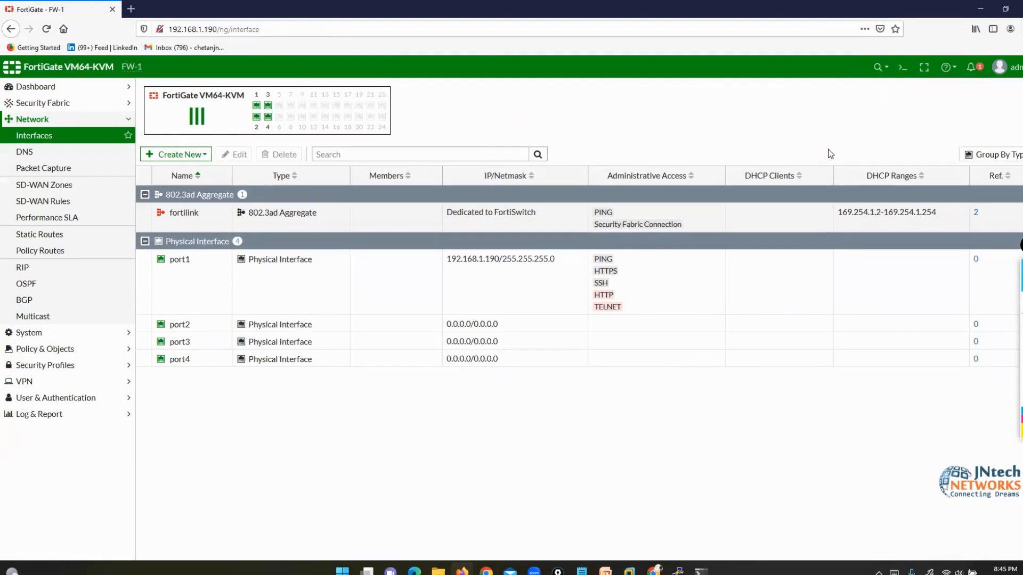
# - Open the CLI console, move the PuTTY Fortinet terminal further left, and return to FortiGate
pyautogui.click(905, 70)
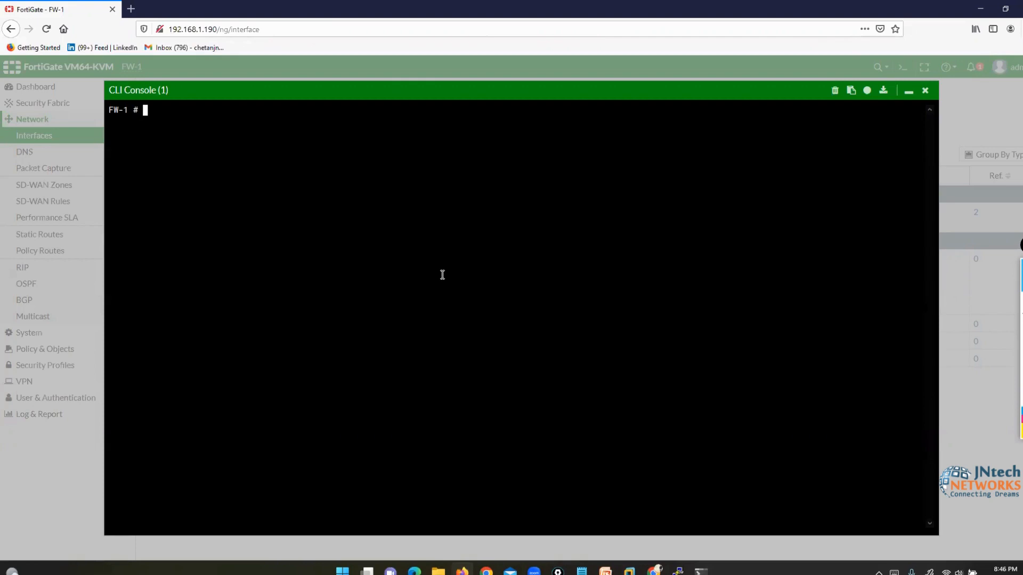
pyautogui.click(677, 571)
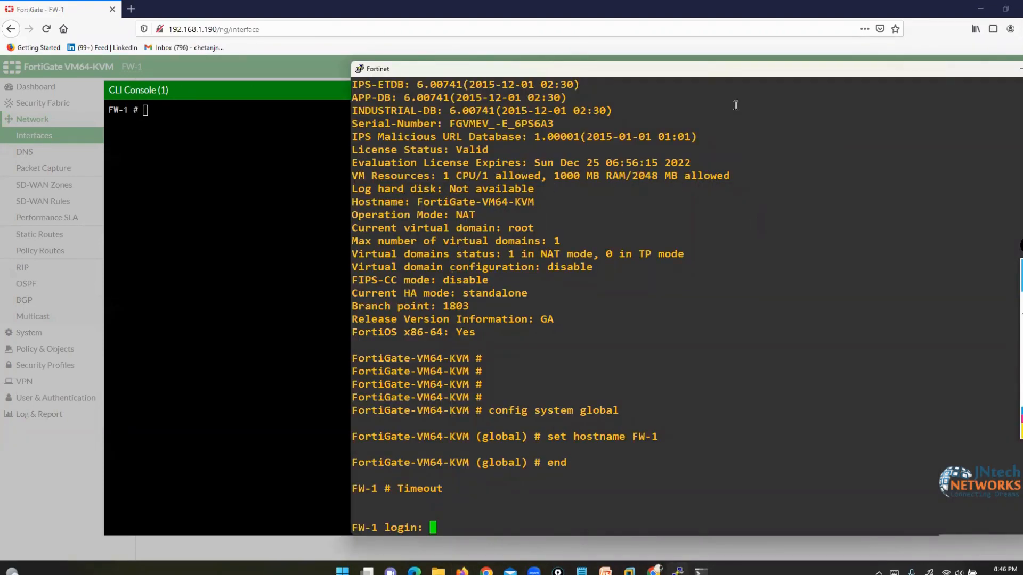
pyautogui.moveTo(698, 74); pyautogui.dragTo(541, 72)
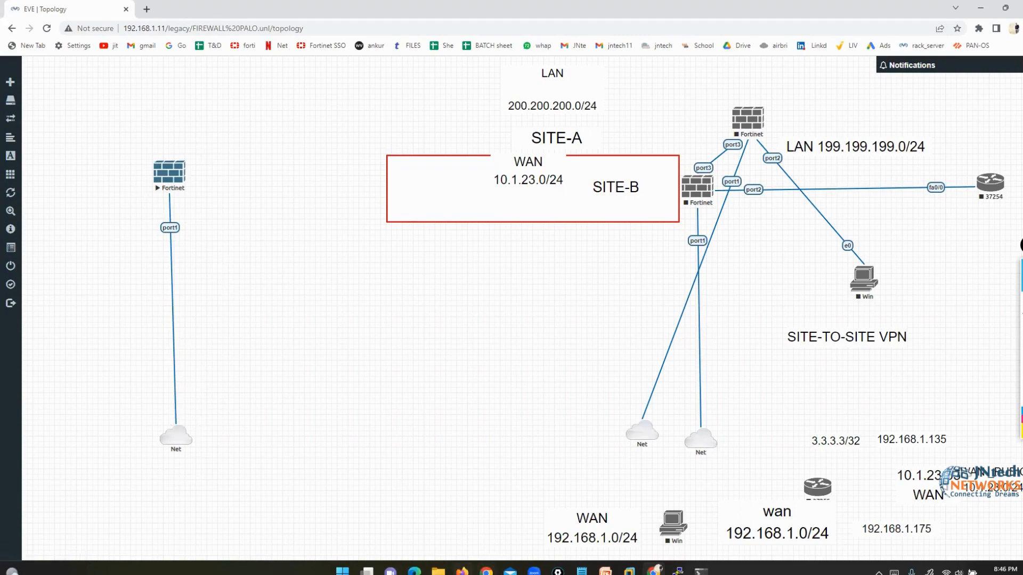
pyautogui.click(462, 571)
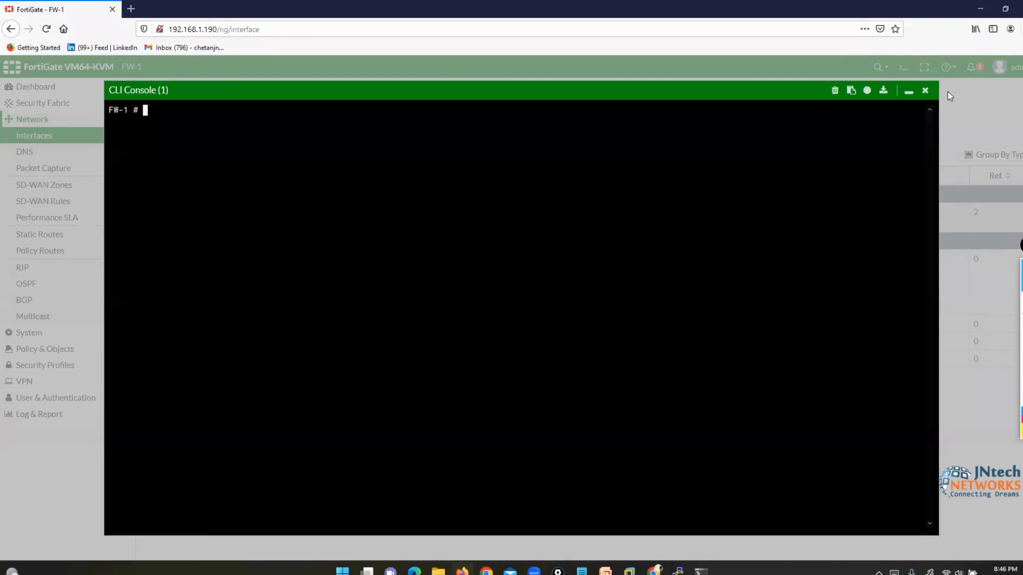
# - Run 'show system interface' in a fresh CLI console session, then close the console
pyautogui.click(925, 91)
pyautogui.click(903, 67)
pyautogui.press('Return')
pyautogui.press('Return')
pyautogui.write('show system interface')
pyautogui.press('Return')
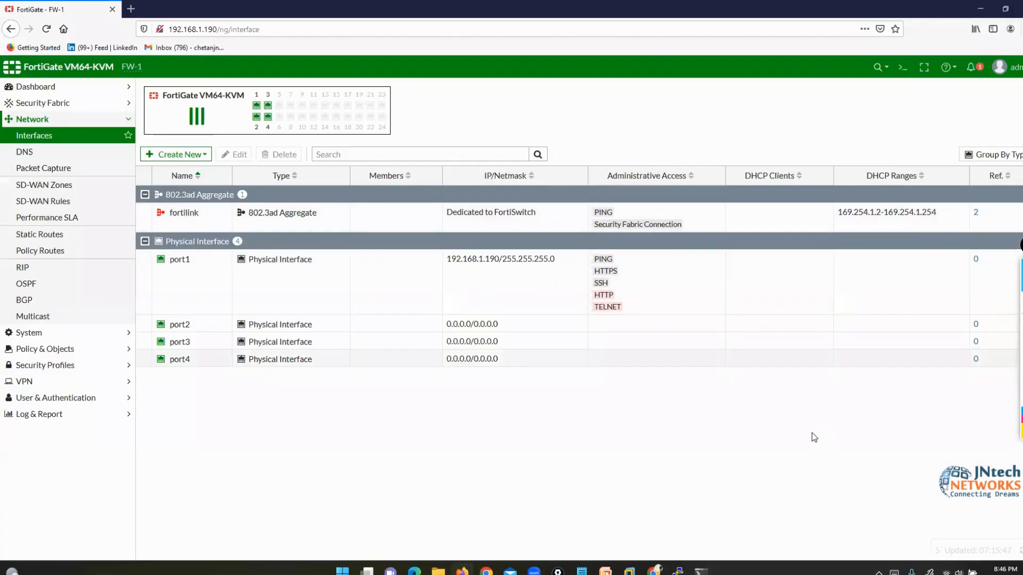
pyautogui.click(924, 91)
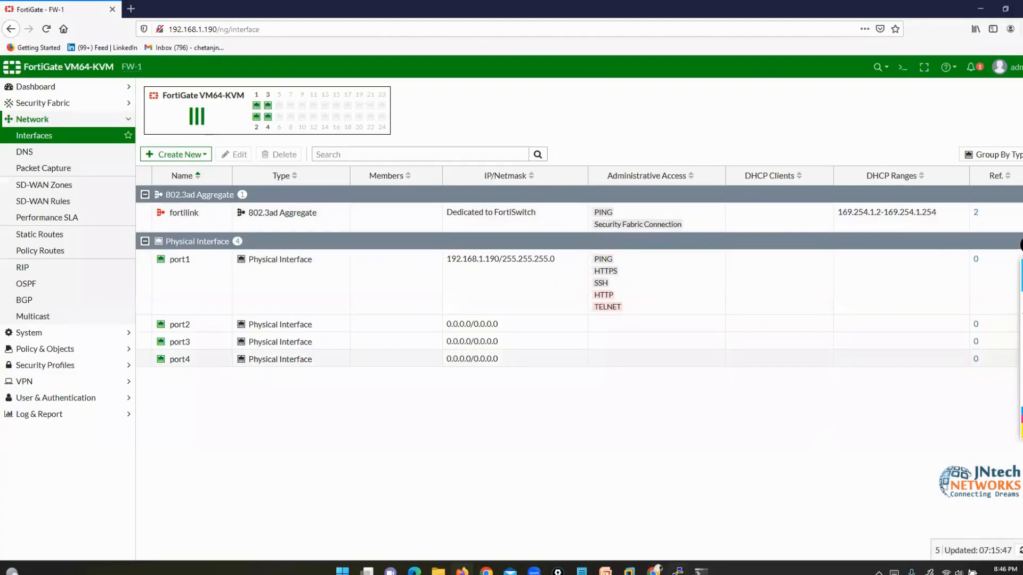
# - Minimise the PuTTY terminal with its session kept open, then reopen and close the CLI console
pyautogui.click(677, 572)
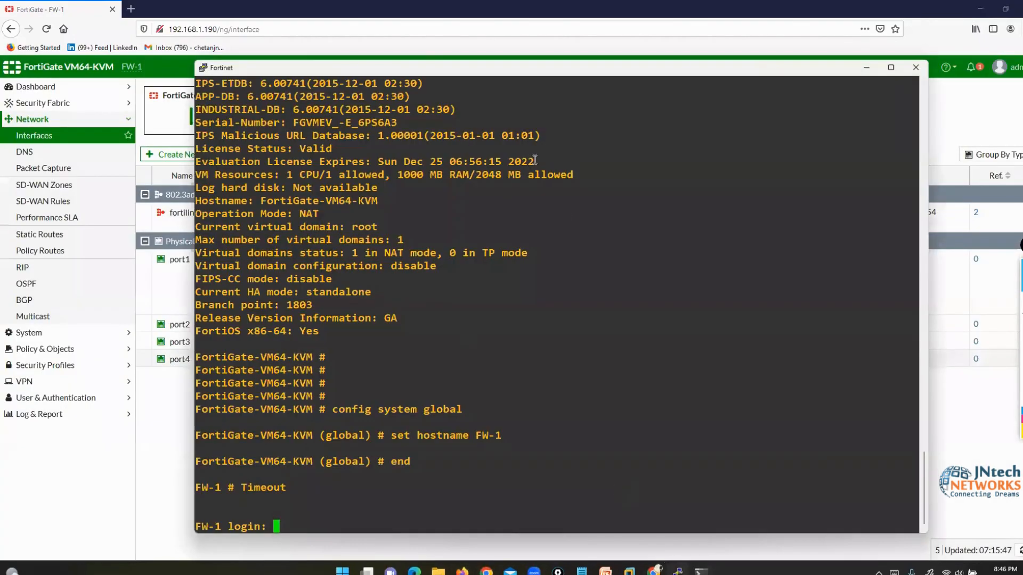
pyautogui.click(916, 67)
pyautogui.click(582, 324)
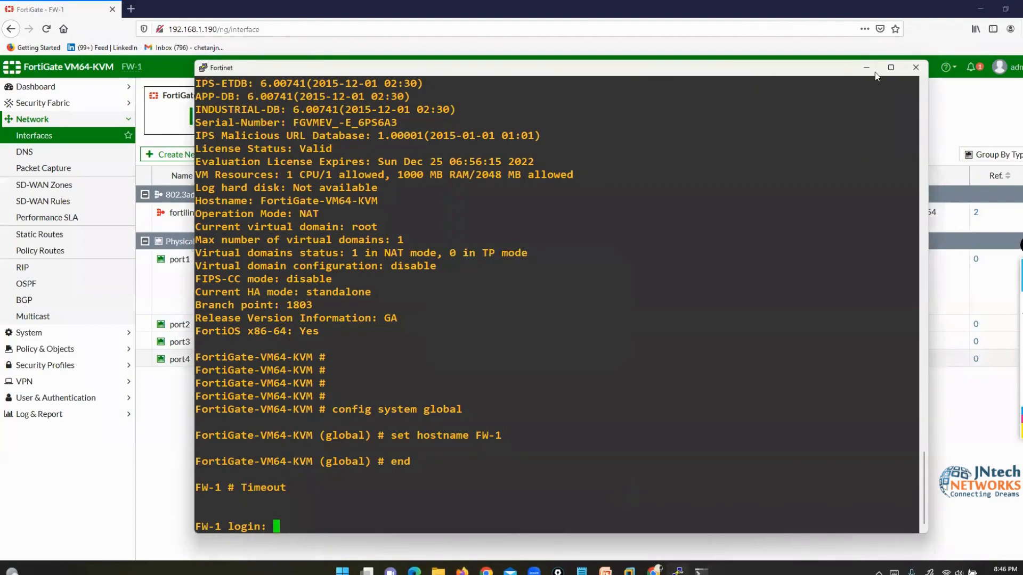
pyautogui.click(867, 67)
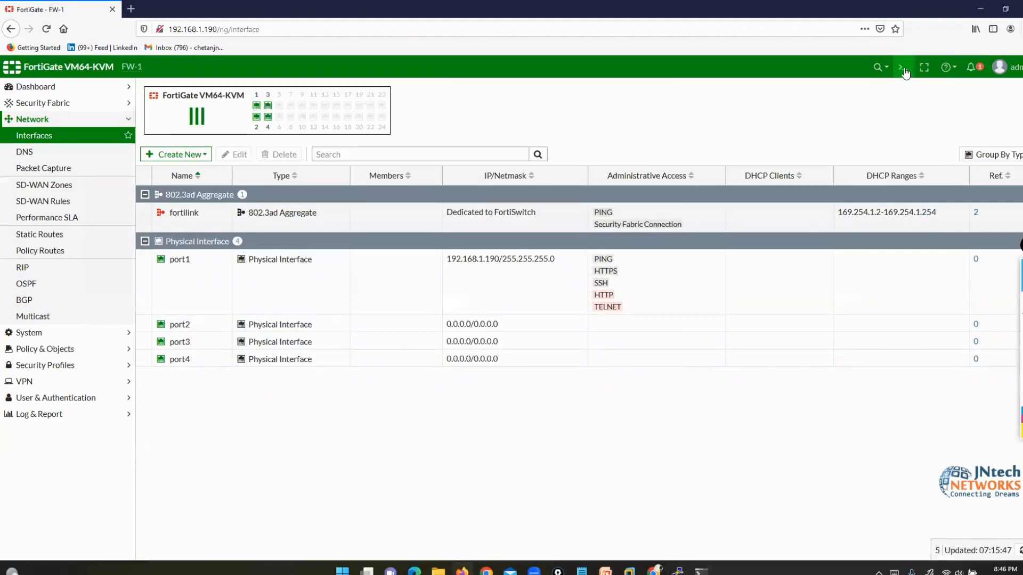
pyautogui.click(903, 67)
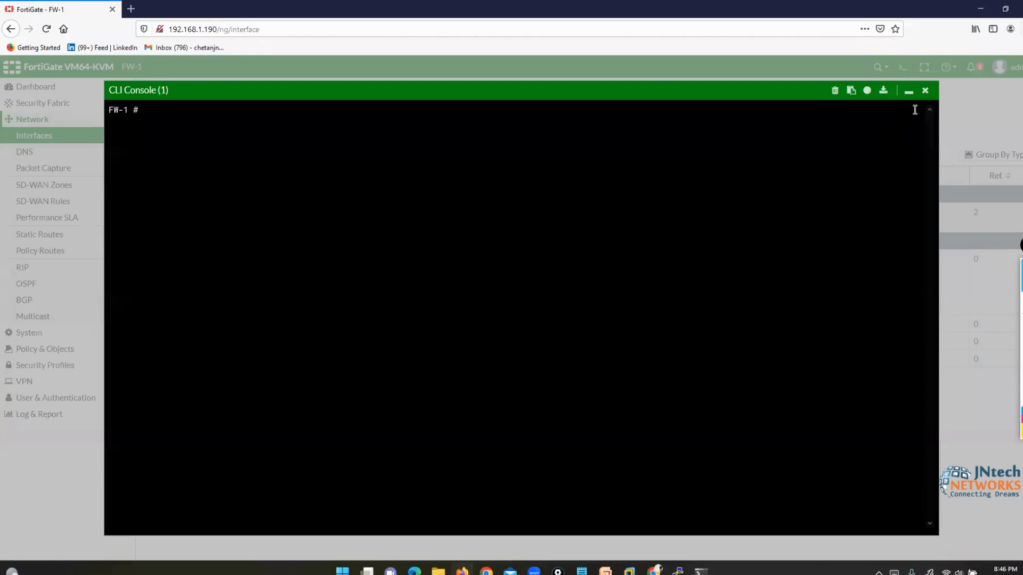
pyautogui.click(924, 91)
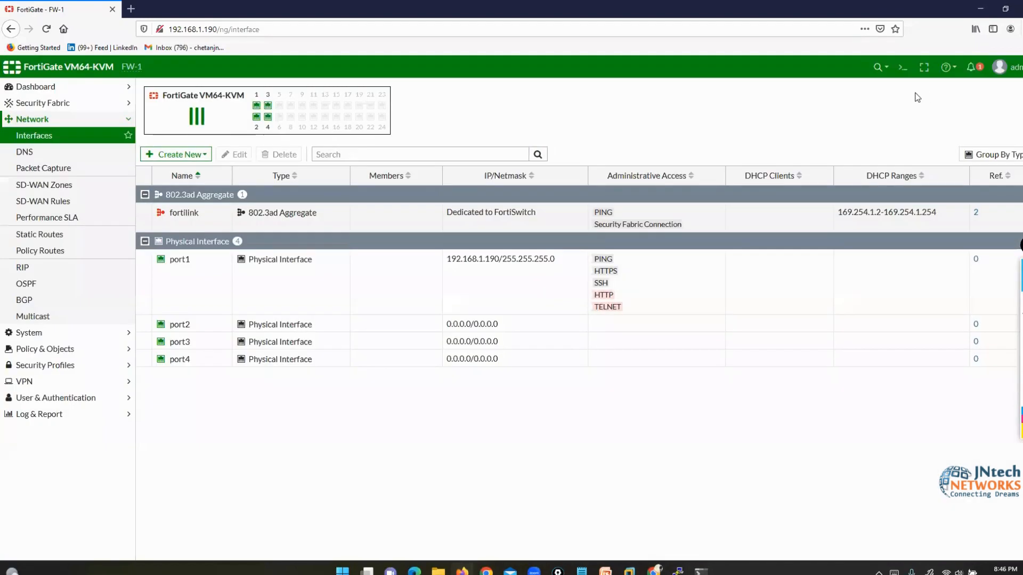
# - Toggle the Interfaces page into full screen and back, then choose Online Help from the help menu
pyautogui.click(924, 67)
pyautogui.moveTo(4, 281)
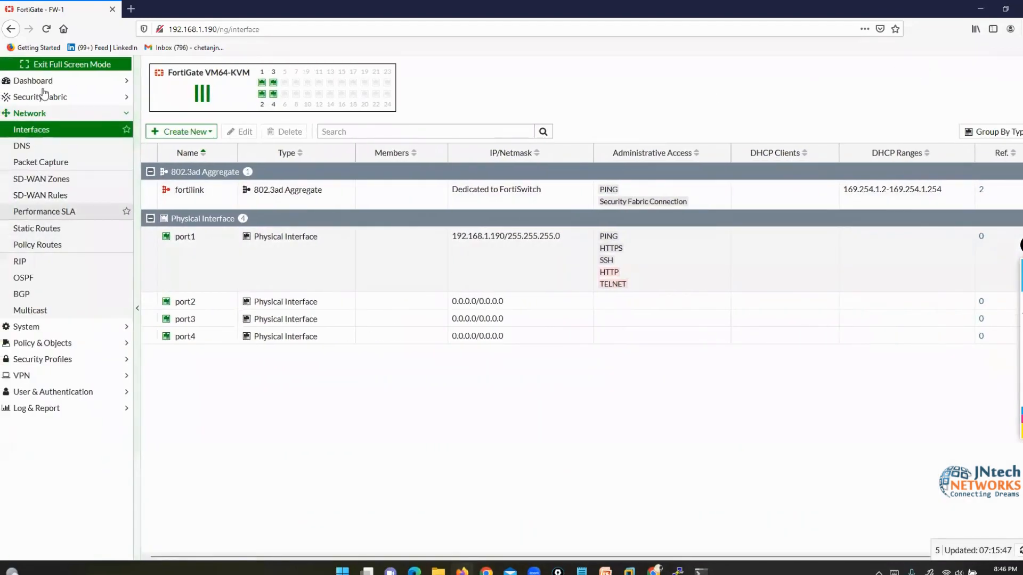
pyautogui.click(51, 60)
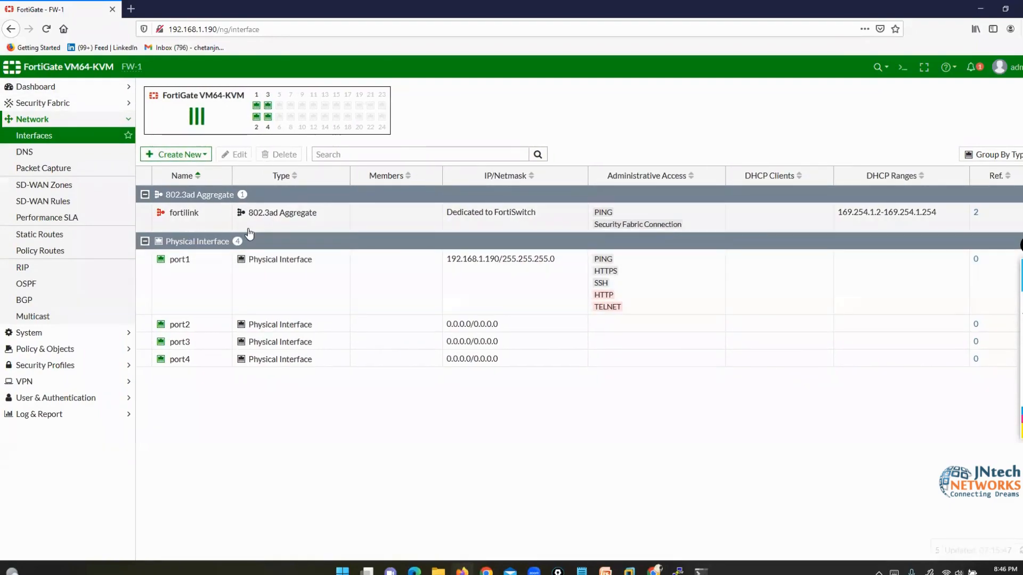
pyautogui.click(956, 70)
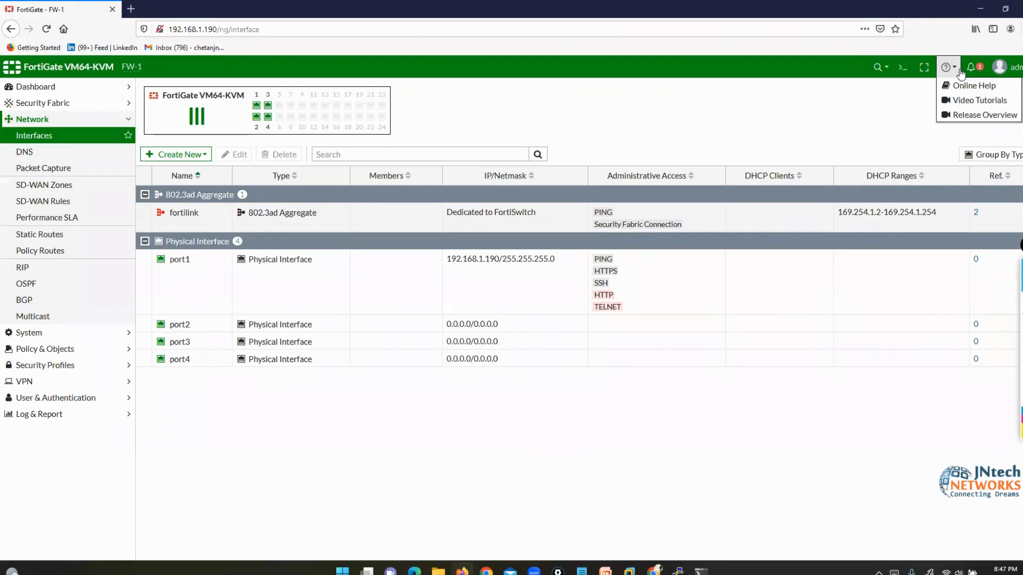
pyautogui.click(962, 87)
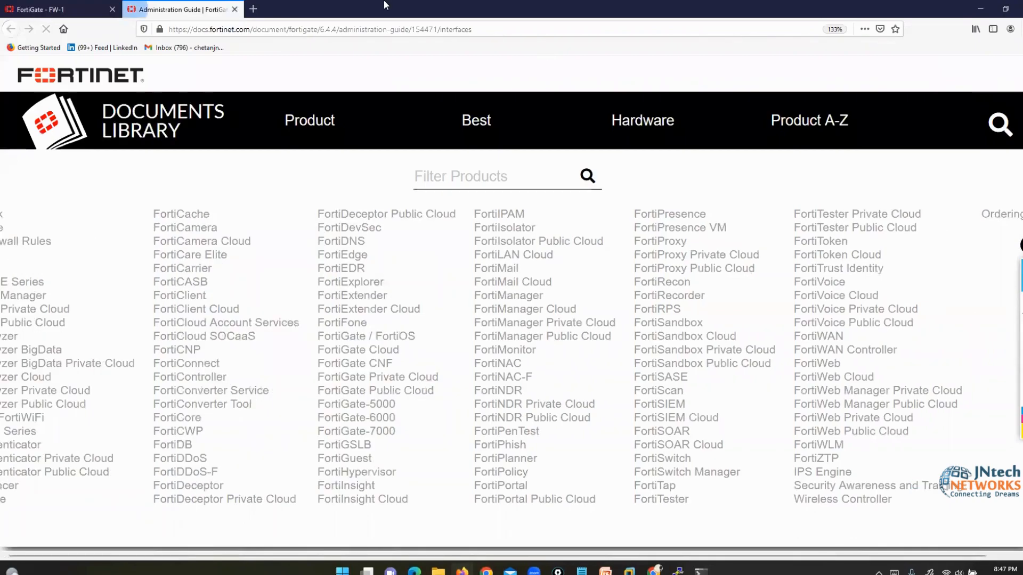
# - Highlight the Documents Library title and FortiOS 6.4.4 version text, then clear the highlights
pyautogui.click(996, 300)
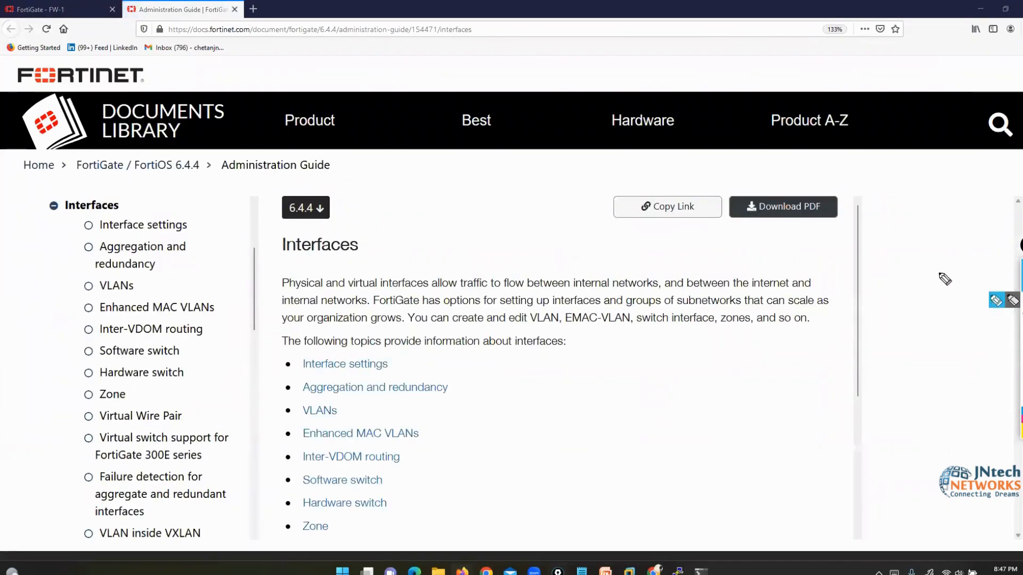
pyautogui.moveTo(191, 96)
pyautogui.mouseDown()
pyautogui.moveTo(135, 90)
pyautogui.moveTo(91, 110)
pyautogui.moveTo(109, 149)
pyautogui.moveTo(189, 155)
pyautogui.moveTo(236, 122)
pyautogui.moveTo(205, 92)
pyautogui.moveTo(179, 93)
pyautogui.mouseUp()
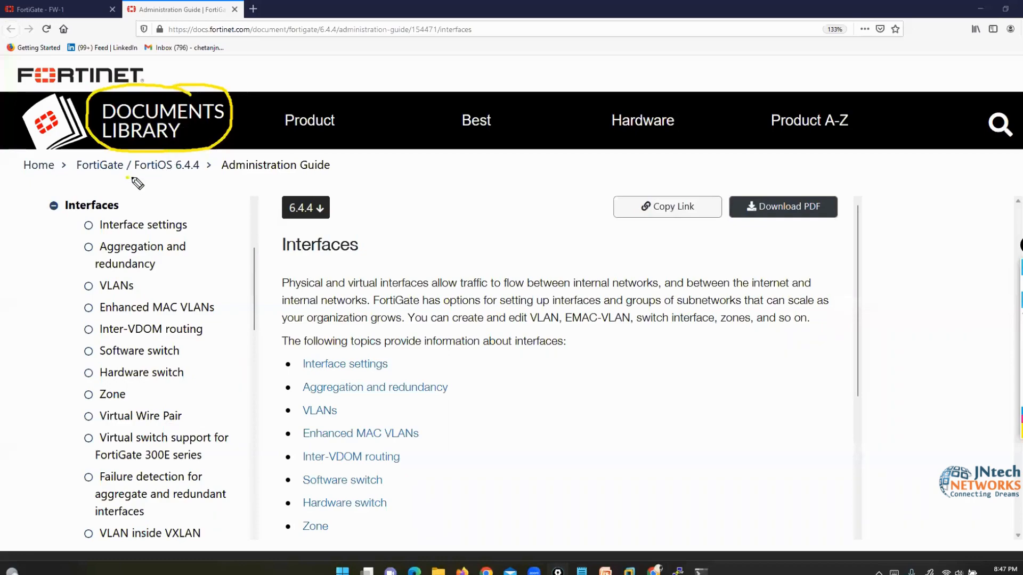
pyautogui.moveTo(132, 179)
pyautogui.mouseDown()
pyautogui.moveTo(201, 178)
pyautogui.moveTo(205, 158)
pyautogui.moveTo(160, 155)
pyautogui.moveTo(130, 178)
pyautogui.mouseUp()
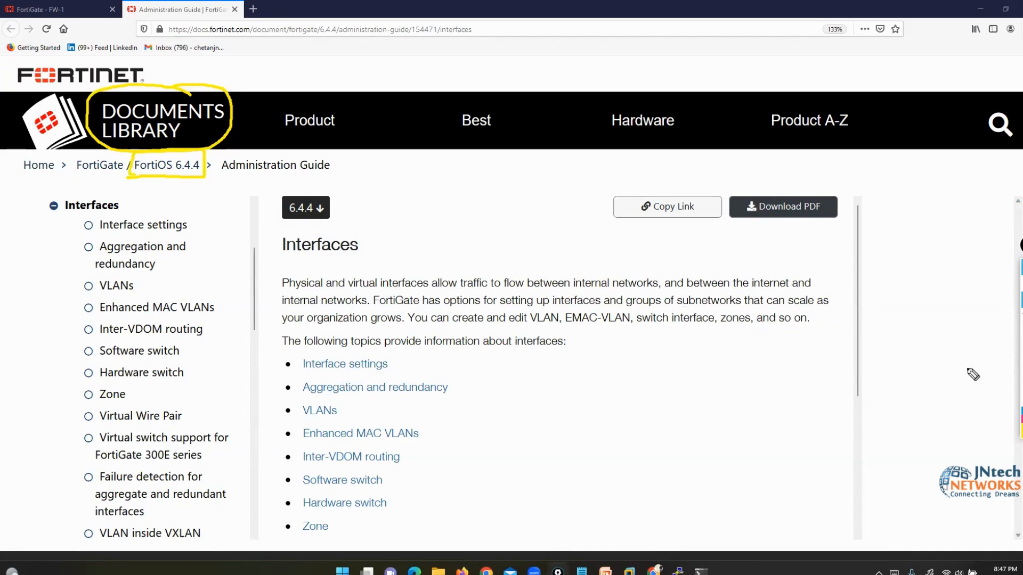
pyautogui.click(1021, 316)
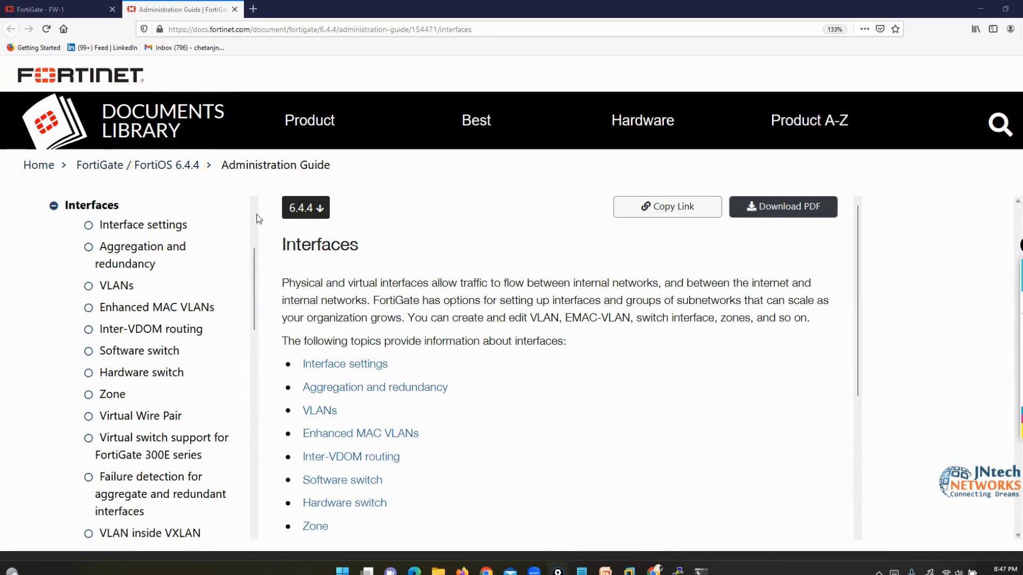
# - Open the FortiGate product documentation and switch it to version 6.2 from the legacy list
pyautogui.click(90, 171)
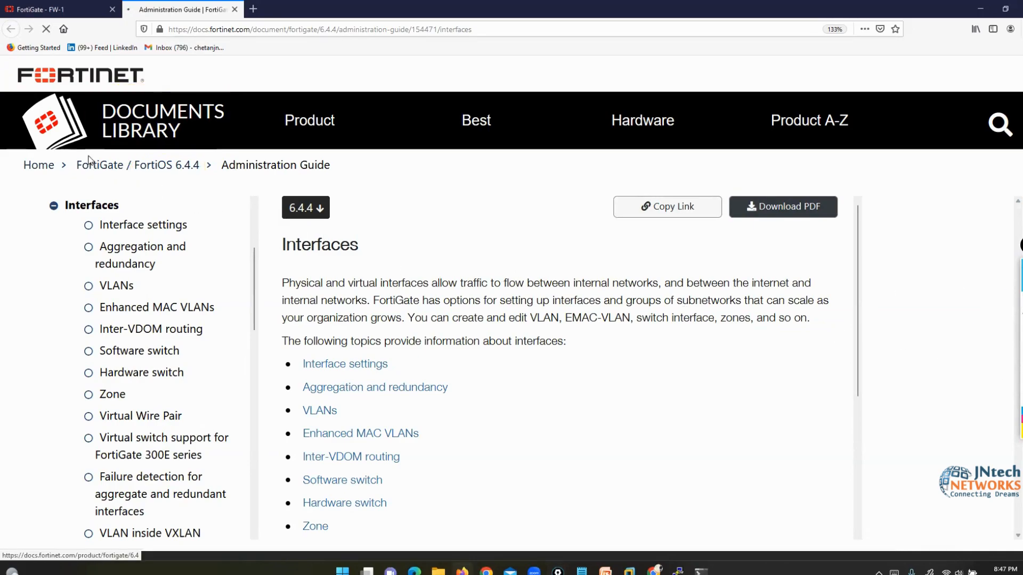
pyautogui.scroll(-2, 362, 257)
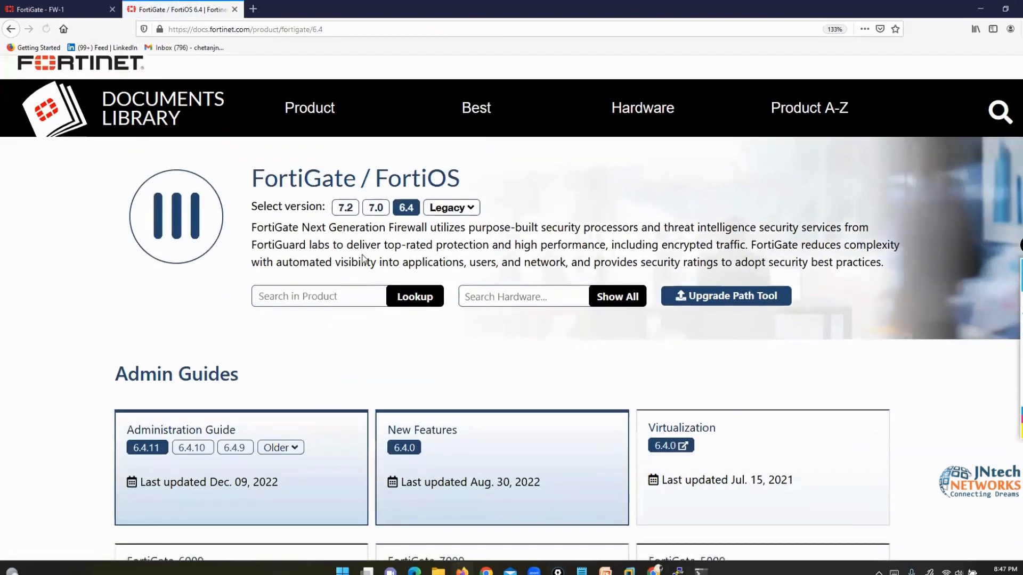
pyautogui.scroll(1, 363, 257)
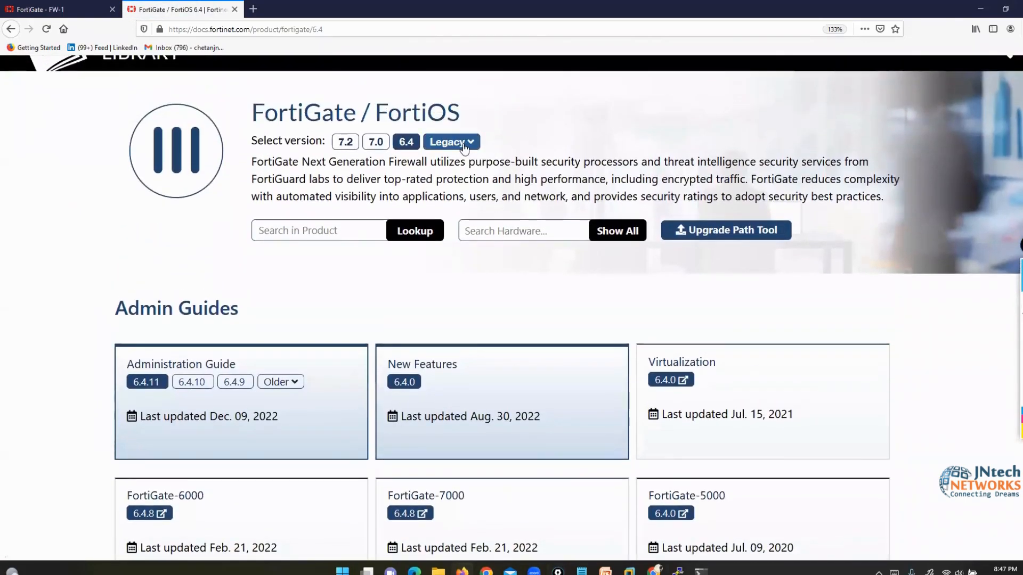
pyautogui.click(451, 141)
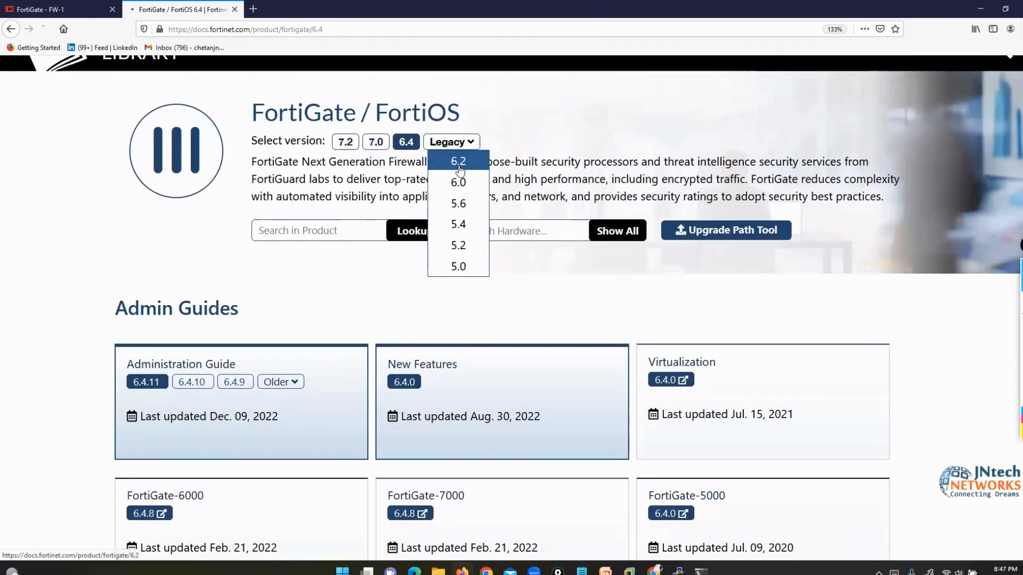
pyautogui.click(458, 162)
# - Switch the documentation to version 7.0, then return to the FortiGate FW-1 tab
pyautogui.scroll(-4, 327, 341)
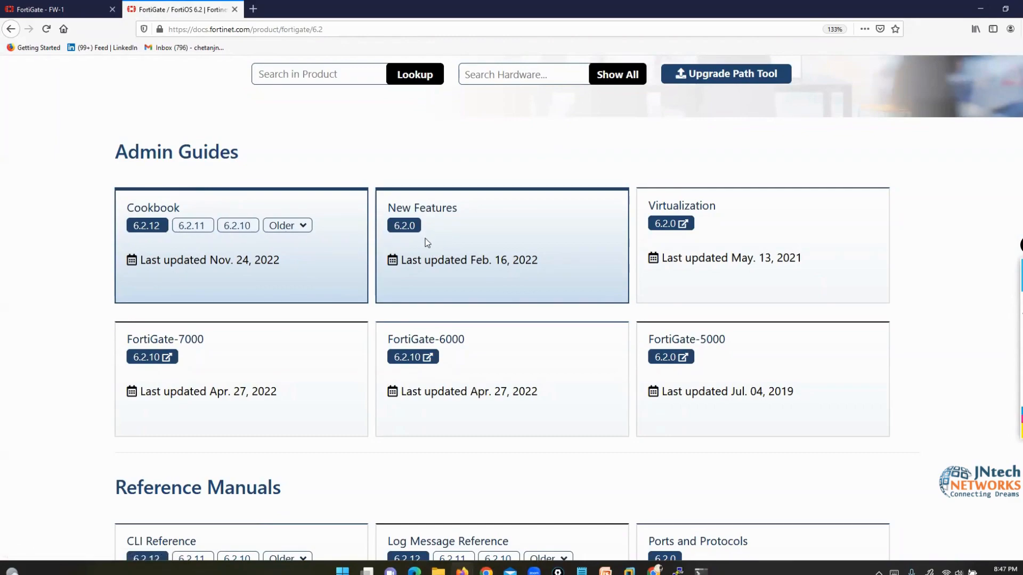
pyautogui.scroll(3, 493, 245)
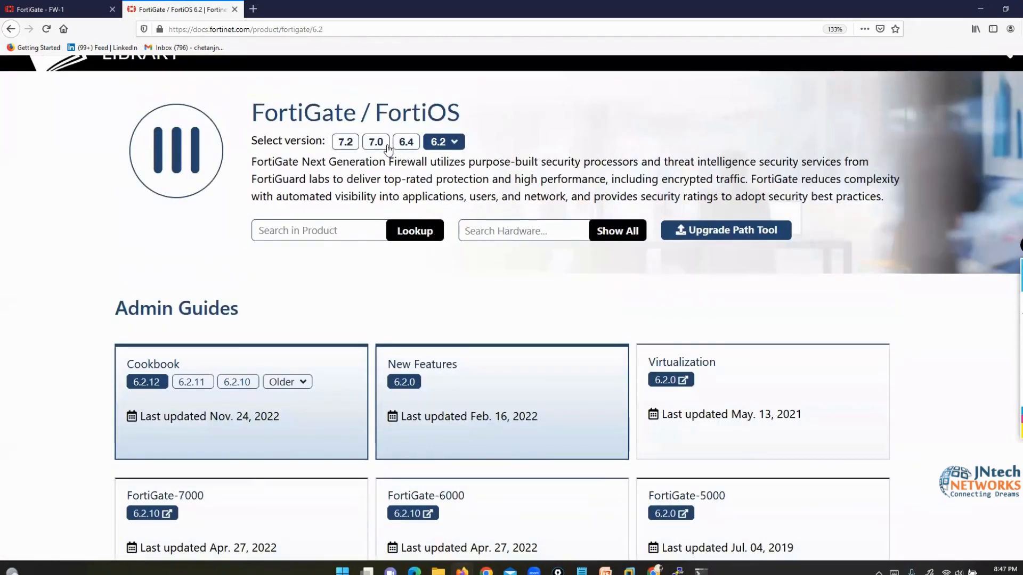
pyautogui.click(376, 143)
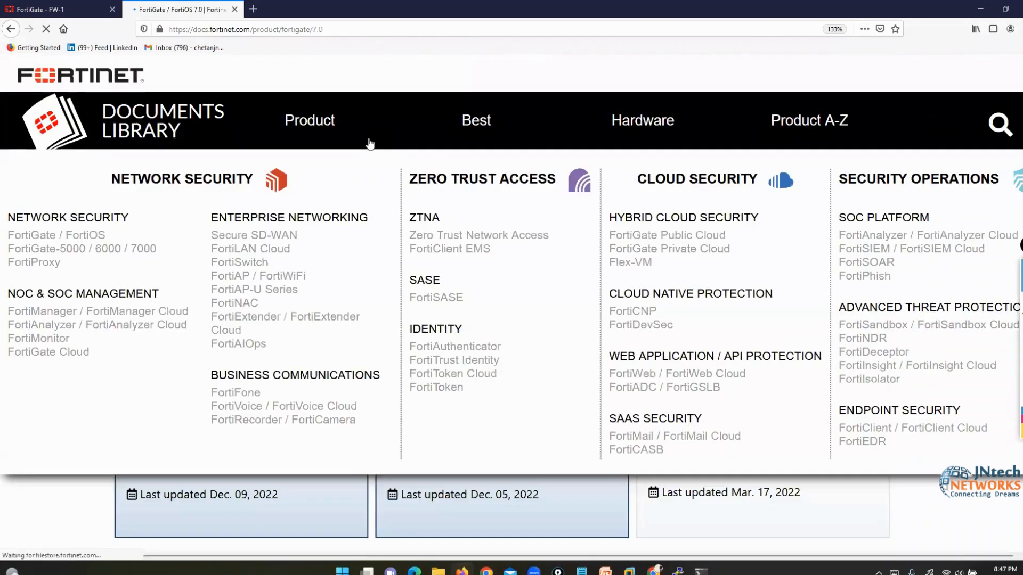
pyautogui.scroll(-4, 311, 309)
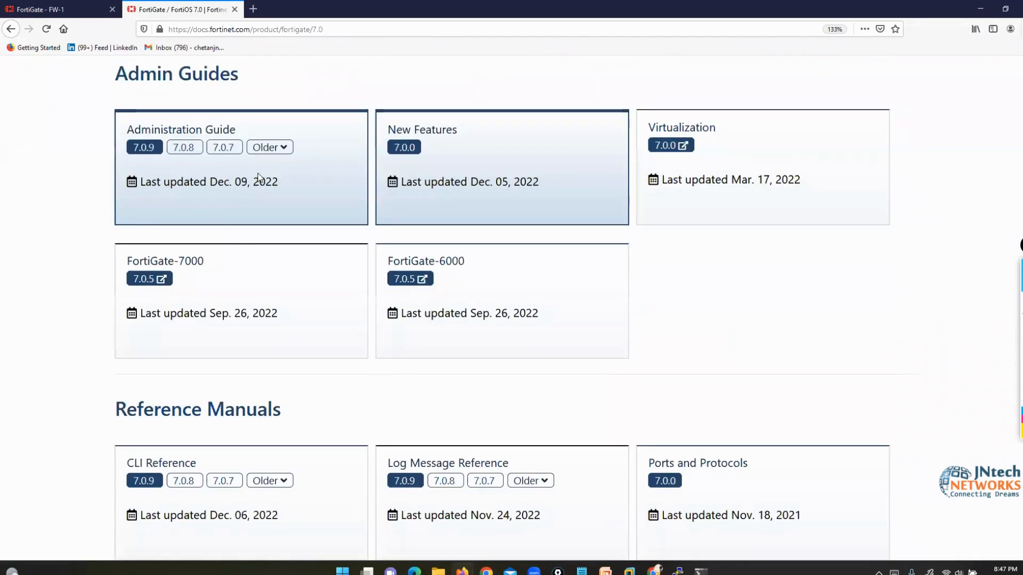
pyautogui.click(37, 9)
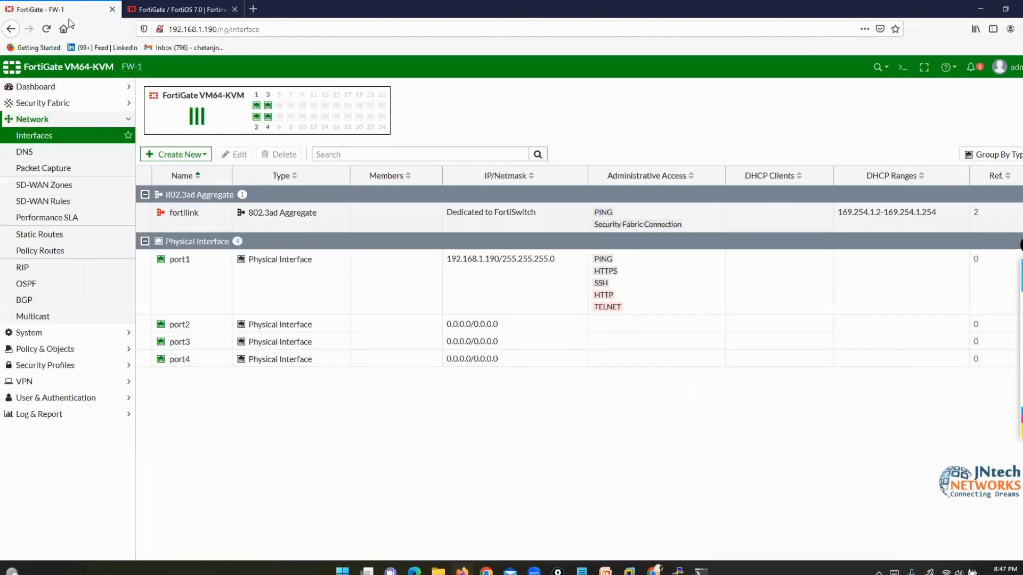
# - Review the help options and the FortiGuard and license notifications, then close the notifications
pyautogui.click(948, 67)
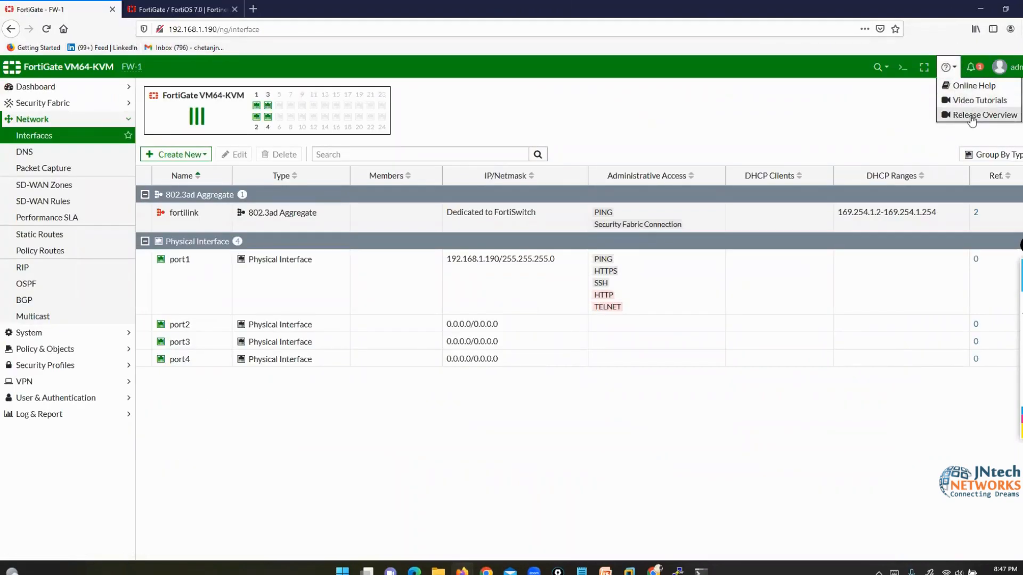
pyautogui.click(972, 69)
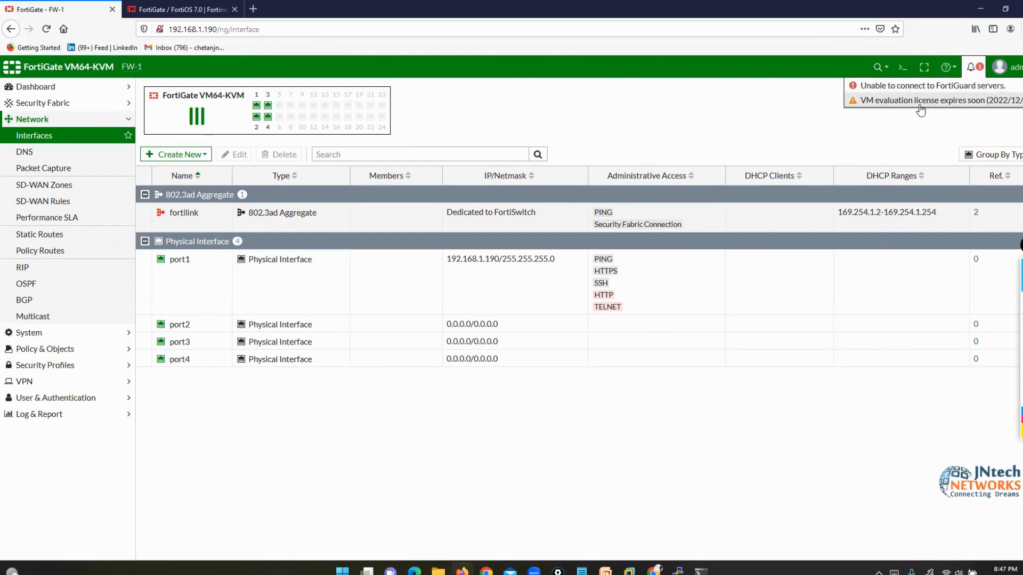
pyautogui.click(869, 134)
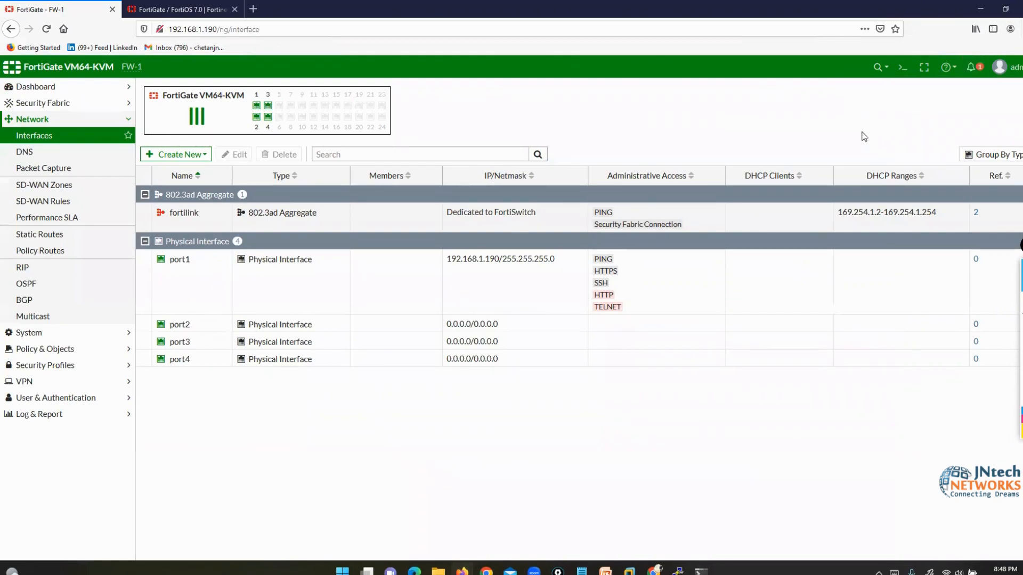
# - Mark the admin account and firmware v6.4.4 build1803, then show the System reboot/shutdown/firmware options
pyautogui.click(1015, 78)
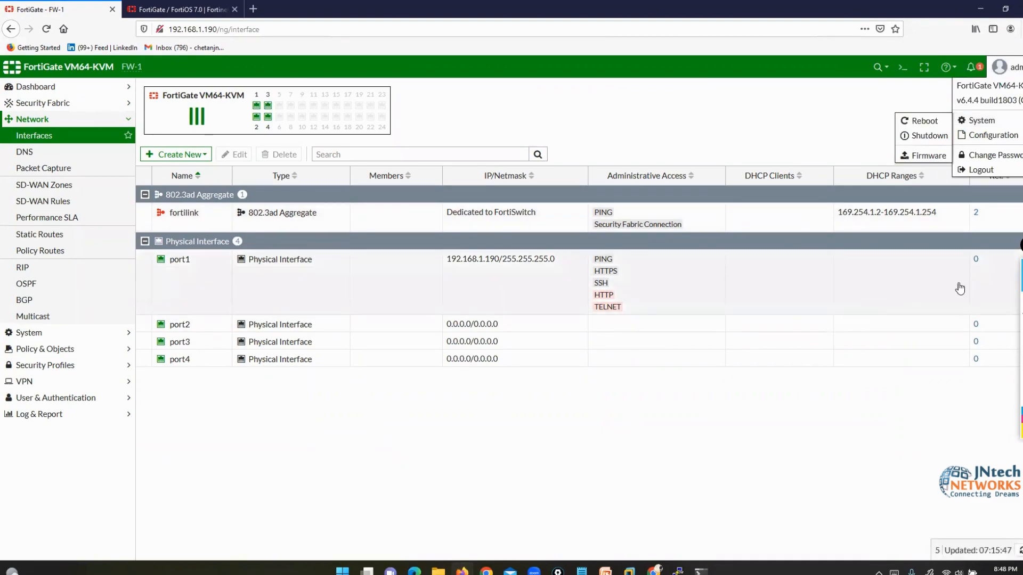
pyautogui.click(994, 304)
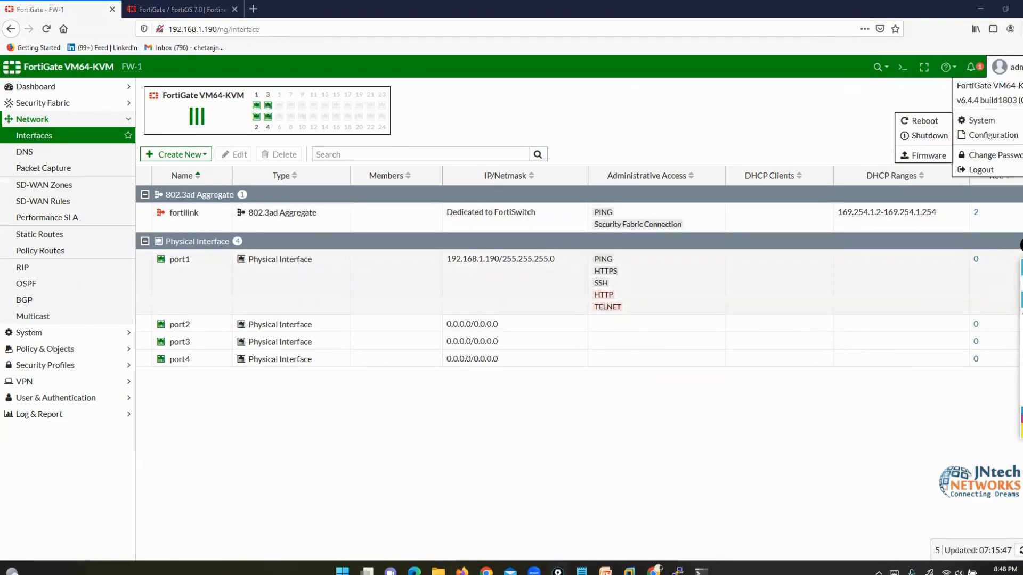
pyautogui.moveTo(994, 49)
pyautogui.mouseDown()
pyautogui.moveTo(996, 70)
pyautogui.moveTo(978, 93)
pyautogui.moveTo(1021, 94)
pyautogui.mouseUp()
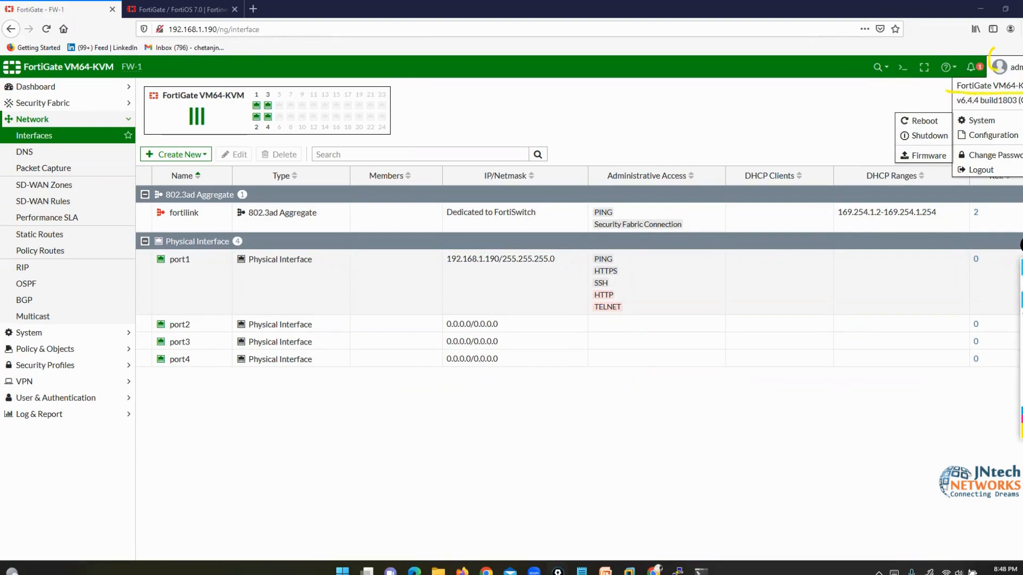
pyautogui.moveTo(947, 105); pyautogui.dragTo(1006, 108)
pyautogui.click(1022, 366)
pyautogui.click(1022, 283)
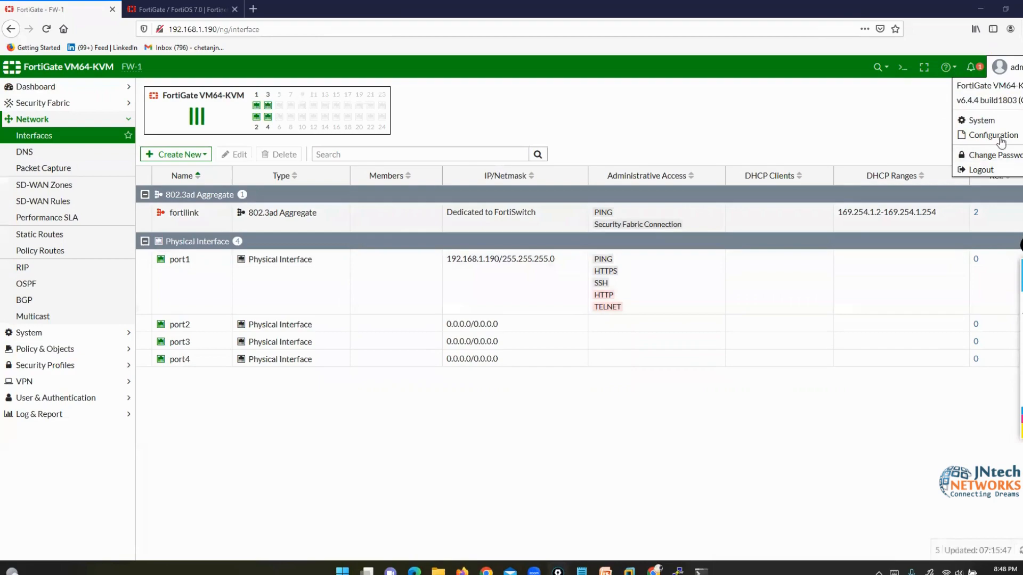
pyautogui.moveTo(979, 128)
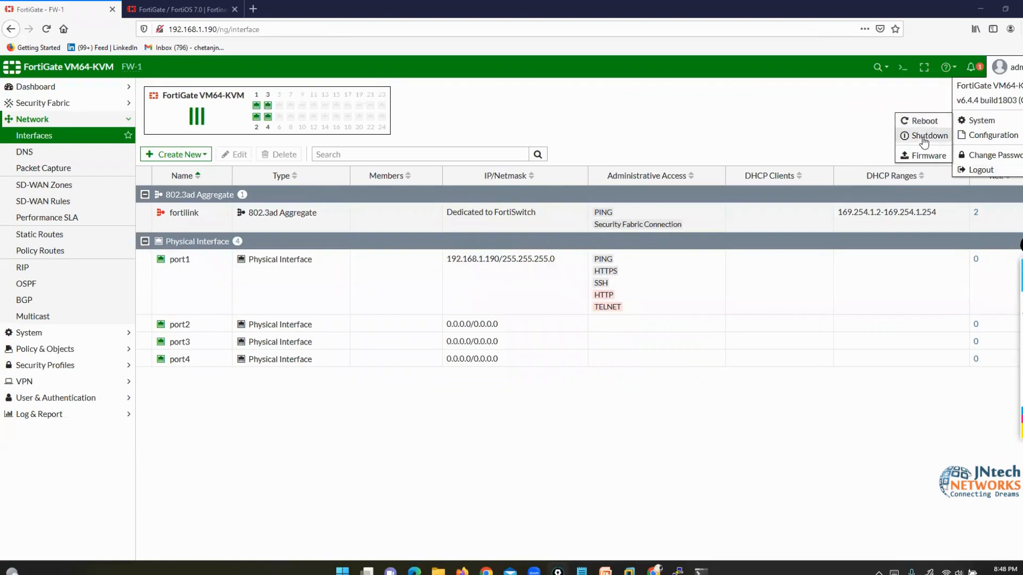
# - Log in to the FW-1 console as admin, type and erase execute reboot/shutdown, then close it
pyautogui.click(677, 569)
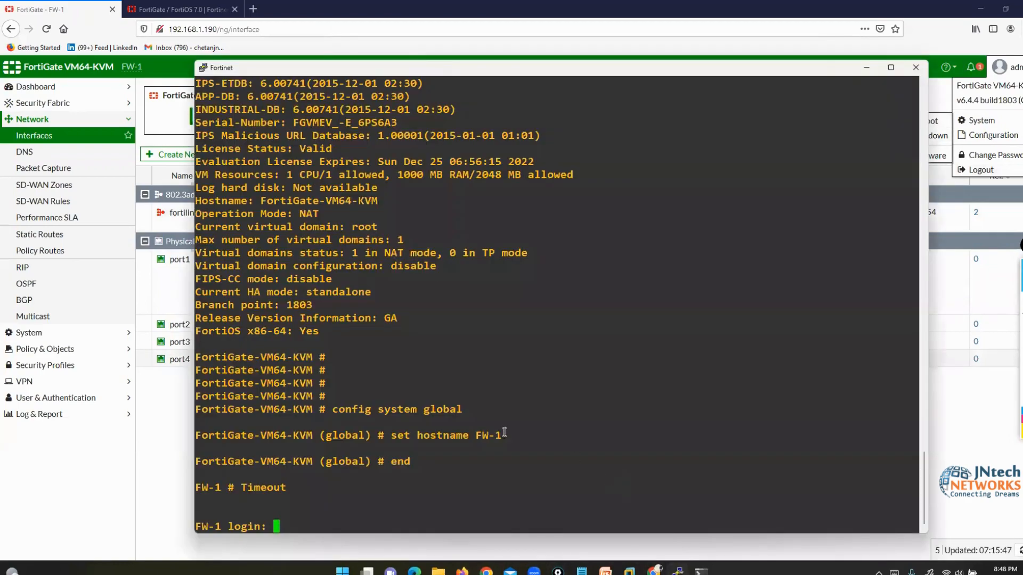
pyautogui.write('admin')
pyautogui.press('Return')
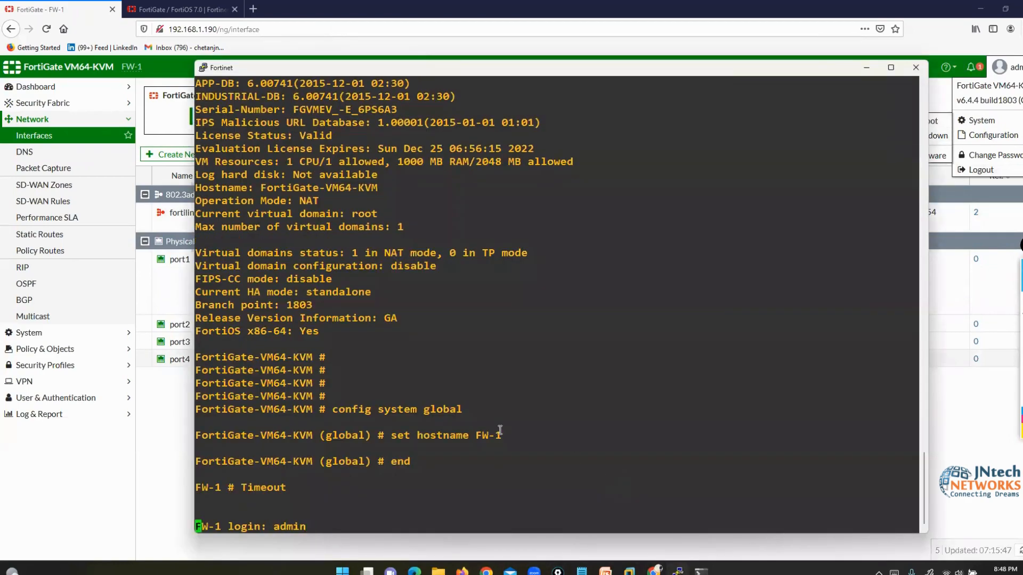
pyautogui.press('Return')
pyautogui.write('execute reboot')
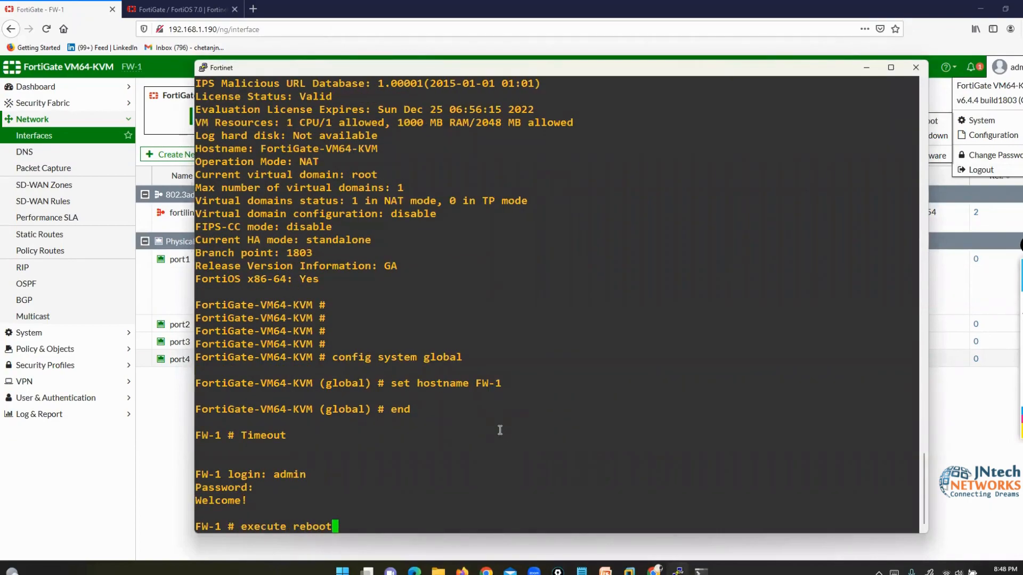
pyautogui.press('BackSpace')
pyautogui.press('BackSpace')
pyautogui.press('BackSpace')
pyautogui.press('BackSpace')
pyautogui.press('BackSpace')
pyautogui.press('BackSpace')
pyautogui.write('shutdown')
pyautogui.press('BackSpace')
pyautogui.press('BackSpace')
pyautogui.press('BackSpace')
pyautogui.press('BackSpace')
pyautogui.press('BackSpace')
pyautogui.press('BackSpace')
pyautogui.press('BackSpace')
pyautogui.press('BackSpace')
pyautogui.press('BackSpace')
pyautogui.press('BackSpace')
pyautogui.press('BackSpace')
pyautogui.press('BackSpace')
pyautogui.press('BackSpace')
pyautogui.press('BackSpace')
pyautogui.press('BackSpace')
pyautogui.press('BackSpace')
pyautogui.press('BackSpace')
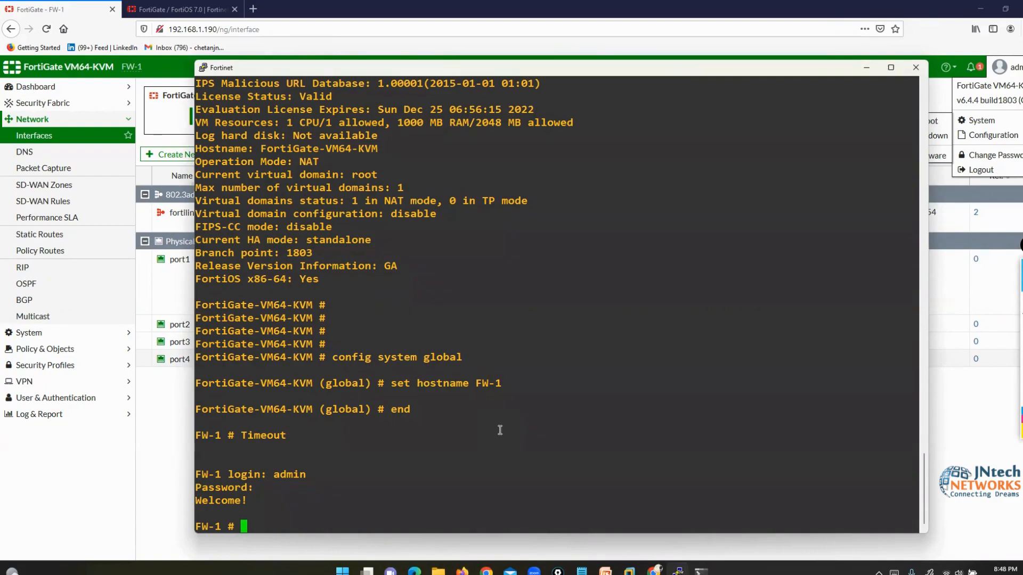
pyautogui.click(916, 67)
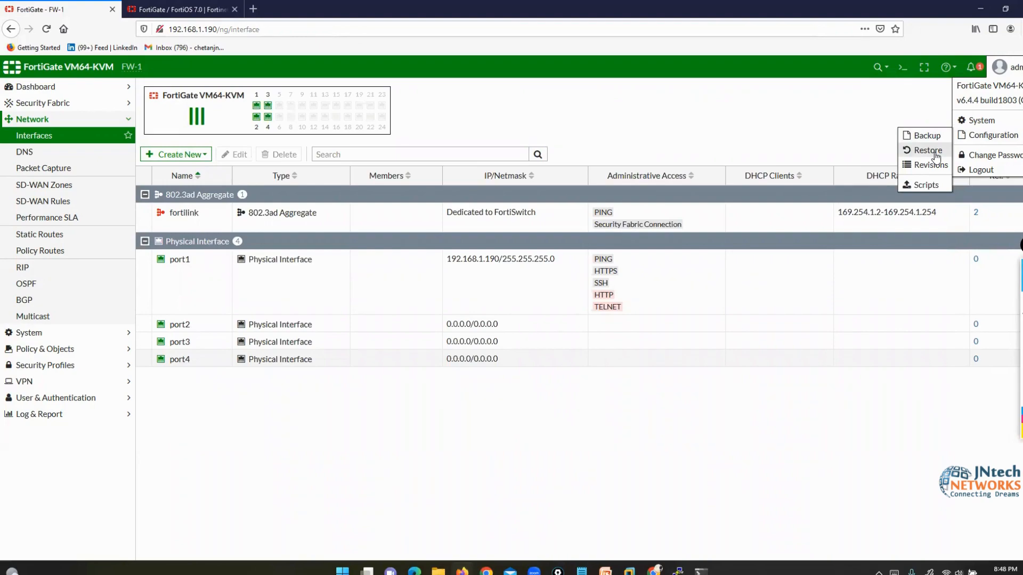
# - Back up the configuration to Local PC and open FW-1_6-4_1803_202212100719.conf in Word
pyautogui.click(925, 138)
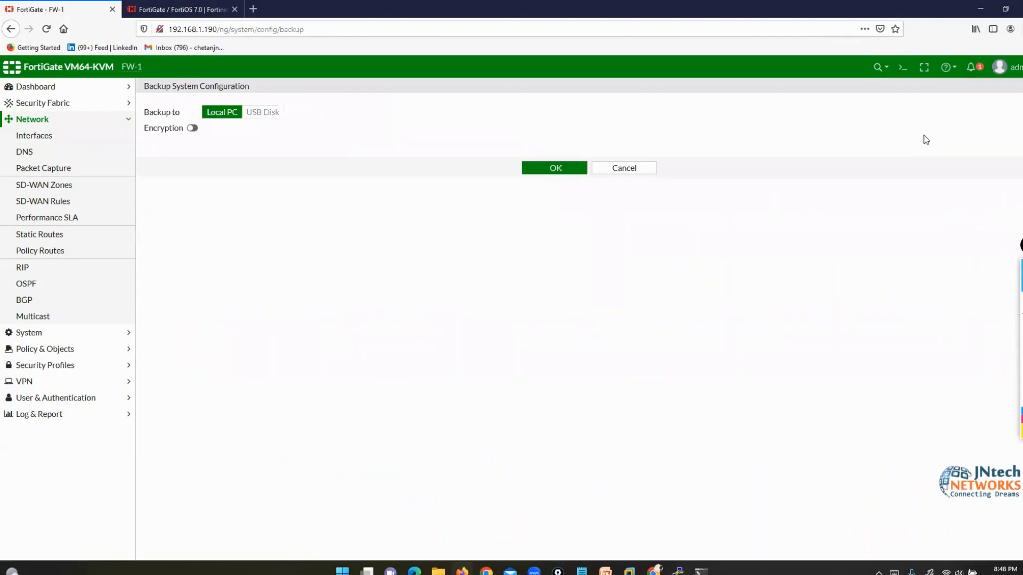
pyautogui.click(996, 300)
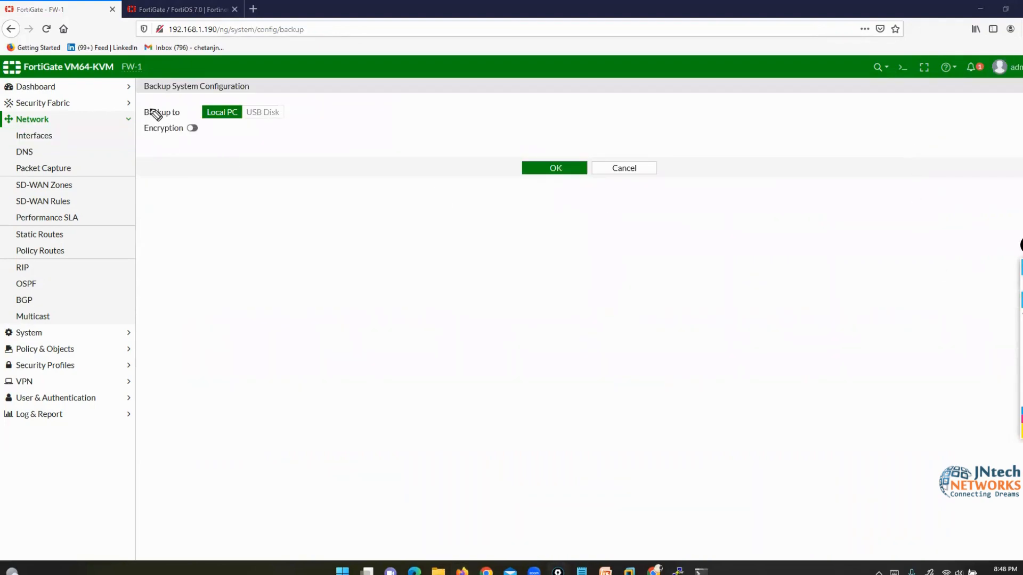
pyautogui.moveTo(228, 100)
pyautogui.mouseDown()
pyautogui.moveTo(246, 110)
pyautogui.moveTo(243, 121)
pyautogui.moveTo(193, 104)
pyautogui.moveTo(204, 120)
pyautogui.mouseUp()
pyautogui.click(555, 168)
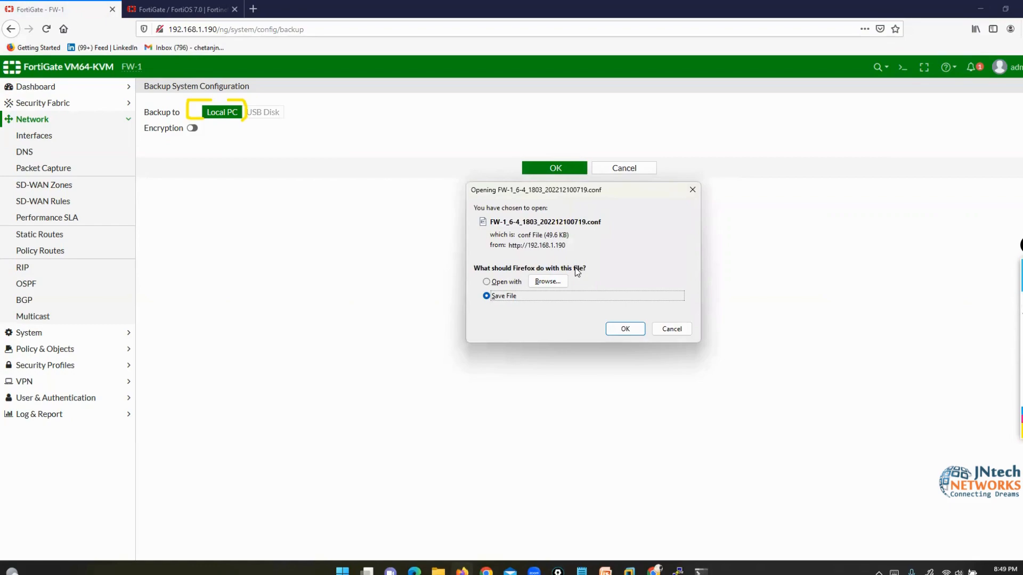
pyautogui.click(617, 329)
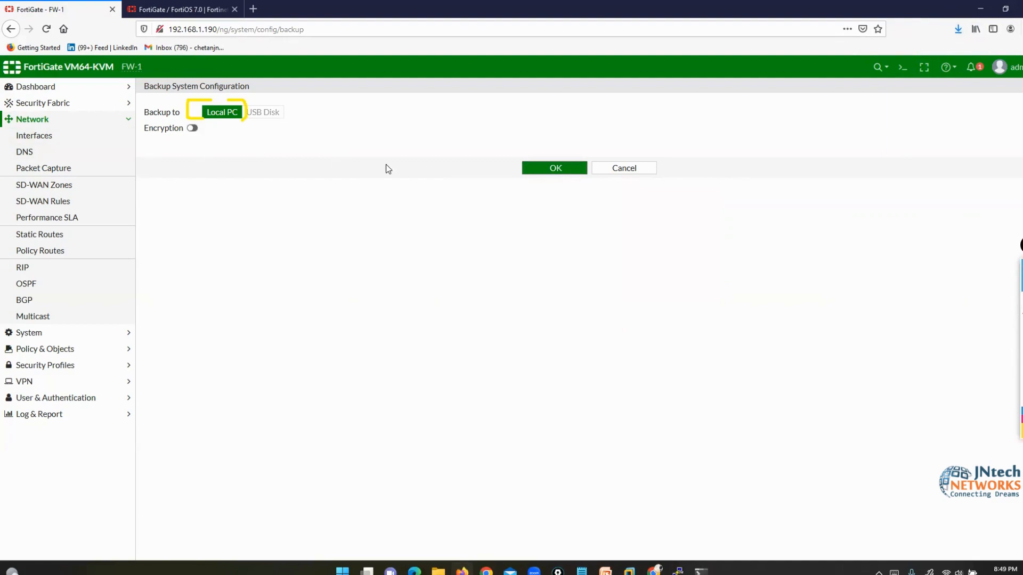
pyautogui.click(523, 170)
pyautogui.click(501, 282)
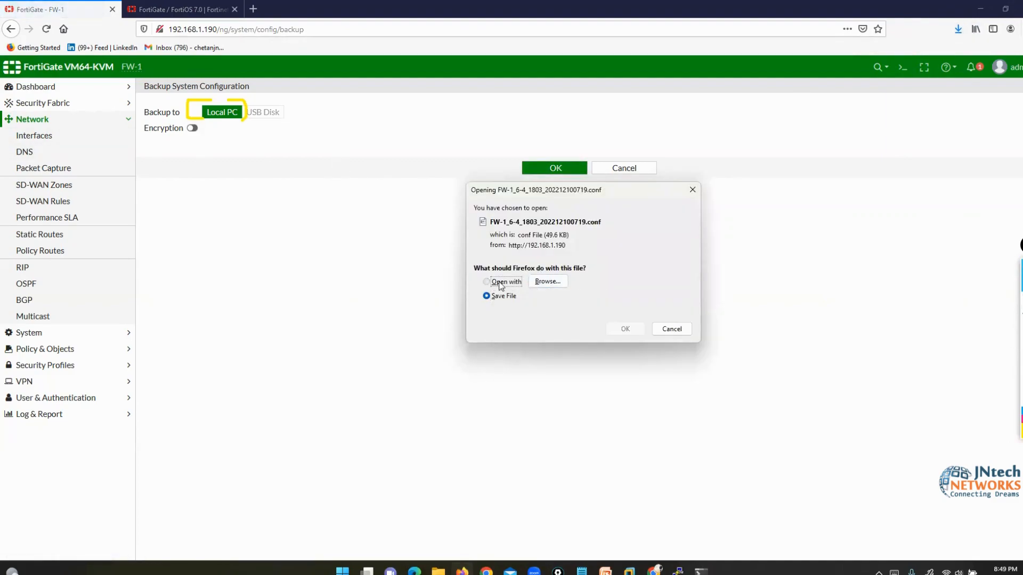
pyautogui.click(624, 330)
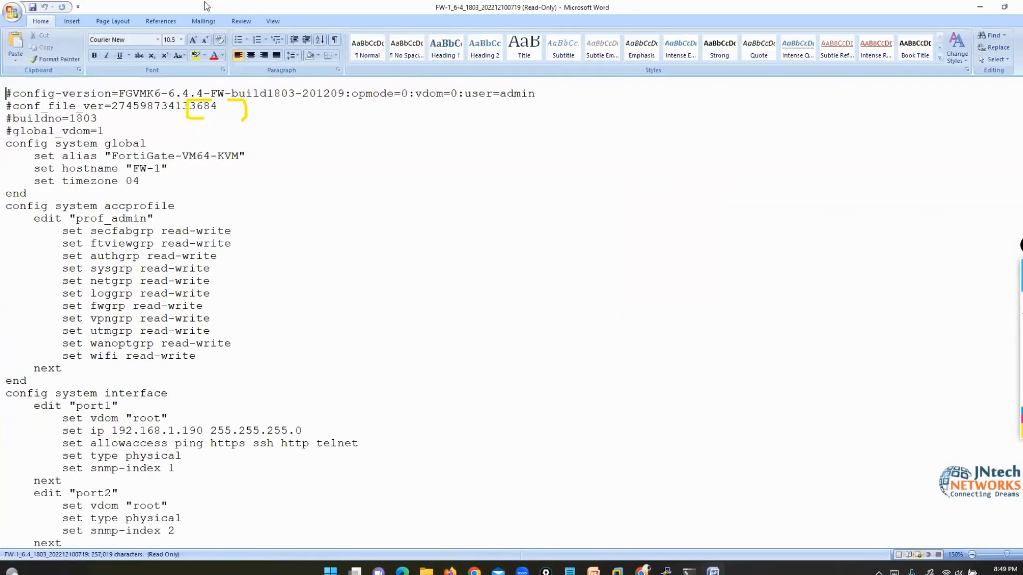
# - Restore Word to a smaller window, nudge it right, and scroll through the virtual-wan and VPN widget entries
pyautogui.doubleClick(197, 4)
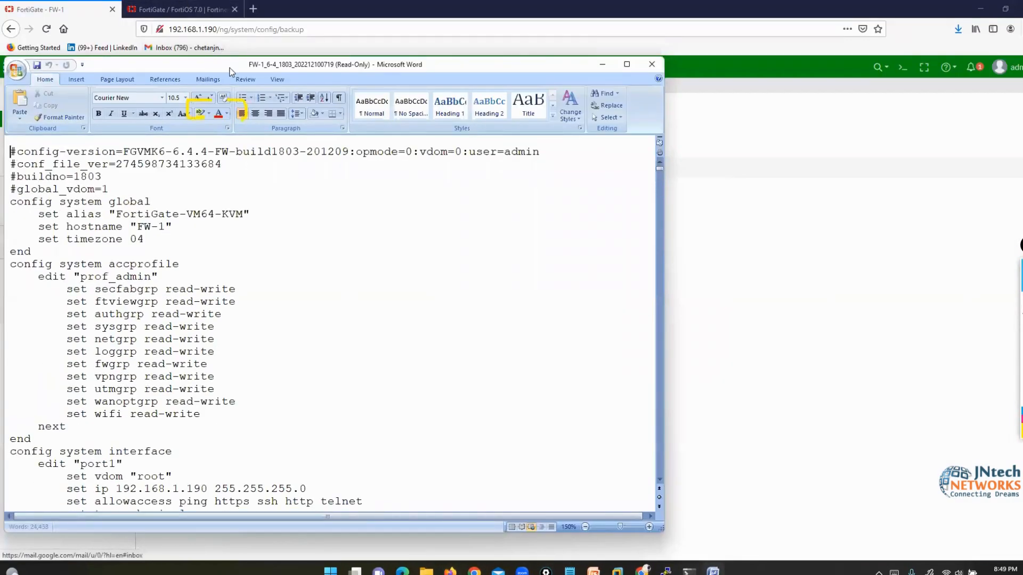
pyautogui.moveTo(230, 71); pyautogui.dragTo(270, 77)
pyautogui.scroll(-19, 276, 294)
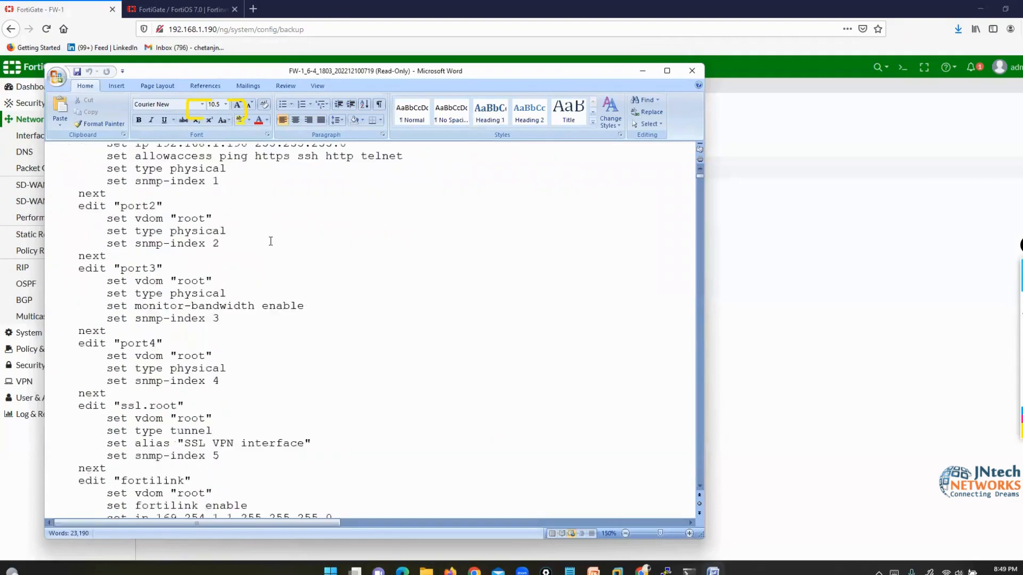
pyautogui.scroll(-20, 271, 241)
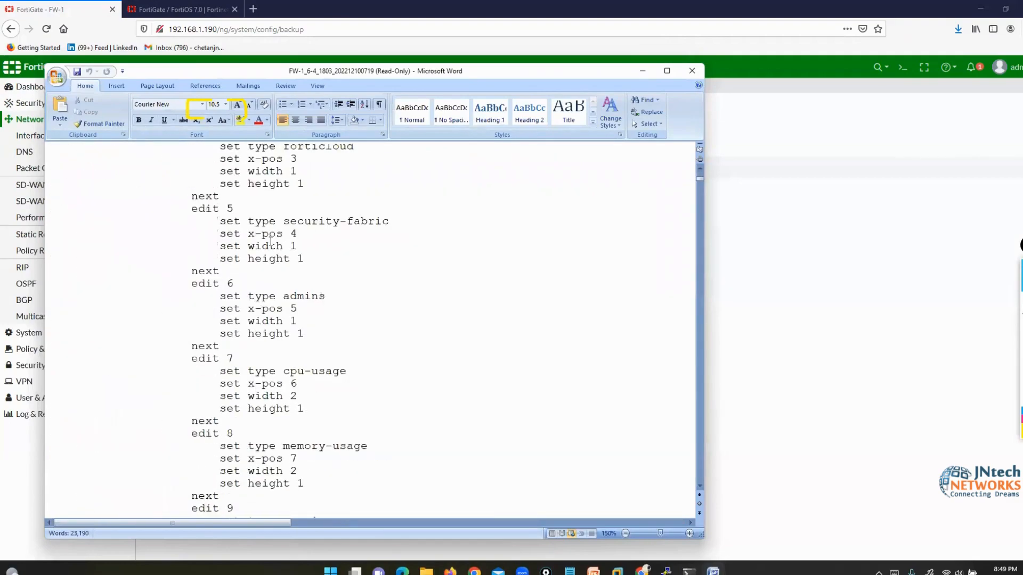
pyautogui.scroll(-20, 270, 242)
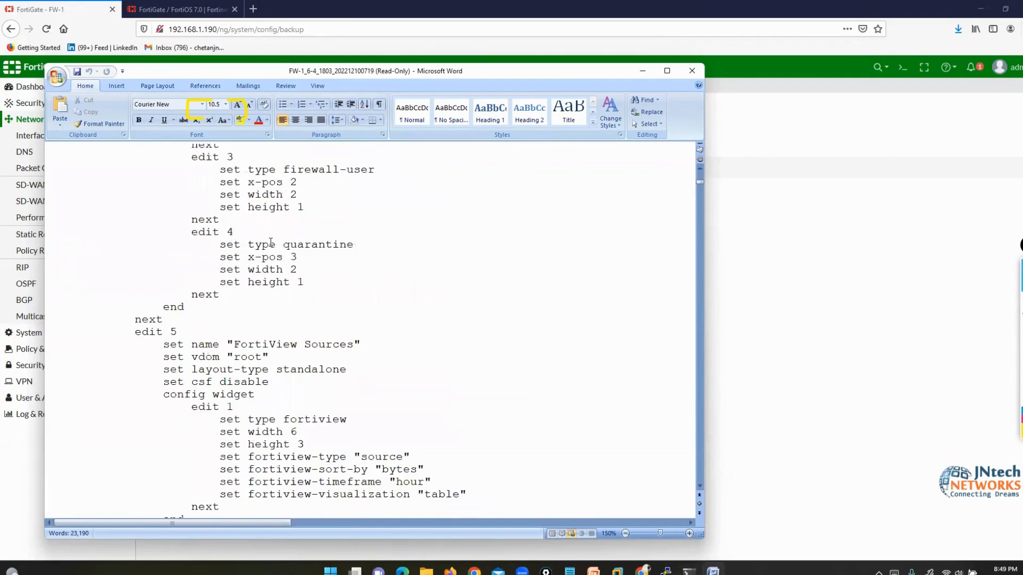
pyautogui.scroll(-20, 271, 243)
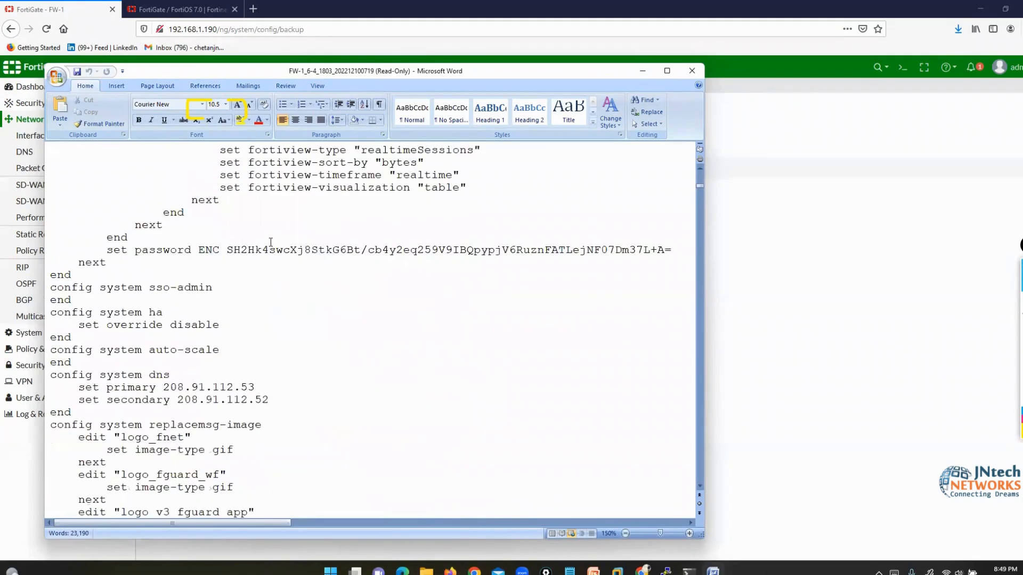
pyautogui.scroll(20, 271, 243)
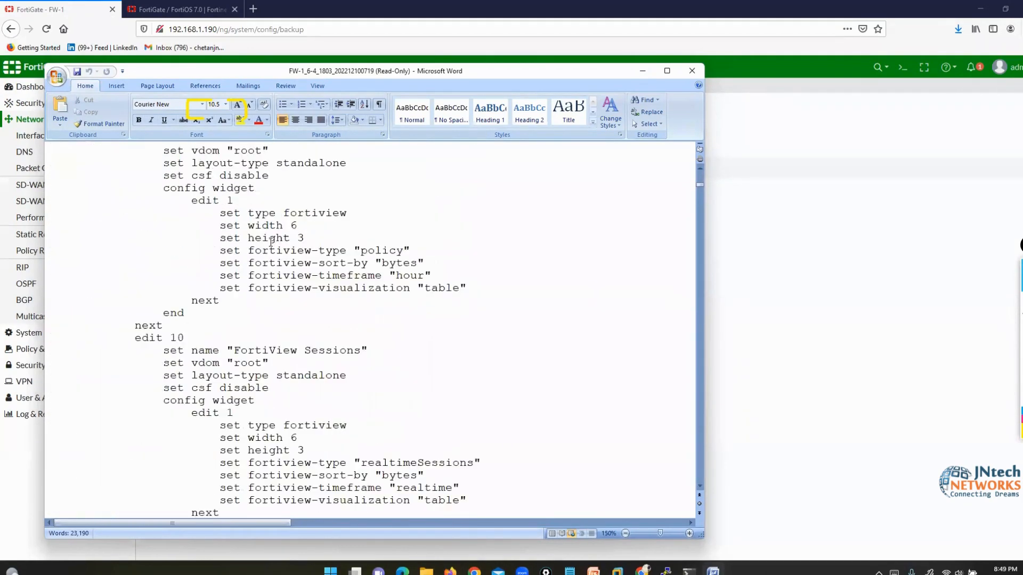
pyautogui.scroll(15, 271, 242)
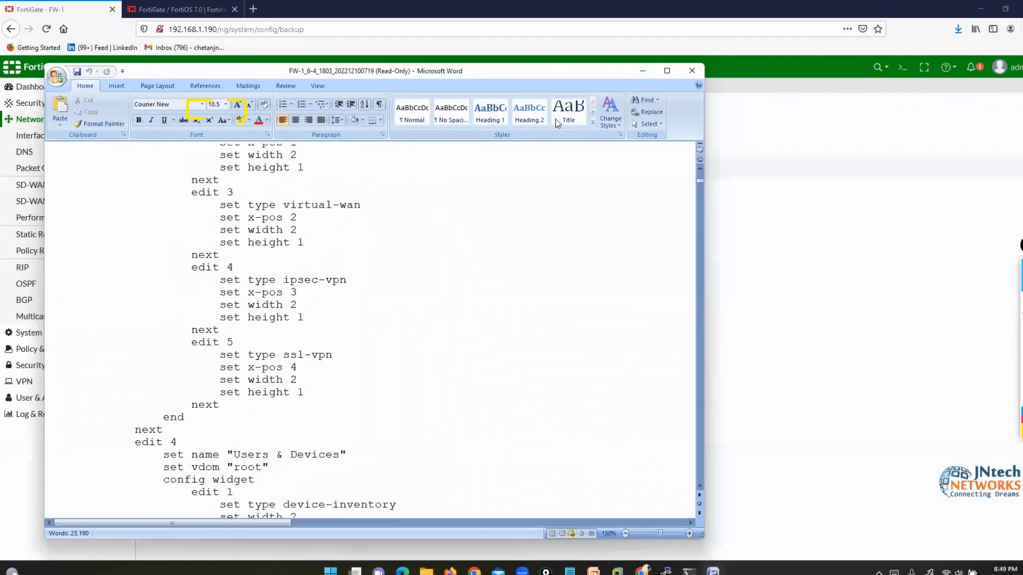
# - Back up FW-1's configuration to the local PC with encryption on and a new password set
pyautogui.click(640, 72)
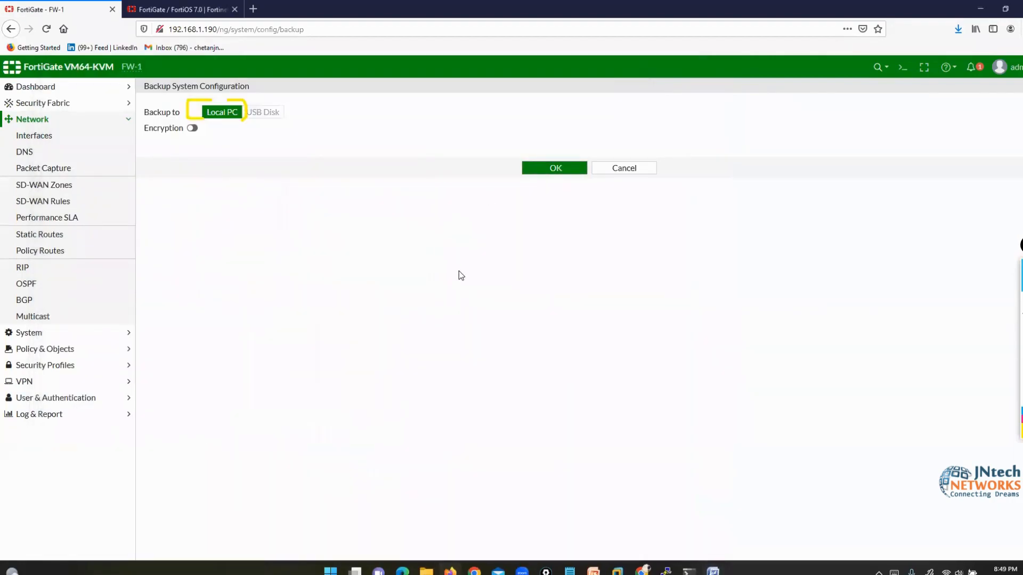
pyautogui.click(193, 128)
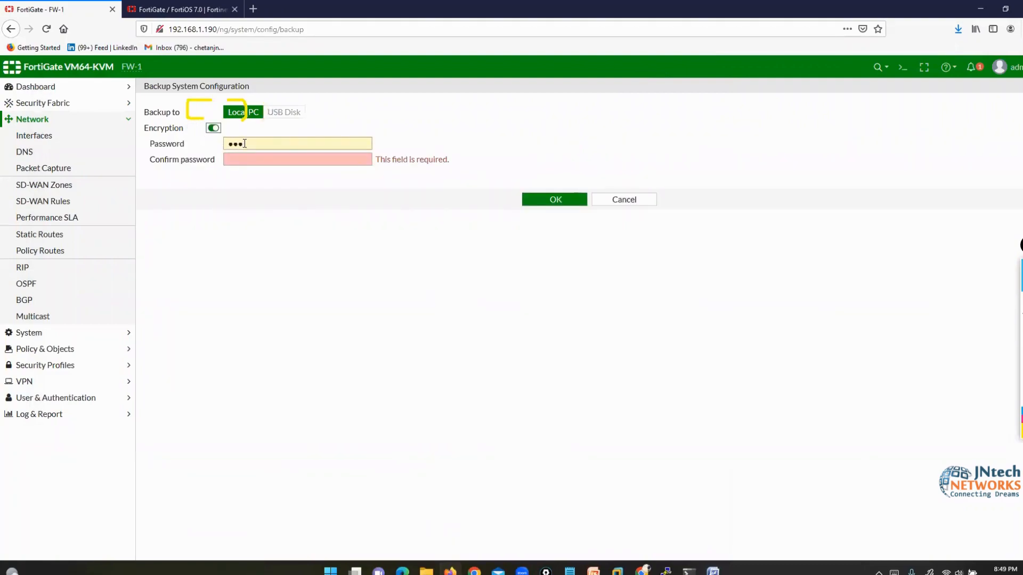
pyautogui.moveTo(244, 144); pyautogui.dragTo(224, 147)
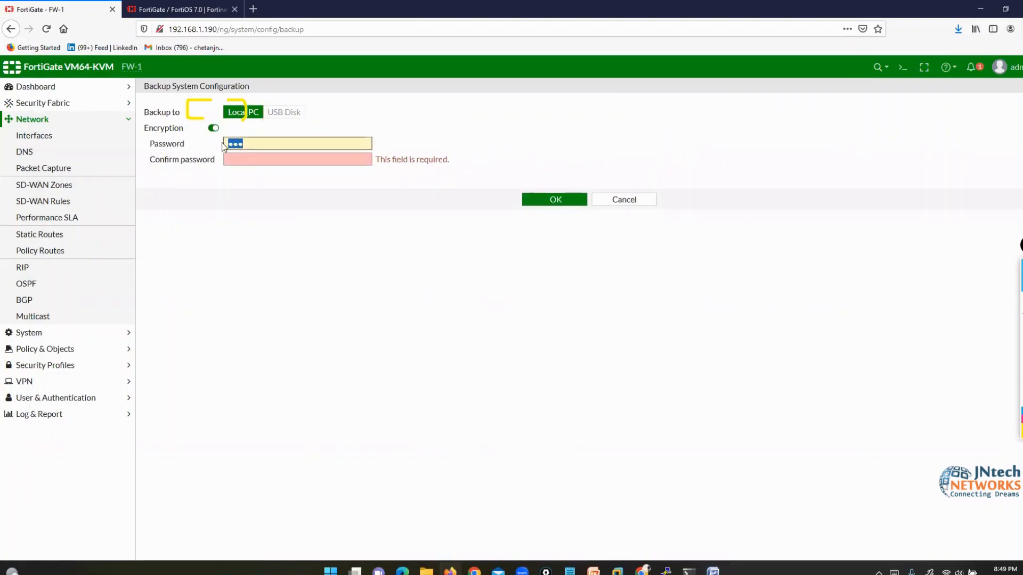
pyautogui.write('•••')
pyautogui.click(237, 162)
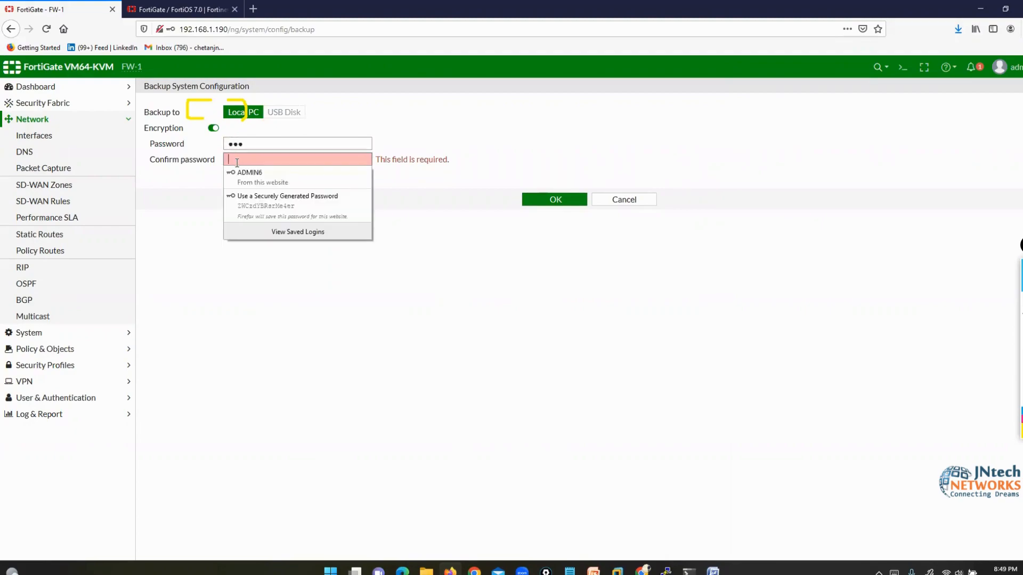
pyautogui.write('•••')
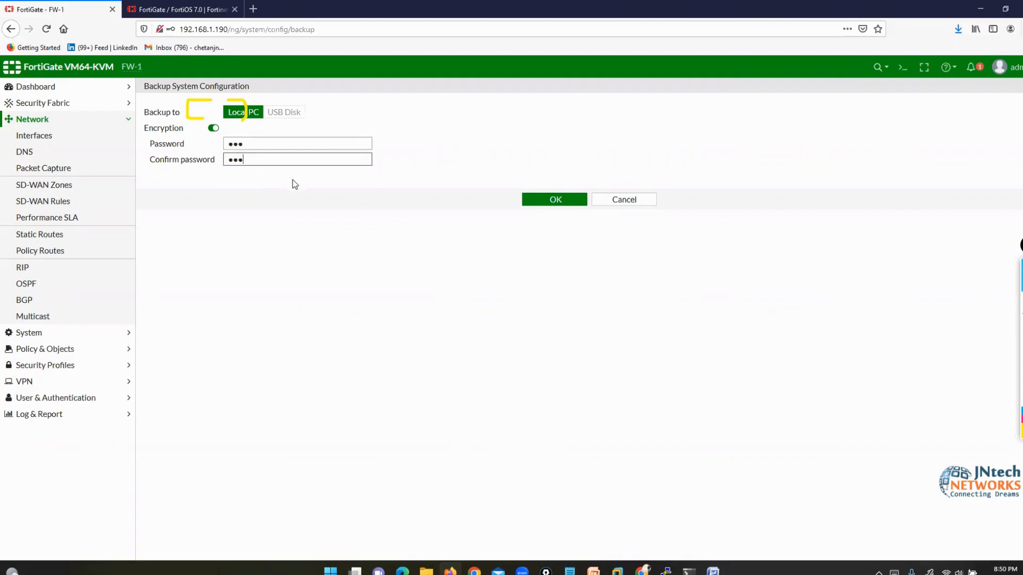
pyautogui.click(534, 199)
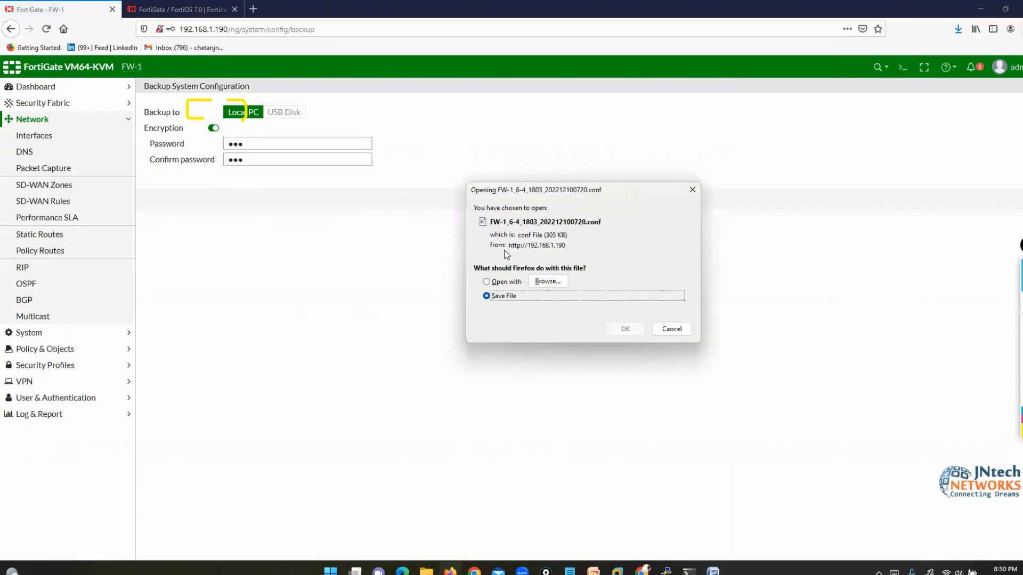
# - Open the downloaded 0720 .conf backup in Word, accepting the default text encoding
pyautogui.click(492, 281)
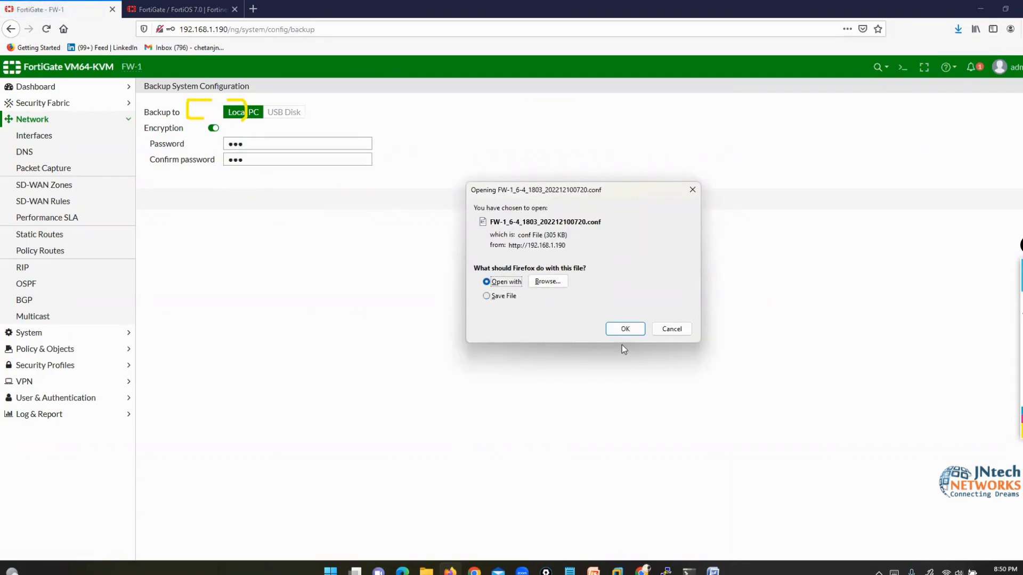
pyautogui.click(626, 330)
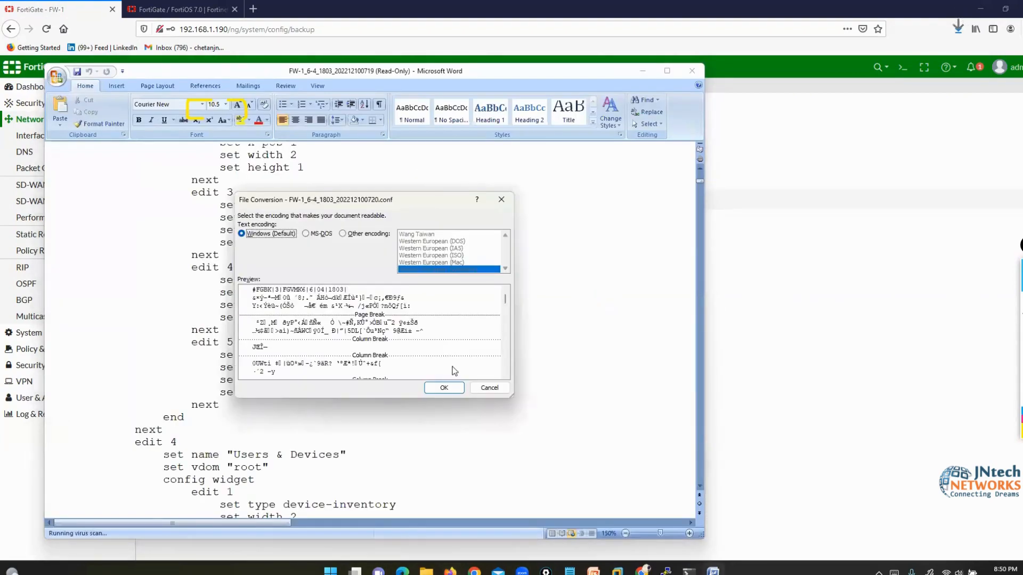
pyautogui.click(443, 389)
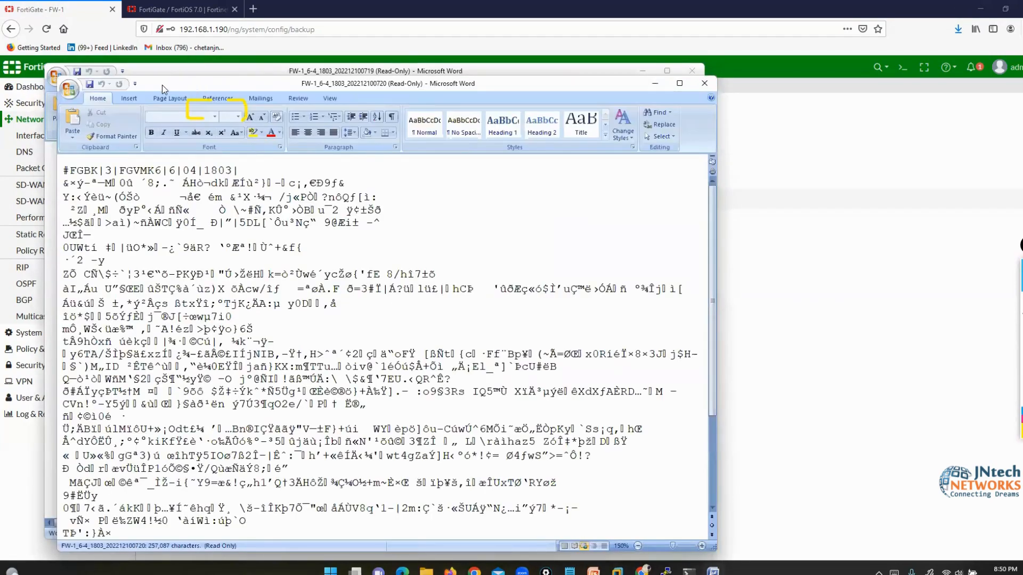
# - Arrange the encrypted 0720 backup beside the plain-text 0719 backup and select its garbled lines
pyautogui.moveTo(171, 85); pyautogui.dragTo(600, 92)
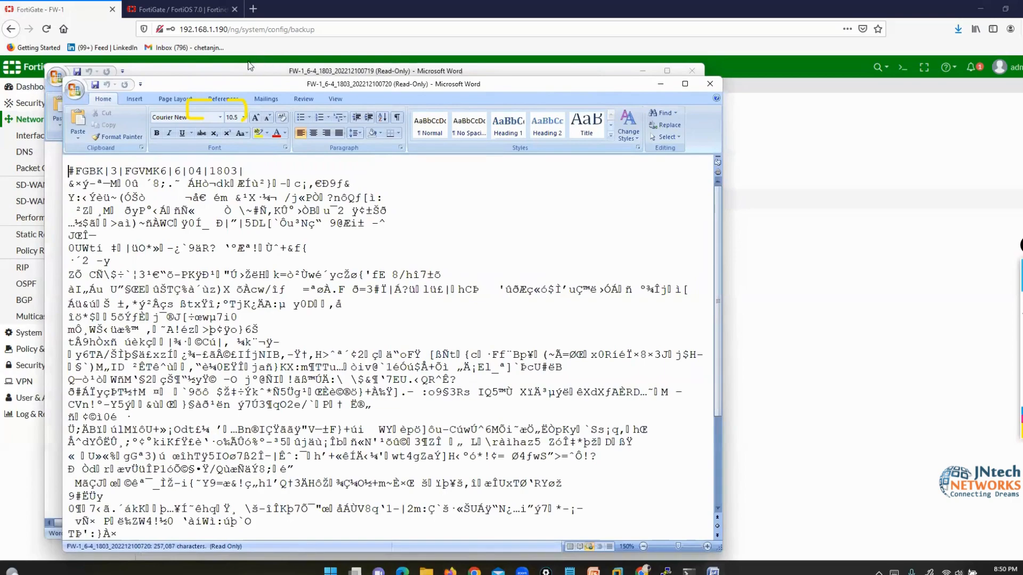
pyautogui.moveTo(241, 69); pyautogui.dragTo(164, 38)
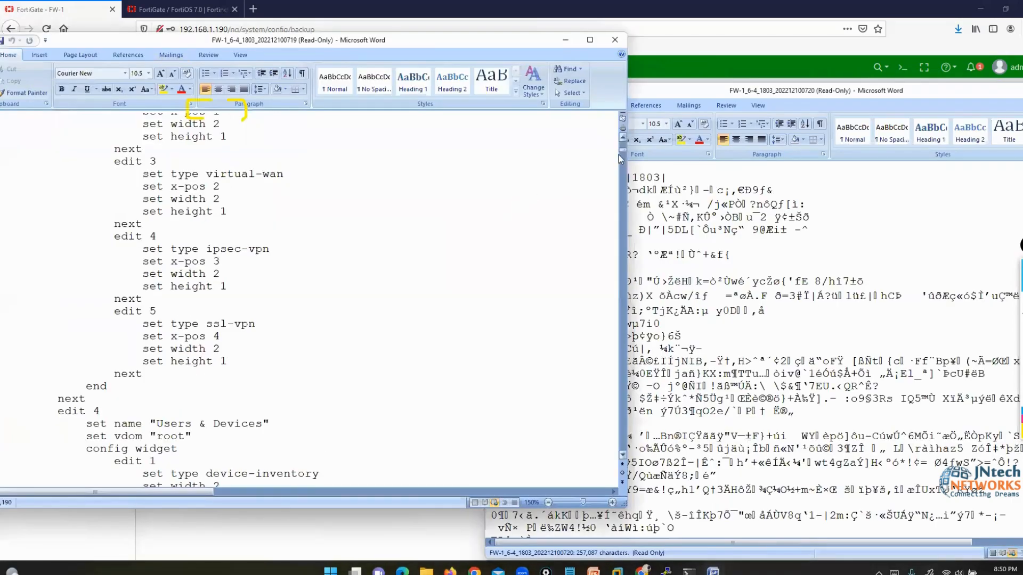
pyautogui.scroll(-10, 625, 148)
pyautogui.moveTo(623, 147); pyautogui.dragTo(623, 133)
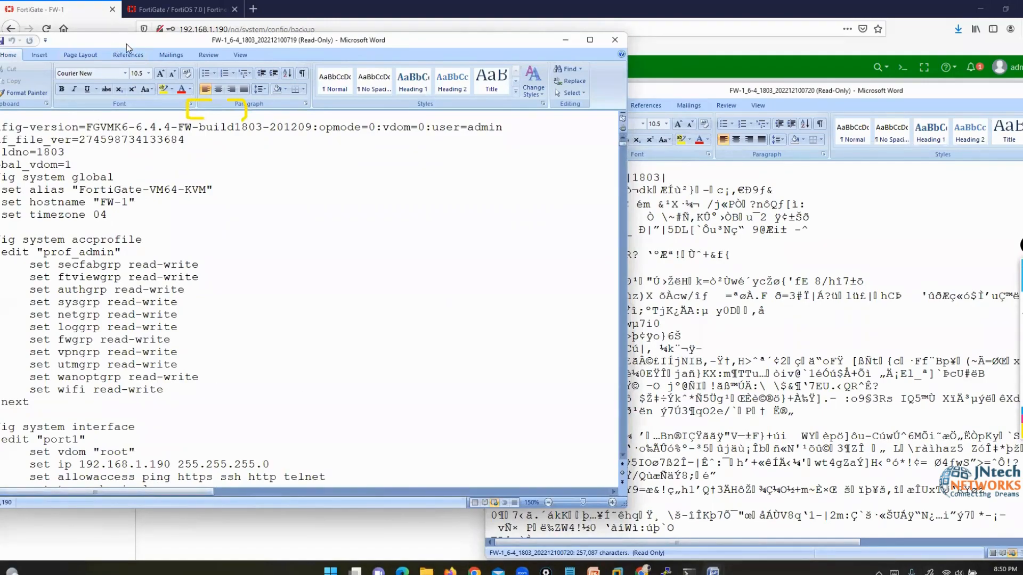
pyautogui.moveTo(126, 47); pyautogui.dragTo(179, 47)
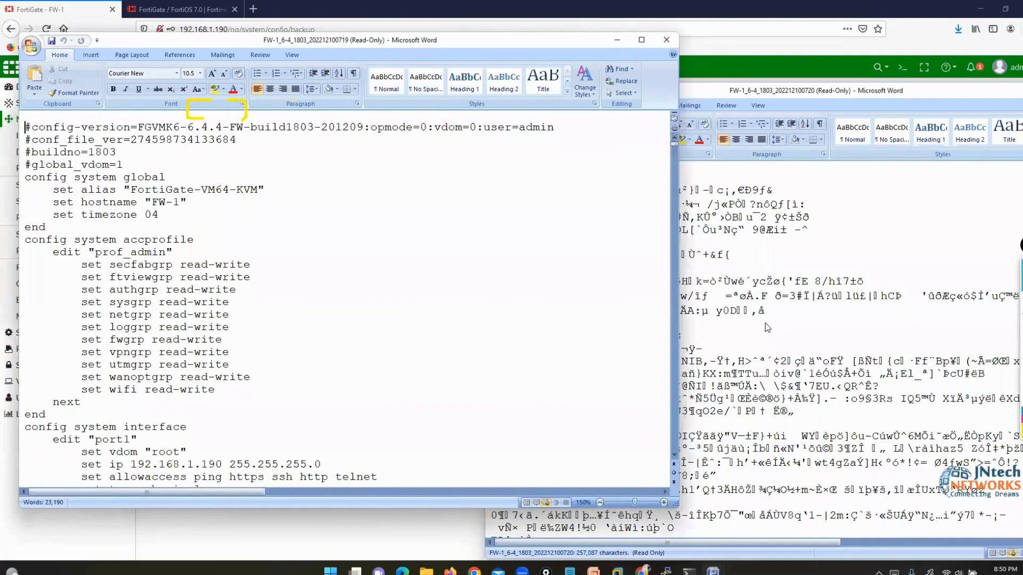
pyautogui.click(765, 322)
pyautogui.moveTo(510, 190); pyautogui.dragTo(624, 477)
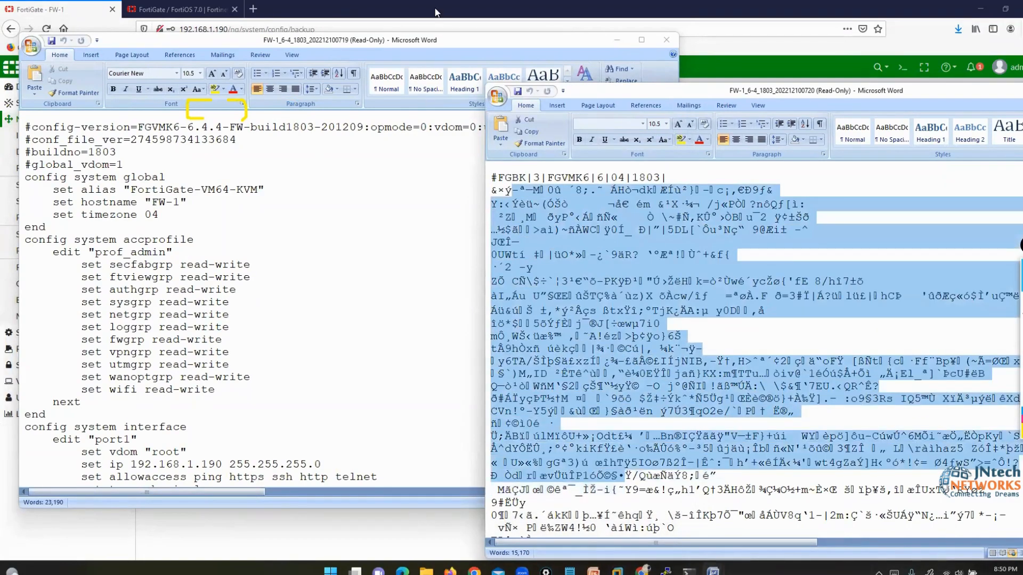
# - With the annotation pen, mark the encrypted #FGBK header and underline the plain file's config-version line
pyautogui.click(473, 9)
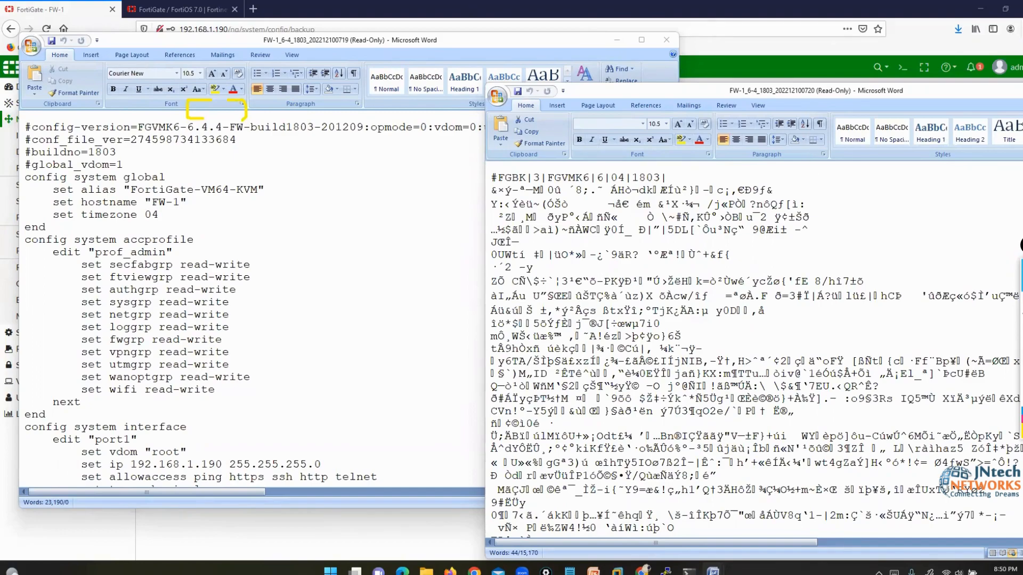
pyautogui.click(996, 304)
pyautogui.moveTo(487, 186)
pyautogui.mouseDown()
pyautogui.moveTo(680, 184)
pyautogui.moveTo(677, 164)
pyautogui.moveTo(496, 167)
pyautogui.moveTo(485, 185)
pyautogui.mouseUp()
pyautogui.moveTo(676, 188); pyautogui.dragTo(761, 152)
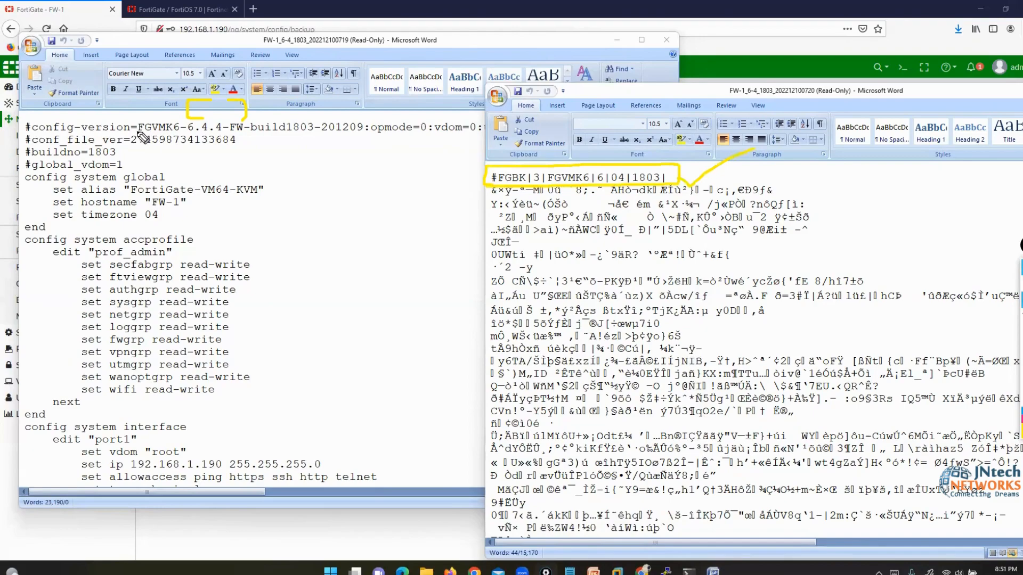
pyautogui.moveTo(129, 133); pyautogui.dragTo(376, 138)
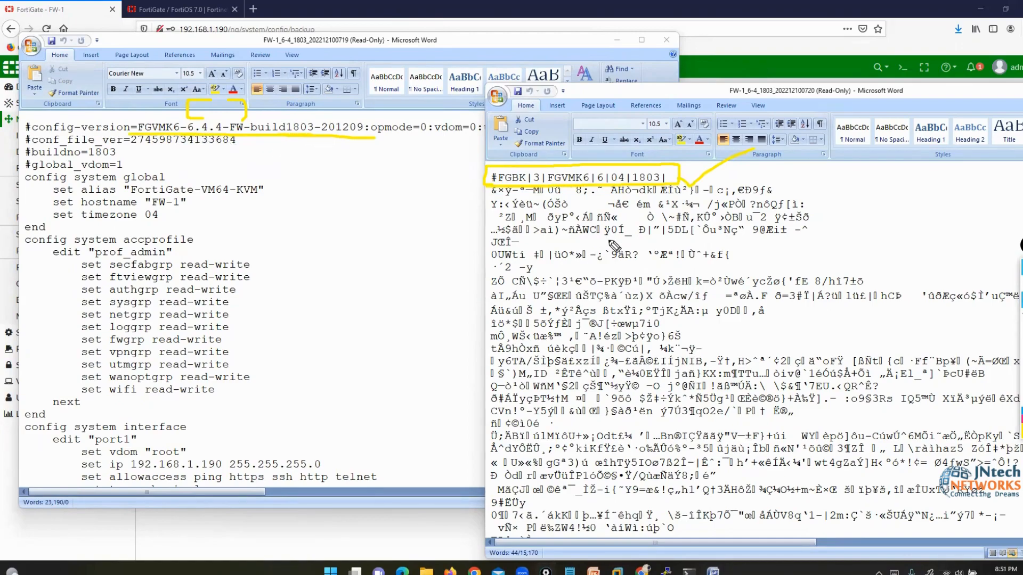
# - Mark the version digits in the encrypted header, then close the 0720 backup window
pyautogui.moveTo(597, 170); pyautogui.dragTo(661, 167)
pyautogui.moveTo(965, 96); pyautogui.dragTo(720, 103)
pyautogui.click(880, 97)
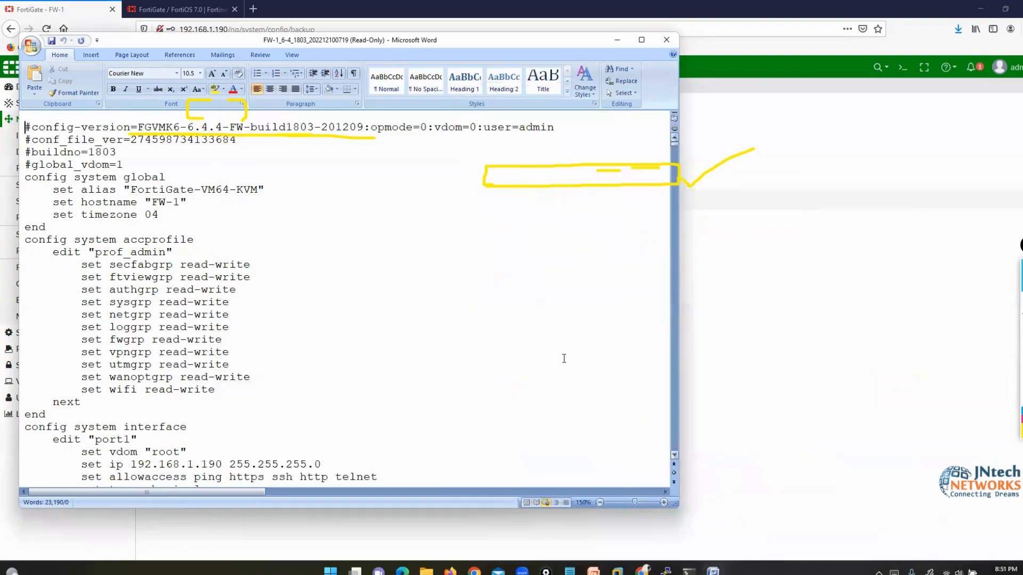
# - Close the plain-text 0719 backup in Word and show the Windows desktop
pyautogui.click(666, 40)
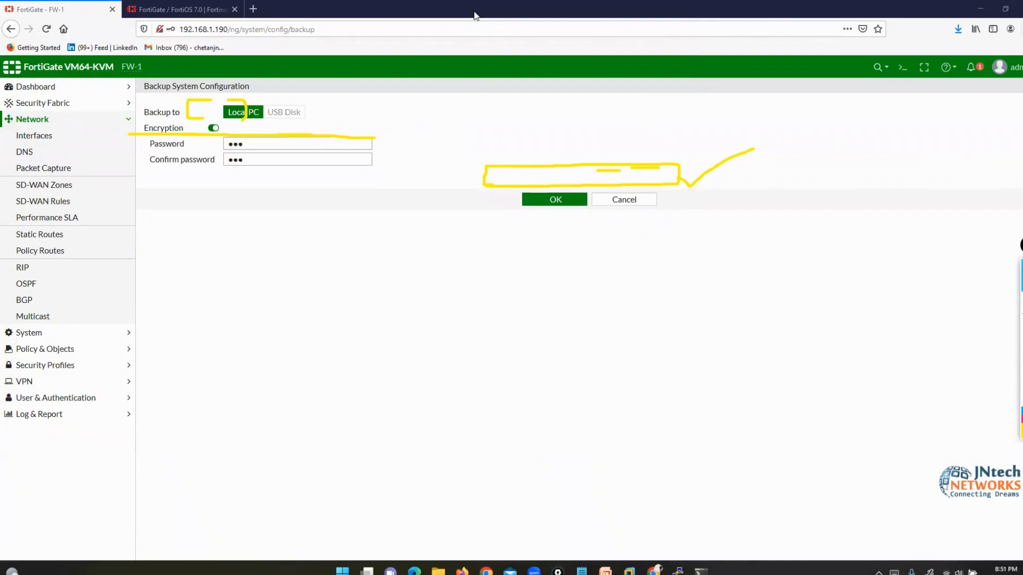
pyautogui.click(998, 570)
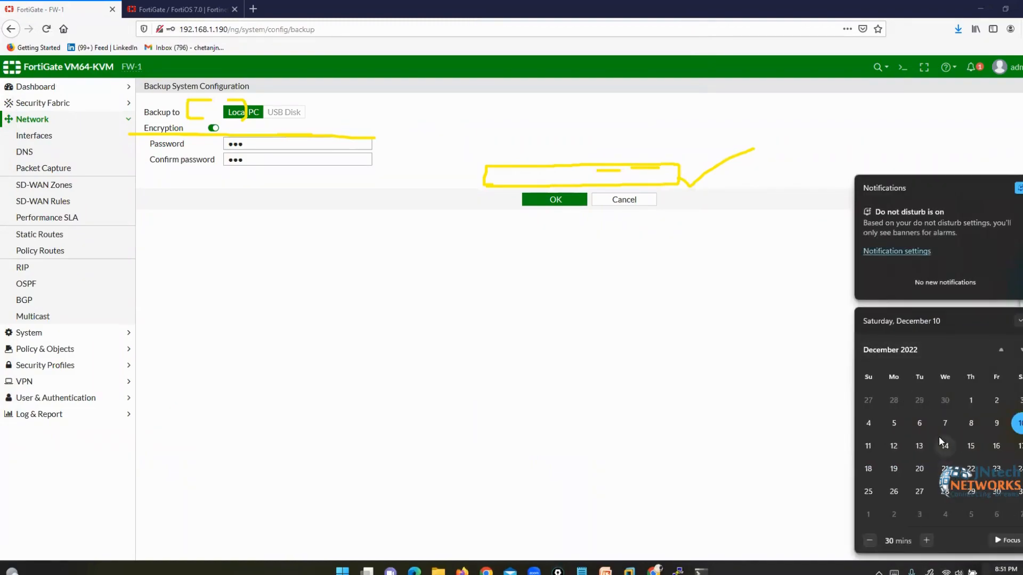
pyautogui.click(594, 50)
pyautogui.press('super+d')
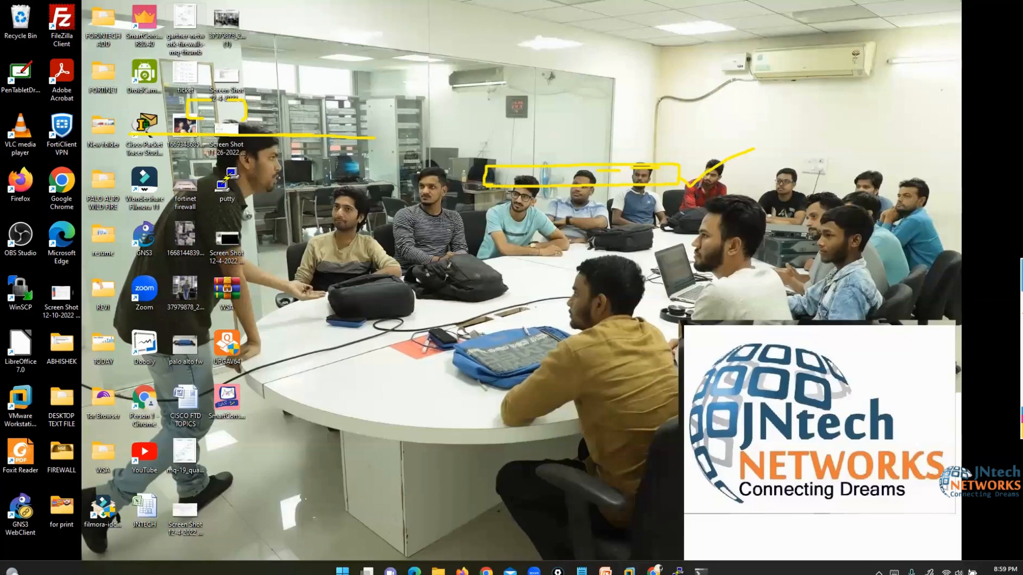
# - Clear the screen annotations and log back in to the FortiGate as admin
pyautogui.press('super+d')
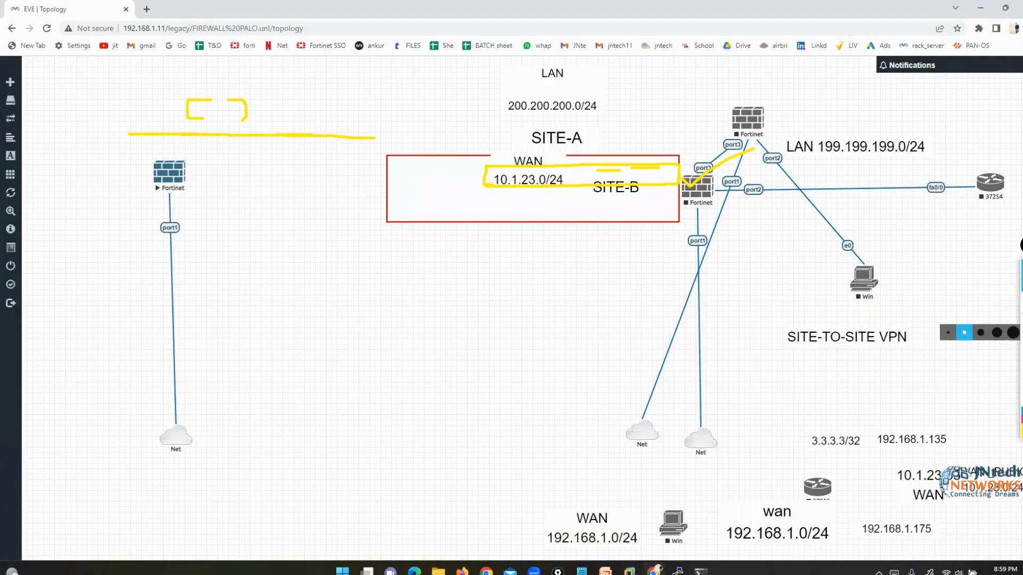
pyautogui.click(1021, 288)
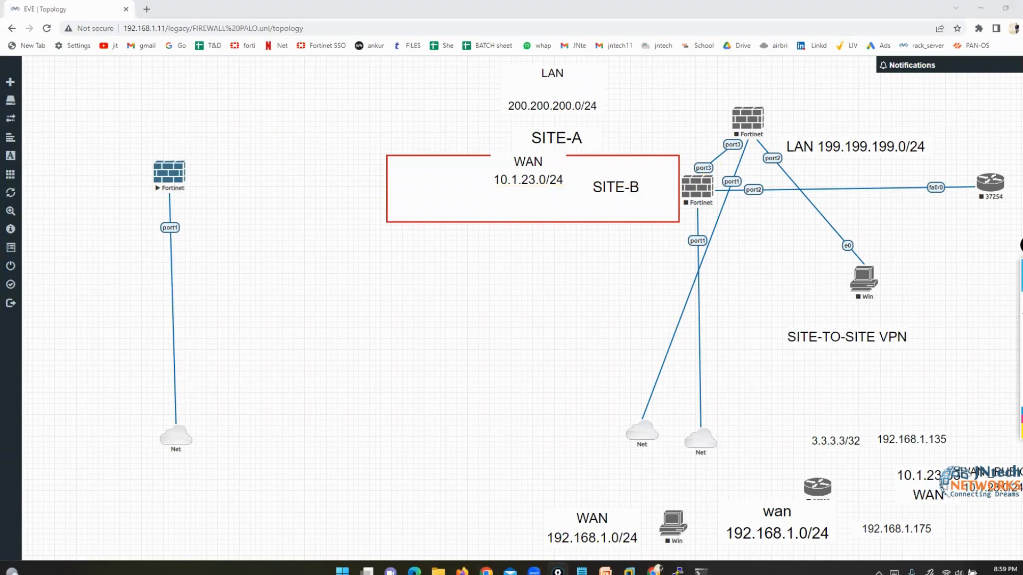
pyautogui.click(462, 572)
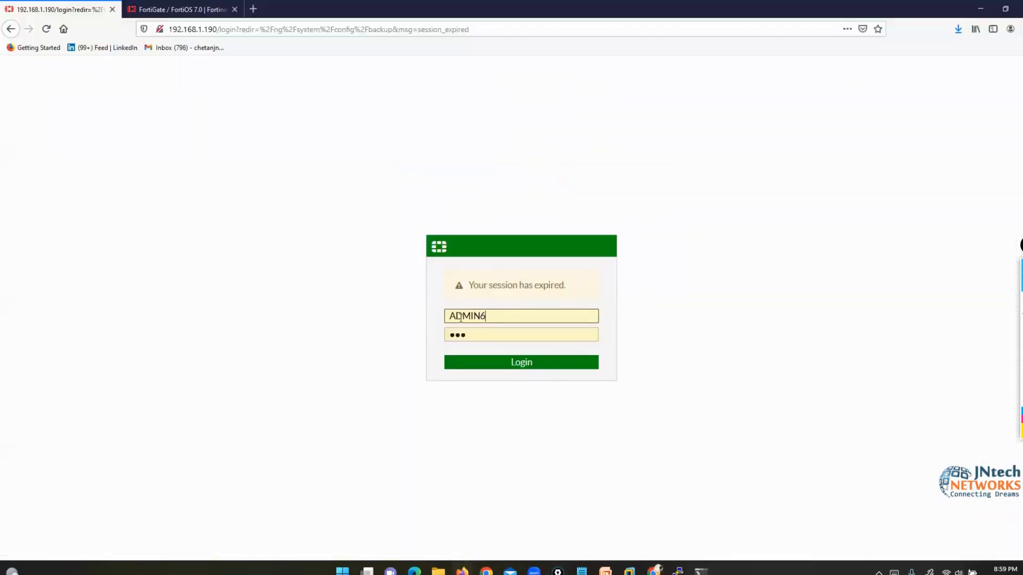
pyautogui.moveTo(491, 320); pyautogui.dragTo(420, 321)
pyautogui.write('admin')
pyautogui.press('Return')
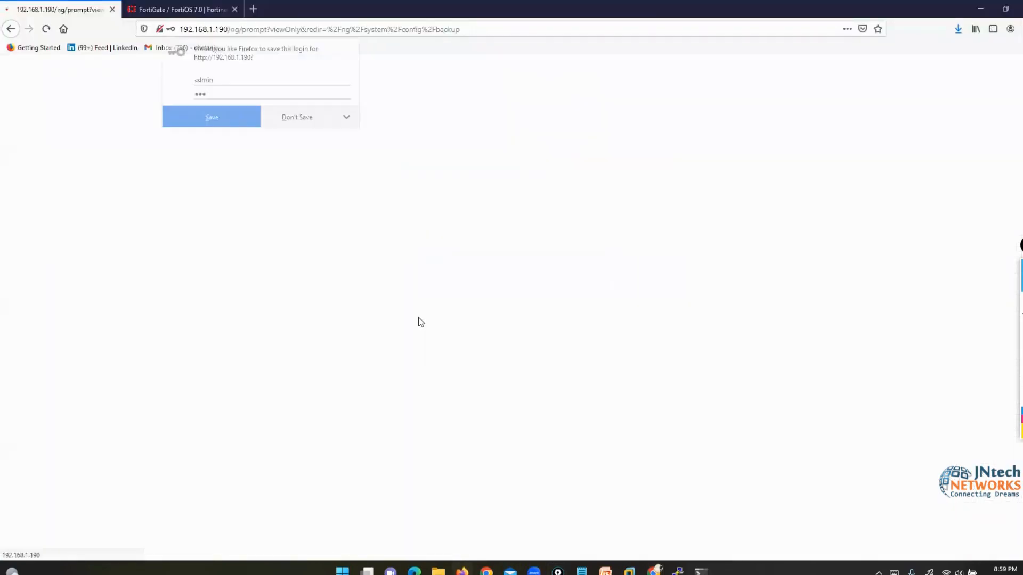
# - Decline saving the login, close the FortiOS 7.0 documentation tab and dismiss the welcome dialog
pyautogui.click(305, 120)
pyautogui.click(234, 10)
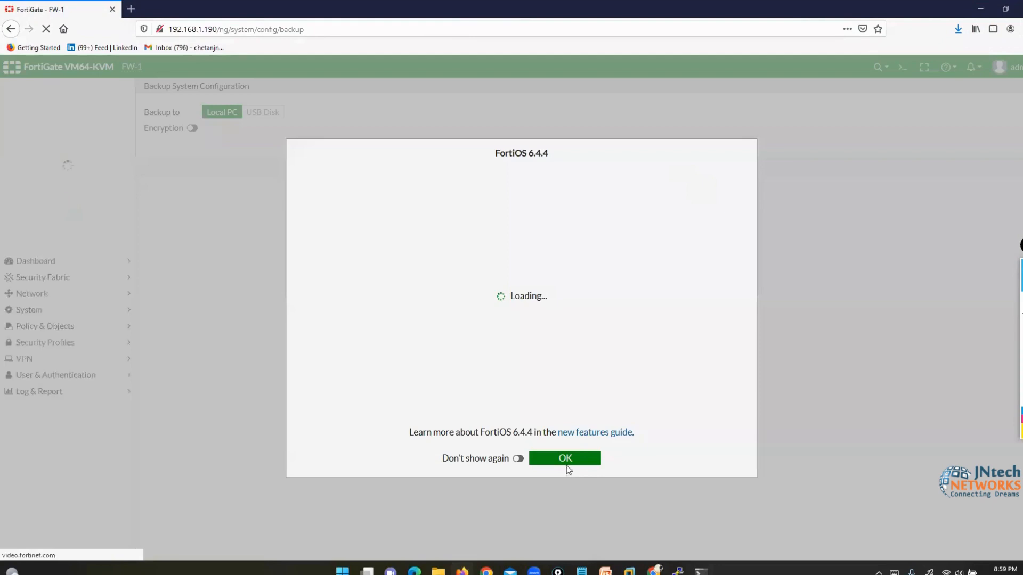
pyautogui.click(566, 457)
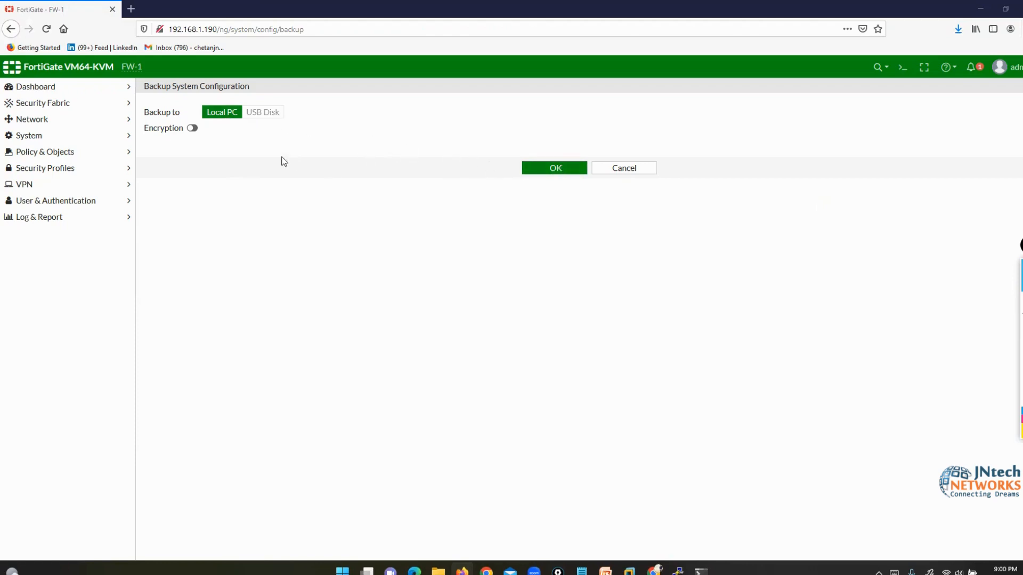
pyautogui.click(193, 128)
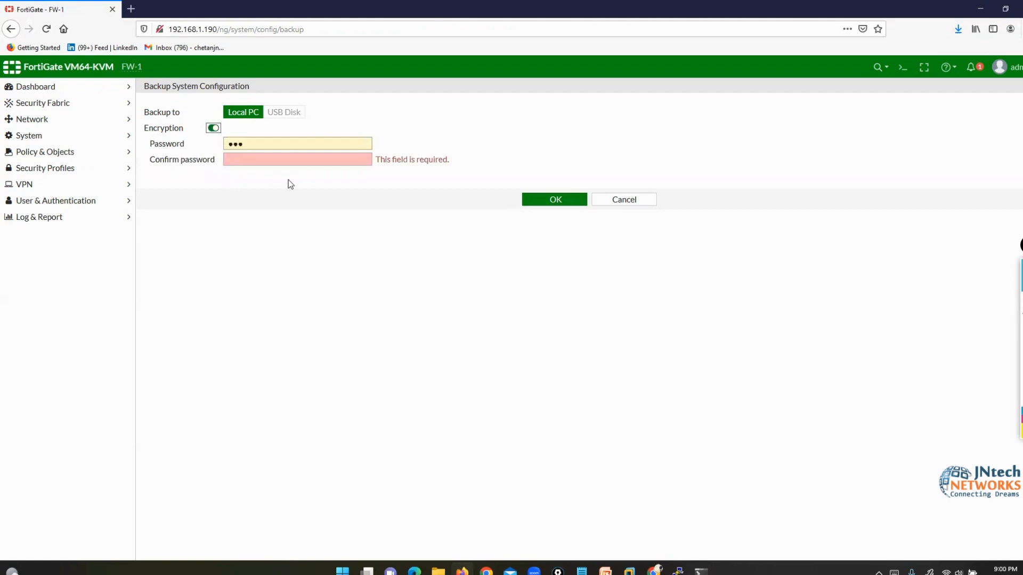
pyautogui.click(624, 201)
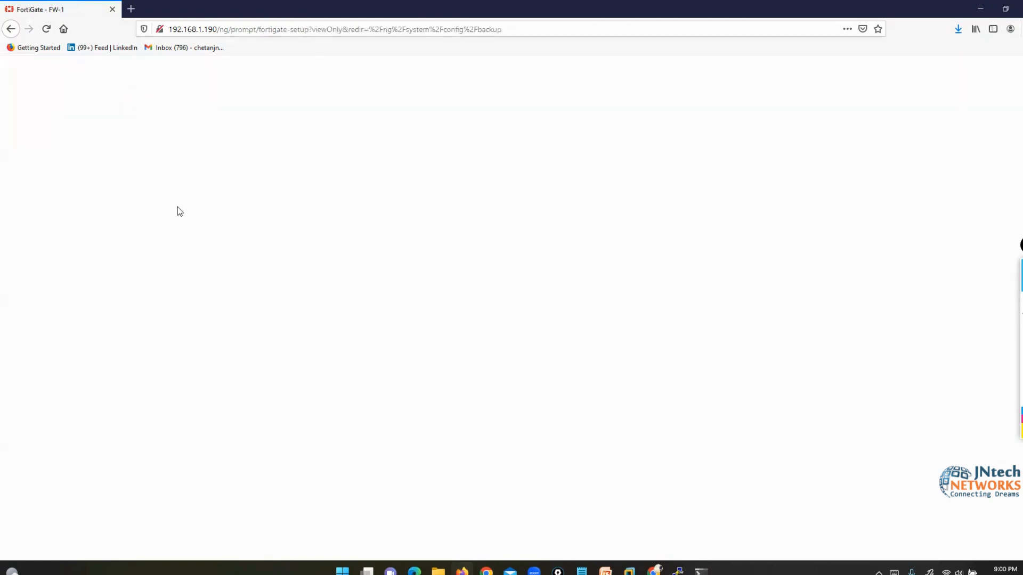
pyautogui.click(48, 30)
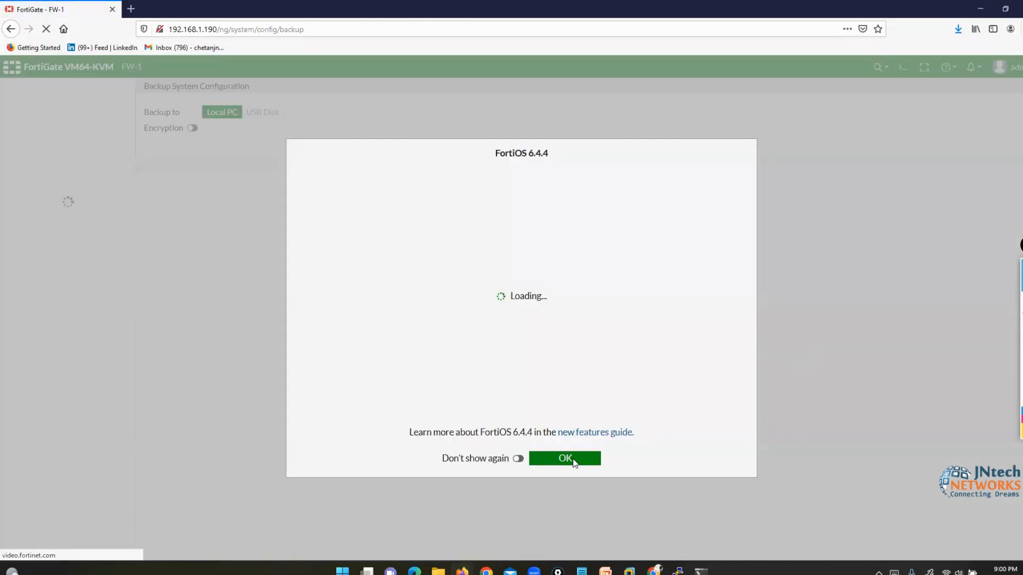
pyautogui.click(571, 461)
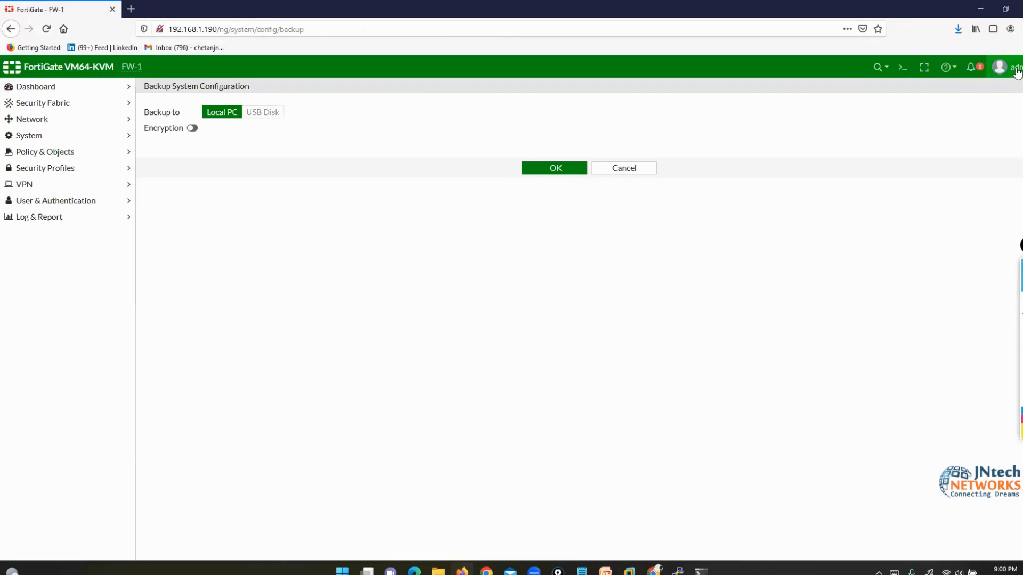
pyautogui.click(1000, 67)
pyautogui.moveTo(989, 144)
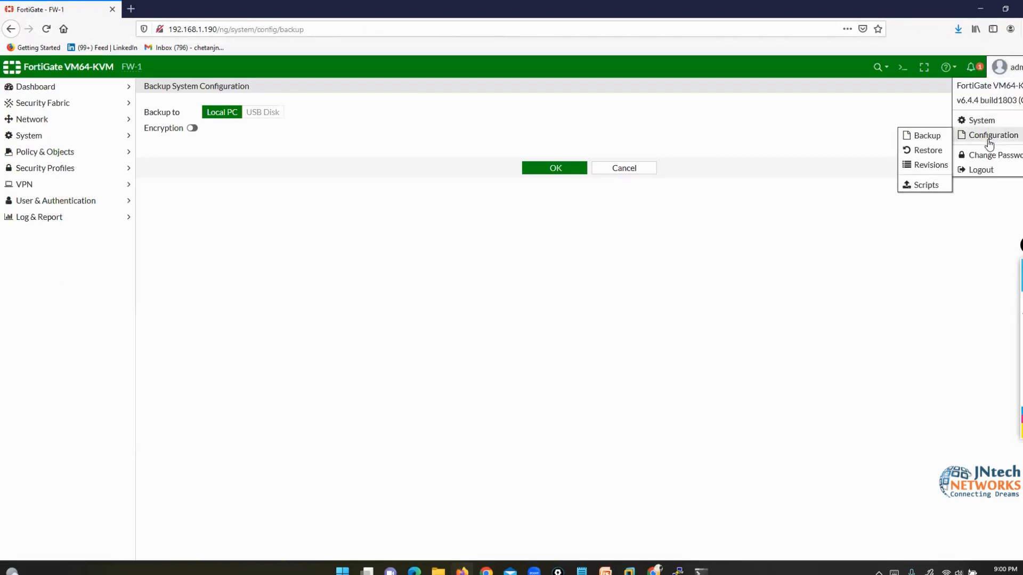
pyautogui.click(919, 151)
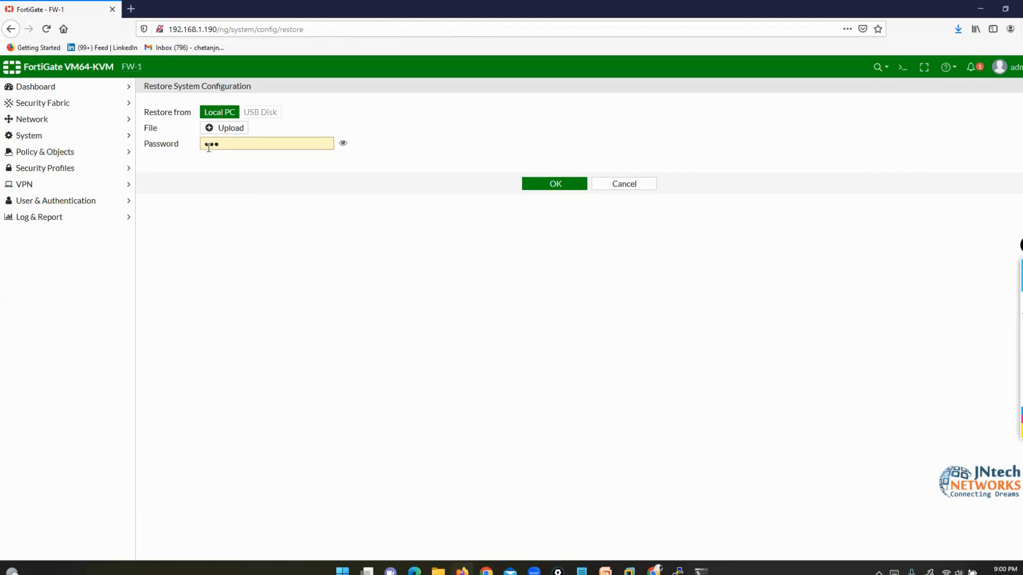
pyautogui.click(624, 184)
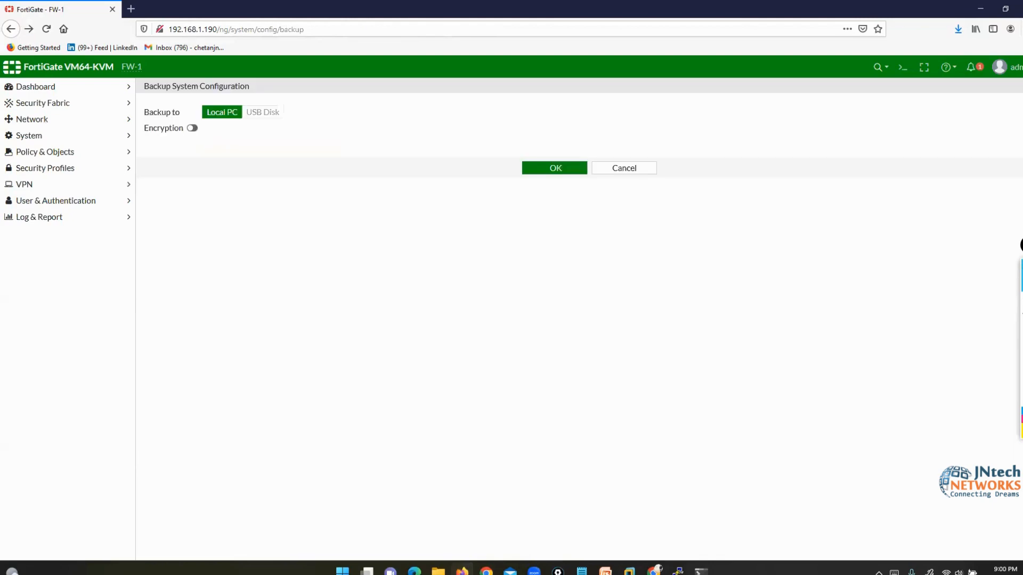
pyautogui.click(1019, 70)
pyautogui.moveTo(991, 135)
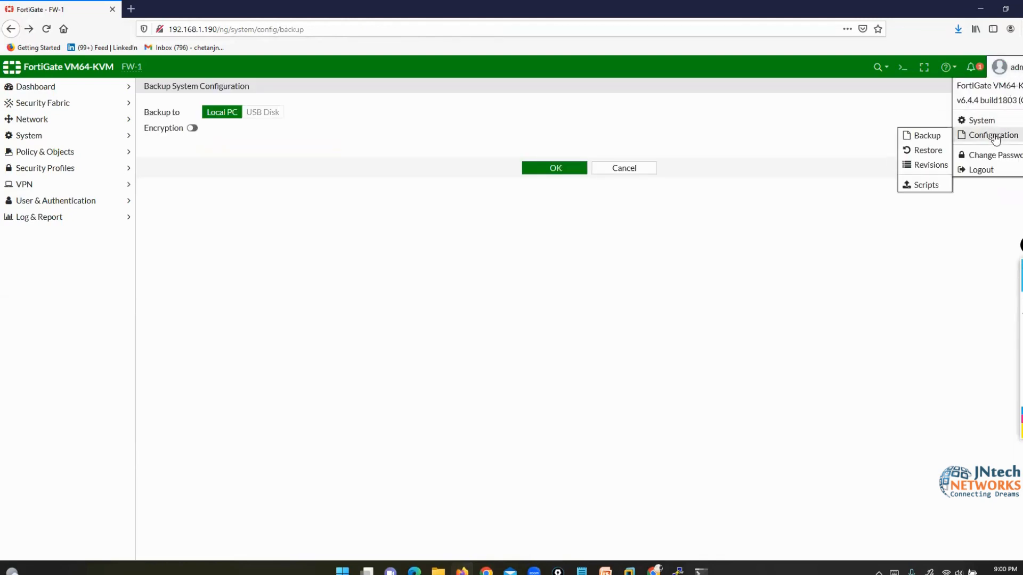
pyautogui.click(922, 138)
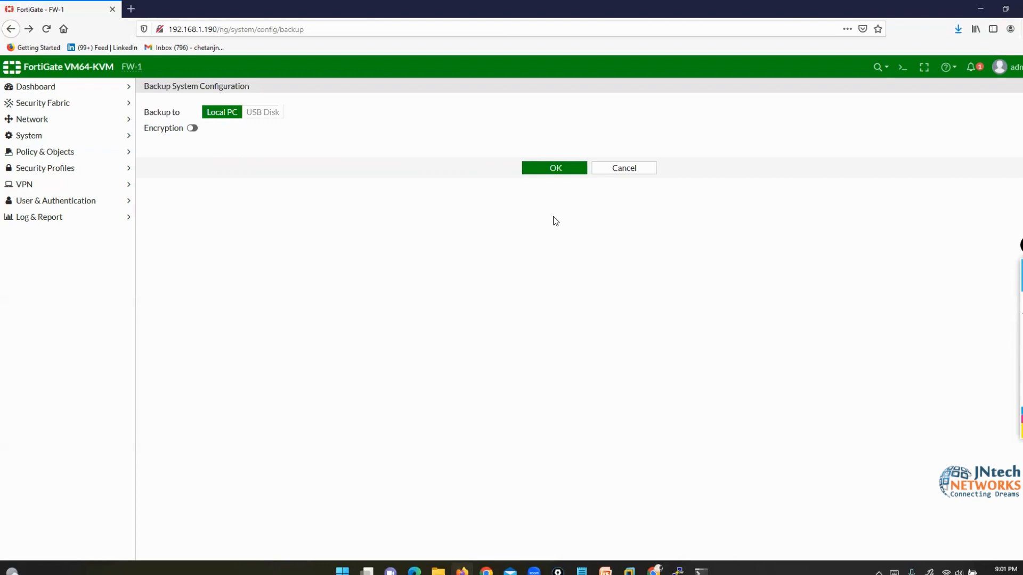
pyautogui.click(1020, 300)
# - Sketch a box labelled TFTP Server on screen with the annotation pen
pyautogui.moveTo(772, 418); pyautogui.dragTo(702, 420)
pyautogui.moveTo(798, 496); pyautogui.dragTo(744, 418)
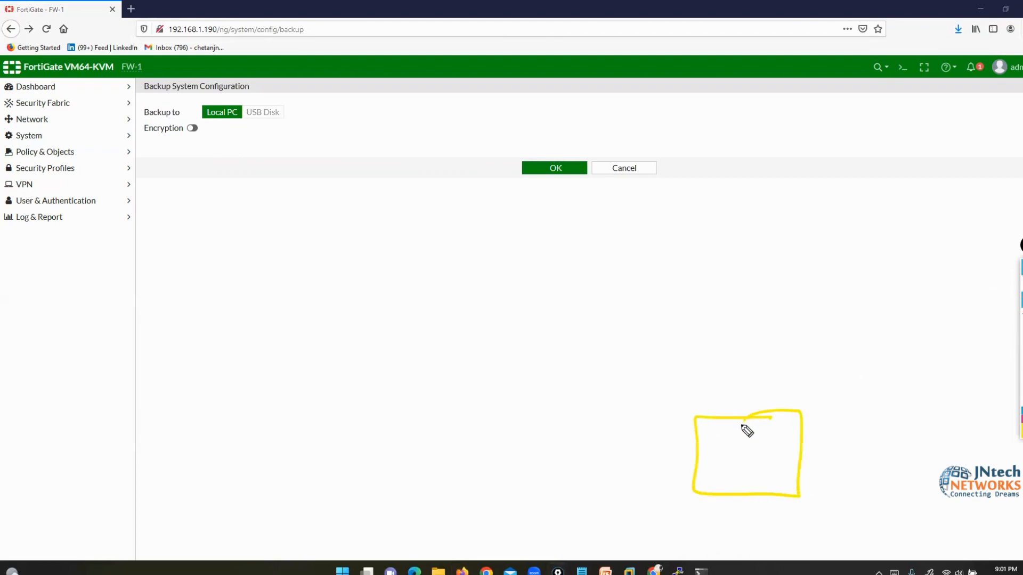
pyautogui.moveTo(682, 515); pyautogui.dragTo(714, 515)
pyautogui.moveTo(697, 515)
pyautogui.mouseDown()
pyautogui.moveTo(695, 542)
pyautogui.moveTo(743, 514)
pyautogui.mouseUp()
pyautogui.moveTo(726, 527); pyautogui.dragTo(775, 516)
pyautogui.moveTo(763, 518)
pyautogui.mouseDown()
pyautogui.moveTo(763, 539)
pyautogui.moveTo(799, 536)
pyautogui.mouseUp()
pyautogui.moveTo(864, 506)
pyautogui.mouseDown()
pyautogui.moveTo(862, 531)
pyautogui.moveTo(932, 526)
pyautogui.mouseUp()
pyautogui.moveTo(937, 498); pyautogui.dragTo(949, 560)
pyautogui.moveTo(688, 491); pyautogui.dragTo(688, 547)
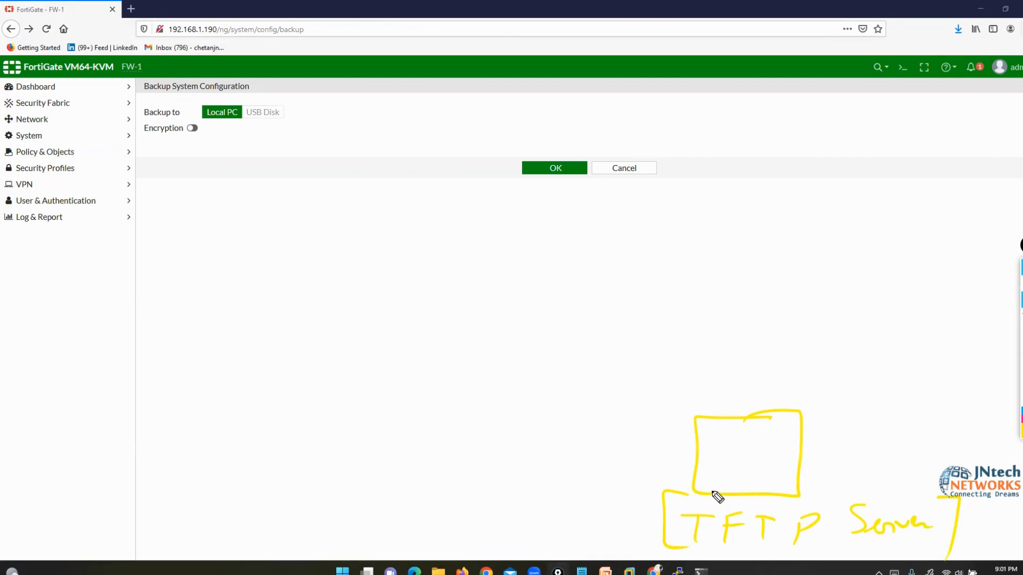
# - Draw an FW box with an arrow to the TFTP server, then erase the ink and minimize the browser
pyautogui.moveTo(364, 147)
pyautogui.mouseDown()
pyautogui.moveTo(370, 231)
pyautogui.moveTo(326, 145)
pyautogui.mouseUp()
pyautogui.moveTo(277, 174); pyautogui.dragTo(277, 205)
pyautogui.moveTo(276, 174); pyautogui.dragTo(303, 162)
pyautogui.moveTo(283, 191)
pyautogui.mouseDown()
pyautogui.moveTo(354, 183)
pyautogui.moveTo(517, 365)
pyautogui.moveTo(687, 395)
pyautogui.moveTo(684, 405)
pyautogui.mouseUp()
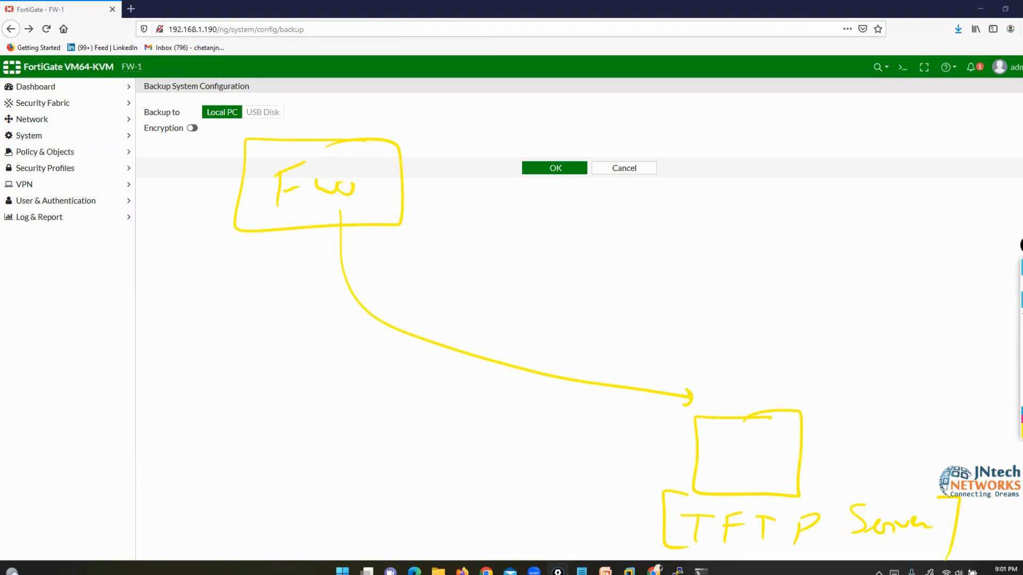
pyautogui.click(1022, 366)
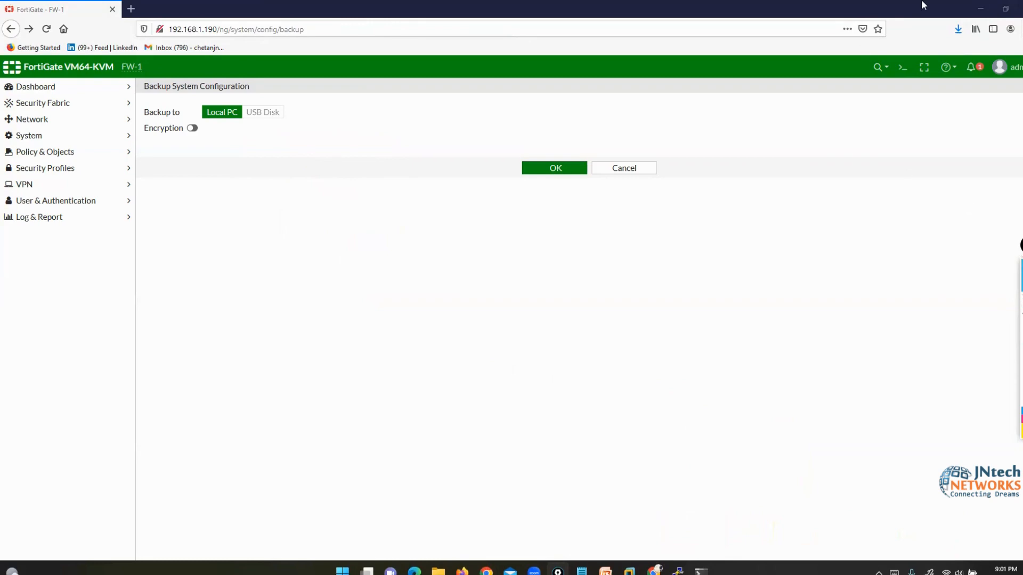
pyautogui.click(981, 9)
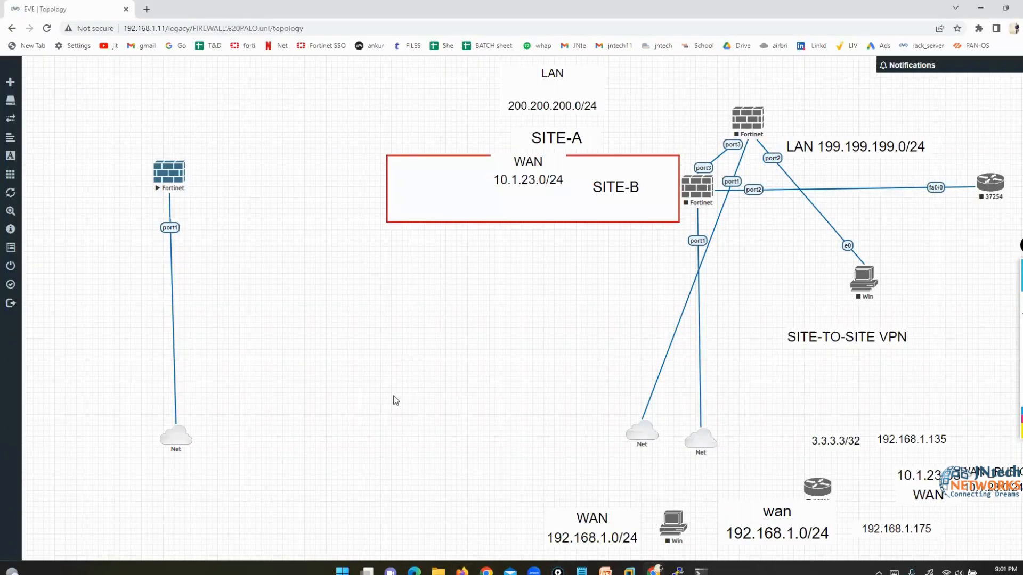
# - Tick the Fortinet node and Net cloud, erase the ticks, and search Windows for '3c'
pyautogui.click(1002, 303)
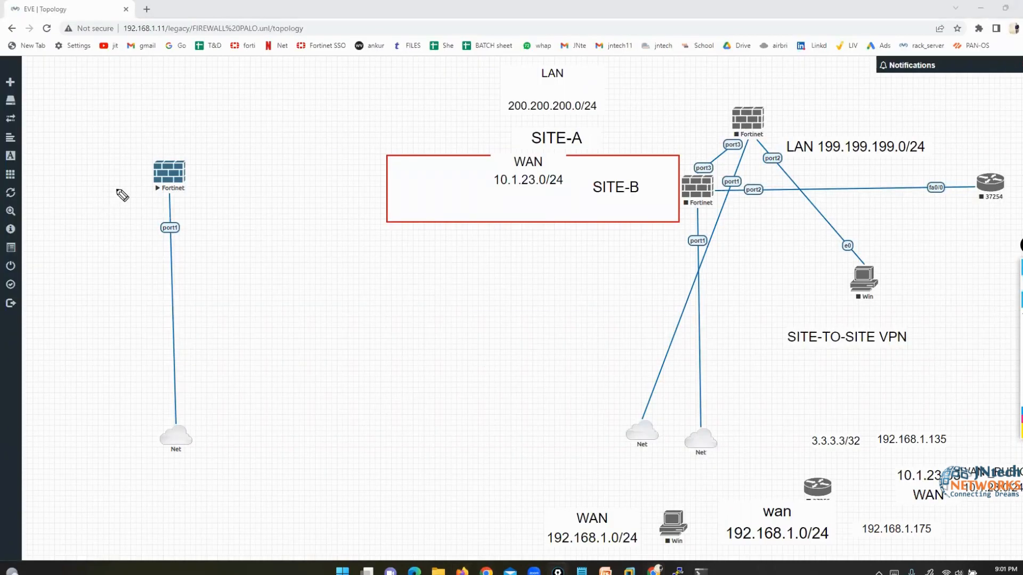
pyautogui.moveTo(197, 174); pyautogui.dragTo(231, 145)
pyautogui.moveTo(200, 434)
pyautogui.mouseDown()
pyautogui.moveTo(223, 442)
pyautogui.moveTo(255, 416)
pyautogui.mouseUp()
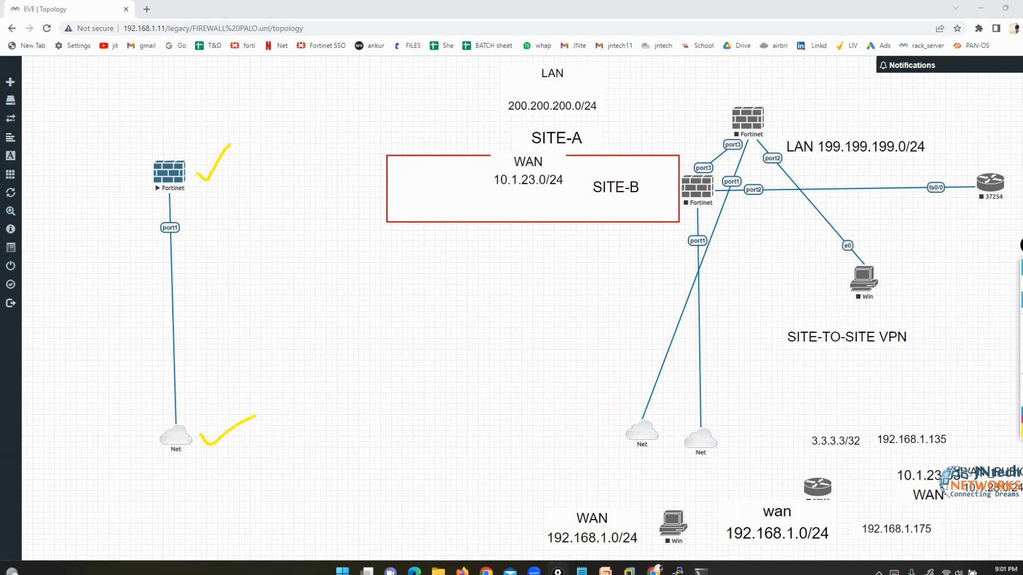
pyautogui.hotkey('ctrl', 'shift', '7')
pyautogui.press('super')
pyautogui.write('3cDaemon')
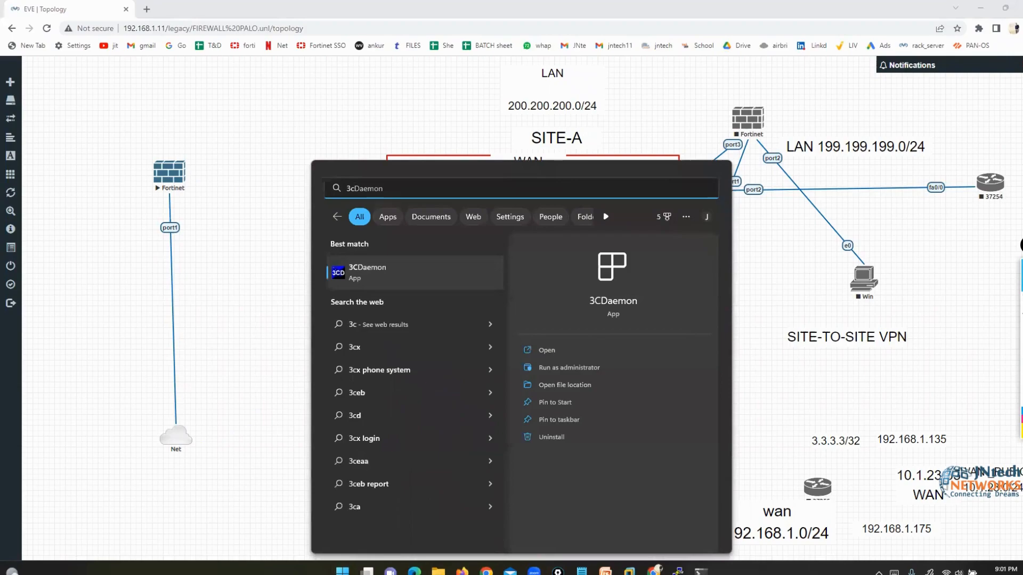
# - Launch 3CDaemon, circle its TFTP, FTP and Syslog server sections, then clear the ink
pyautogui.press('Return')
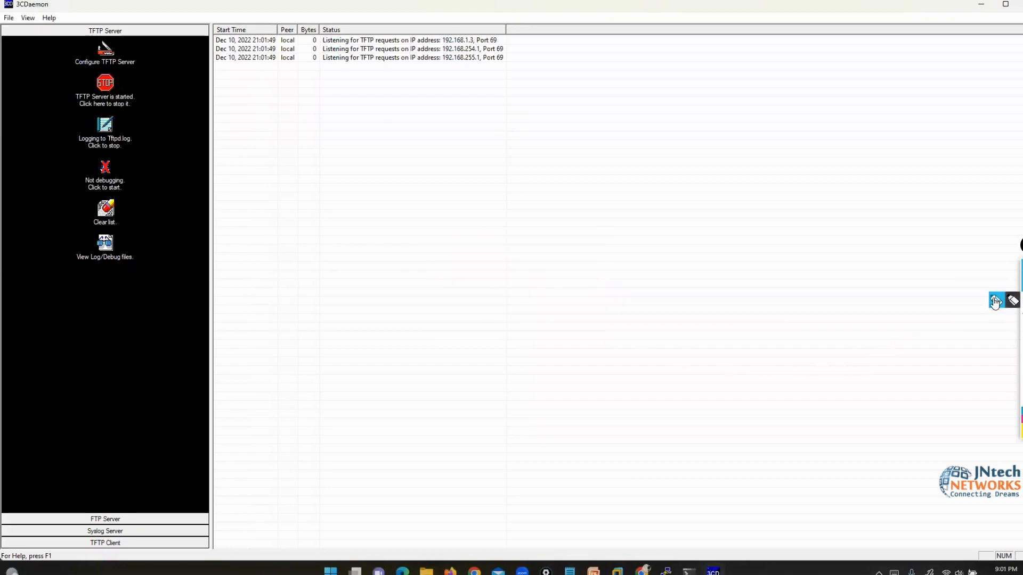
pyautogui.click(996, 301)
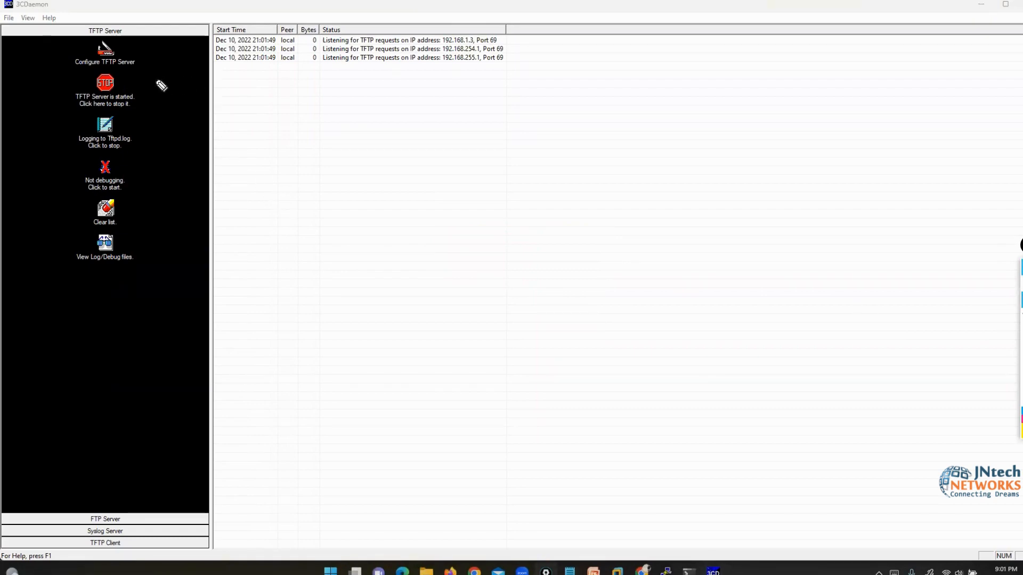
pyautogui.moveTo(114, 12)
pyautogui.mouseDown()
pyautogui.moveTo(140, 46)
pyautogui.moveTo(124, 11)
pyautogui.mouseUp()
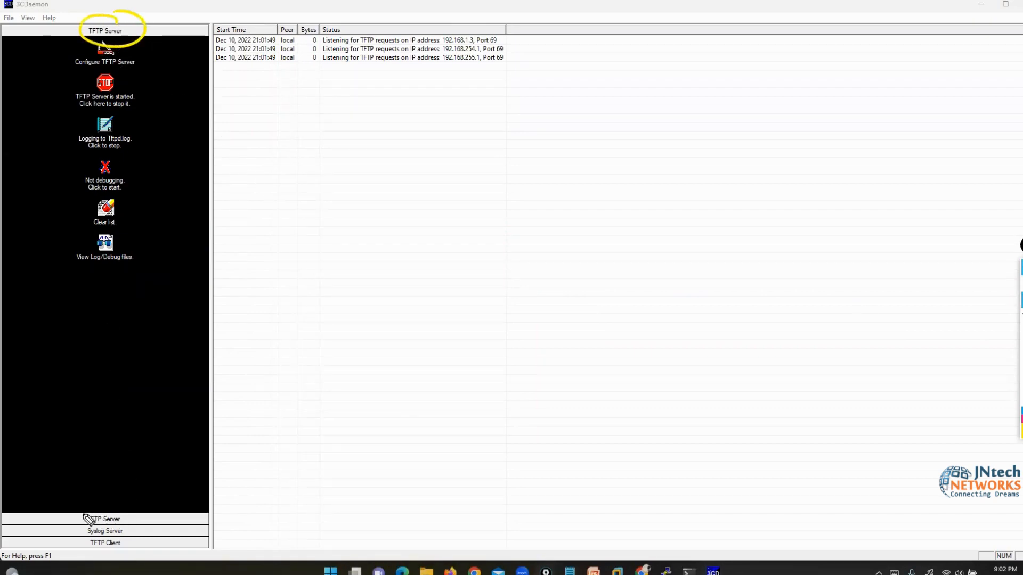
pyautogui.moveTo(45, 498); pyautogui.dragTo(91, 518)
pyautogui.moveTo(31, 538); pyautogui.dragTo(73, 528)
pyautogui.click(1022, 366)
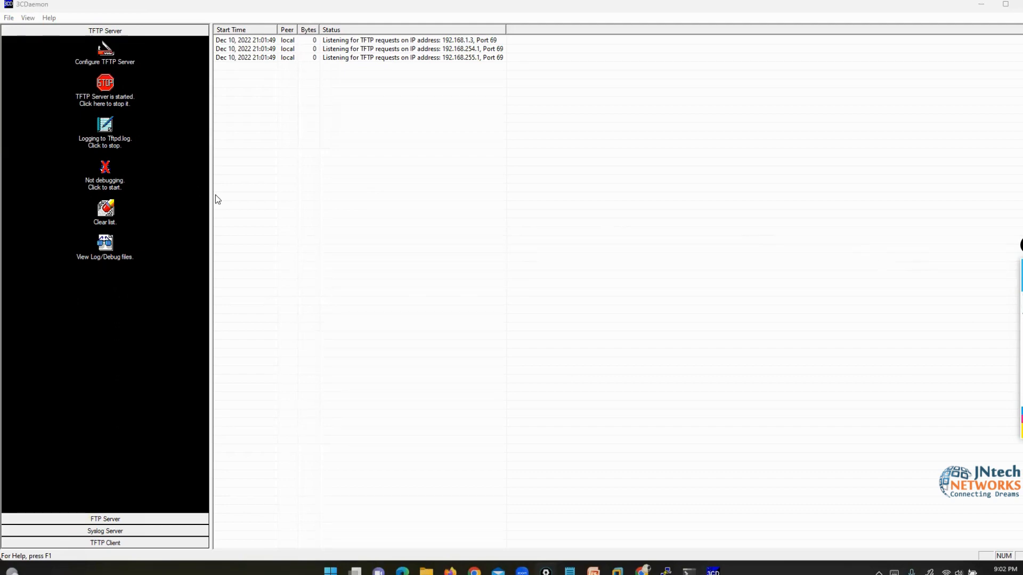
# - Set the TFTP upload/download directory to the PALO ALTO WILD FIRE folder on the Desktop
pyautogui.click(105, 49)
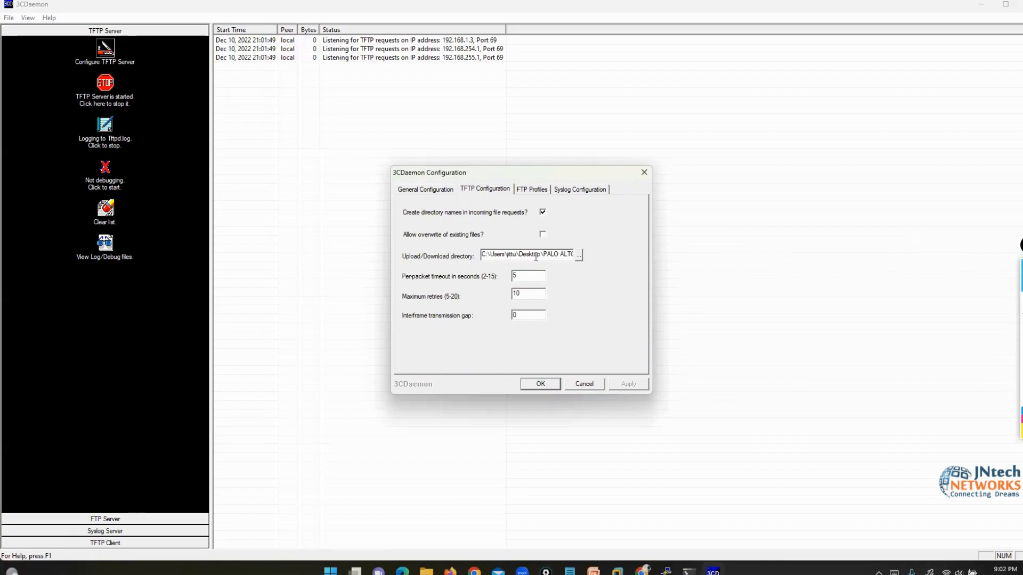
pyautogui.click(579, 256)
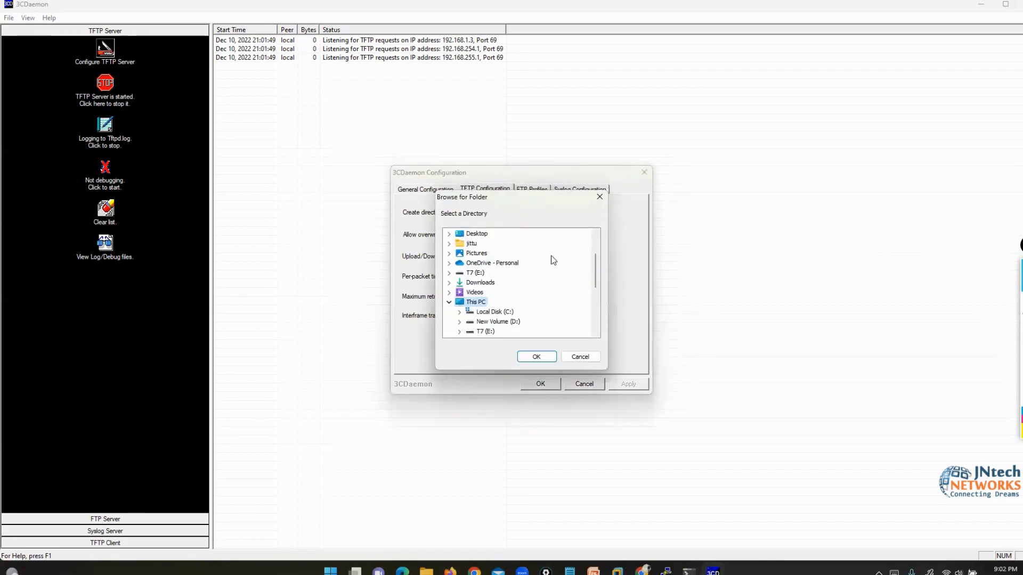
pyautogui.scroll(2, 519, 285)
pyautogui.click(464, 234)
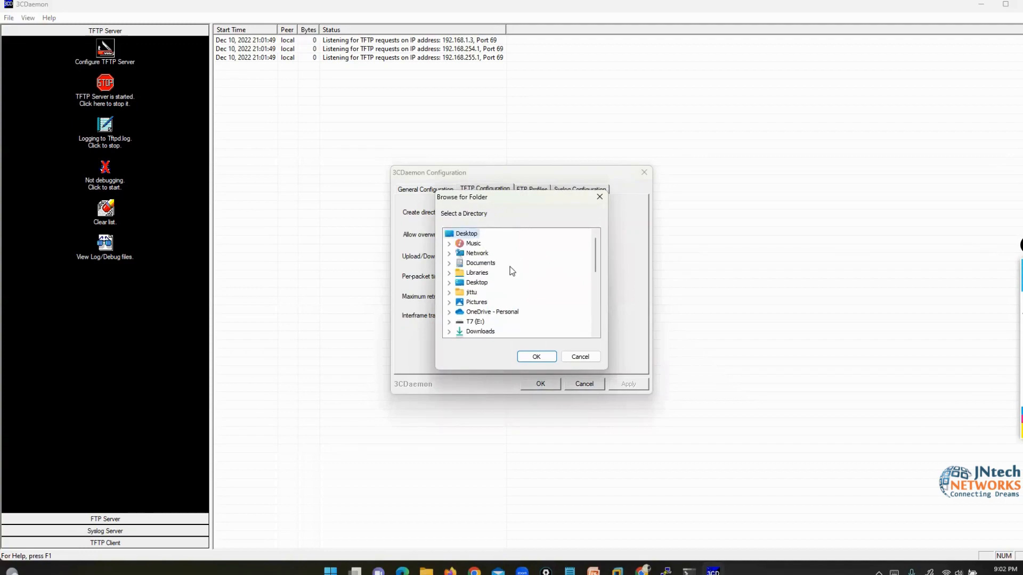
pyautogui.scroll(-5, 512, 271)
pyautogui.scroll(5, 512, 271)
pyautogui.scroll(-5, 513, 289)
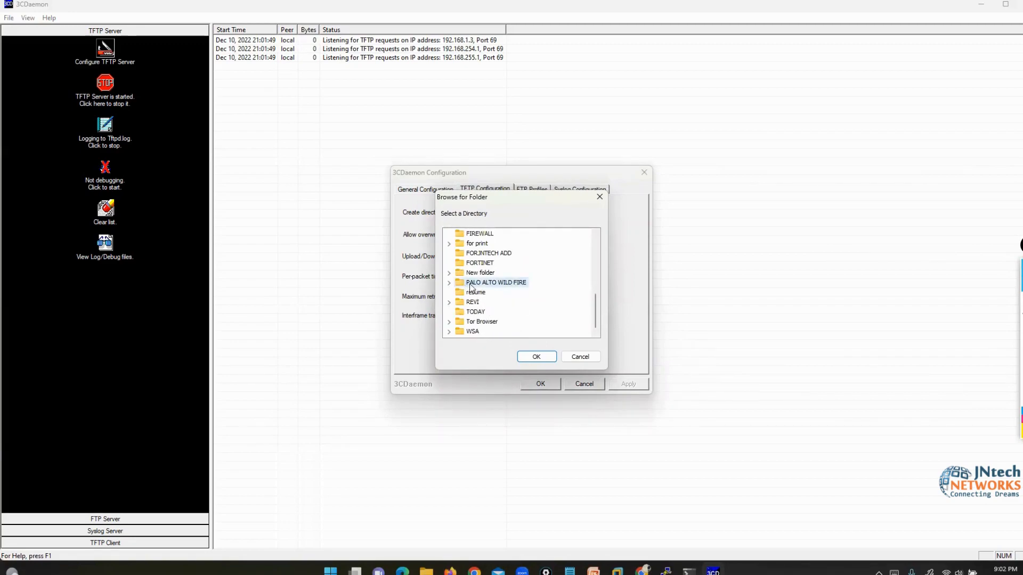
pyautogui.click(537, 356)
# - Apply and save the changed TFTP settings, then close the configuration window
pyautogui.click(629, 384)
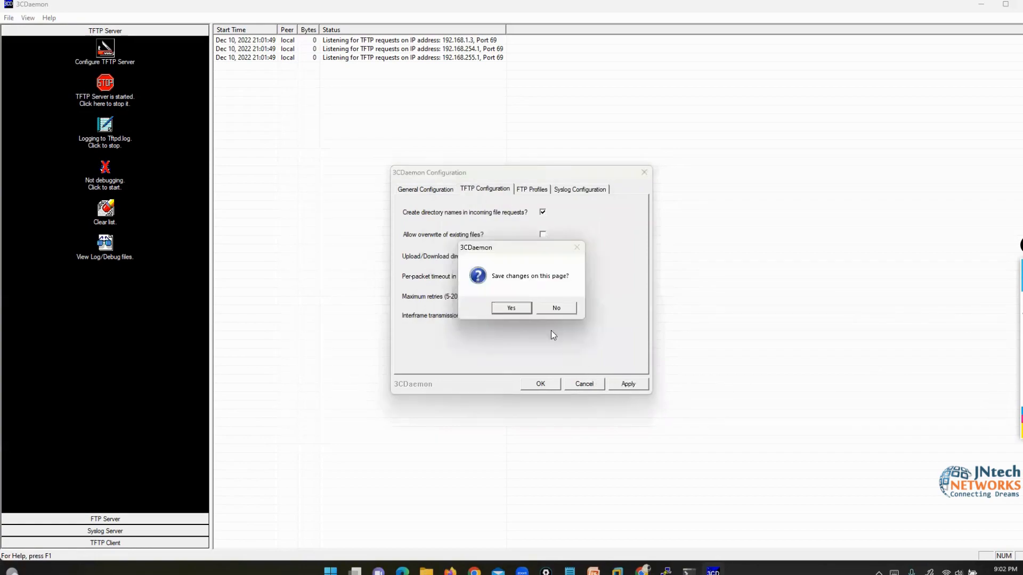
pyautogui.click(512, 311)
pyautogui.click(535, 383)
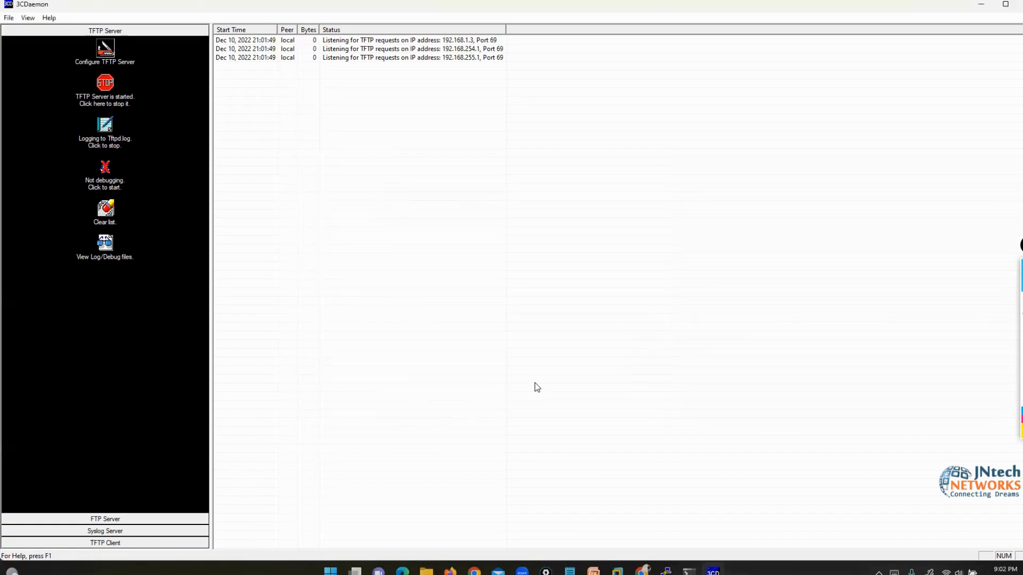
# - Log in to the FW-1 console in PuTTY with the admin account credentials
pyautogui.click(666, 571)
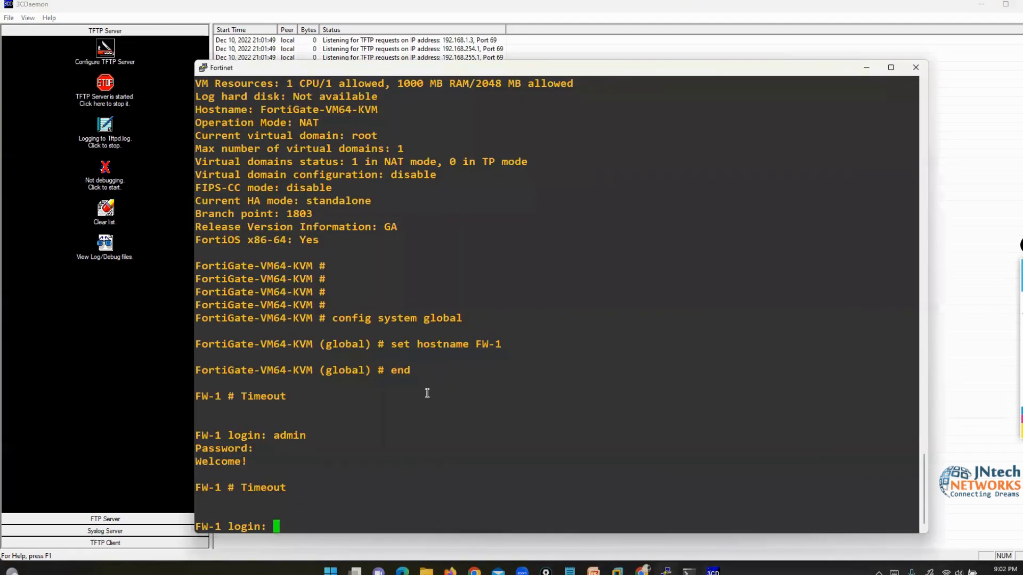
pyautogui.write('admin')
pyautogui.press('Return')
pyautogui.write('admin')
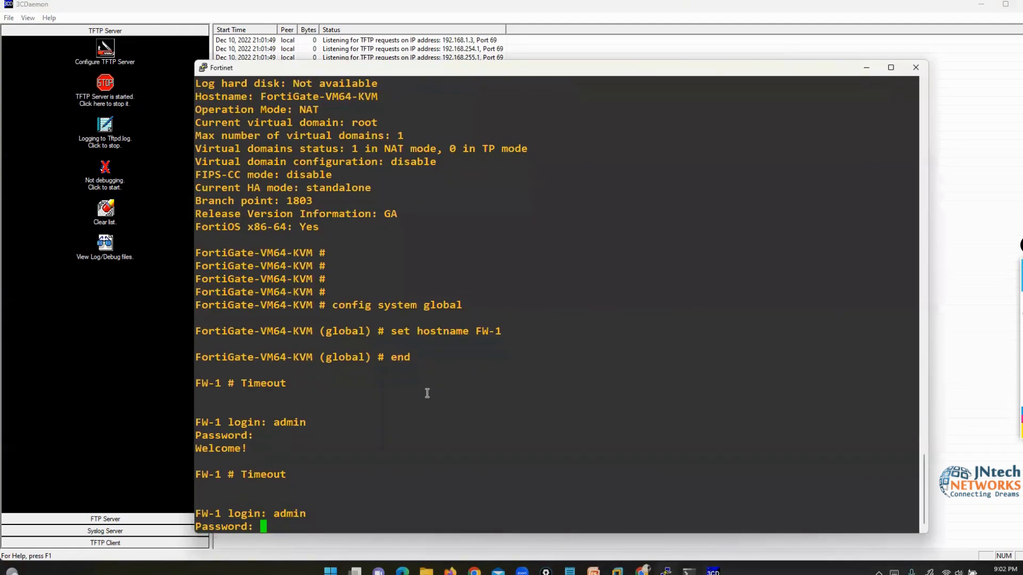
pyautogui.press('Return')
# - Ping 192.168.1.3 from FW-1 after checking the PC's IP, then stop it to see statistics
pyautogui.write('execute ping')
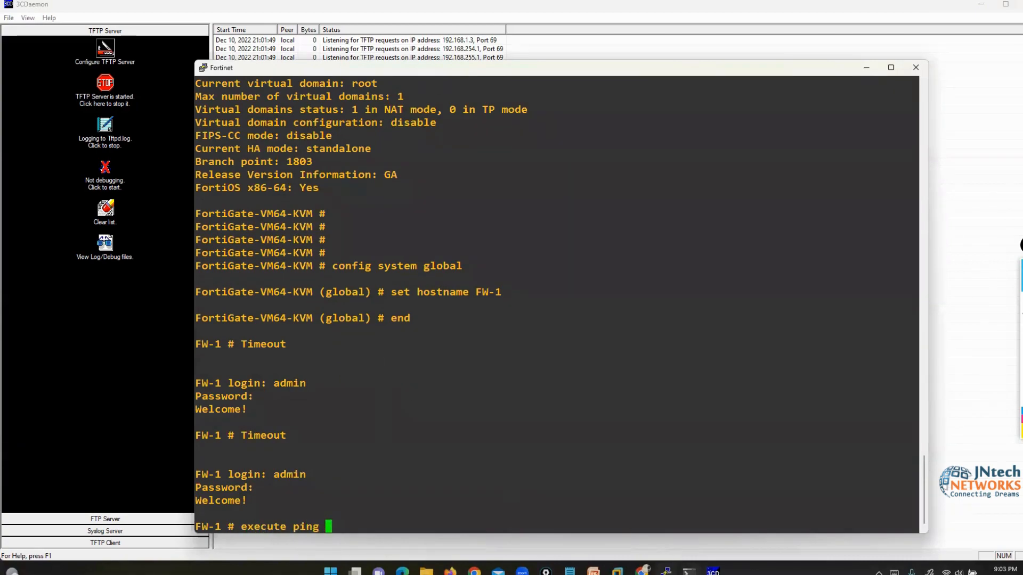
pyautogui.click(689, 571)
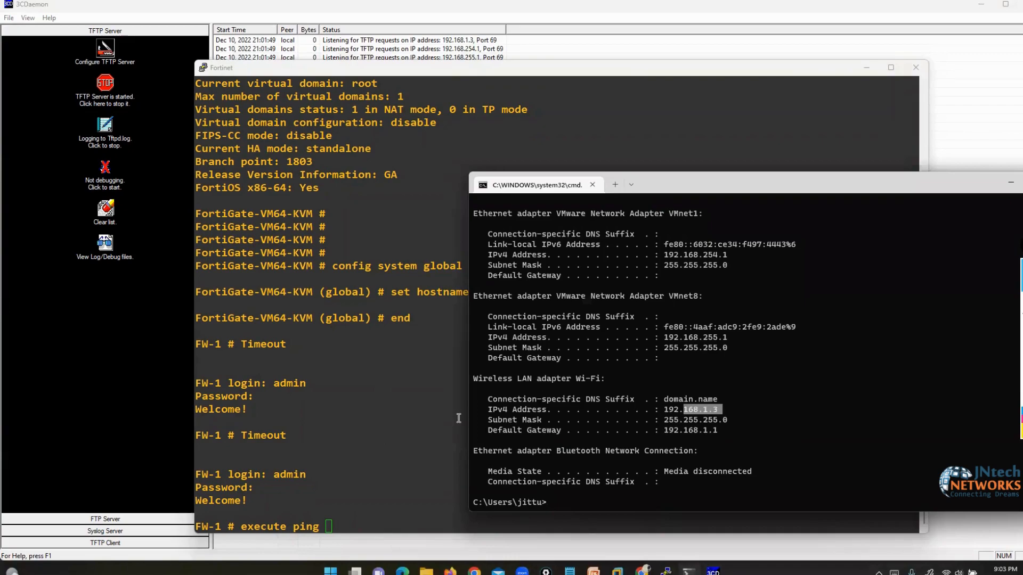
pyautogui.click(408, 472)
pyautogui.write('192.168.1.3')
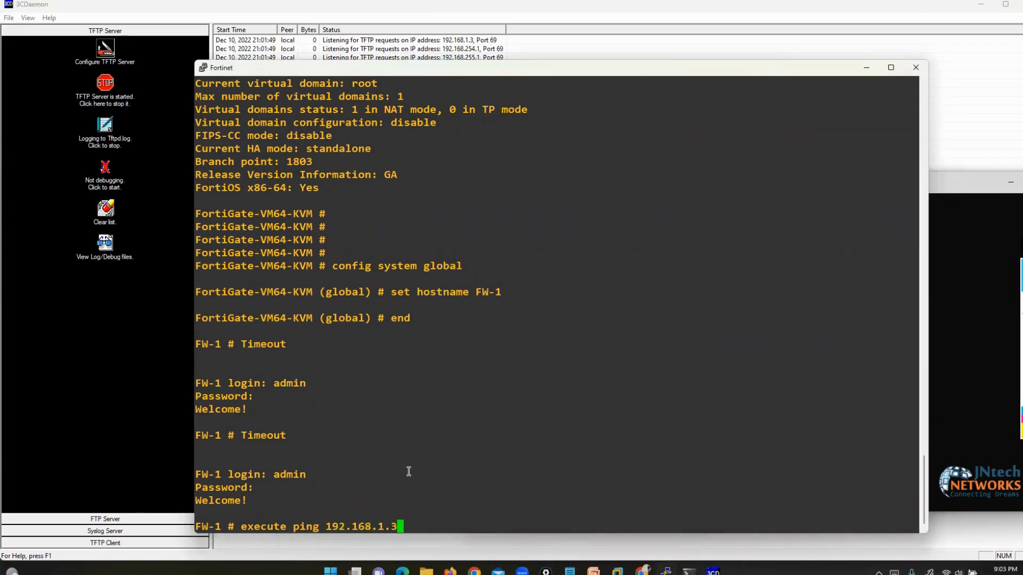
pyautogui.press('Return')
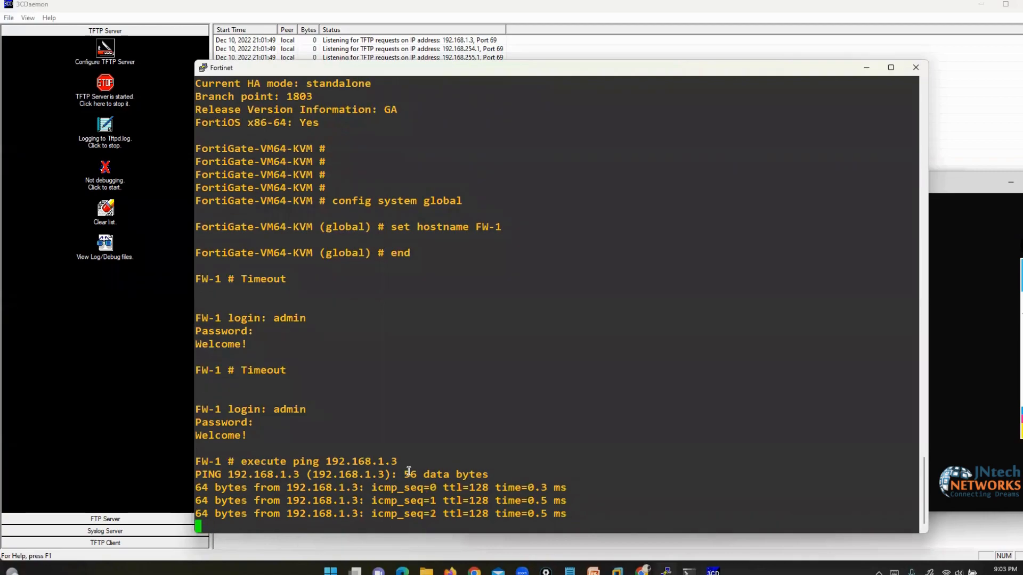
pyautogui.hotkey('ctrl', 'c')
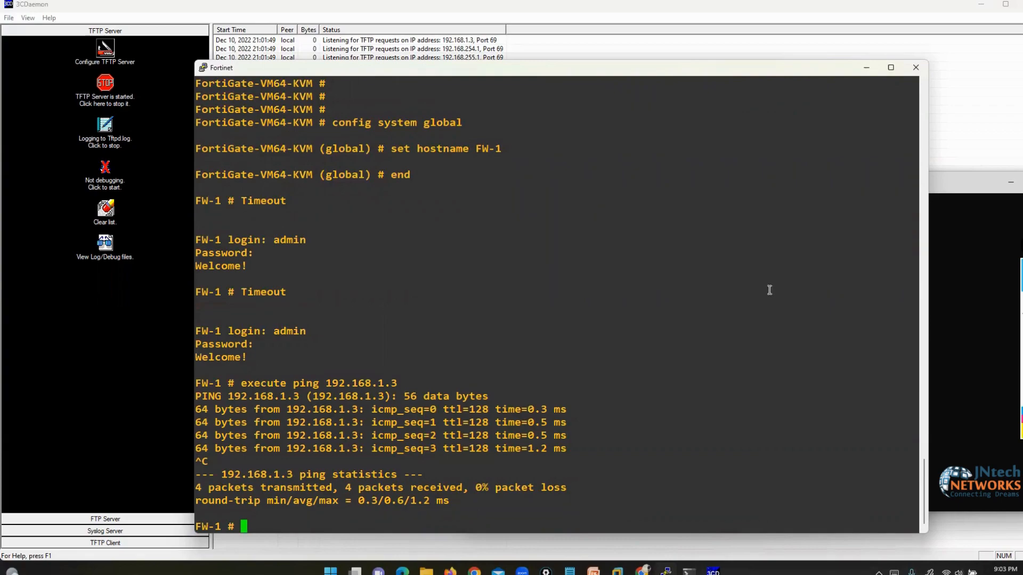
# - Sketch two boxes on screen joined by a curved line
pyautogui.click(1021, 300)
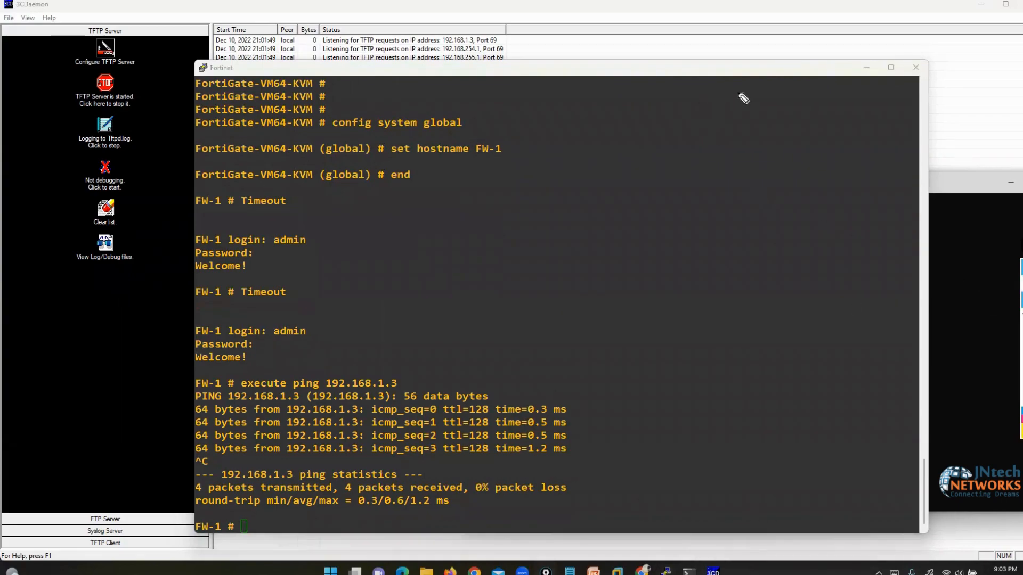
pyautogui.moveTo(744, 98)
pyautogui.mouseDown()
pyautogui.moveTo(685, 171)
pyautogui.moveTo(746, 85)
pyautogui.mouseUp()
pyautogui.moveTo(847, 460)
pyautogui.mouseDown()
pyautogui.moveTo(872, 523)
pyautogui.moveTo(849, 460)
pyautogui.mouseUp()
pyautogui.moveTo(661, 171)
pyautogui.mouseDown()
pyautogui.moveTo(682, 390)
pyautogui.moveTo(819, 474)
pyautogui.mouseUp()
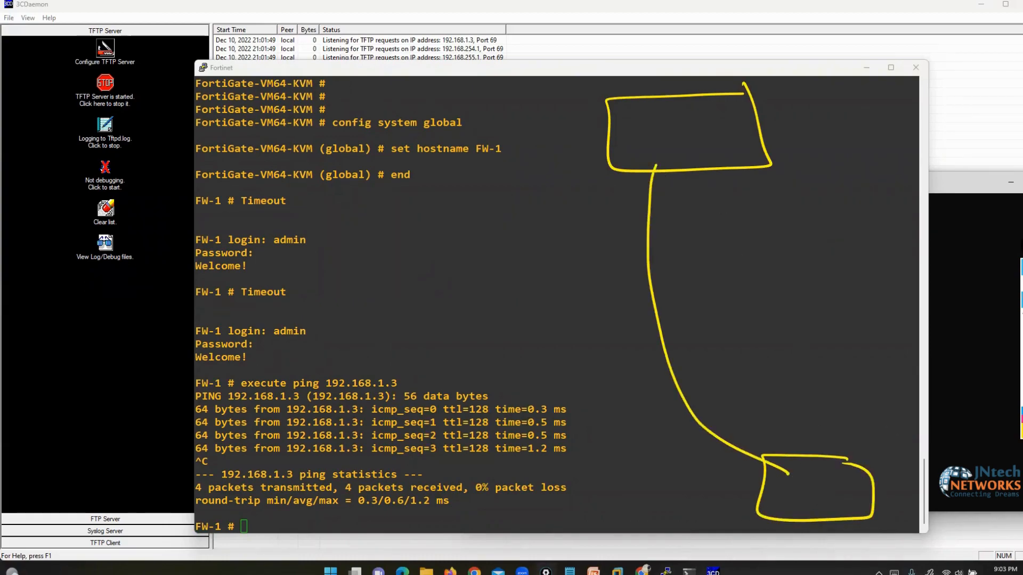
# - Enter 'execute backup config tftp' in FW-1's CLI, using ? to list destinations and arguments
pyautogui.click(663, 374)
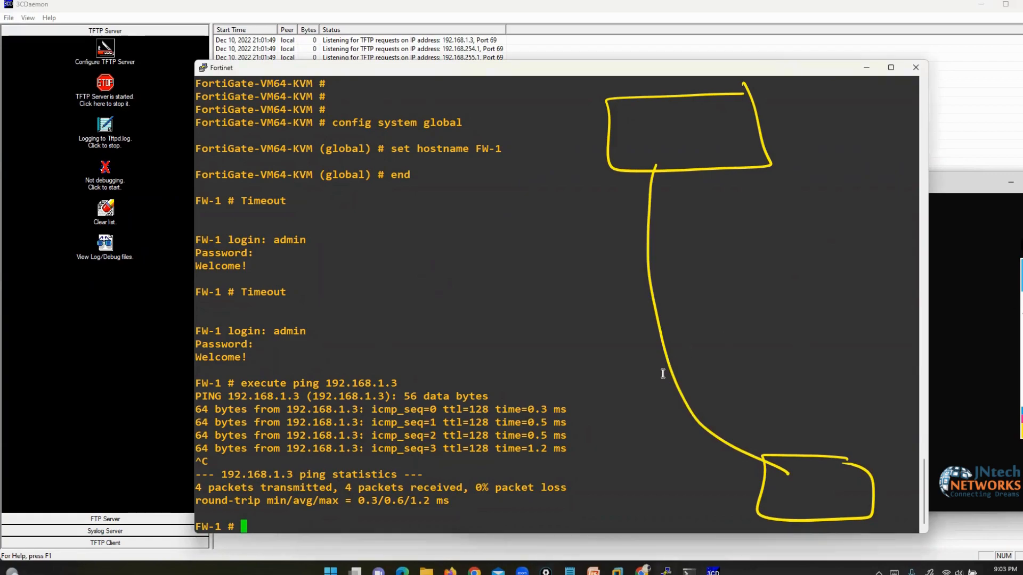
pyautogui.write('execute backup')
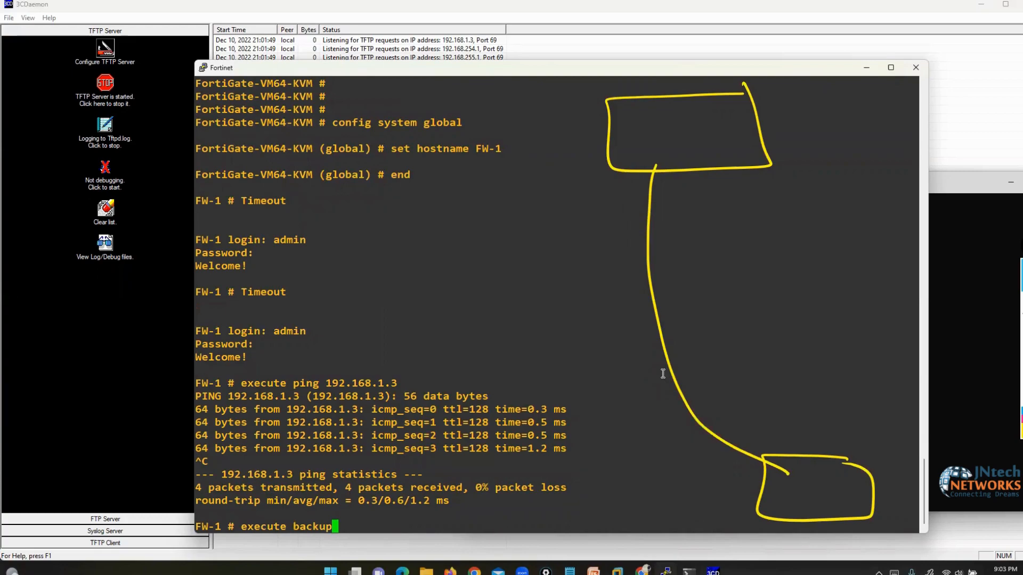
pyautogui.write(' config')
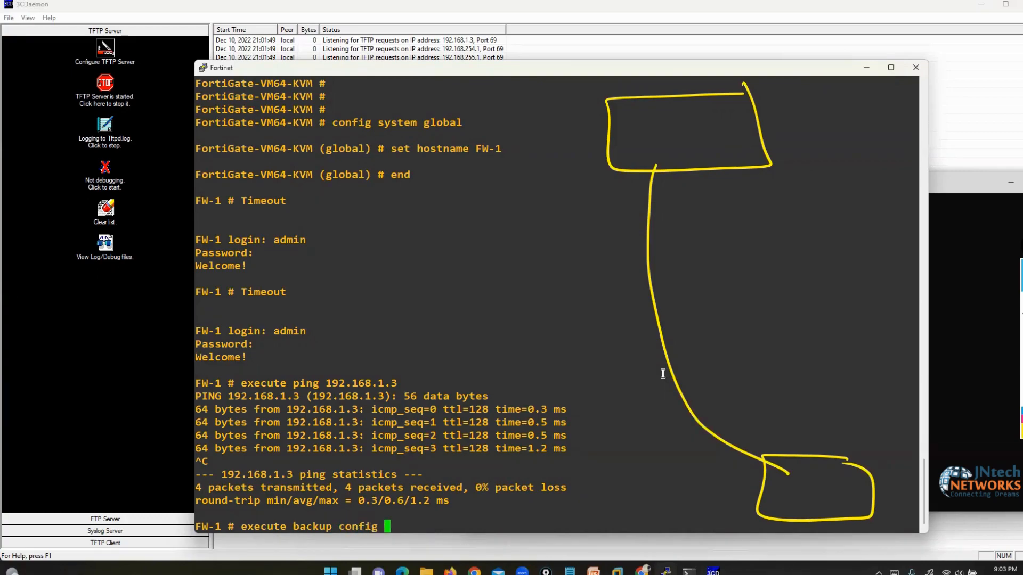
pyautogui.press('?')
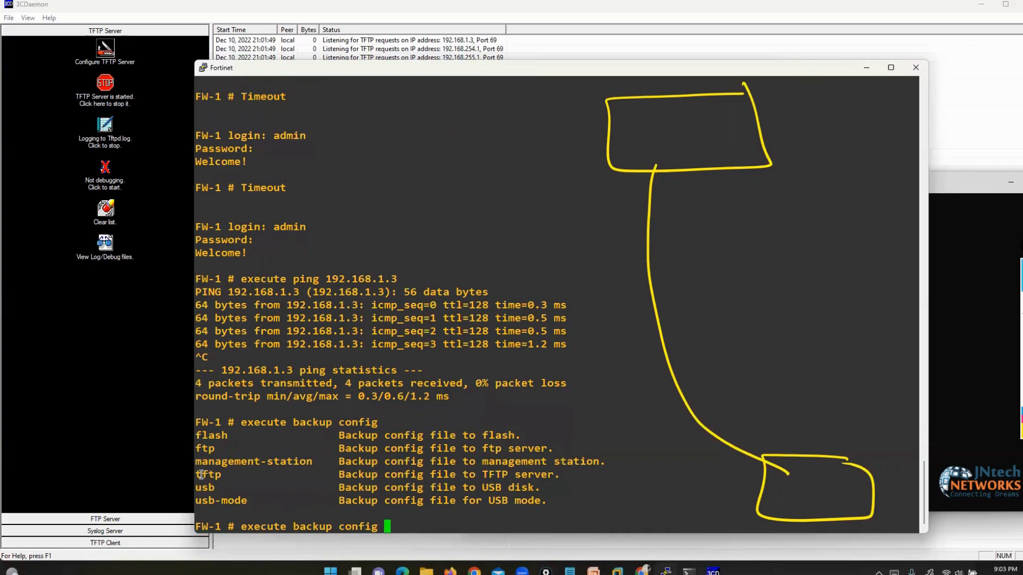
pyautogui.moveTo(198, 474); pyautogui.dragTo(552, 477)
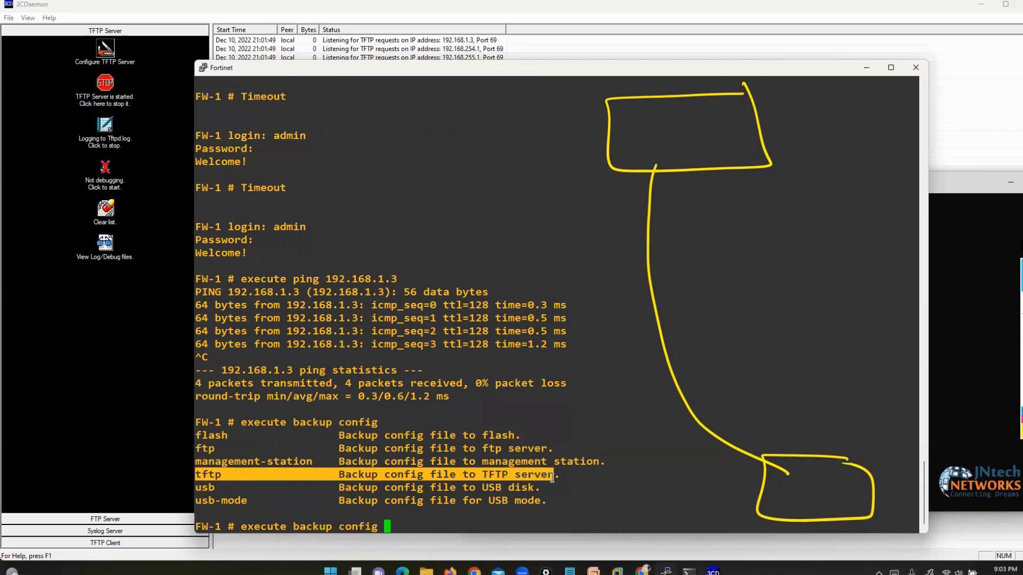
pyautogui.click(423, 527)
pyautogui.write('tftp')
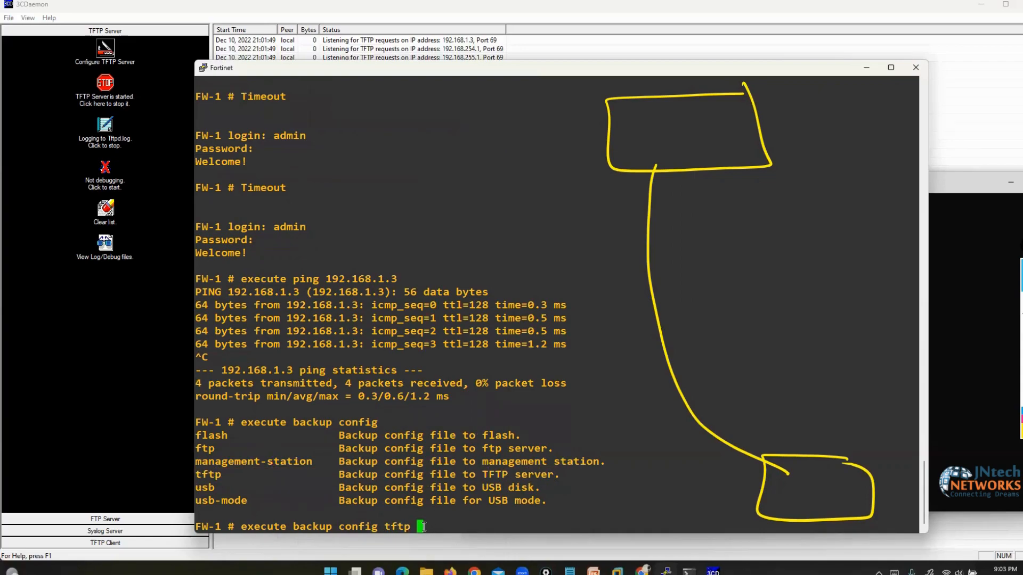
pyautogui.press('?')
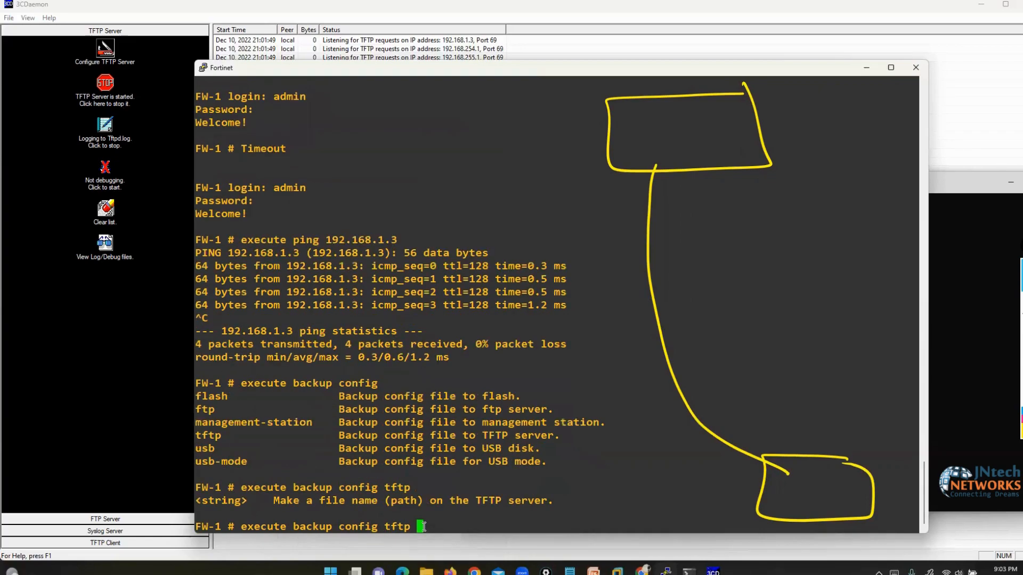
pyautogui.moveTo(278, 497); pyautogui.dragTo(392, 501)
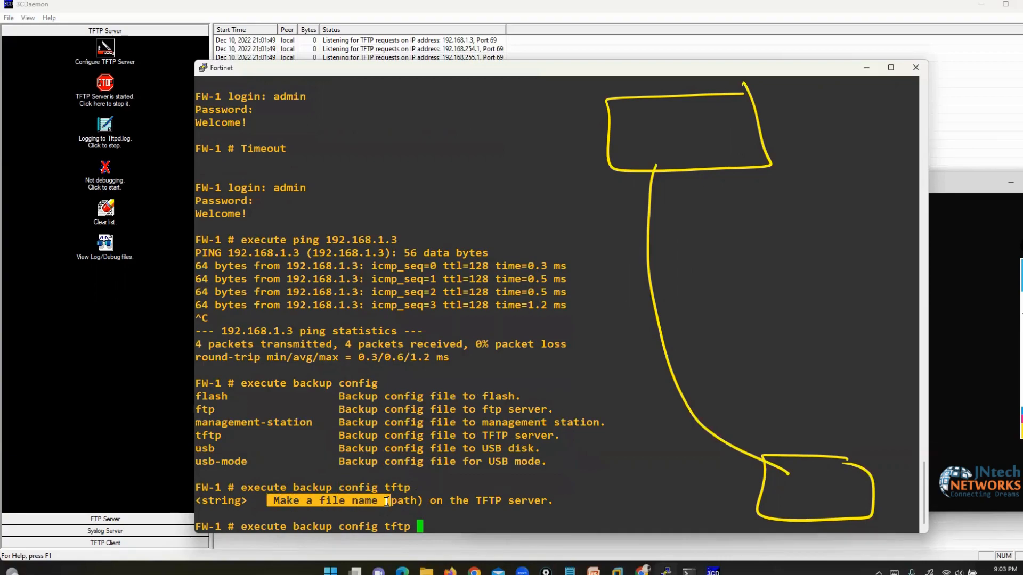
pyautogui.click(457, 526)
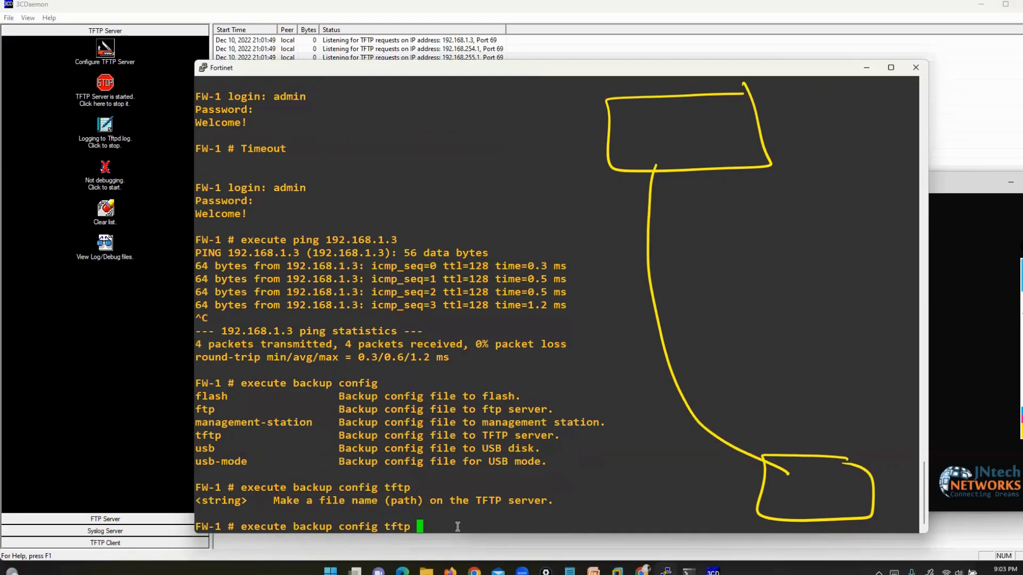
# - Run the backup as FW11111.cfg to TFTP server 192.168.1.3, then bring up 3CDaemon's log
pyautogui.write('FW11111.cfg')
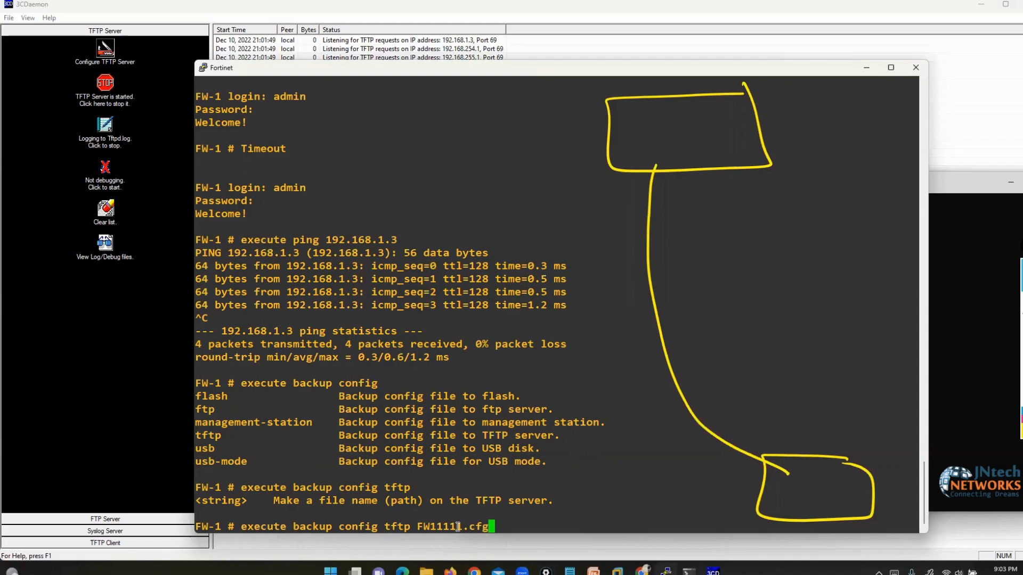
pyautogui.write(' ?')
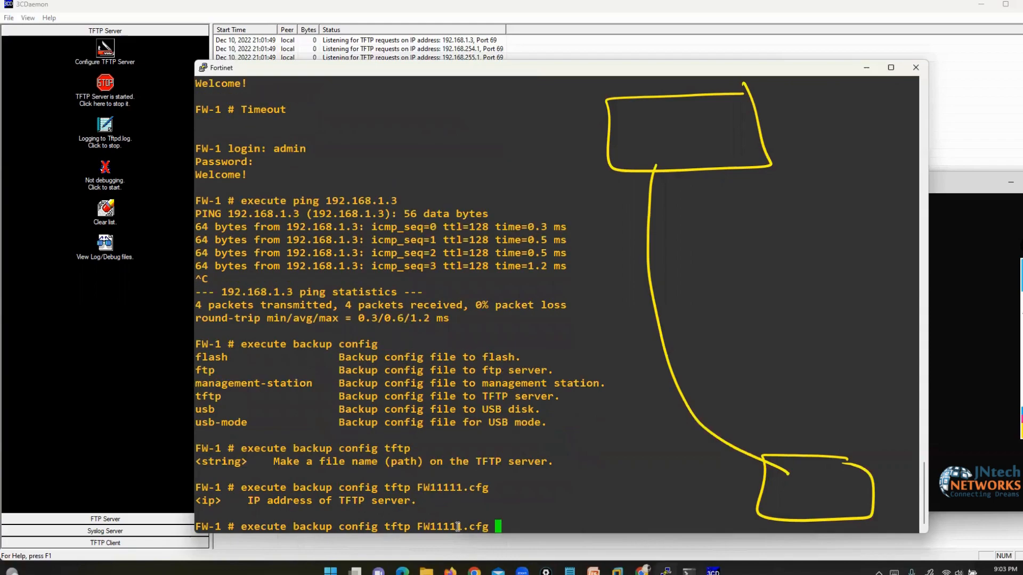
pyautogui.moveTo(241, 501); pyautogui.dragTo(426, 500)
pyautogui.click(521, 527)
pyautogui.write('192.168.1.3')
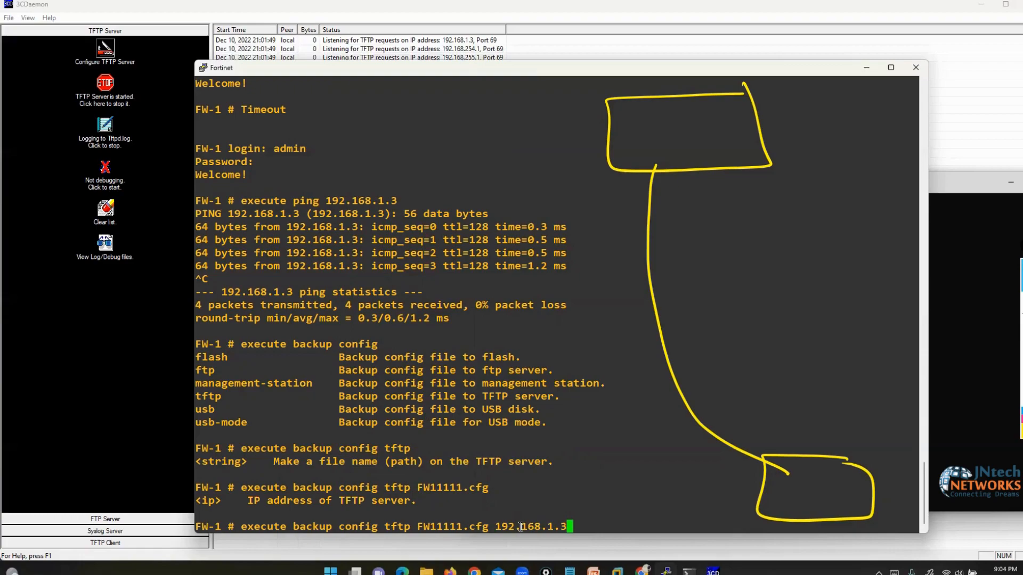
pyautogui.press('Return')
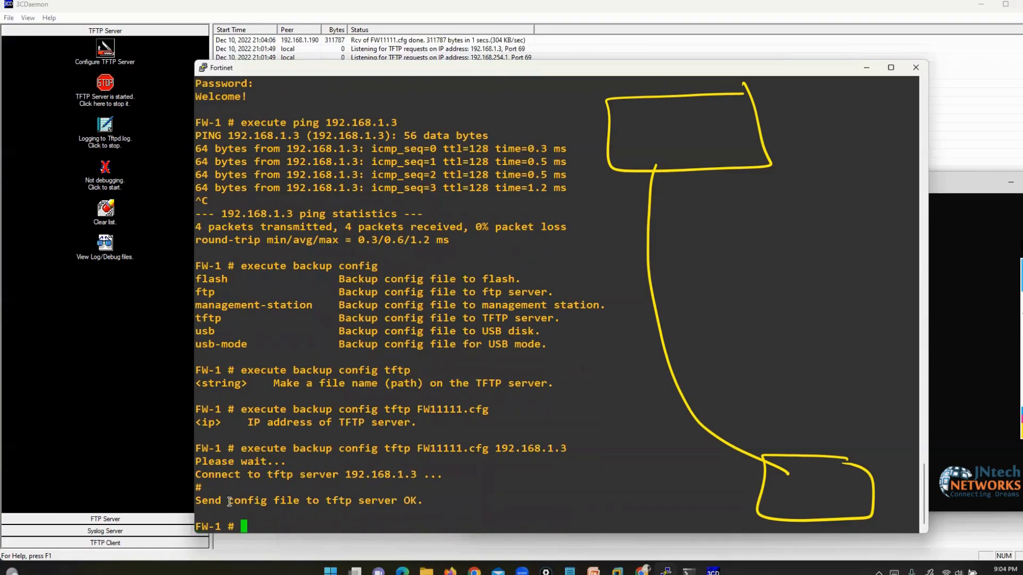
pyautogui.moveTo(202, 501); pyautogui.dragTo(417, 501)
pyautogui.click(967, 134)
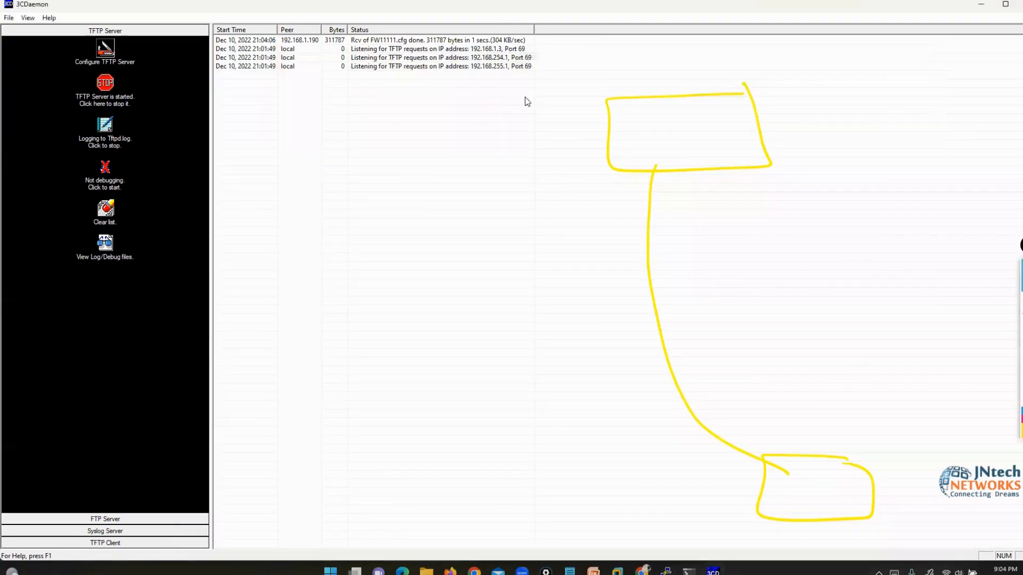
# - Mark FW11111.cfg received from 192.168.1.190 in the 3CDaemon log, then show the desktop
pyautogui.doubleClick(204, 10)
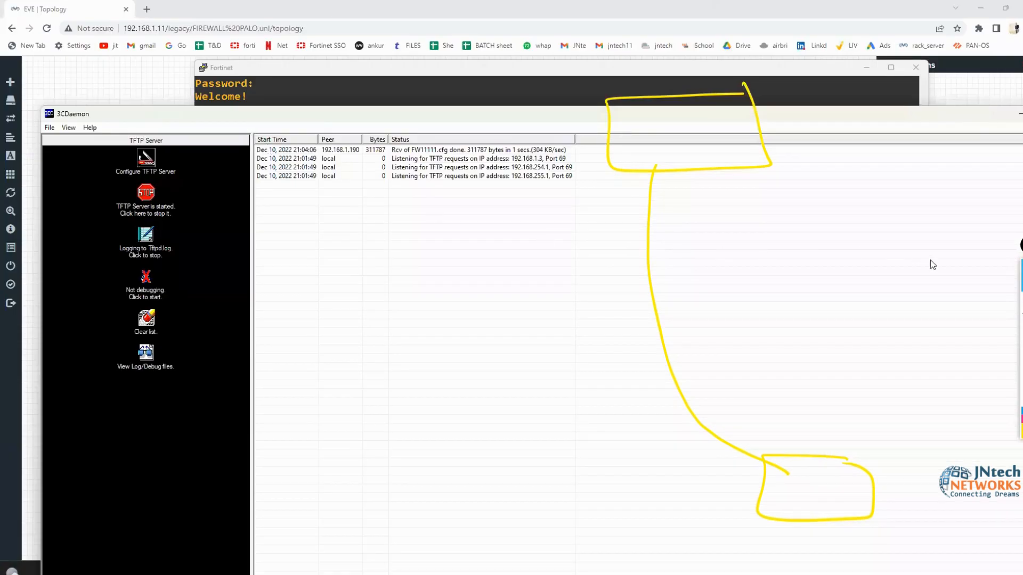
pyautogui.moveTo(202, 109)
pyautogui.mouseDown()
pyautogui.moveTo(204, 134)
pyautogui.moveTo(248, 148)
pyautogui.mouseUp()
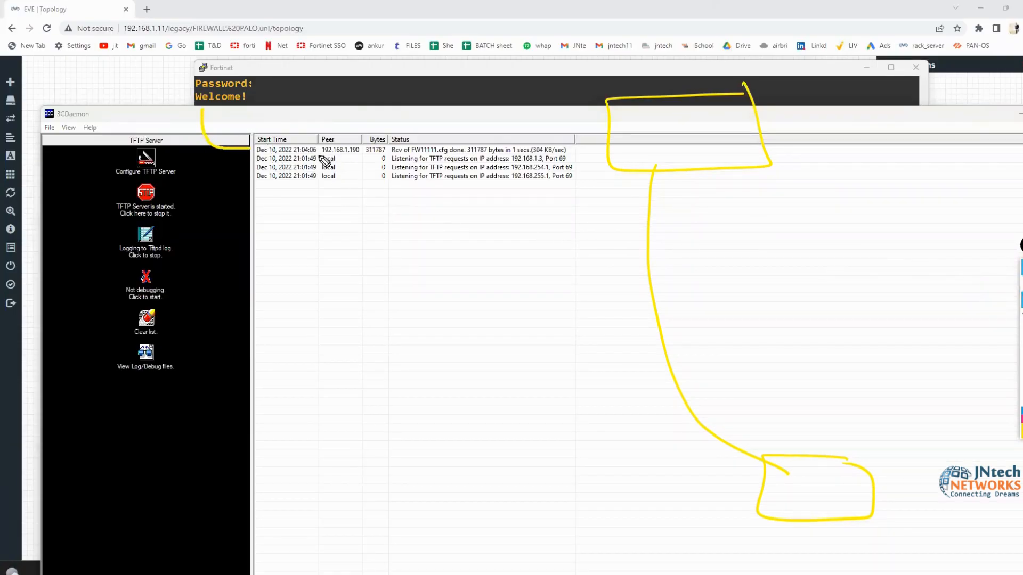
pyautogui.moveTo(322, 155); pyautogui.dragTo(356, 154)
pyautogui.moveTo(371, 98)
pyautogui.mouseDown()
pyautogui.moveTo(375, 127)
pyautogui.moveTo(464, 150)
pyautogui.mouseUp()
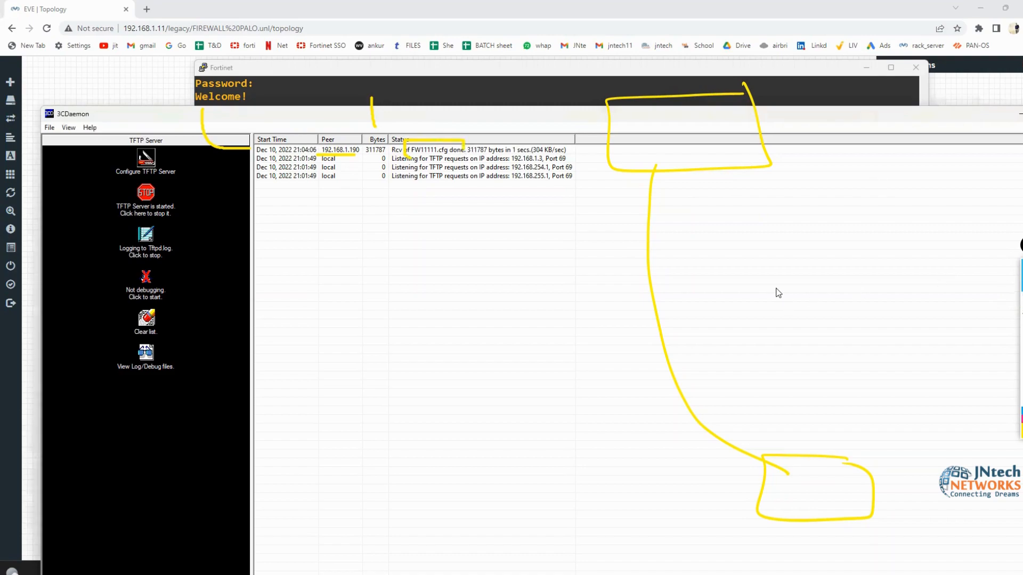
pyautogui.press('super')
pyautogui.press('super')
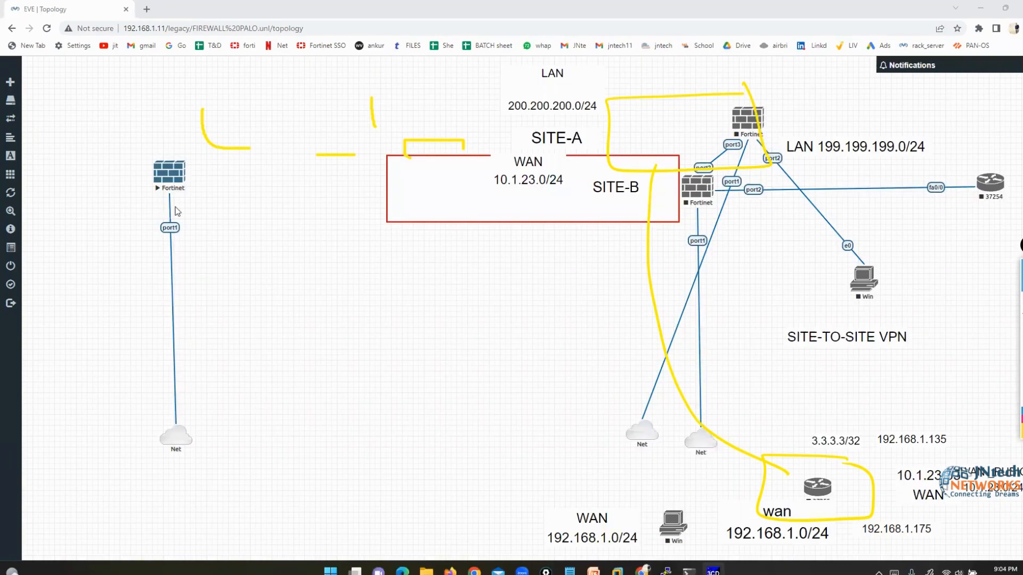
pyautogui.press('super+d')
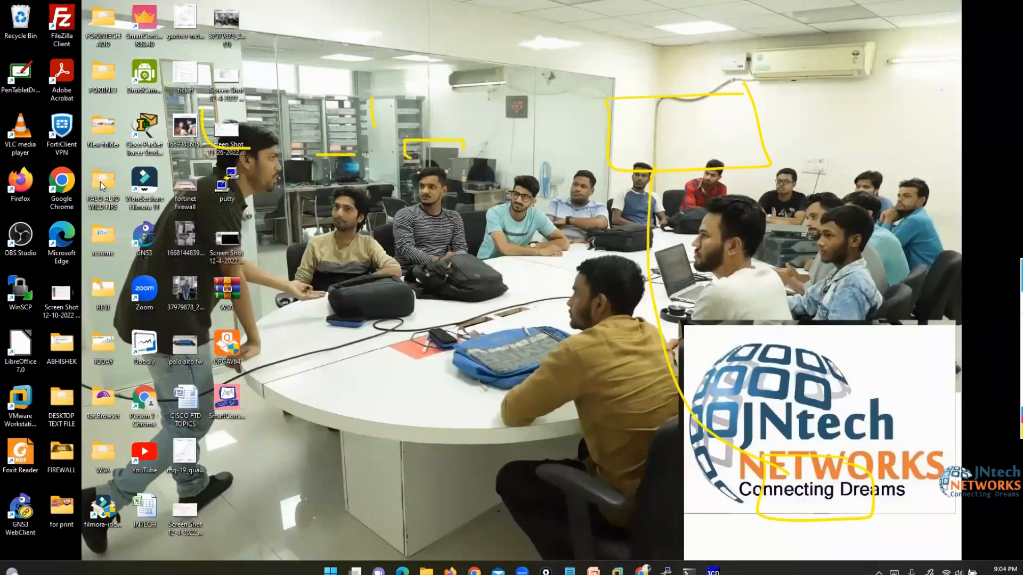
# - Open FW11111 from the PALO ALTO WILD FIRE folder in Notepad, then return to the desktop
pyautogui.doubleClick(100, 181)
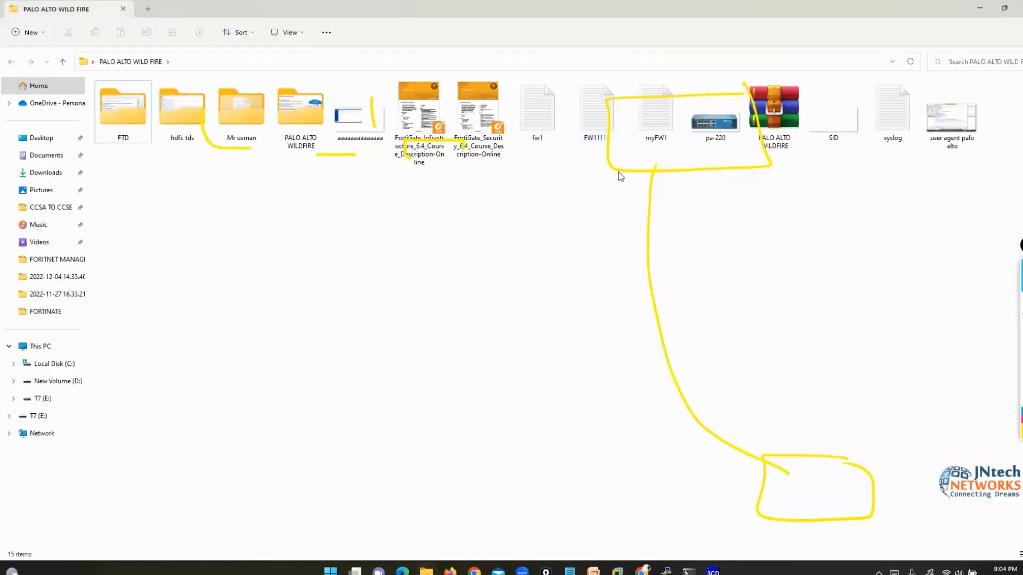
pyautogui.moveTo(600, 128); pyautogui.dragTo(368, 288)
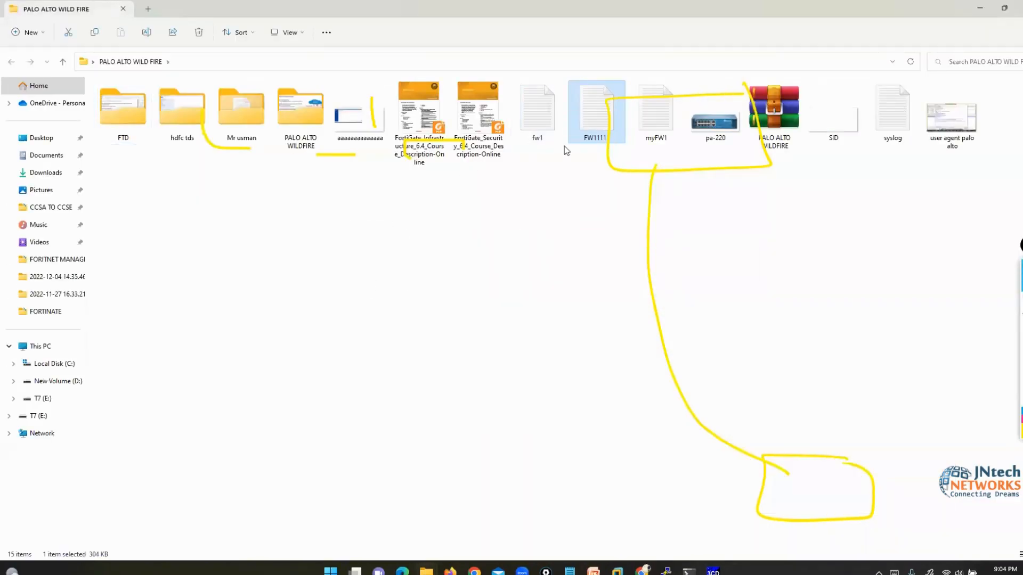
pyautogui.doubleClick(602, 103)
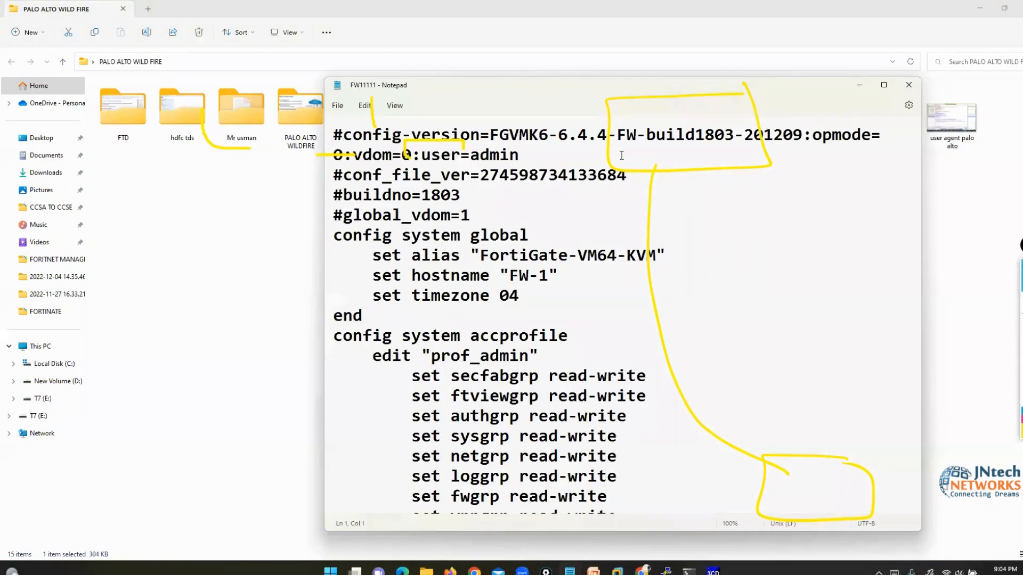
pyautogui.press('super+d')
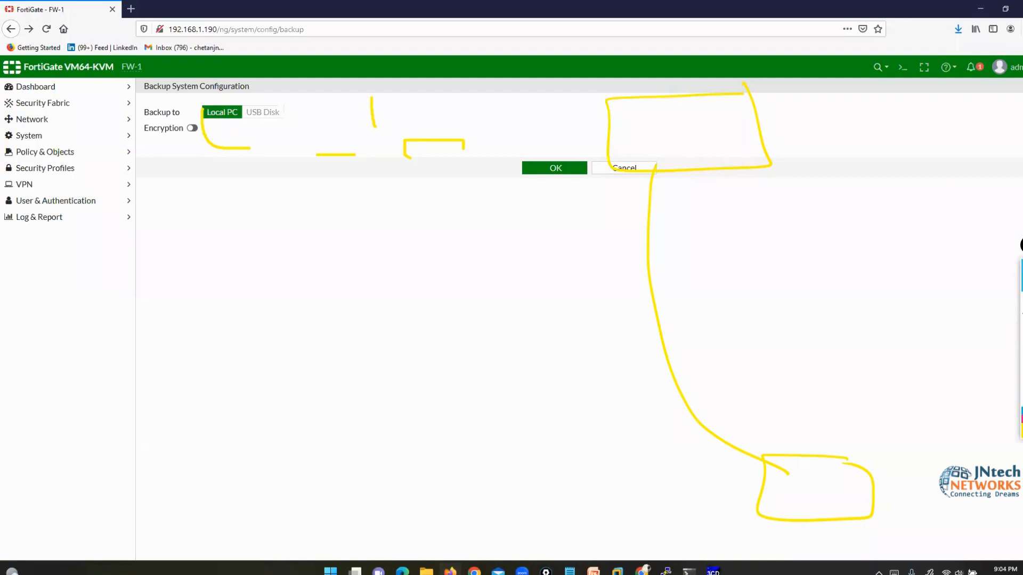
# - Highlight the TFTP backup command in PuTTY, cancel the exit prompt, and minimise the session
pyautogui.click(664, 570)
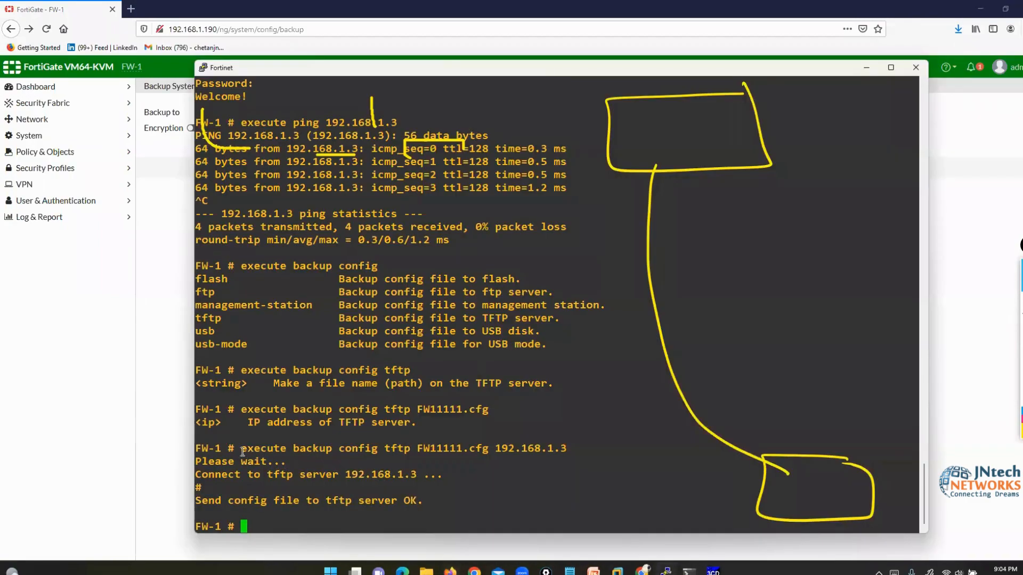
pyautogui.moveTo(241, 448); pyautogui.dragTo(560, 448)
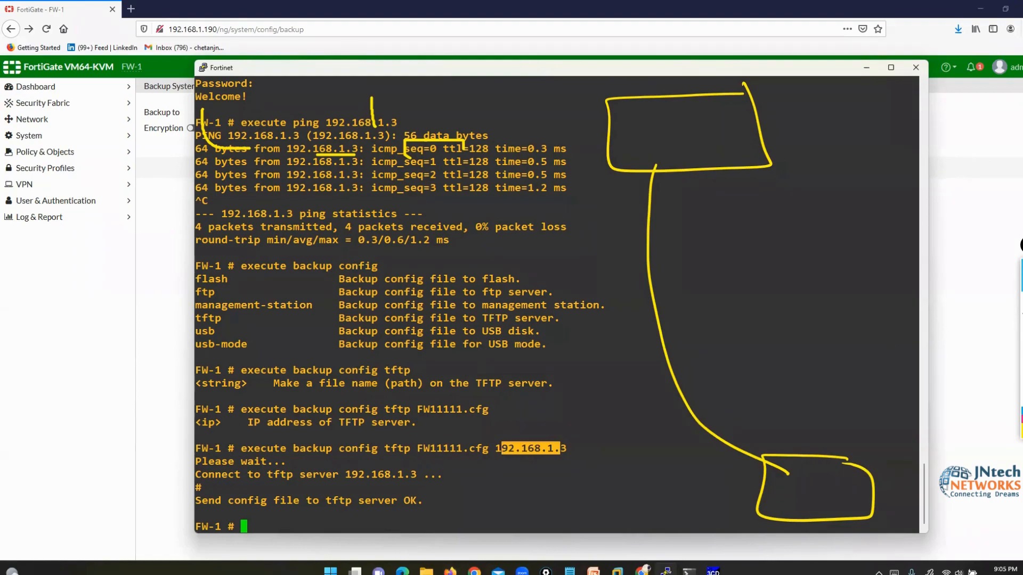
pyautogui.click(1022, 383)
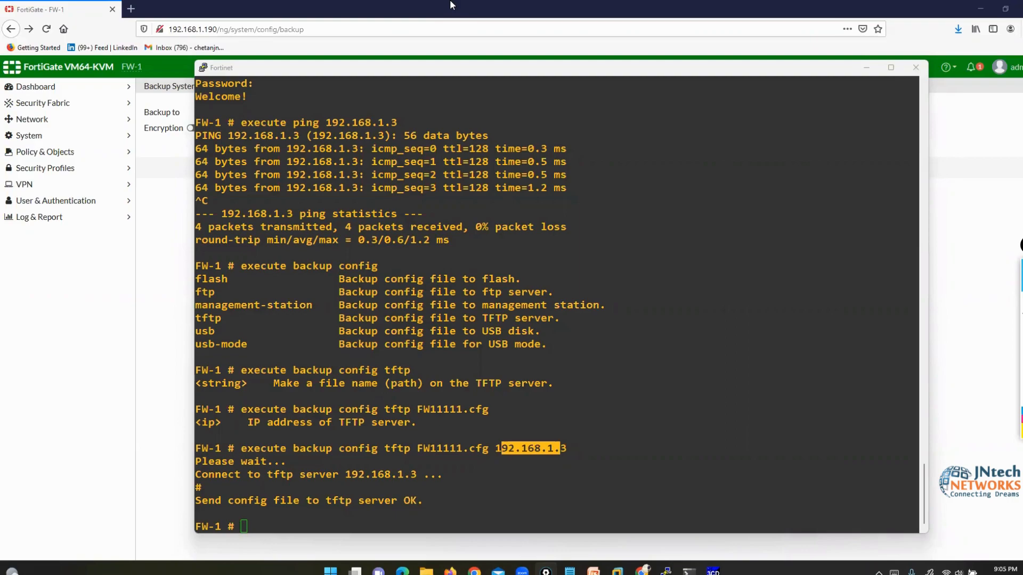
pyautogui.click(915, 68)
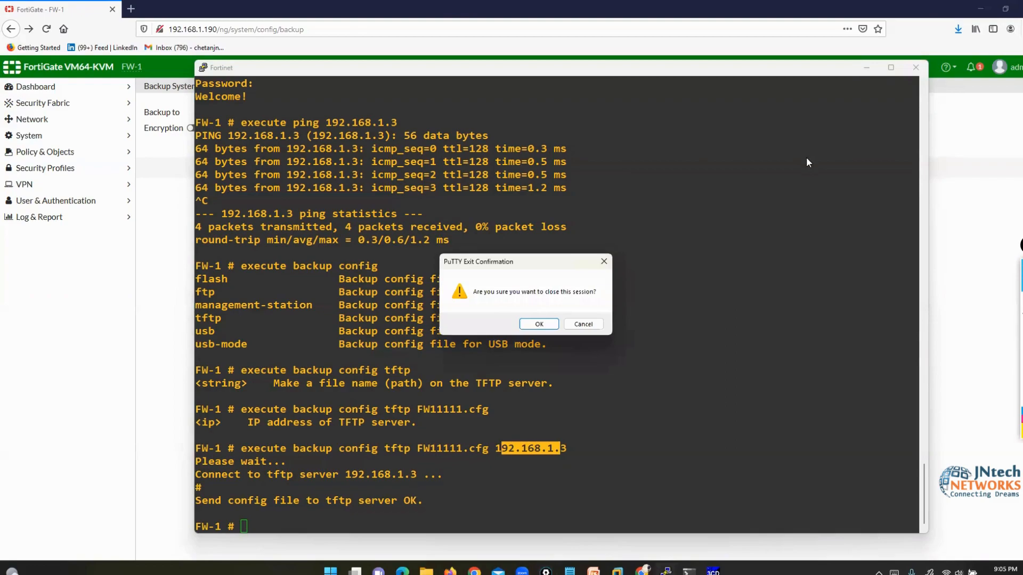
pyautogui.click(573, 325)
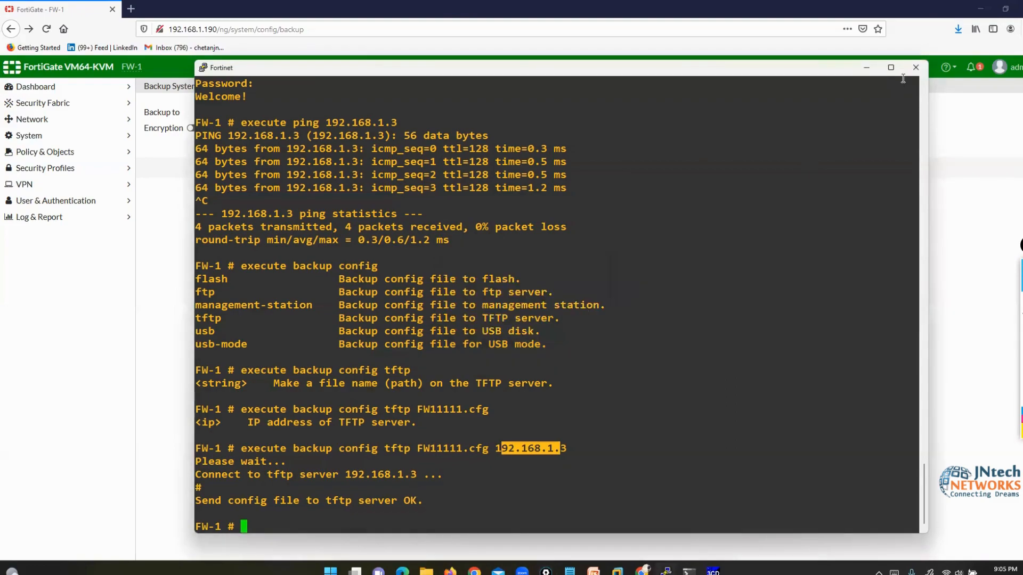
pyautogui.click(866, 72)
# - Select the first topic in the firewall topics note, then minimise it
pyautogui.moveTo(569, 570)
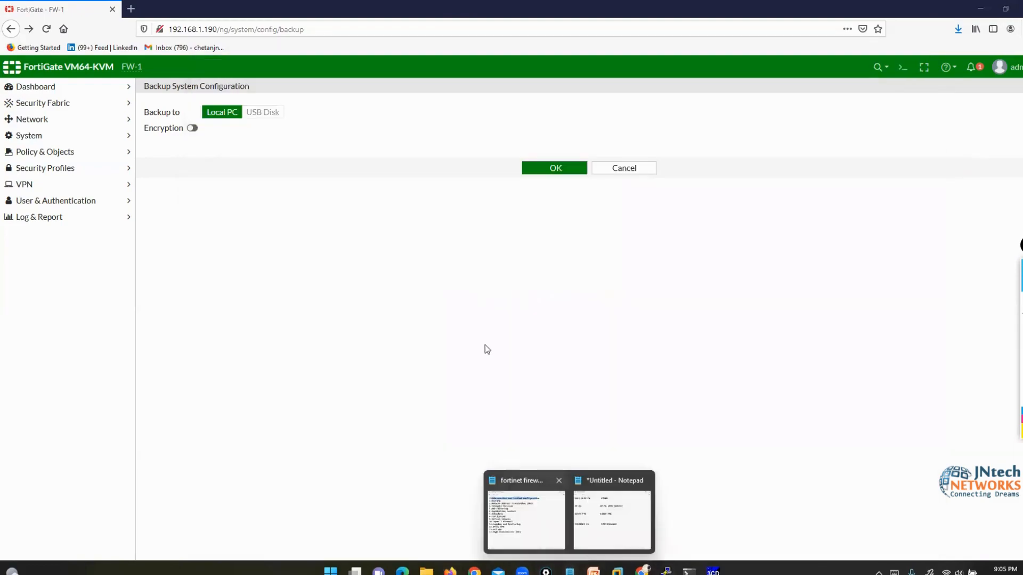
pyautogui.click(607, 480)
pyautogui.click(201, 128)
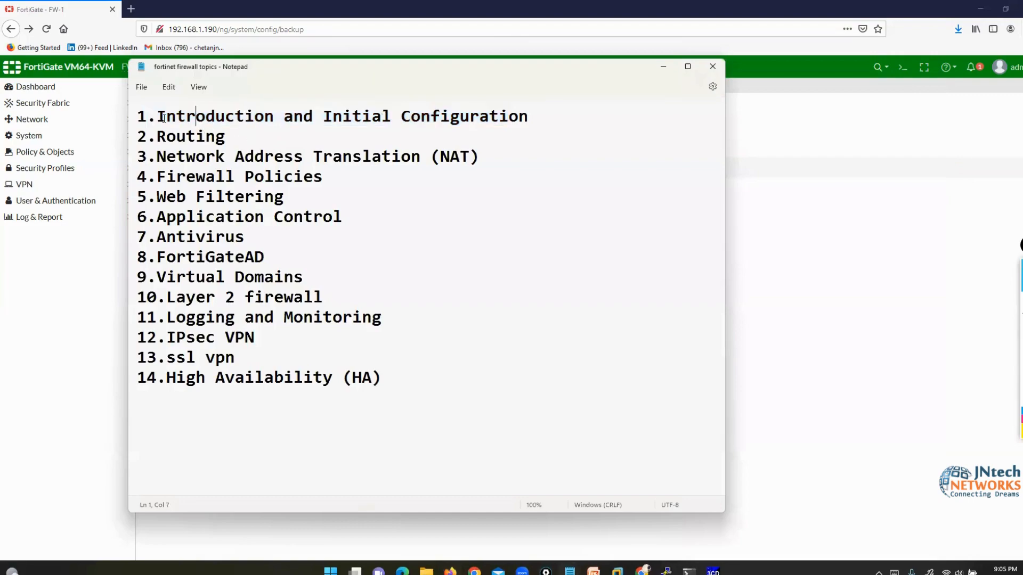
pyautogui.moveTo(156, 116); pyautogui.dragTo(483, 117)
pyautogui.click(663, 66)
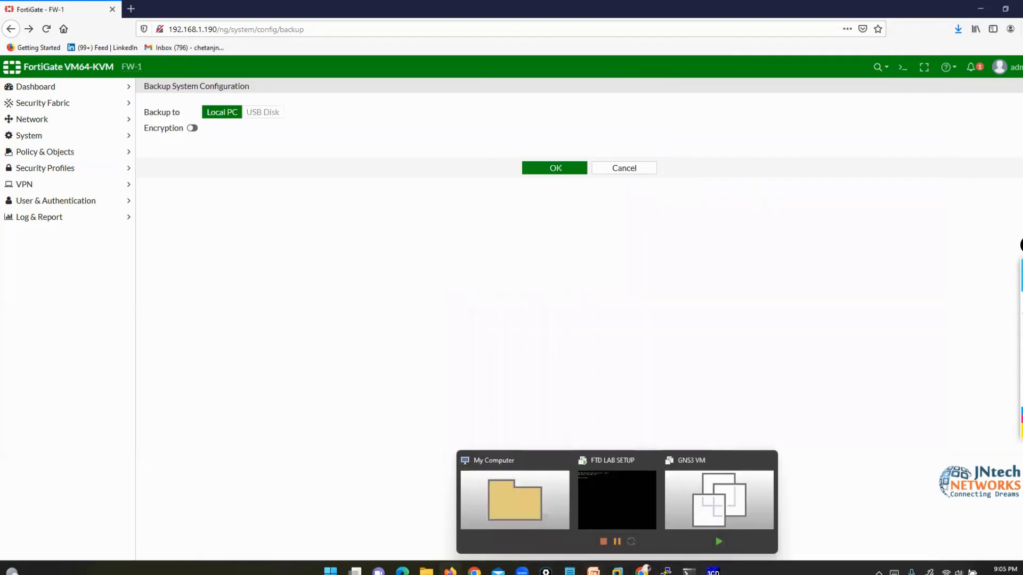
# - Launch mspaint from the Run prompt
pyautogui.moveTo(593, 571)
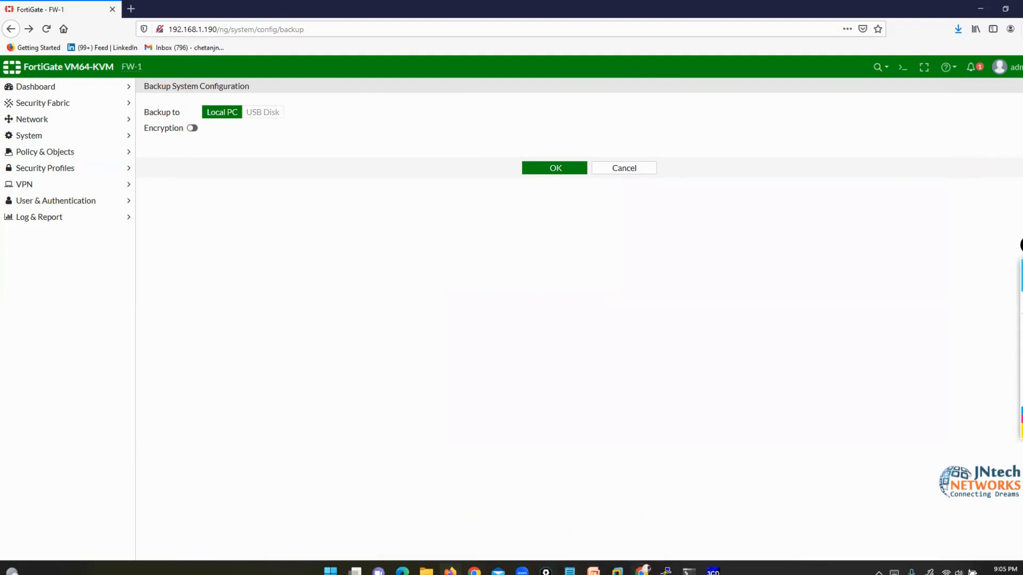
pyautogui.moveTo(665, 571)
pyautogui.press('super+r')
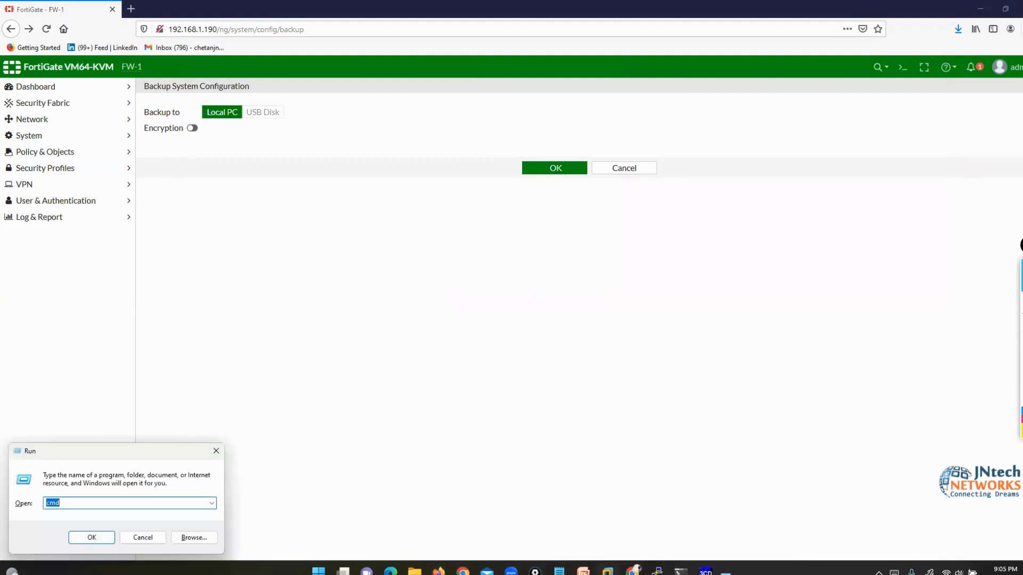
pyautogui.write('ms')
pyautogui.press('Up')
pyautogui.press('Up')
pyautogui.press('Return')
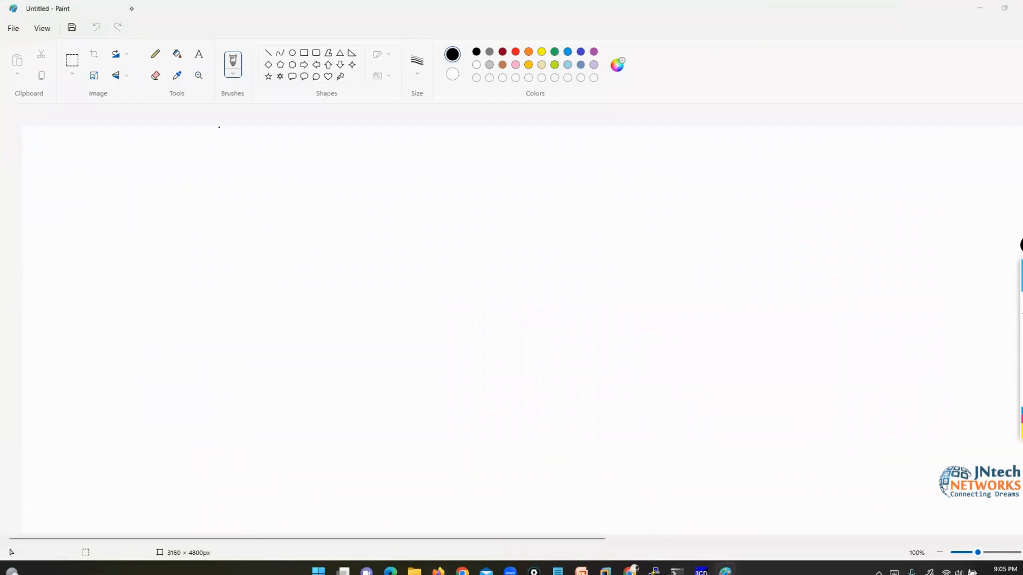
# - Fill the canvas black and handwrite a bracketed RBAC heading
pyautogui.click(176, 54)
pyautogui.click(751, 248)
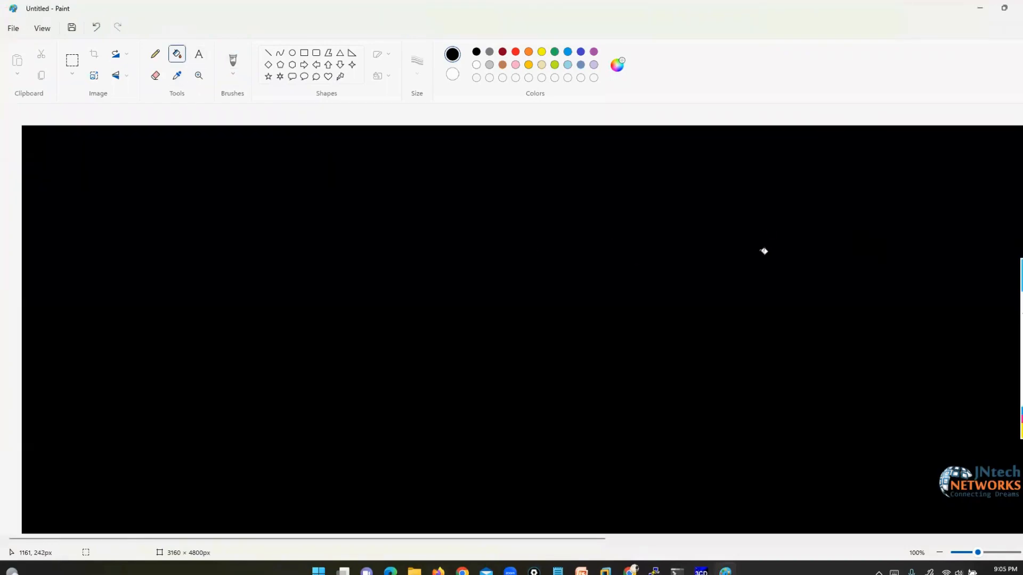
pyautogui.click(996, 301)
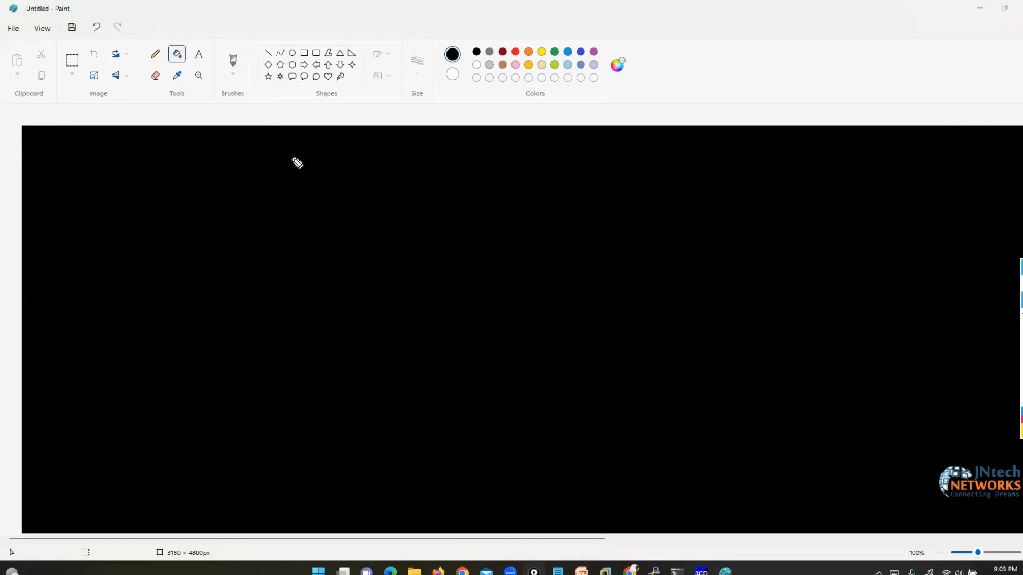
pyautogui.moveTo(287, 154)
pyautogui.mouseDown()
pyautogui.moveTo(285, 137)
pyautogui.moveTo(310, 114)
pyautogui.moveTo(400, 161)
pyautogui.moveTo(451, 141)
pyautogui.moveTo(463, 177)
pyautogui.mouseUp()
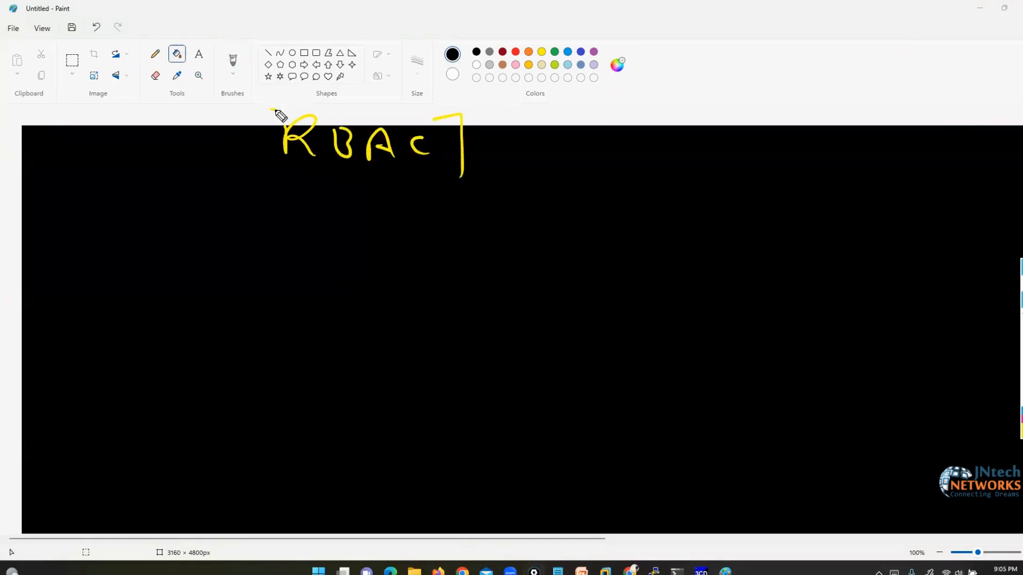
pyautogui.moveTo(275, 109); pyautogui.dragTo(269, 166)
# - Draw a yellow box labelled Fw right of RBAC and place a text box below the heading
pyautogui.moveTo(769, 140)
pyautogui.mouseDown()
pyautogui.moveTo(534, 144)
pyautogui.moveTo(583, 229)
pyautogui.moveTo(822, 137)
pyautogui.moveTo(755, 136)
pyautogui.mouseUp()
pyautogui.moveTo(644, 149)
pyautogui.mouseDown()
pyautogui.moveTo(647, 191)
pyautogui.moveTo(676, 146)
pyautogui.mouseUp()
pyautogui.moveTo(643, 170); pyautogui.dragTo(706, 167)
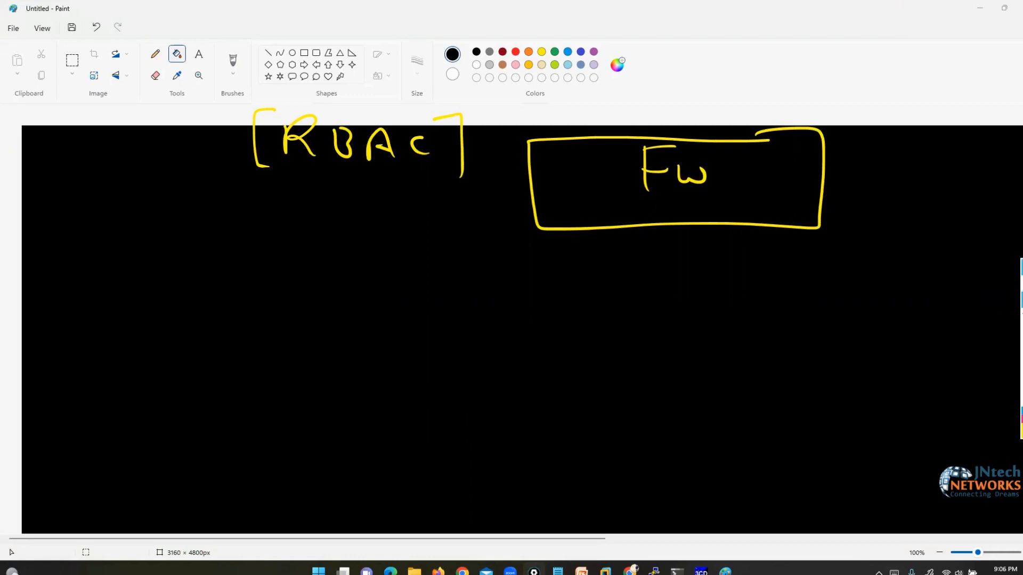
pyautogui.click(199, 53)
pyautogui.click(271, 285)
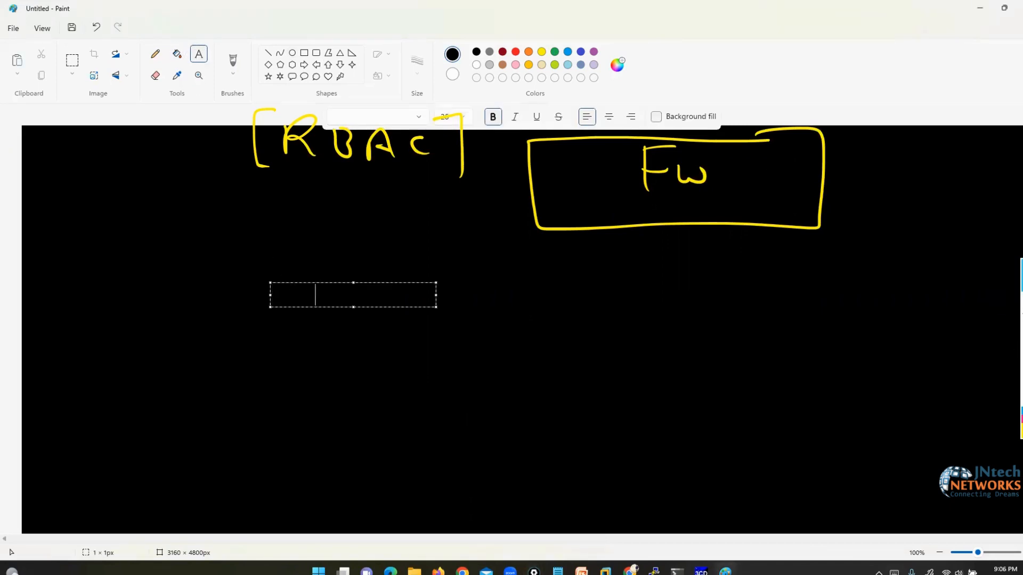
# - Type administrator, admin1 and admin2 in red on three stacked lines
pyautogui.click(515, 52)
pyautogui.write('admini')
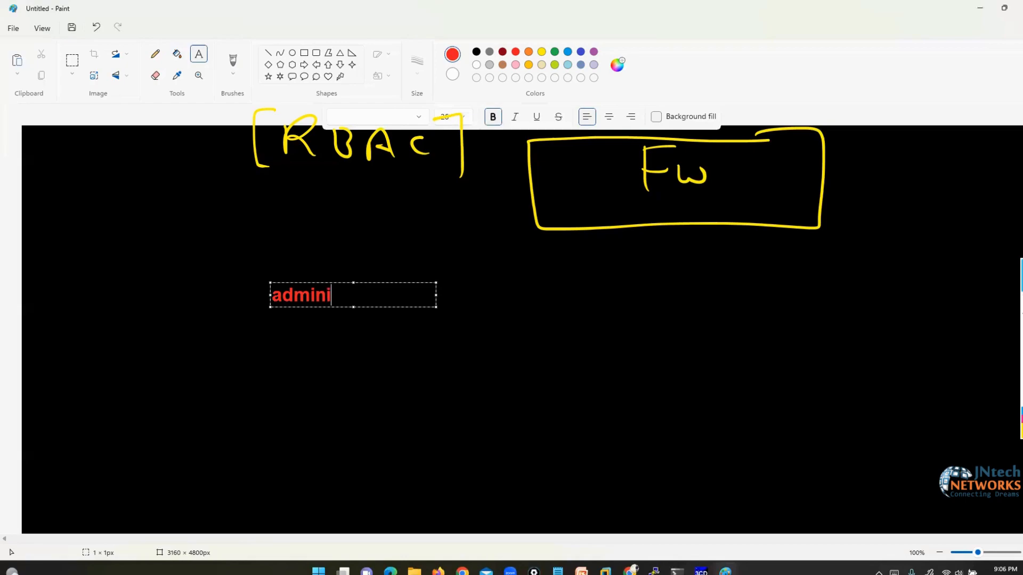
pyautogui.write('strator')
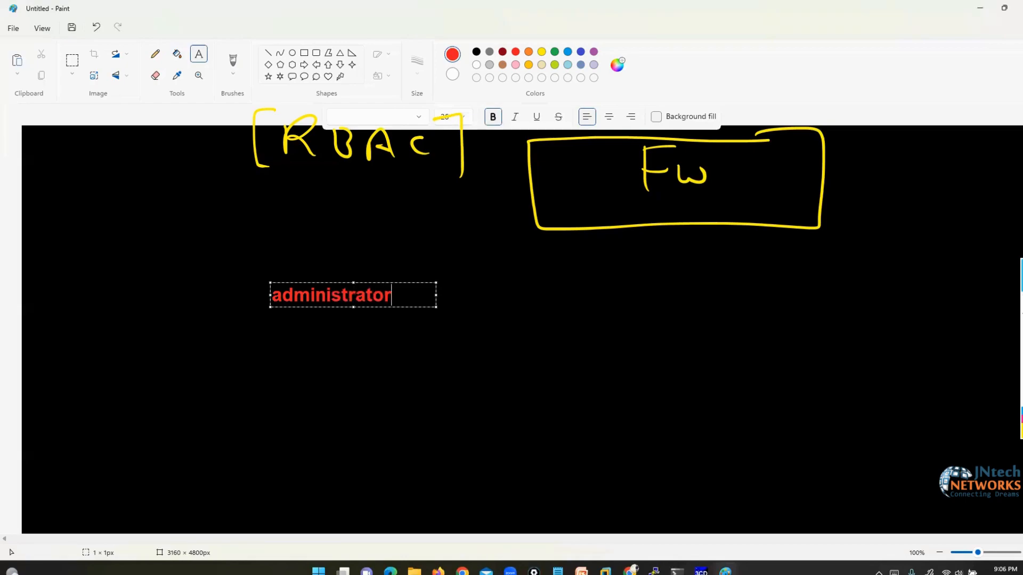
pyautogui.press('Return')
pyautogui.press('Return')
pyautogui.press('Return')
pyautogui.press('Return')
pyautogui.write('admin1')
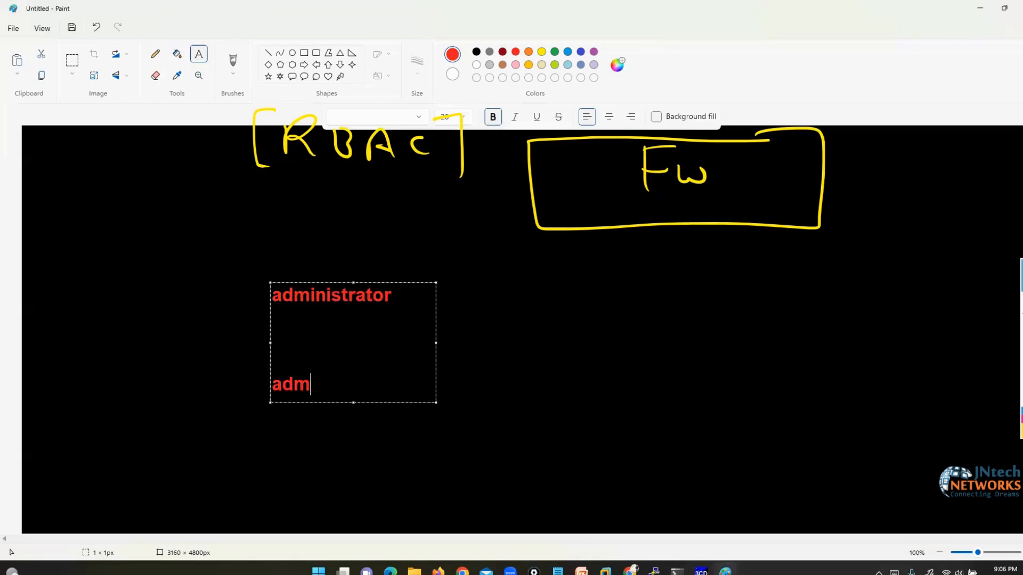
pyautogui.press('Return')
pyautogui.press('Return')
pyautogui.press('Return')
pyautogui.press('Return')
pyautogui.write('admin2')
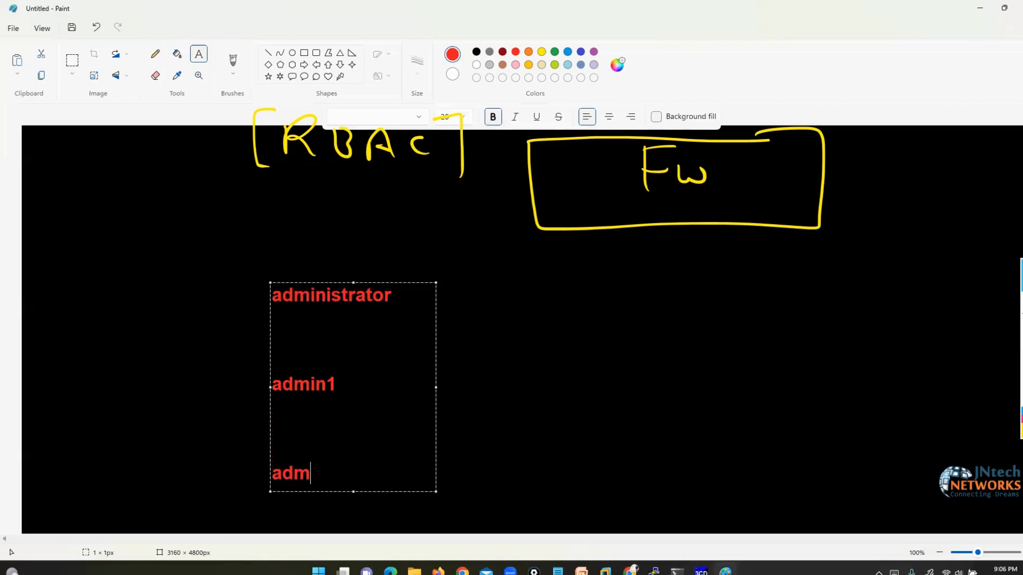
pyautogui.click(532, 335)
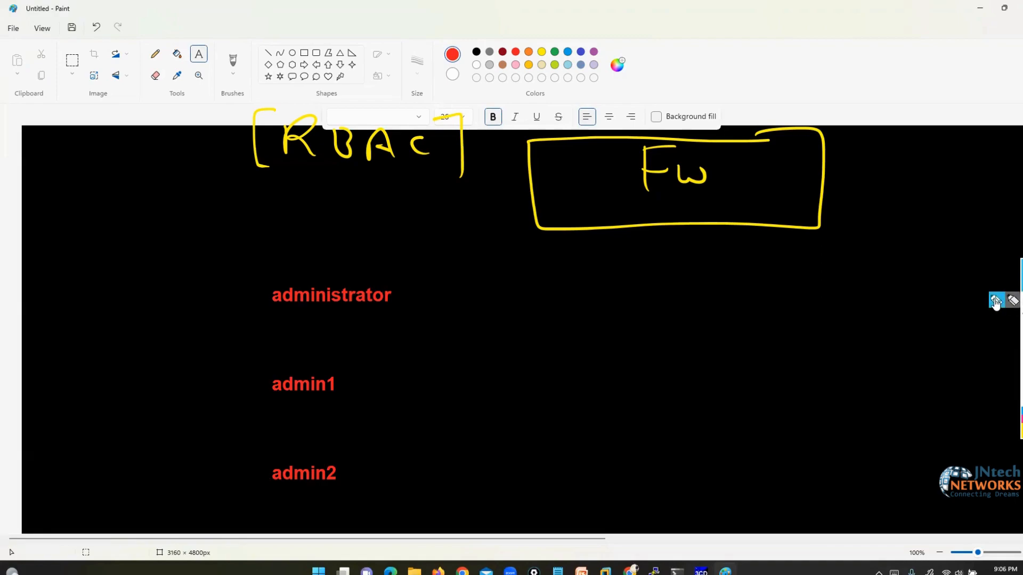
# - Tick admin1 and admin2, bracket admin1, and draw a curved arrow from admin1 to the FW box
pyautogui.click(994, 304)
pyautogui.moveTo(236, 390); pyautogui.dragTo(258, 383)
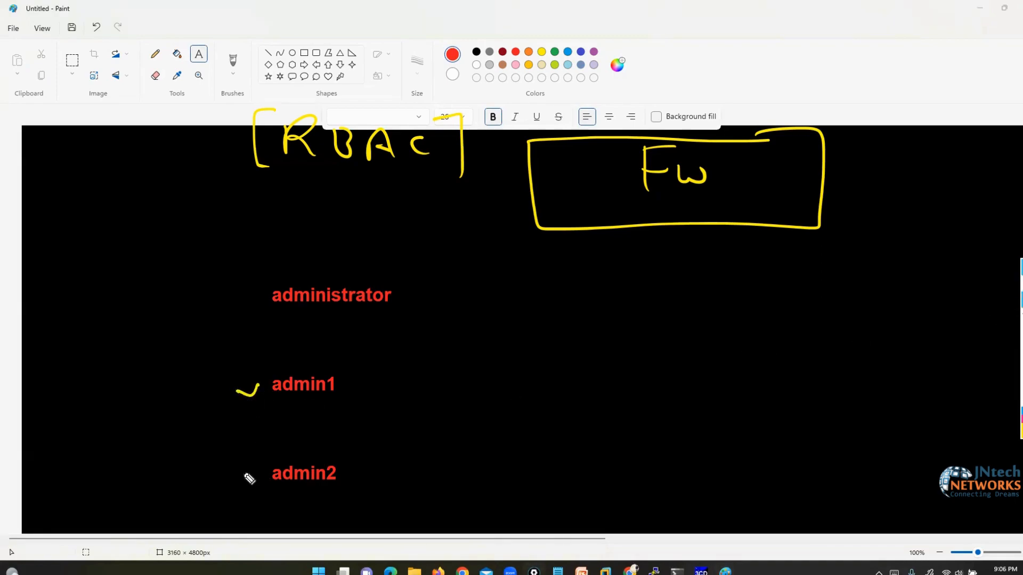
pyautogui.moveTo(248, 477); pyautogui.dragTo(251, 472)
pyautogui.moveTo(326, 363)
pyautogui.mouseDown()
pyautogui.moveTo(356, 365)
pyautogui.moveTo(357, 404)
pyautogui.mouseUp()
pyautogui.moveTo(235, 364)
pyautogui.mouseDown()
pyautogui.moveTo(224, 365)
pyautogui.moveTo(234, 404)
pyautogui.mouseUp()
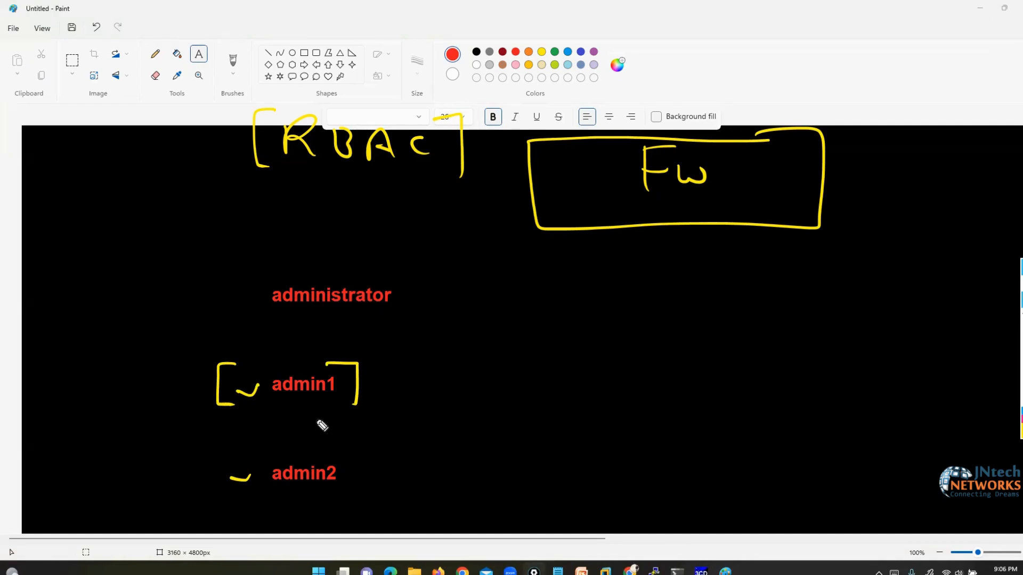
pyautogui.moveTo(271, 368)
pyautogui.mouseDown()
pyautogui.moveTo(232, 230)
pyautogui.moveTo(512, 207)
pyautogui.moveTo(501, 227)
pyautogui.mouseUp()
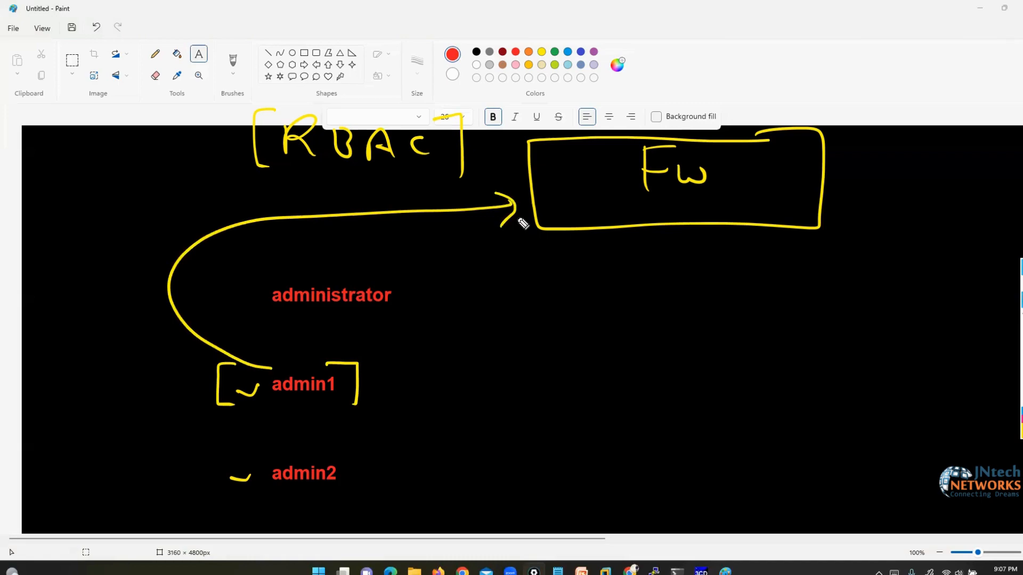
# - Bracket admin2, erase the yellow sketch, and start an admin_ label right of administrator
pyautogui.moveTo(328, 449)
pyautogui.mouseDown()
pyautogui.moveTo(360, 473)
pyautogui.moveTo(351, 499)
pyautogui.mouseUp()
pyautogui.moveTo(254, 450)
pyautogui.mouseDown()
pyautogui.moveTo(220, 467)
pyautogui.moveTo(237, 495)
pyautogui.mouseUp()
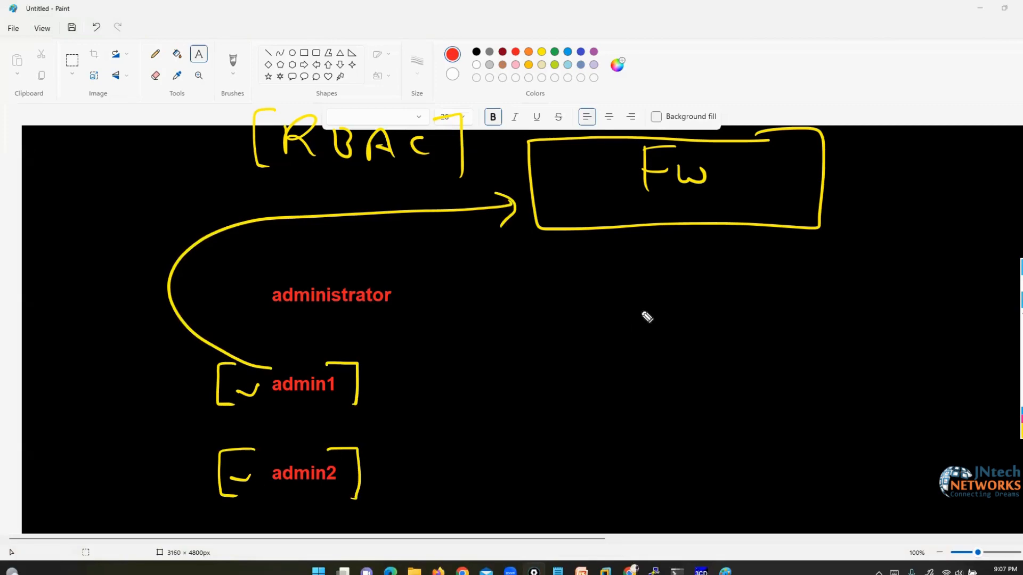
pyautogui.moveTo(198, 244)
pyautogui.mouseDown()
pyautogui.moveTo(237, 426)
pyautogui.moveTo(393, 388)
pyautogui.moveTo(311, 488)
pyautogui.moveTo(349, 440)
pyautogui.mouseUp()
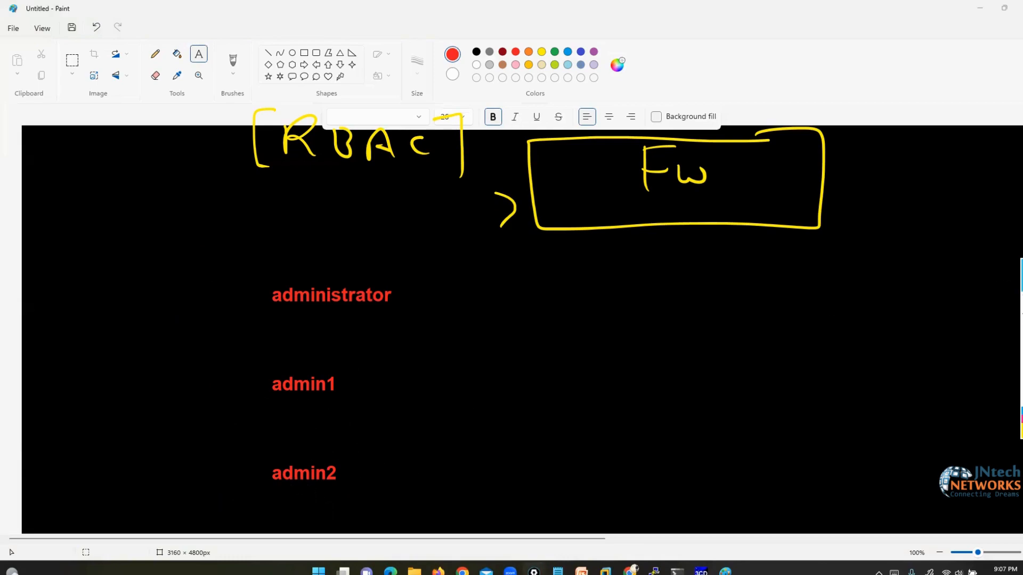
pyautogui.click(644, 294)
pyautogui.write('admin')
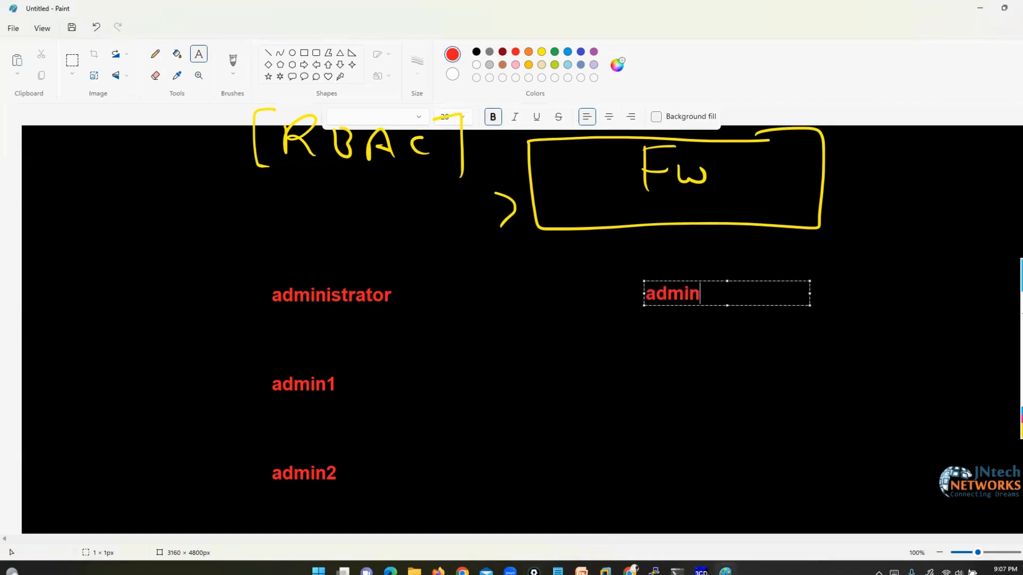
pyautogui.write('_profil')
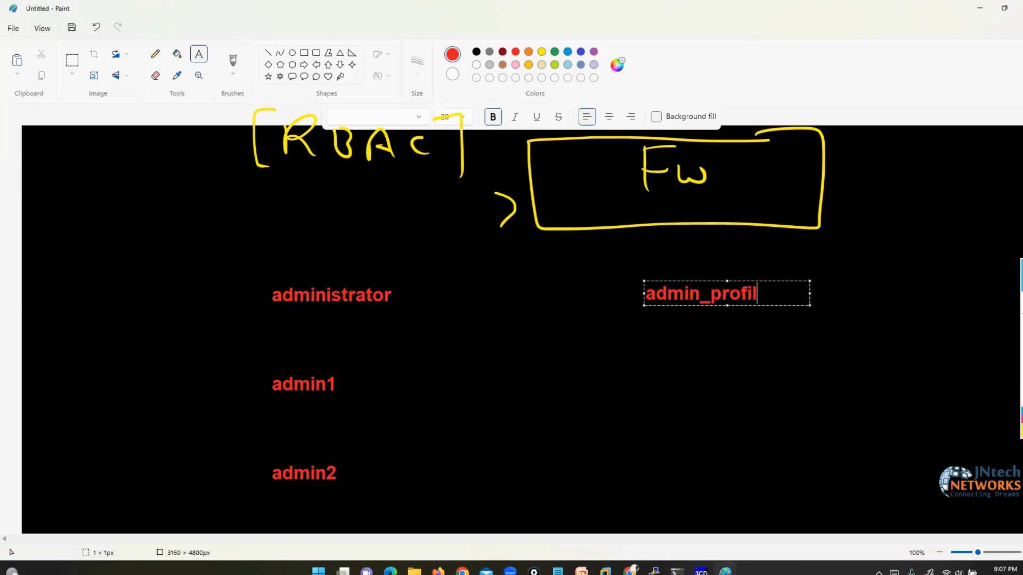
# - Complete the red admin_profile label, fixing typos
pyautogui.write('e')
pyautogui.click(650, 371)
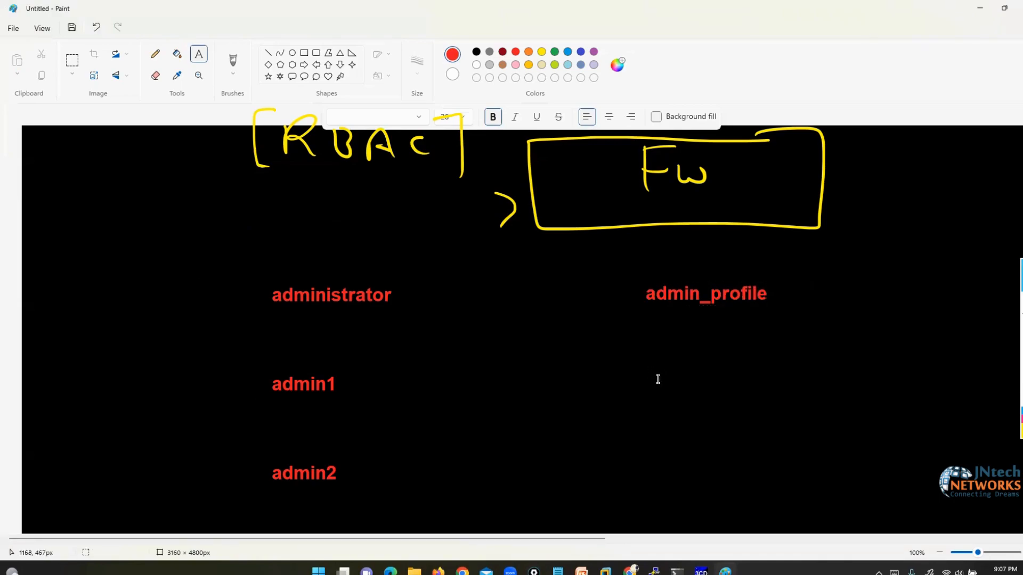
# - Add a red L3ADMIN label below admin_profile
pyautogui.click(658, 380)
pyautogui.write('l')
pyautogui.press('BackSpace')
pyautogui.write('3')
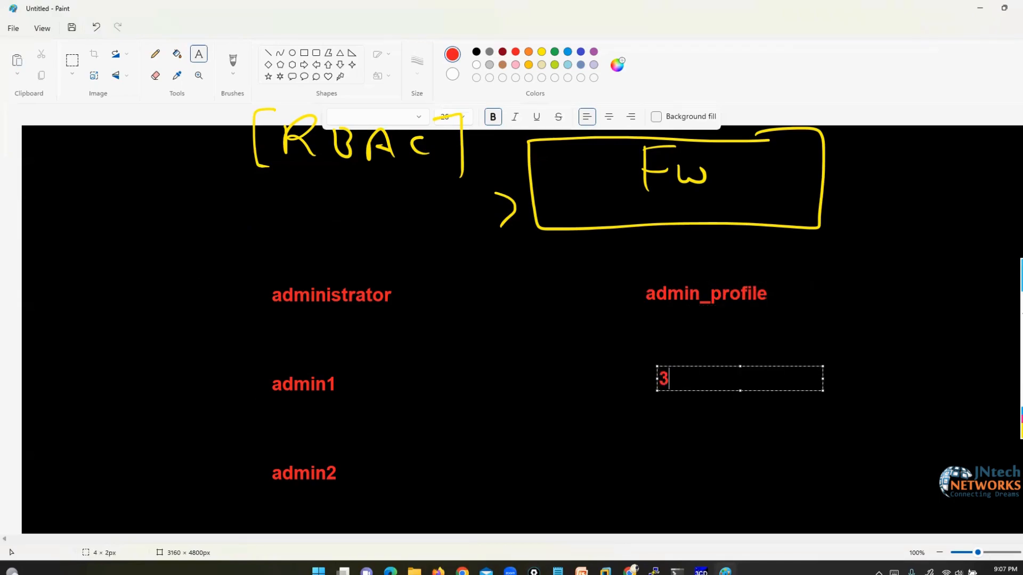
pyautogui.press('BackSpace')
pyautogui.write('L3ADMIN')
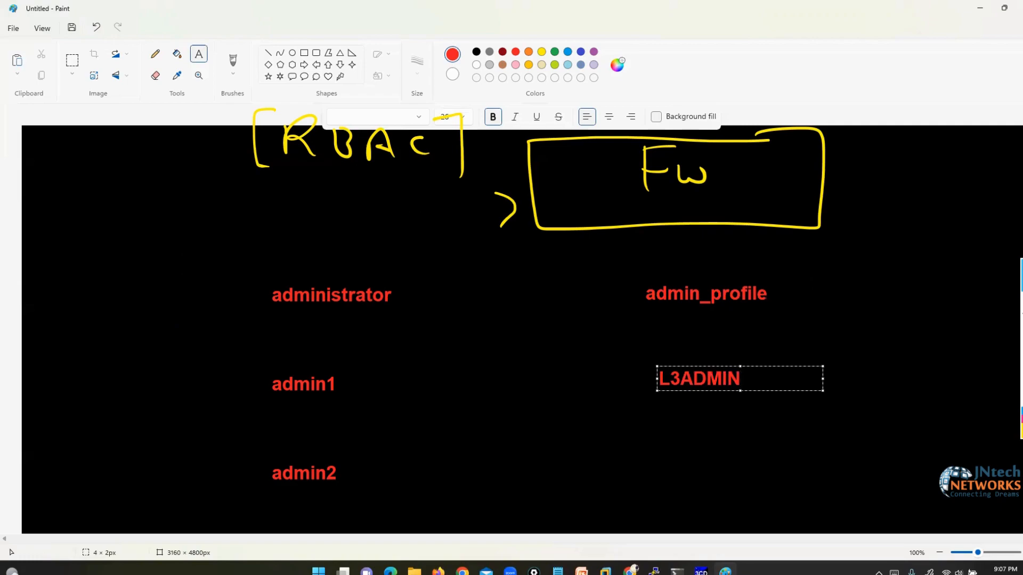
pyautogui.click(726, 448)
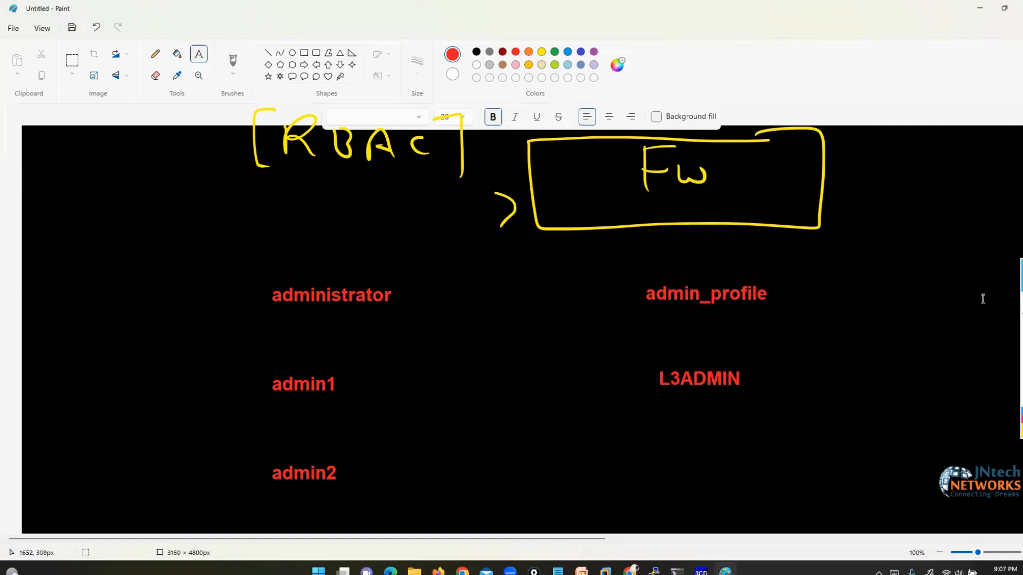
# - Bracket L3ADMIN, write a boxed 'full Access' note, and link L3ADMIN to admin1 and FW
pyautogui.moveTo(738, 362); pyautogui.dragTo(757, 399)
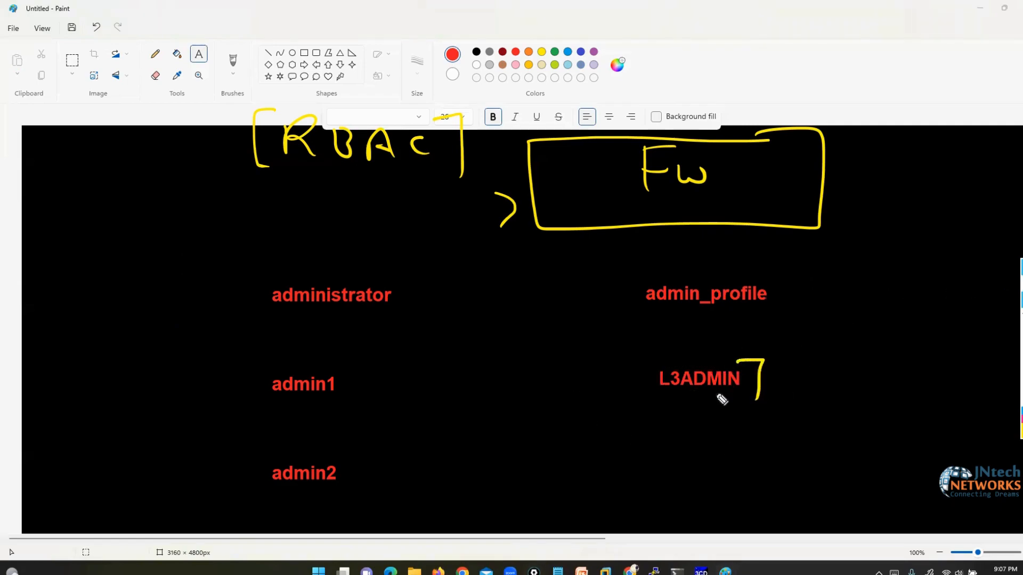
pyautogui.moveTo(652, 357)
pyautogui.mouseDown()
pyautogui.moveTo(641, 377)
pyautogui.moveTo(671, 402)
pyautogui.mouseUp()
pyautogui.moveTo(763, 361)
pyautogui.mouseDown()
pyautogui.moveTo(863, 329)
pyautogui.moveTo(919, 330)
pyautogui.mouseUp()
pyautogui.moveTo(906, 324); pyautogui.dragTo(992, 337)
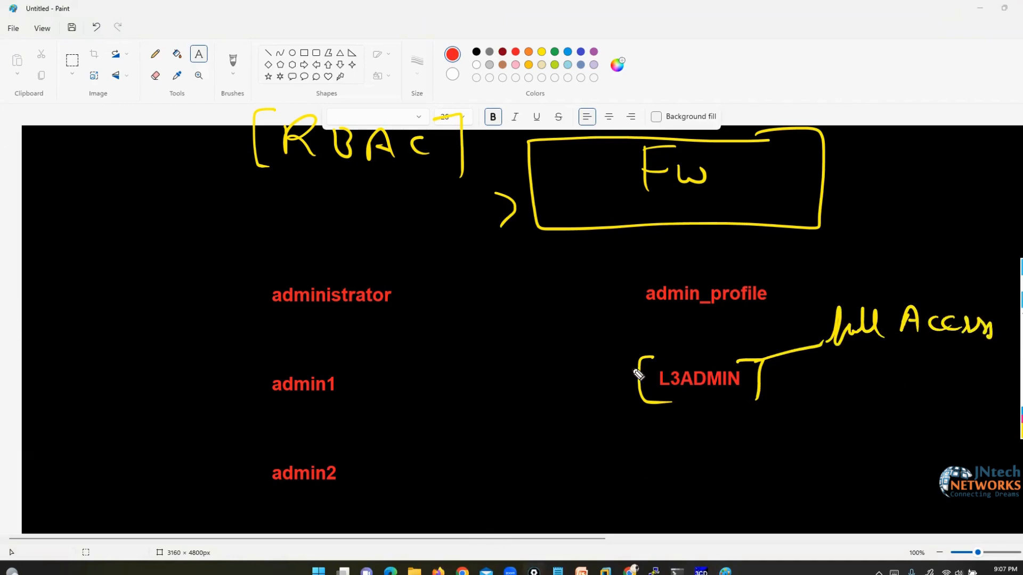
pyautogui.moveTo(633, 377)
pyautogui.mouseDown()
pyautogui.moveTo(427, 382)
pyautogui.moveTo(267, 363)
pyautogui.moveTo(267, 408)
pyautogui.moveTo(380, 381)
pyautogui.moveTo(367, 357)
pyautogui.moveTo(440, 296)
pyautogui.moveTo(538, 243)
pyautogui.moveTo(525, 253)
pyautogui.mouseUp()
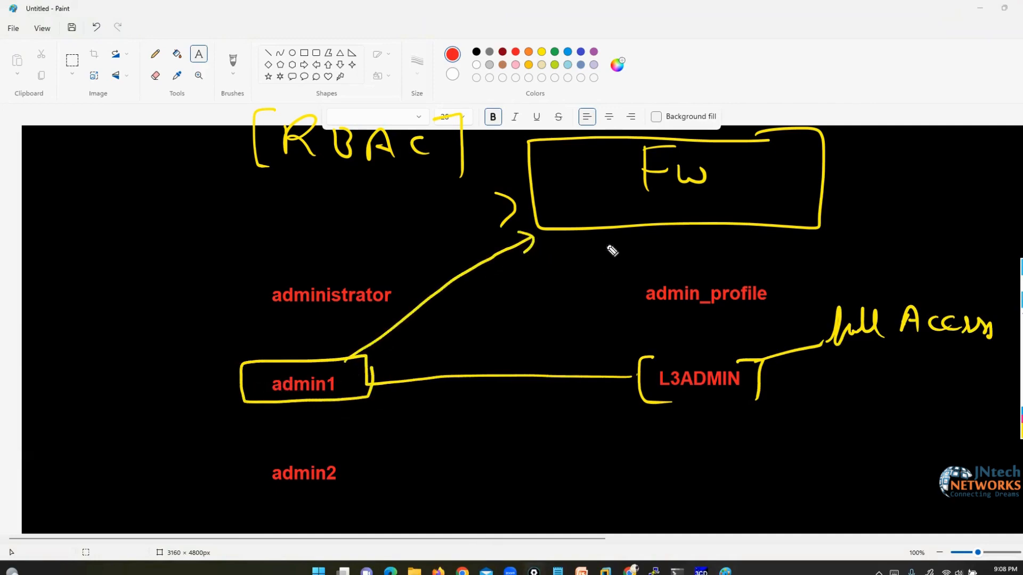
pyautogui.moveTo(251, 379); pyautogui.dragTo(283, 368)
pyautogui.moveTo(904, 288)
pyautogui.mouseDown()
pyautogui.moveTo(874, 368)
pyautogui.moveTo(992, 288)
pyautogui.moveTo(896, 294)
pyautogui.mouseUp()
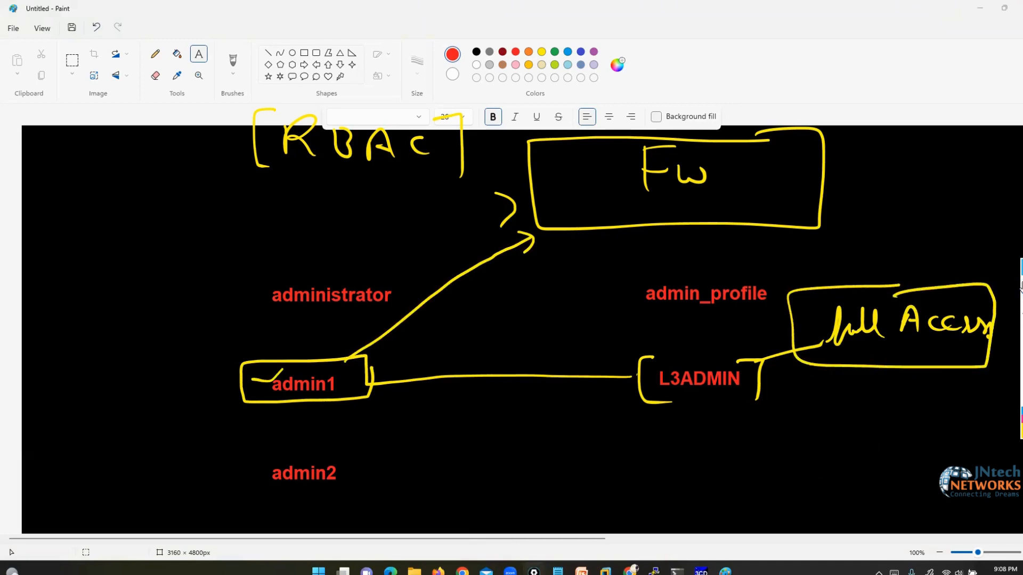
# - Add a red L1ADMIN label below L3ADMIN
pyautogui.click(659, 468)
pyautogui.write('L')
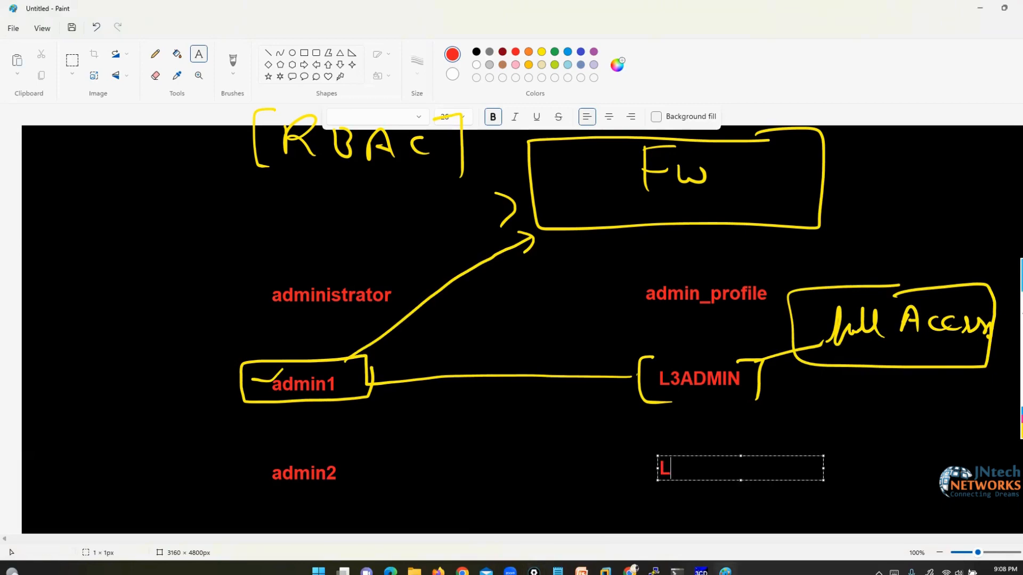
pyautogui.write('1ADMIN')
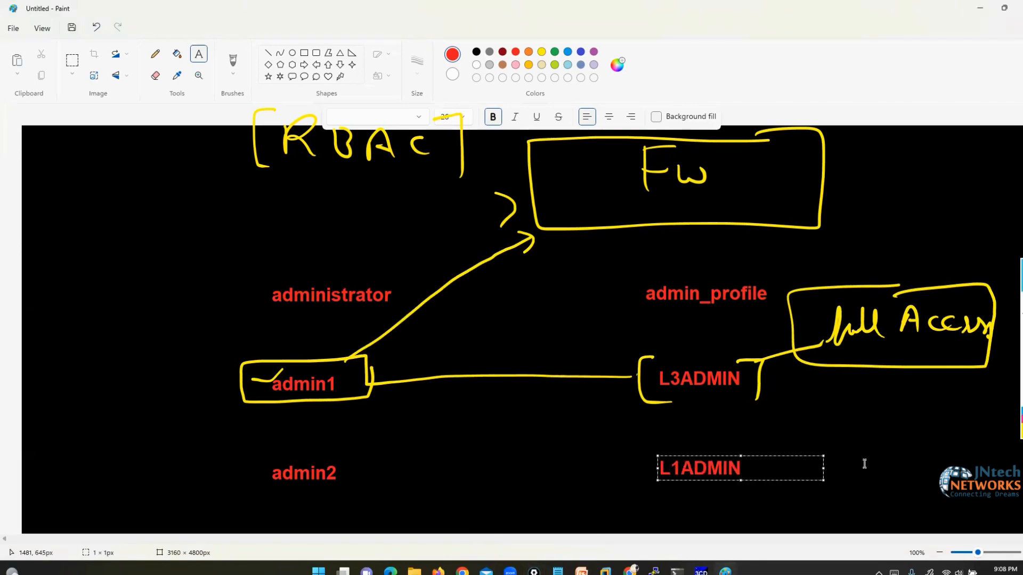
pyautogui.click(900, 424)
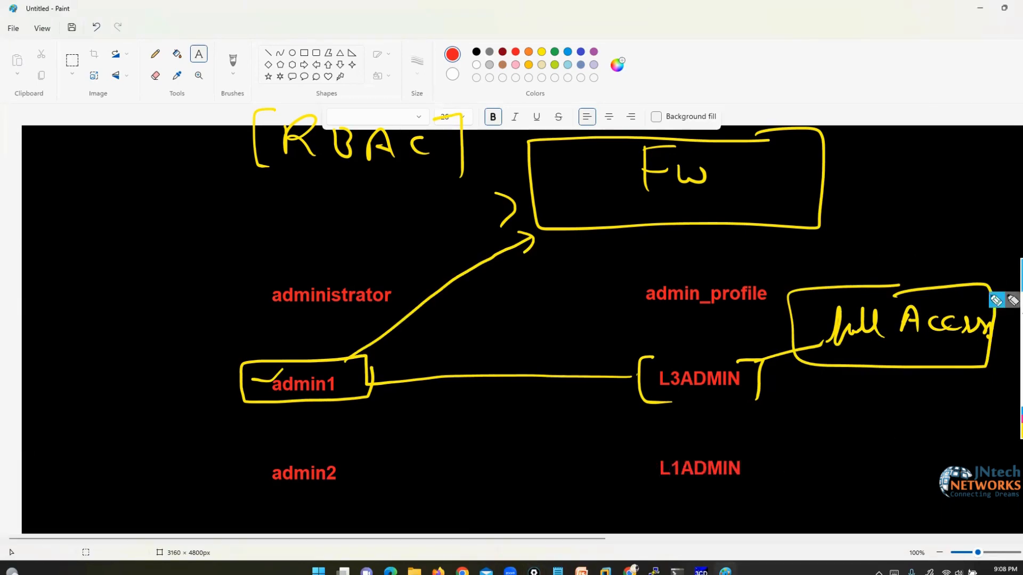
# - Bracket L1ADMIN and handwrite a bracketed 'Read only' note beside it
pyautogui.click(993, 302)
pyautogui.moveTo(741, 443); pyautogui.dragTo(756, 498)
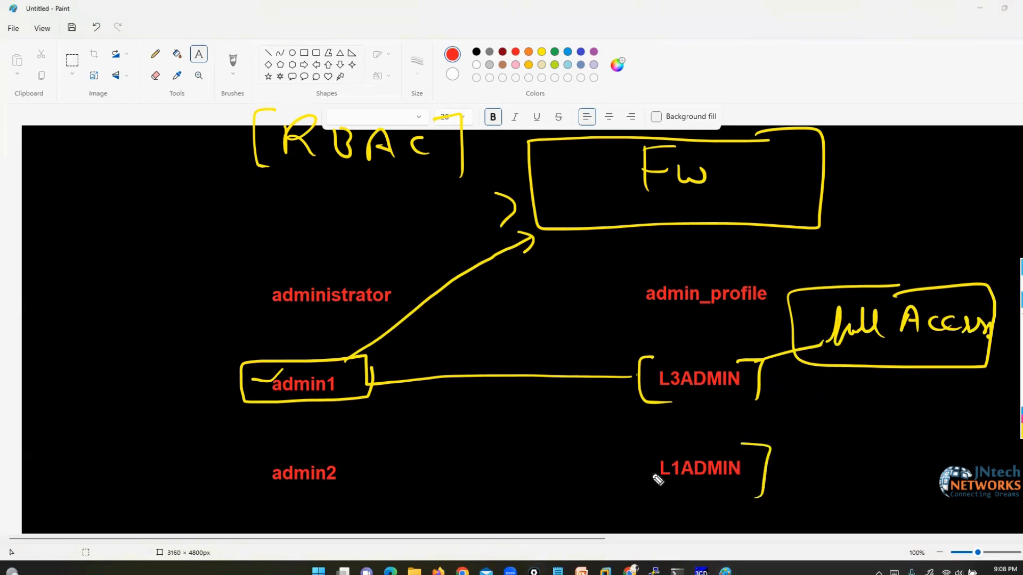
pyautogui.moveTo(656, 448); pyautogui.dragTo(665, 495)
pyautogui.moveTo(765, 472)
pyautogui.mouseDown()
pyautogui.moveTo(874, 463)
pyautogui.moveTo(884, 492)
pyautogui.moveTo(895, 473)
pyautogui.moveTo(912, 479)
pyautogui.mouseUp()
pyautogui.moveTo(921, 469)
pyautogui.mouseDown()
pyautogui.moveTo(918, 481)
pyautogui.moveTo(992, 482)
pyautogui.moveTo(1010, 506)
pyautogui.mouseUp()
pyautogui.moveTo(1015, 457); pyautogui.dragTo(999, 521)
pyautogui.moveTo(855, 433)
pyautogui.mouseDown()
pyautogui.moveTo(826, 442)
pyautogui.moveTo(852, 511)
pyautogui.mouseUp()
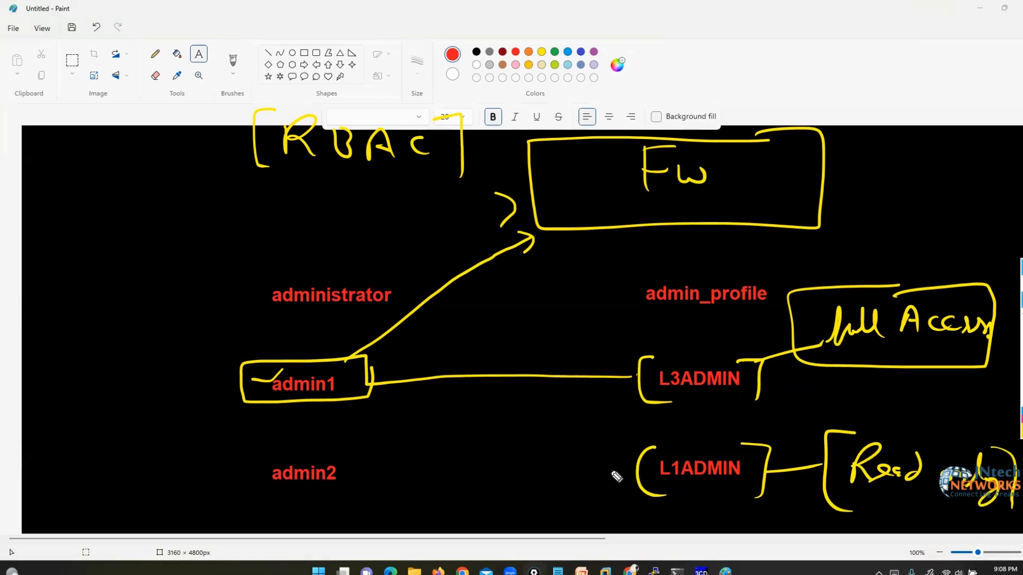
# - Link L1ADMIN to admin2, circle the RBAC heading, then clear all yellow marks
pyautogui.moveTo(614, 470); pyautogui.dragTo(366, 475)
pyautogui.moveTo(346, 459)
pyautogui.mouseDown()
pyautogui.moveTo(331, 465)
pyautogui.moveTo(319, 496)
pyautogui.mouseUp()
pyautogui.moveTo(280, 459)
pyautogui.mouseDown()
pyautogui.moveTo(291, 493)
pyautogui.moveTo(191, 484)
pyautogui.mouseUp()
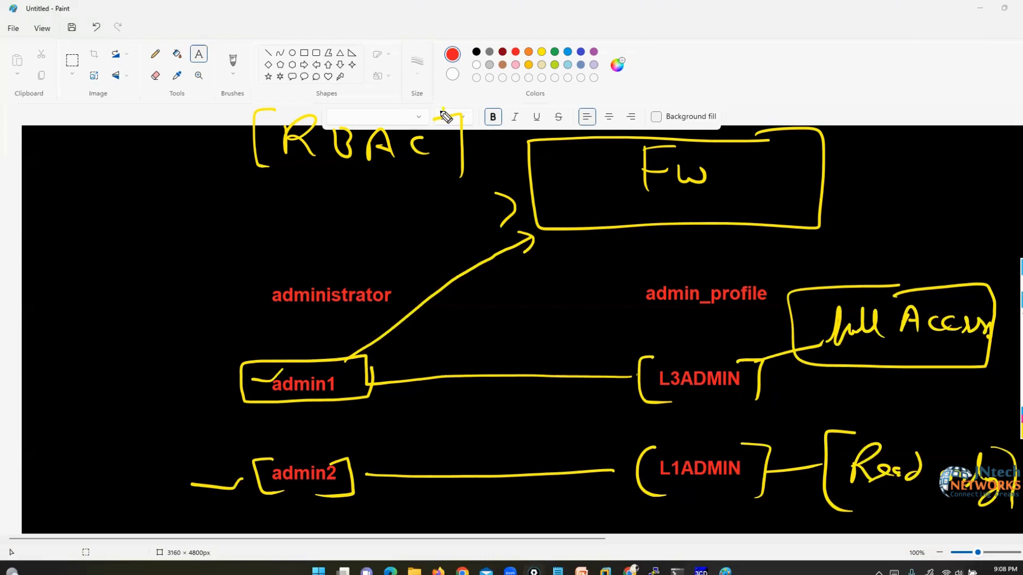
pyautogui.moveTo(443, 109)
pyautogui.mouseDown()
pyautogui.moveTo(259, 92)
pyautogui.moveTo(291, 217)
pyautogui.moveTo(482, 130)
pyautogui.moveTo(440, 96)
pyautogui.mouseUp()
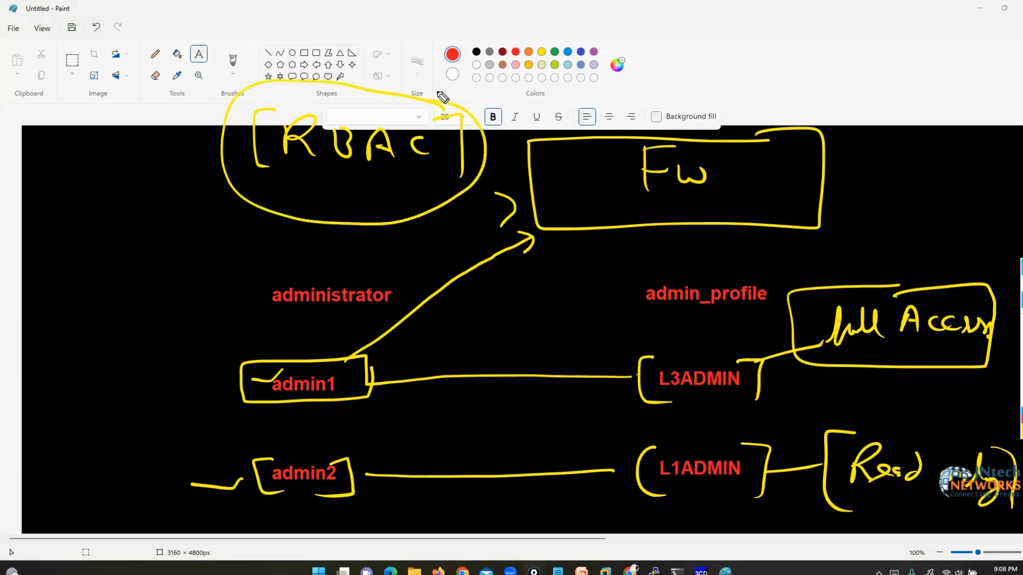
pyautogui.click(1021, 375)
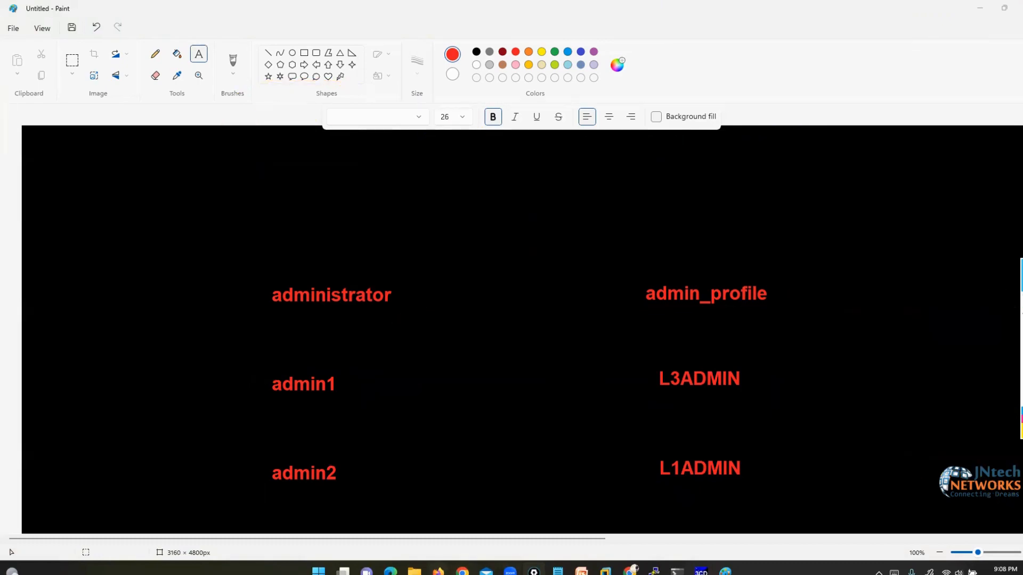
# - Return to FortiGate, expand System, and ink-mark System, Administrators and Admin Profiles in the sidebar
pyautogui.hotkey('alt', 'Tab')
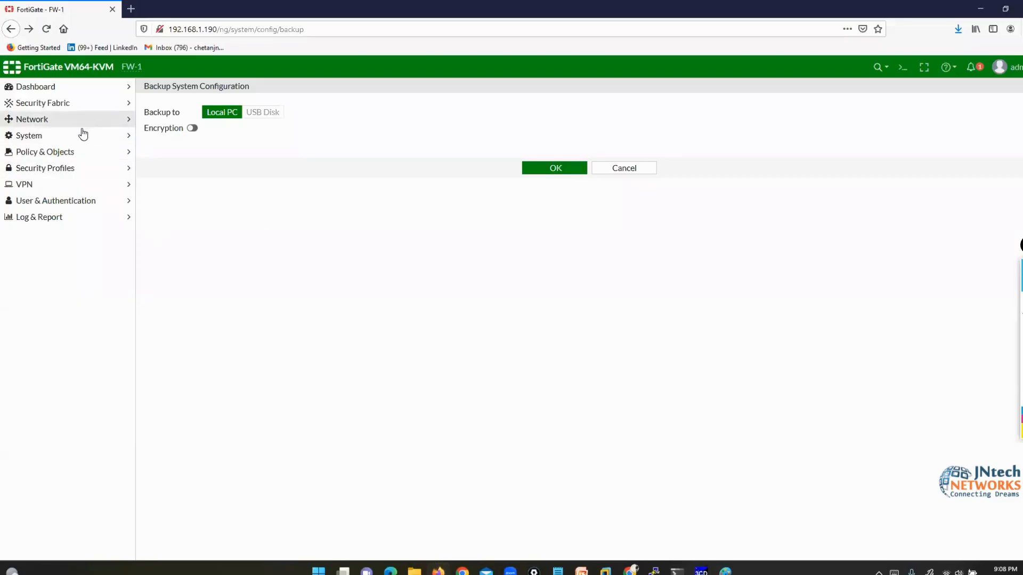
pyautogui.click(45, 140)
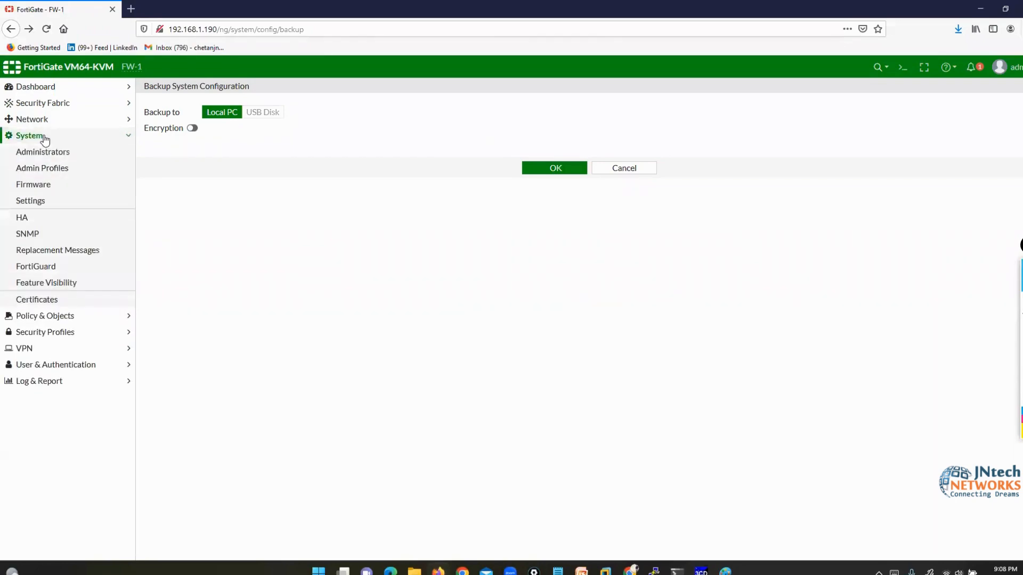
pyautogui.click(1006, 299)
pyautogui.moveTo(155, 84)
pyautogui.mouseDown()
pyautogui.moveTo(122, 132)
pyautogui.moveTo(79, 152)
pyautogui.mouseUp()
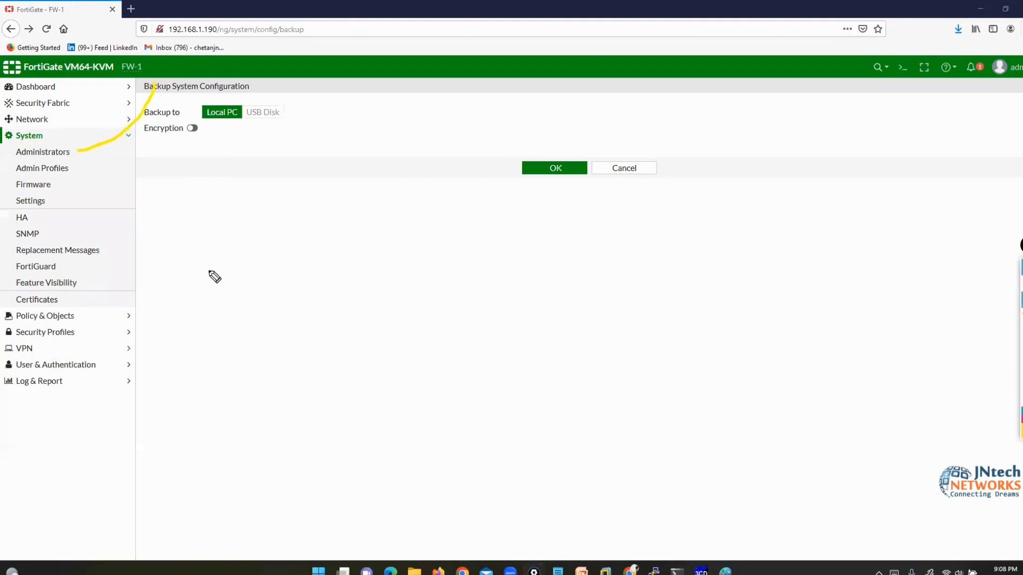
pyautogui.moveTo(210, 271)
pyautogui.mouseDown()
pyautogui.moveTo(121, 197)
pyautogui.moveTo(70, 172)
pyautogui.mouseUp()
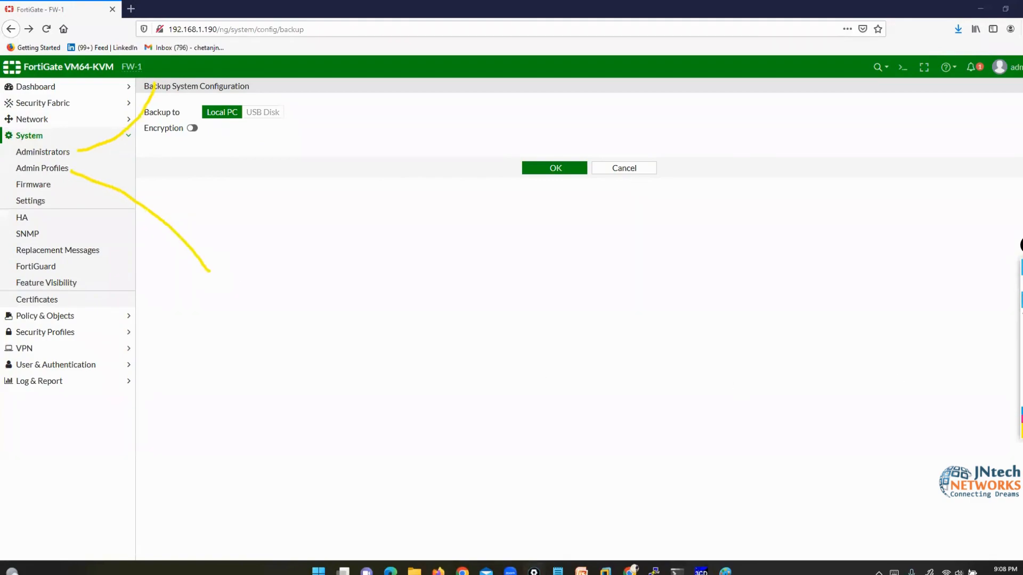
pyautogui.click(1021, 284)
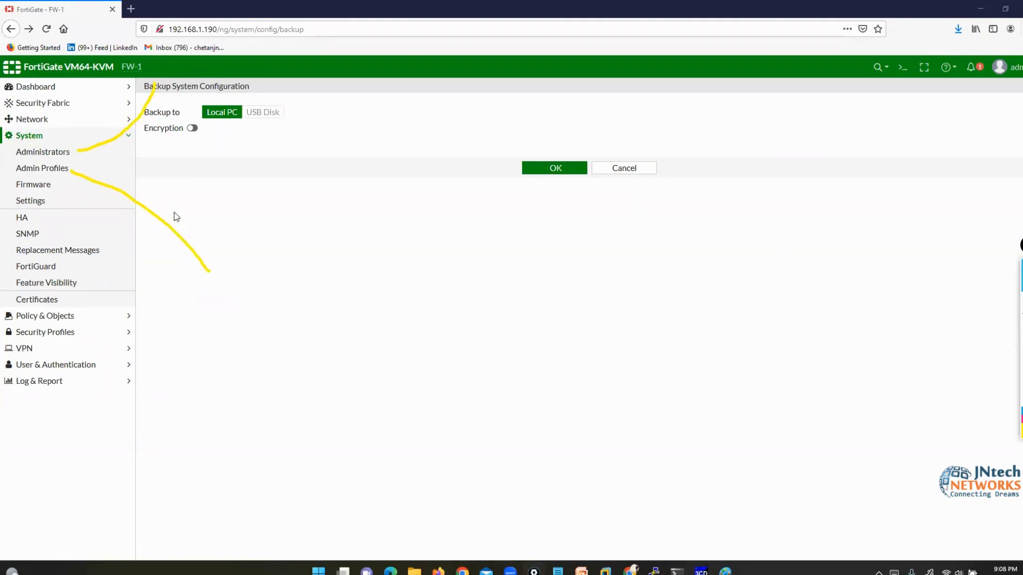
# - Open Administrators, circle the admin row with its super_admin profile and Local type, then clear the ink
pyautogui.click(54, 159)
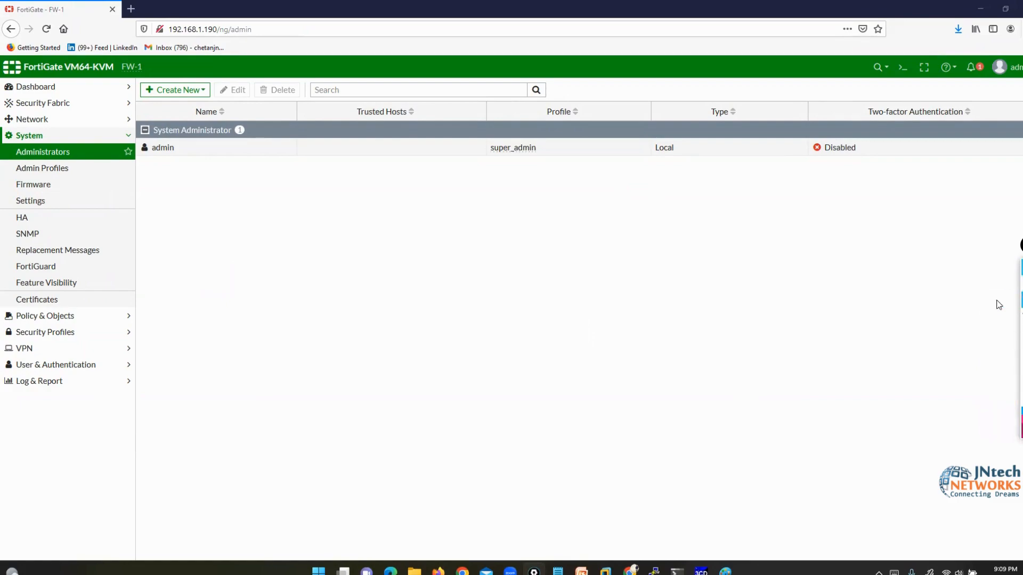
pyautogui.moveTo(168, 137)
pyautogui.mouseDown()
pyautogui.moveTo(130, 147)
pyautogui.moveTo(164, 171)
pyautogui.moveTo(168, 136)
pyautogui.moveTo(159, 160)
pyautogui.moveTo(201, 213)
pyautogui.moveTo(488, 201)
pyautogui.moveTo(509, 165)
pyautogui.moveTo(546, 139)
pyautogui.moveTo(472, 140)
pyautogui.moveTo(505, 168)
pyautogui.mouseUp()
pyautogui.moveTo(720, 94)
pyautogui.mouseDown()
pyautogui.moveTo(642, 173)
pyautogui.moveTo(753, 140)
pyautogui.moveTo(720, 97)
pyautogui.mouseUp()
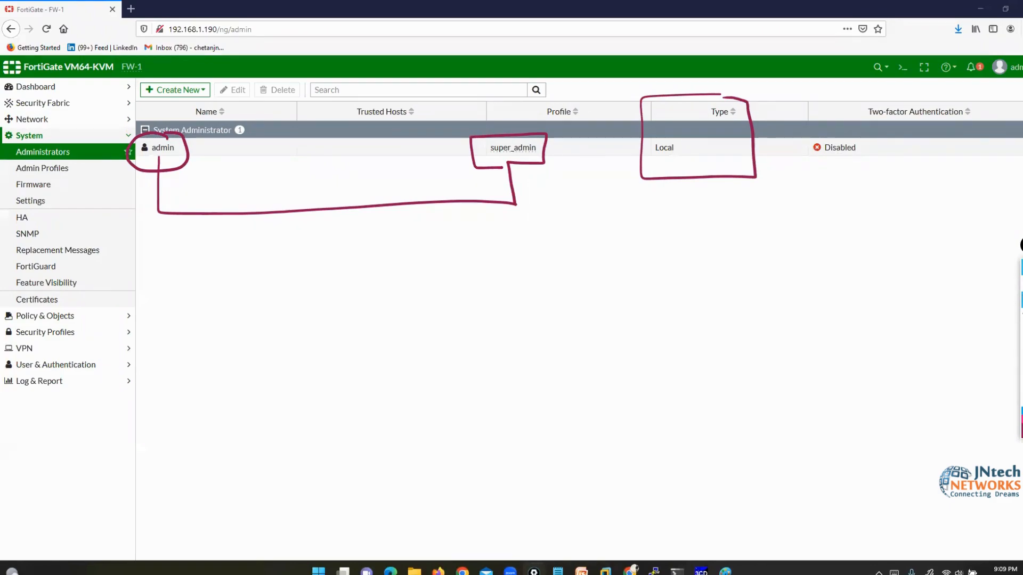
pyautogui.hotkey('ctrl', 'shift', '7')
# - Open System > Admin Profiles, glance at the Paint hierarchy diagram, then minimize Paint
pyautogui.click(51, 170)
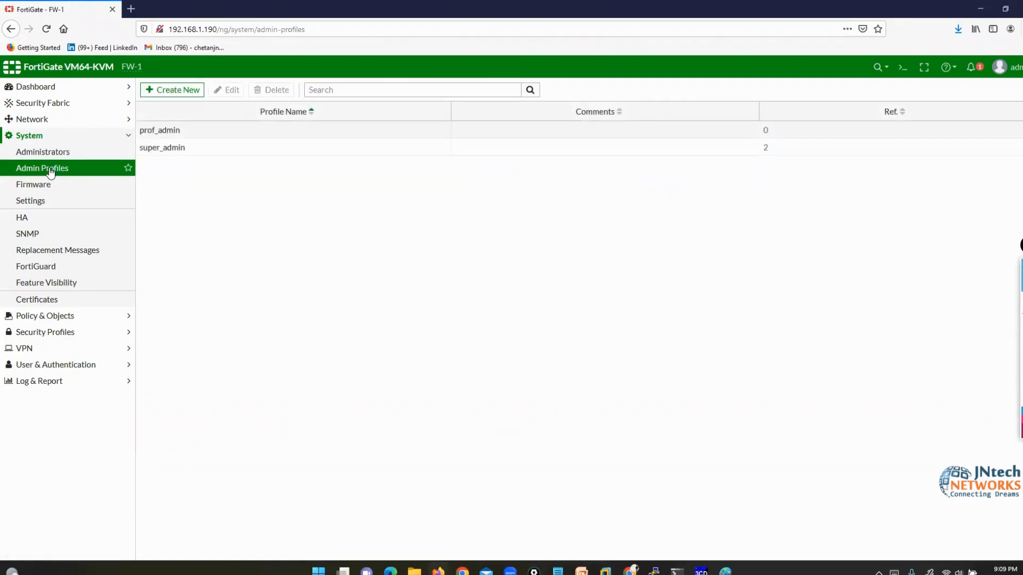
pyautogui.click(725, 572)
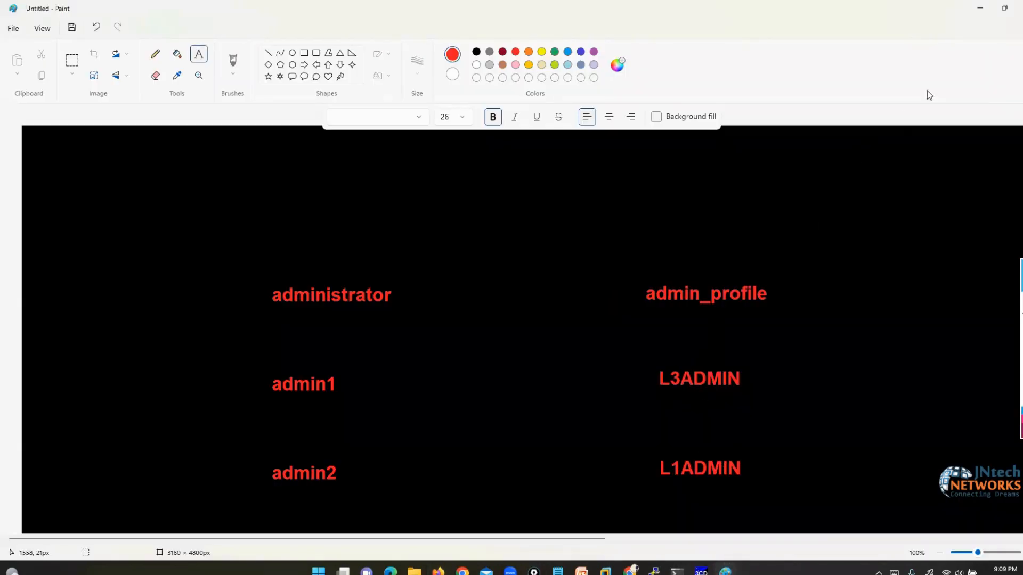
pyautogui.click(981, 8)
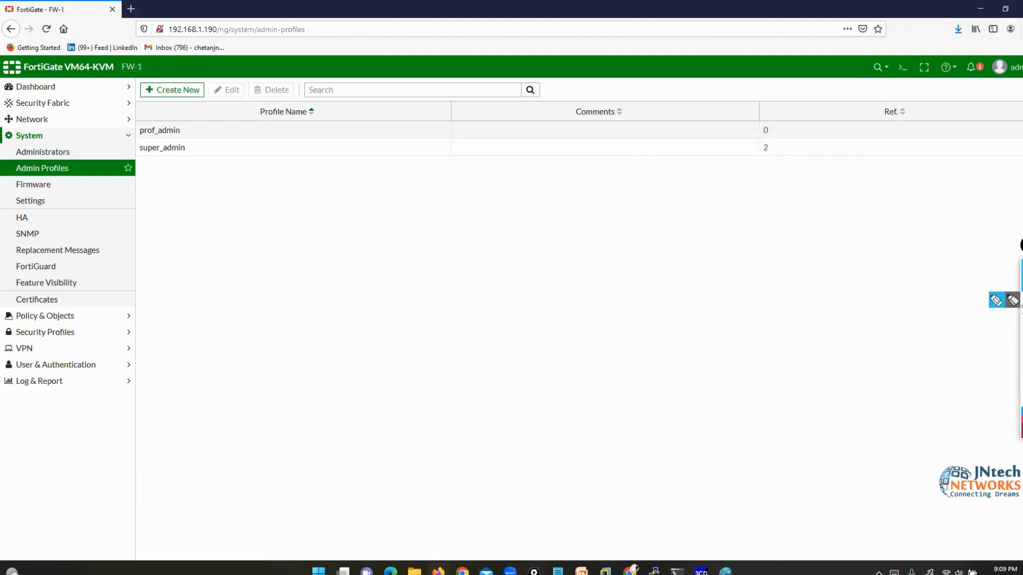
# - Draw arrows pointing at prof_admin and super_admin, then clear them
pyautogui.click(993, 299)
pyautogui.moveTo(257, 45)
pyautogui.mouseDown()
pyautogui.moveTo(244, 119)
pyautogui.moveTo(185, 134)
pyautogui.mouseUp()
pyautogui.moveTo(197, 326)
pyautogui.mouseDown()
pyautogui.moveTo(178, 186)
pyautogui.moveTo(161, 175)
pyautogui.moveTo(198, 179)
pyautogui.mouseUp()
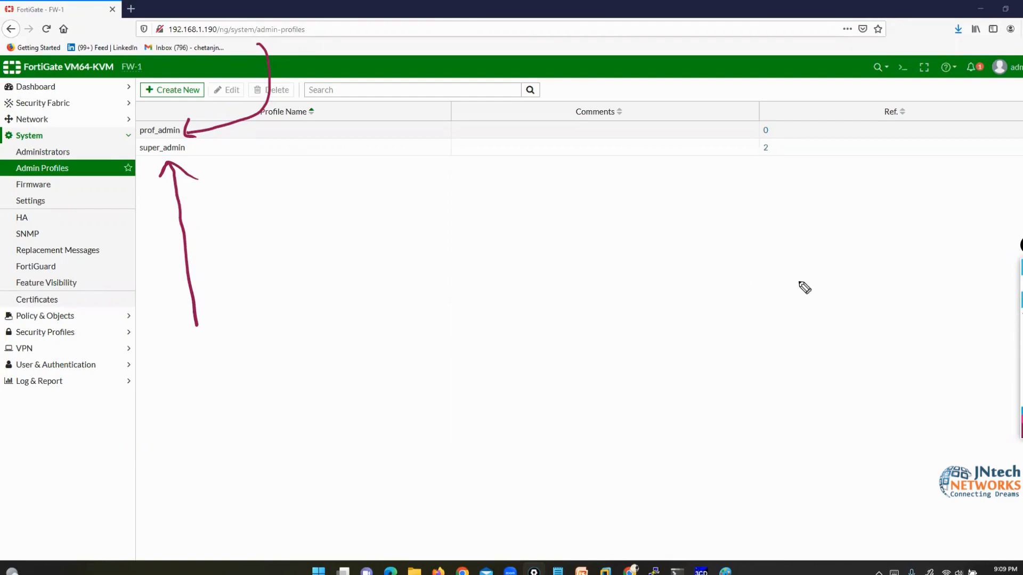
pyautogui.click(1022, 367)
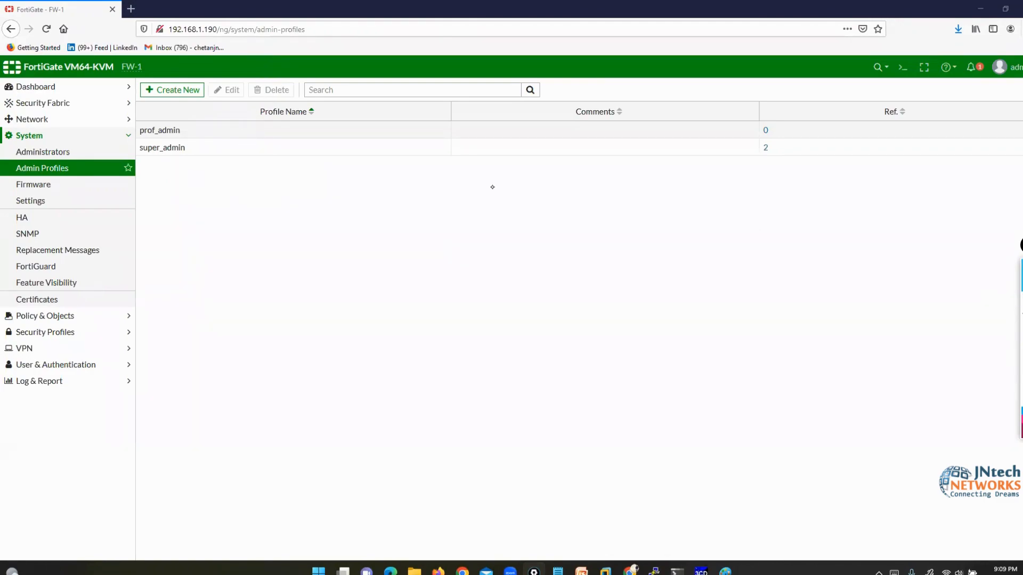
pyautogui.click(209, 148)
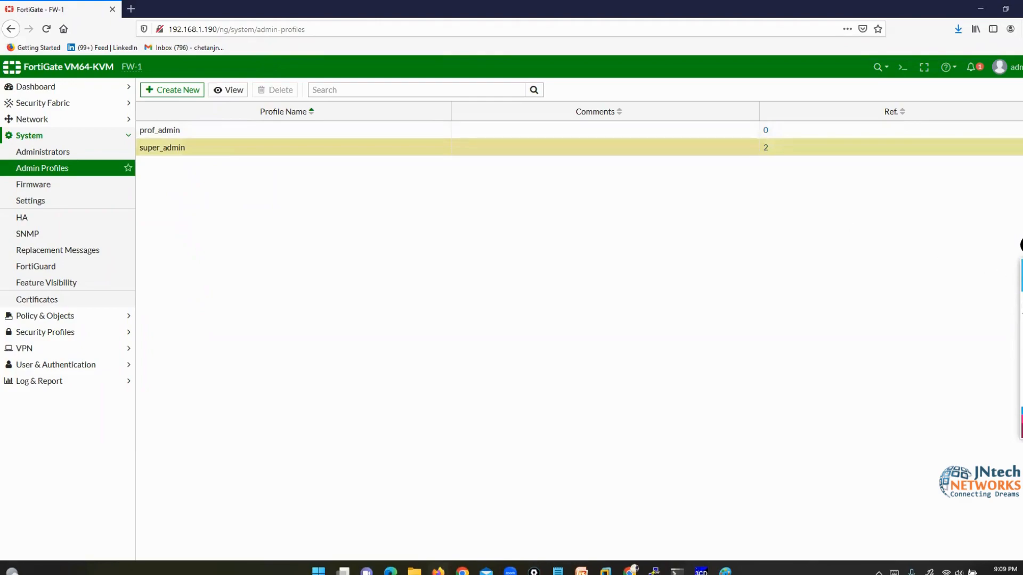
pyautogui.click(1020, 300)
pyautogui.moveTo(232, 80)
pyautogui.mouseDown()
pyautogui.moveTo(242, 112)
pyautogui.moveTo(263, 81)
pyautogui.mouseUp()
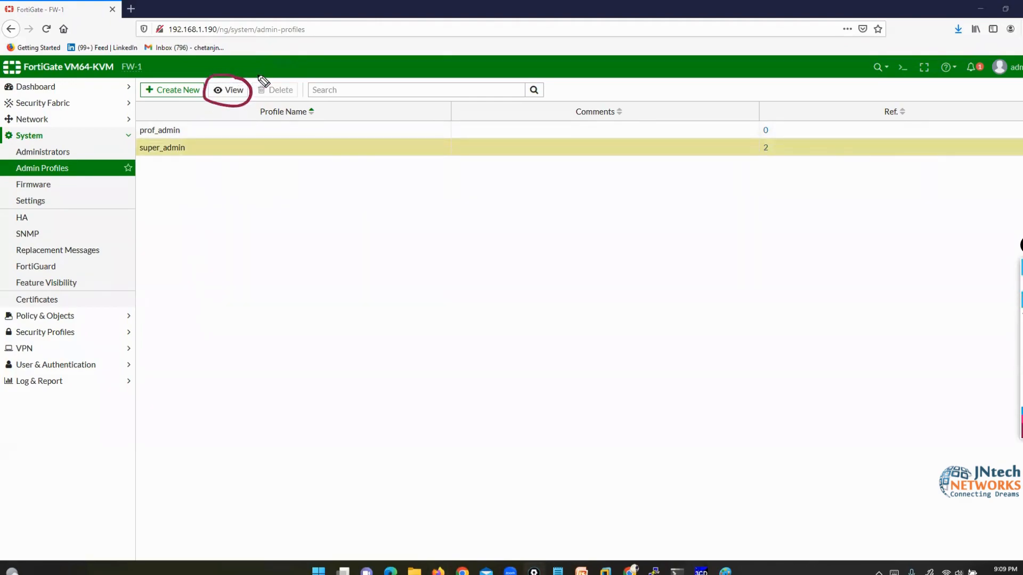
pyautogui.click(231, 91)
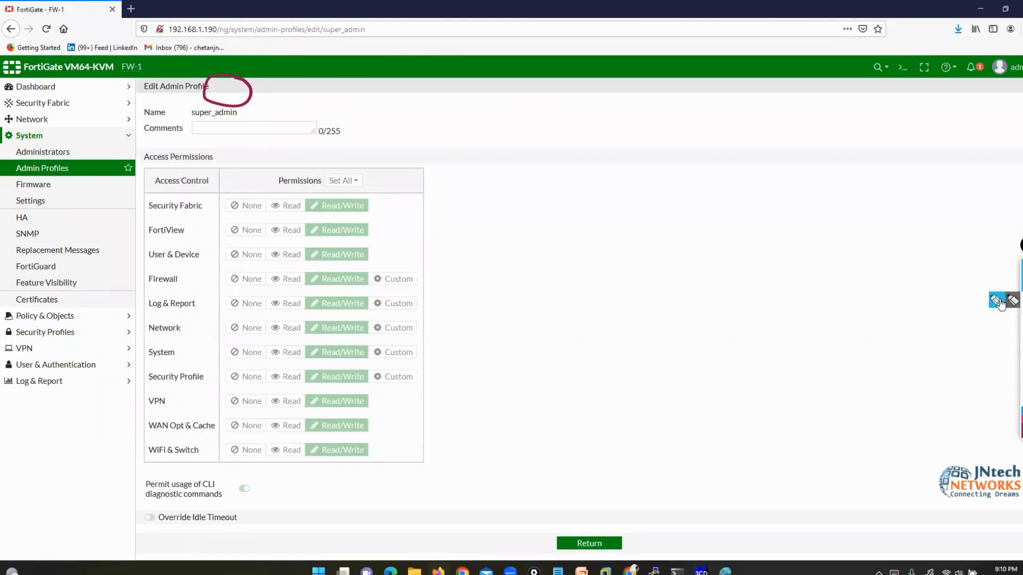
pyautogui.click(1001, 301)
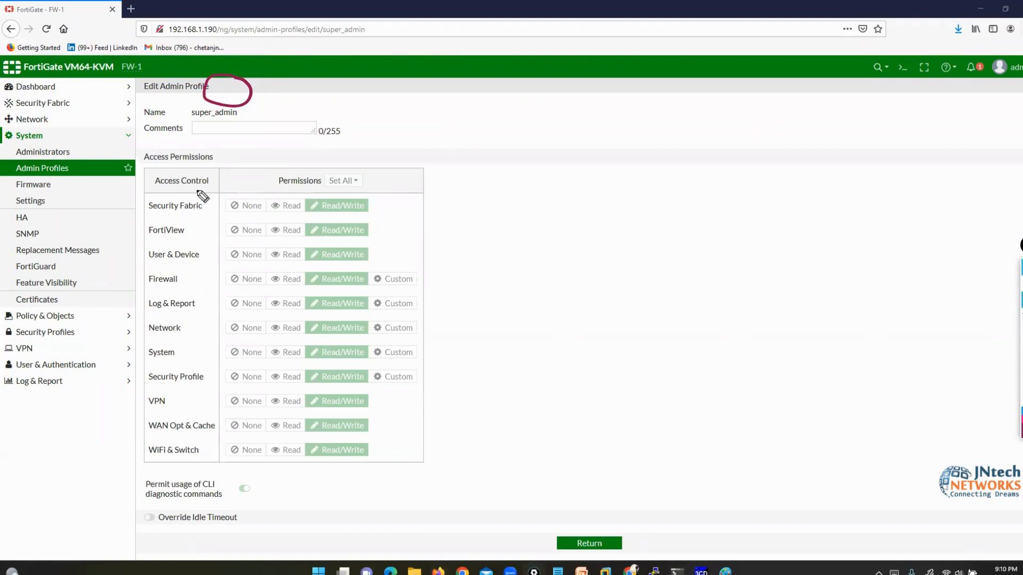
pyautogui.moveTo(206, 189)
pyautogui.mouseDown()
pyautogui.moveTo(107, 253)
pyautogui.moveTo(119, 480)
pyautogui.moveTo(254, 475)
pyautogui.mouseUp()
pyautogui.moveTo(257, 422)
pyautogui.mouseDown()
pyautogui.moveTo(231, 186)
pyautogui.moveTo(195, 192)
pyautogui.mouseUp()
pyautogui.moveTo(145, 328); pyautogui.dragTo(115, 272)
pyautogui.moveTo(93, 223); pyautogui.dragTo(51, 123)
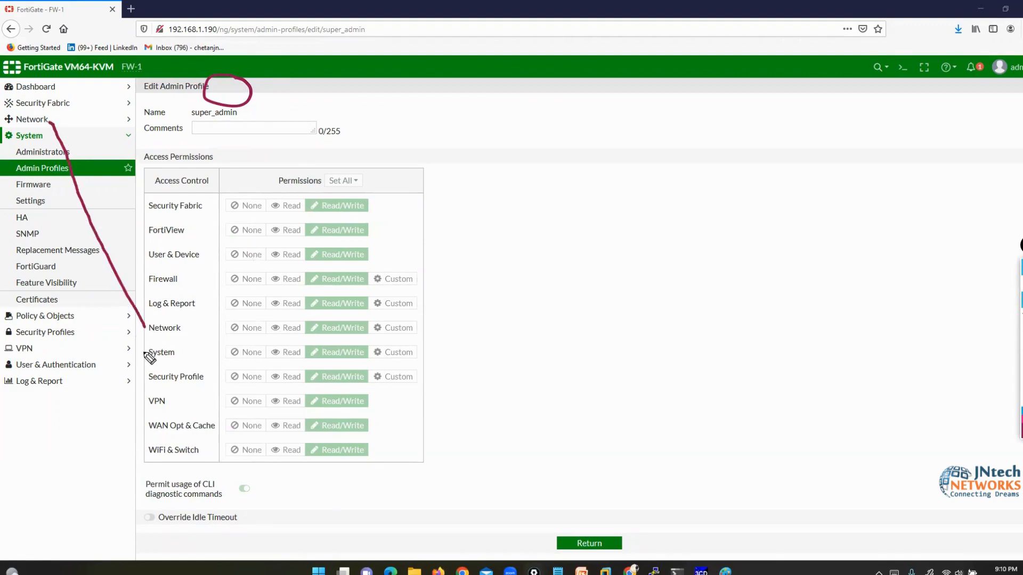
pyautogui.moveTo(145, 355); pyautogui.dragTo(34, 144)
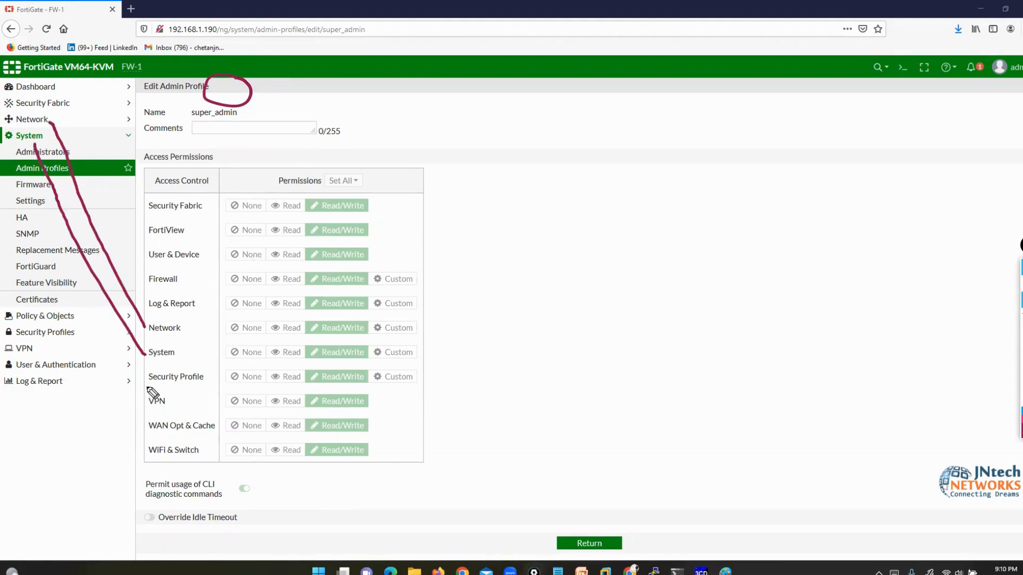
pyautogui.moveTo(147, 386); pyautogui.dragTo(68, 325)
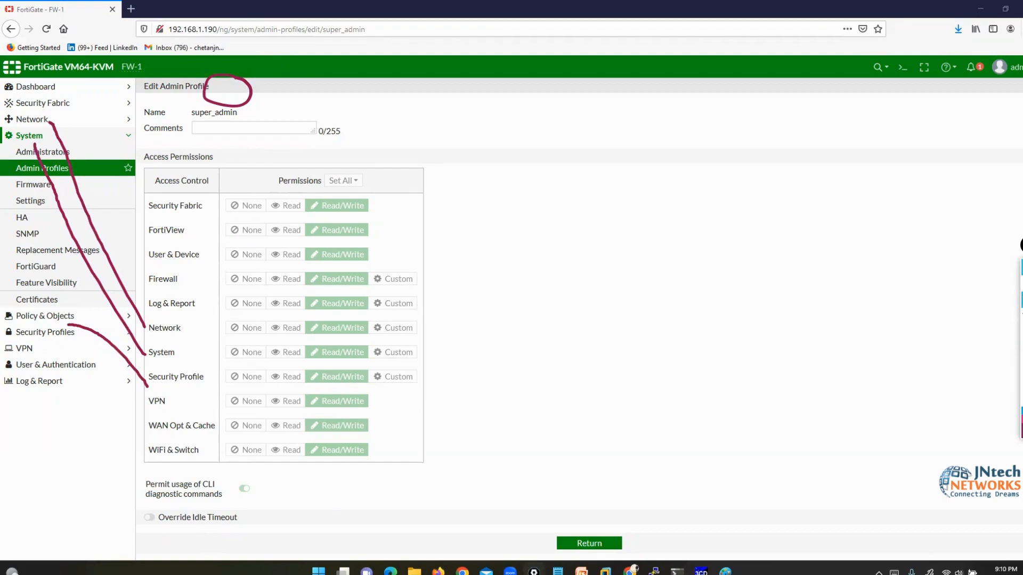
pyautogui.click(1022, 367)
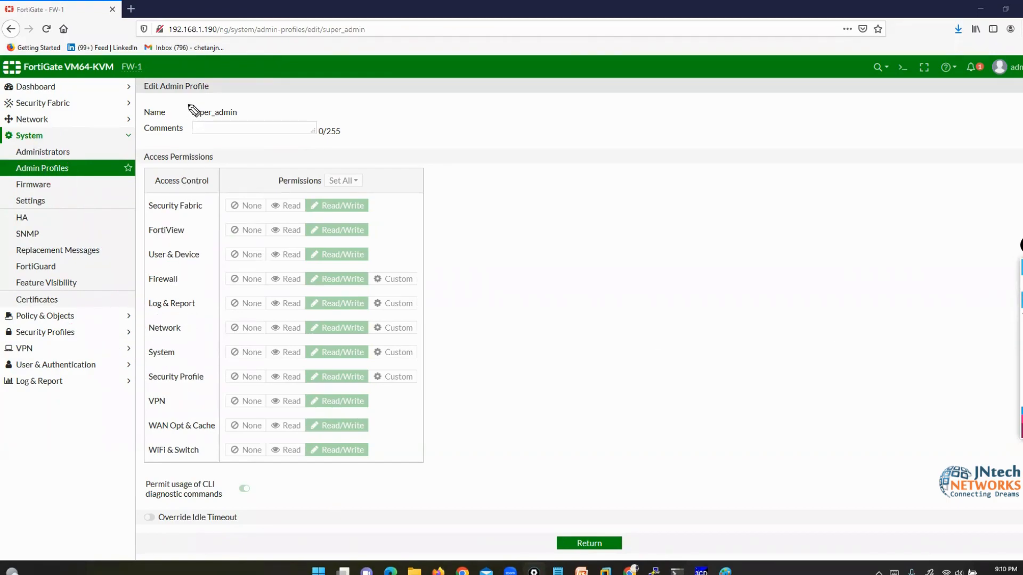
pyautogui.moveTo(195, 104)
pyautogui.mouseDown()
pyautogui.moveTo(182, 108)
pyautogui.moveTo(191, 127)
pyautogui.moveTo(250, 128)
pyautogui.moveTo(230, 131)
pyautogui.mouseUp()
pyautogui.moveTo(367, 194)
pyautogui.mouseDown()
pyautogui.moveTo(368, 411)
pyautogui.moveTo(355, 468)
pyautogui.moveTo(292, 424)
pyautogui.moveTo(298, 233)
pyautogui.moveTo(326, 186)
pyautogui.moveTo(372, 216)
pyautogui.mouseUp()
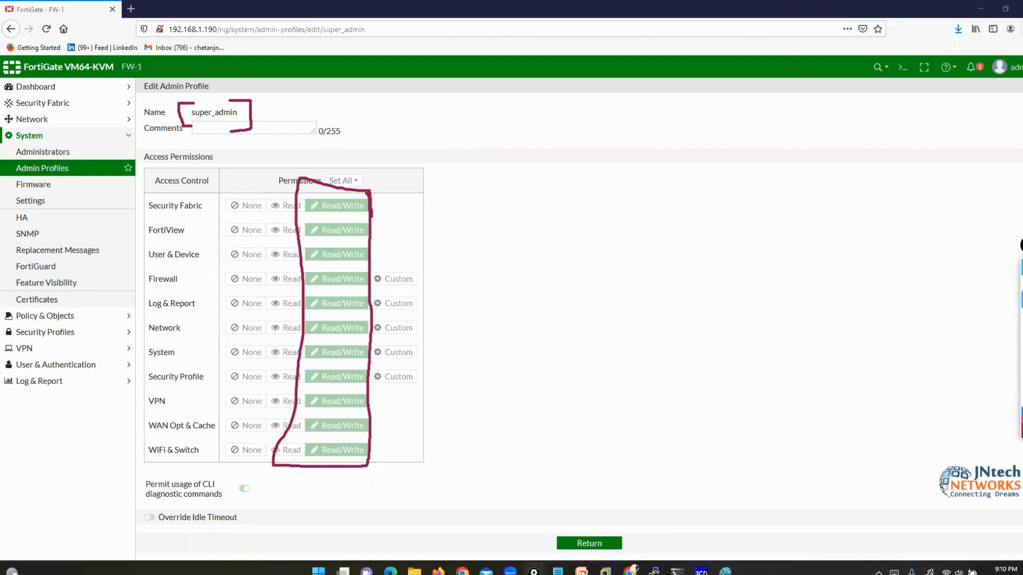
pyautogui.click(596, 543)
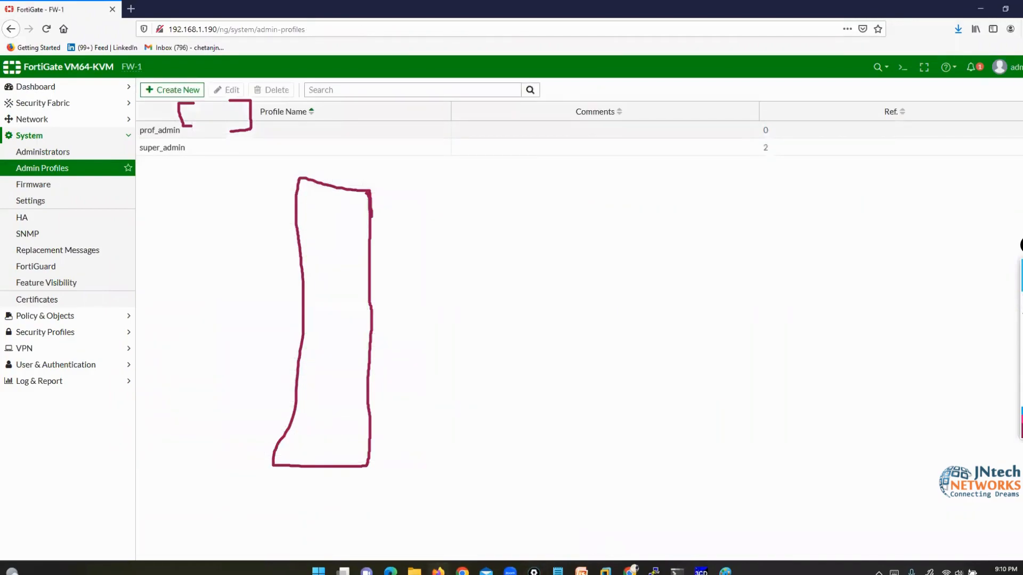
pyautogui.press('Escape')
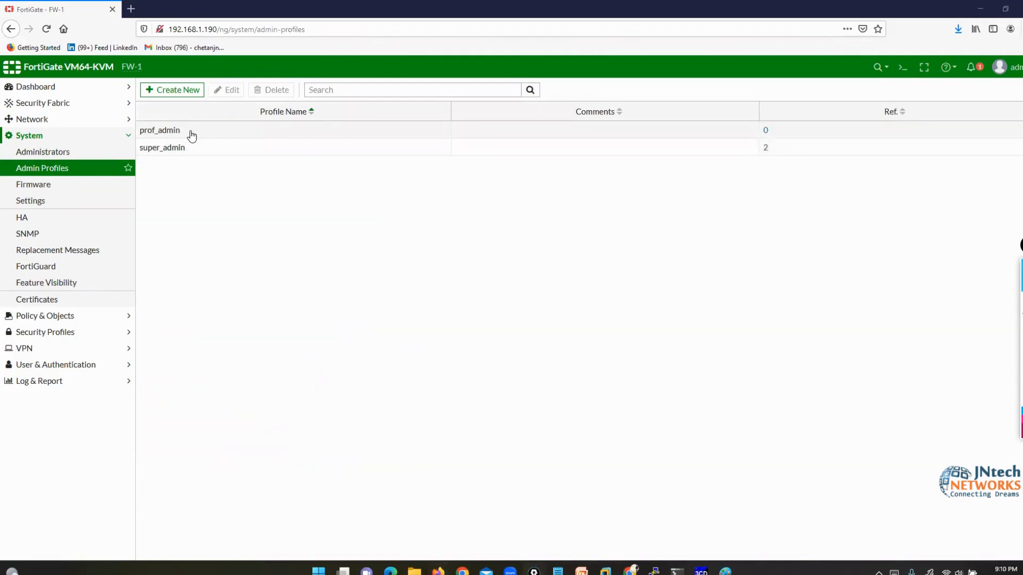
pyautogui.click(192, 135)
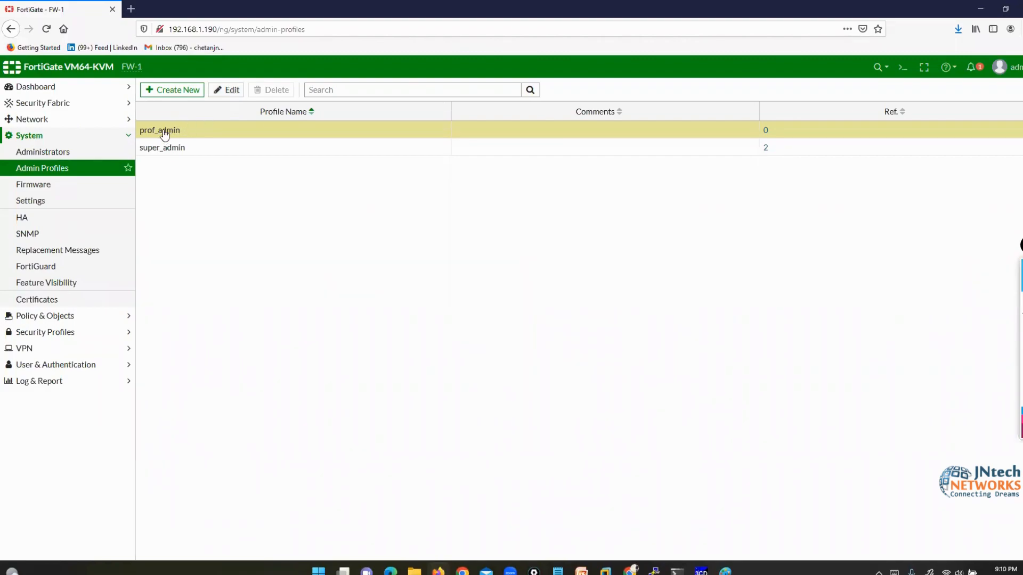
# - In prof_admin, set User & Device to Read only and give Firewall custom Policy Read, Address Read/Write permissions
pyautogui.click(226, 89)
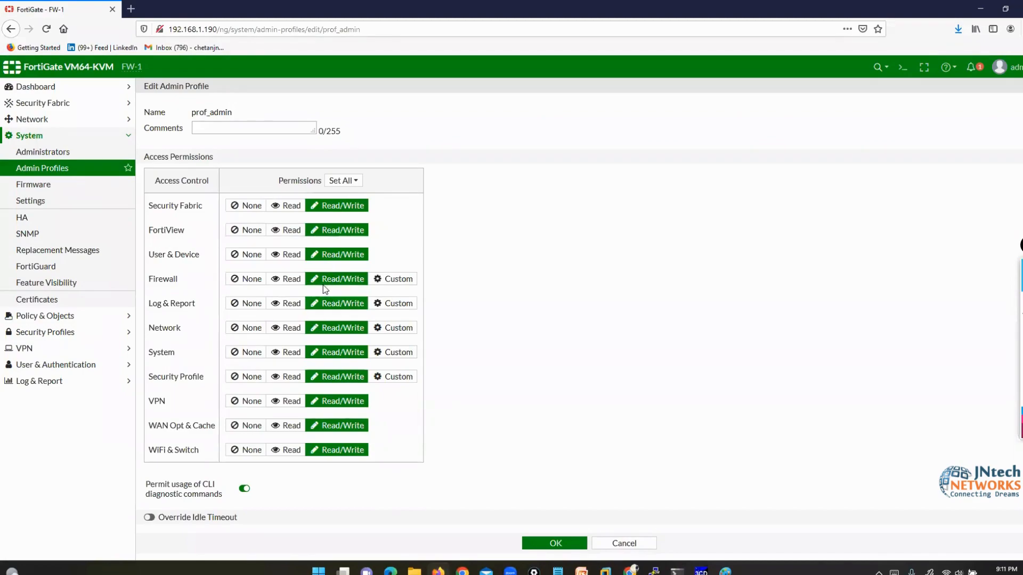
pyautogui.click(286, 254)
pyautogui.click(397, 282)
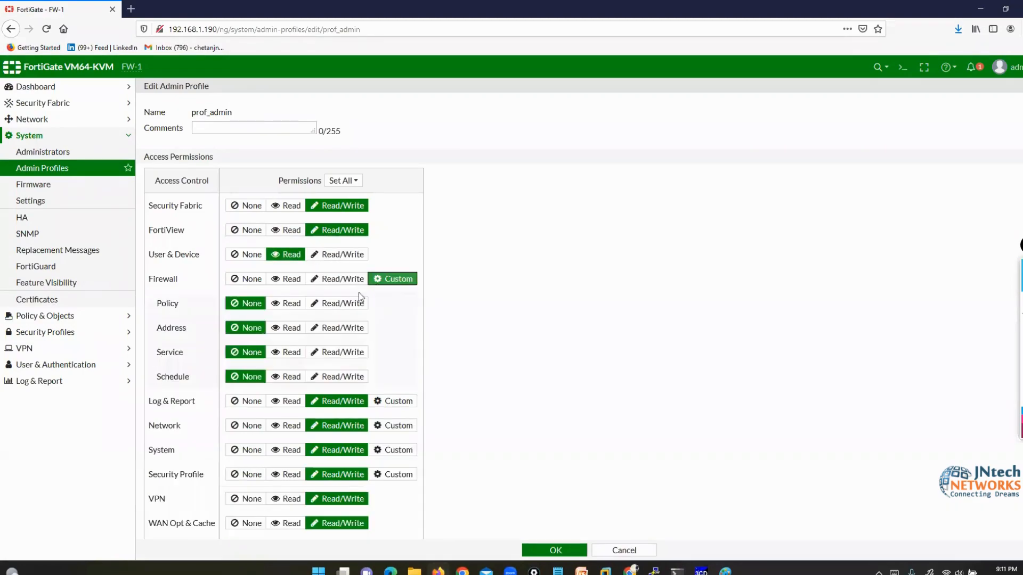
pyautogui.click(290, 304)
pyautogui.click(339, 326)
pyautogui.click(274, 356)
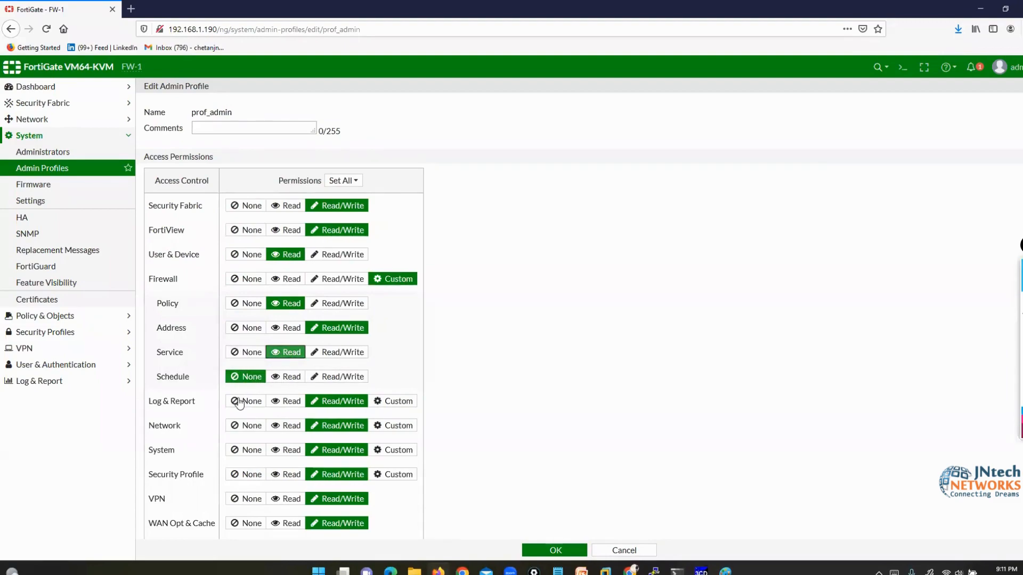
# - Set Log & Report to custom with Data Access read/write, cancel the edit, and select super_admin
pyautogui.click(241, 402)
pyautogui.click(397, 401)
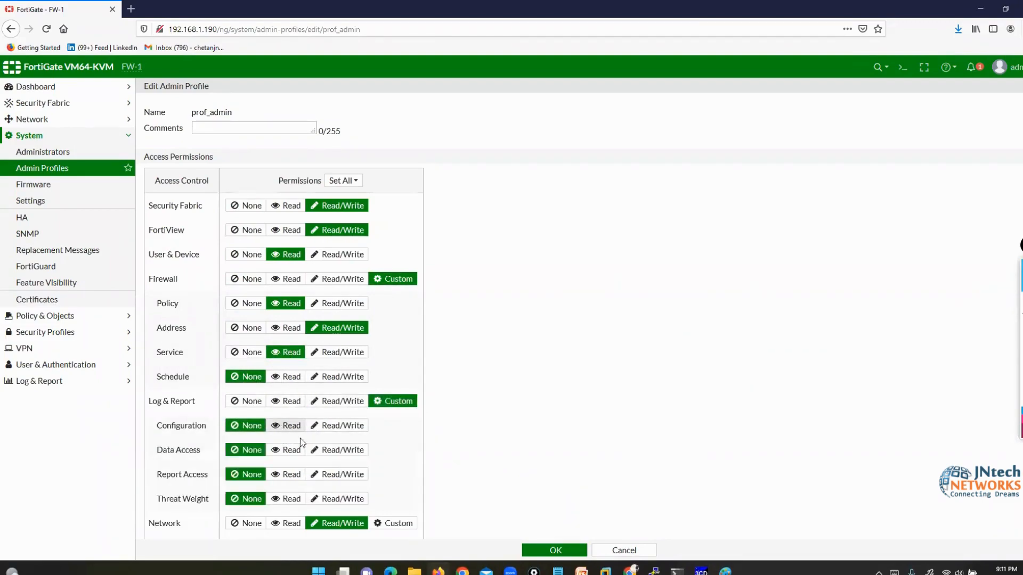
pyautogui.click(335, 450)
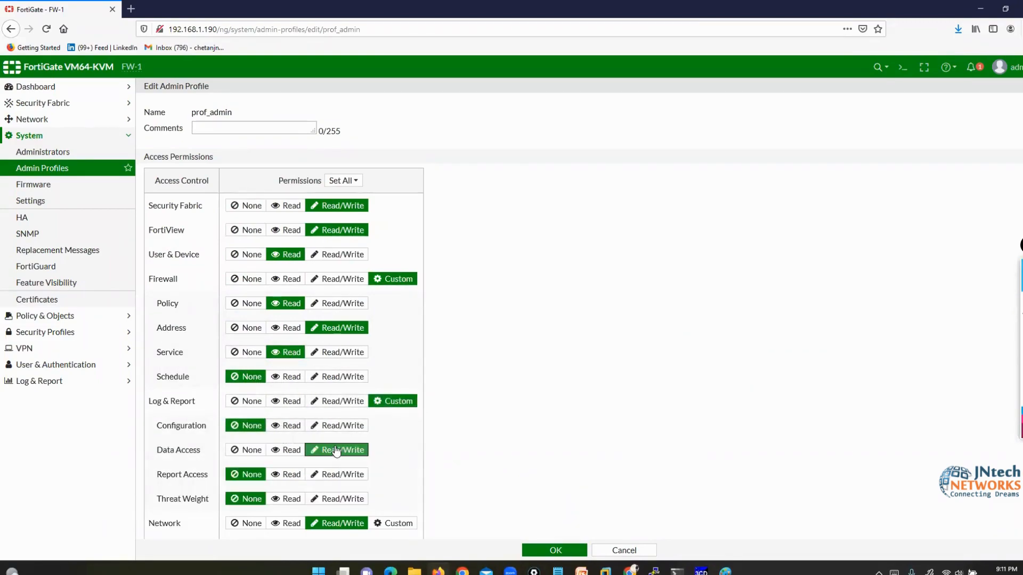
pyautogui.click(626, 554)
pyautogui.click(208, 156)
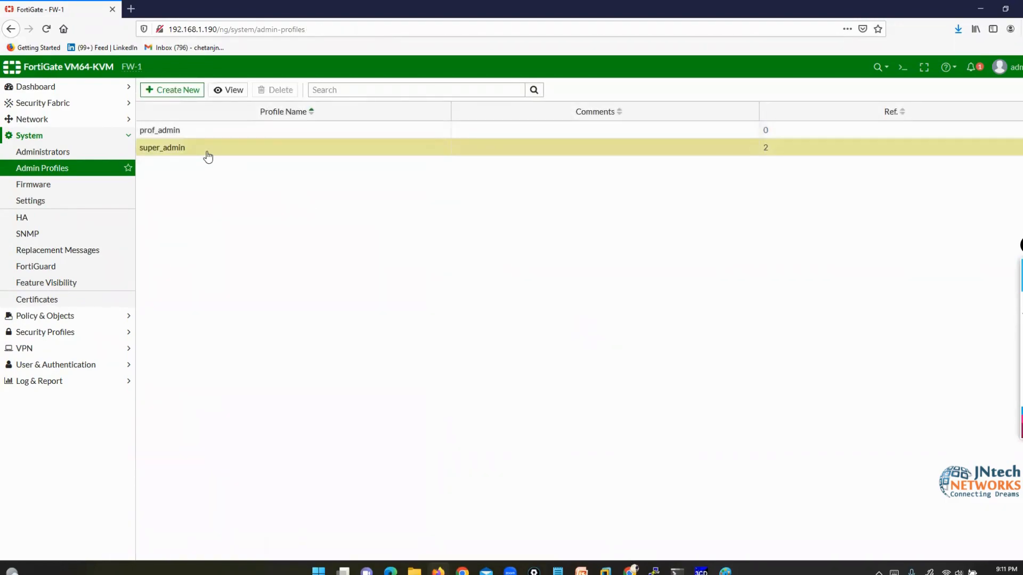
# - Select the prof_admin profile and open then close the annotation eraser options
pyautogui.click(195, 135)
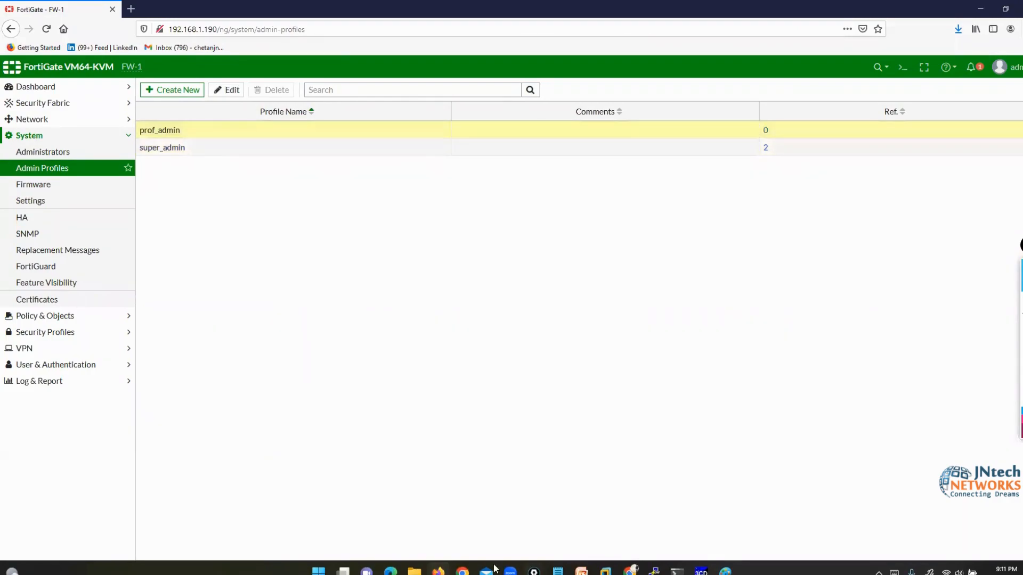
pyautogui.click(1022, 301)
pyautogui.click(996, 301)
# - In the Fortinet Firewall folder window, go to FORTINET GATE\day1 and open slide 13.png
pyautogui.moveTo(413, 572)
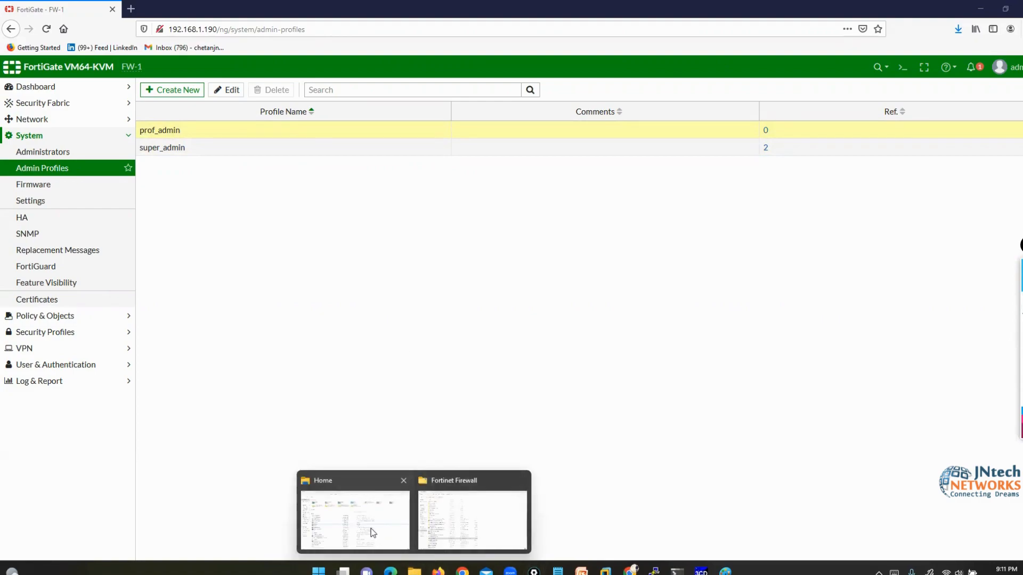
pyautogui.click(458, 522)
pyautogui.press('Up')
pyautogui.press('Up')
pyautogui.press('Up')
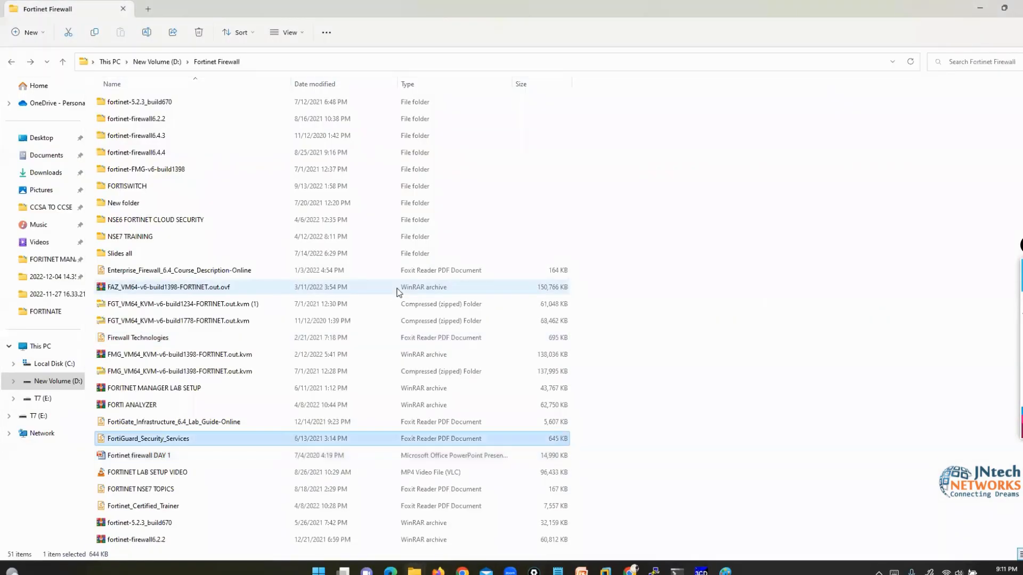
pyautogui.press('Up')
pyautogui.press('Up')
pyautogui.press('Up')
pyautogui.press('Up')
pyautogui.press('Up')
pyautogui.press('Up')
pyautogui.press('Up')
pyautogui.press('Up')
pyautogui.press('Up')
pyautogui.press('Up')
pyautogui.press('Up')
pyautogui.press('Up')
pyautogui.press('Up')
pyautogui.press('Up')
pyautogui.press('Up')
pyautogui.press('Up')
pyautogui.press('Up')
pyautogui.press('Up')
pyautogui.press('Up')
pyautogui.press('Up')
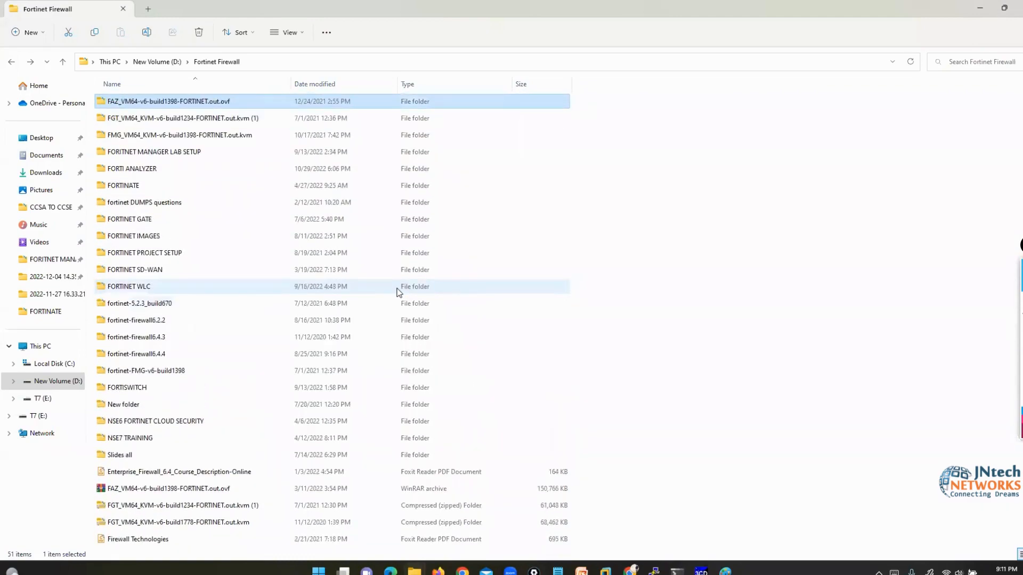
pyautogui.press('Down')
pyautogui.press('Down')
pyautogui.press('Down')
pyautogui.press('Down')
pyautogui.press('Down')
pyautogui.press('Down')
pyautogui.press('Down')
pyautogui.press('Return')
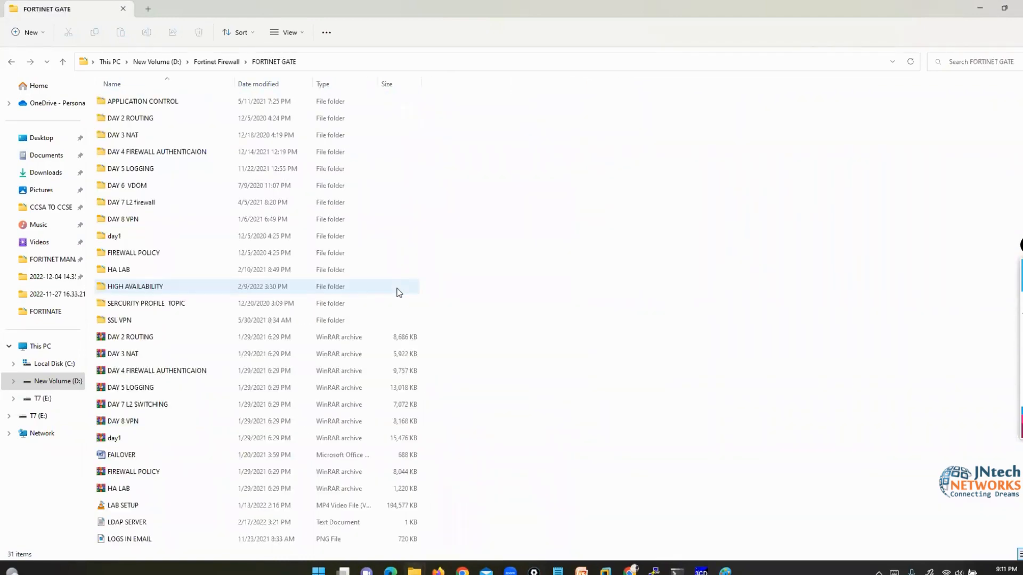
pyautogui.press('Down')
pyautogui.press('Down')
pyautogui.press('Down')
pyautogui.press('Down')
pyautogui.press('Down')
pyautogui.press('Down')
pyautogui.press('Down')
pyautogui.press('Down')
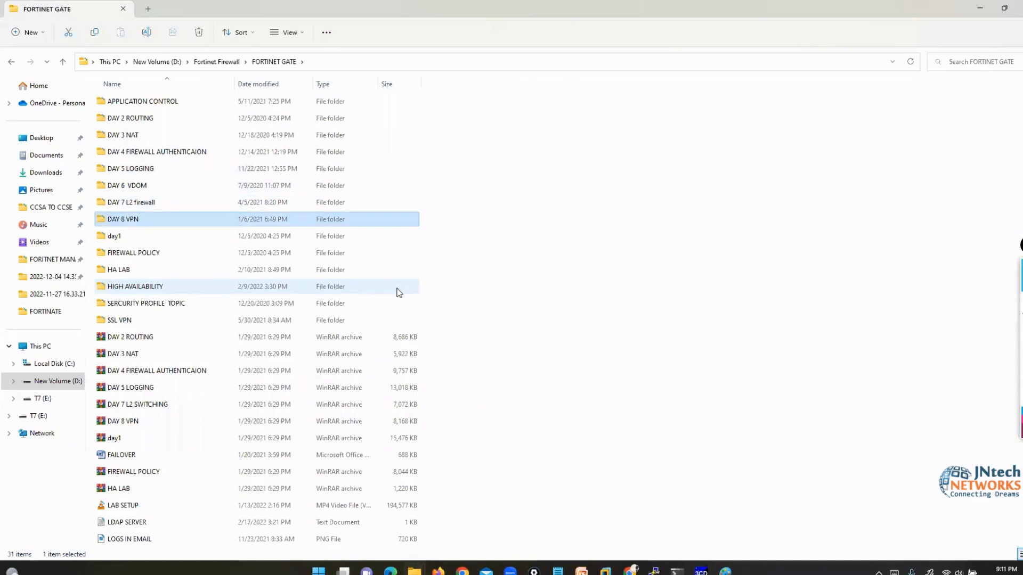
pyautogui.press('Return')
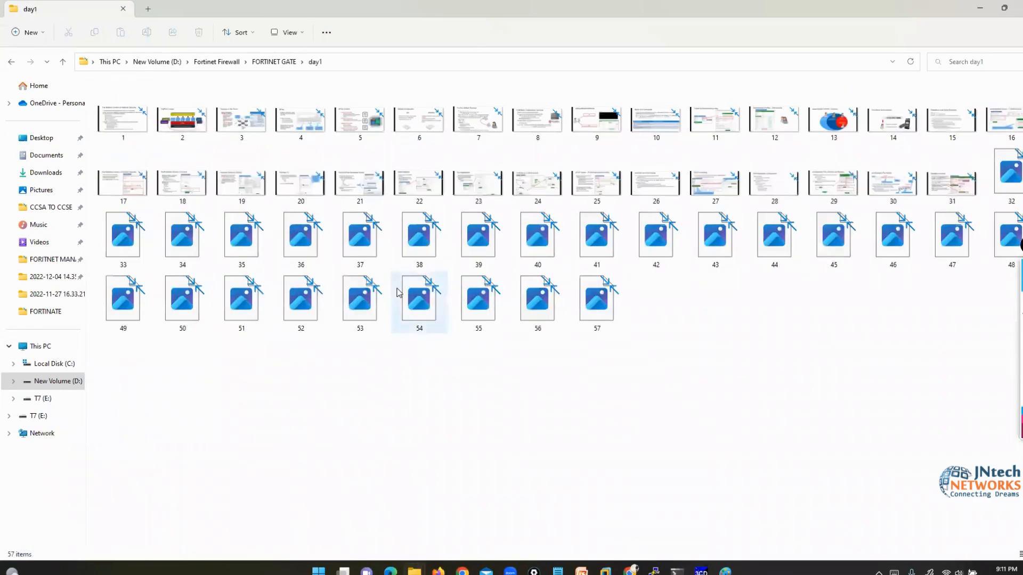
pyautogui.press('Right')
pyautogui.press('Right')
pyautogui.press('Right')
pyautogui.press('Right')
pyautogui.press('Right')
pyautogui.press('Right')
pyautogui.press('Right')
pyautogui.press('Right')
pyautogui.press('Right')
pyautogui.press('Right')
pyautogui.press('Right')
pyautogui.press('Right')
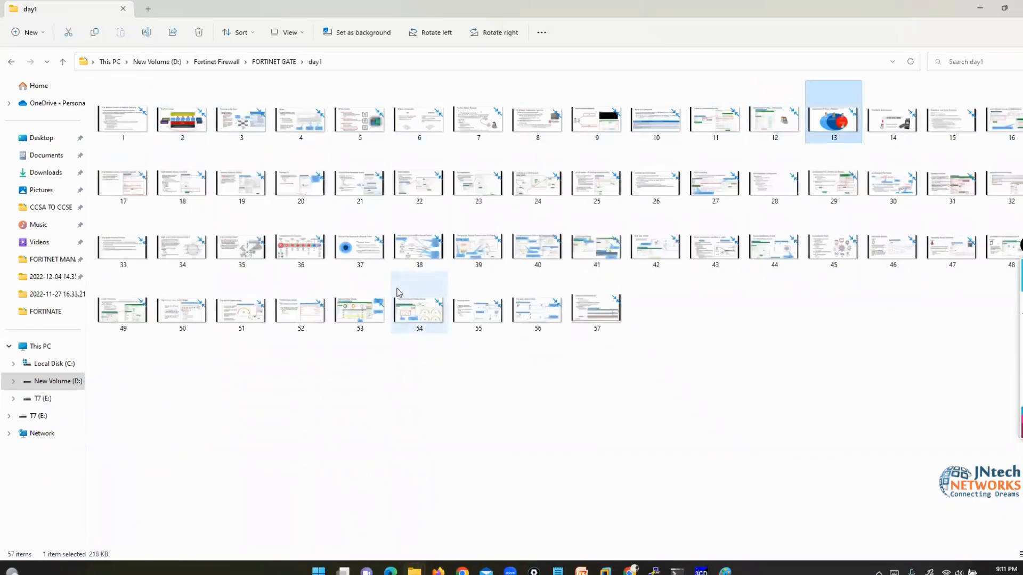
pyautogui.press('Return')
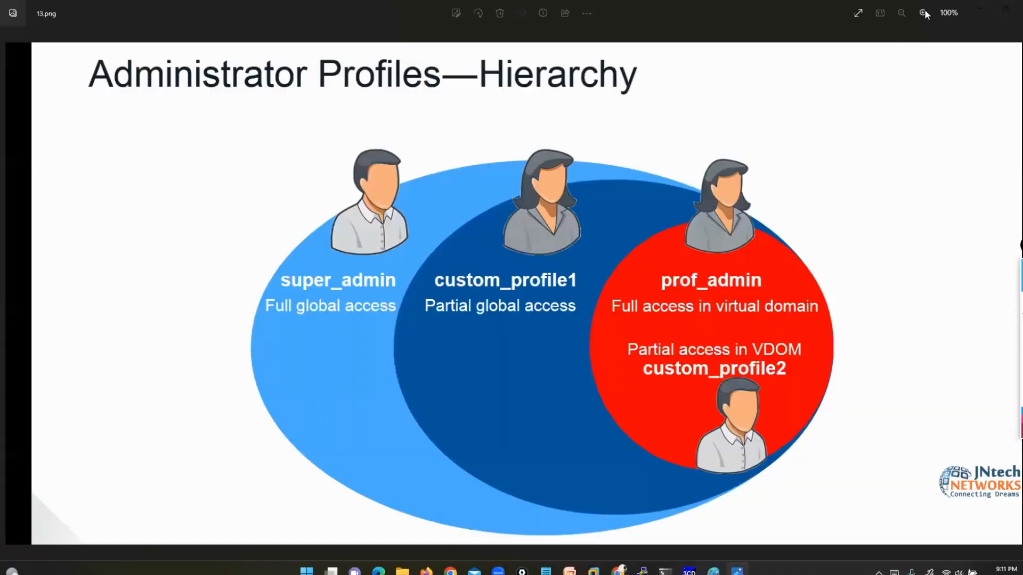
# - Close File Explorer and maximize the Photos window showing the slide
pyautogui.doubleClick(768, 6)
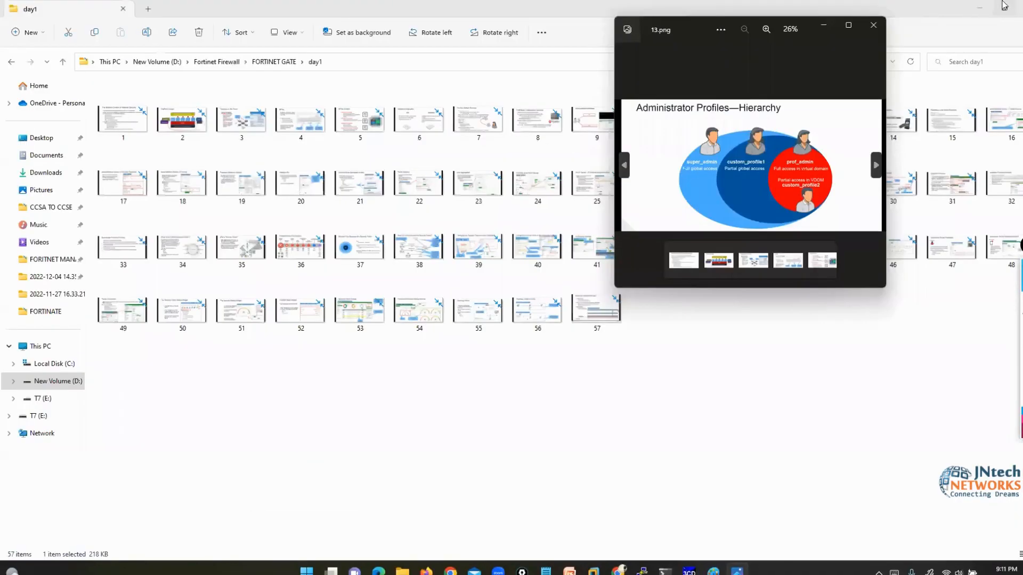
pyautogui.click(1004, 5)
pyautogui.click(846, 25)
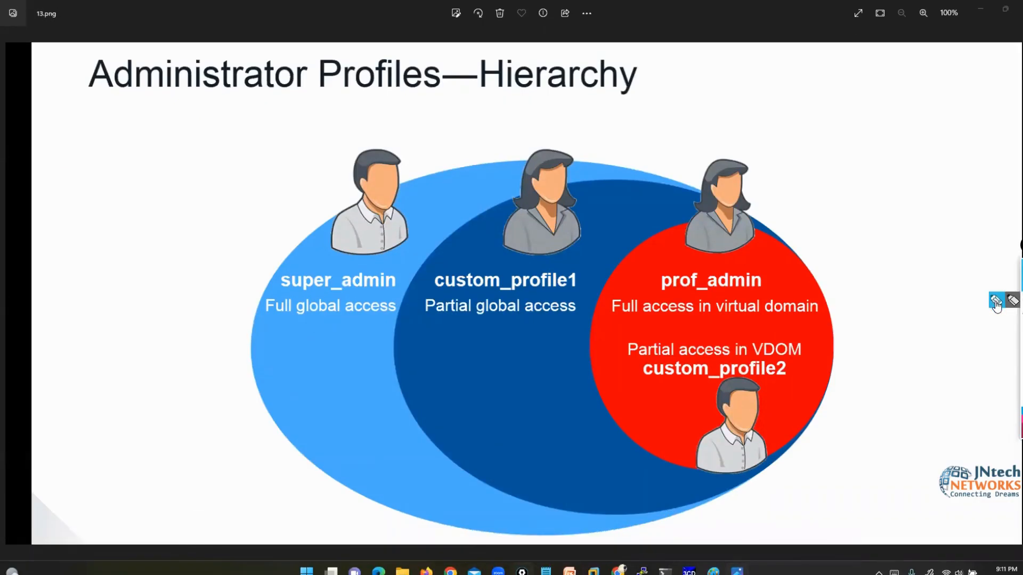
# - Ink 'admin' and marks on the slide, erase all ink, then draw a box across the bottom
pyautogui.click(995, 302)
pyautogui.moveTo(126, 140)
pyautogui.mouseDown()
pyautogui.moveTo(206, 145)
pyautogui.moveTo(202, 131)
pyautogui.moveTo(211, 158)
pyautogui.mouseUp()
pyautogui.moveTo(98, 116)
pyautogui.mouseDown()
pyautogui.moveTo(91, 142)
pyautogui.moveTo(120, 166)
pyautogui.moveTo(343, 230)
pyautogui.moveTo(349, 266)
pyautogui.moveTo(362, 269)
pyautogui.mouseUp()
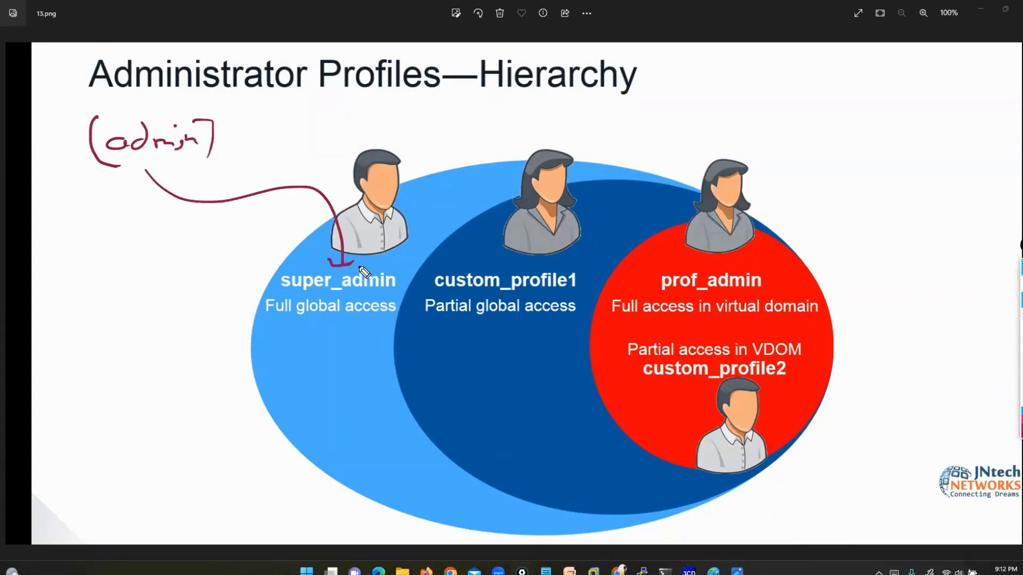
pyautogui.moveTo(235, 320)
pyautogui.mouseDown()
pyautogui.moveTo(405, 321)
pyautogui.moveTo(367, 293)
pyautogui.moveTo(239, 292)
pyautogui.moveTo(256, 320)
pyautogui.mouseUp()
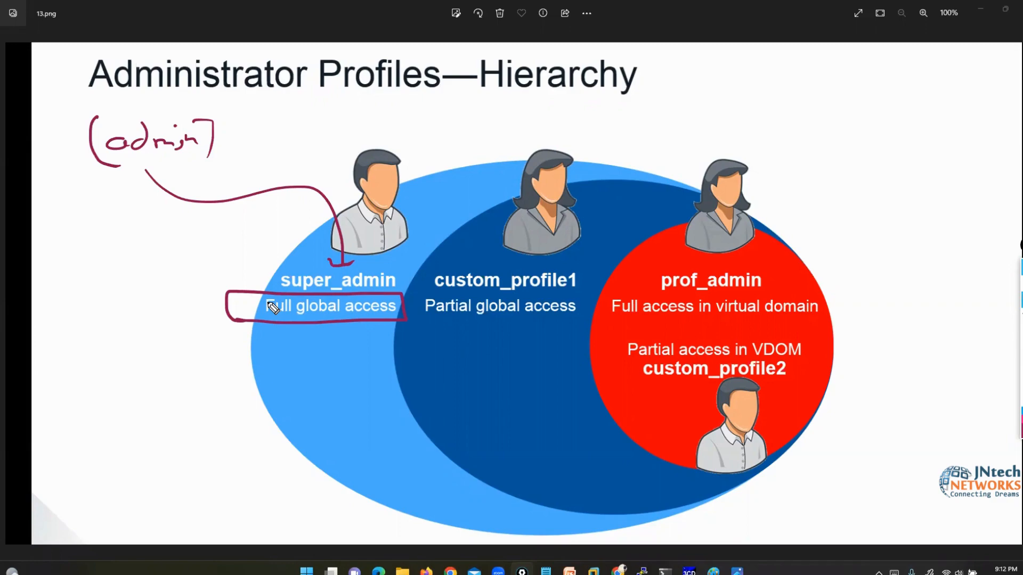
pyautogui.moveTo(755, 262); pyautogui.dragTo(770, 295)
pyautogui.click(1021, 367)
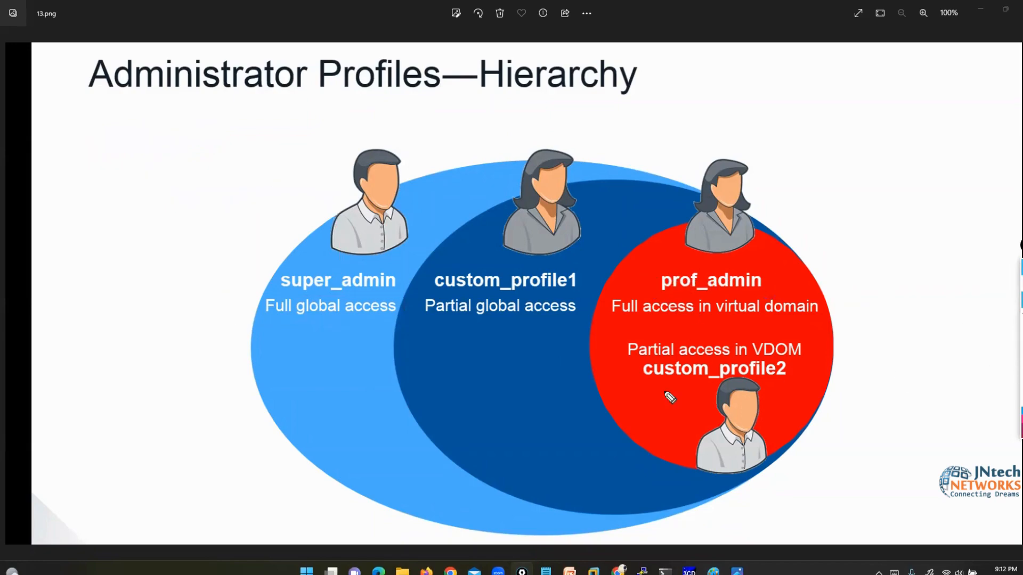
pyautogui.moveTo(559, 427)
pyautogui.mouseDown()
pyautogui.moveTo(187, 421)
pyautogui.moveTo(86, 451)
pyautogui.moveTo(454, 507)
pyautogui.moveTo(574, 431)
pyautogui.mouseUp()
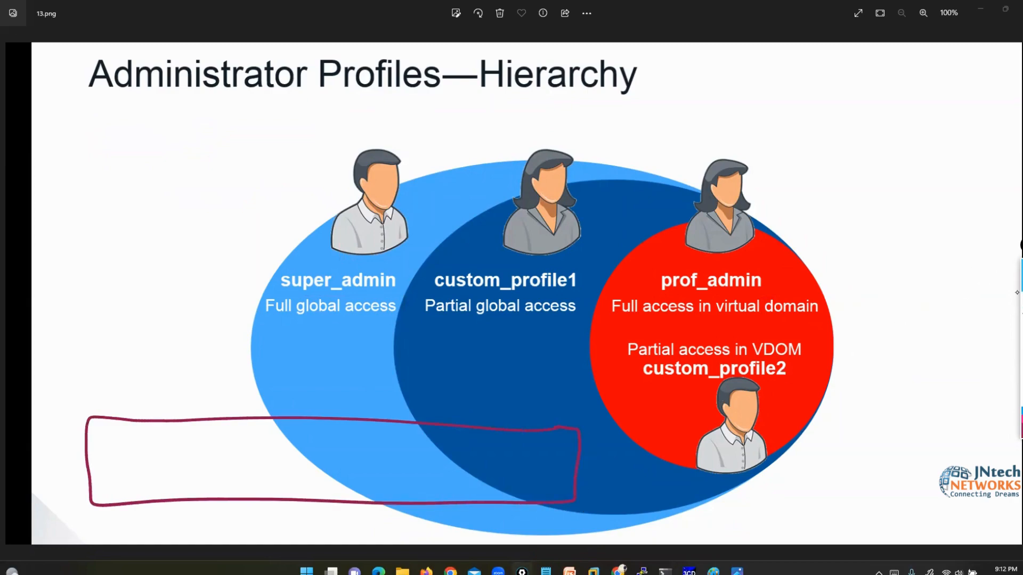
pyautogui.moveTo(546, 571)
pyautogui.click(514, 506)
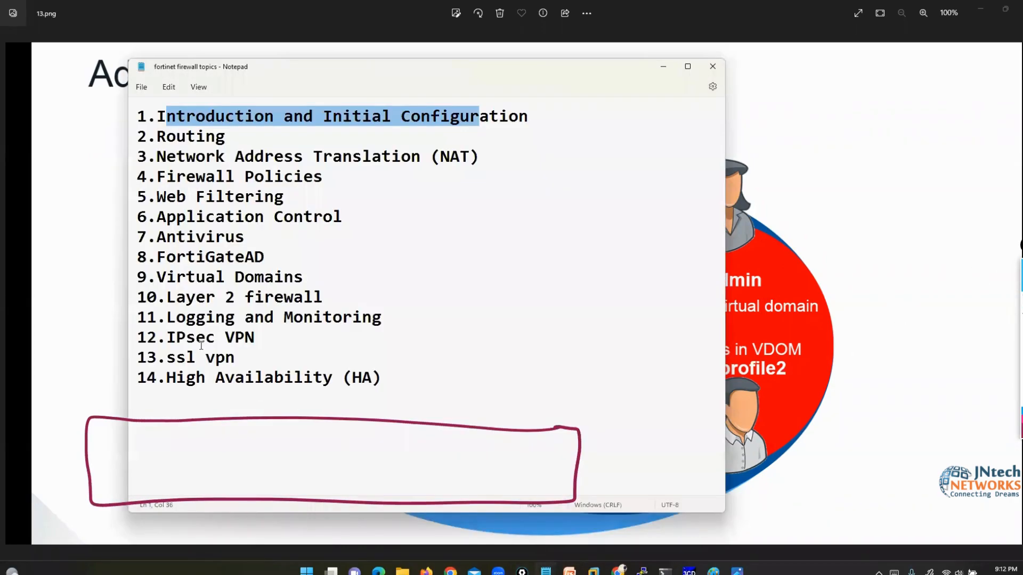
pyautogui.moveTo(175, 277); pyautogui.dragTo(313, 272)
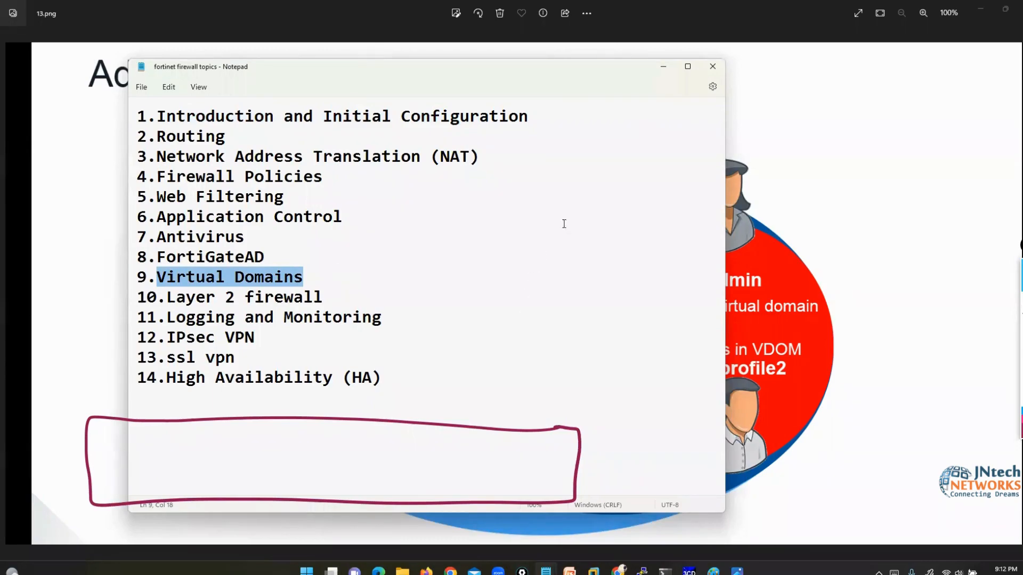
pyautogui.click(663, 65)
pyautogui.click(1015, 303)
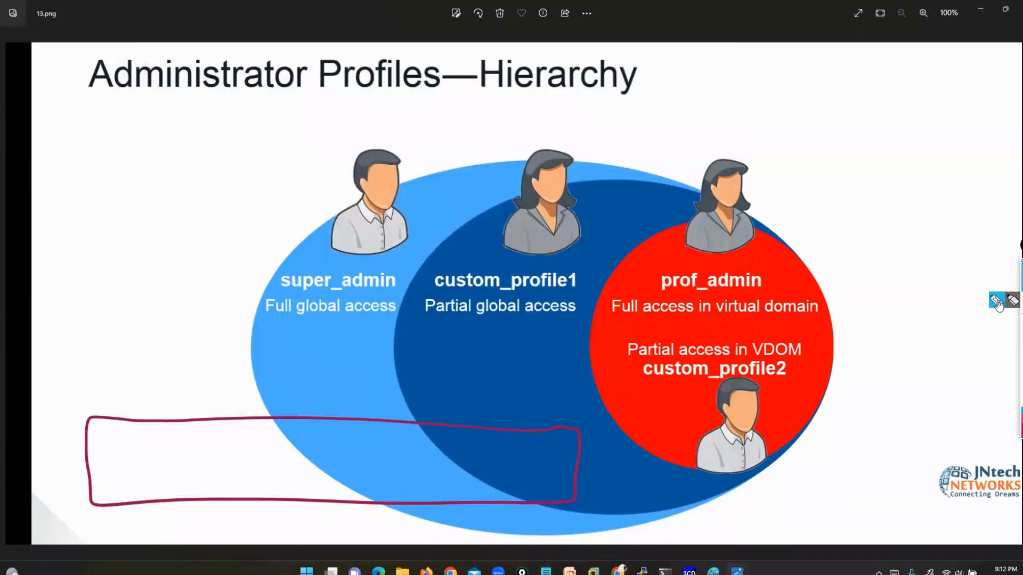
# - Divide the bottom box with two vertical lines and label the cells FW1, FW2 and Fw3
pyautogui.moveTo(236, 387); pyautogui.dragTo(238, 547)
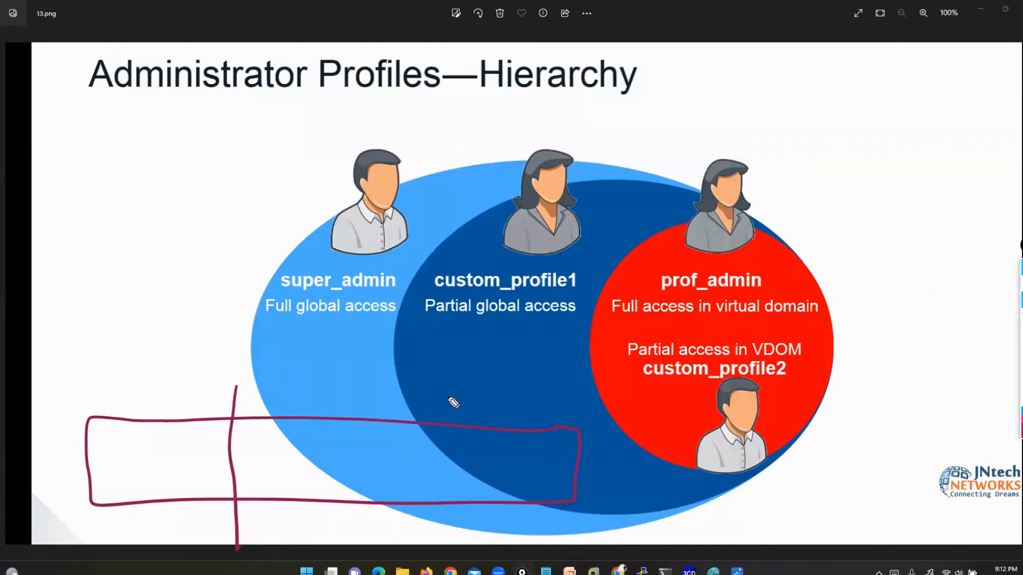
pyautogui.moveTo(449, 397); pyautogui.dragTo(448, 541)
pyautogui.moveTo(123, 443)
pyautogui.mouseDown()
pyautogui.moveTo(124, 474)
pyautogui.moveTo(140, 443)
pyautogui.mouseUp()
pyautogui.moveTo(124, 458); pyautogui.dragTo(135, 457)
pyautogui.moveTo(143, 451)
pyautogui.mouseDown()
pyautogui.moveTo(151, 462)
pyautogui.moveTo(163, 451)
pyautogui.mouseUp()
pyautogui.moveTo(174, 447); pyautogui.dragTo(176, 469)
pyautogui.moveTo(284, 447); pyautogui.dragTo(284, 477)
pyautogui.moveTo(283, 447); pyautogui.dragTo(302, 443)
pyautogui.moveTo(285, 461); pyautogui.dragTo(368, 462)
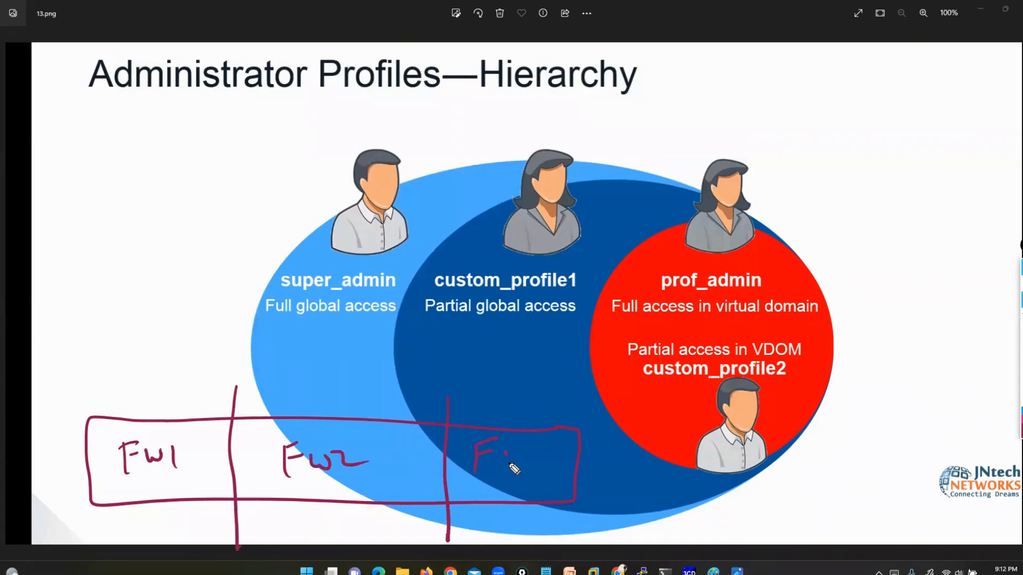
pyautogui.moveTo(538, 452); pyautogui.dragTo(527, 471)
# - Write and circle 'admin' at the upper left and draw an arrow from it to super_admin
pyautogui.moveTo(130, 130)
pyautogui.mouseDown()
pyautogui.moveTo(137, 145)
pyautogui.moveTo(186, 145)
pyautogui.moveTo(198, 130)
pyautogui.moveTo(214, 142)
pyautogui.mouseUp()
pyautogui.moveTo(202, 104)
pyautogui.mouseDown()
pyautogui.moveTo(91, 143)
pyautogui.moveTo(205, 107)
pyautogui.mouseUp()
pyautogui.moveTo(169, 161)
pyautogui.mouseDown()
pyautogui.moveTo(296, 213)
pyautogui.moveTo(326, 263)
pyautogui.moveTo(334, 253)
pyautogui.mouseUp()
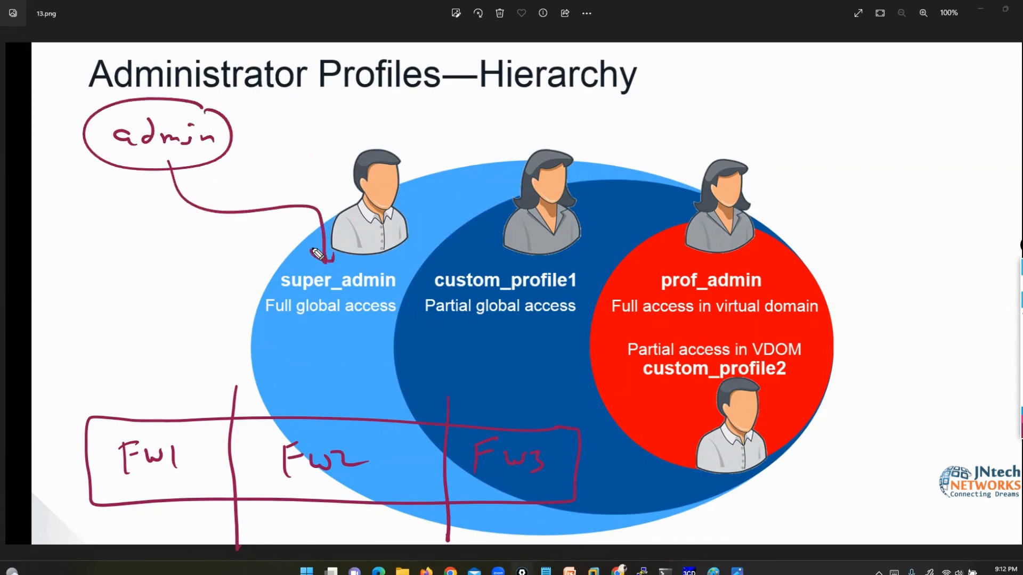
pyautogui.moveTo(89, 149); pyautogui.dragTo(36, 144)
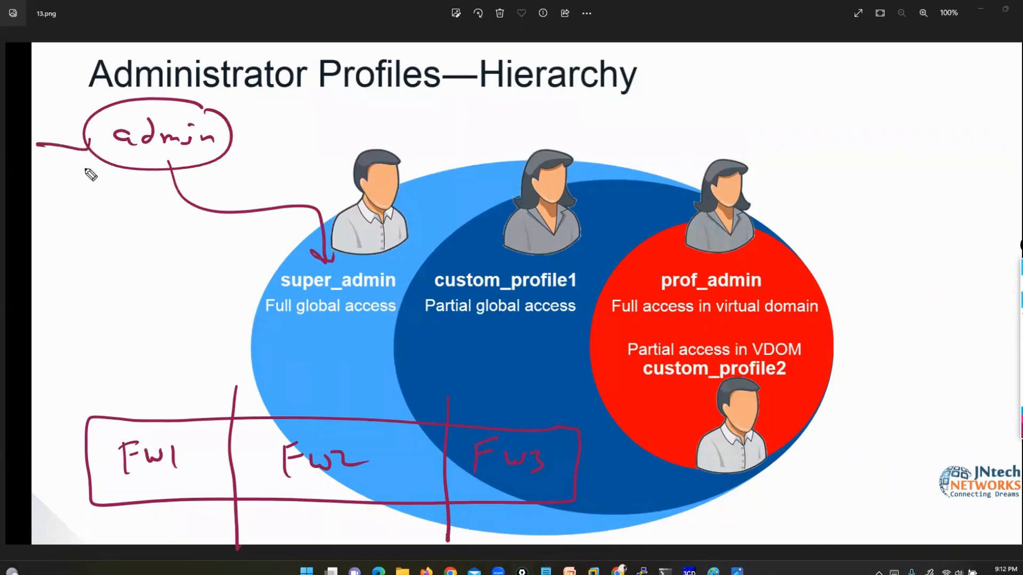
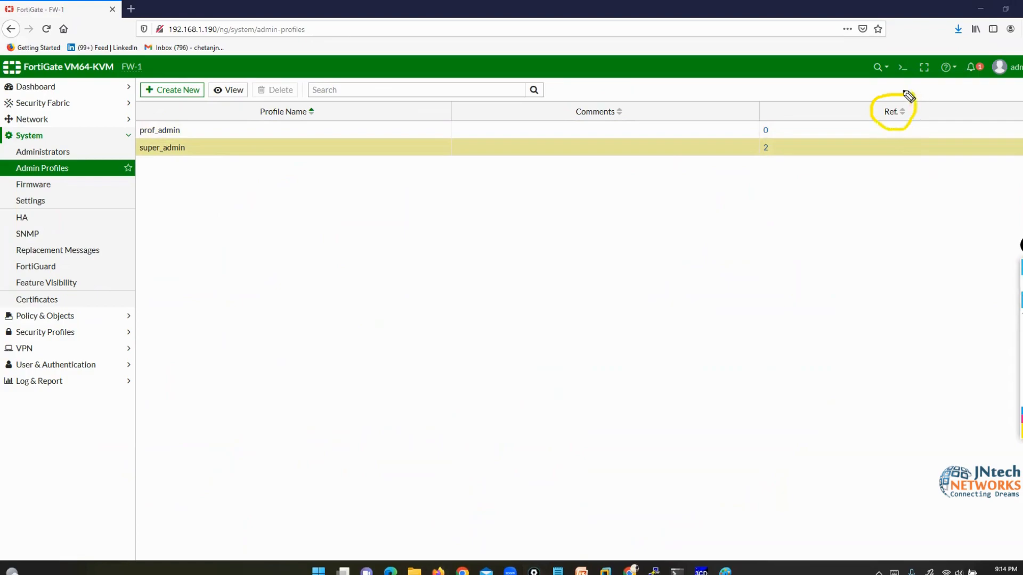
pyautogui.click(1022, 332)
pyautogui.click(1022, 284)
pyautogui.click(765, 147)
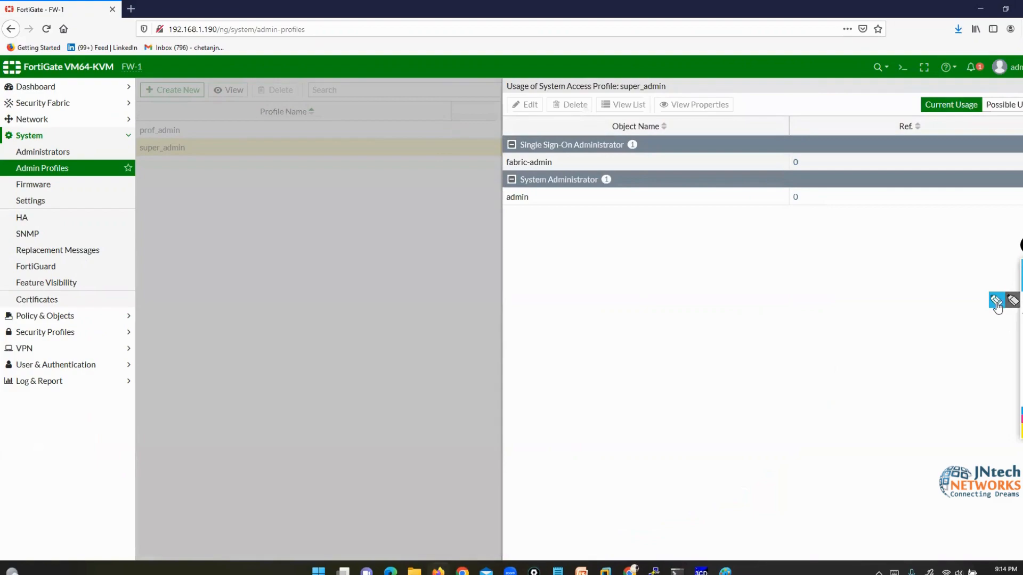
pyautogui.moveTo(154, 161)
pyautogui.mouseDown()
pyautogui.moveTo(192, 144)
pyautogui.moveTo(149, 142)
pyautogui.moveTo(149, 163)
pyautogui.mouseUp()
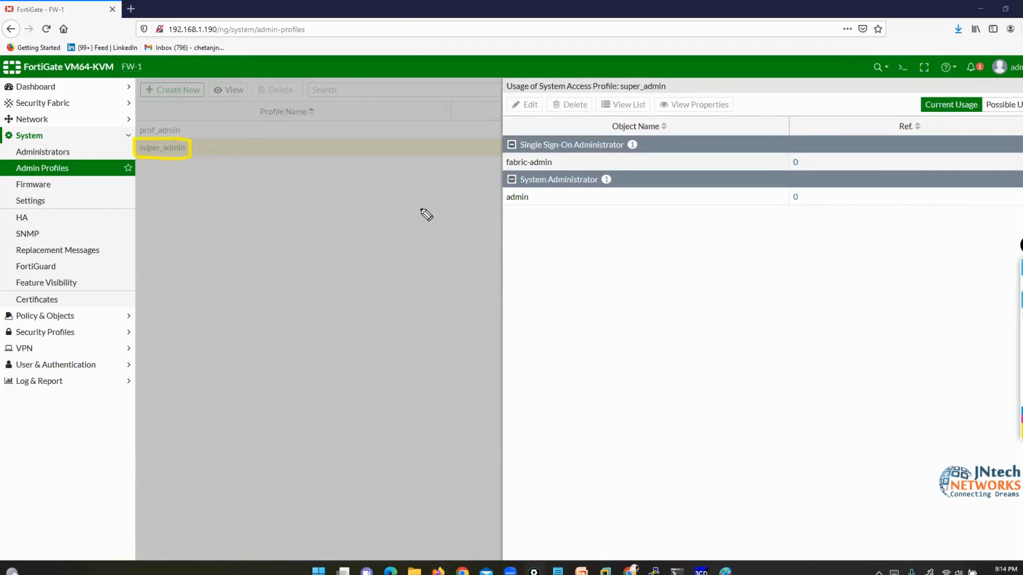
pyautogui.moveTo(421, 209); pyautogui.dragTo(503, 203)
pyautogui.moveTo(502, 93); pyautogui.dragTo(514, 132)
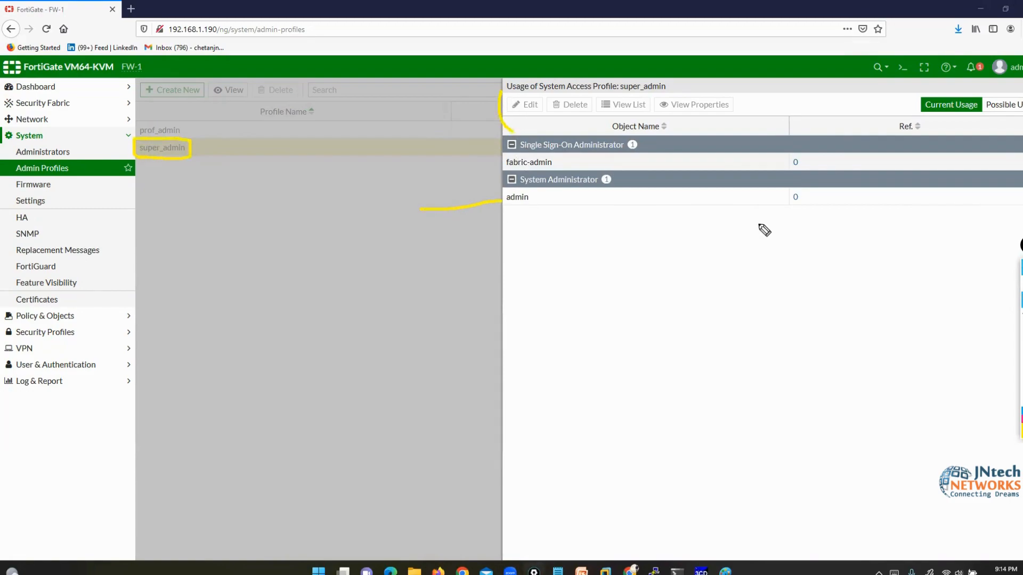
pyautogui.click(1022, 362)
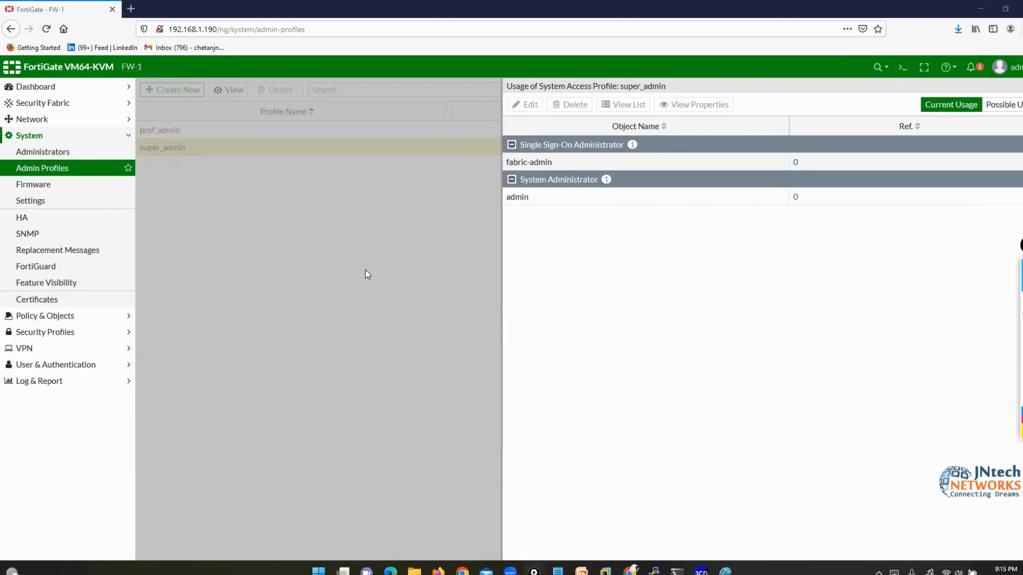
pyautogui.click(386, 206)
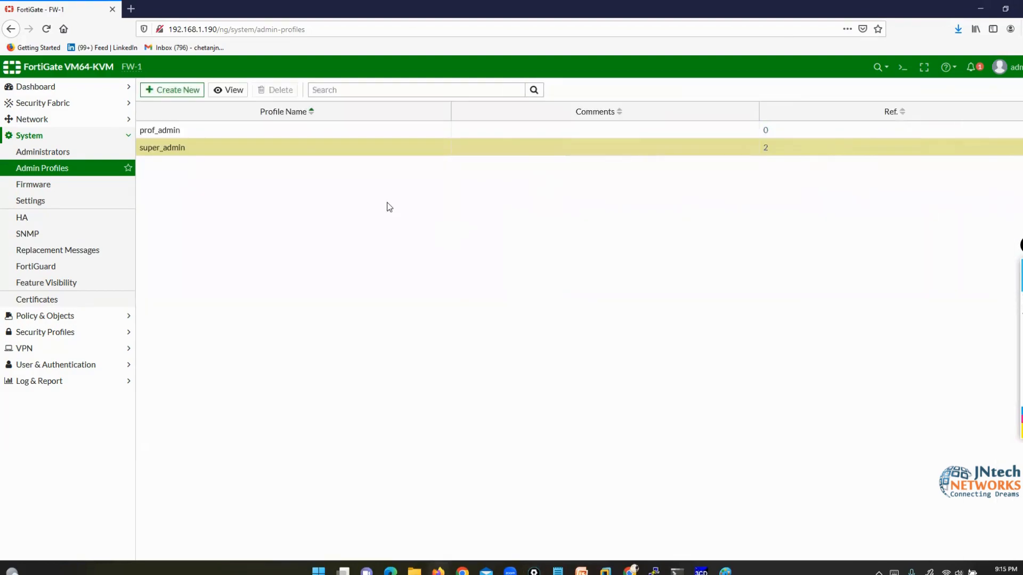
# - Create admin profile L3ADMIN with Read/Write permission on every access area
pyautogui.click(196, 134)
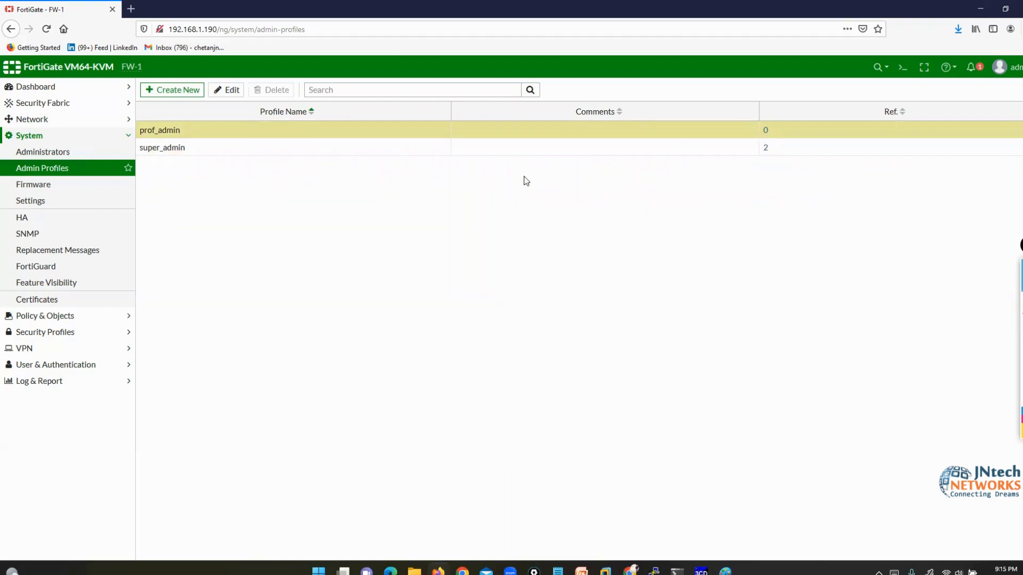
pyautogui.click(171, 89)
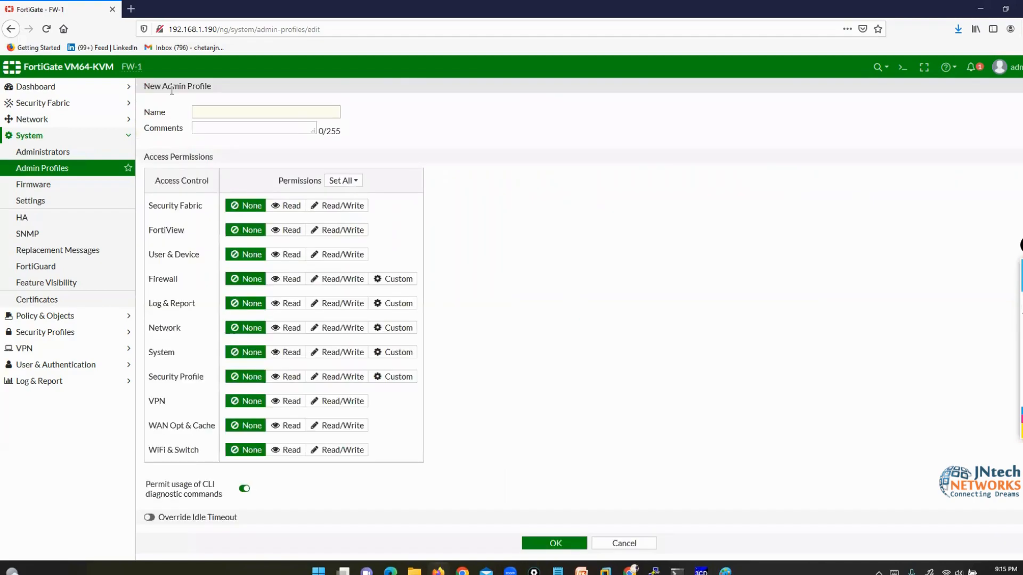
pyautogui.click(222, 113)
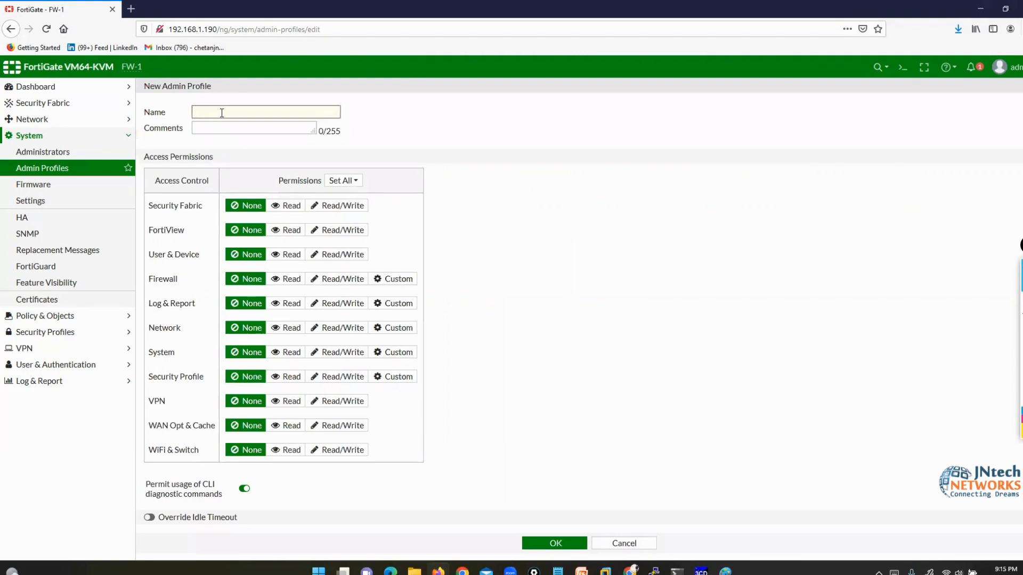
pyautogui.write('L3ADMIN')
pyautogui.click(344, 181)
pyautogui.click(360, 224)
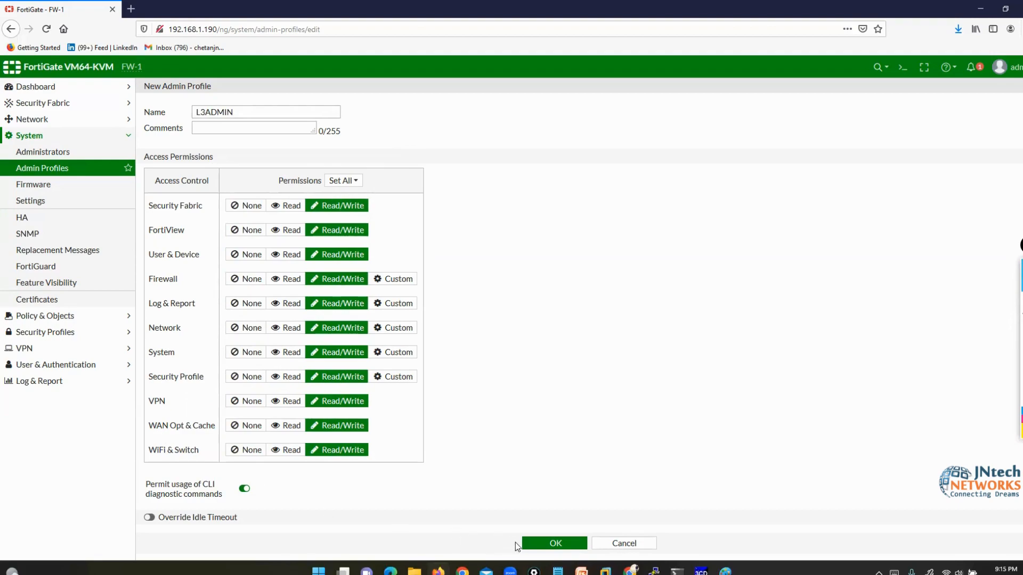
pyautogui.click(550, 545)
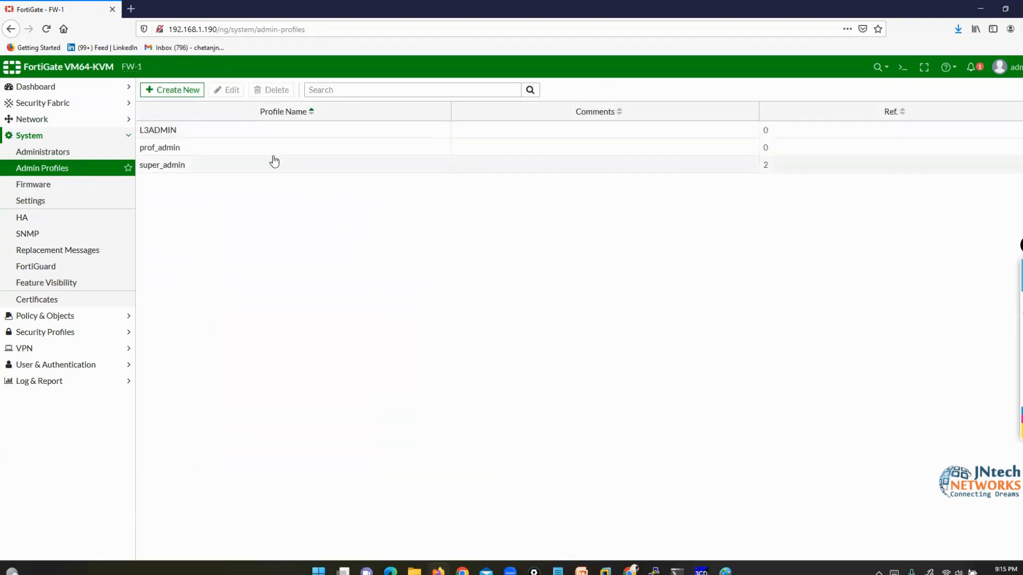
# - Create admin profile L1ADMIN with Read-only permission on every access area
pyautogui.click(224, 132)
pyautogui.click(166, 90)
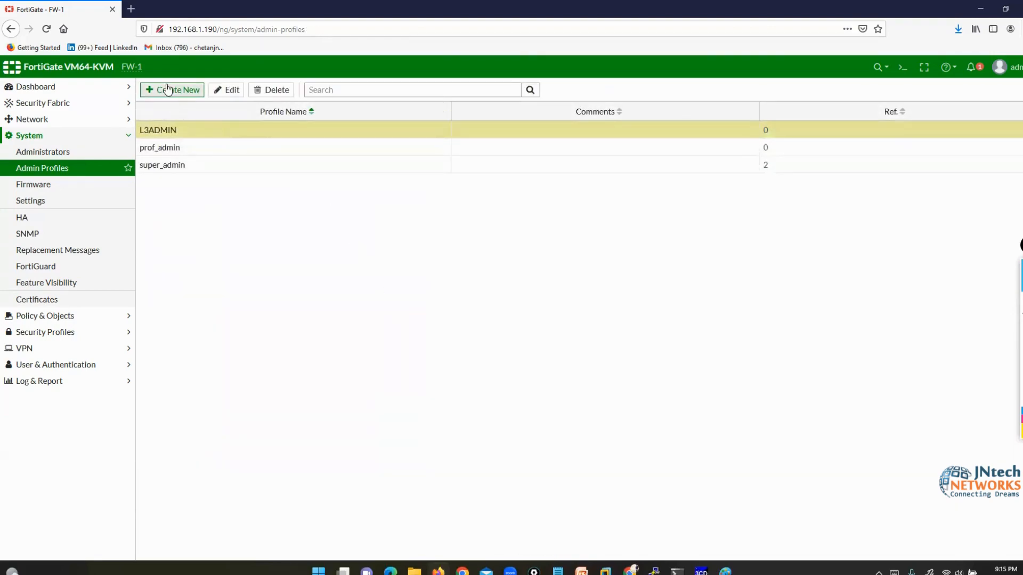
pyautogui.click(213, 115)
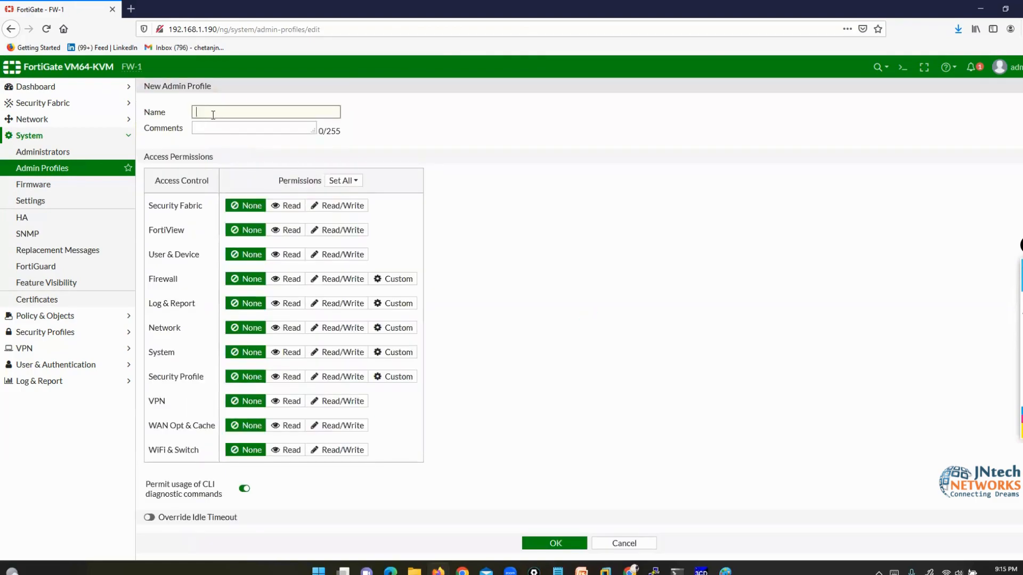
pyautogui.write('L1ADMIN')
pyautogui.click(352, 189)
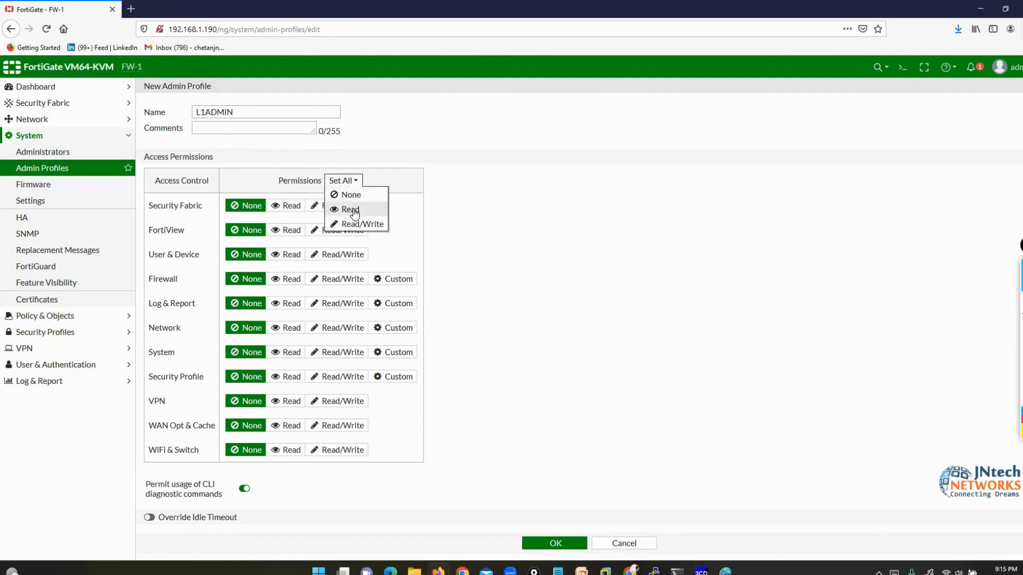
pyautogui.click(353, 209)
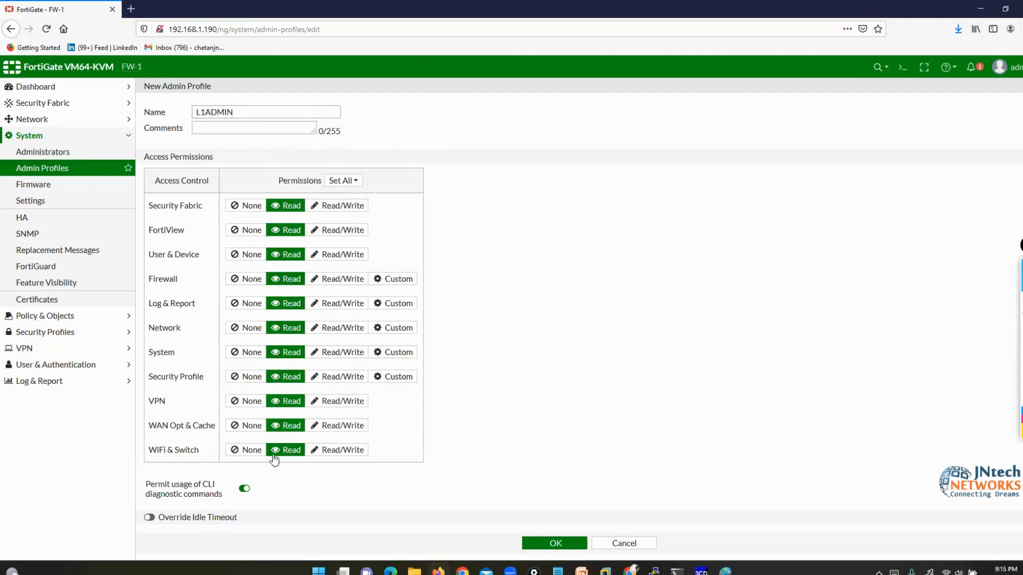
pyautogui.click(544, 546)
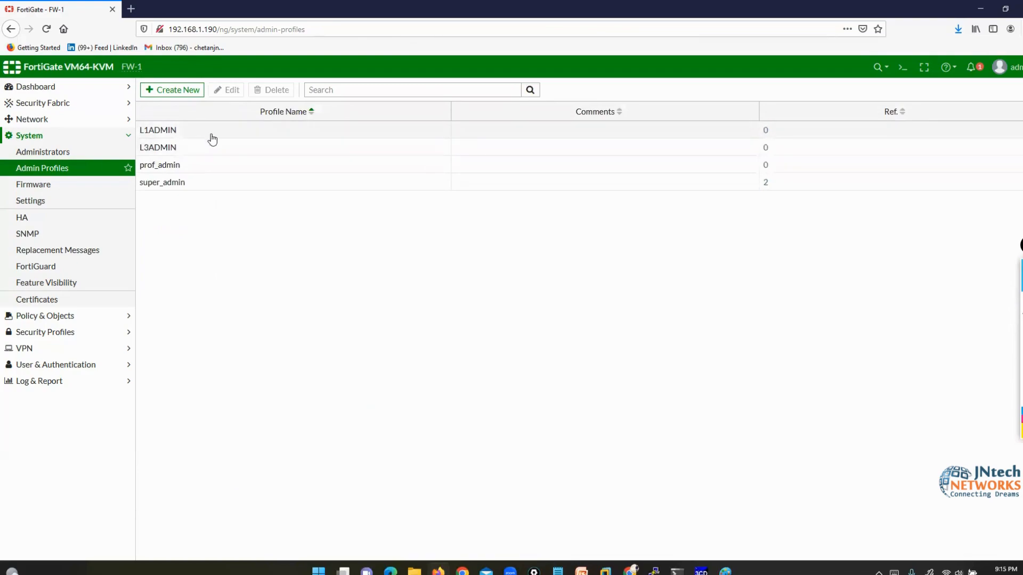
# - Look over the prof_admin, super_admin, L1ADMIN and L3ADMIN profiles, then start a new administrator
pyautogui.click(223, 165)
pyautogui.click(226, 184)
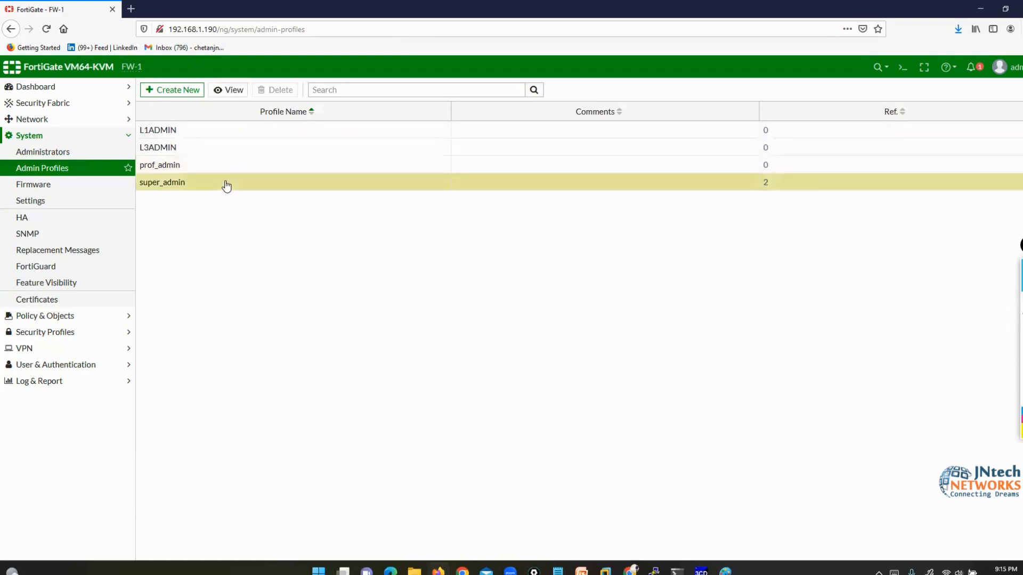
pyautogui.click(199, 130)
pyautogui.click(200, 151)
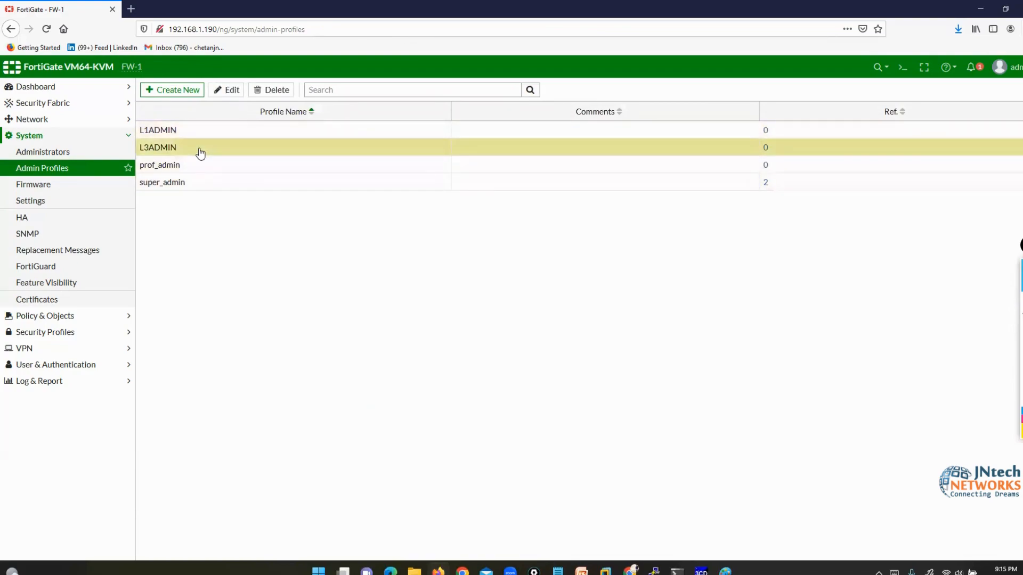
pyautogui.click(46, 153)
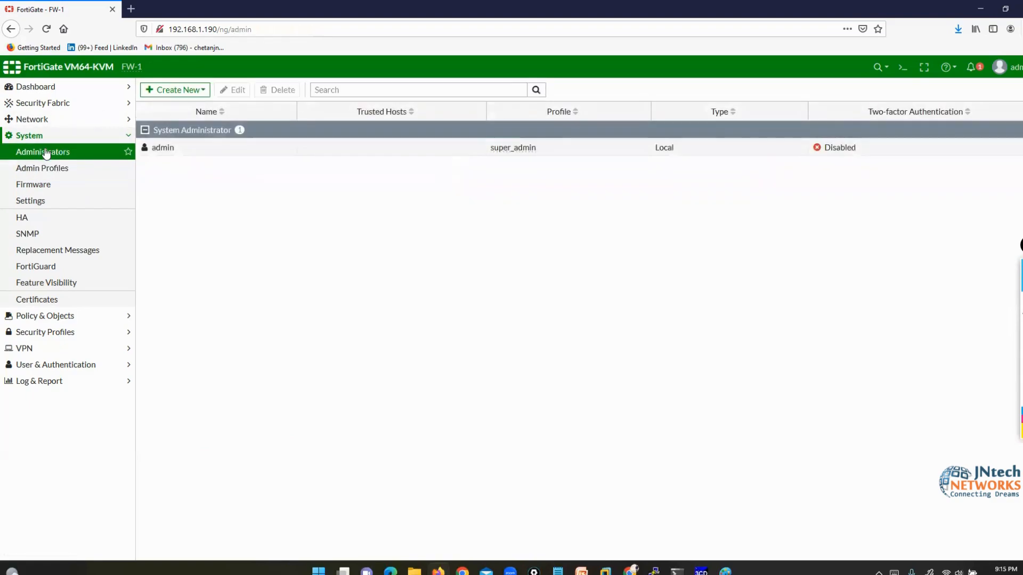
pyautogui.click(189, 91)
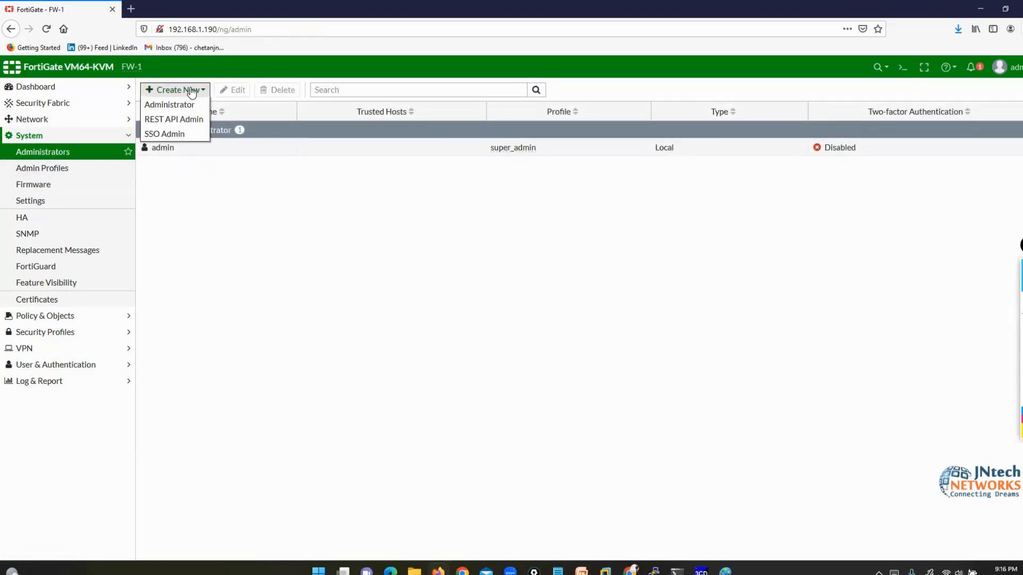
pyautogui.click(179, 106)
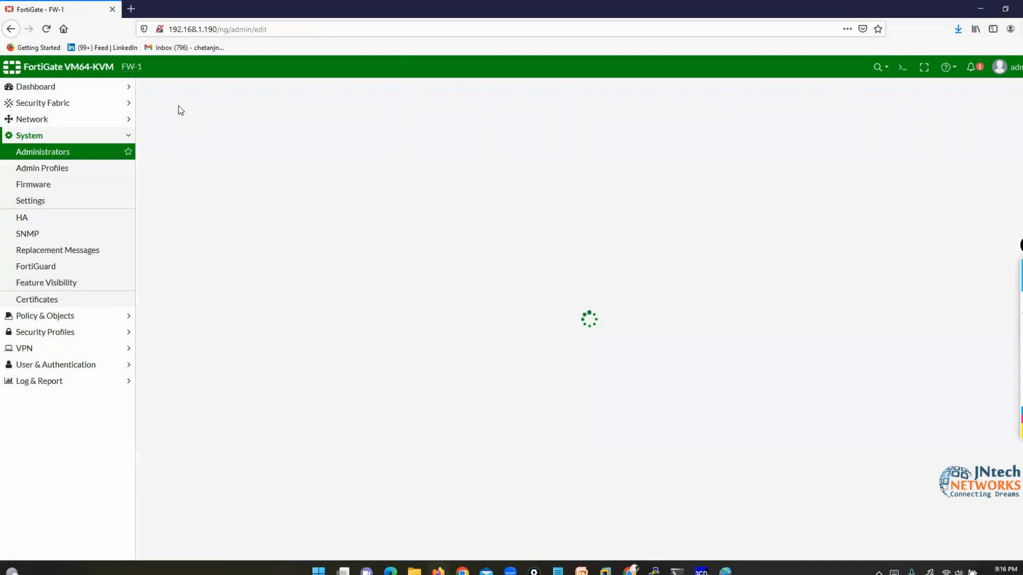
# - Enter username admin1 and keep the account type as Local User
pyautogui.moveTo(281, 110); pyautogui.dragTo(228, 112)
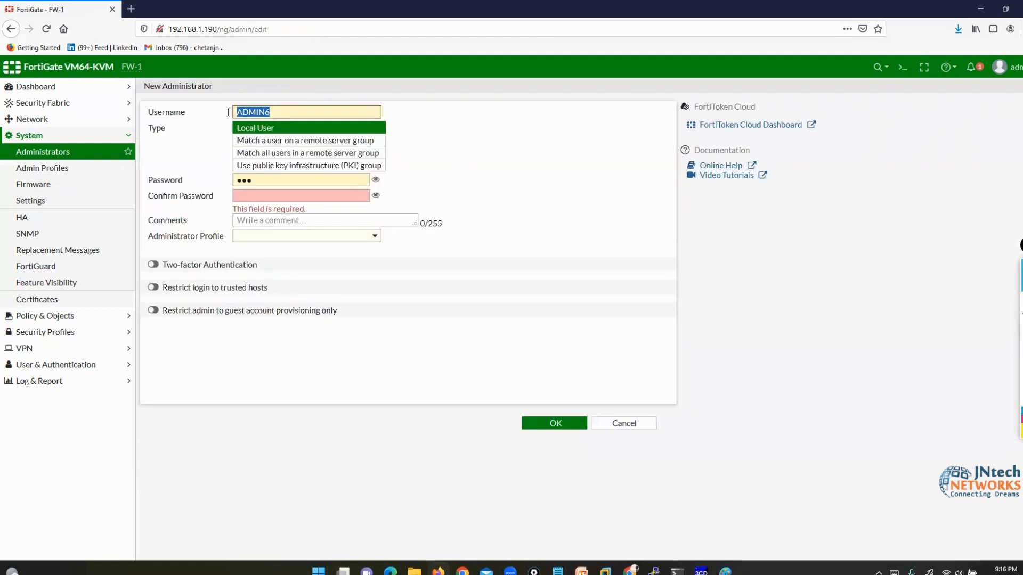
pyautogui.write('ADMIN')
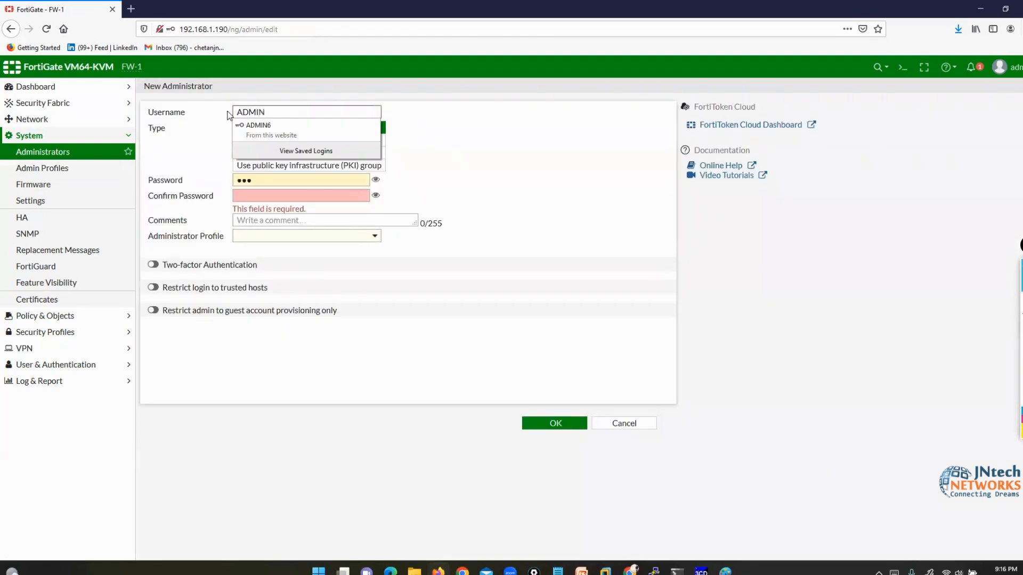
pyautogui.press('BackSpace')
pyautogui.press('BackSpace')
pyautogui.press('BackSpace')
pyautogui.press('BackSpace')
pyautogui.press('BackSpace')
pyautogui.write('admin1')
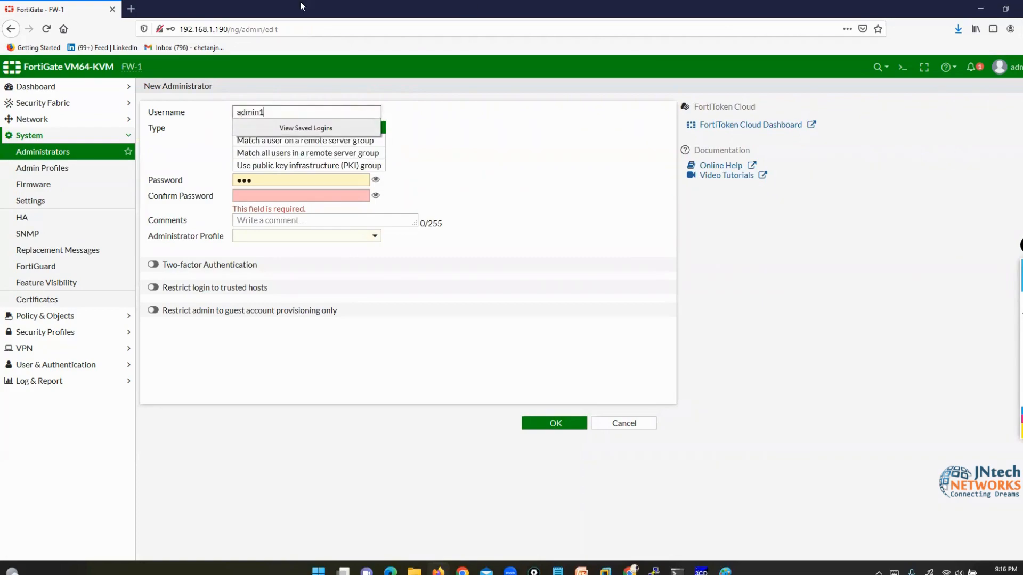
pyautogui.click(303, 3)
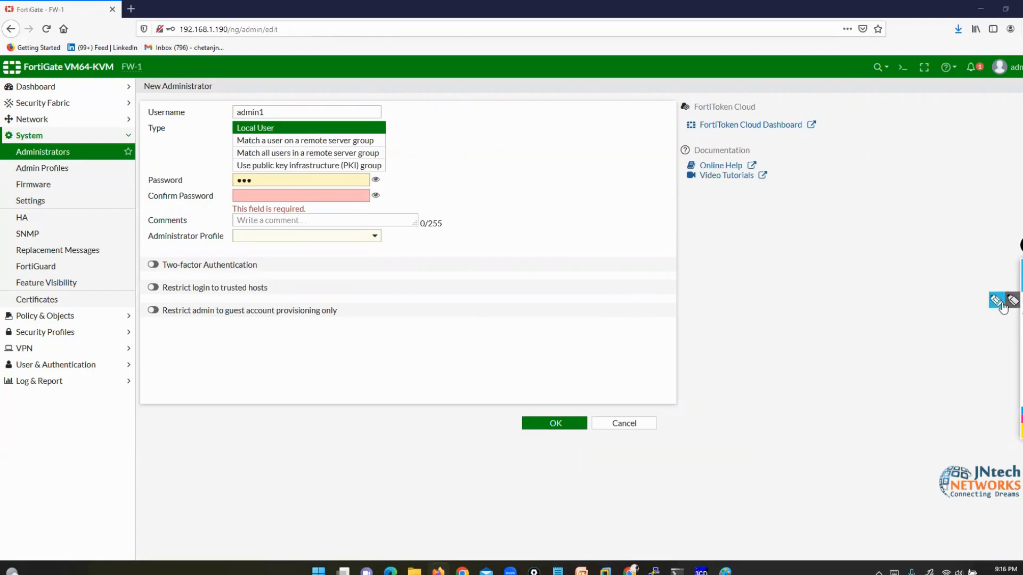
pyautogui.click(1000, 303)
pyautogui.moveTo(143, 136)
pyautogui.mouseDown()
pyautogui.moveTo(226, 128)
pyautogui.moveTo(218, 120)
pyautogui.moveTo(221, 136)
pyautogui.mouseUp()
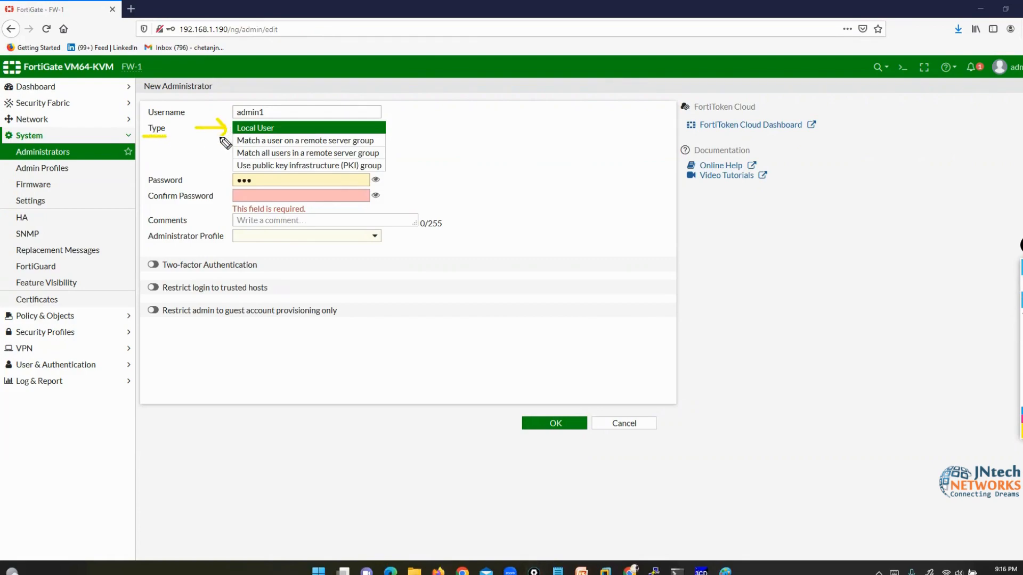
pyautogui.moveTo(259, 100)
pyautogui.mouseDown()
pyautogui.moveTo(268, 115)
pyautogui.moveTo(225, 98)
pyautogui.moveTo(224, 114)
pyautogui.mouseUp()
pyautogui.click(312, 141)
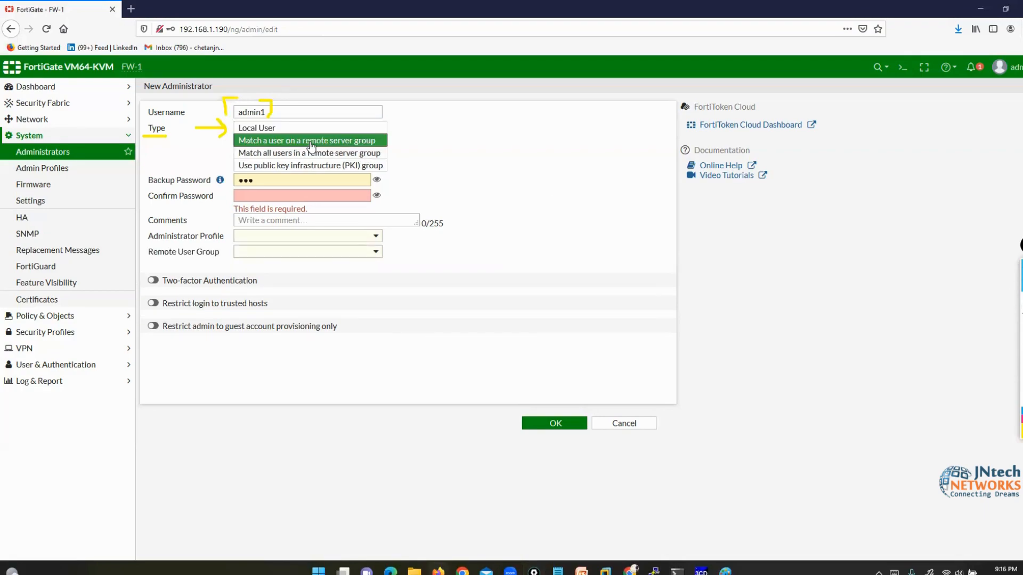
pyautogui.click(263, 129)
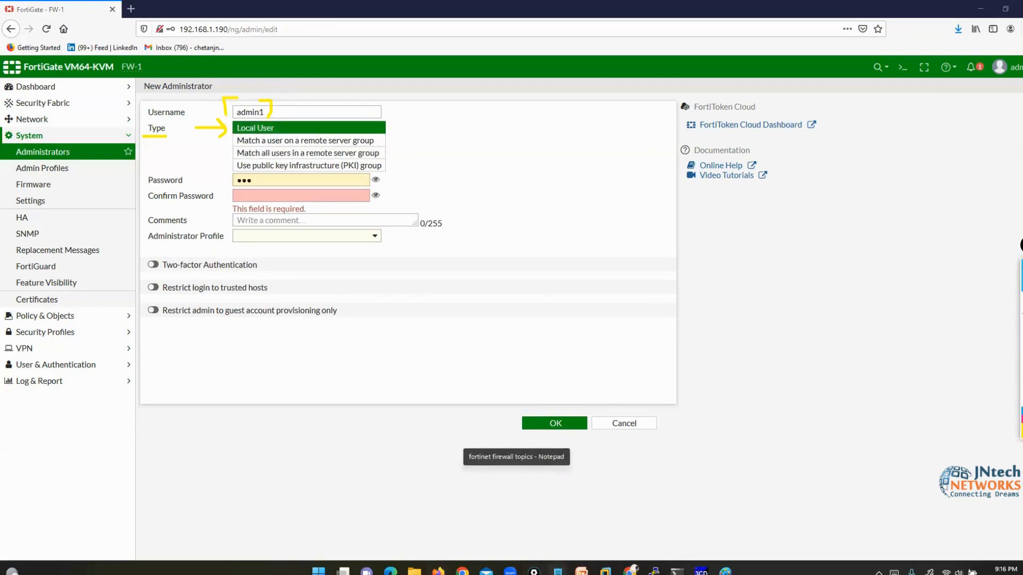
# - Highlight '.FortiGateAD' on line 8 of the topic notes, then minimize Notepad
pyautogui.moveTo(557, 570)
pyautogui.click(501, 510)
pyautogui.click(281, 364)
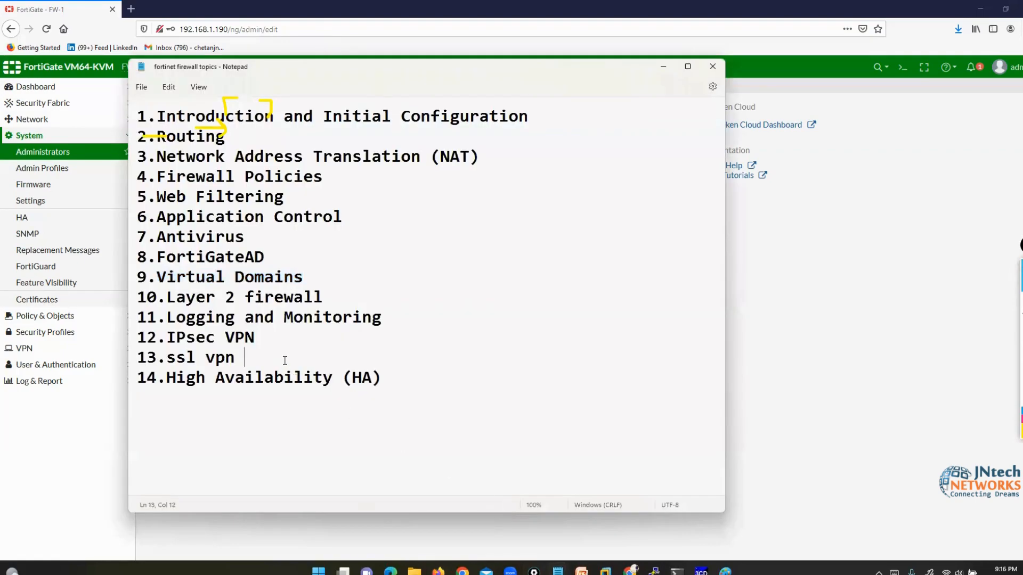
pyautogui.moveTo(138, 257); pyautogui.dragTo(266, 257)
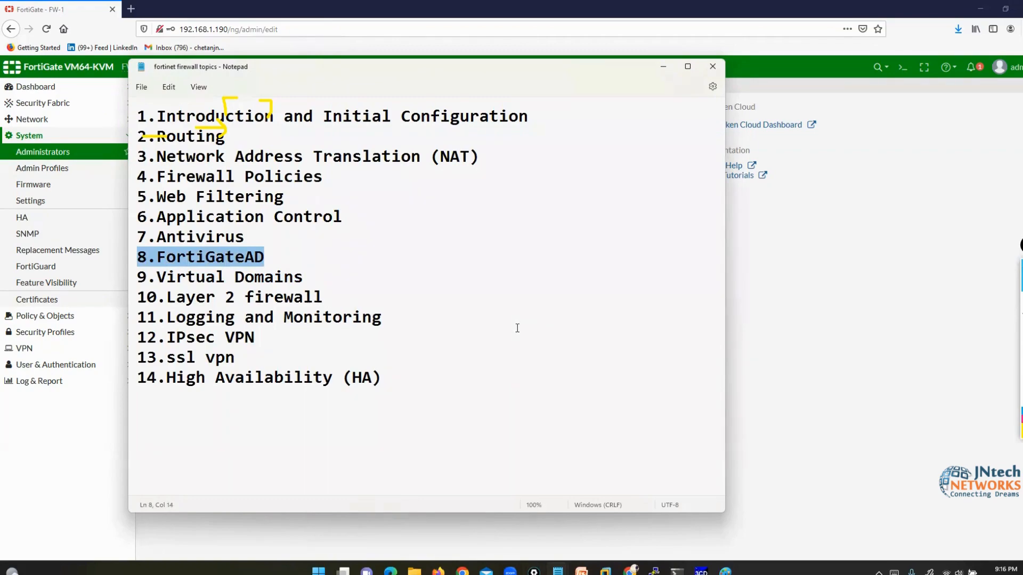
pyautogui.click(247, 276)
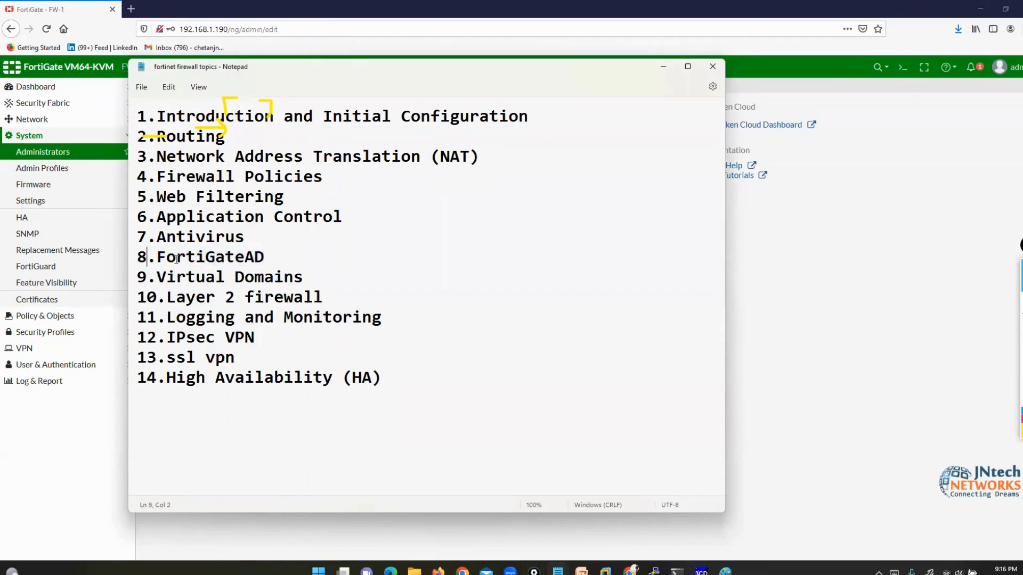
pyautogui.moveTo(148, 256); pyautogui.dragTo(269, 260)
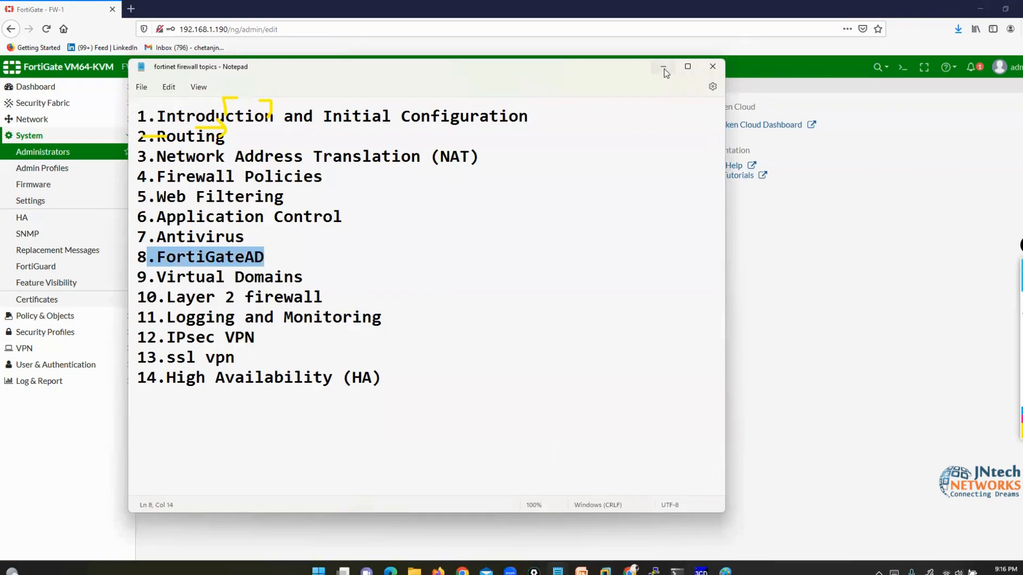
pyautogui.click(665, 70)
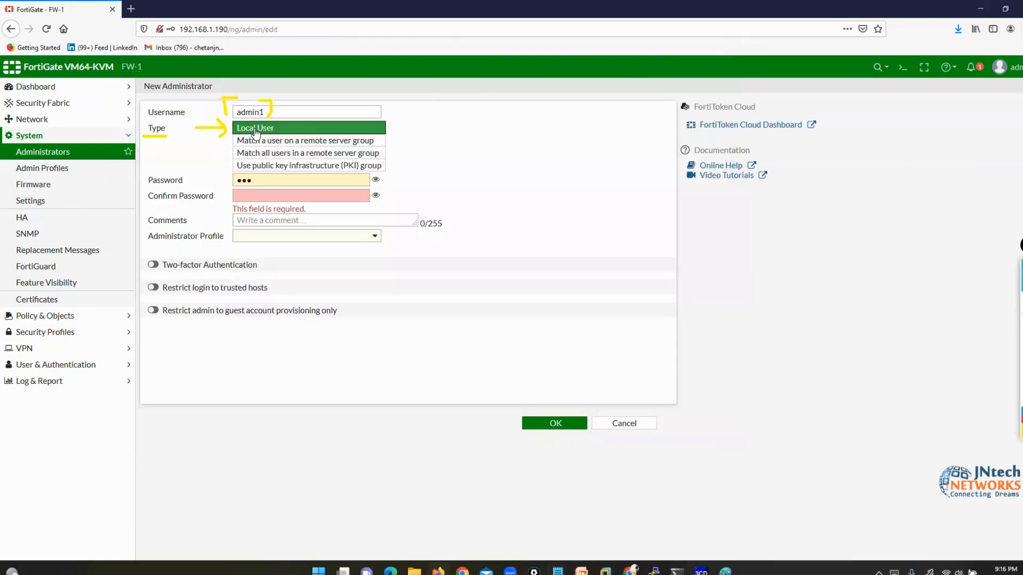
# - Re-enter and confirm the password, and assign the L3ADMIN administrator profile
pyautogui.moveTo(268, 183); pyautogui.dragTo(210, 183)
pyautogui.write('•••')
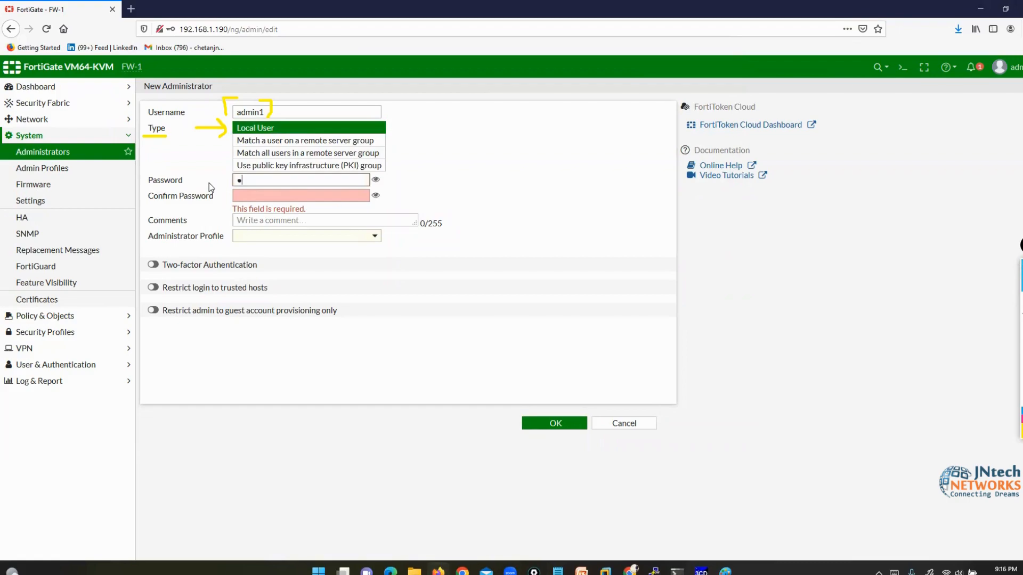
pyautogui.click(246, 197)
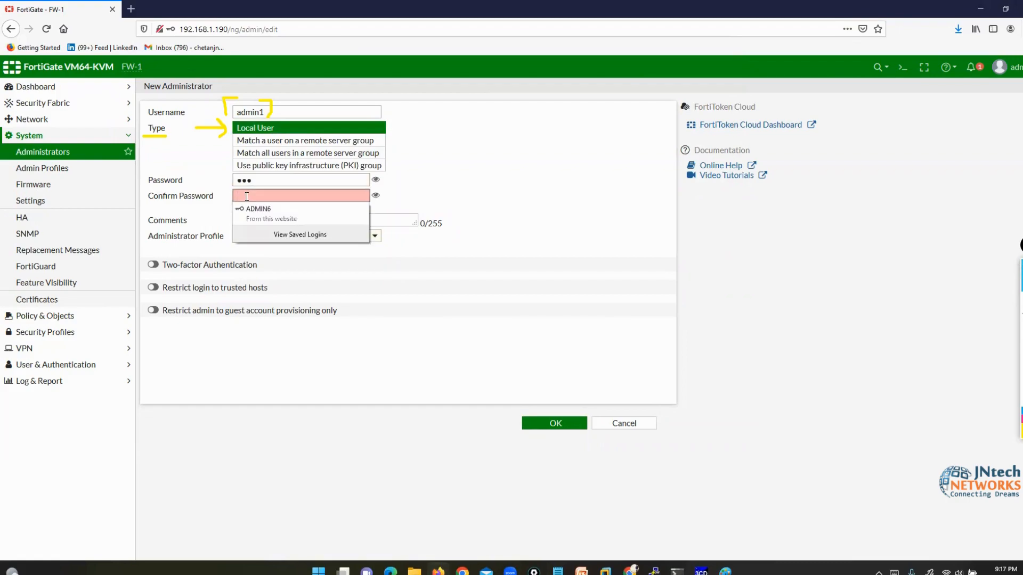
pyautogui.write('•••')
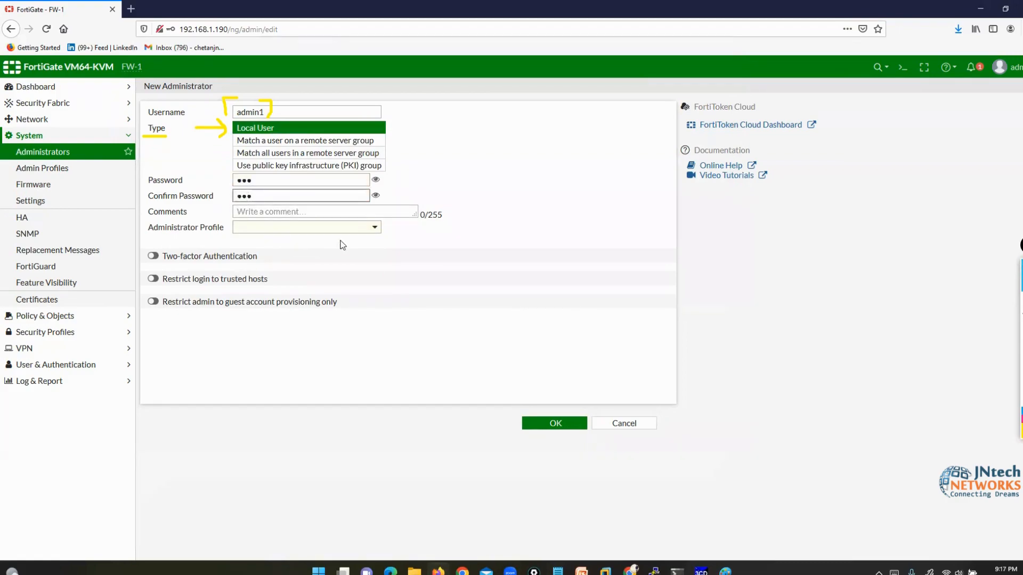
pyautogui.click(369, 232)
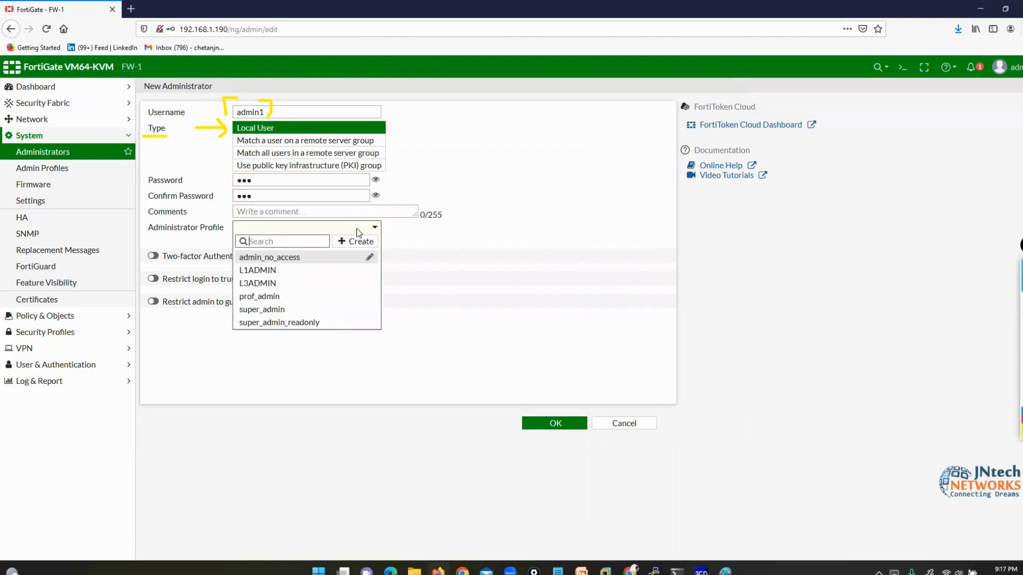
pyautogui.click(290, 283)
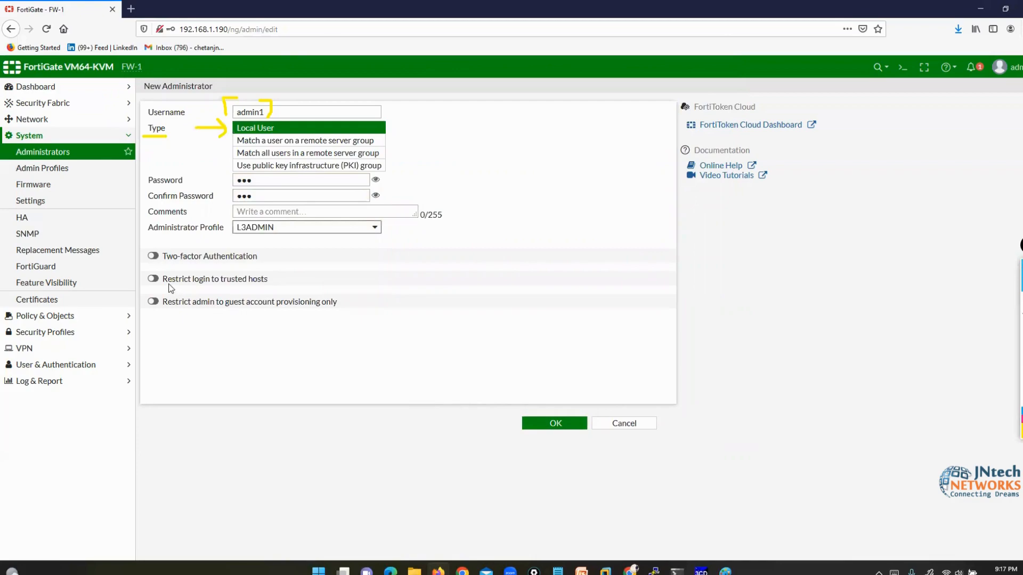
# - Try the trusted-host restriction with a 192.168.1.3 host entry, then turn it off and save admin1
pyautogui.moveTo(165, 280); pyautogui.dragTo(263, 279)
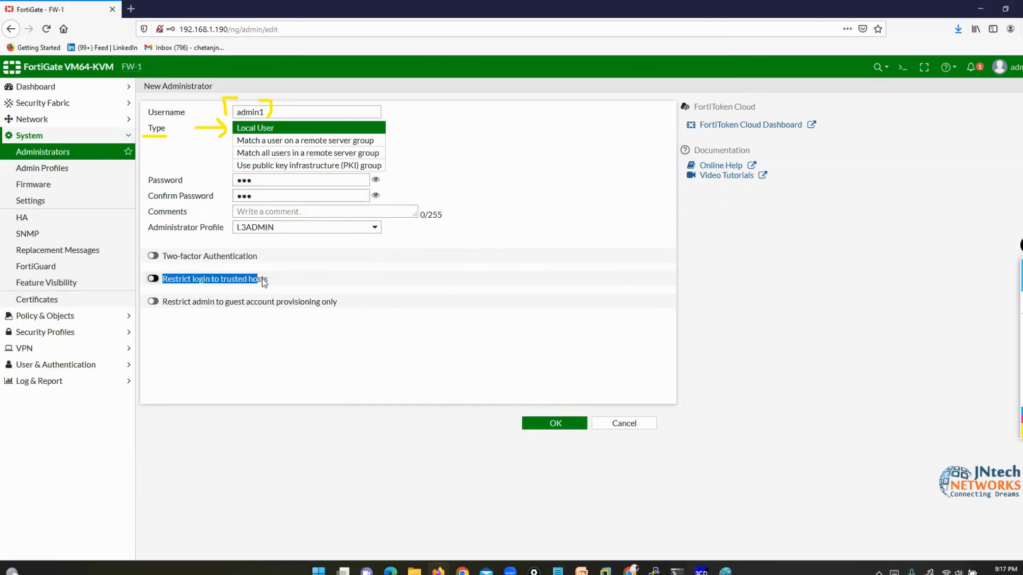
pyautogui.click(153, 279)
pyautogui.moveTo(247, 300); pyautogui.dragTo(202, 295)
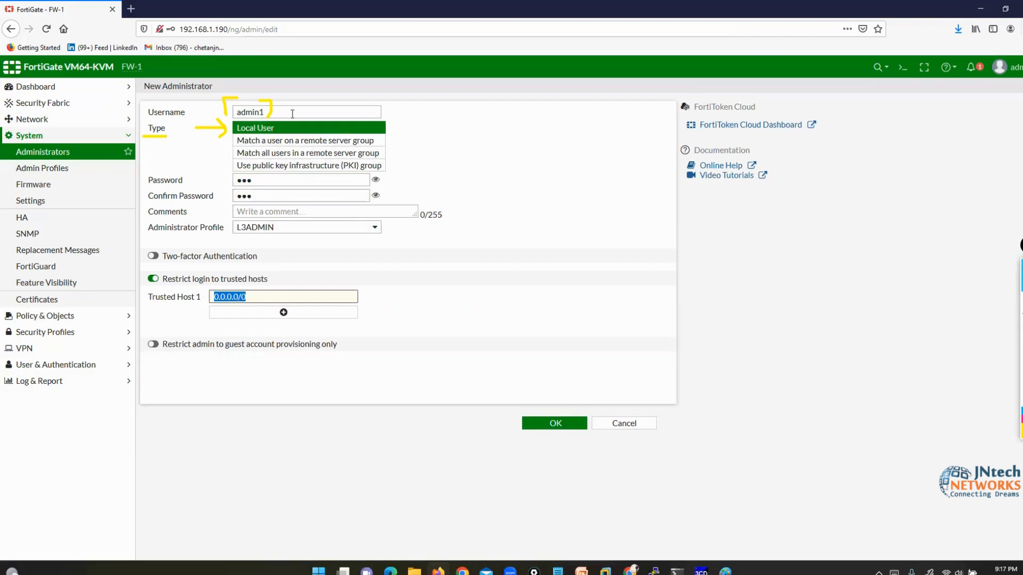
pyautogui.write('192.1')
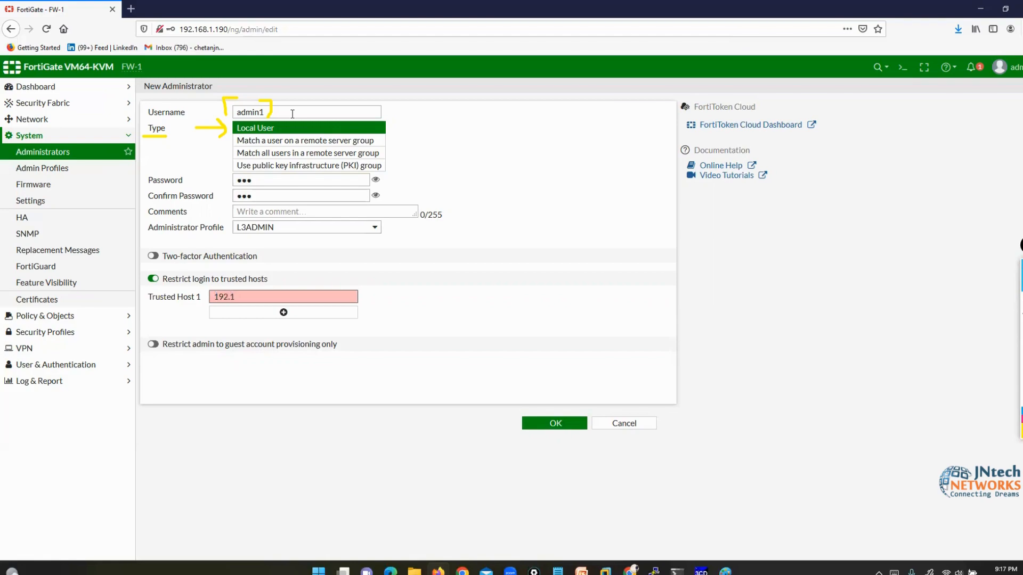
pyautogui.write('68.1.3/32')
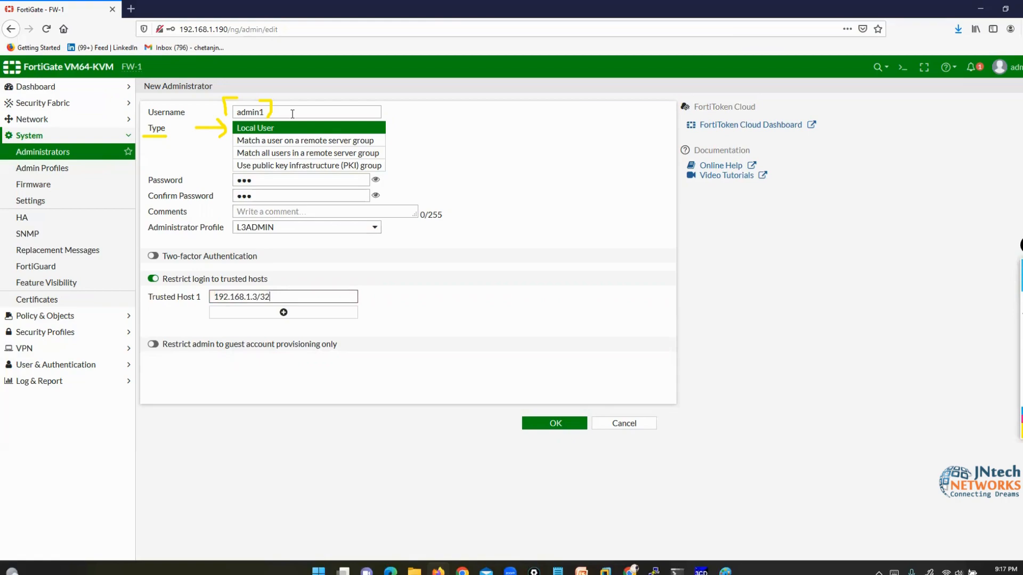
pyautogui.doubleClick(259, 113)
pyautogui.click(275, 297)
pyautogui.press('BackSpace')
pyautogui.press('BackSpace')
pyautogui.press('BackSpace')
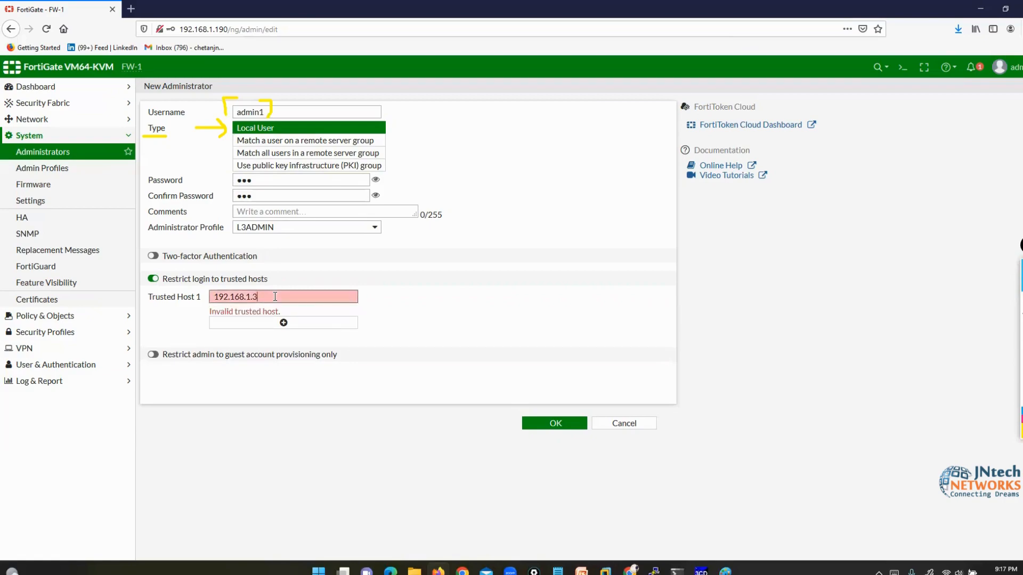
pyautogui.press('BackSpace')
pyautogui.write('0/24')
pyautogui.click(248, 319)
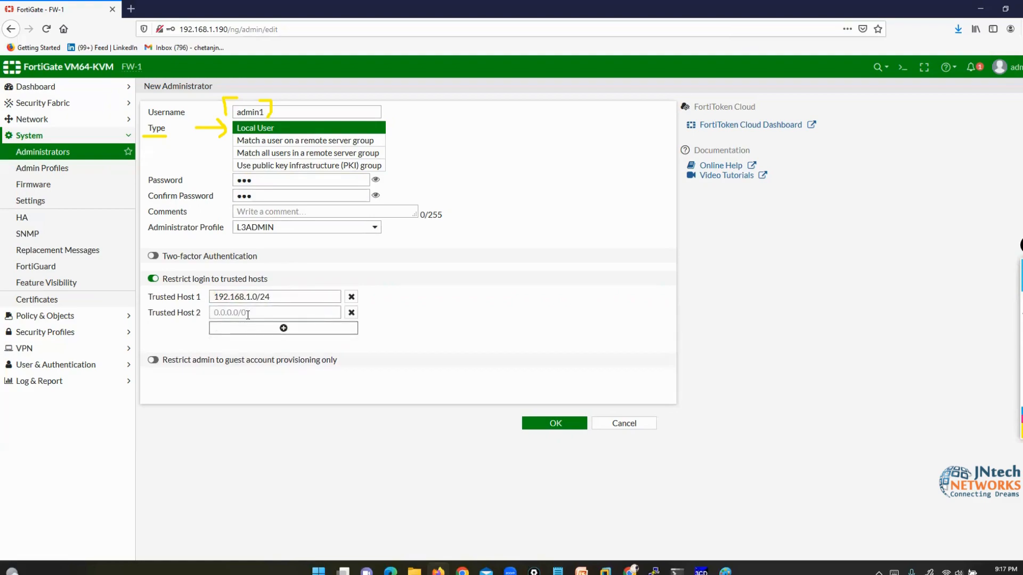
pyautogui.click(164, 278)
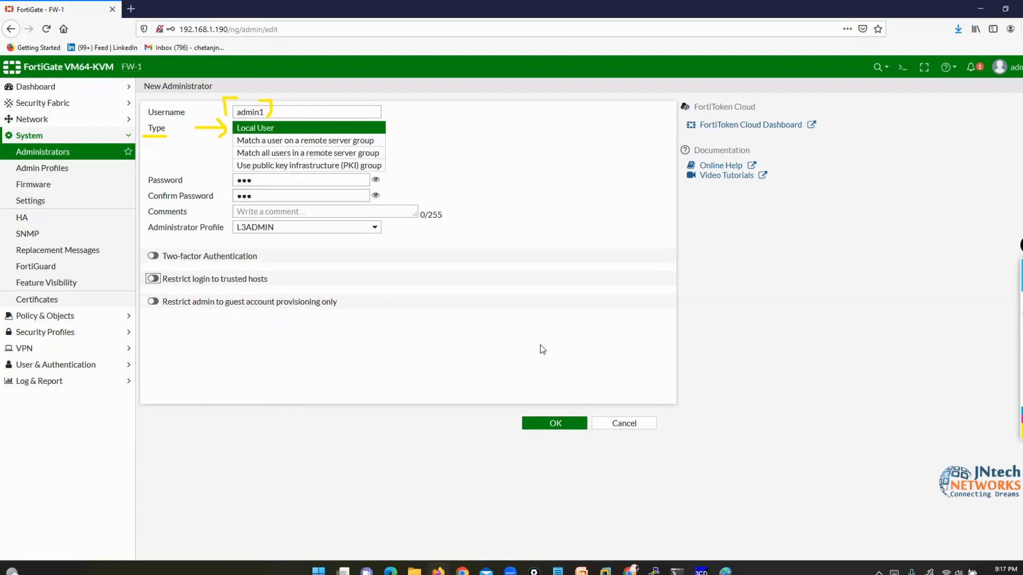
pyautogui.click(558, 424)
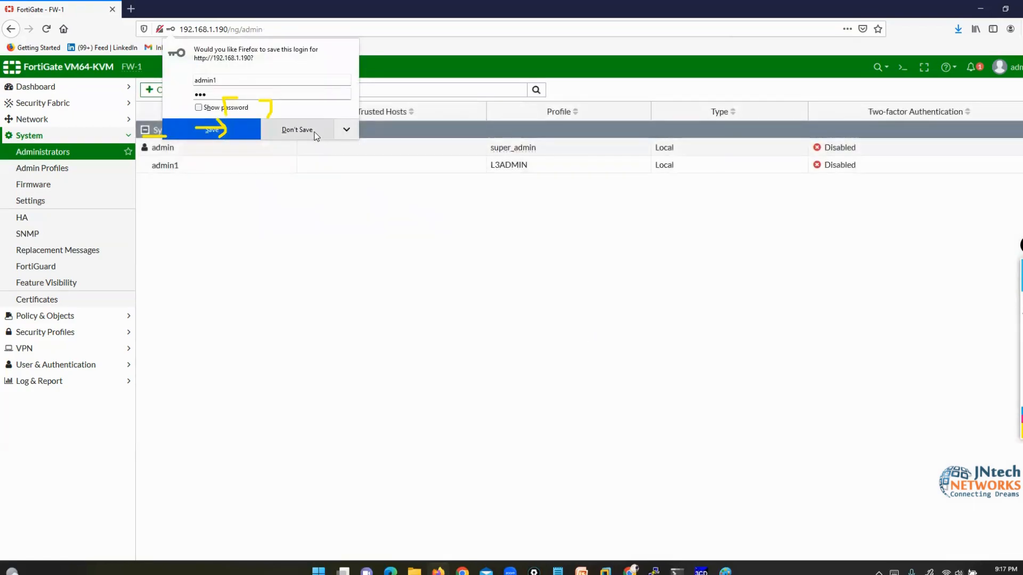
# - Decline the browser's password prompt and start another new administrator account
pyautogui.click(297, 130)
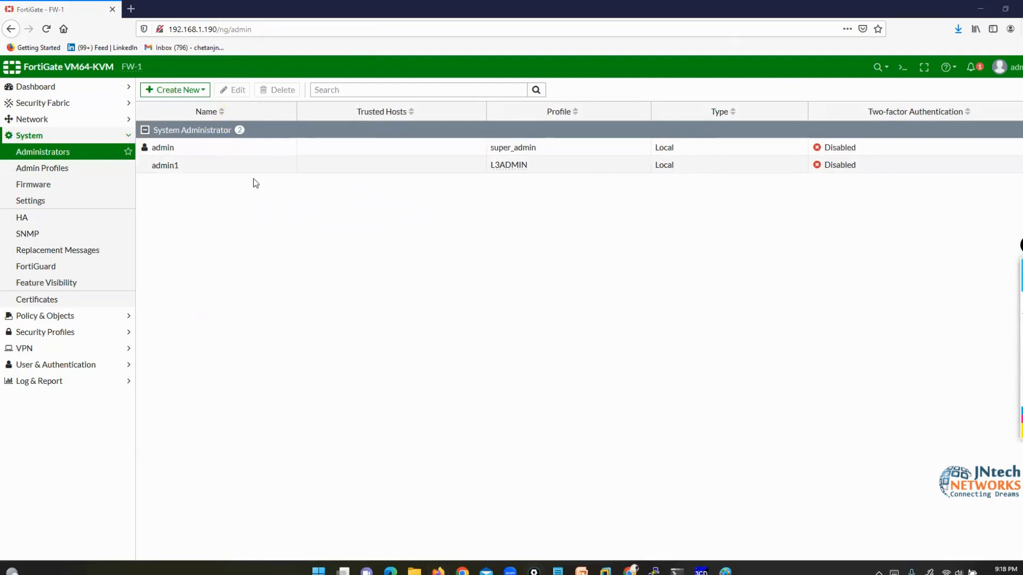
pyautogui.click(167, 166)
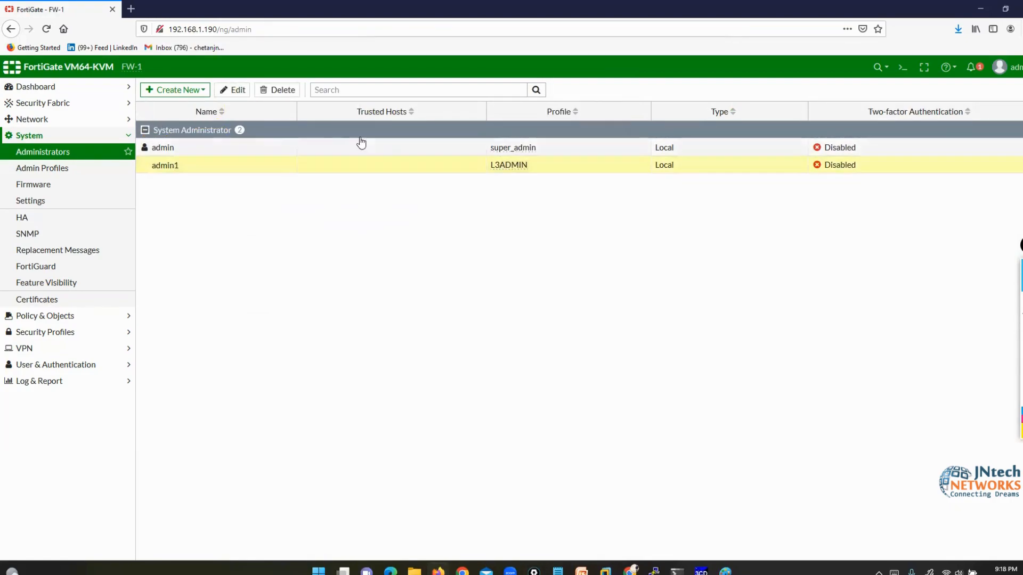
pyautogui.click(176, 94)
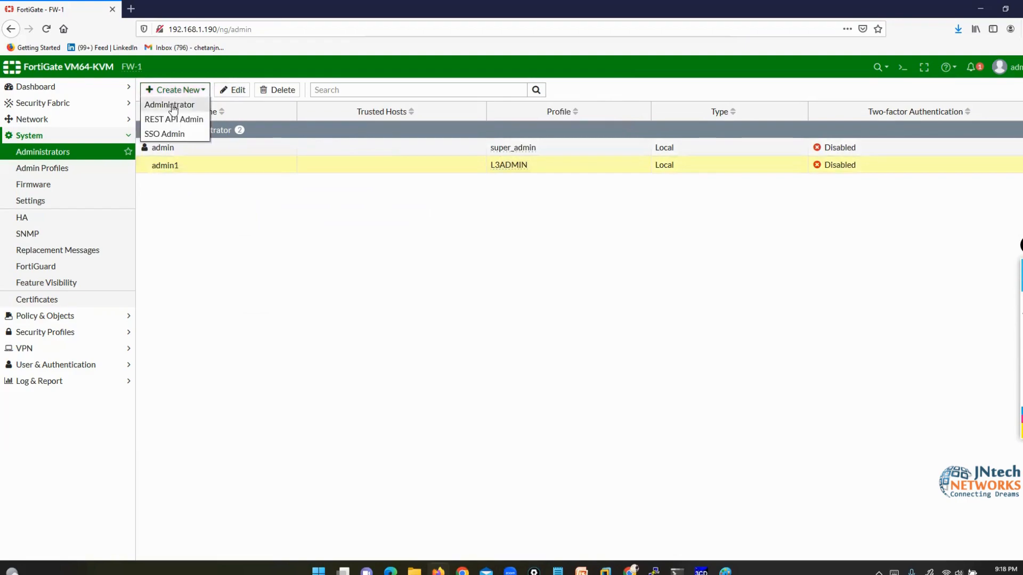
pyautogui.click(177, 104)
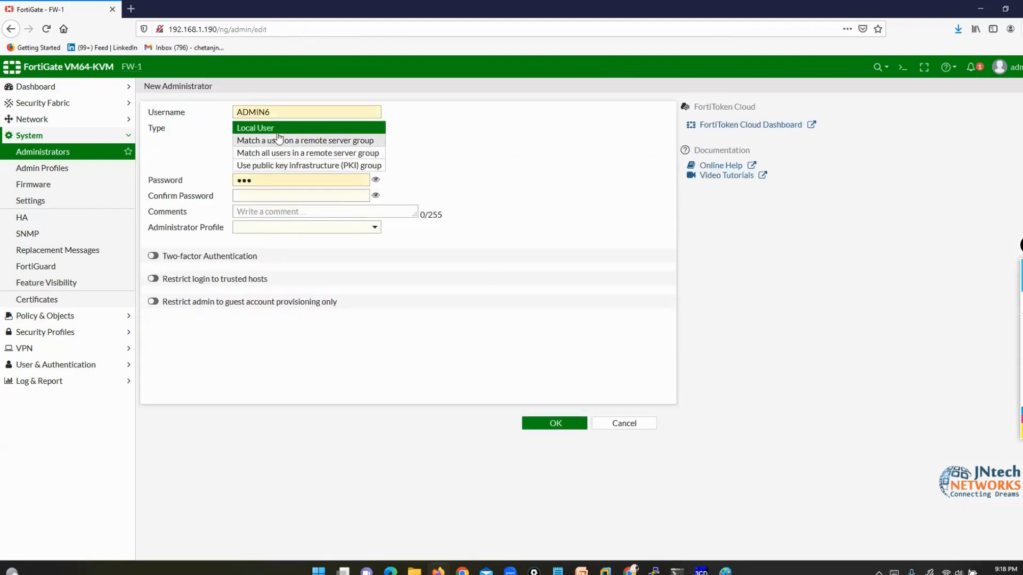
# - Create admin2 with a password and the L1ADMIN profile
pyautogui.moveTo(271, 112); pyautogui.dragTo(206, 113)
pyautogui.write('admin2')
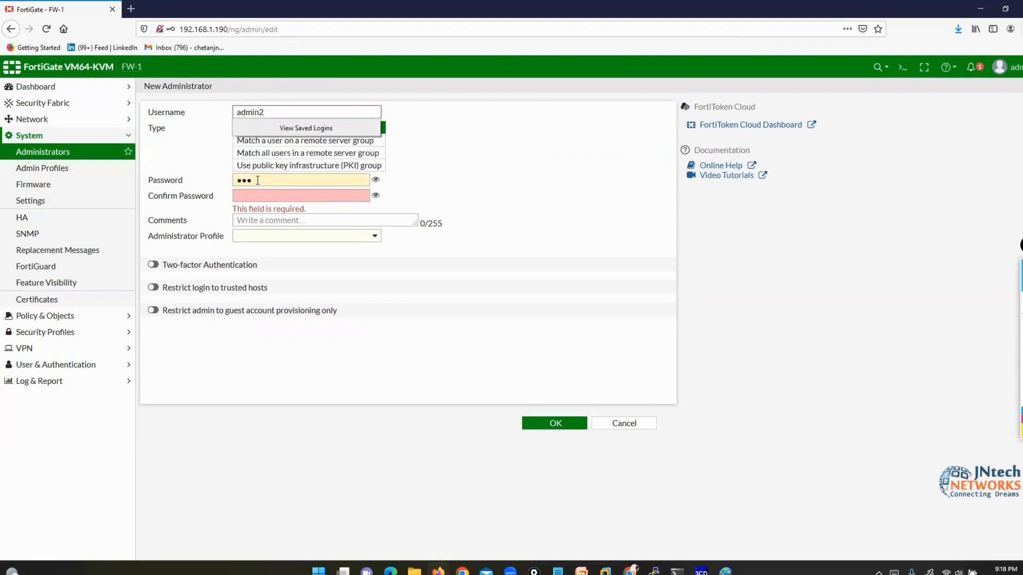
pyautogui.moveTo(260, 181); pyautogui.dragTo(197, 181)
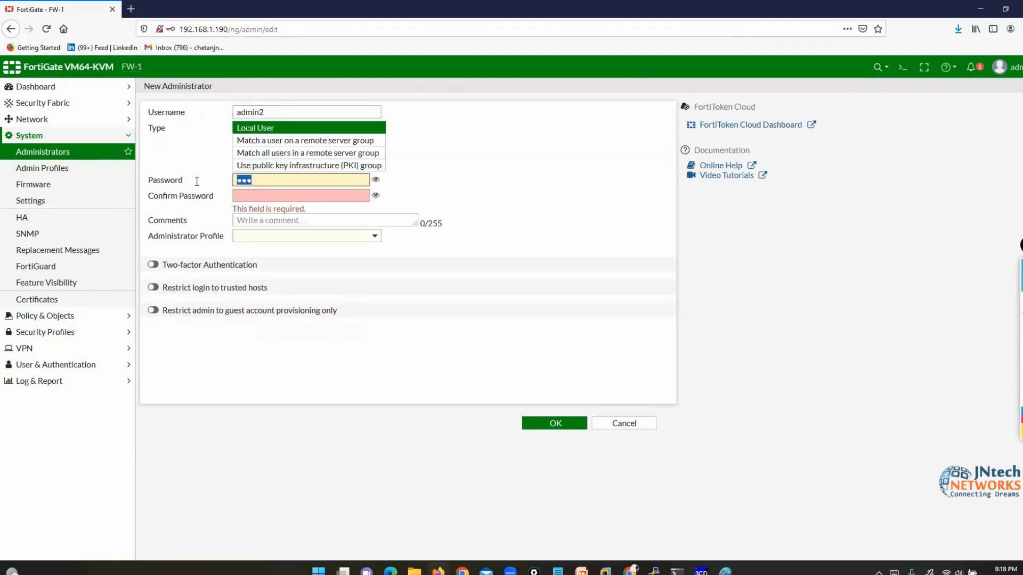
pyautogui.write('123')
pyautogui.click(244, 197)
pyautogui.write('123')
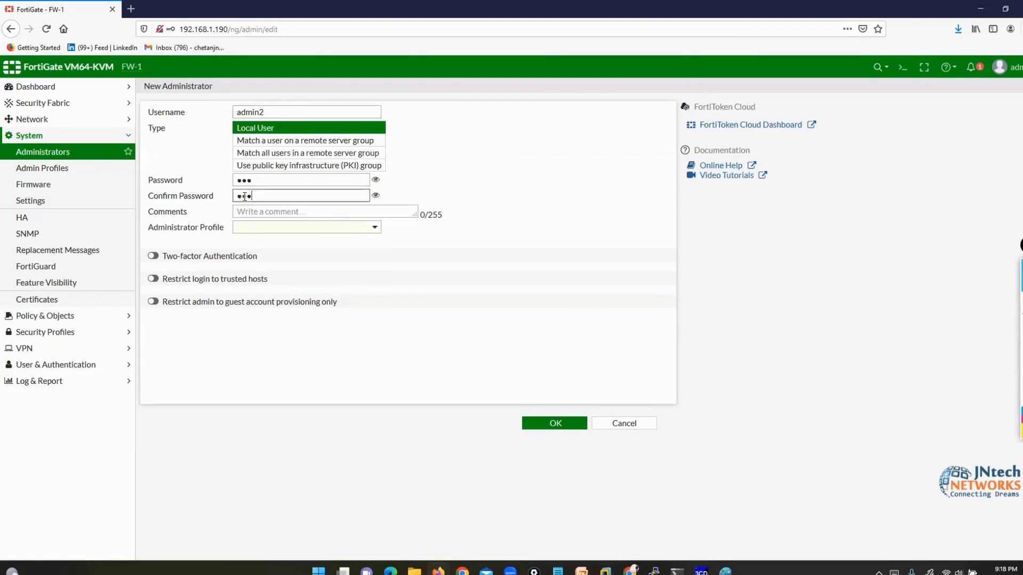
pyautogui.click(301, 229)
pyautogui.click(267, 272)
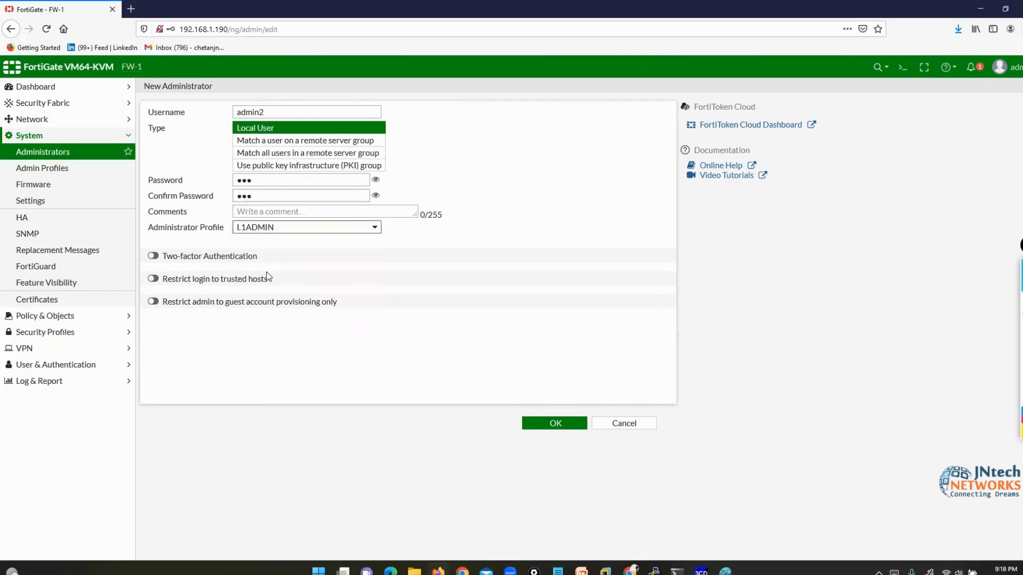
pyautogui.click(538, 423)
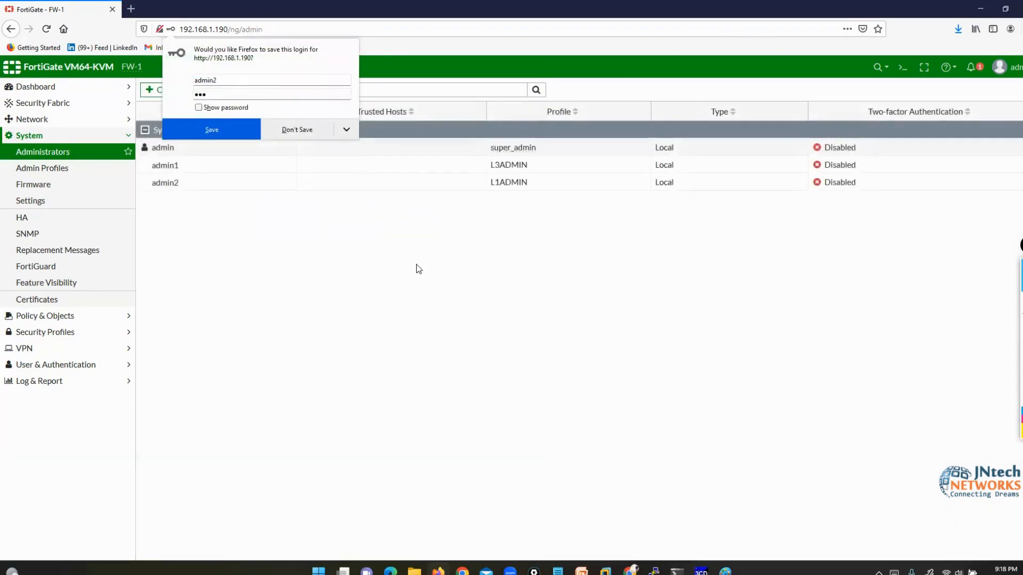
# - Dismiss the browser save prompt and select the admin1 and admin2 entries
pyautogui.click(282, 131)
pyautogui.click(225, 170)
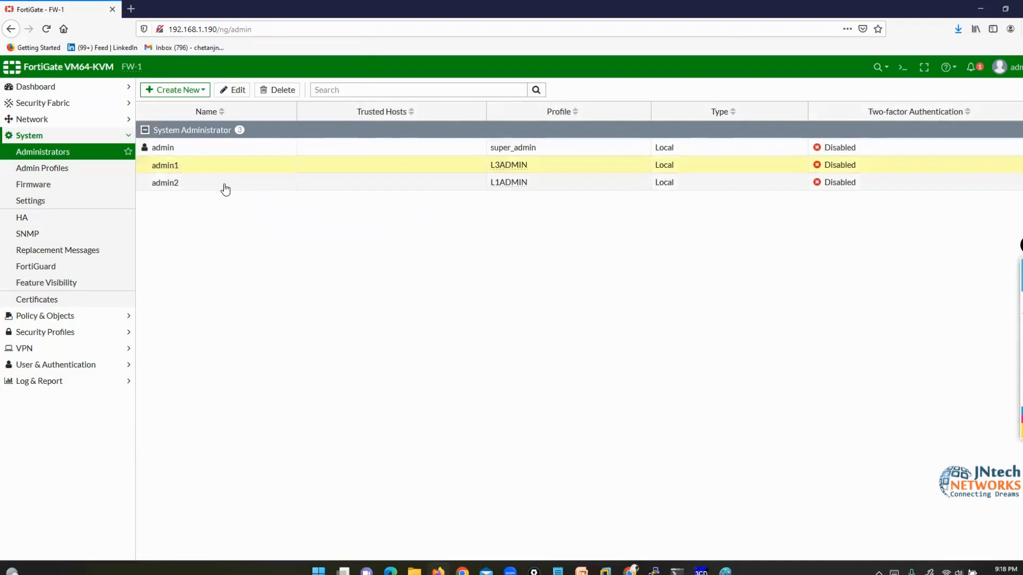
pyautogui.click(224, 183)
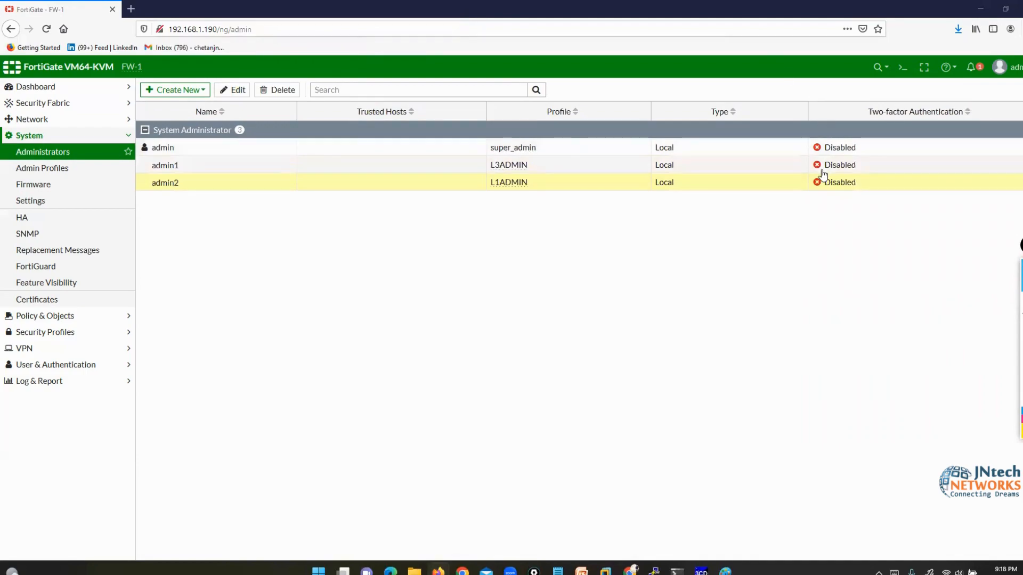
# - Log out and sign back in as admin1, postponing the initial setup
pyautogui.click(999, 67)
pyautogui.click(980, 168)
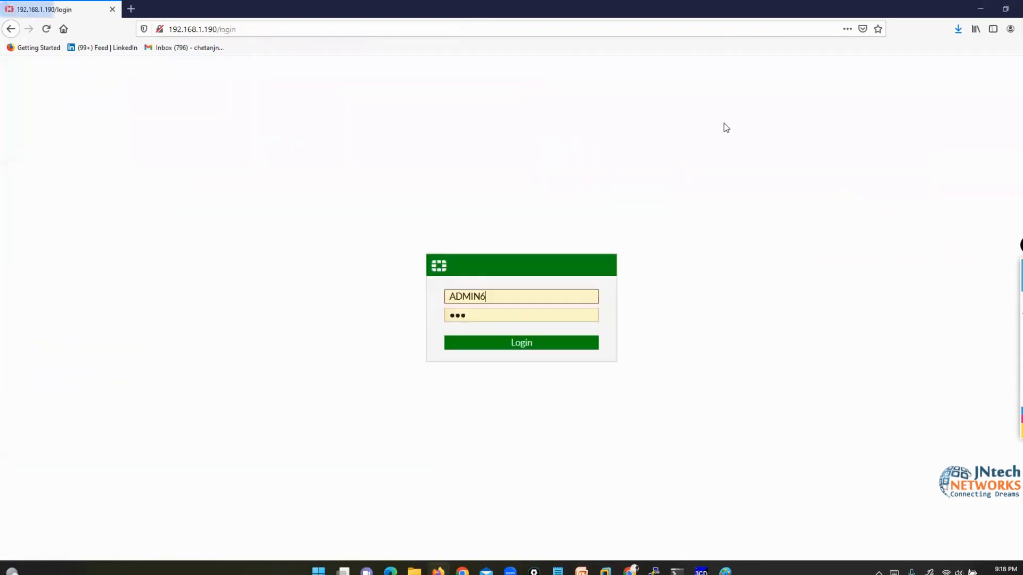
pyautogui.doubleClick(476, 295)
pyautogui.write('admin1')
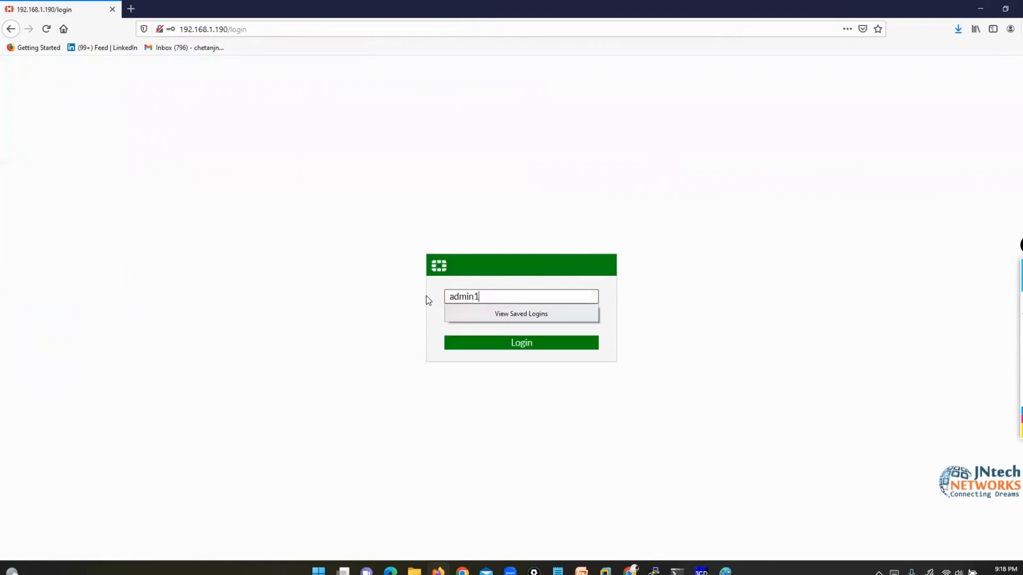
pyautogui.press('Tab')
pyautogui.write('123')
pyautogui.press('Return')
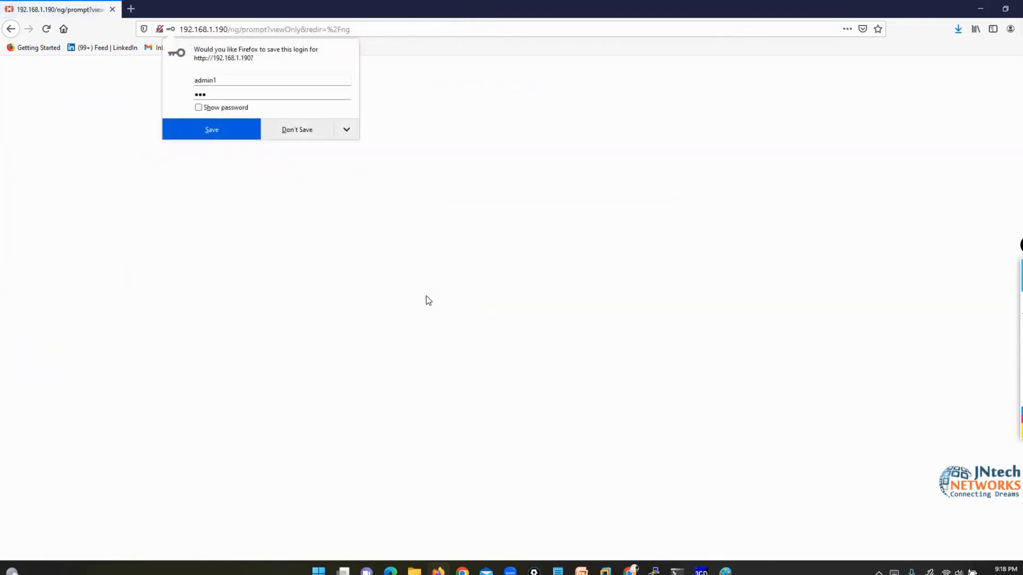
pyautogui.click(297, 129)
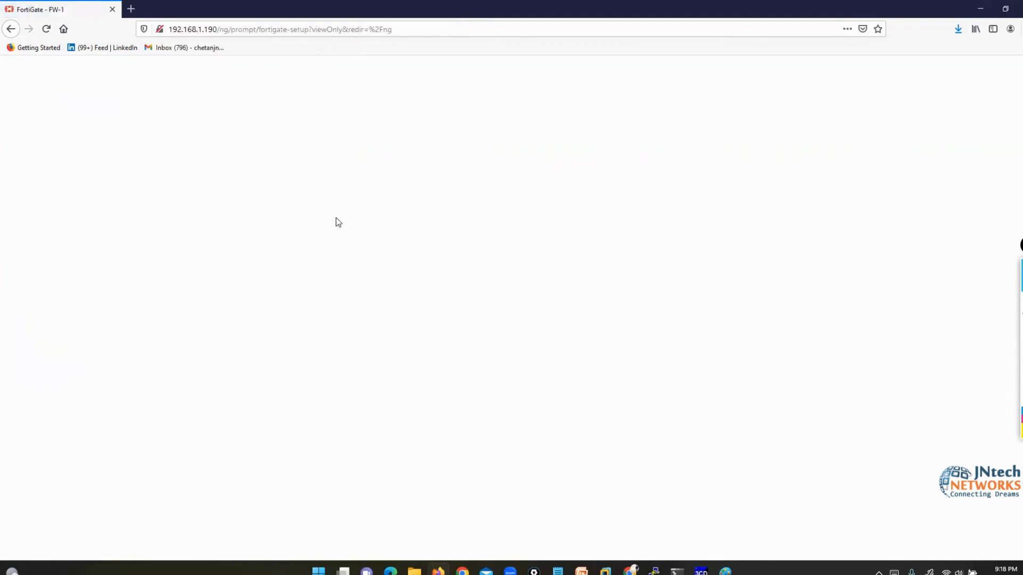
pyautogui.click(546, 370)
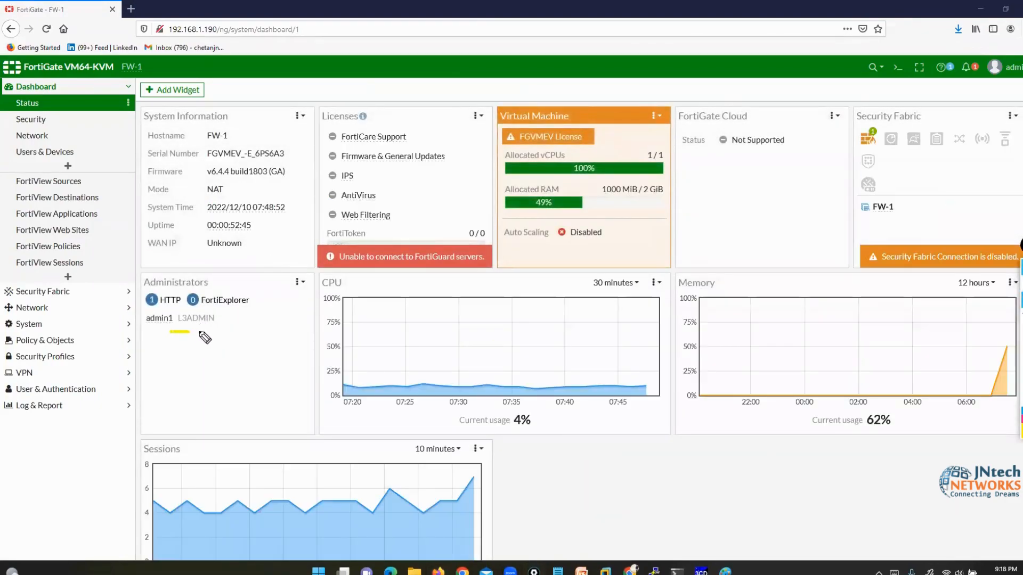
# - Open port2's interface settings for editing from the Interfaces list
pyautogui.moveTo(205, 337)
pyautogui.mouseDown()
pyautogui.moveTo(226, 326)
pyautogui.moveTo(195, 316)
pyautogui.moveTo(184, 337)
pyautogui.mouseUp()
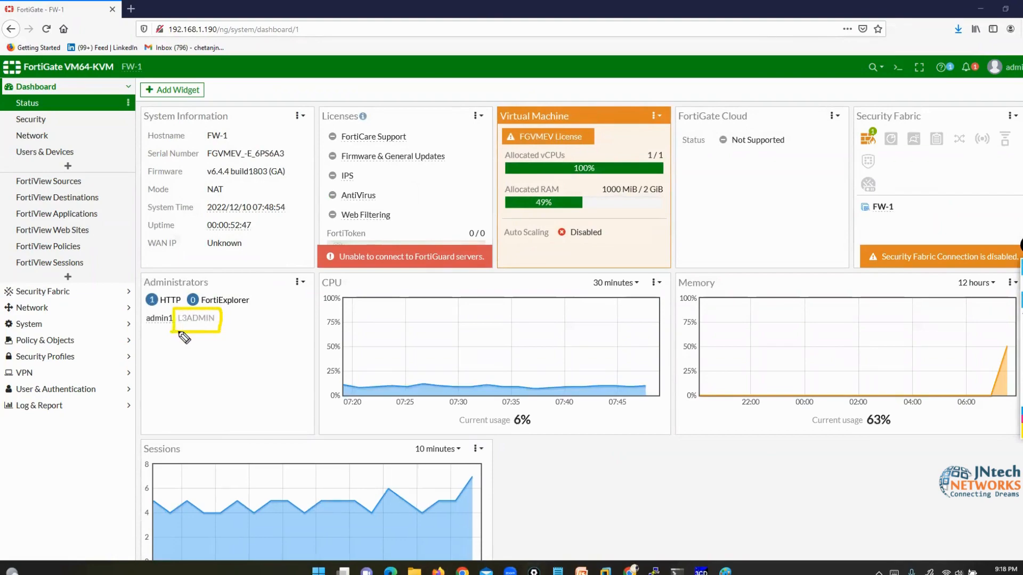
pyautogui.moveTo(134, 375); pyautogui.dragTo(153, 331)
pyautogui.click(1022, 364)
pyautogui.click(1021, 283)
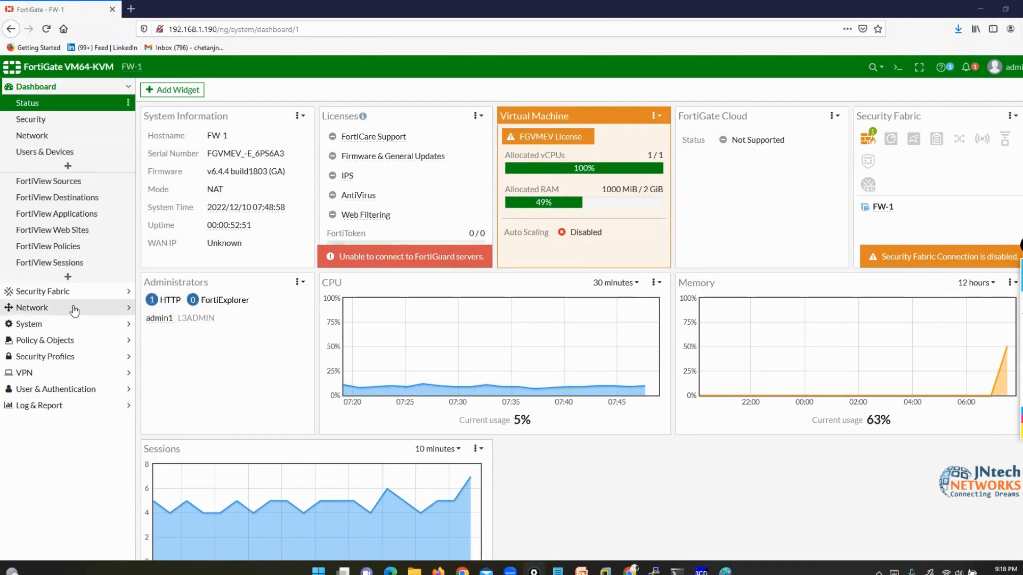
pyautogui.click(41, 309)
pyautogui.click(48, 139)
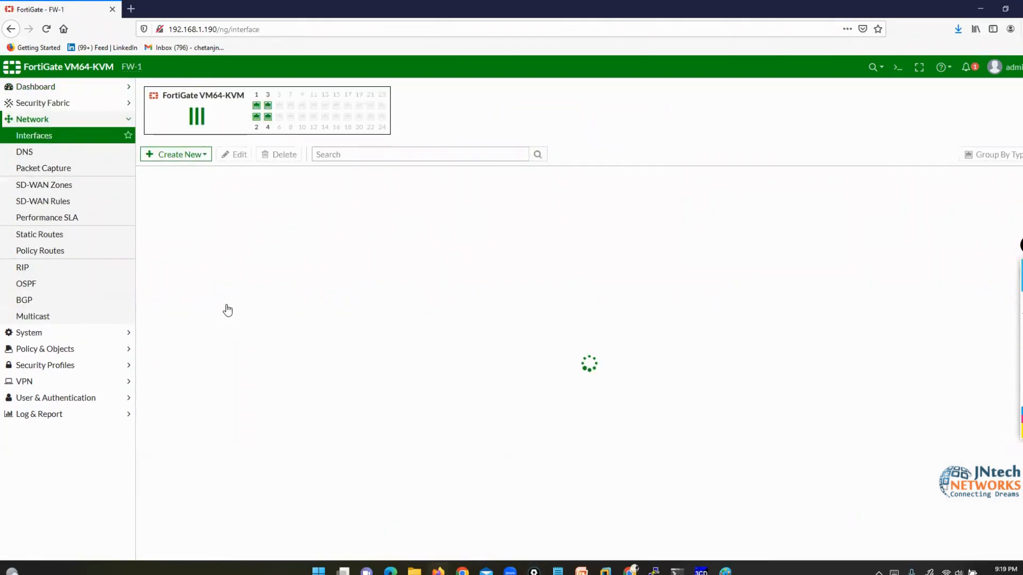
pyautogui.click(213, 326)
pyautogui.click(235, 154)
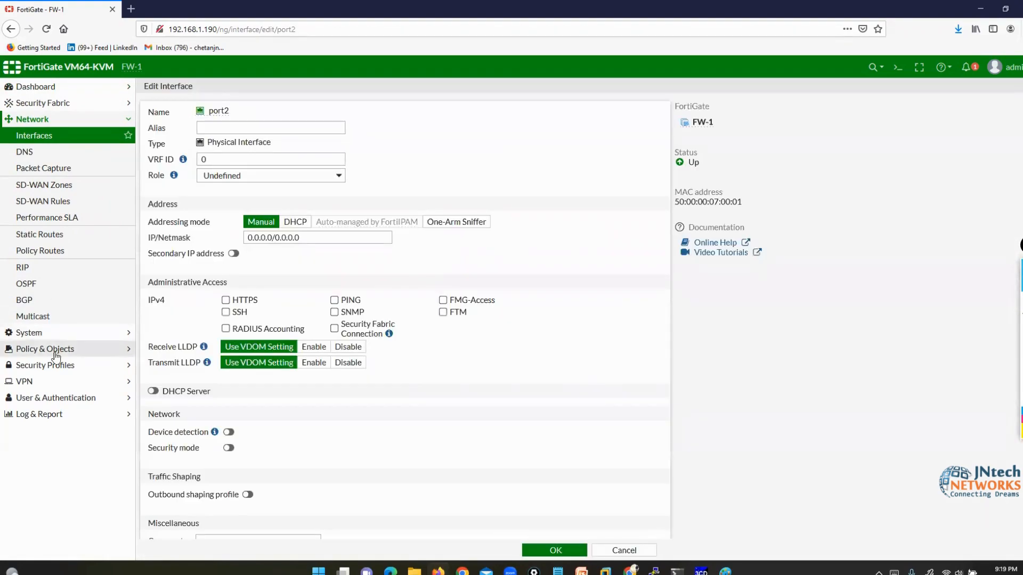
# - Open a blank new firewall policy, then expand the System menu
pyautogui.click(54, 349)
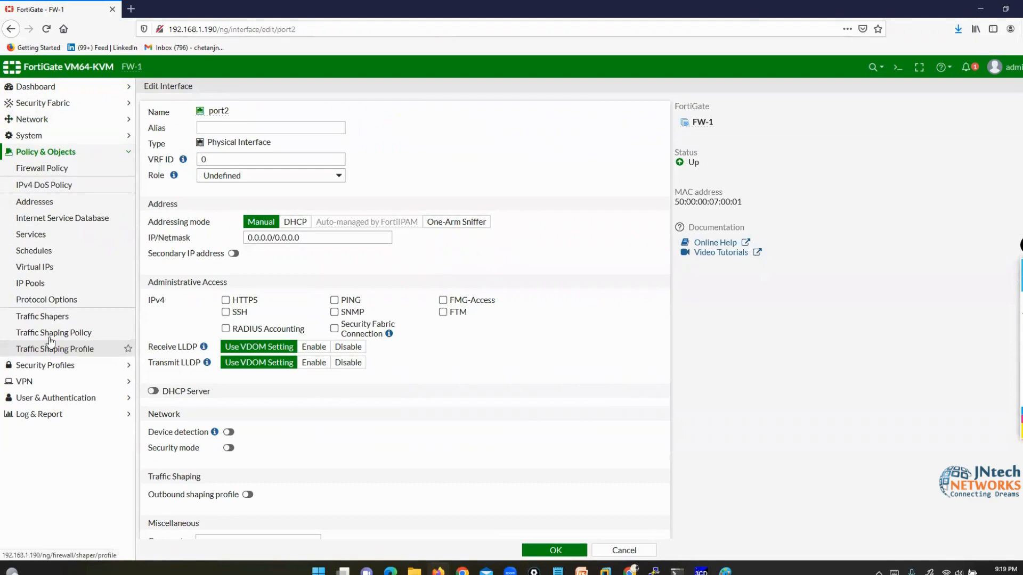
pyautogui.click(37, 168)
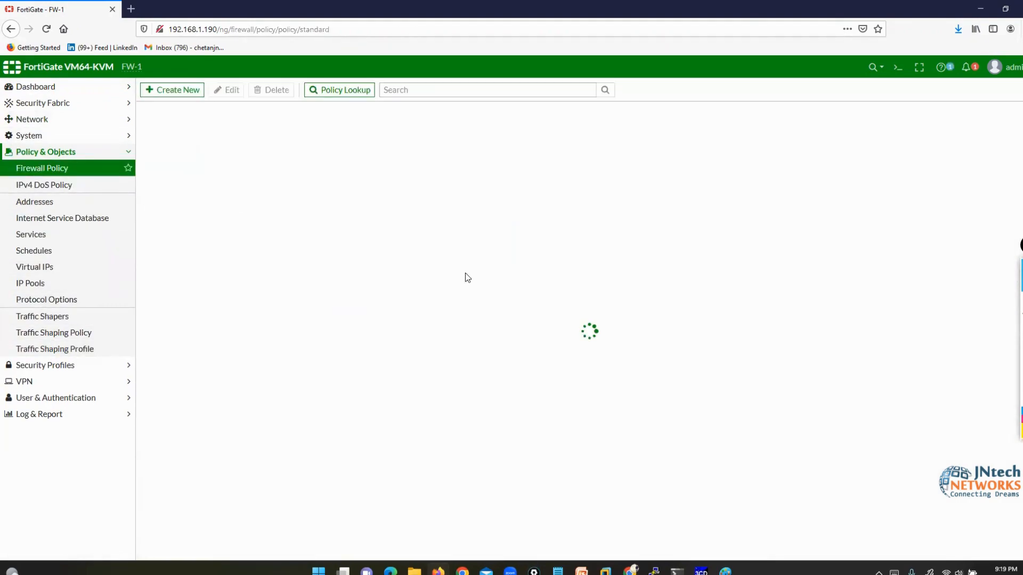
pyautogui.click(160, 92)
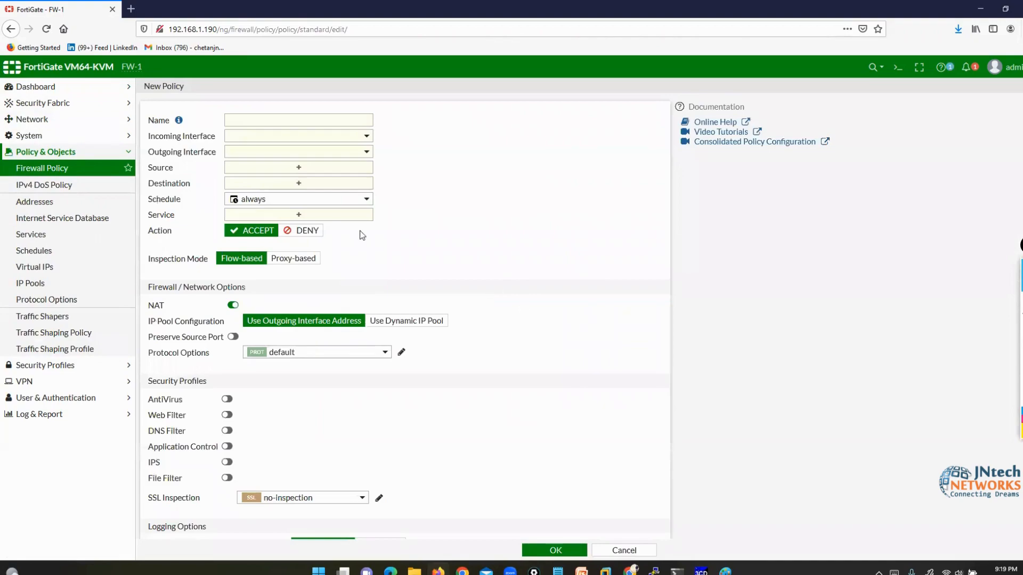
pyautogui.click(43, 136)
# - Open the Administrators list and view the Create New account types
pyautogui.click(47, 153)
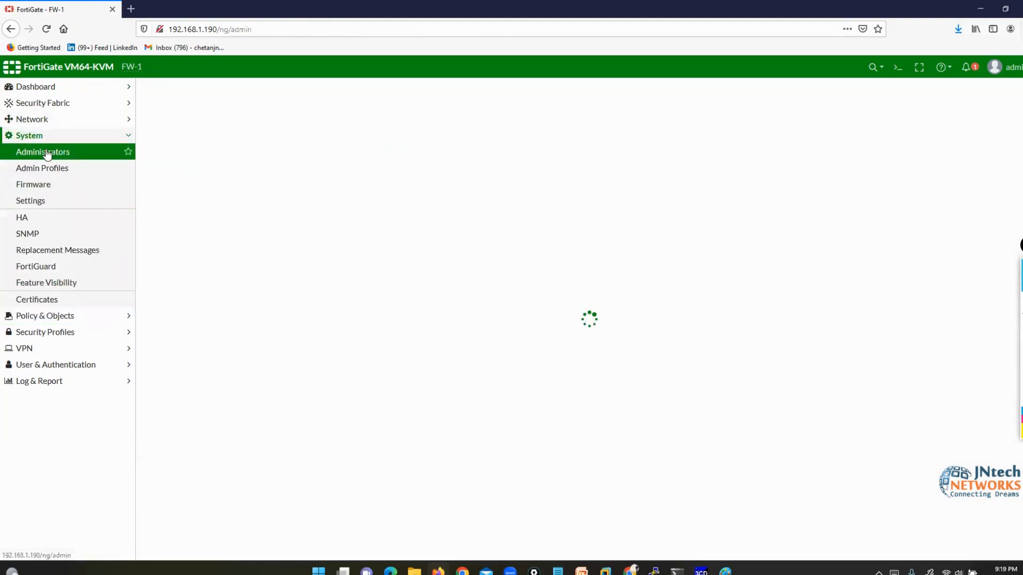
pyautogui.click(176, 90)
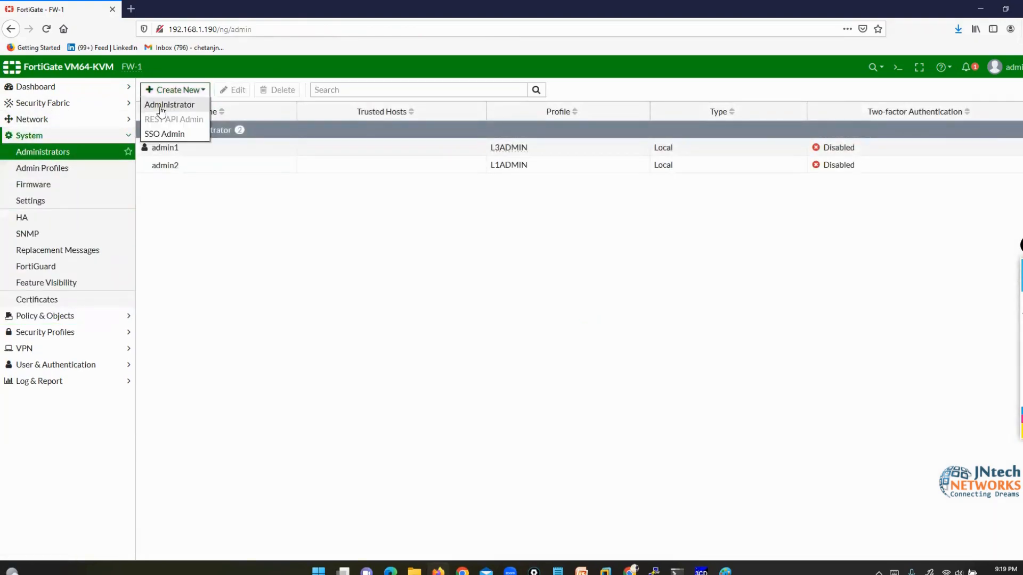
pyautogui.click(381, 342)
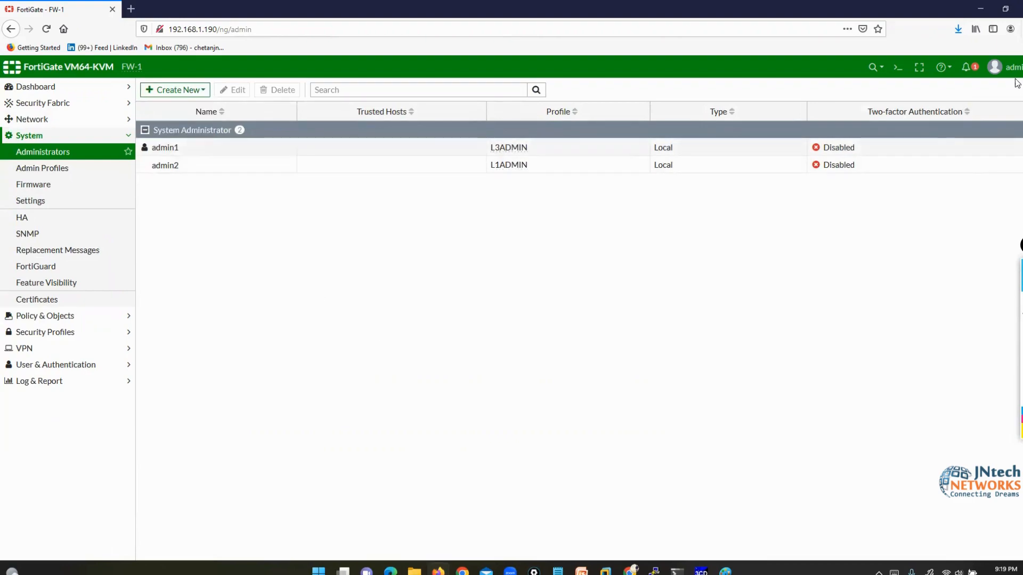
# - Log out and sign in as admin2, skipping setup and the new-features notice
pyautogui.click(994, 67)
pyautogui.click(985, 169)
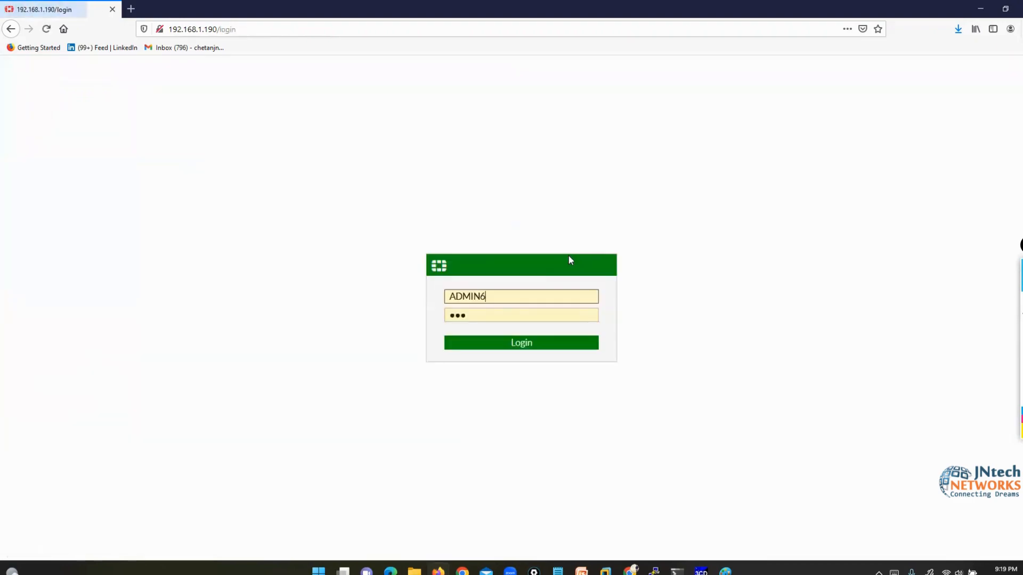
pyautogui.doubleClick(507, 297)
pyautogui.write('admin2')
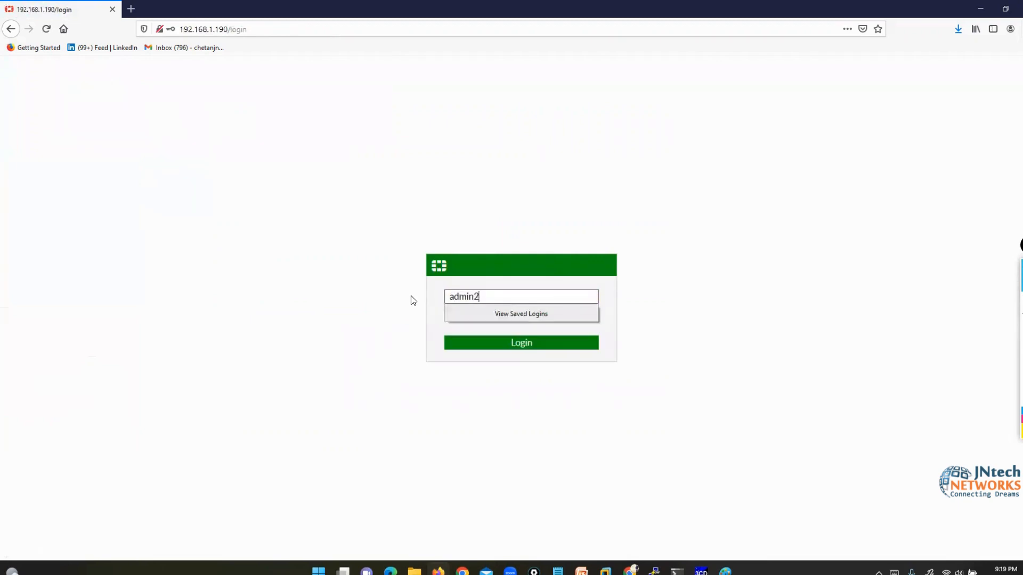
pyautogui.press('Tab')
pyautogui.write('***')
pyautogui.press('Return')
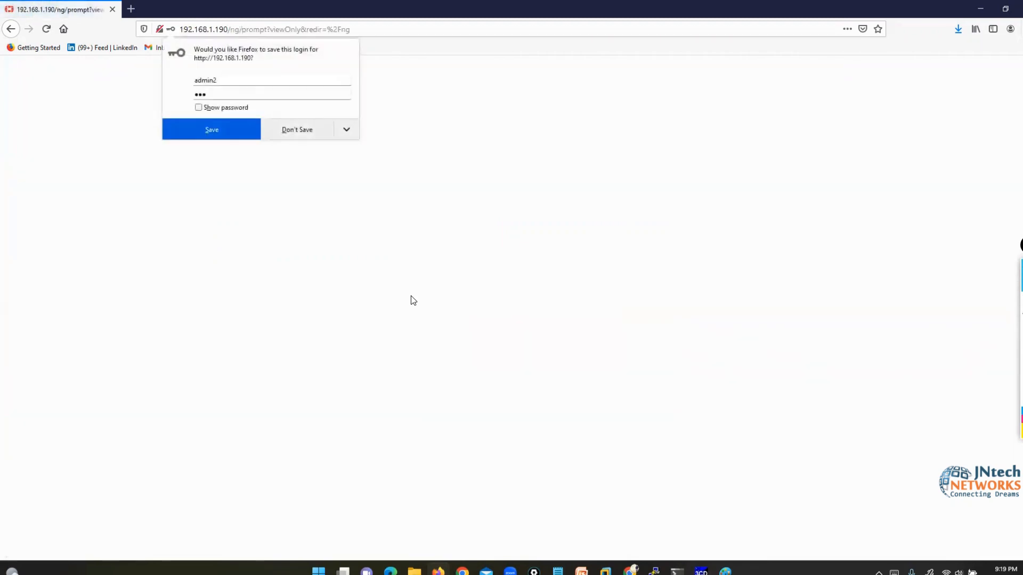
pyautogui.click(298, 129)
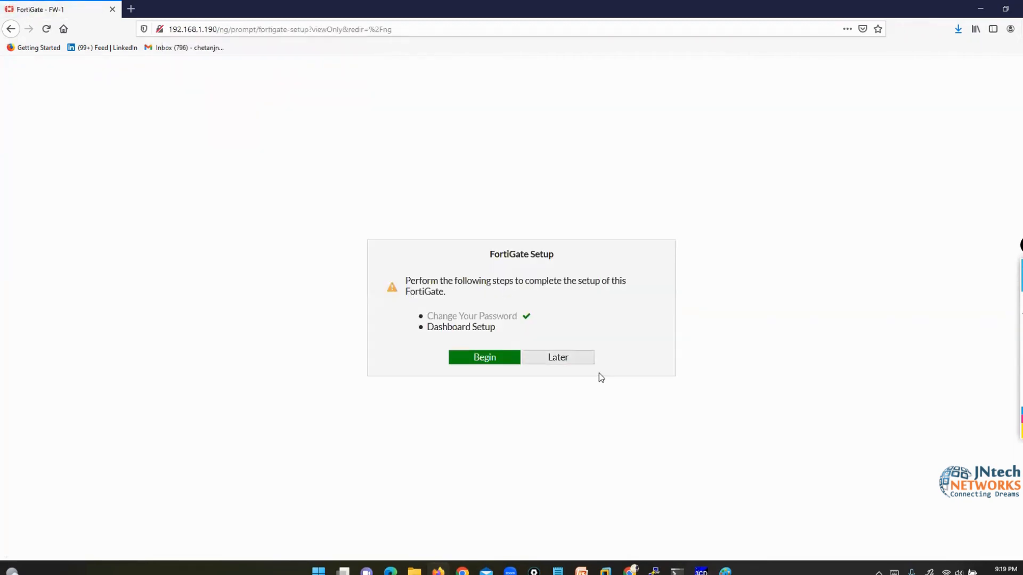
pyautogui.click(567, 357)
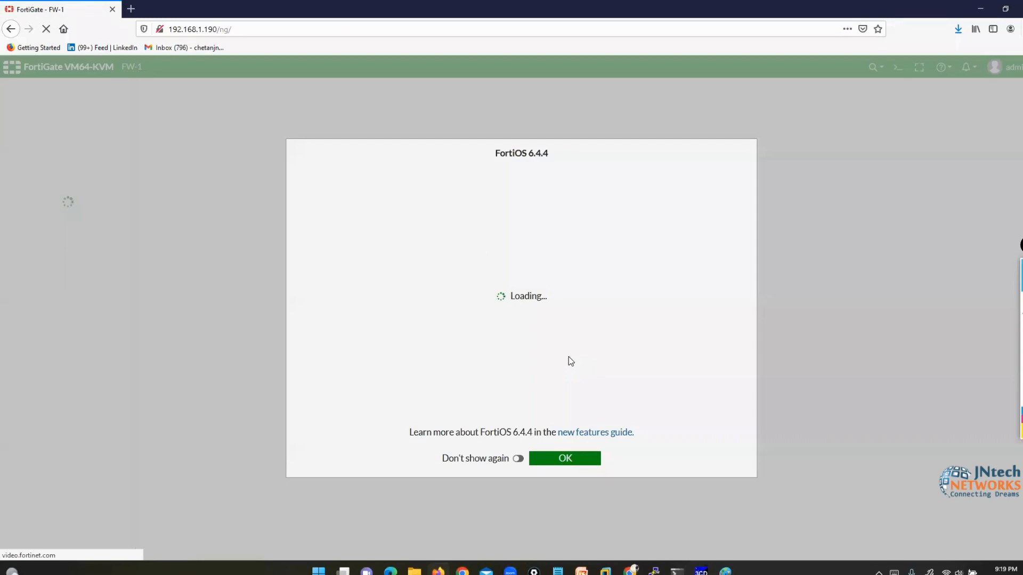
pyautogui.click(569, 459)
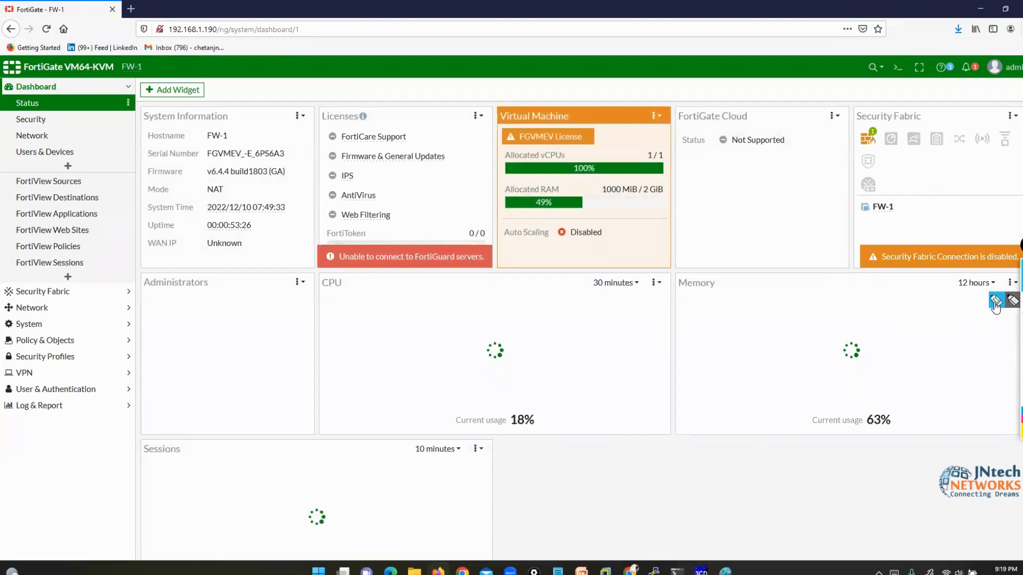
pyautogui.click(995, 302)
pyautogui.moveTo(139, 328); pyautogui.dragTo(164, 328)
pyautogui.moveTo(184, 381); pyautogui.dragTo(195, 325)
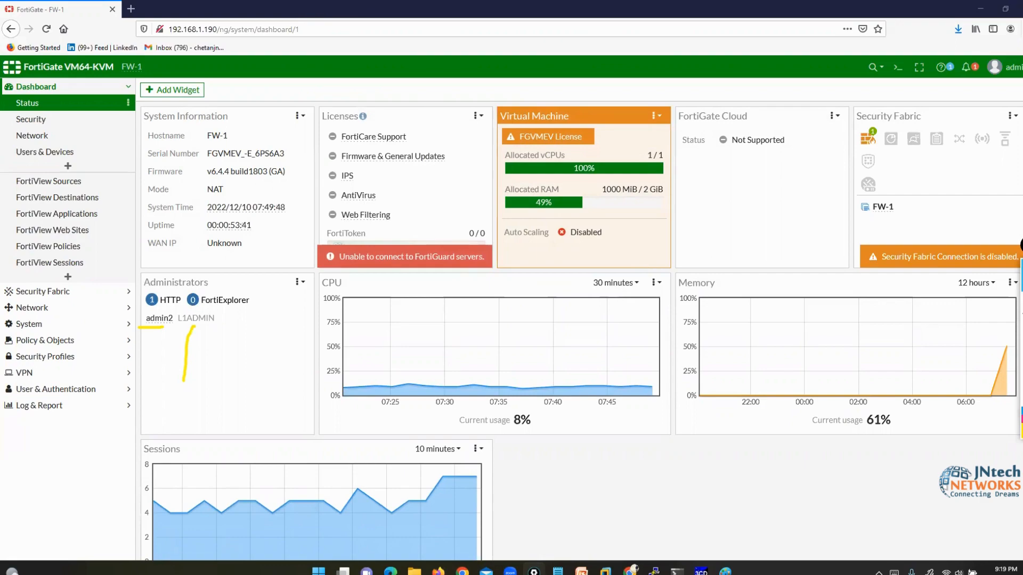
# - As admin2, view the Interfaces list with port2 selected, then the Firewall Policy list
pyautogui.click(1021, 302)
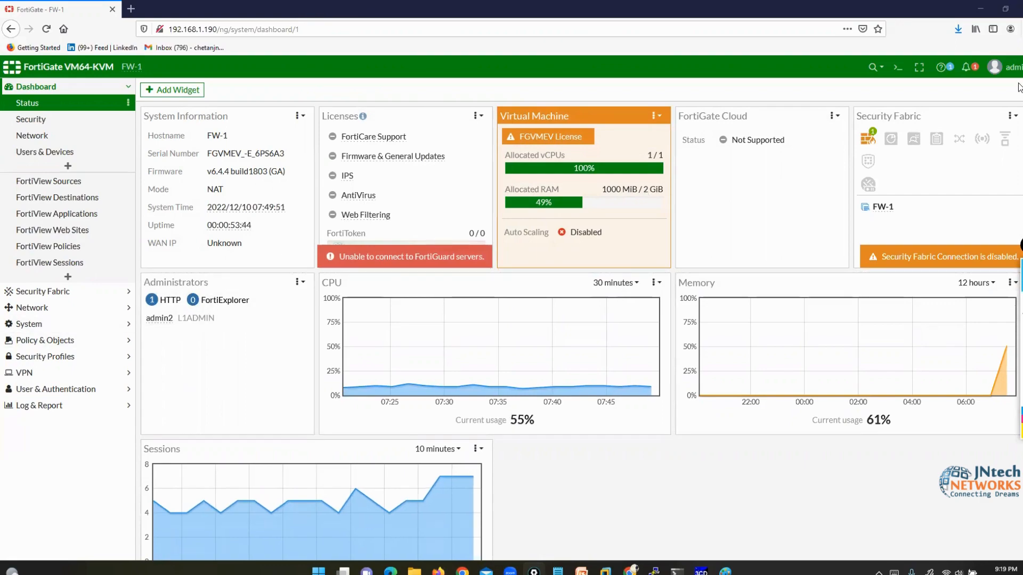
pyautogui.click(1002, 66)
pyautogui.click(32, 307)
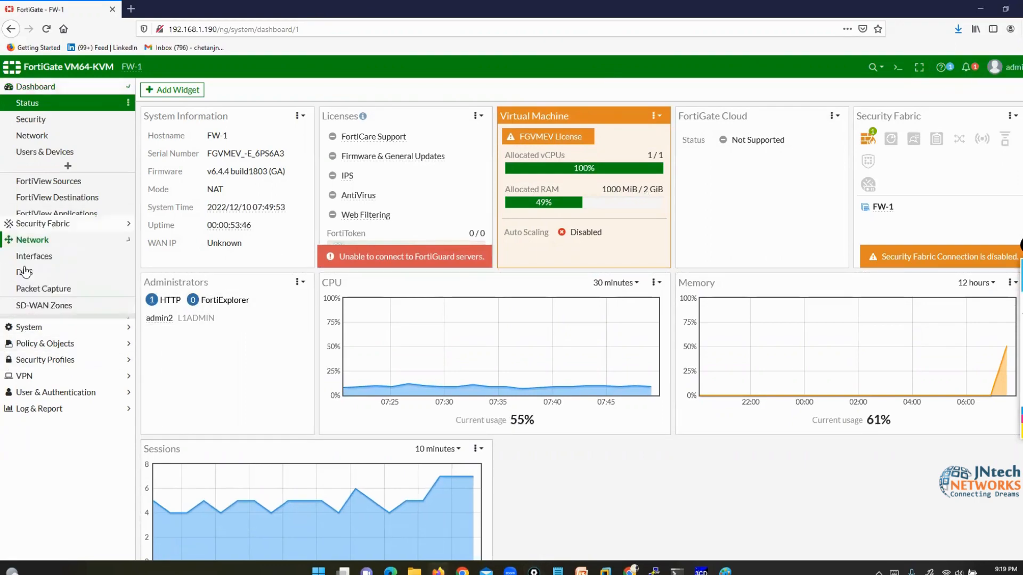
pyautogui.click(37, 135)
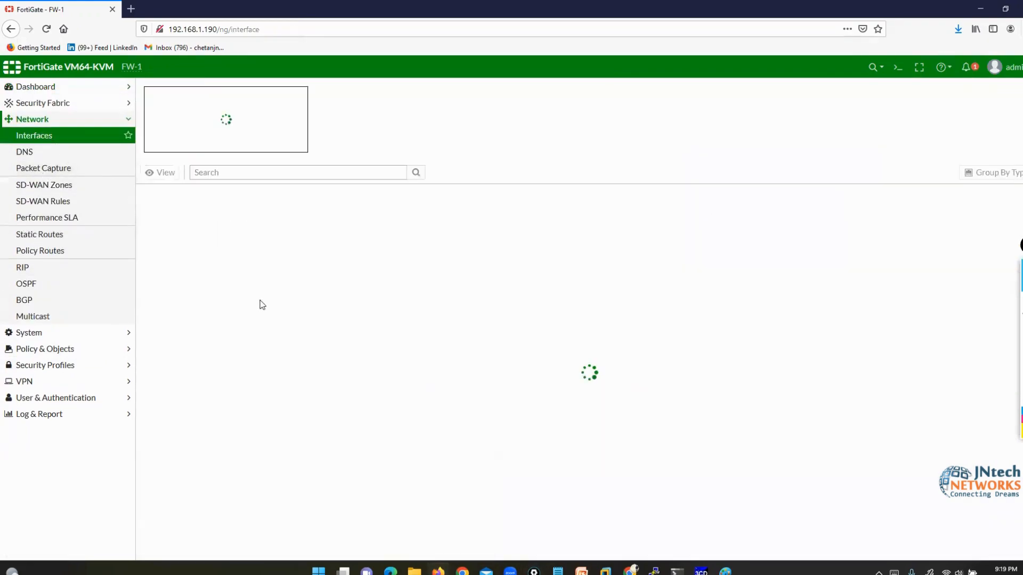
pyautogui.click(180, 329)
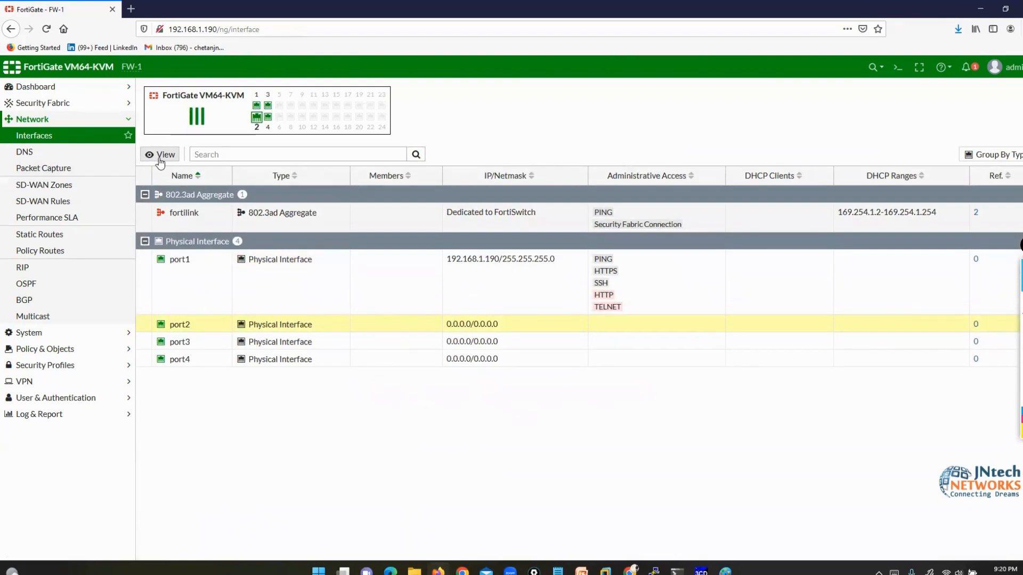
pyautogui.click(47, 349)
pyautogui.click(42, 171)
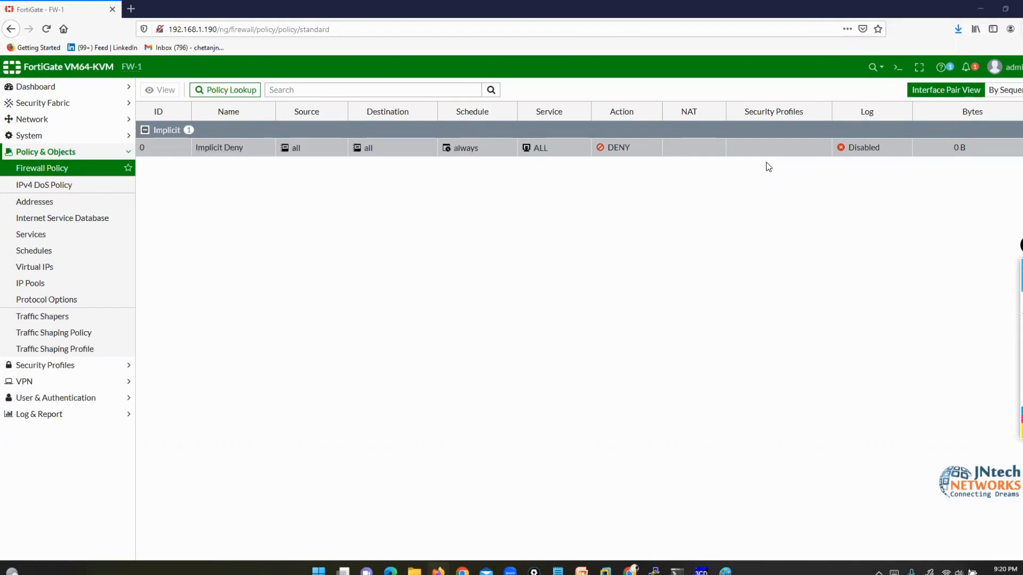
pyautogui.press('XF86AudioRaiseVolume')
# - Log out of admin2 and sign in as admin1, dismissing the save and new-features prompts
pyautogui.click(995, 67)
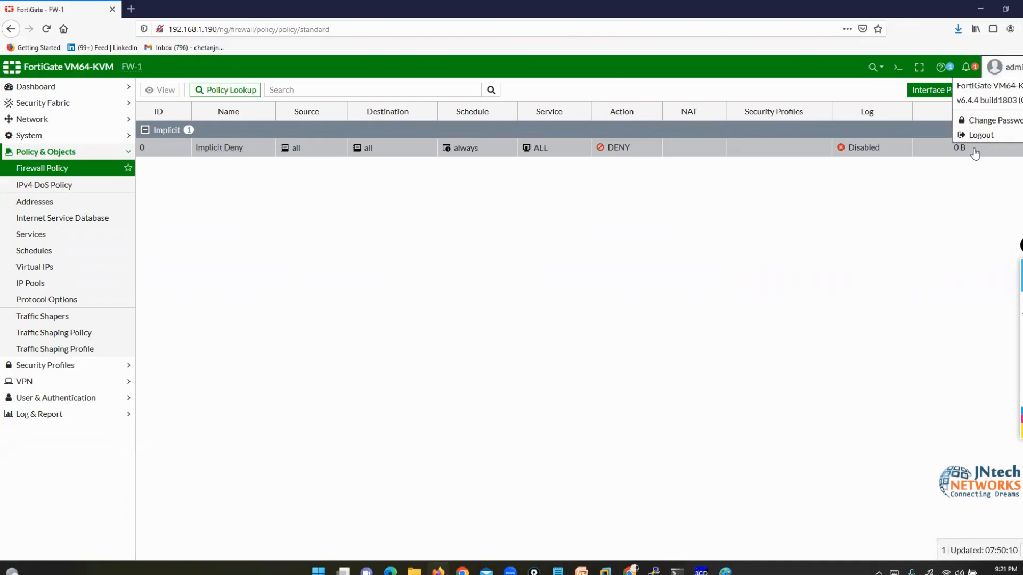
pyautogui.click(979, 137)
pyautogui.moveTo(489, 297); pyautogui.dragTo(398, 299)
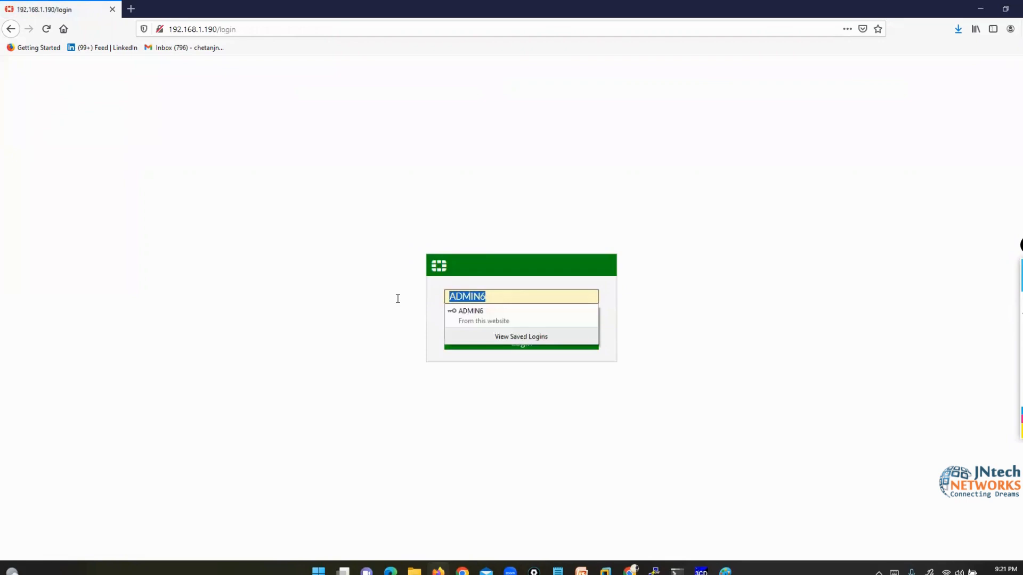
pyautogui.write('admin')
pyautogui.press('Tab')
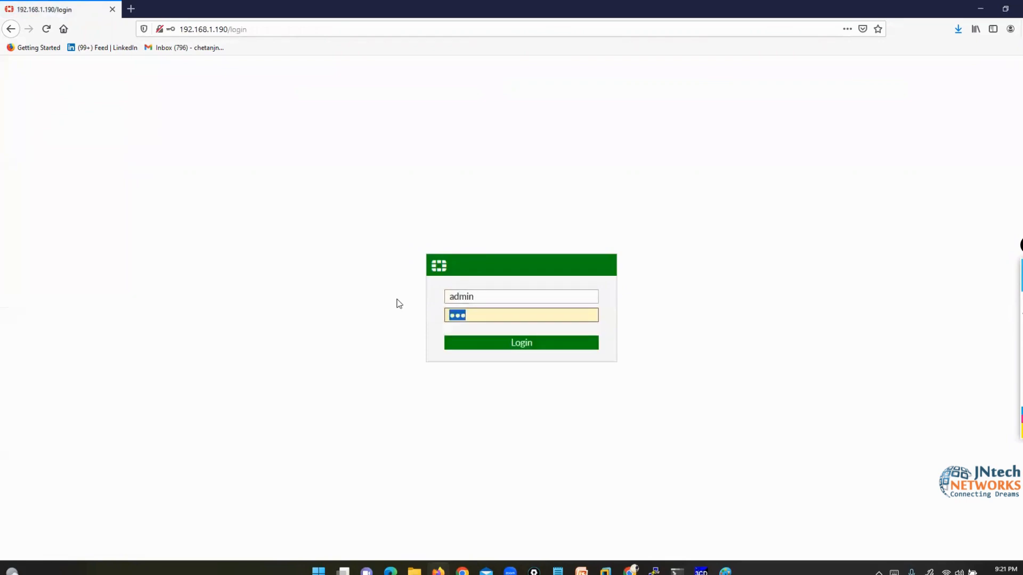
pyautogui.write('a')
pyautogui.hotkey('shift', 'Tab')
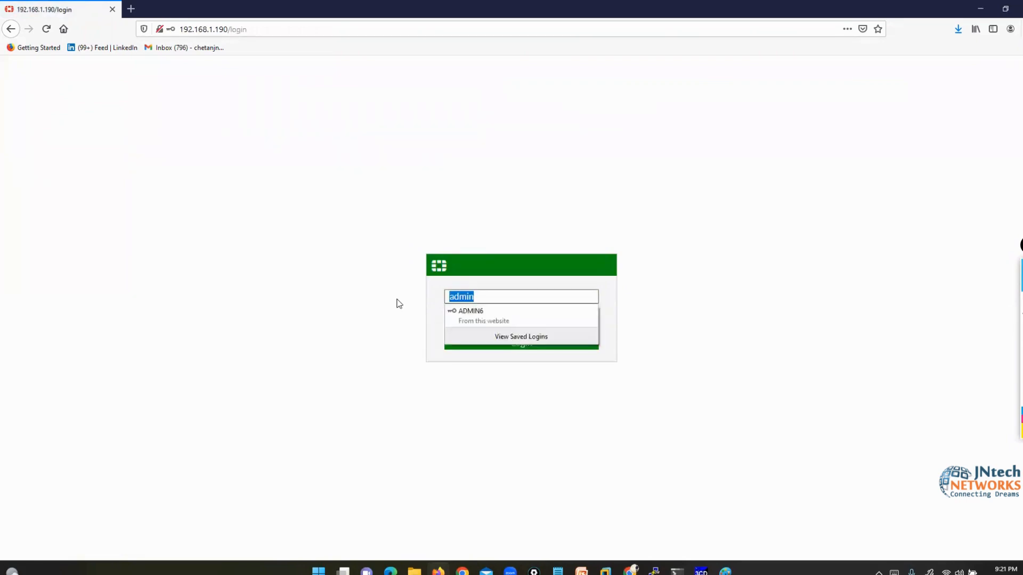
pyautogui.press('Right')
pyautogui.write('1')
pyautogui.press('Tab')
pyautogui.write('abc')
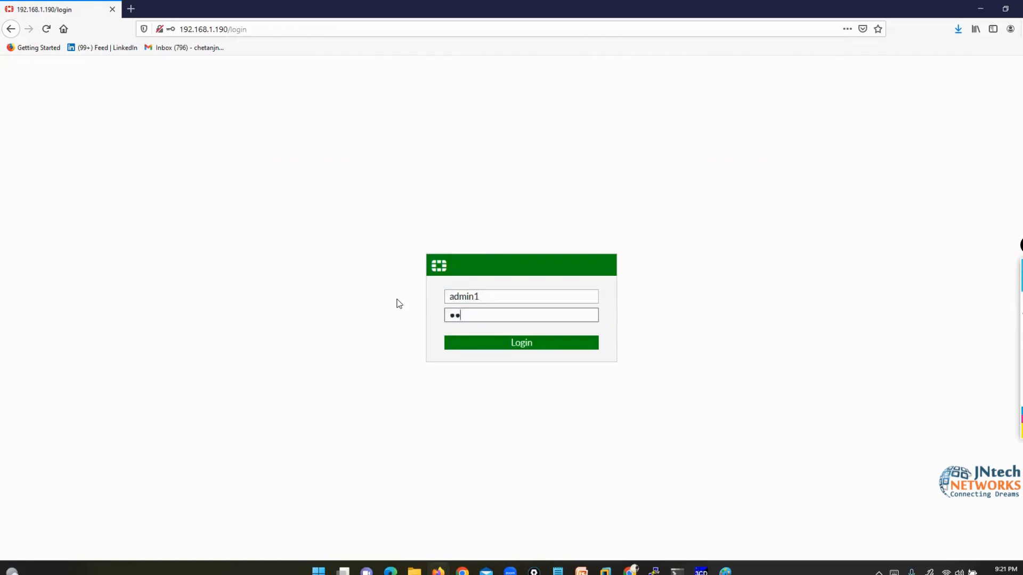
pyautogui.press('Return')
pyautogui.click(287, 132)
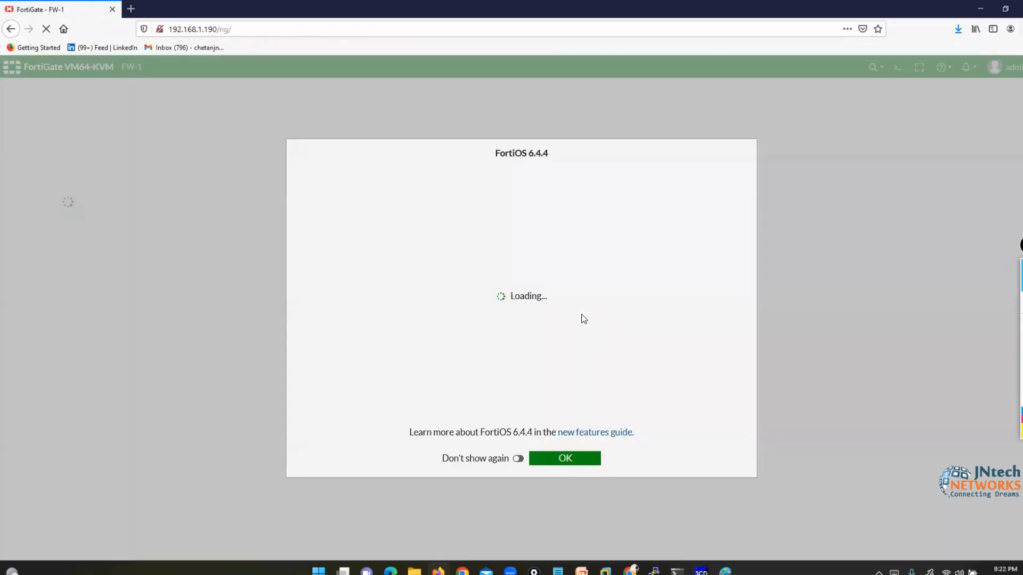
pyautogui.click(565, 457)
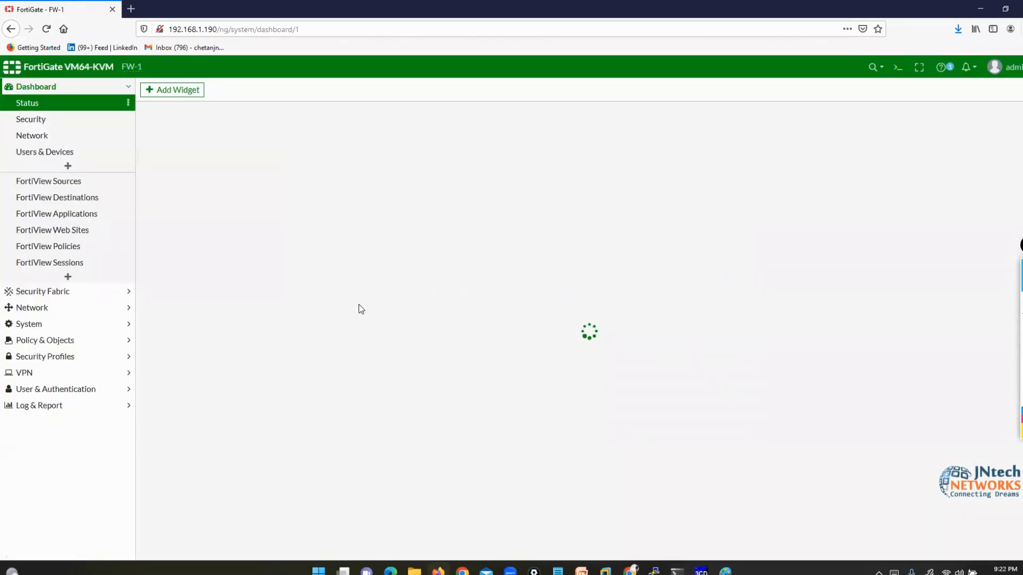
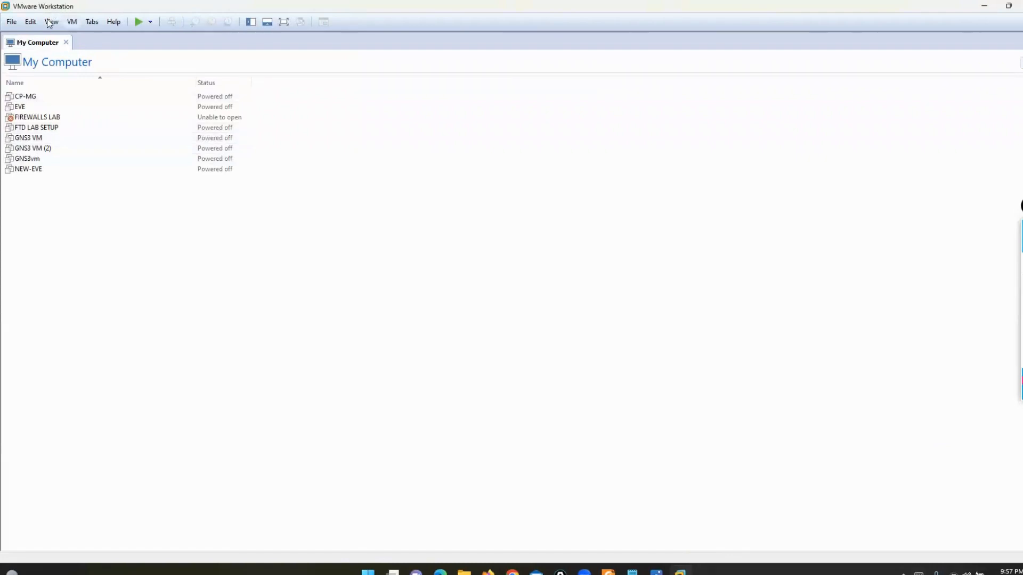
# - Power on the GNS3 VM in VMware Workstation
pyautogui.click(26, 139)
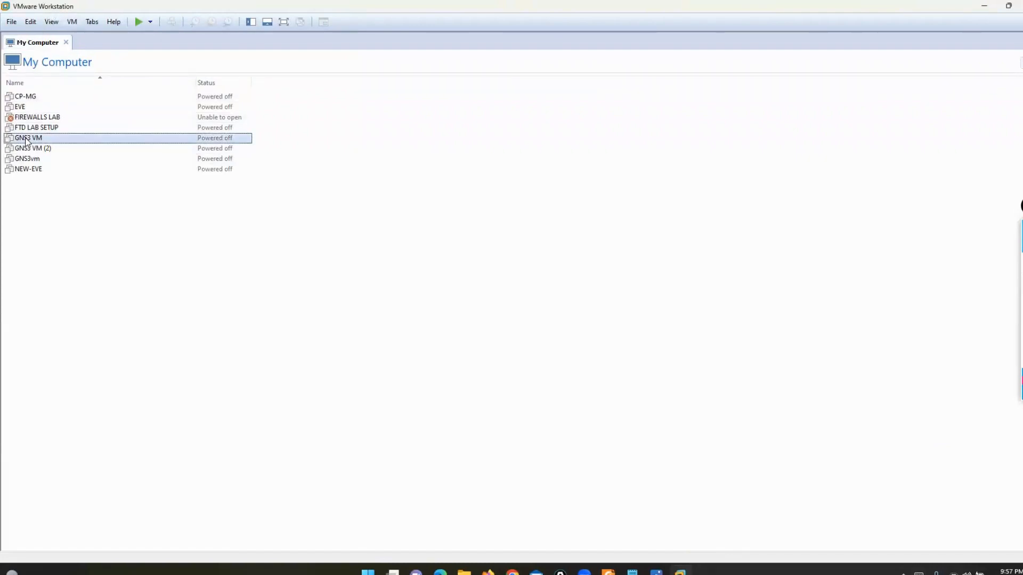
pyautogui.doubleClick(26, 139)
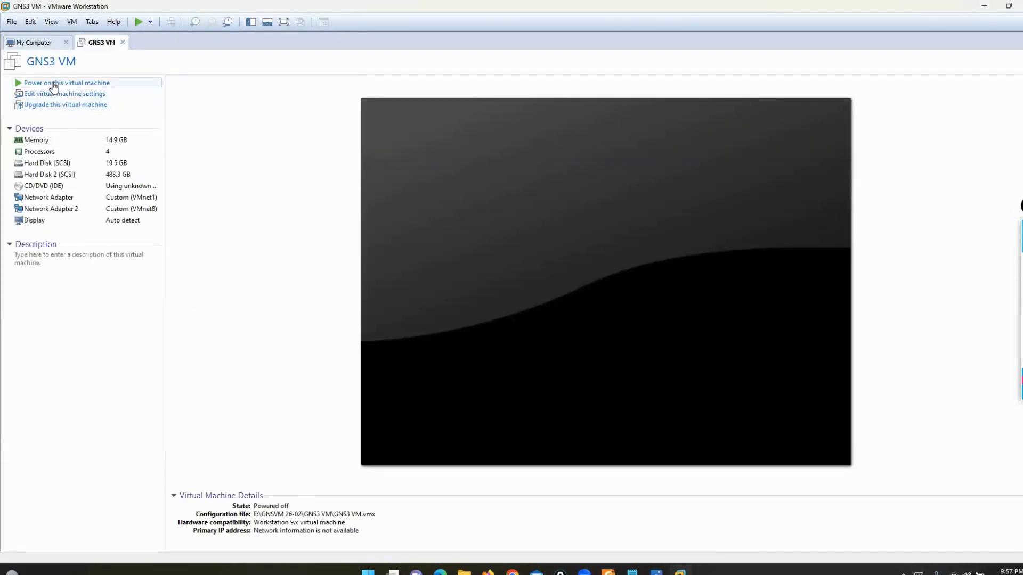
pyautogui.click(53, 84)
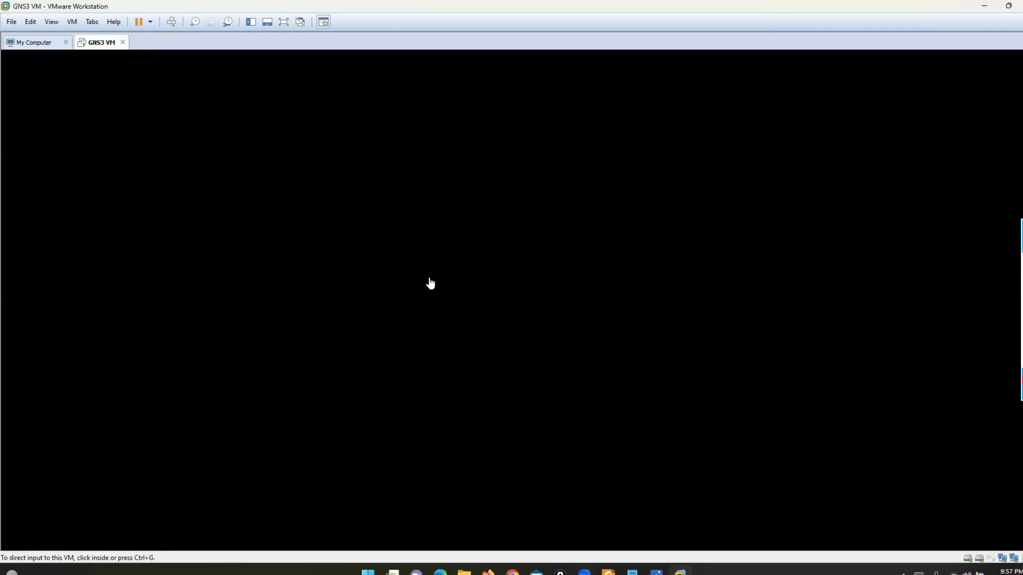
# - Launch GNS3 from Windows search and hide VMware Workstation
pyautogui.press('super')
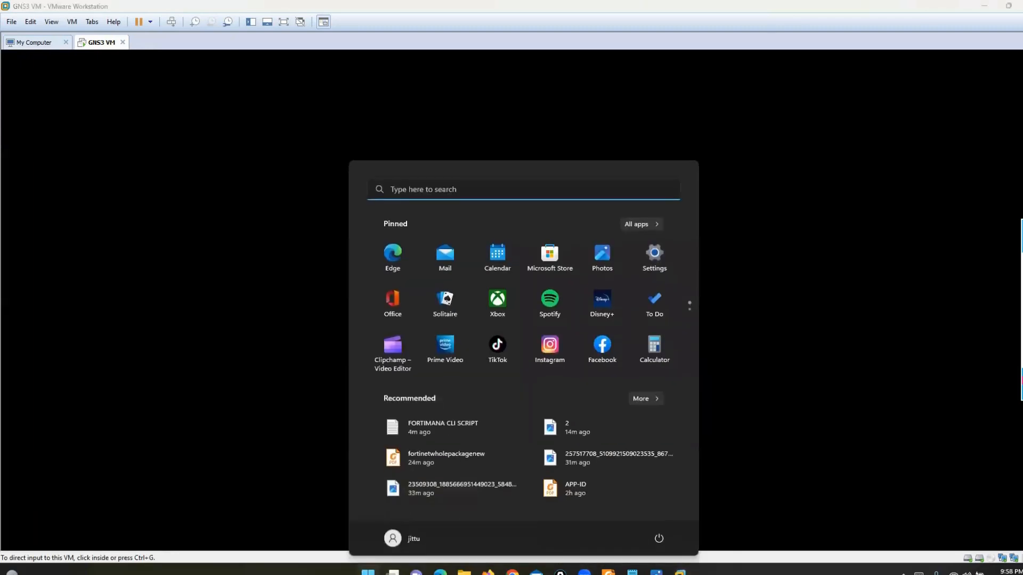
pyautogui.write('GNS')
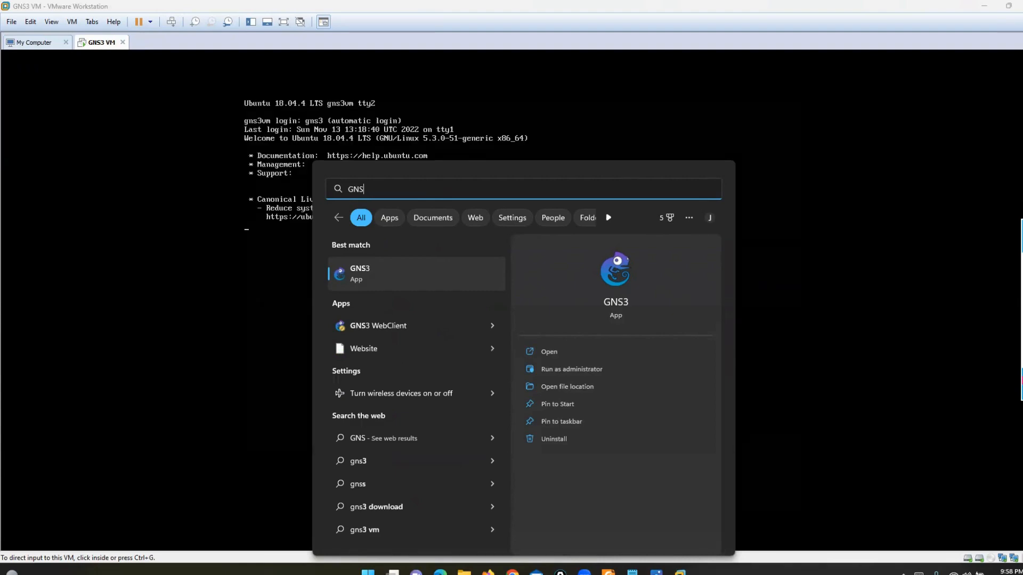
pyautogui.press('Return')
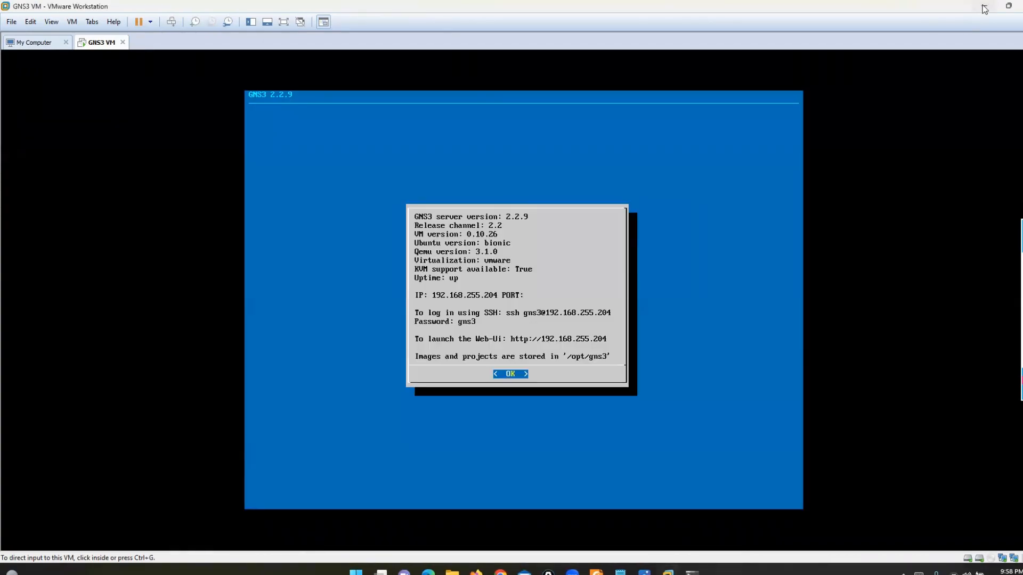
pyautogui.click(983, 6)
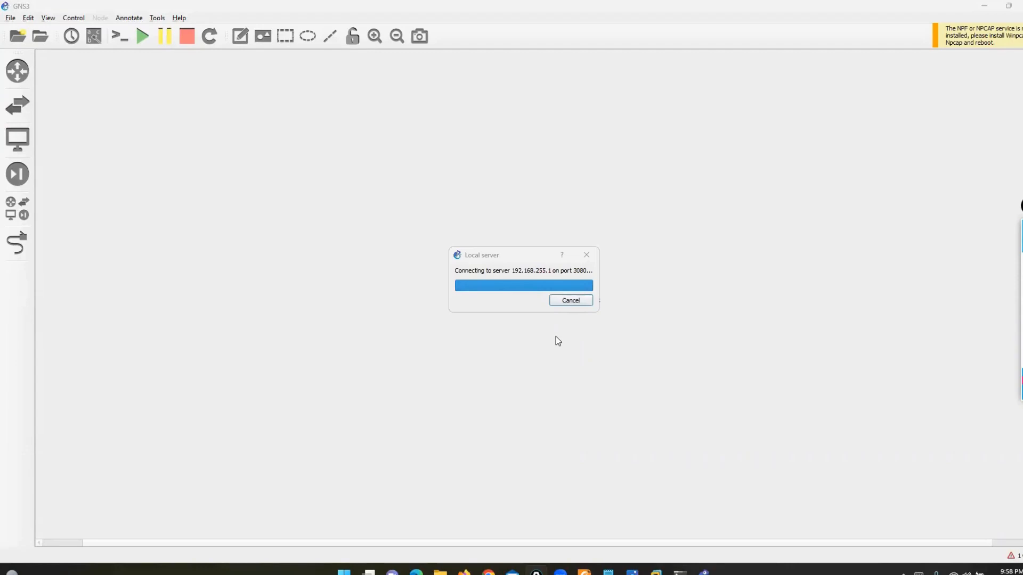
# - Accept the new 'untitled' project, overwrite the existing one, and list all devices
pyautogui.click(664, 377)
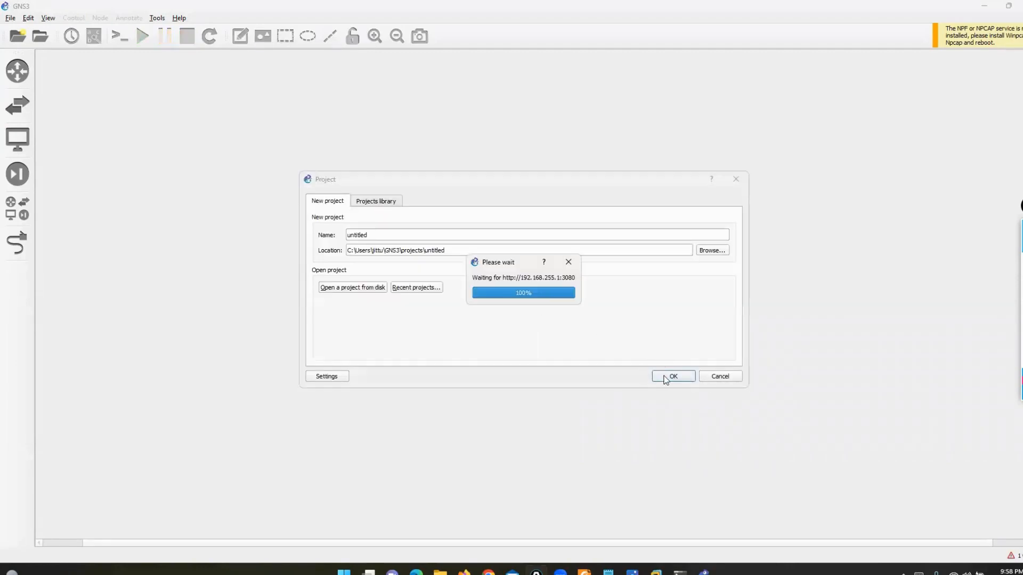
pyautogui.click(659, 376)
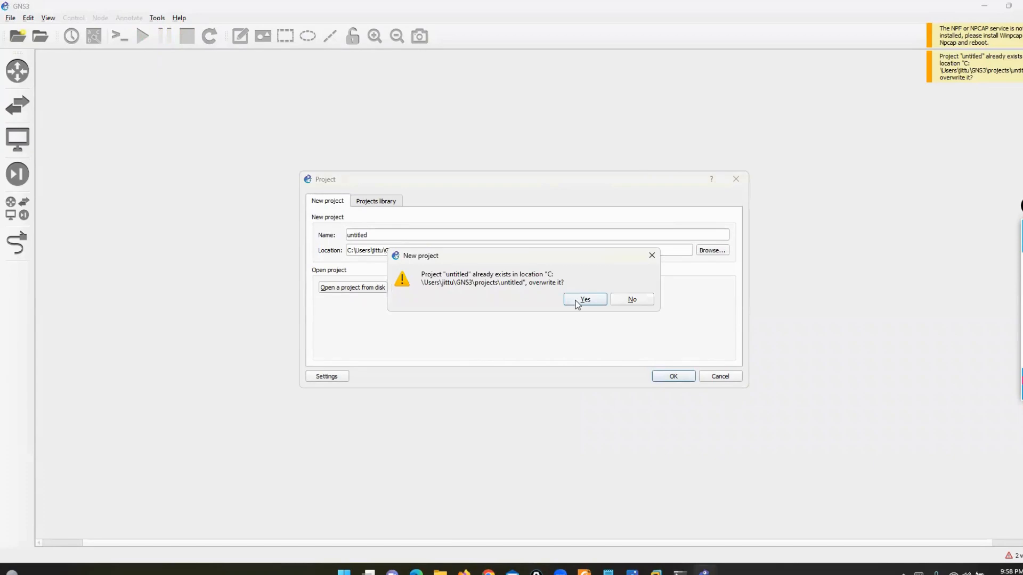
pyautogui.click(577, 301)
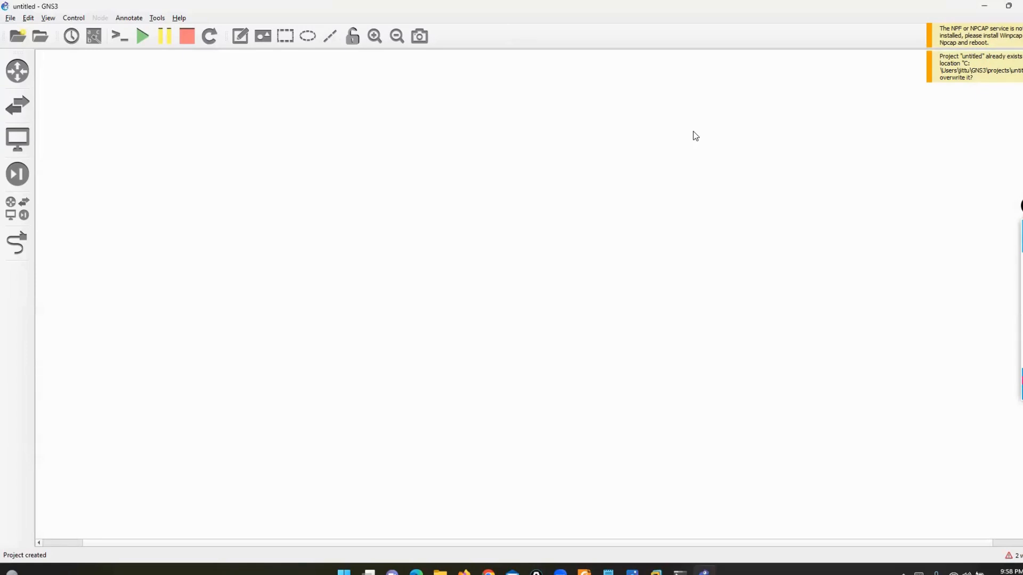
pyautogui.click(17, 209)
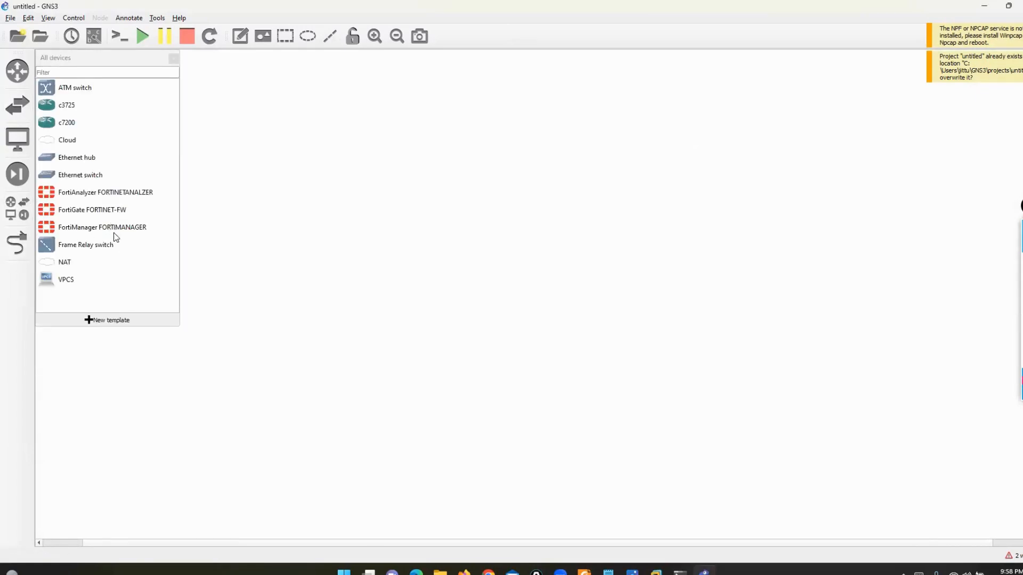
# - Place a FortiManager node and Cloud1 on the GNS3 VM server, with Cloud1 below FortiManager
pyautogui.moveTo(108, 229); pyautogui.dragTo(429, 108)
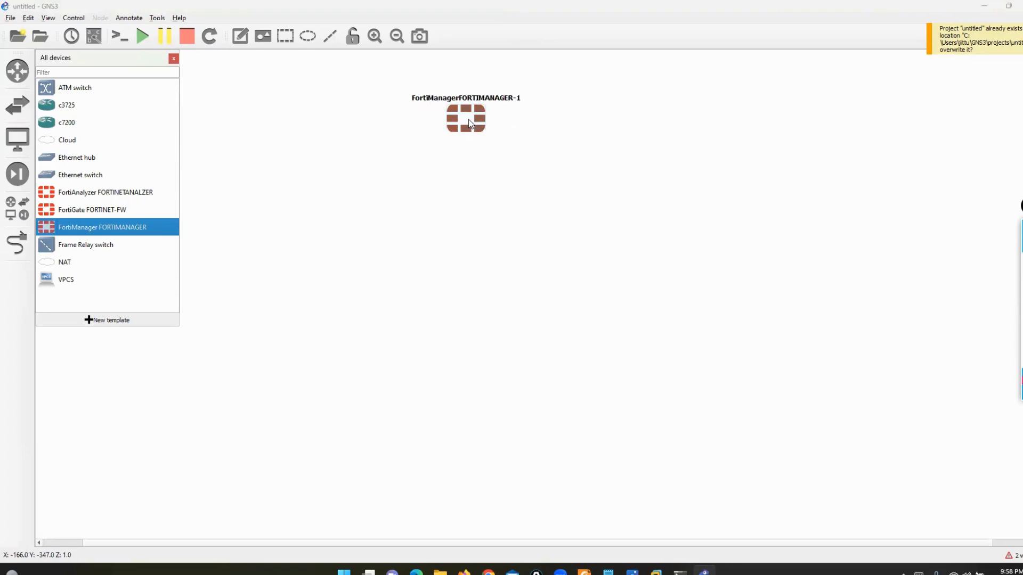
pyautogui.moveTo(469, 121); pyautogui.dragTo(384, 117)
pyautogui.moveTo(67, 141); pyautogui.dragTo(386, 440)
pyautogui.click(503, 286)
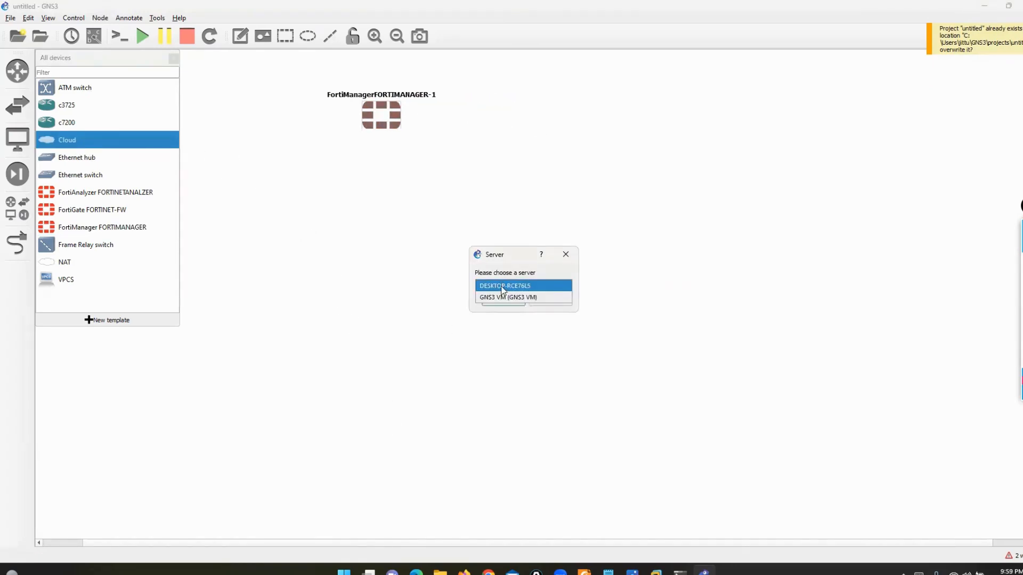
pyautogui.click(502, 297)
pyautogui.click(502, 301)
pyautogui.moveTo(427, 444); pyautogui.dragTo(311, 404)
pyautogui.moveTo(387, 123); pyautogui.dragTo(306, 114)
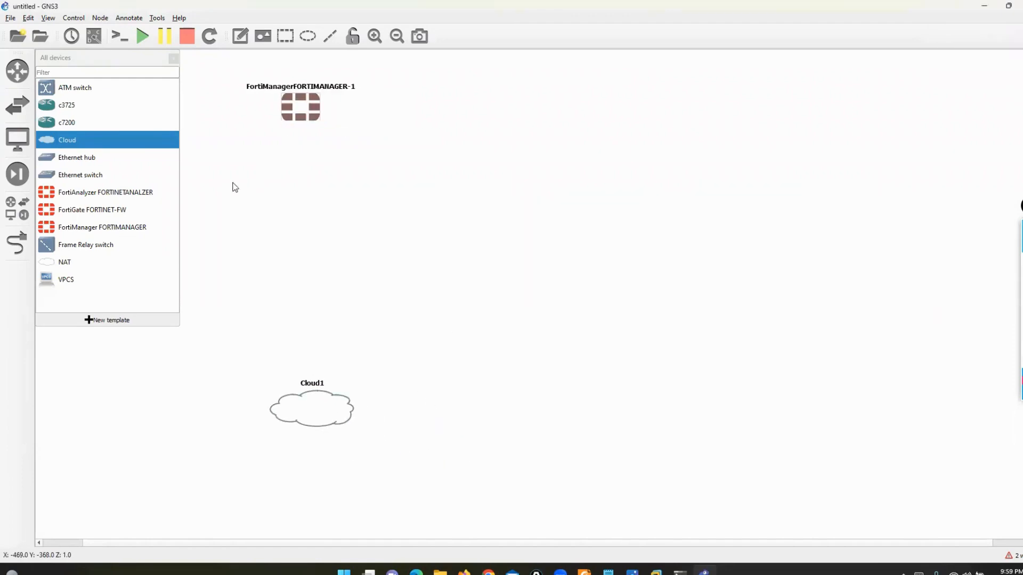
# - Link FortiManager Port1 to Cloud1's eth0
pyautogui.click(18, 242)
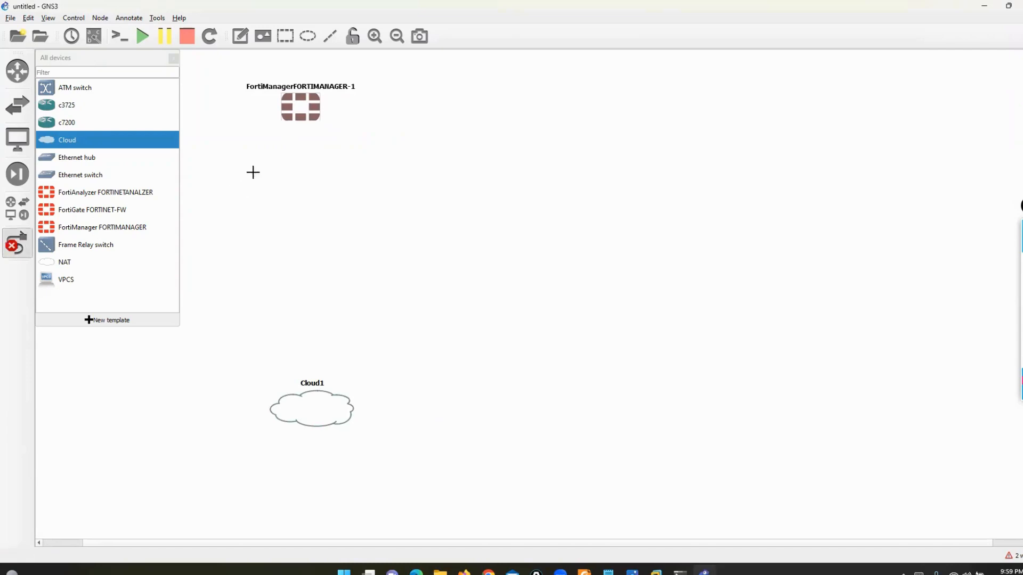
pyautogui.click(303, 106)
pyautogui.click(317, 113)
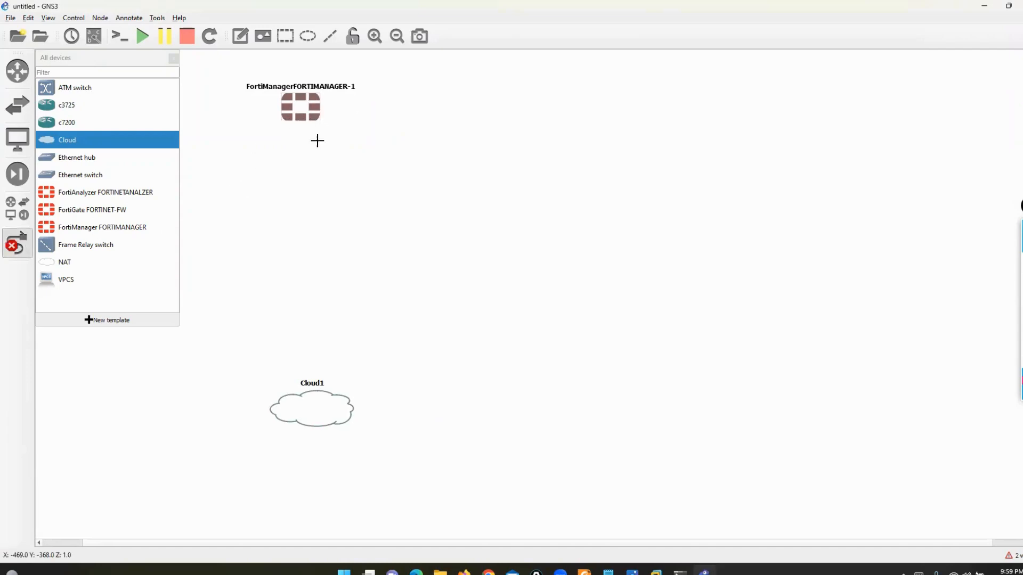
pyautogui.click(305, 404)
pyautogui.click(316, 410)
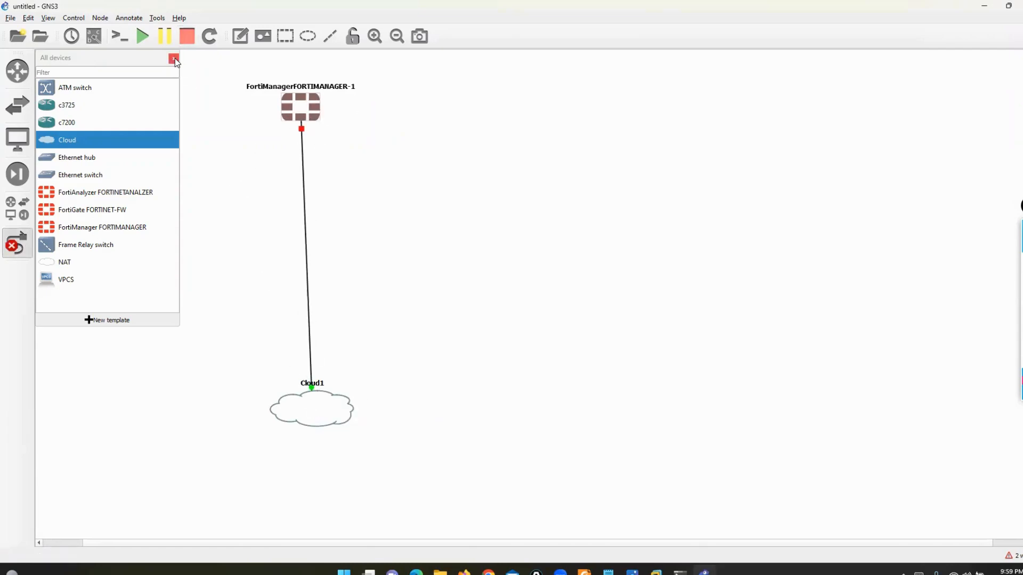
pyautogui.click(174, 58)
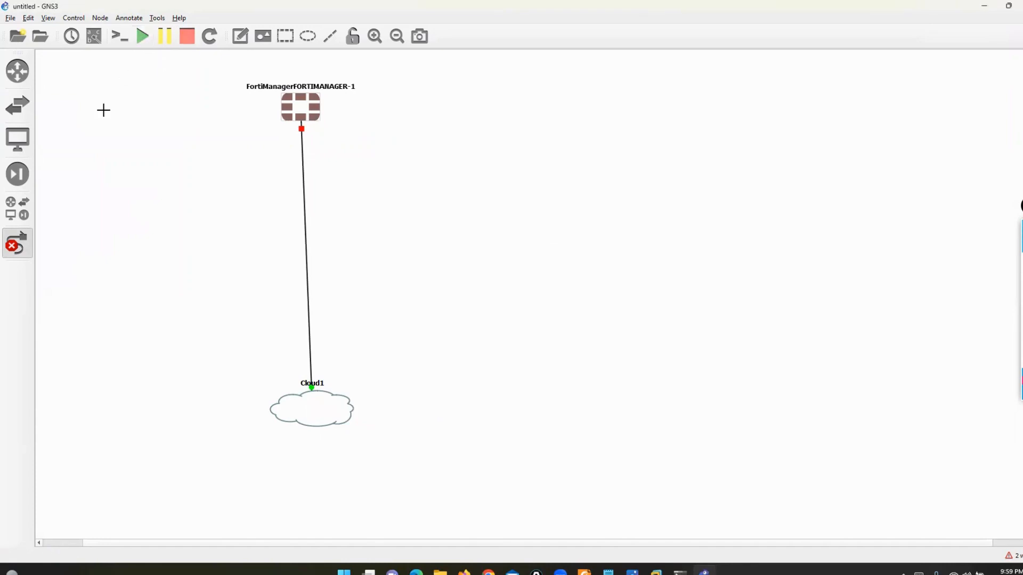
pyautogui.click(17, 242)
# - Open the FortiManager console, then close the empty console window
pyautogui.rightClick(305, 105)
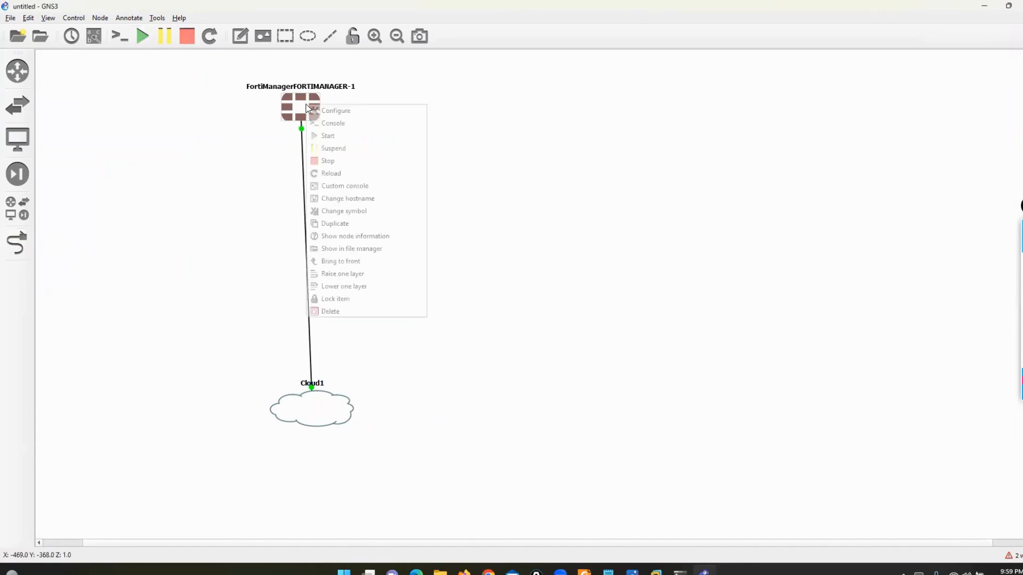
pyautogui.click(323, 125)
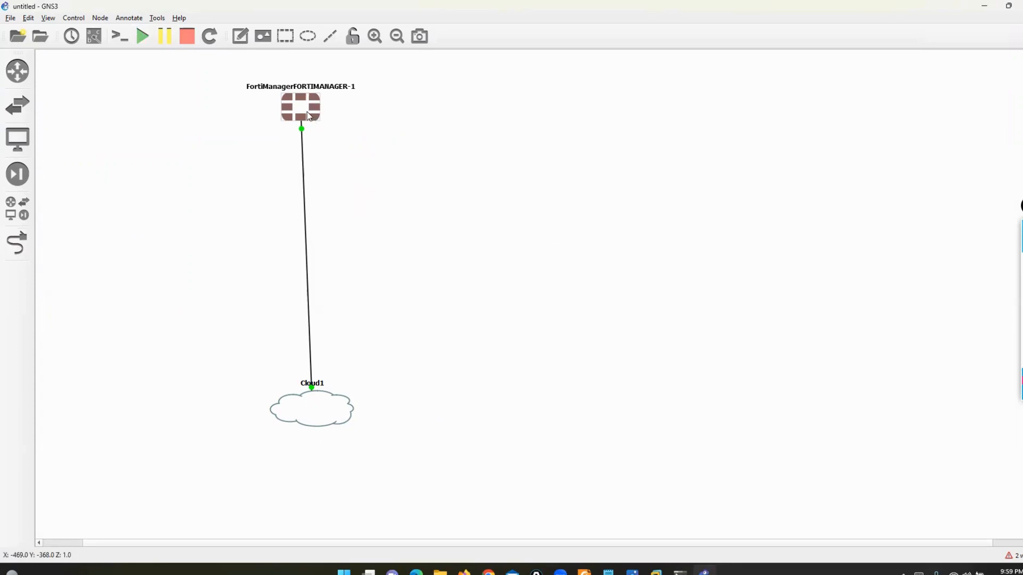
pyautogui.moveTo(301, 111)
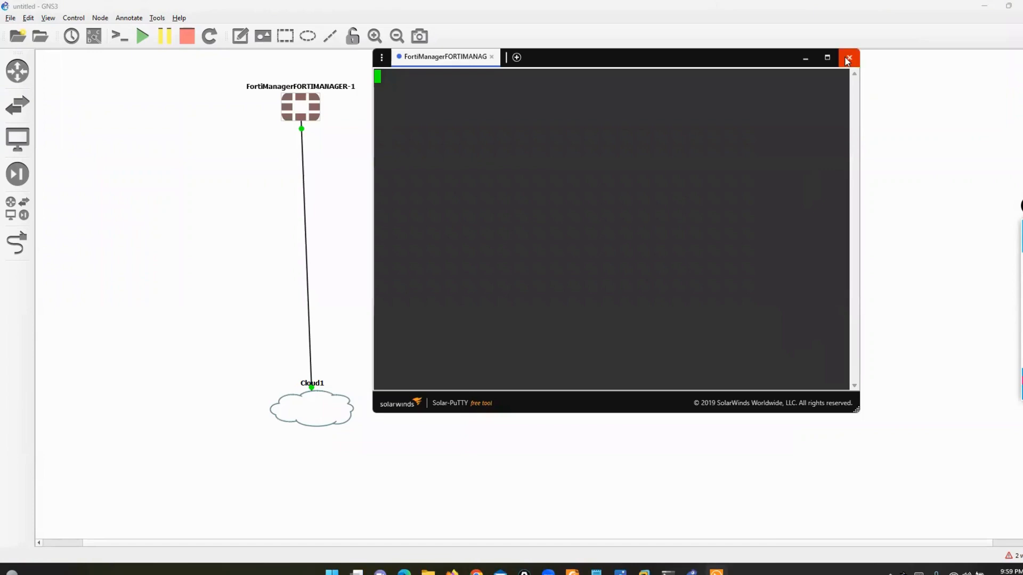
pyautogui.click(849, 58)
# - Stop the FortiManager node and set its RAM to 4096 MB with 2 vCPUs
pyautogui.rightClick(299, 107)
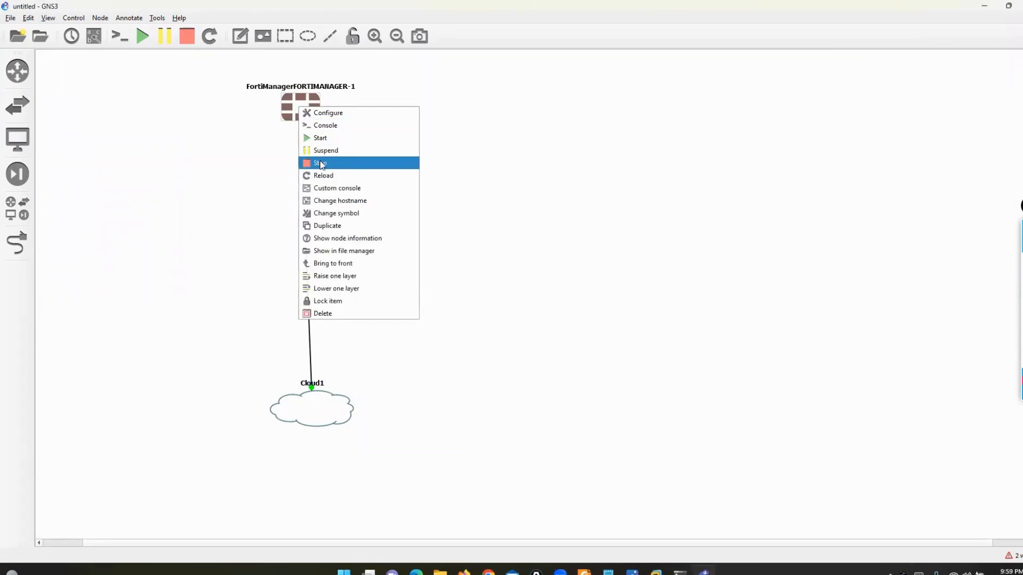
pyautogui.click(319, 163)
pyautogui.rightClick(306, 105)
pyautogui.click(320, 110)
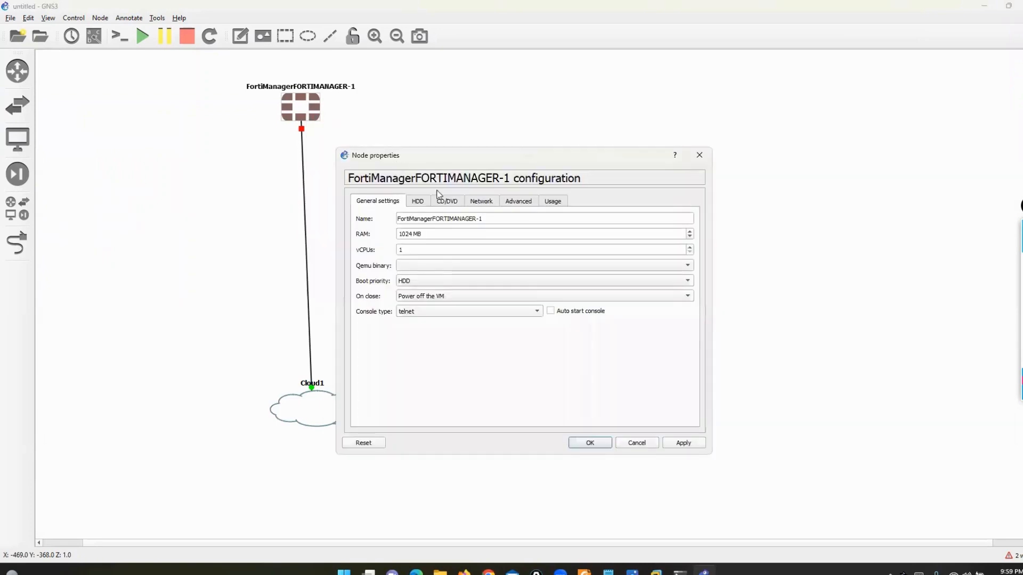
pyautogui.doubleClick(409, 234)
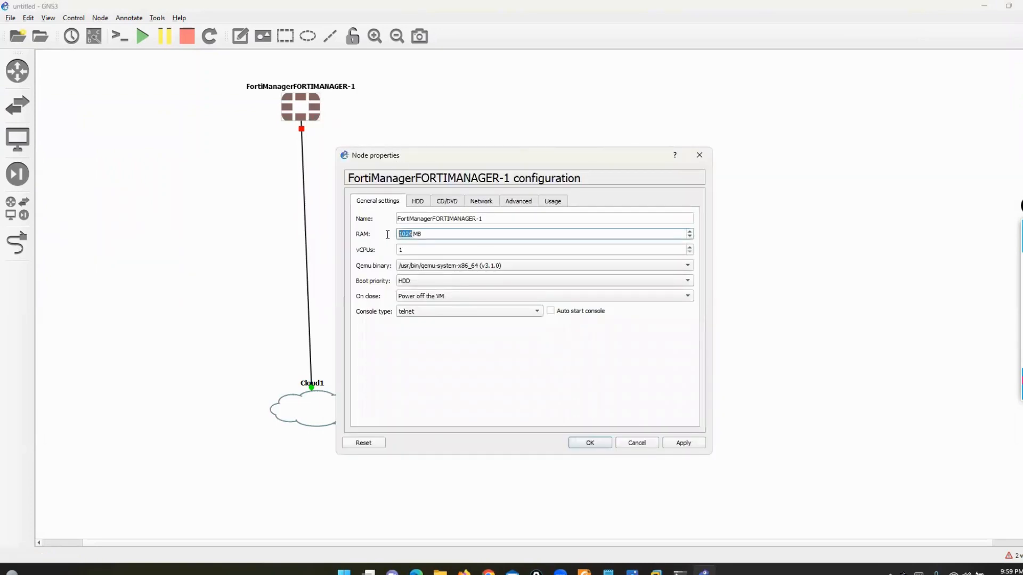
pyautogui.write('4096')
pyautogui.press('Tab')
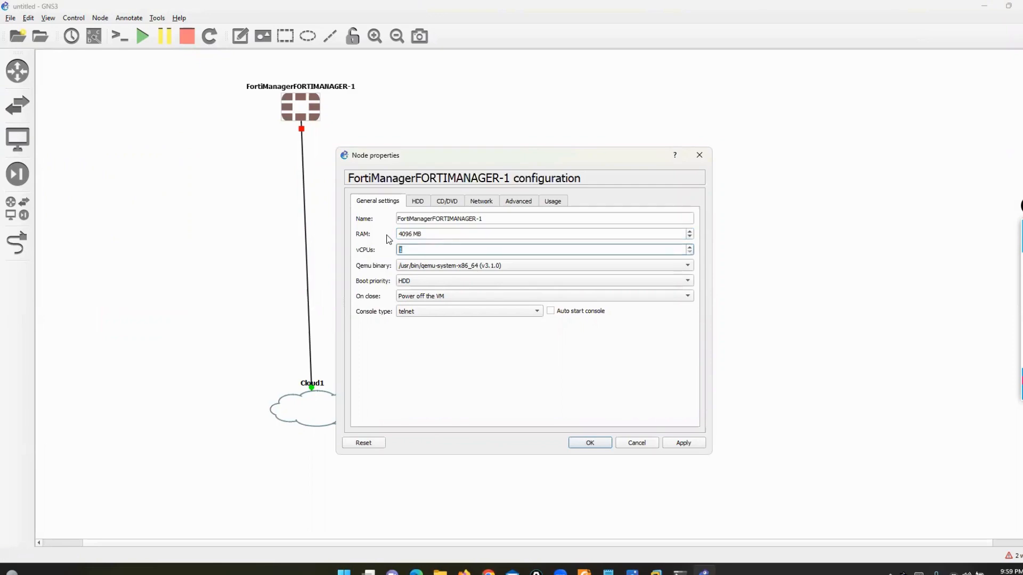
pyautogui.write('2')
pyautogui.click(588, 444)
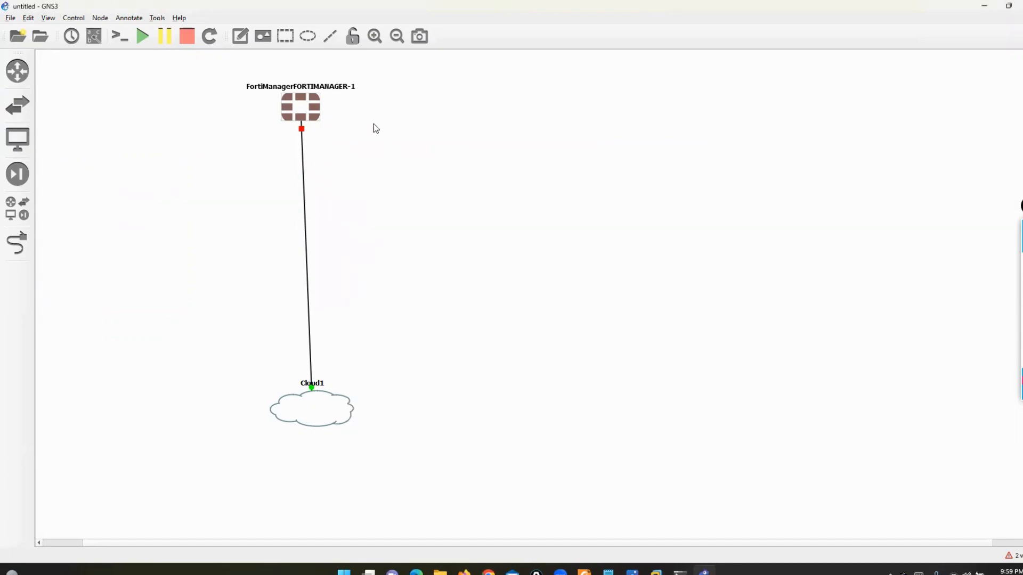
# - Start the FortiManager node and open its console, moving the window up-right
pyautogui.rightClick(300, 101)
pyautogui.click(314, 133)
pyautogui.rightClick(300, 105)
pyautogui.click(316, 124)
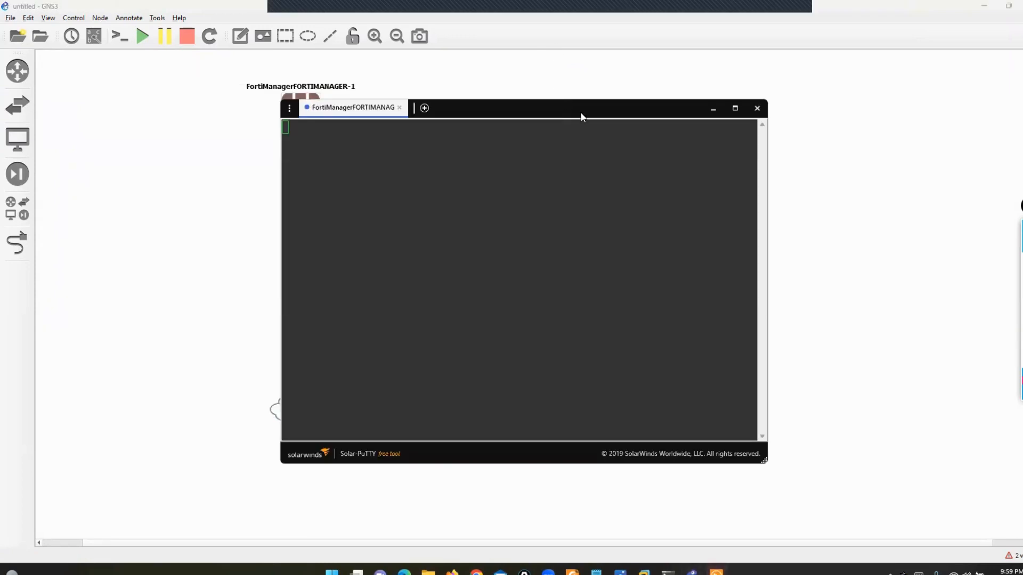
pyautogui.moveTo(582, 115); pyautogui.dragTo(660, 64)
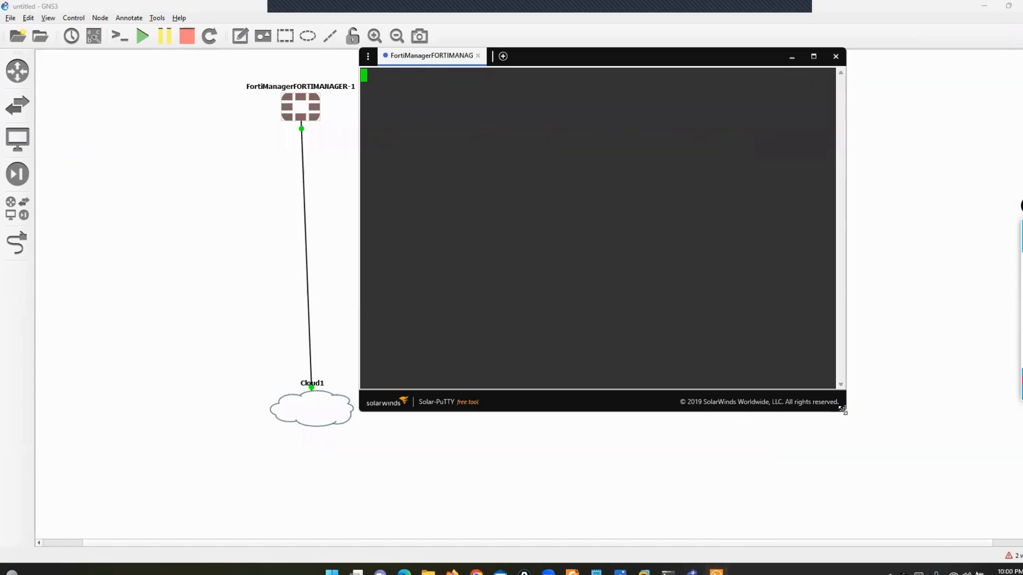
# - Enlarge the FortiManager console, straighten the FortiManager–Cloud1 link, and bring the console forward
pyautogui.moveTo(842, 409); pyautogui.dragTo(1020, 522)
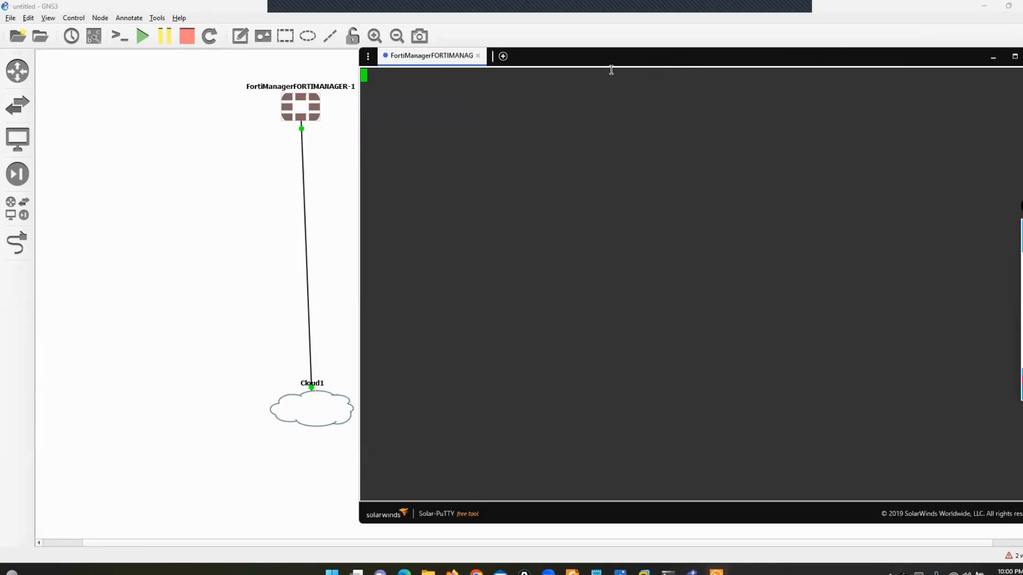
pyautogui.moveTo(288, 112); pyautogui.dragTo(191, 128)
pyautogui.moveTo(292, 422); pyautogui.dragTo(219, 461)
pyautogui.press('super+d')
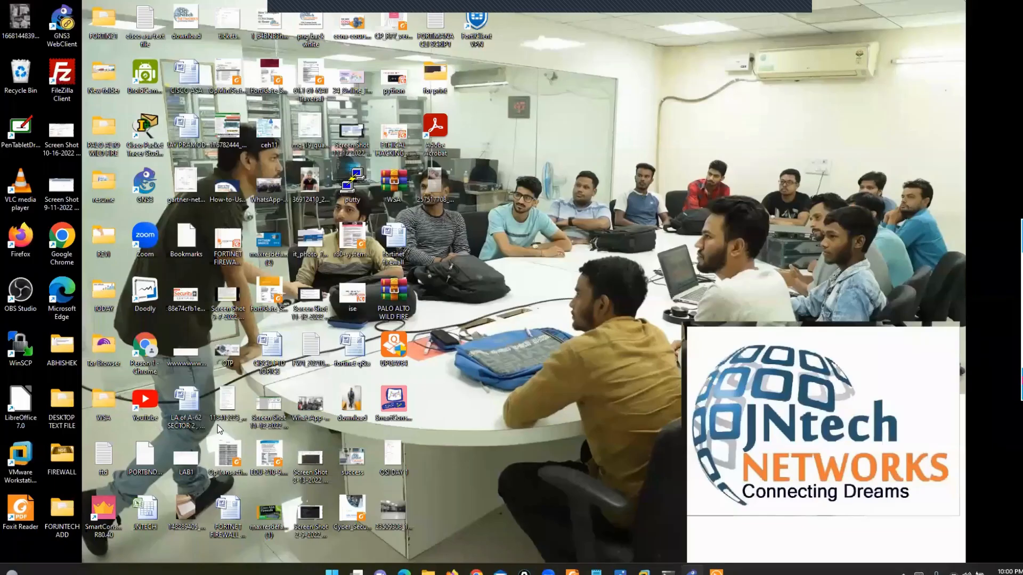
pyautogui.press('super+d')
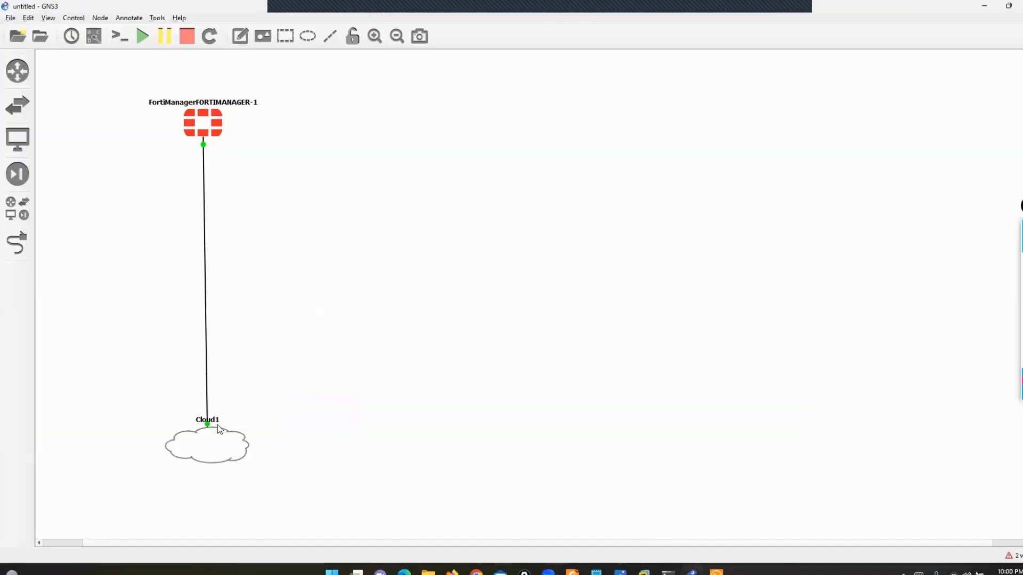
pyautogui.click(666, 573)
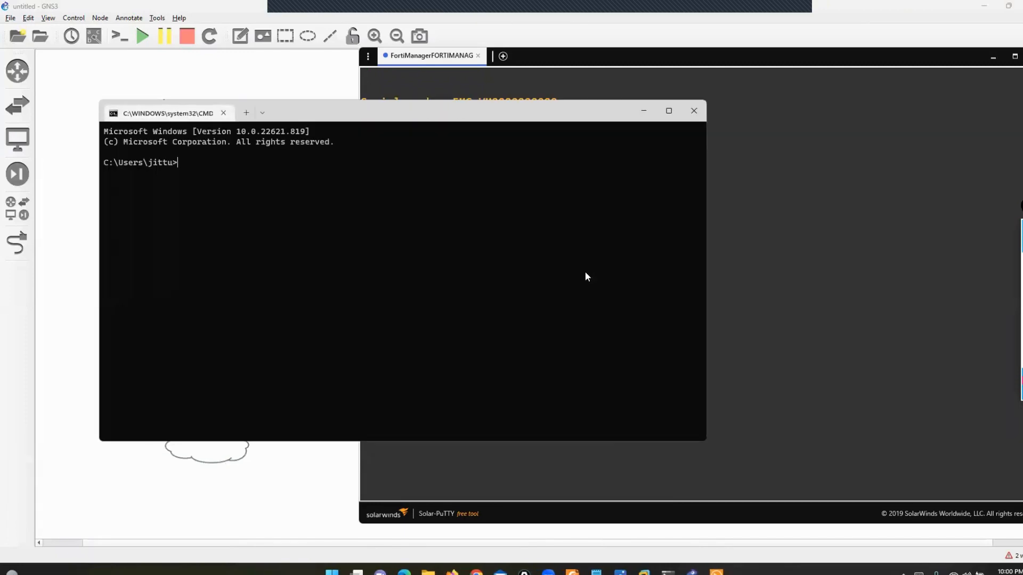
# - Run ipconfig and highlight the VMnet8 IPv4 address 192.168.255.1
pyautogui.write('IPCONFIG')
pyautogui.press('Return')
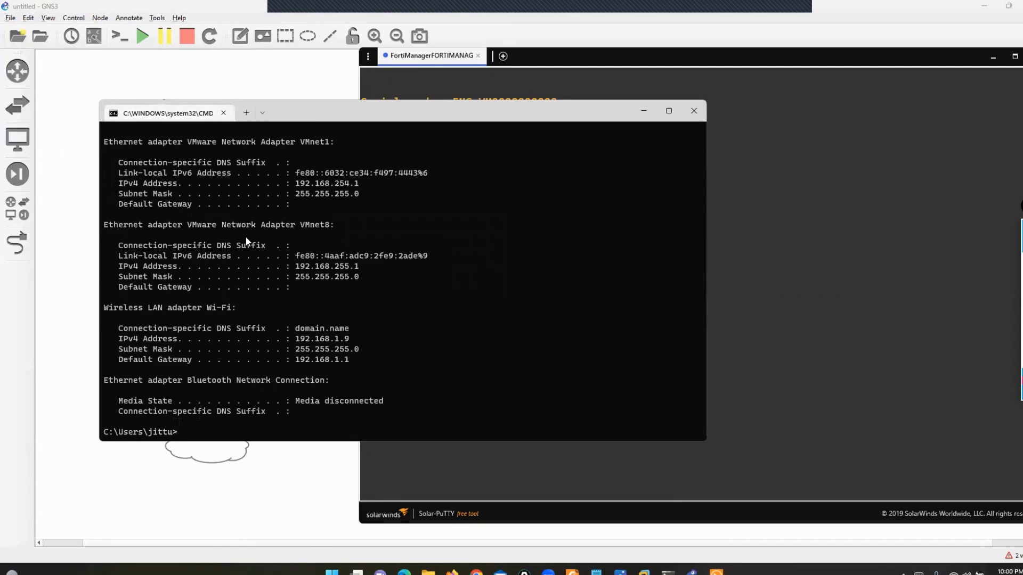
pyautogui.moveTo(291, 266); pyautogui.dragTo(350, 269)
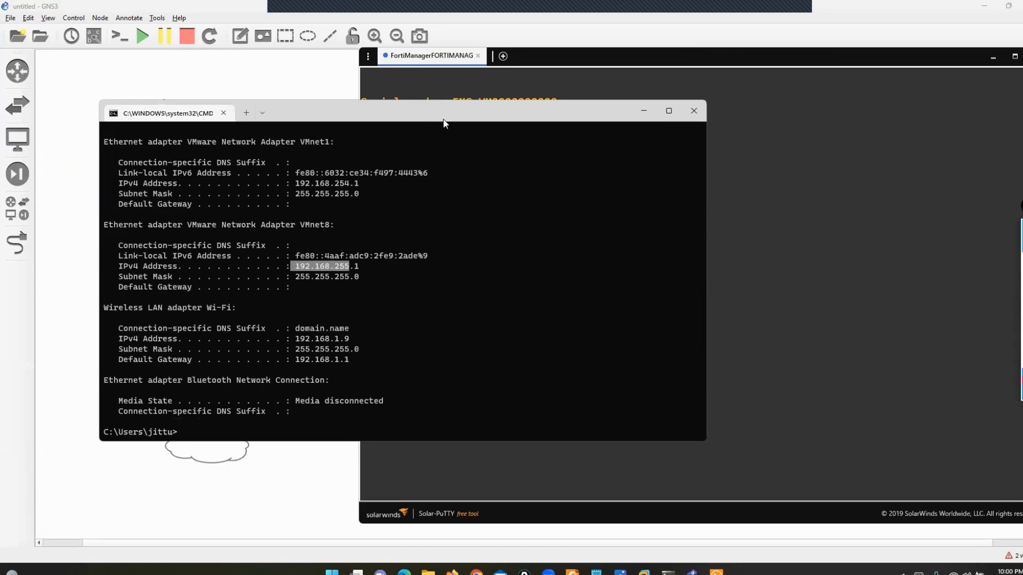
# - Move the command prompt aside, show interface labels, and place the Port1 label left of the link
pyautogui.moveTo(444, 124); pyautogui.dragTo(647, 212)
pyautogui.click(94, 36)
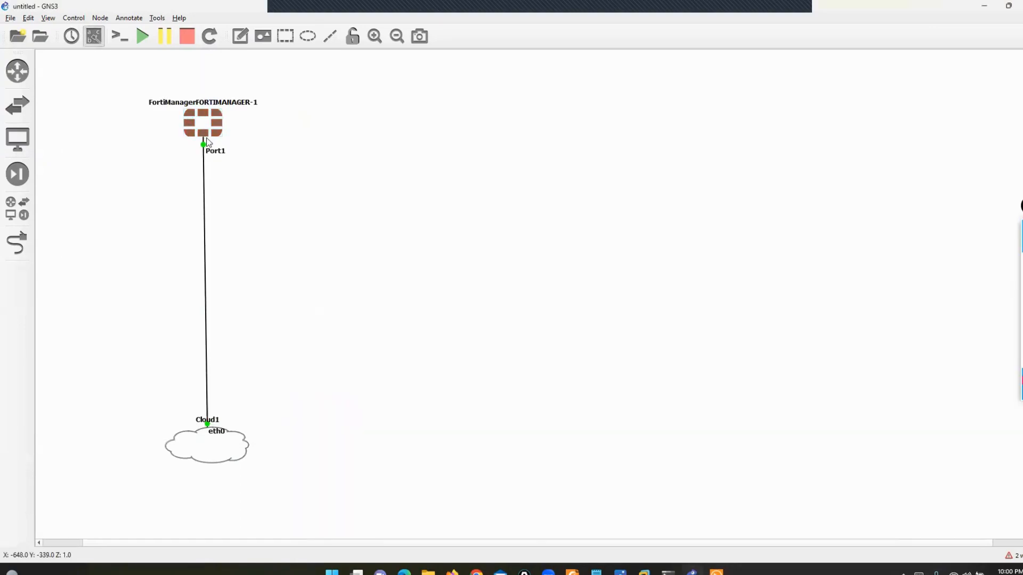
pyautogui.moveTo(212, 149); pyautogui.dragTo(166, 151)
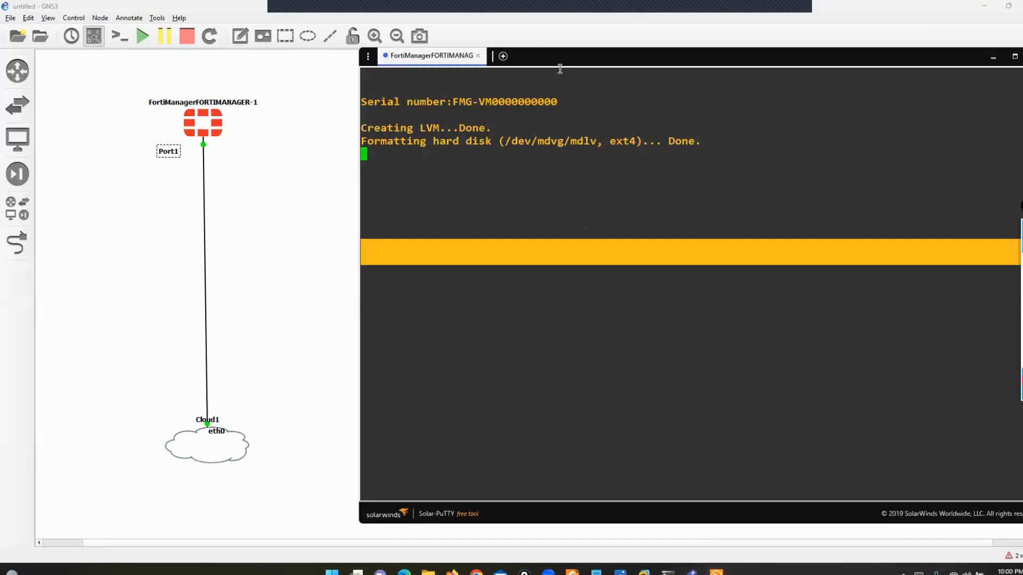
# - Reposition and enlarge the FortiManager console, then highlight the v6.2.7 firmware version
pyautogui.moveTo(539, 61); pyautogui.dragTo(455, 45)
pyautogui.click(501, 173)
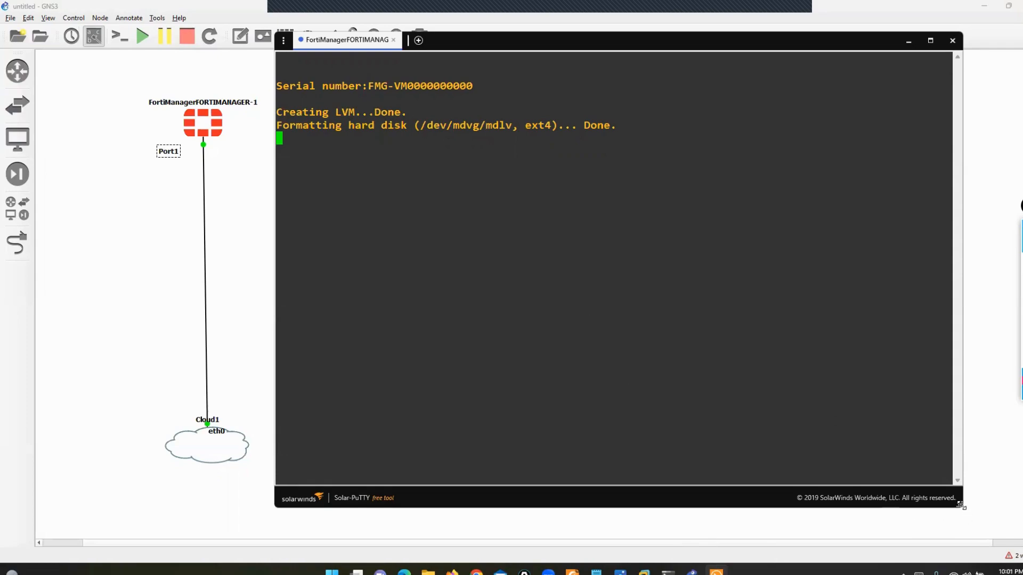
pyautogui.moveTo(961, 505); pyautogui.dragTo(989, 512)
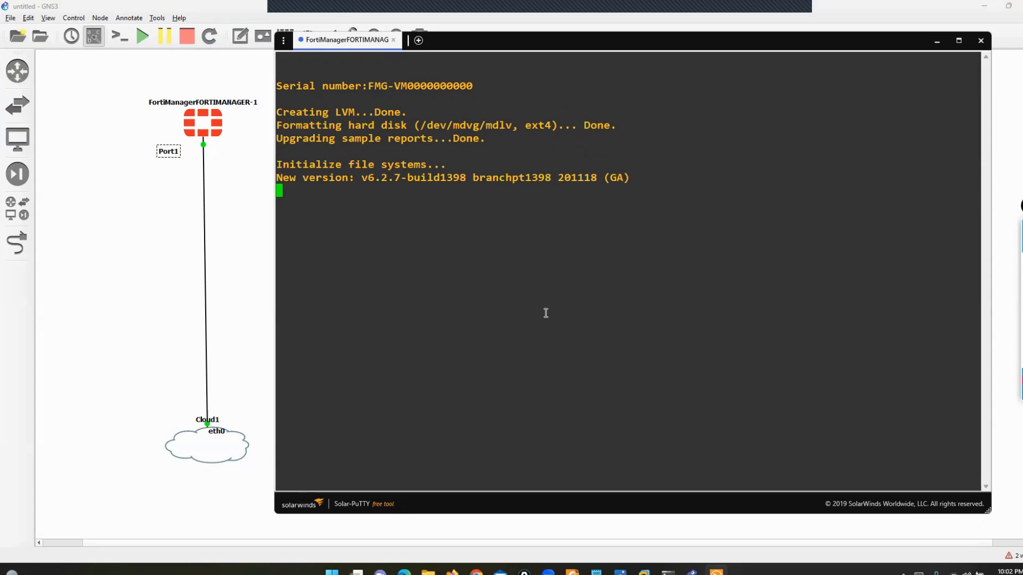
pyautogui.moveTo(356, 178); pyautogui.dragTo(407, 179)
pyautogui.click(446, 295)
pyautogui.click(428, 571)
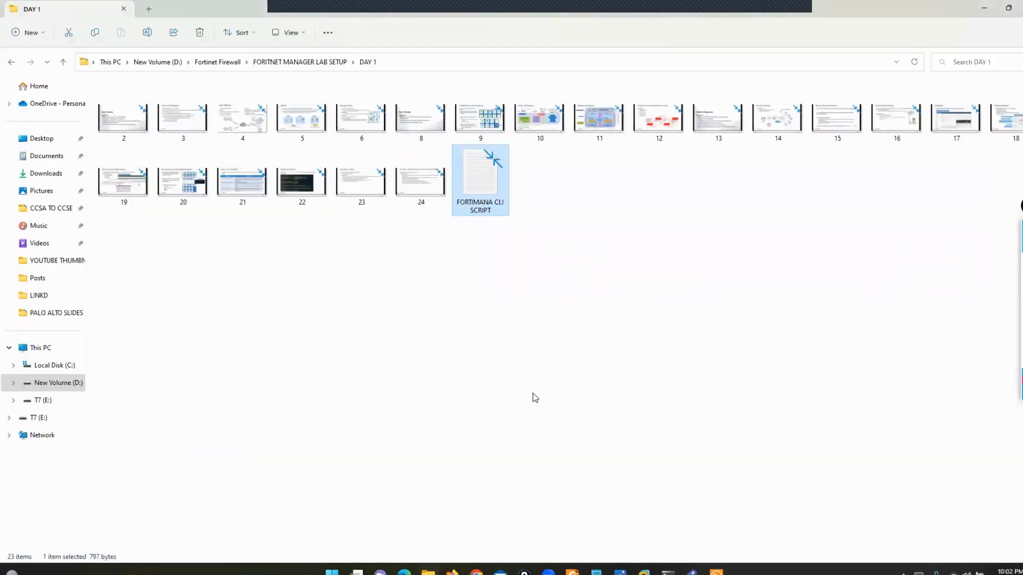
# - Go up to the lab setup folder, enter day 2, and open slide 25.png full screen
pyautogui.hotkey('alt', 'Up')
pyautogui.press('Right')
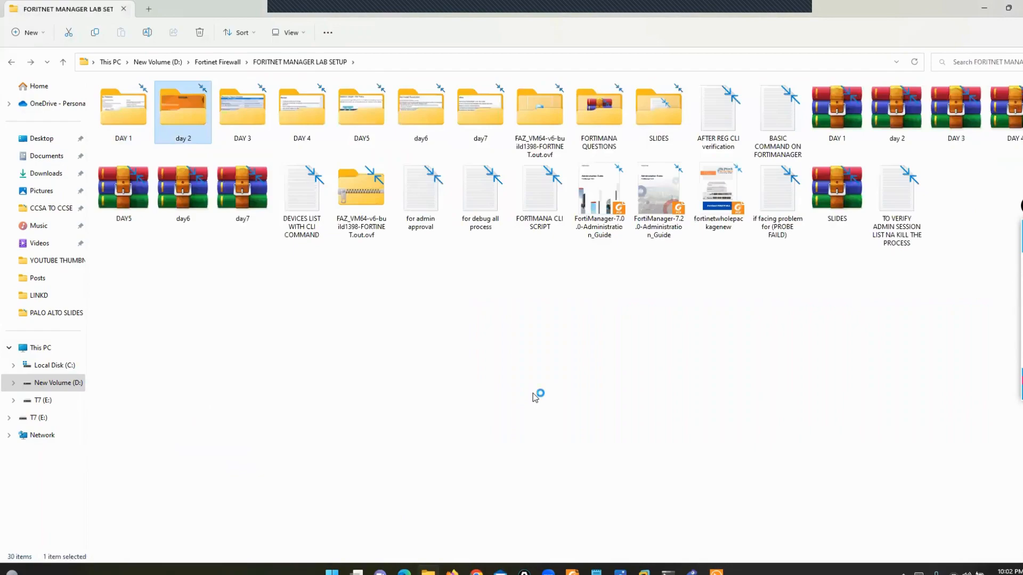
pyautogui.press('Return')
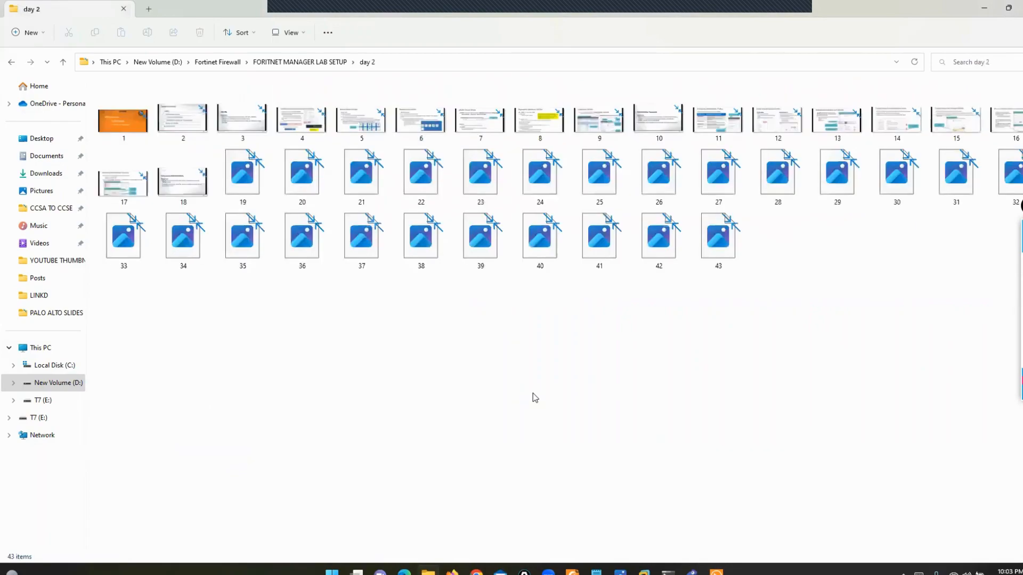
pyautogui.press('Right')
pyautogui.press('Right')
pyautogui.press('Right')
pyautogui.press('Right')
pyautogui.press('Right')
pyautogui.press('Right')
pyautogui.press('Right')
pyautogui.press('Right')
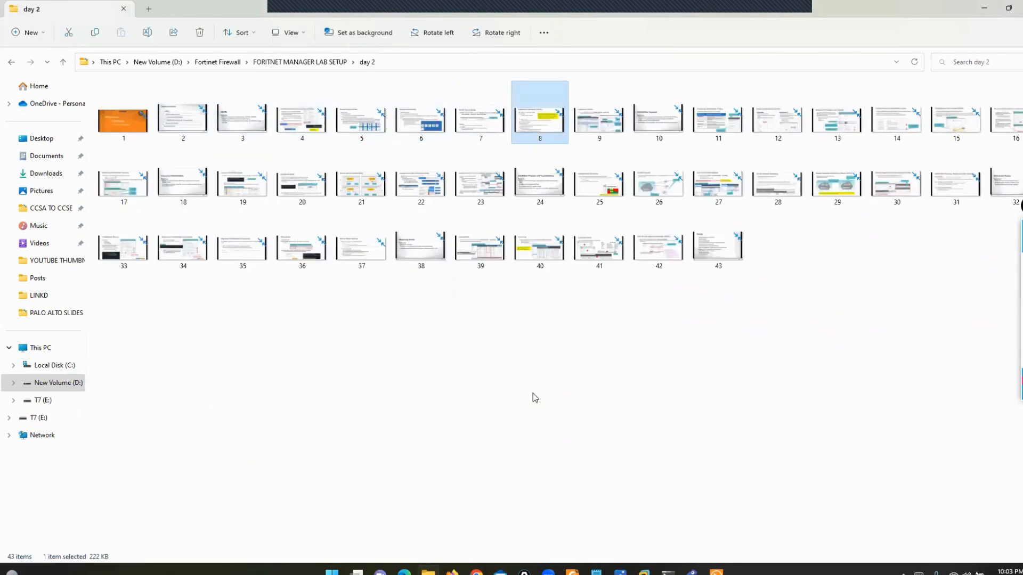
pyautogui.press('Down')
pyautogui.press('Return')
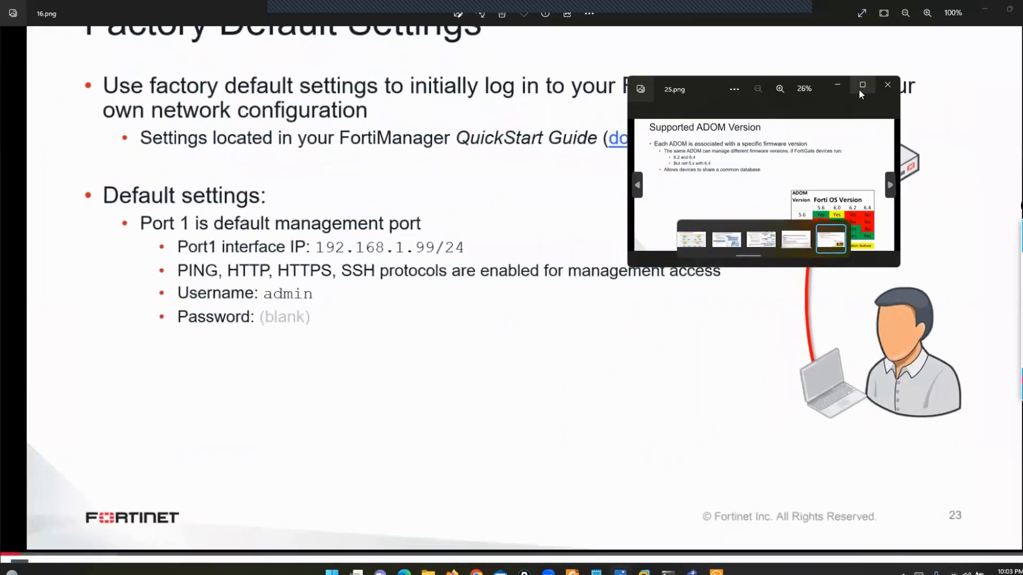
pyautogui.click(861, 86)
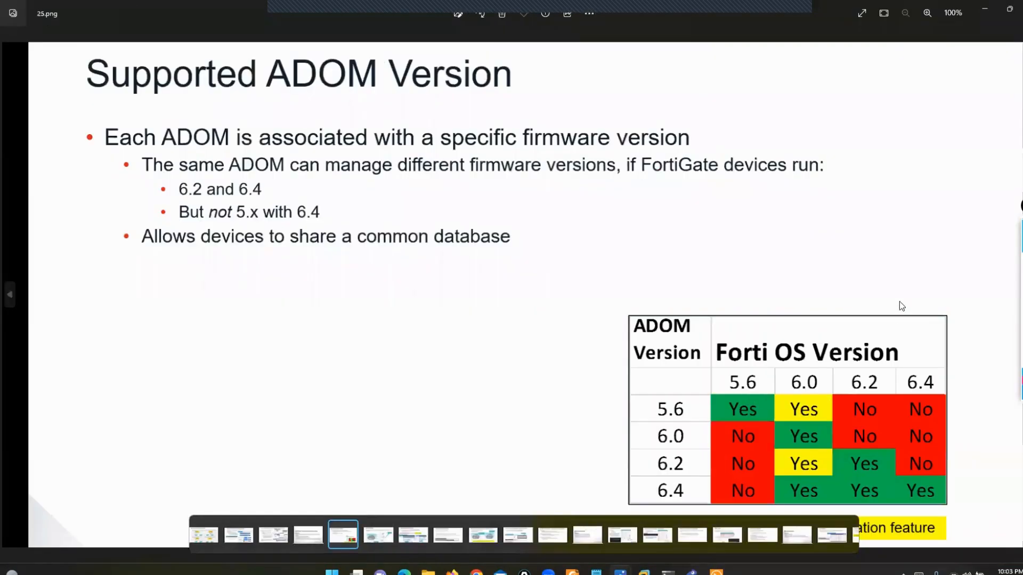
# - Ink-mark the ADOM Version and FortiOS Version columns, erase the ink, and close both slide images
pyautogui.click(1005, 264)
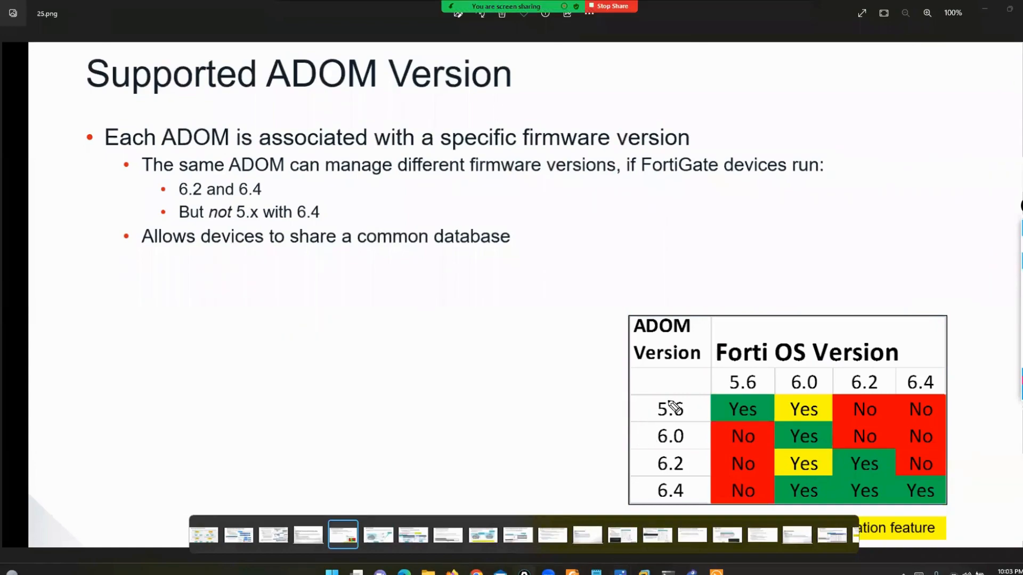
pyautogui.moveTo(689, 395)
pyautogui.mouseDown()
pyautogui.moveTo(634, 397)
pyautogui.moveTo(589, 457)
pyautogui.moveTo(682, 515)
pyautogui.moveTo(688, 397)
pyautogui.mouseUp()
pyautogui.moveTo(828, 324); pyautogui.dragTo(847, 313)
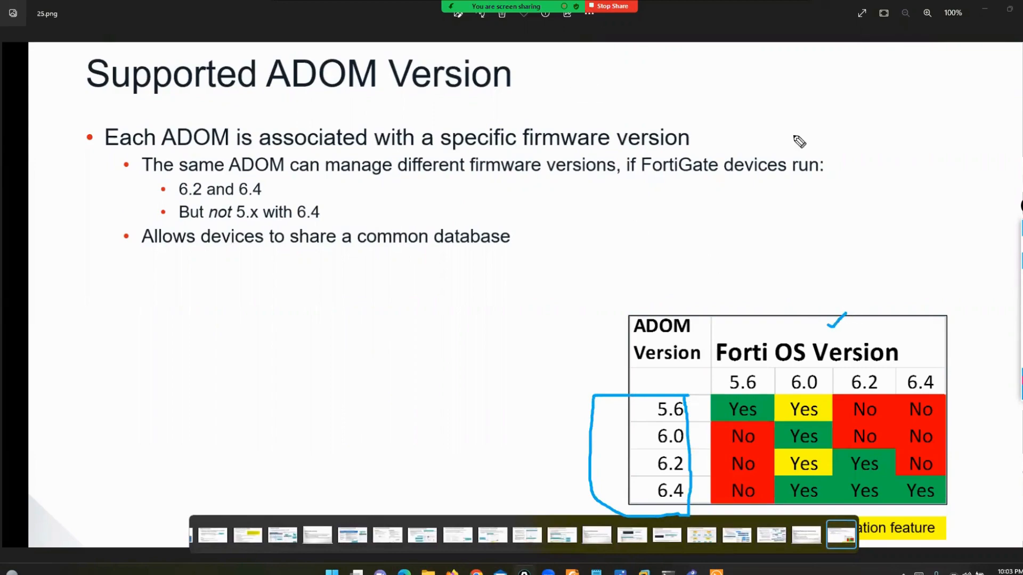
pyautogui.click(1022, 346)
pyautogui.click(1022, 244)
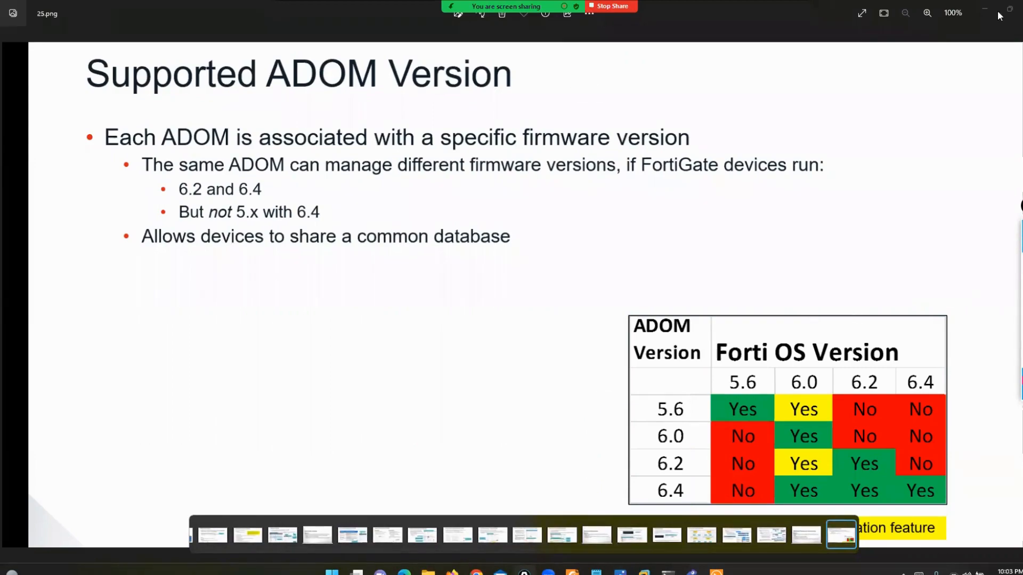
pyautogui.click(986, 9)
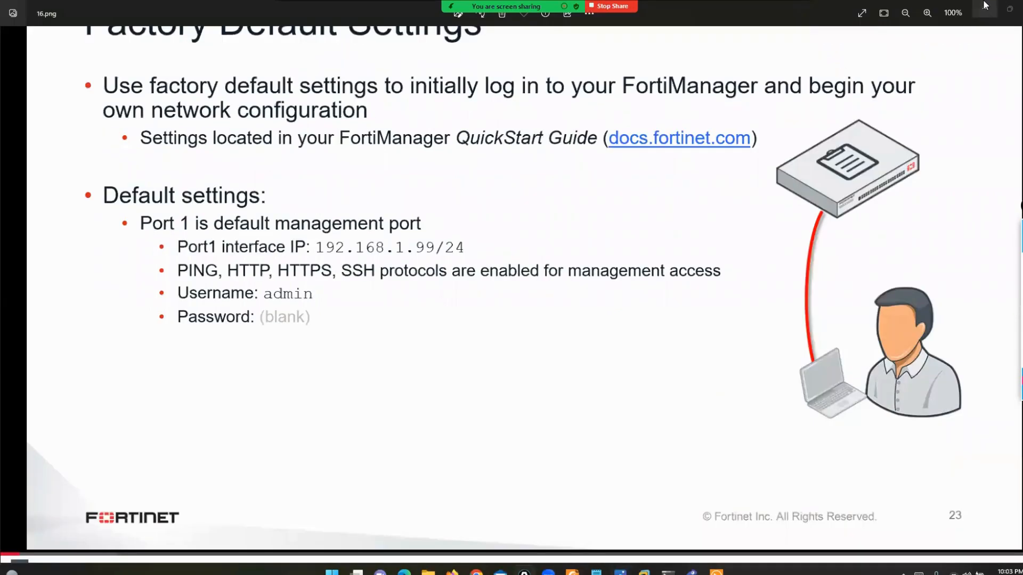
pyautogui.click(985, 9)
# - Log in to the FortiManager console as admin with the blank default password
pyautogui.click(986, 7)
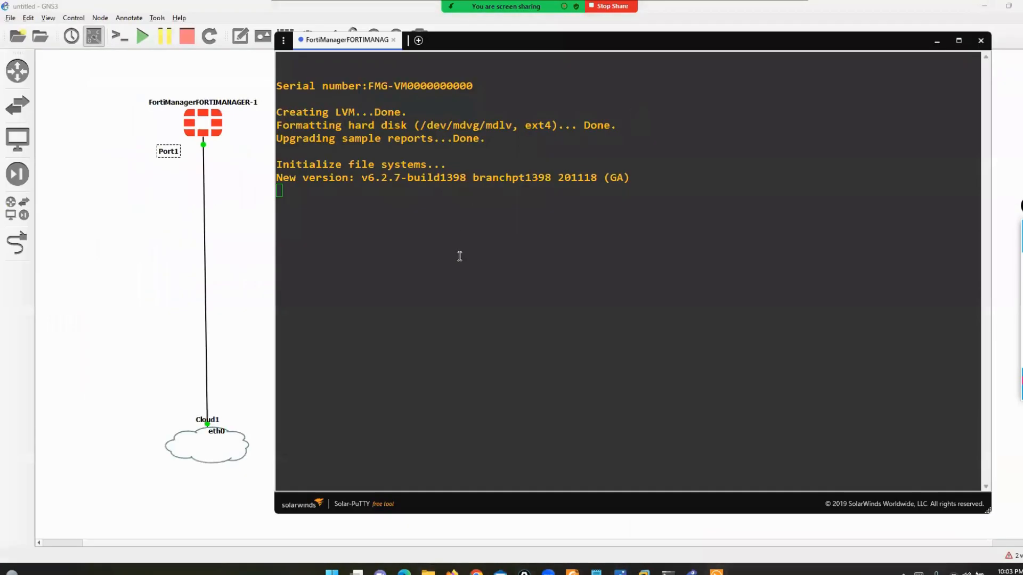
pyautogui.press('Return')
pyautogui.press('Return')
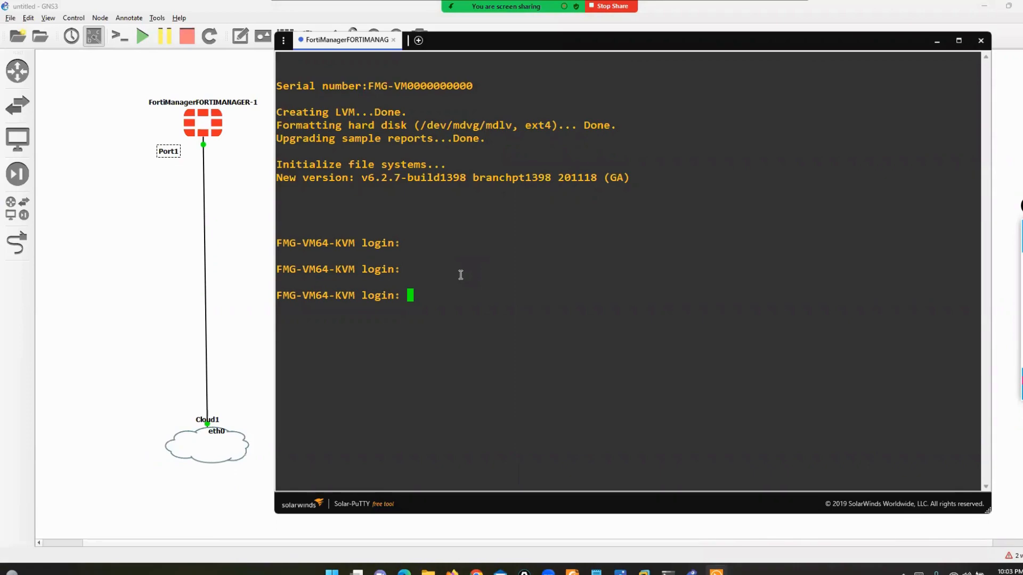
pyautogui.write('admin')
pyautogui.press('Return')
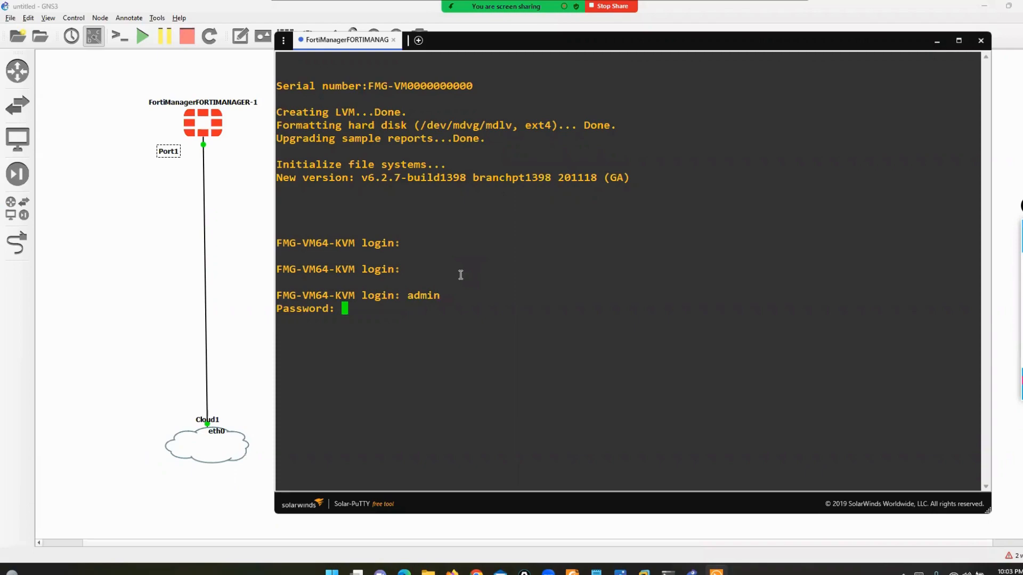
pyautogui.press('Return')
# - Set and confirm a new admin password, then list CLI commands with ?
pyautogui.write('***')
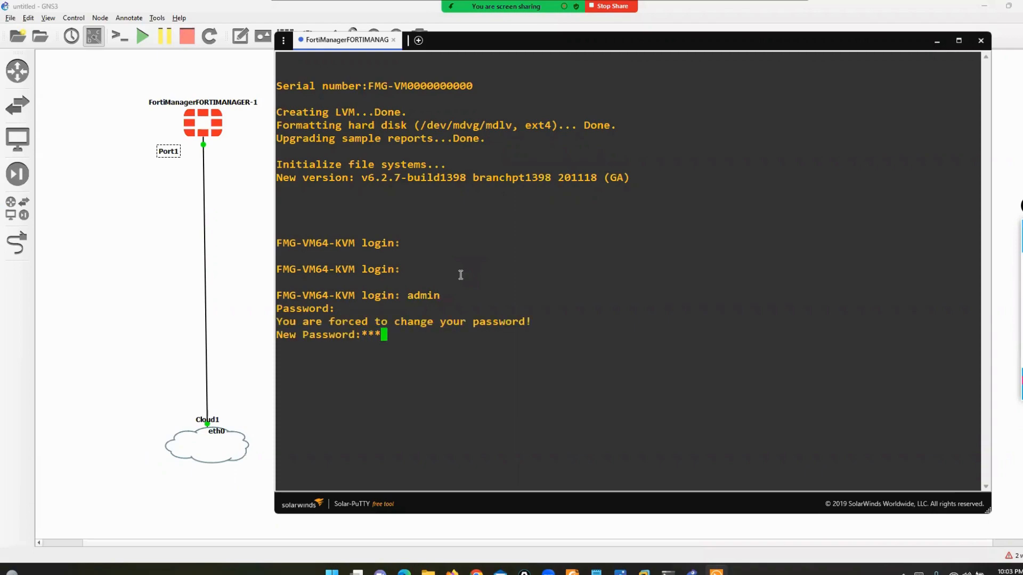
pyautogui.press('Return')
pyautogui.write('***')
pyautogui.press('Return')
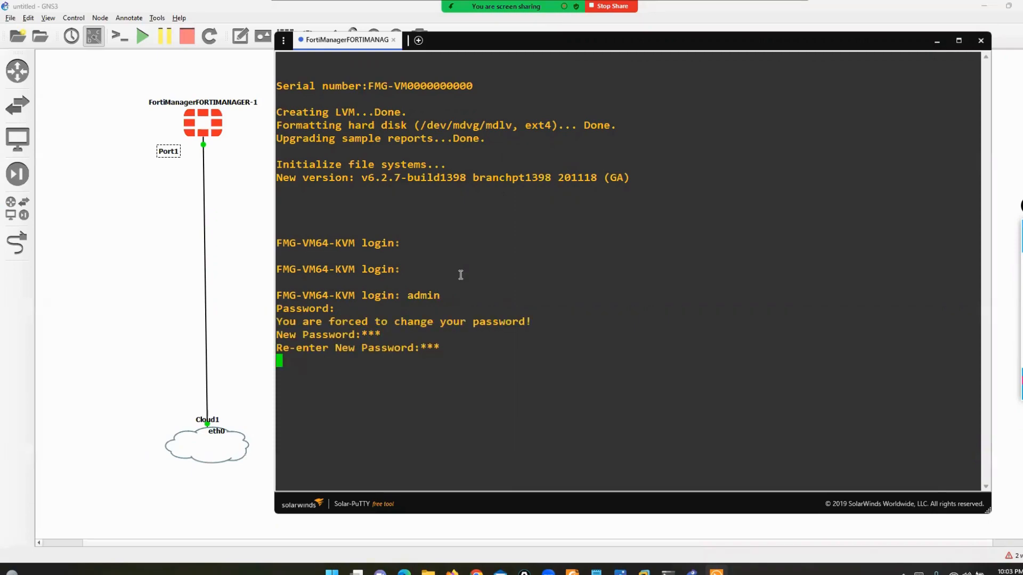
pyautogui.press('Return')
pyautogui.press('Return')
pyautogui.press('Return')
pyautogui.press('Return')
pyautogui.press('Return')
pyautogui.press('Return')
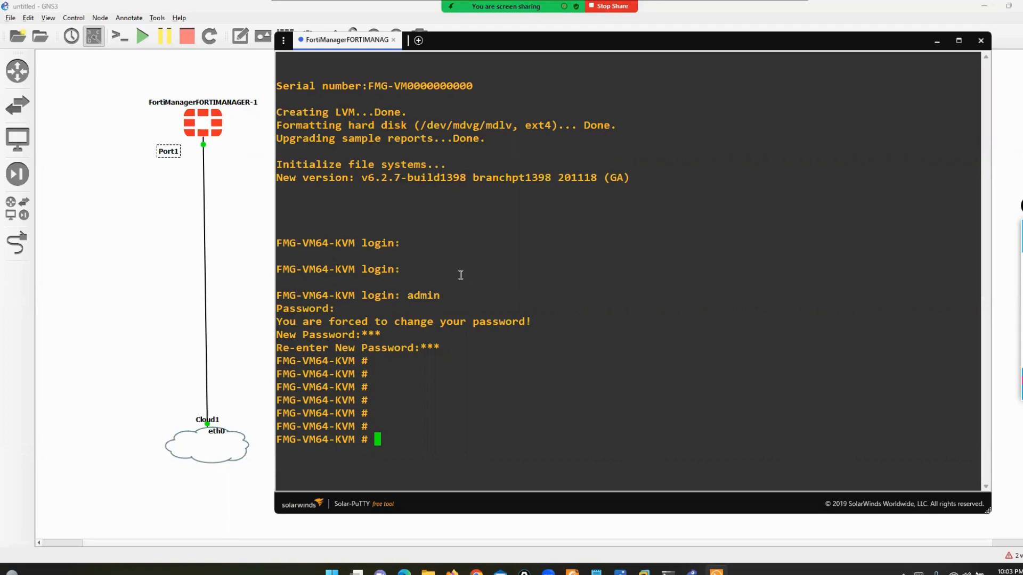
pyautogui.write('?')
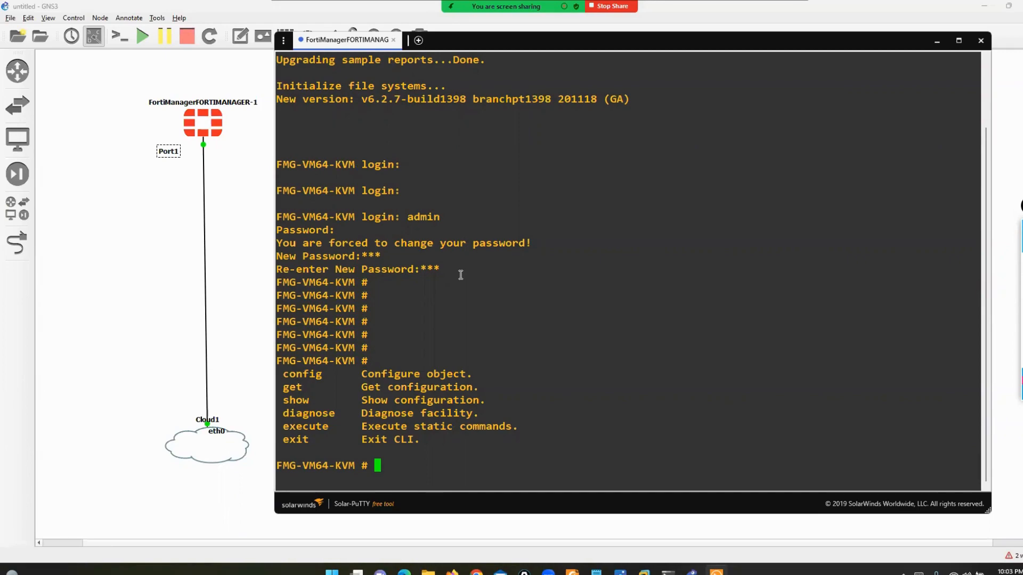
# - Run 'show system interface' and highlight port1's IP 192.168.1.99 and its https ssh access
pyautogui.write('show system interface')
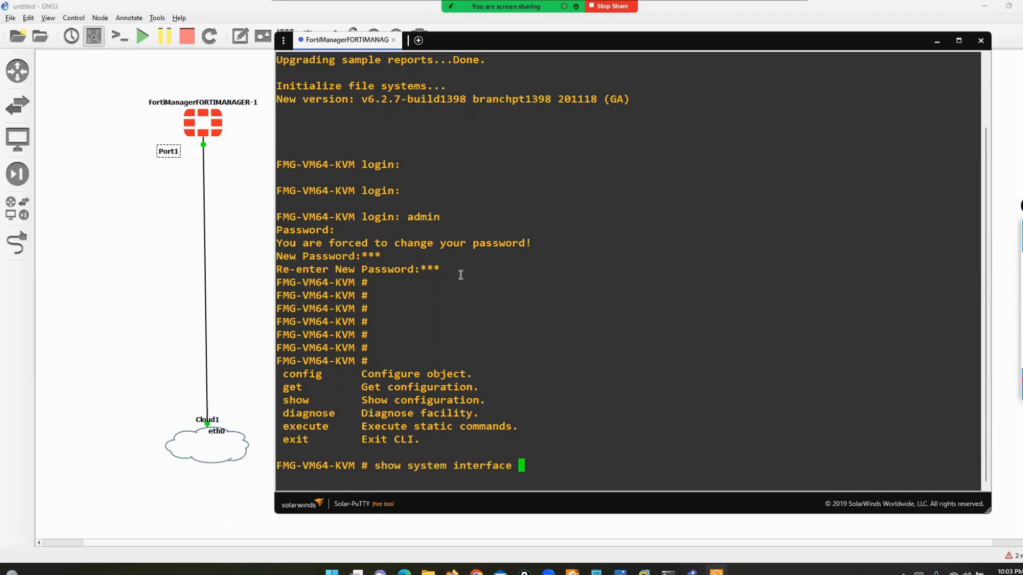
pyautogui.press('Return')
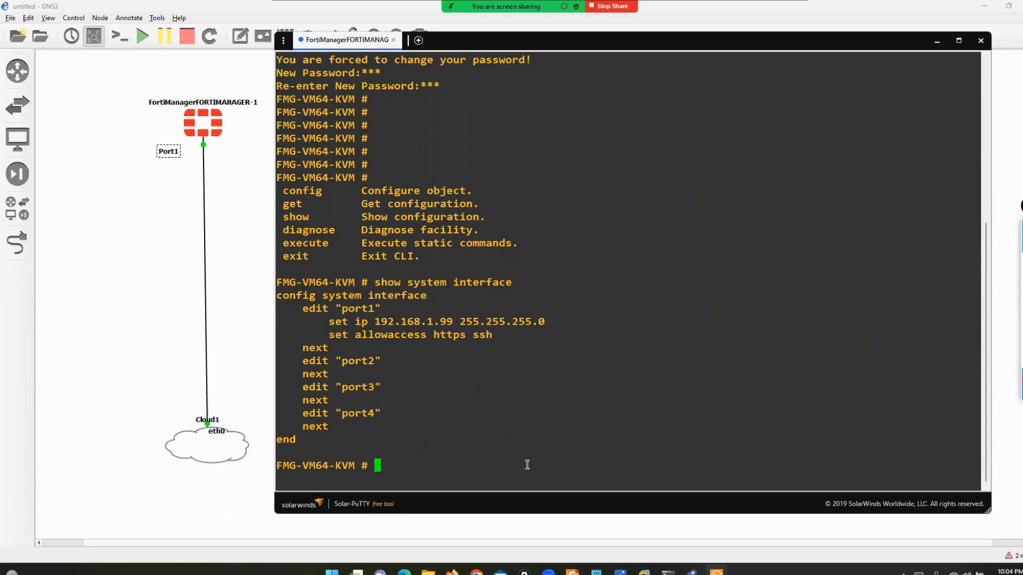
pyautogui.moveTo(339, 310); pyautogui.dragTo(457, 322)
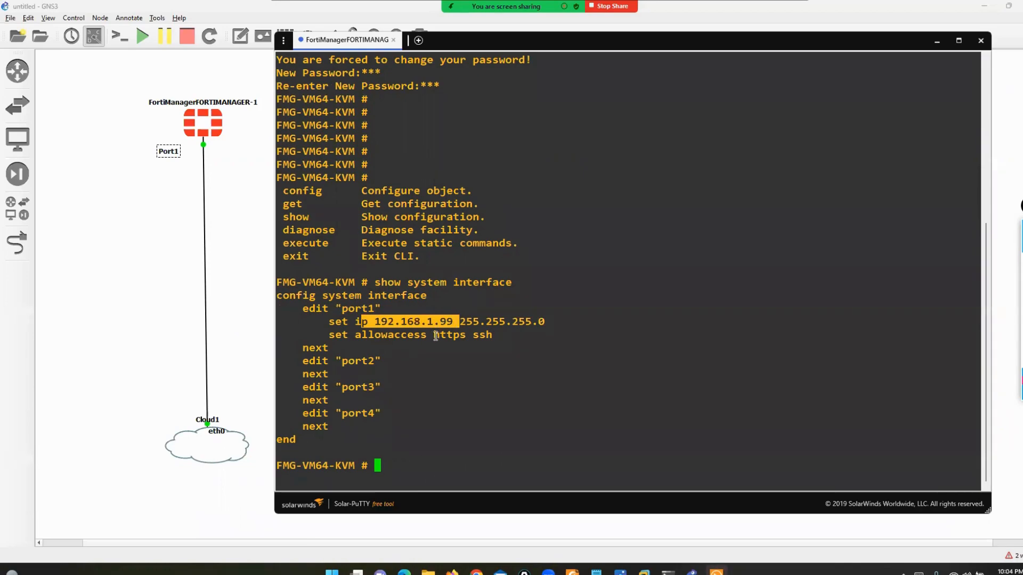
pyautogui.moveTo(433, 335); pyautogui.dragTo(501, 336)
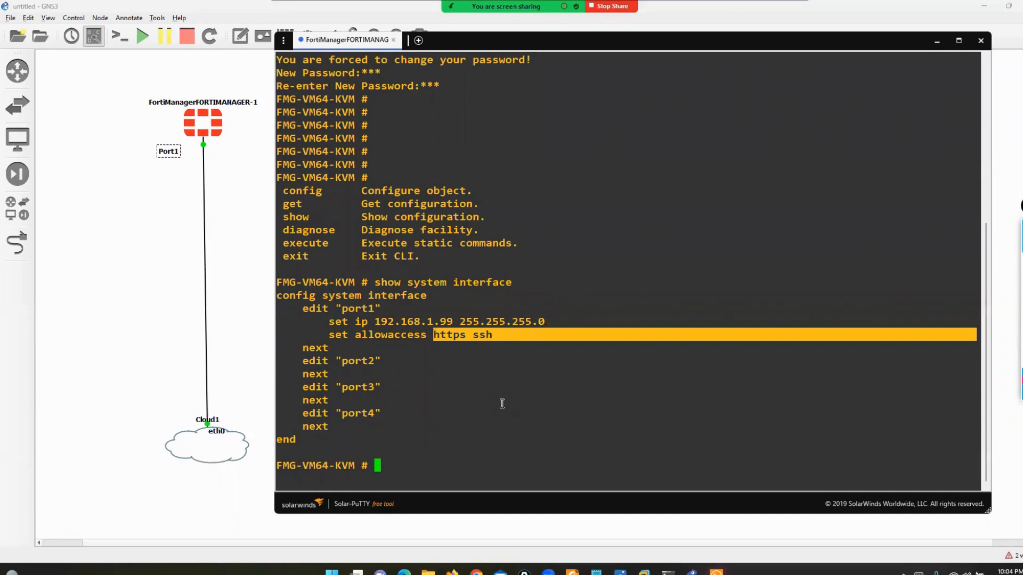
pyautogui.click(502, 403)
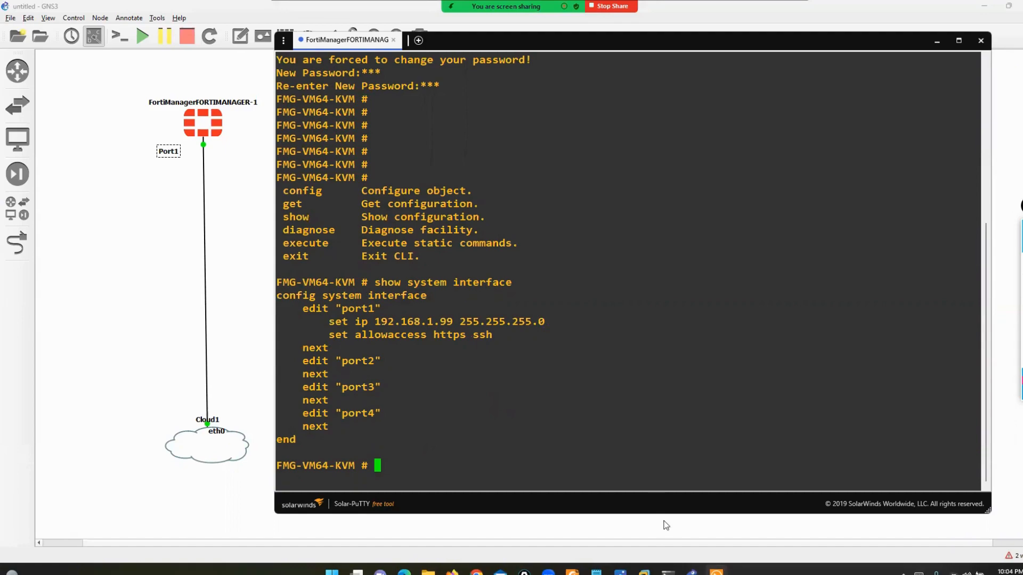
# - Check the VMnet8 host network address in the ipconfig output, then hide that window
pyautogui.moveTo(668, 570)
pyautogui.click(694, 527)
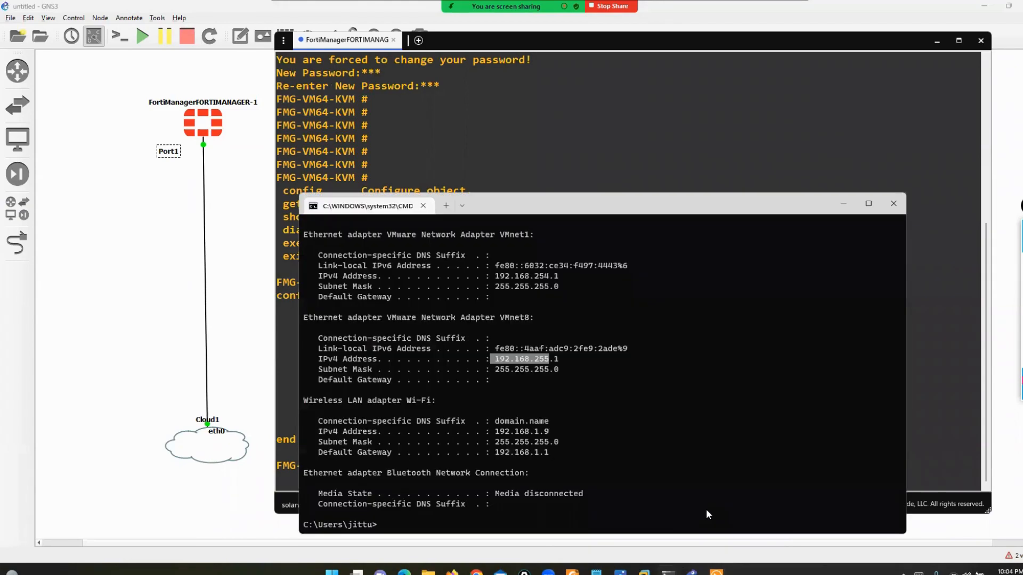
pyautogui.click(495, 360)
pyautogui.moveTo(495, 361); pyautogui.dragTo(553, 360)
pyautogui.click(841, 203)
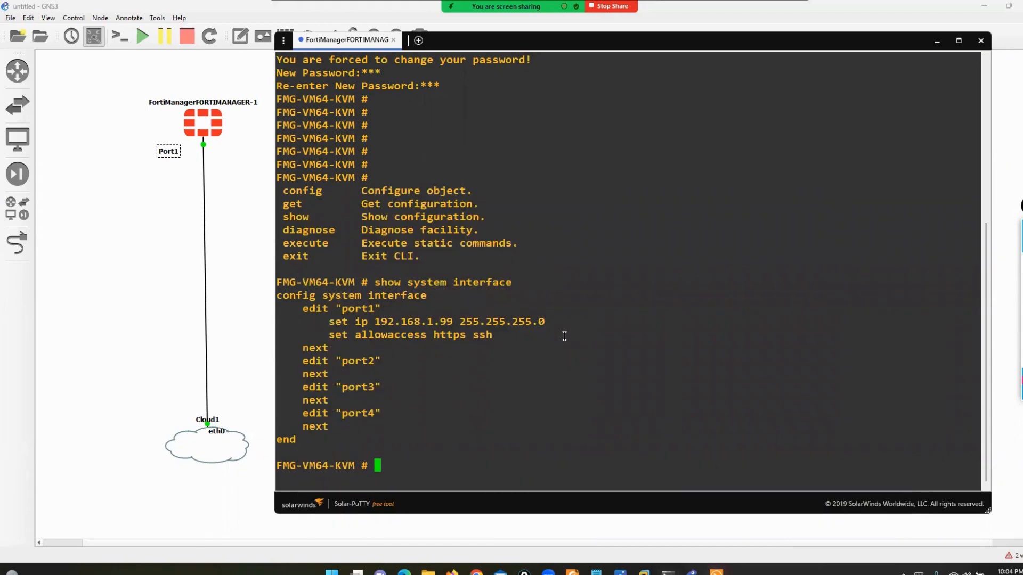
# - Edit port1 under 'config system interface' and set its IP to 192.168.255.196/24
pyautogui.write('config system interface')
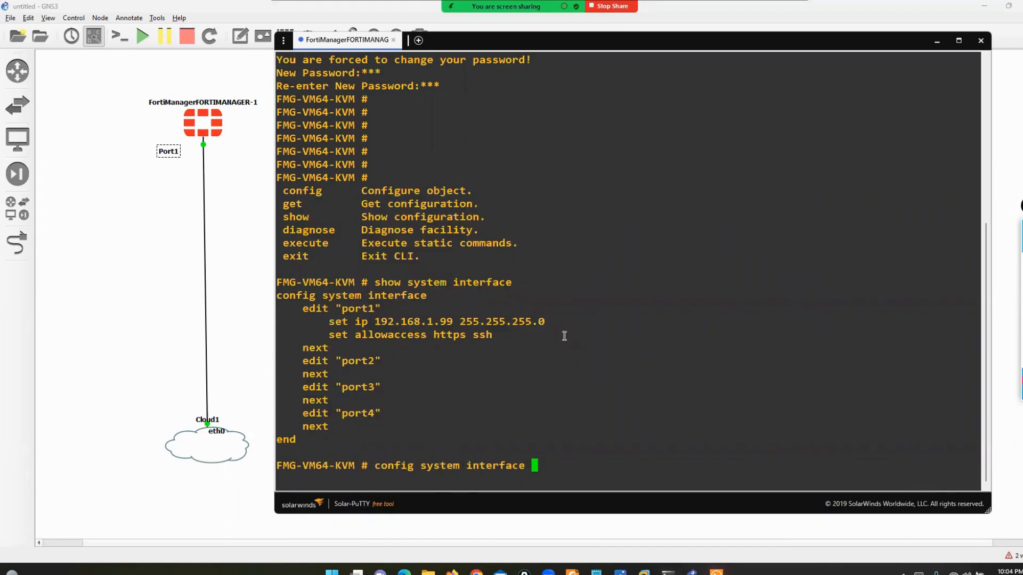
pyautogui.press('Return')
pyautogui.write('edit port1')
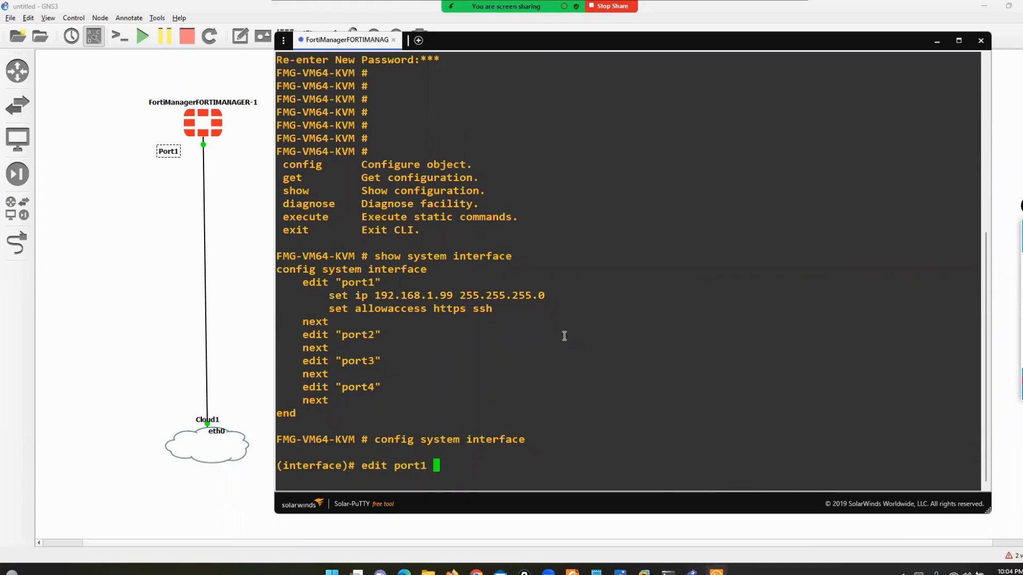
pyautogui.press('Return')
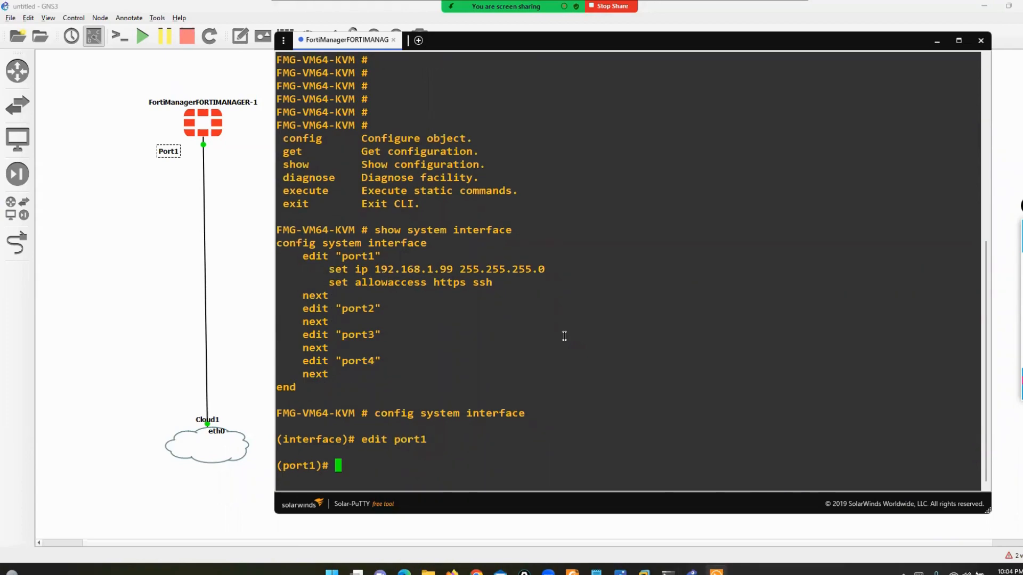
pyautogui.write('set ip 192.168.255.')
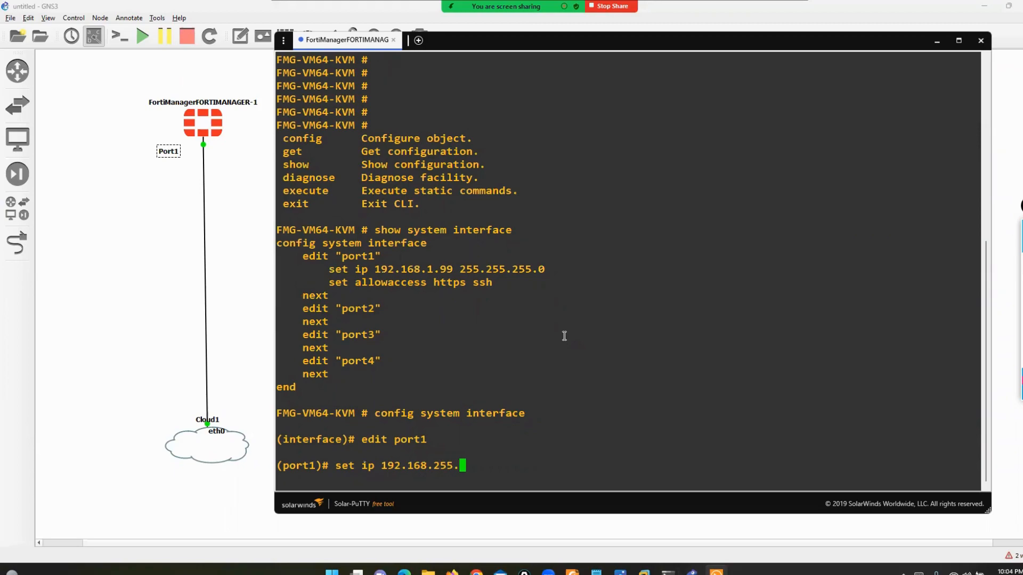
pyautogui.write('196/24')
pyautogui.press('Return')
# - Set port1's allowaccess to http https ping ssh and commit with 'end'
pyautogui.write('set ')
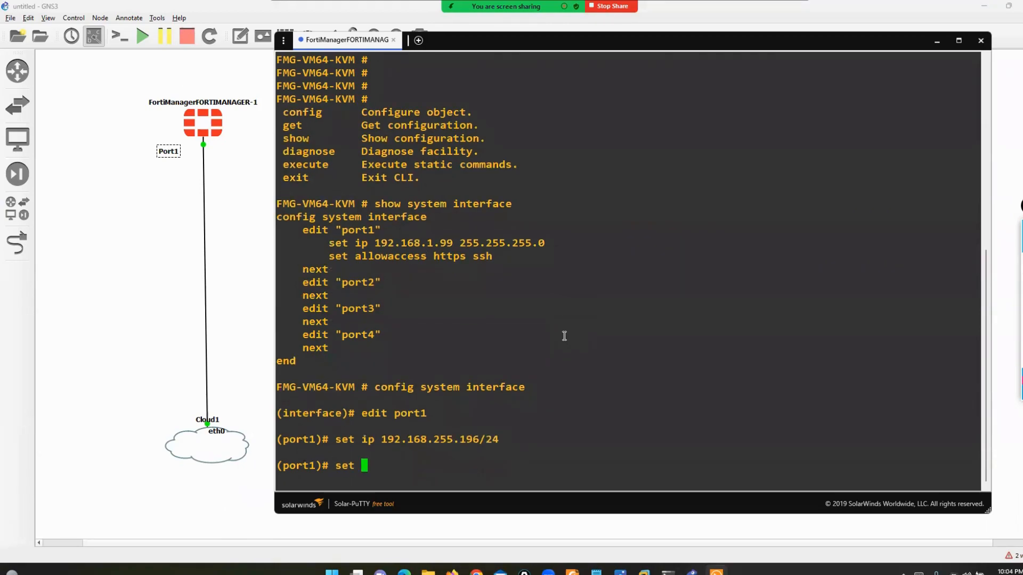
pyautogui.write('allowaccess http ')
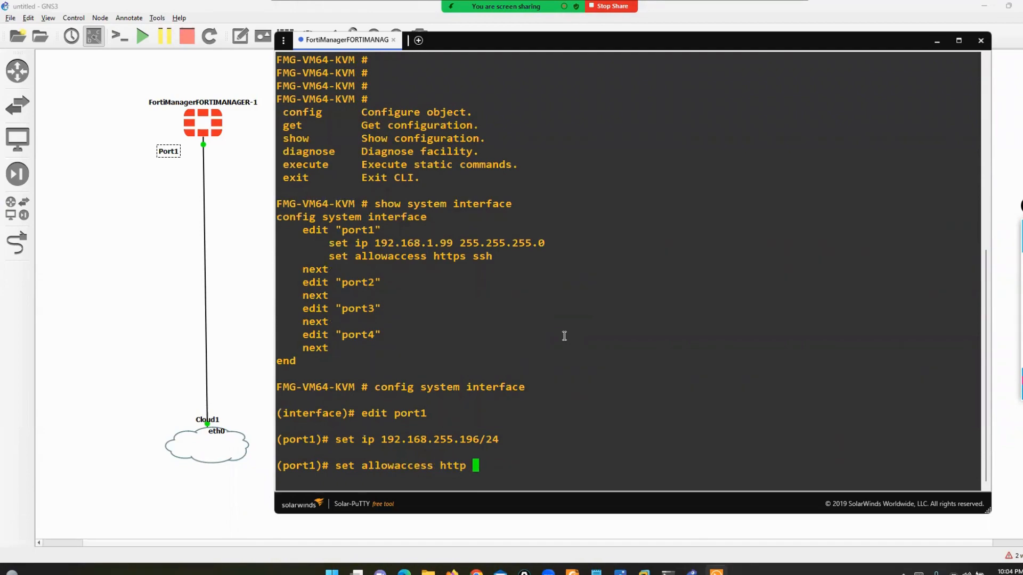
pyautogui.write('https ping snmp')
pyautogui.press('BackSpace')
pyautogui.press('BackSpace')
pyautogui.press('BackSpace')
pyautogui.press('BackSpace')
pyautogui.write('ssh')
pyautogui.press('Return')
pyautogui.write('end')
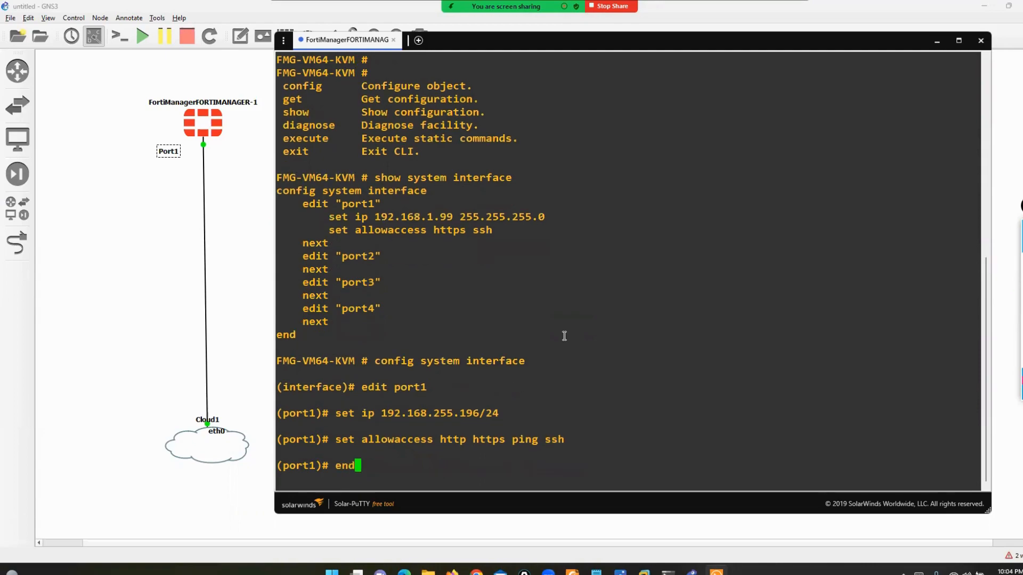
pyautogui.press('Return')
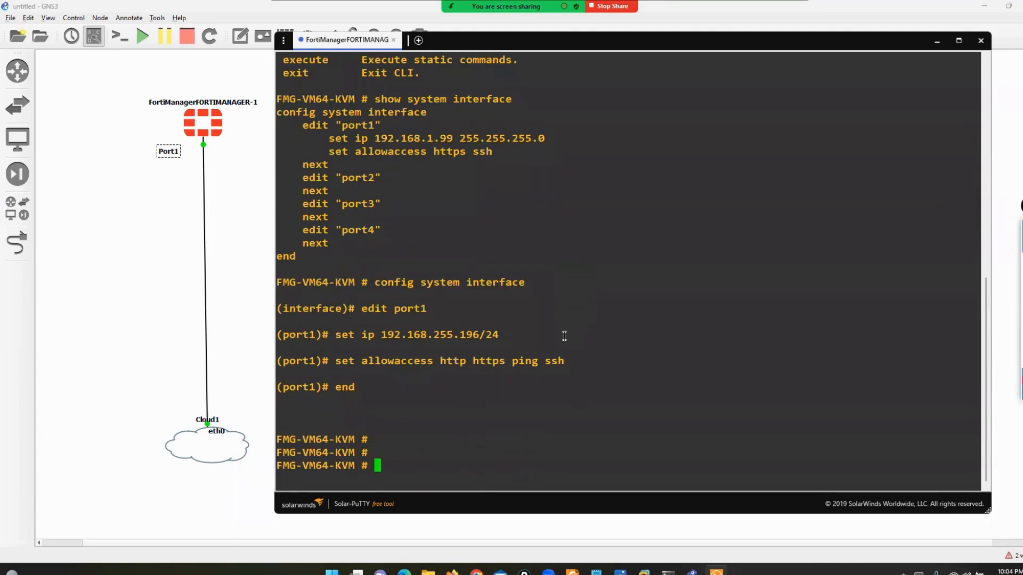
pyautogui.click(669, 572)
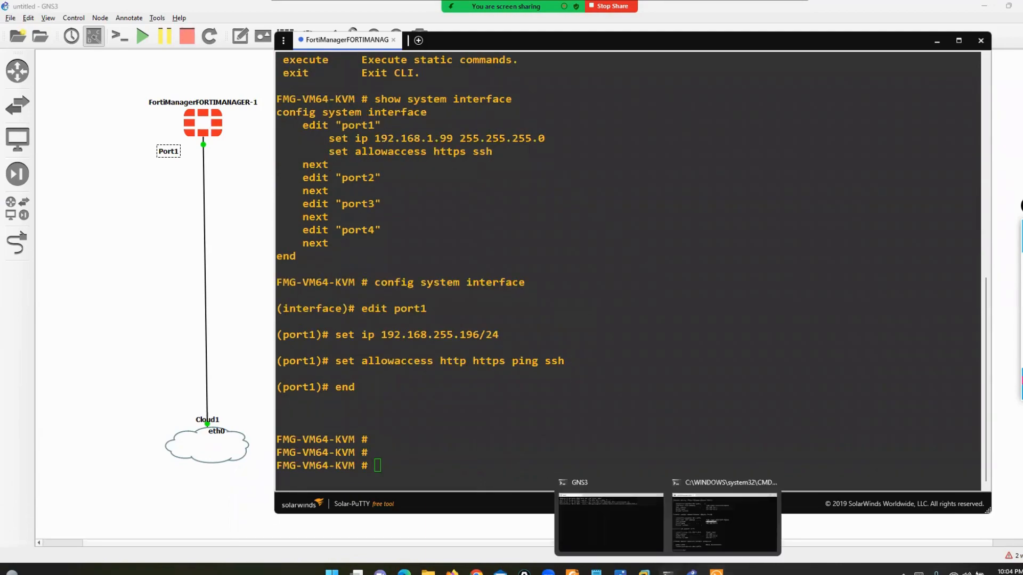
# - In Command Prompt, start typing a ping to the 192.168.255 network
pyautogui.click(720, 531)
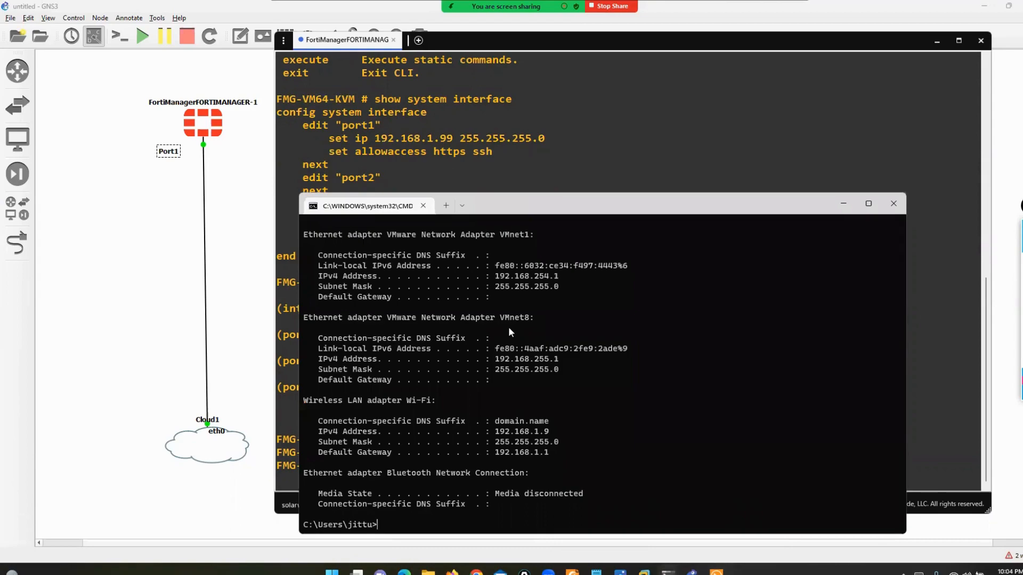
pyautogui.press('Return')
pyautogui.press('Return')
pyautogui.press('Return')
pyautogui.press('Return')
pyautogui.press('Return')
pyautogui.press('Return')
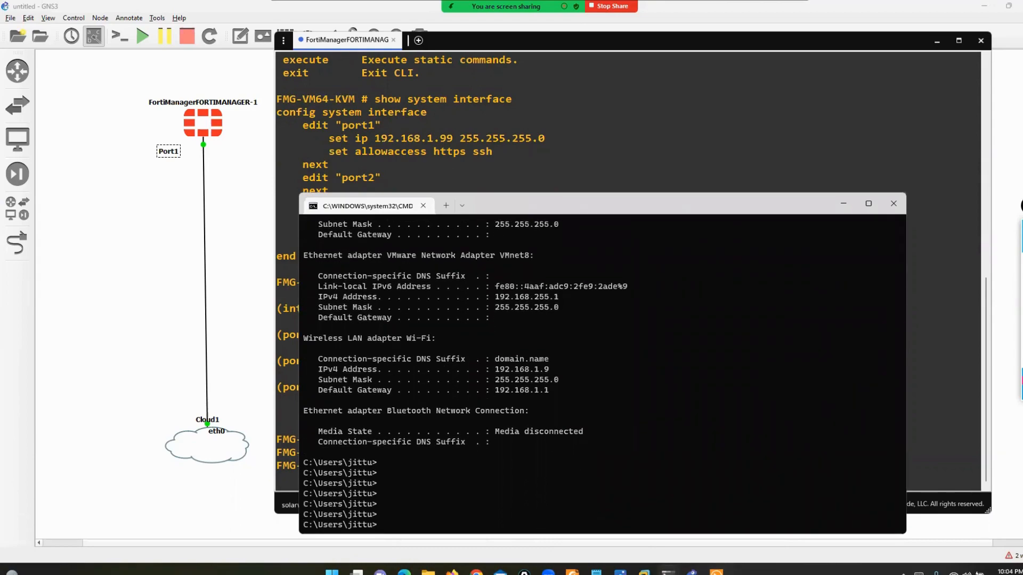
pyautogui.moveTo(572, 571)
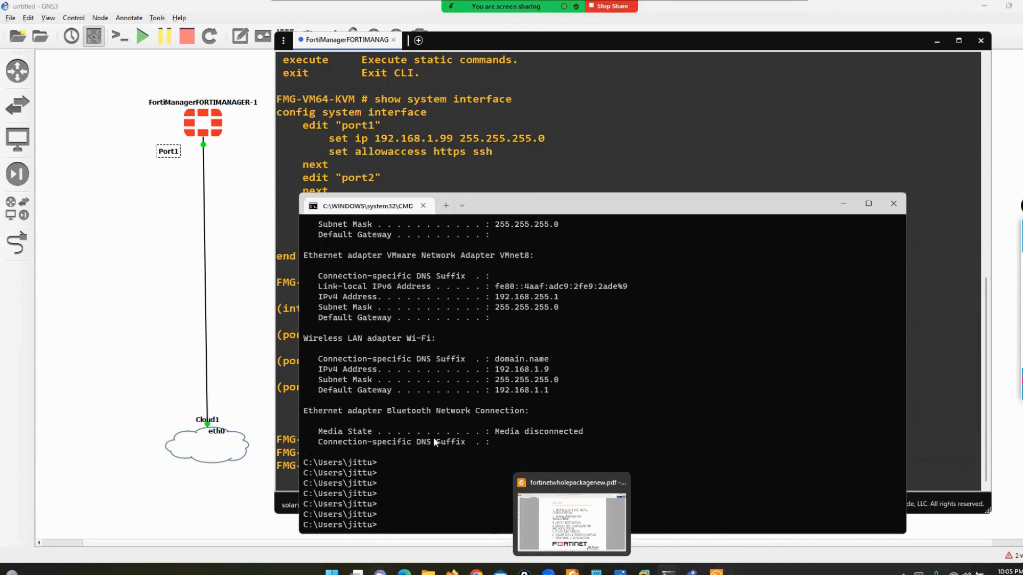
pyautogui.write('pi')
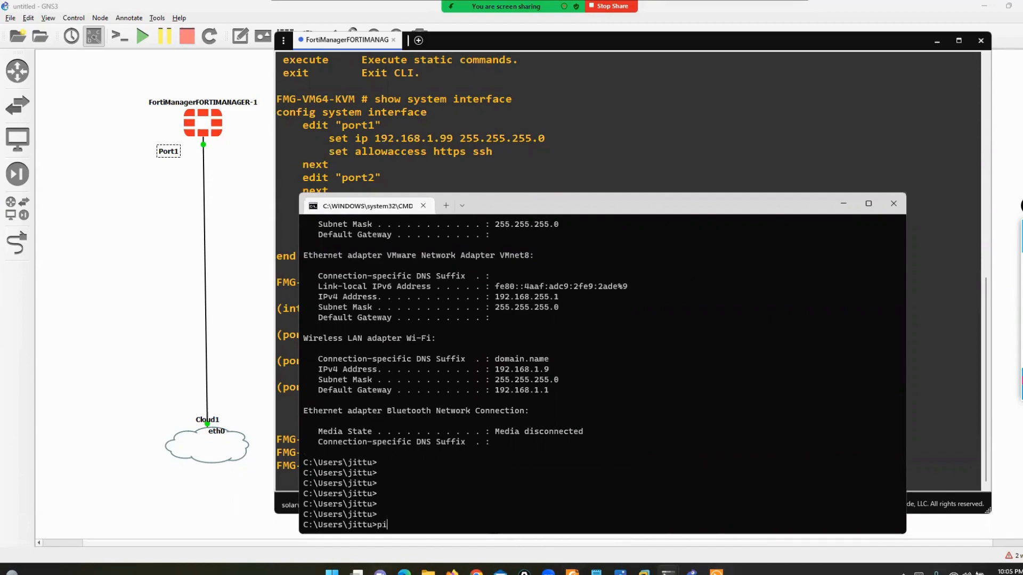
pyautogui.write('ng 192.168.255.19')
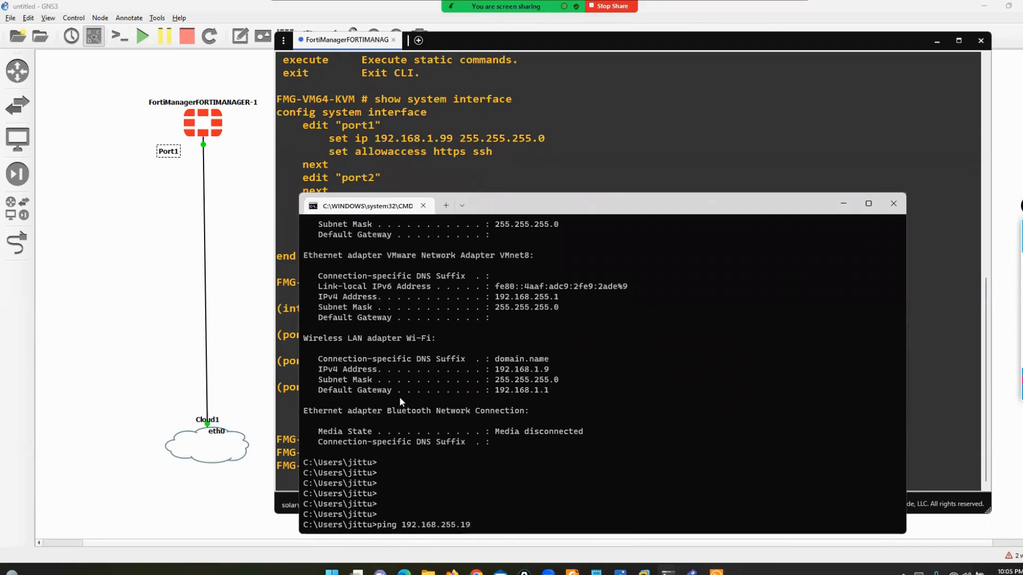
# - Re-edit port1 in the FortiManager console and change its IP to 192.168.255.195/24
pyautogui.click(436, 150)
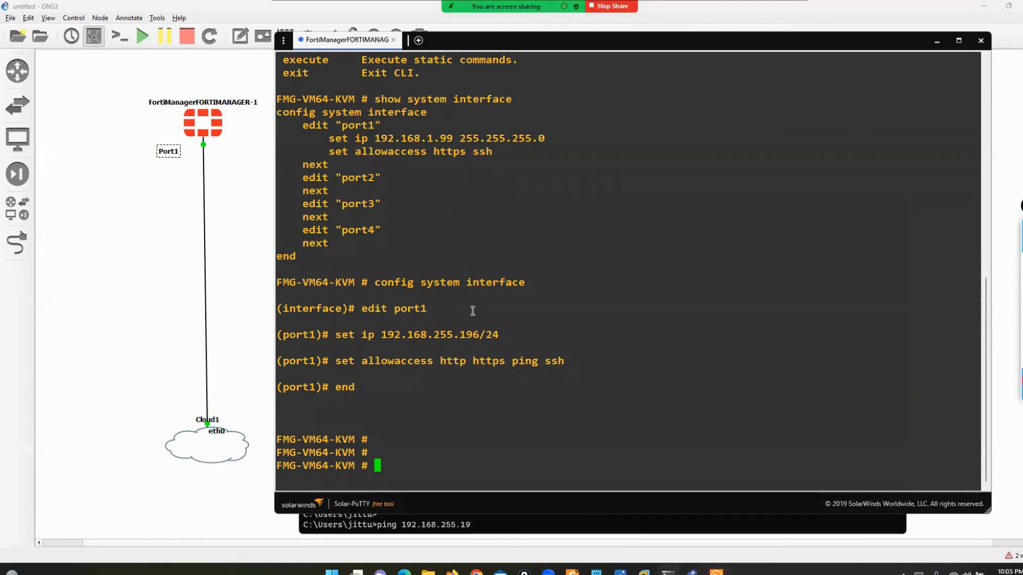
pyautogui.press('Up')
pyautogui.press('Up')
pyautogui.press('Up')
pyautogui.press('Up')
pyautogui.press('Up')
pyautogui.press('Return')
pyautogui.press('Up')
pyautogui.press('Up')
pyautogui.press('Up')
pyautogui.press('Up')
pyautogui.press('Up')
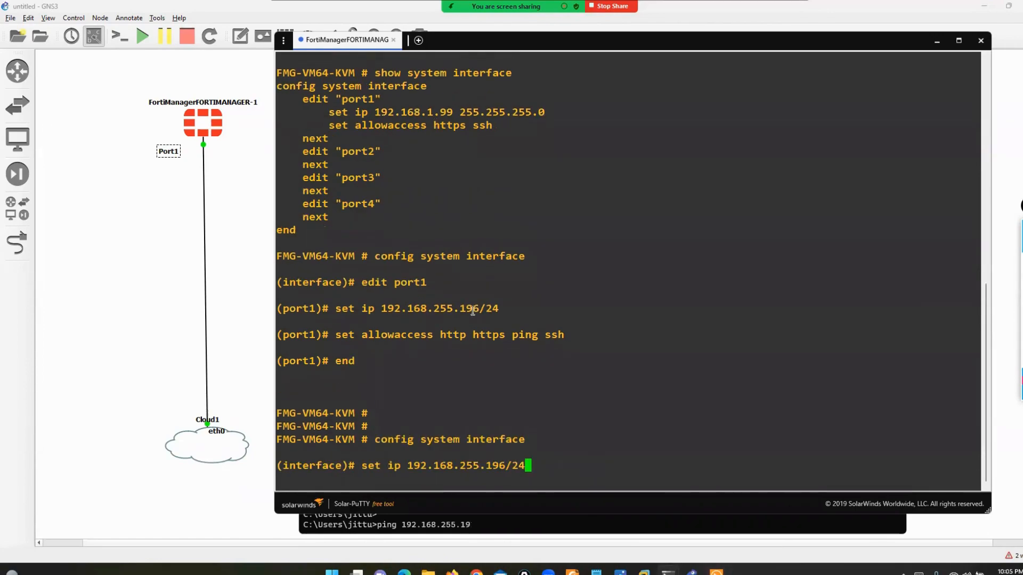
pyautogui.press('Return')
pyautogui.press('Up')
pyautogui.press('Up')
pyautogui.press('Up')
pyautogui.press('Up')
pyautogui.press('Up')
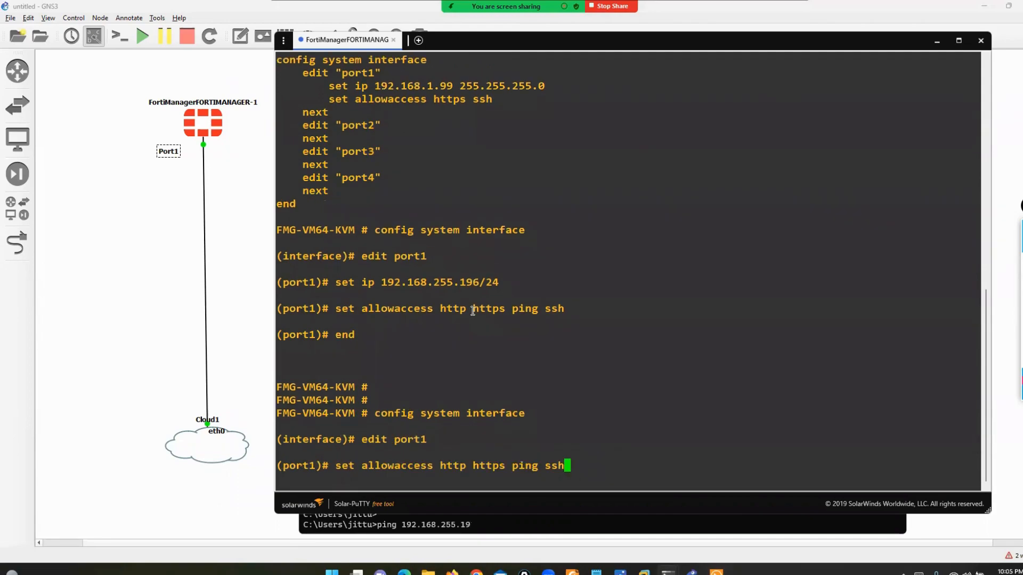
pyautogui.press('Left')
pyautogui.press('Left')
pyautogui.press('Left')
pyautogui.press('BackSpace')
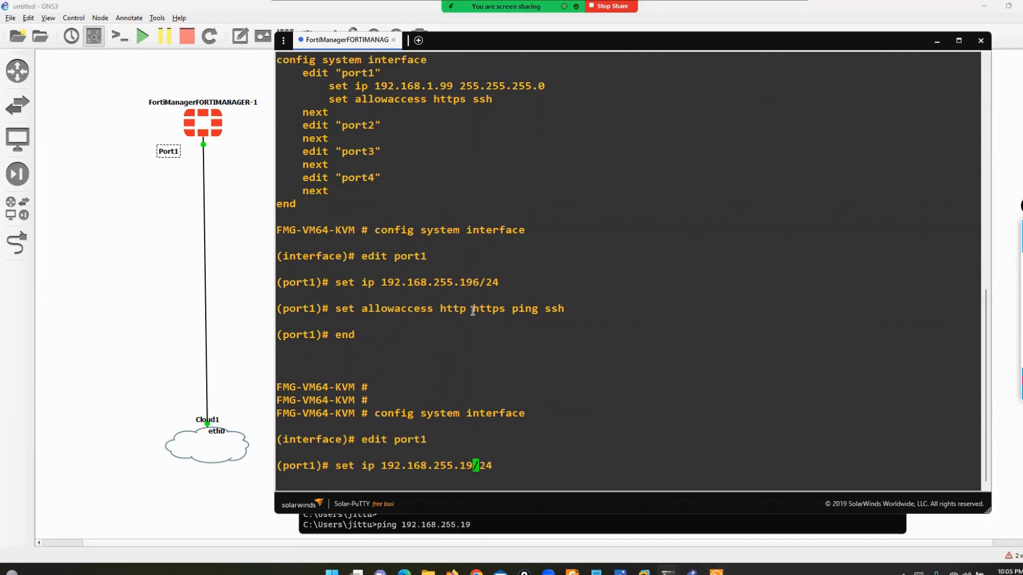
pyautogui.write('5')
pyautogui.press('Return')
# - Reapply the http https ping ssh access list to port1 and save with 'end'
pyautogui.write('end')
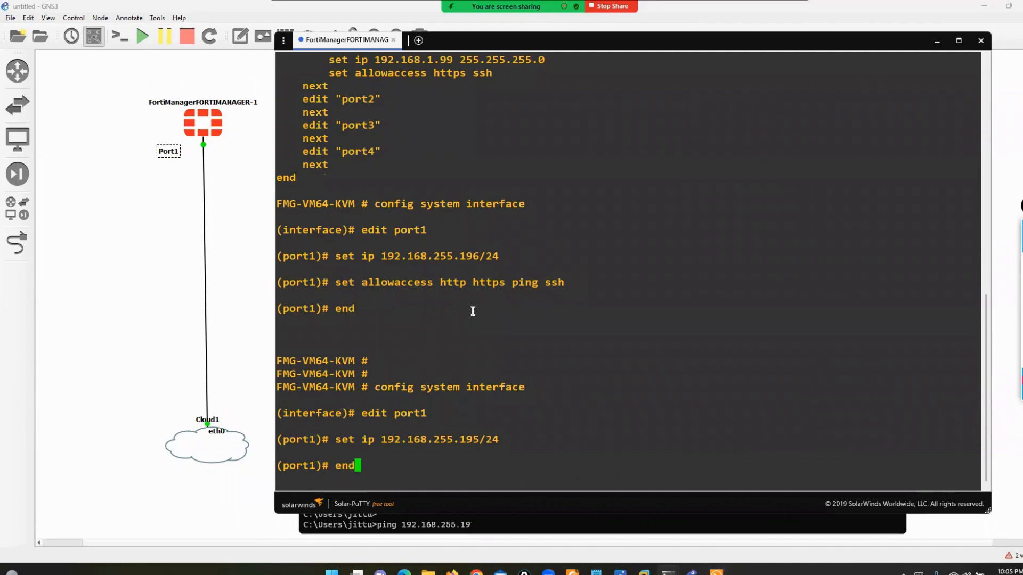
pyautogui.press('Up')
pyautogui.press('Up')
pyautogui.press('Up')
pyautogui.press('Up')
pyautogui.press('Up')
pyautogui.press('Return')
pyautogui.write('end')
pyautogui.press('Return')
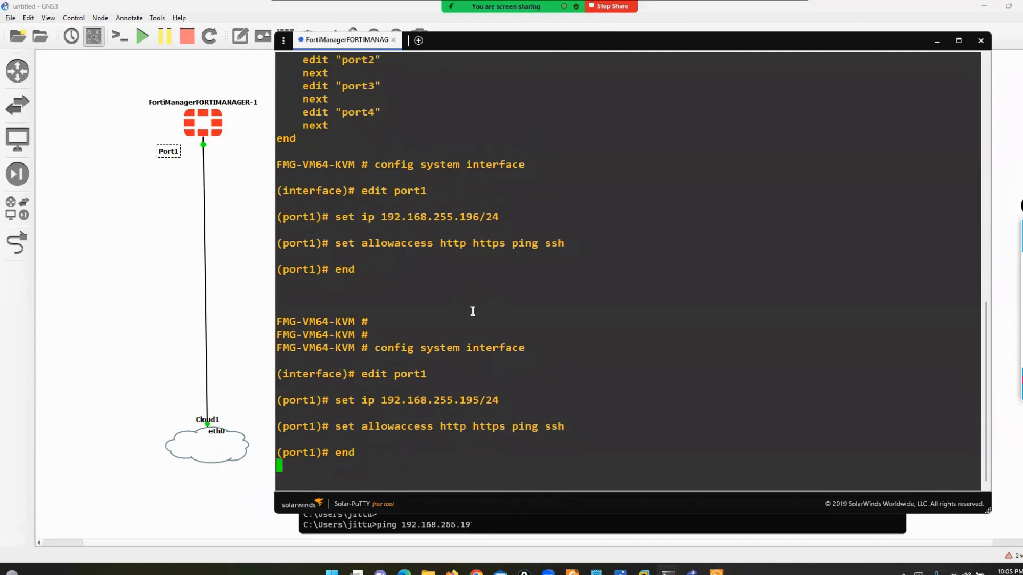
# - Ping 192.168.255.195 from Command Prompt and confirm all four replies return
pyautogui.click(531, 517)
pyautogui.write('5')
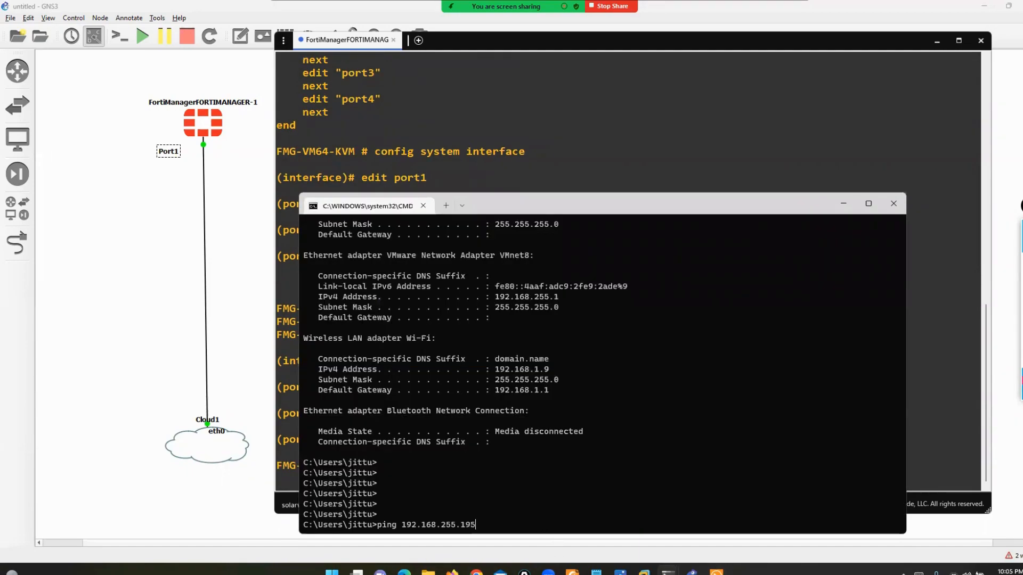
pyautogui.press('Return')
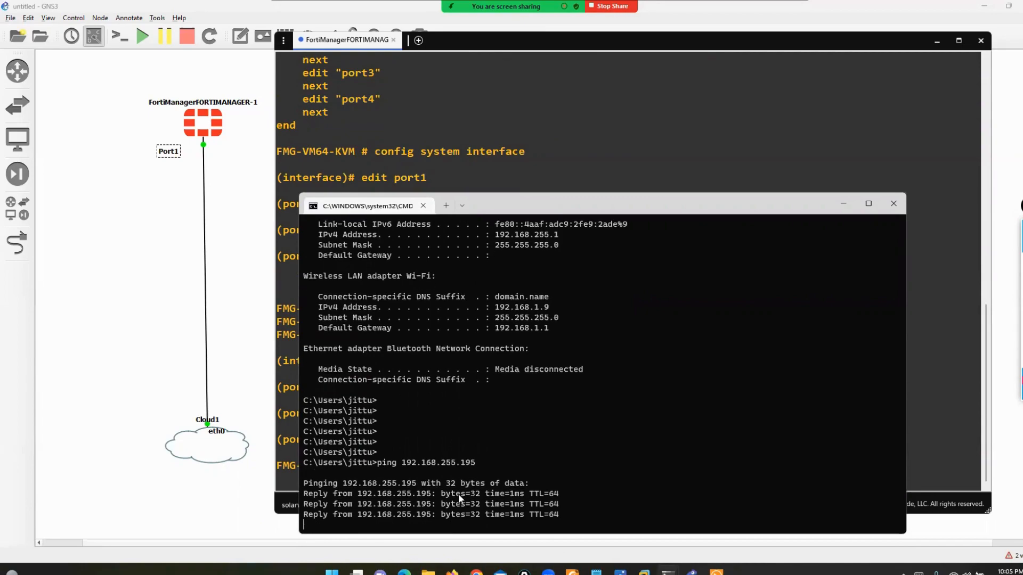
pyautogui.click(452, 573)
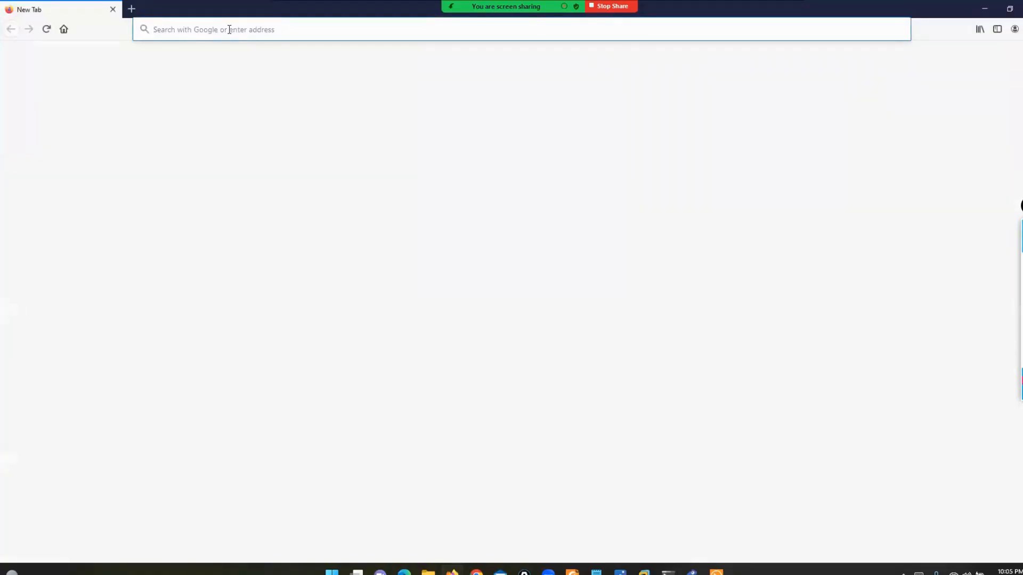
# - Browse to 192.168.255.195, accept the self-signed certificate, and dismiss Firefox's update notice
pyautogui.write('192.168.2')
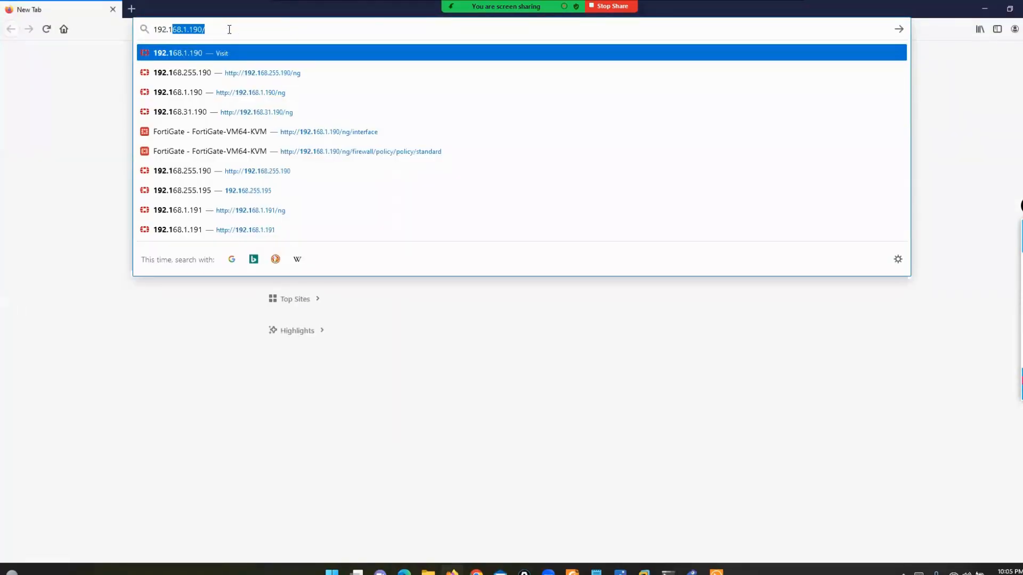
pyautogui.write('55.1')
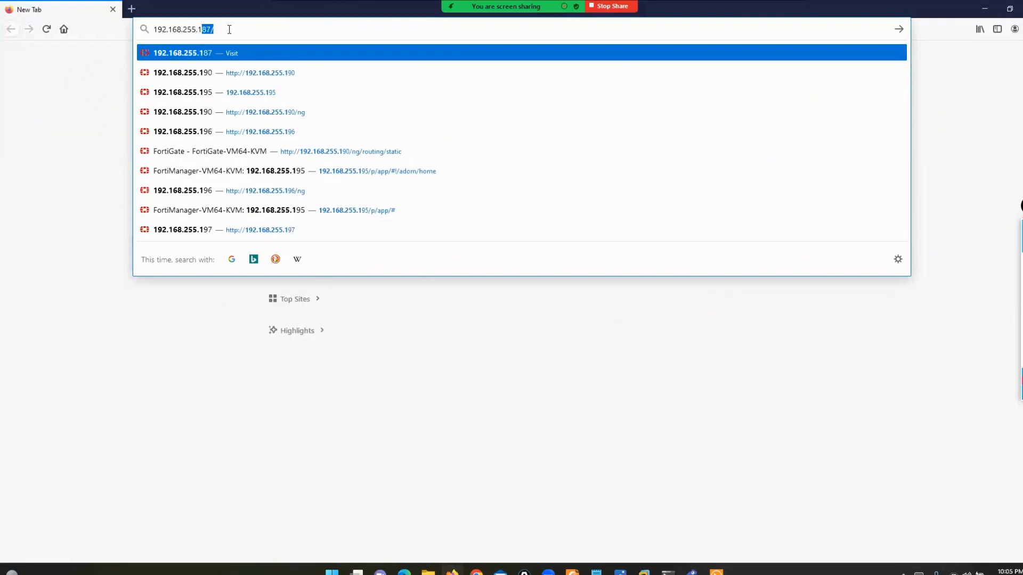
pyautogui.write('95')
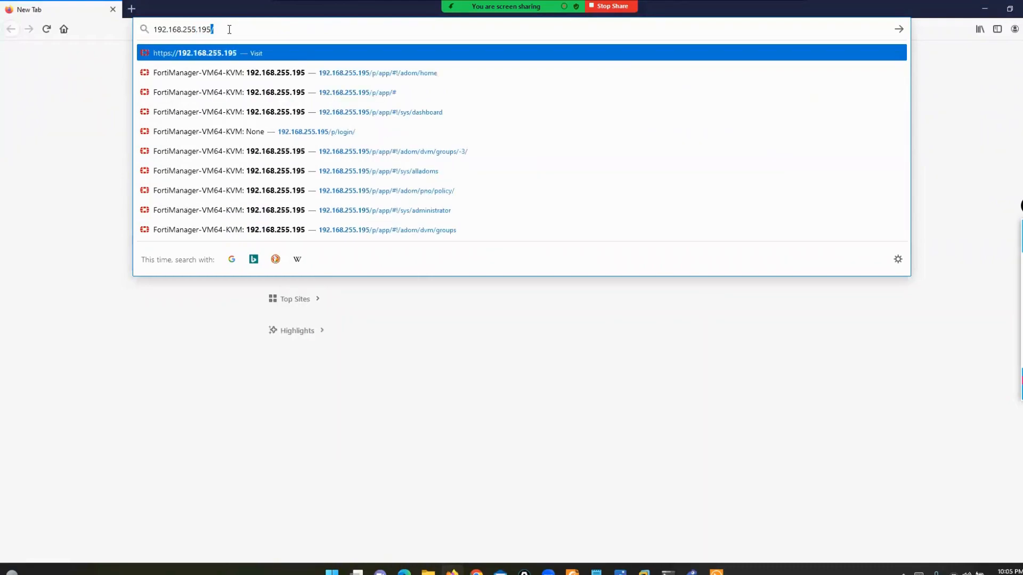
pyautogui.press('Return')
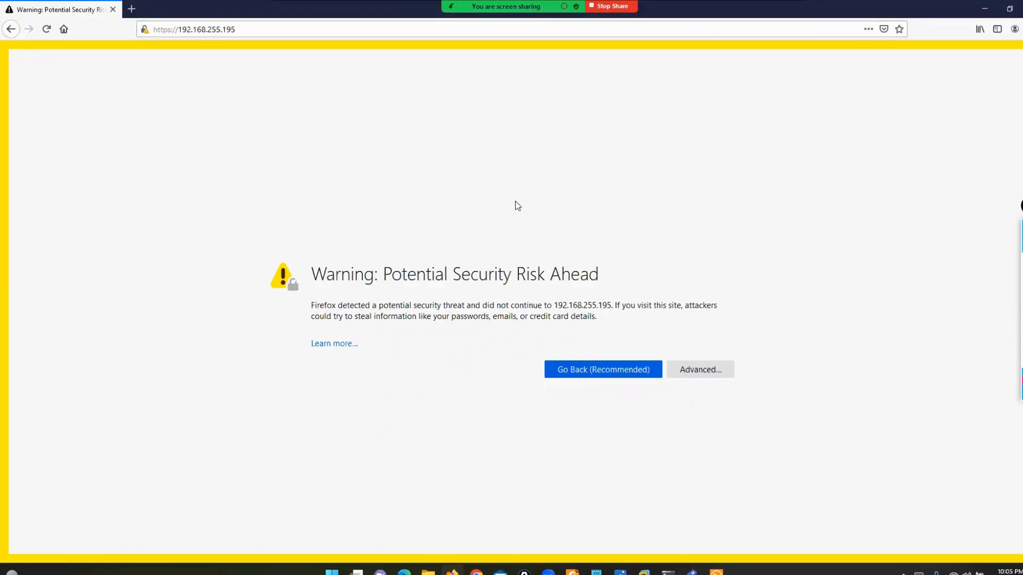
pyautogui.click(679, 367)
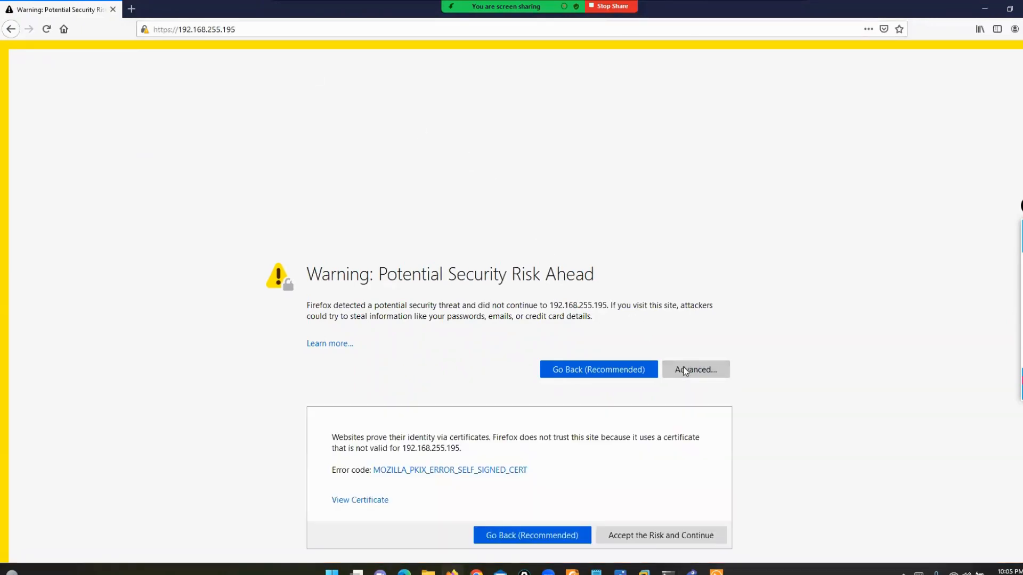
pyautogui.click(643, 539)
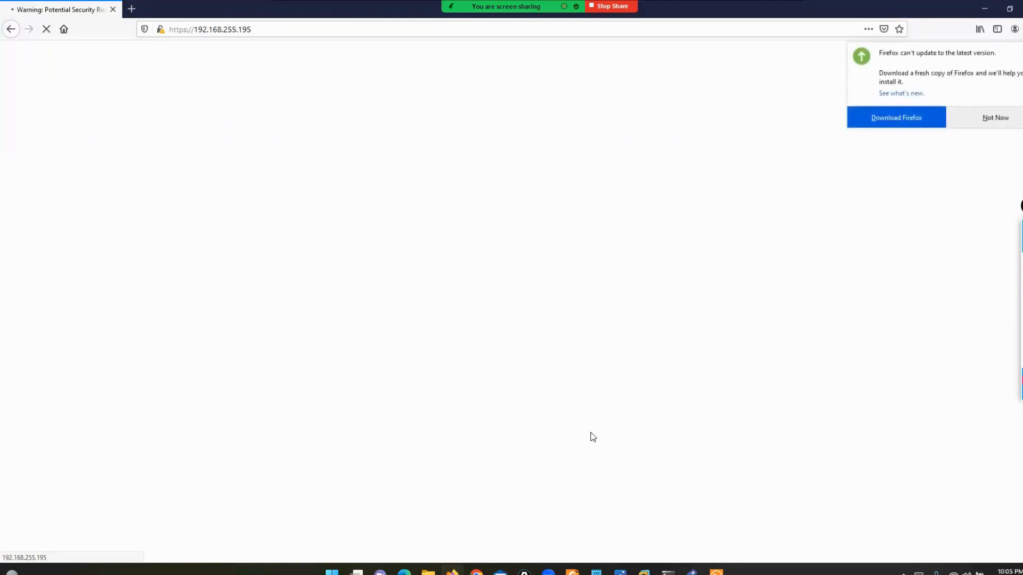
pyautogui.click(998, 117)
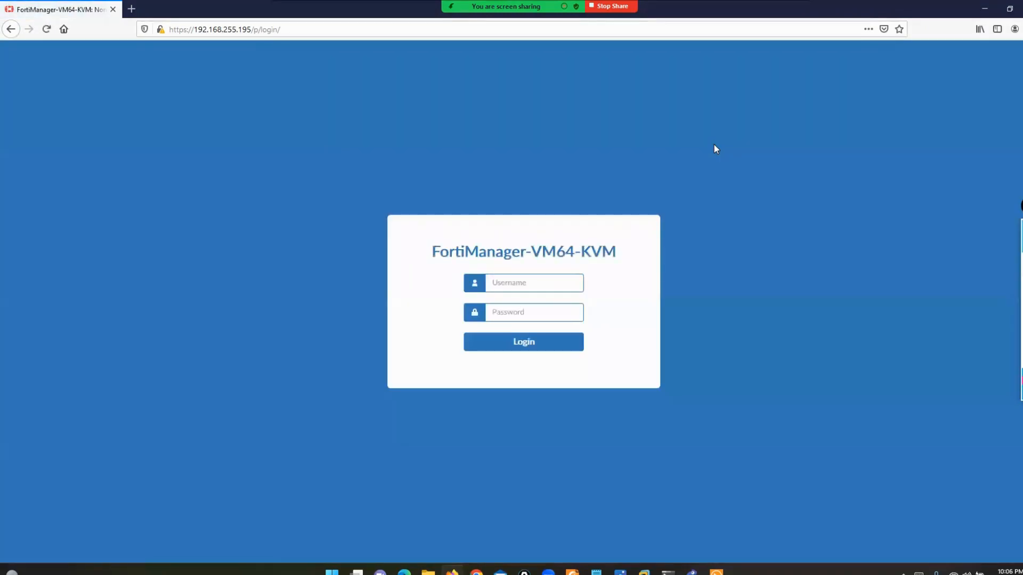
# - Log in with the admin account credentials and decline saving the login in Firefox
pyautogui.write('a')
pyautogui.write('•••')
pyautogui.press('Return')
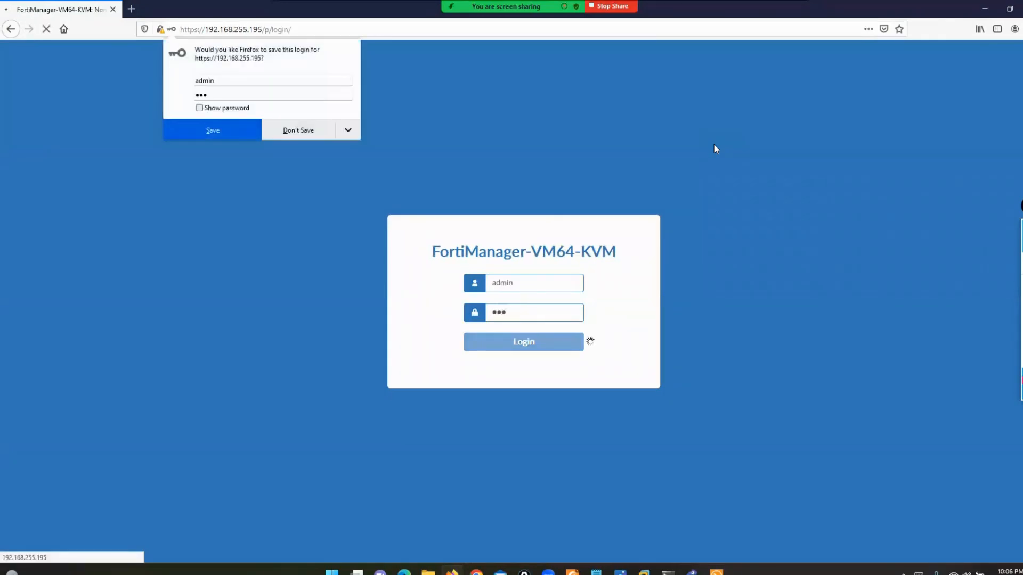
pyautogui.click(296, 130)
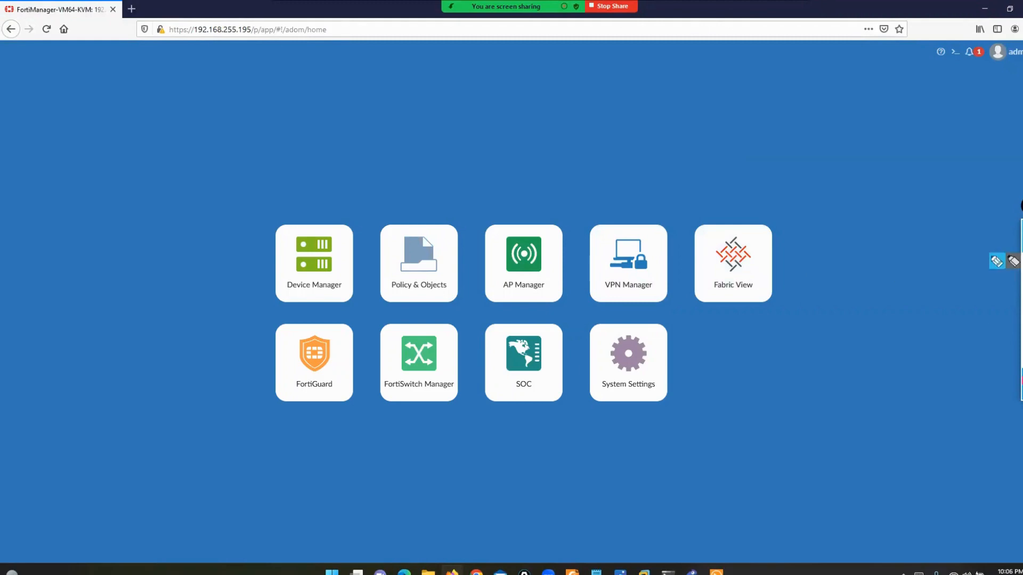
# - Open System Settings to view host FMG-VM64-KVM, firmware v6.2.7-build1398 and the VM licence
pyautogui.click(996, 263)
pyautogui.moveTo(719, 203)
pyautogui.mouseDown()
pyautogui.moveTo(821, 266)
pyautogui.moveTo(826, 400)
pyautogui.moveTo(781, 424)
pyautogui.mouseUp()
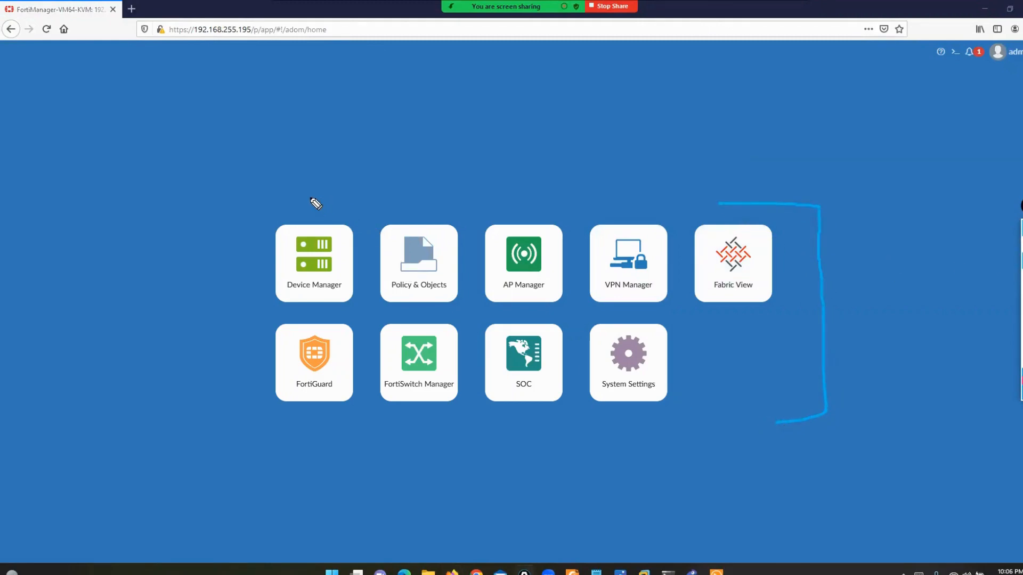
pyautogui.moveTo(315, 201)
pyautogui.mouseDown()
pyautogui.moveTo(244, 200)
pyautogui.moveTo(203, 338)
pyautogui.moveTo(221, 440)
pyautogui.moveTo(289, 441)
pyautogui.mouseUp()
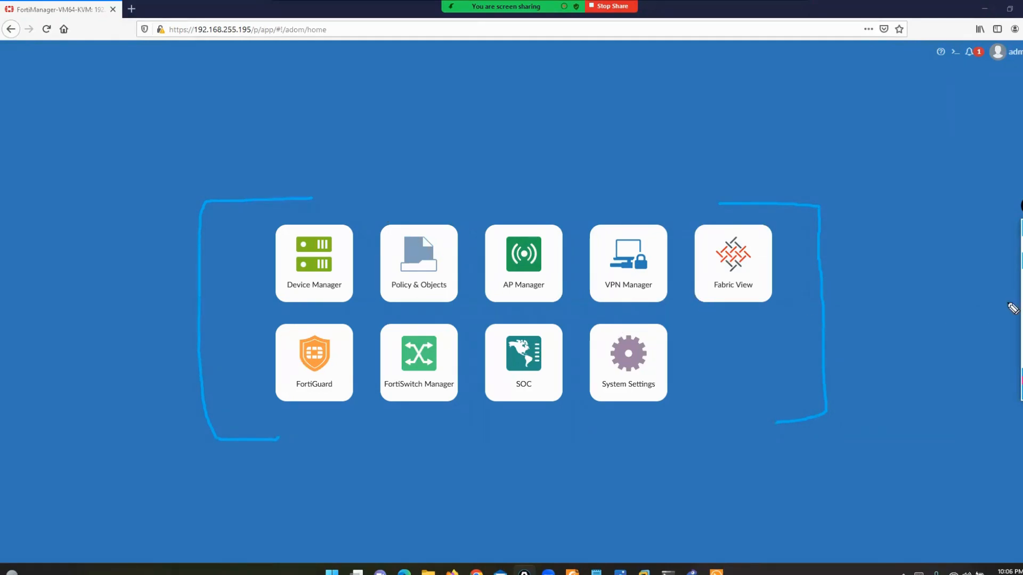
pyautogui.click(1022, 311)
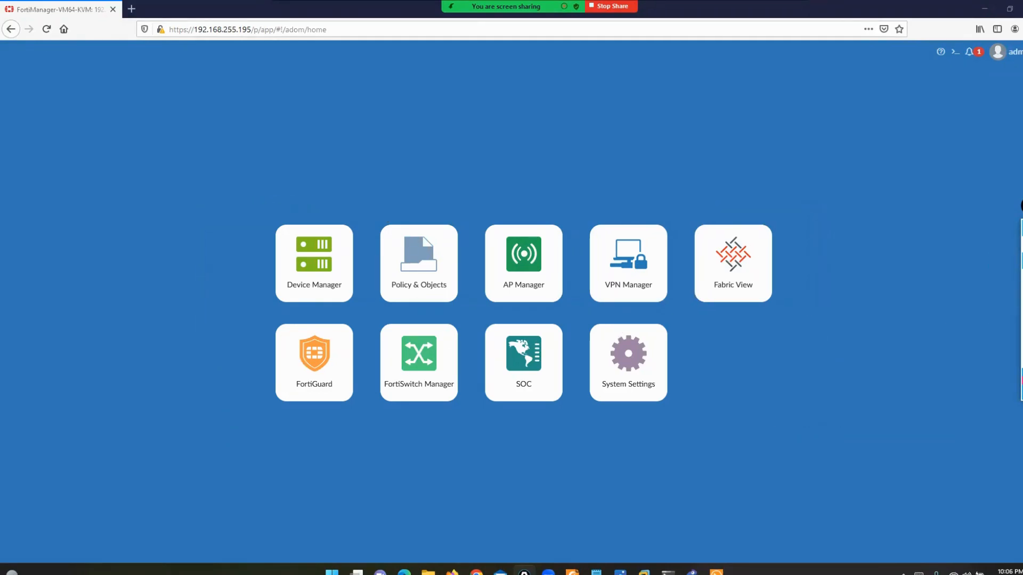
pyautogui.click(642, 362)
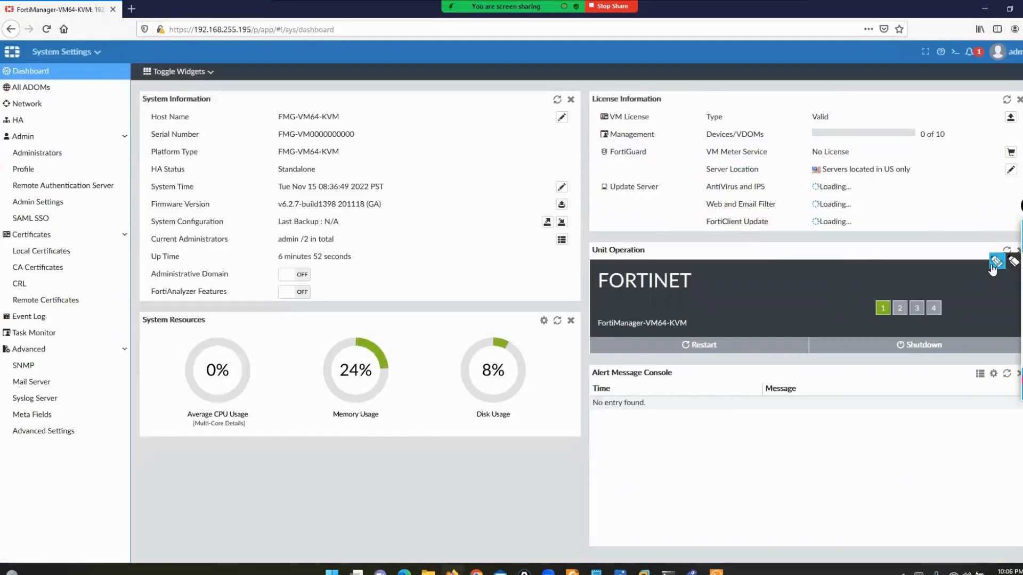
pyautogui.click(996, 262)
# - Annotate the System Settings dashboard panels with on-screen drawings, undoing one mark
pyautogui.moveTo(87, 64); pyautogui.dragTo(116, 100)
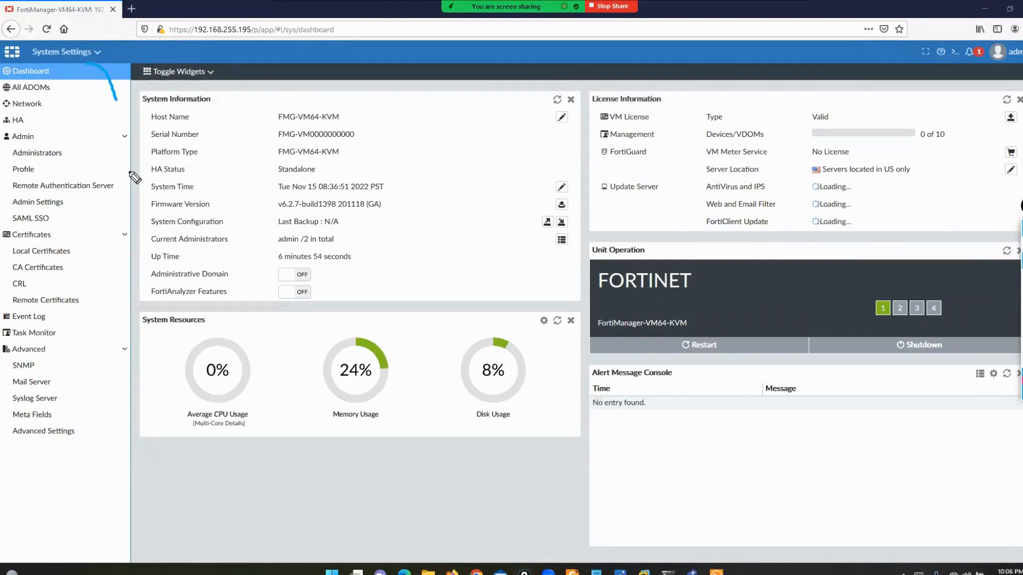
pyautogui.moveTo(135, 178)
pyautogui.mouseDown()
pyautogui.moveTo(127, 413)
pyautogui.moveTo(81, 451)
pyautogui.mouseUp()
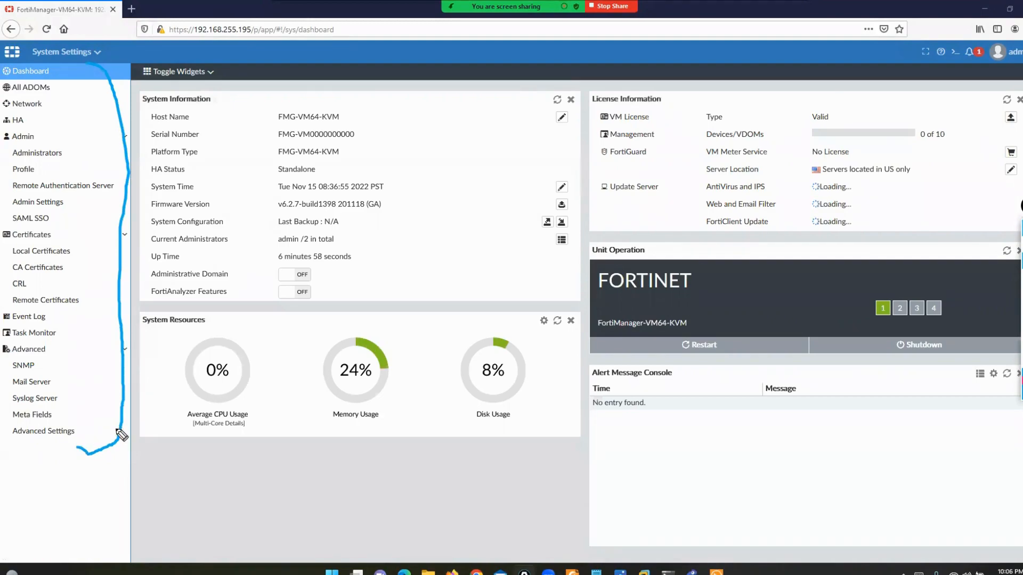
pyautogui.hotkey('ctrl', 'z')
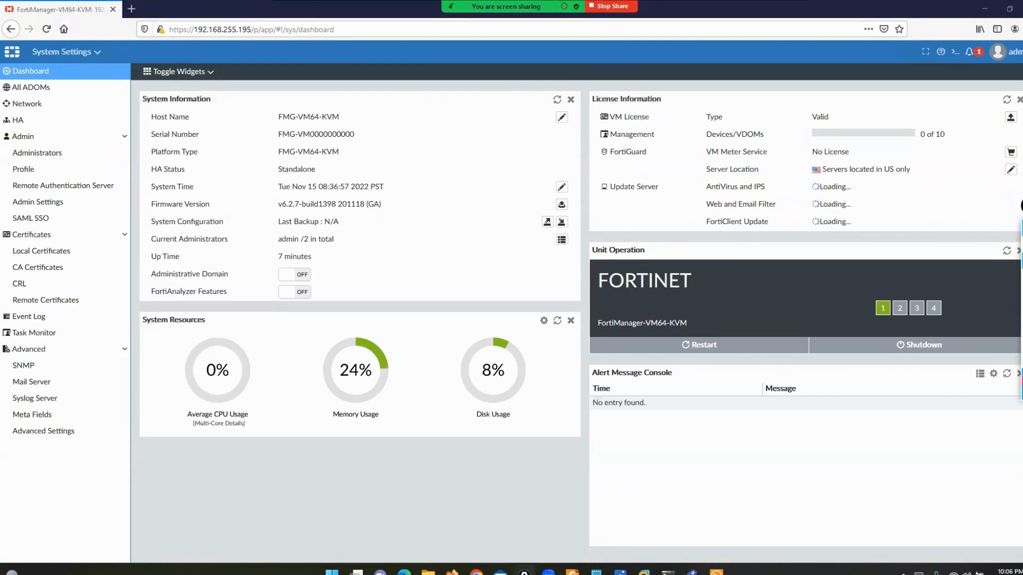
pyautogui.click(1022, 393)
pyautogui.click(995, 322)
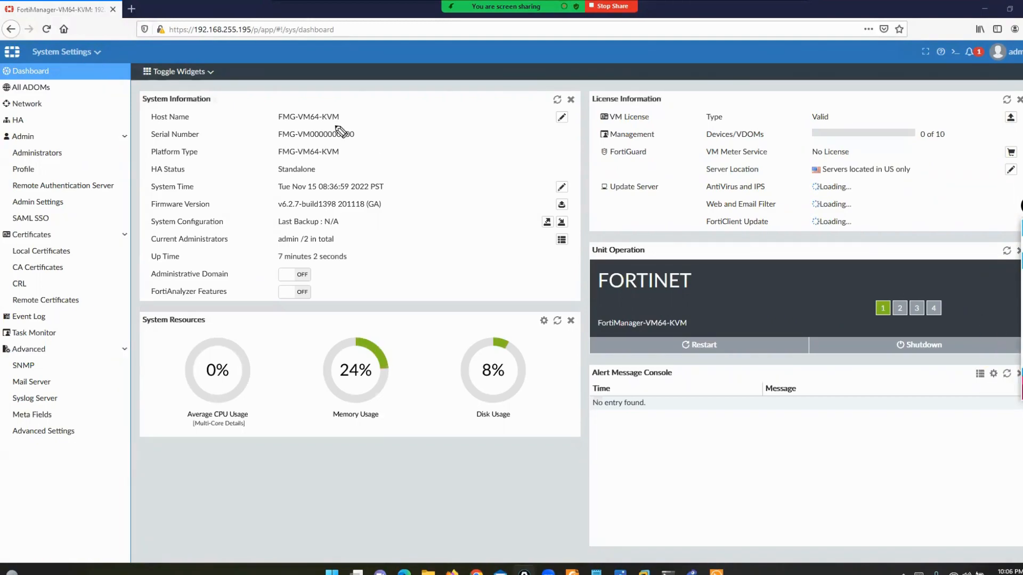
pyautogui.moveTo(56, 73); pyautogui.dragTo(73, 68)
pyautogui.moveTo(202, 48)
pyautogui.mouseDown()
pyautogui.moveTo(143, 49)
pyautogui.moveTo(127, 227)
pyautogui.moveTo(146, 437)
pyautogui.moveTo(643, 464)
pyautogui.moveTo(841, 425)
pyautogui.mouseUp()
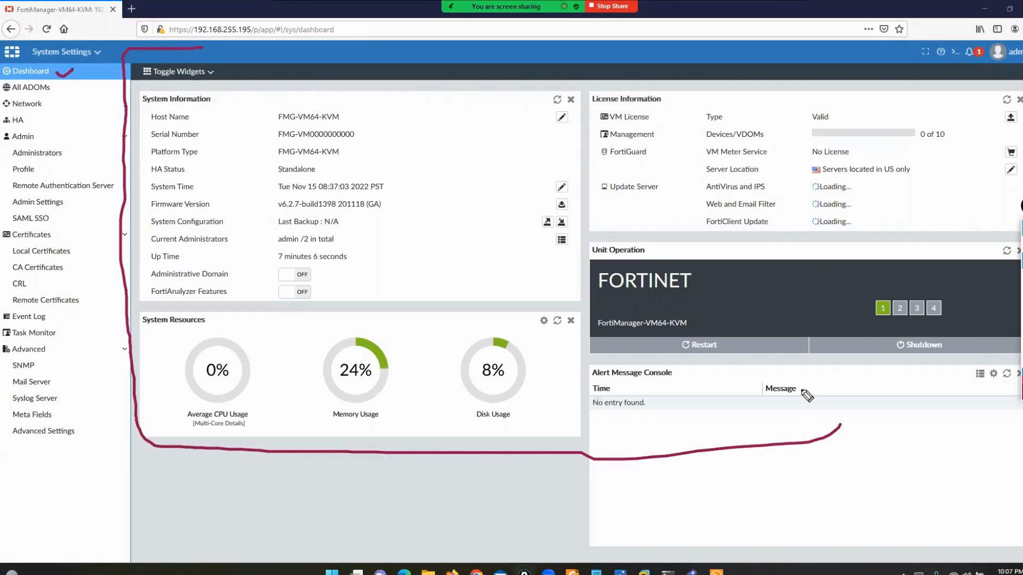
pyautogui.moveTo(203, 48); pyautogui.dragTo(1020, 67)
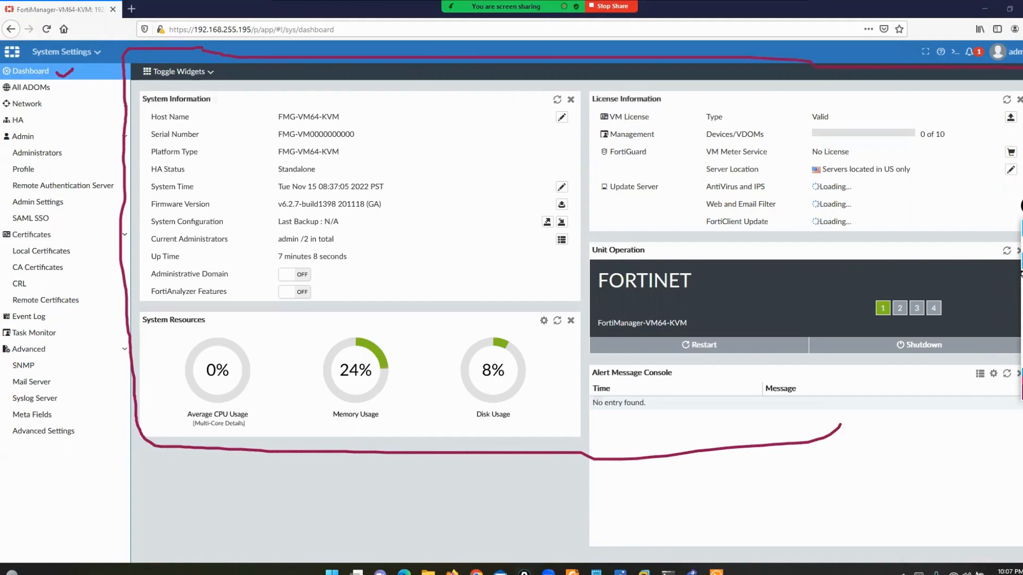
pyautogui.moveTo(1021, 399)
pyautogui.mouseDown()
pyautogui.moveTo(983, 456)
pyautogui.moveTo(798, 446)
pyautogui.mouseUp()
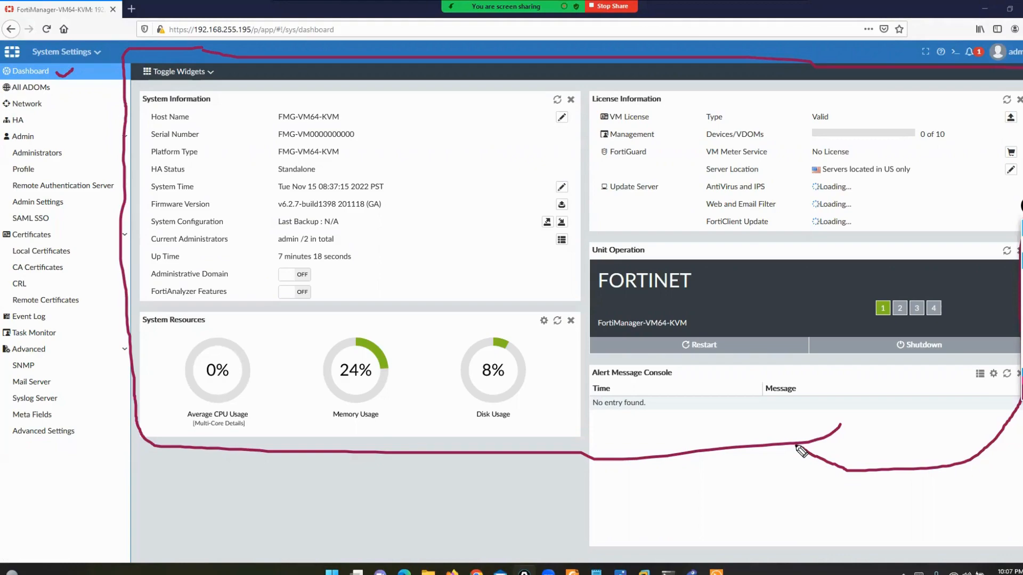
pyautogui.click(1022, 331)
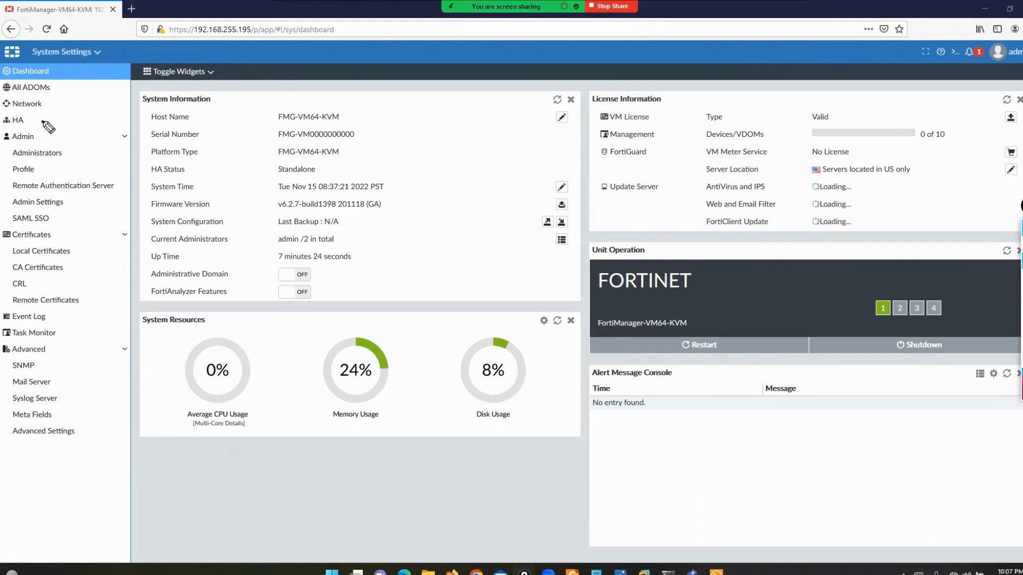
# - Mark up the left navigation menu entries, ending by emphasising the Dashboard item
pyautogui.moveTo(43, 122)
pyautogui.mouseDown()
pyautogui.moveTo(94, 124)
pyautogui.moveTo(74, 143)
pyautogui.moveTo(72, 179)
pyautogui.moveTo(5, 146)
pyautogui.moveTo(2, 170)
pyautogui.moveTo(21, 182)
pyautogui.mouseUp()
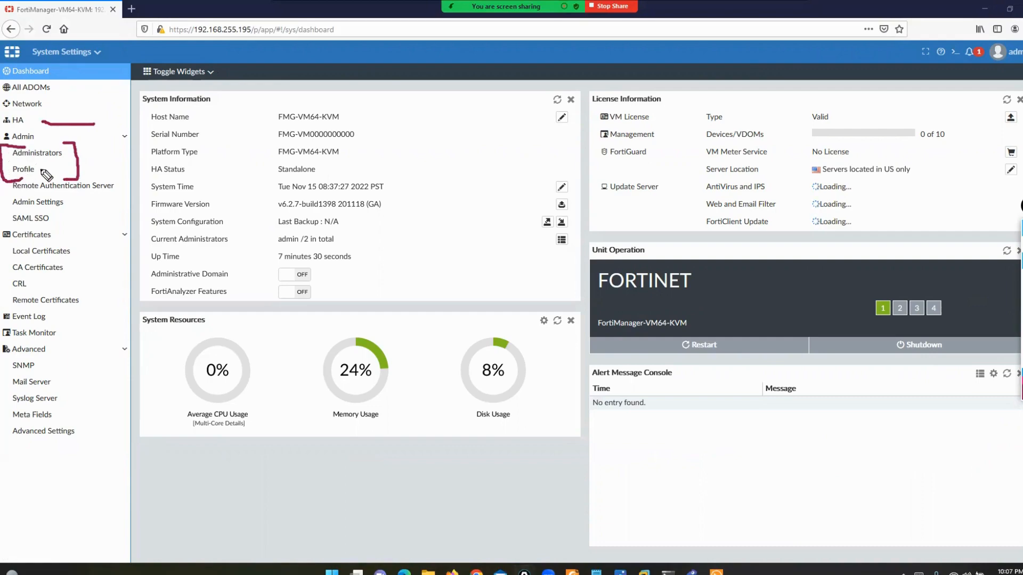
pyautogui.moveTo(64, 142)
pyautogui.mouseDown()
pyautogui.moveTo(94, 147)
pyautogui.moveTo(99, 127)
pyautogui.mouseUp()
pyautogui.moveTo(38, 169)
pyautogui.mouseDown()
pyautogui.moveTo(62, 166)
pyautogui.moveTo(125, 187)
pyautogui.moveTo(110, 201)
pyautogui.mouseUp()
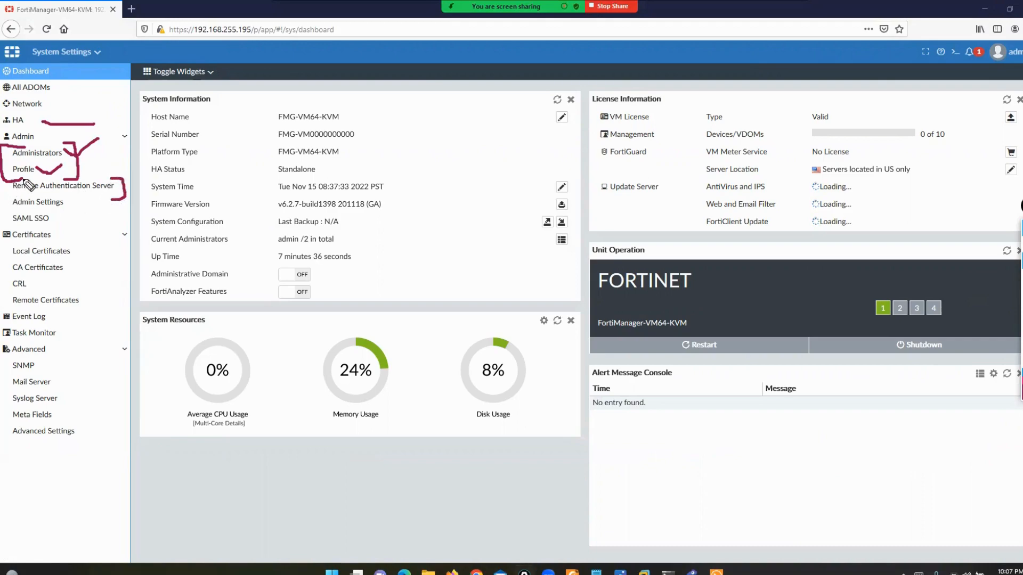
pyautogui.moveTo(5, 177)
pyautogui.mouseDown()
pyautogui.moveTo(3, 192)
pyautogui.moveTo(24, 192)
pyautogui.mouseUp()
pyautogui.click(68, 201)
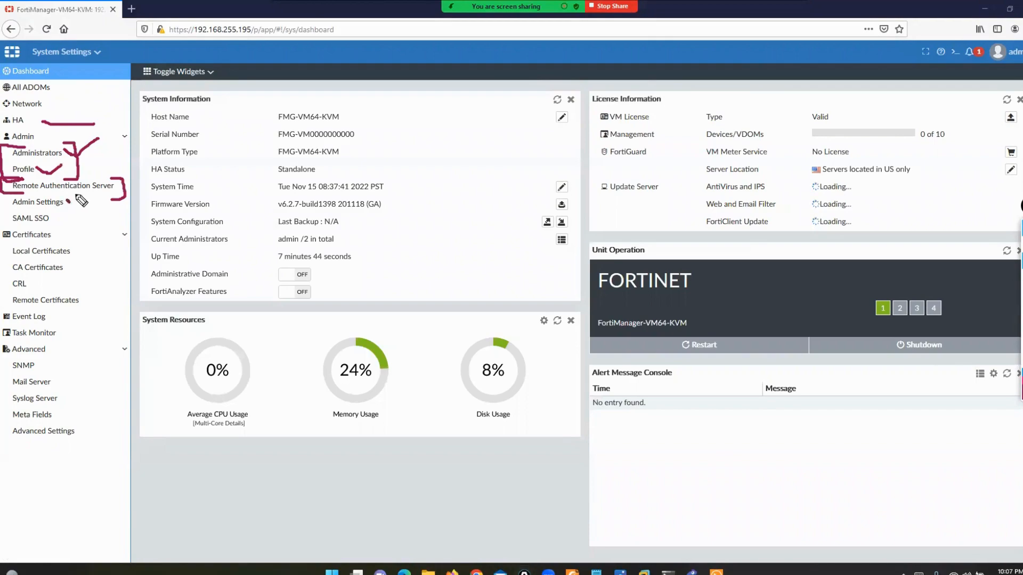
pyautogui.moveTo(68, 202); pyautogui.dragTo(79, 194)
pyautogui.moveTo(76, 243)
pyautogui.mouseDown()
pyautogui.moveTo(102, 253)
pyautogui.moveTo(101, 308)
pyautogui.mouseUp()
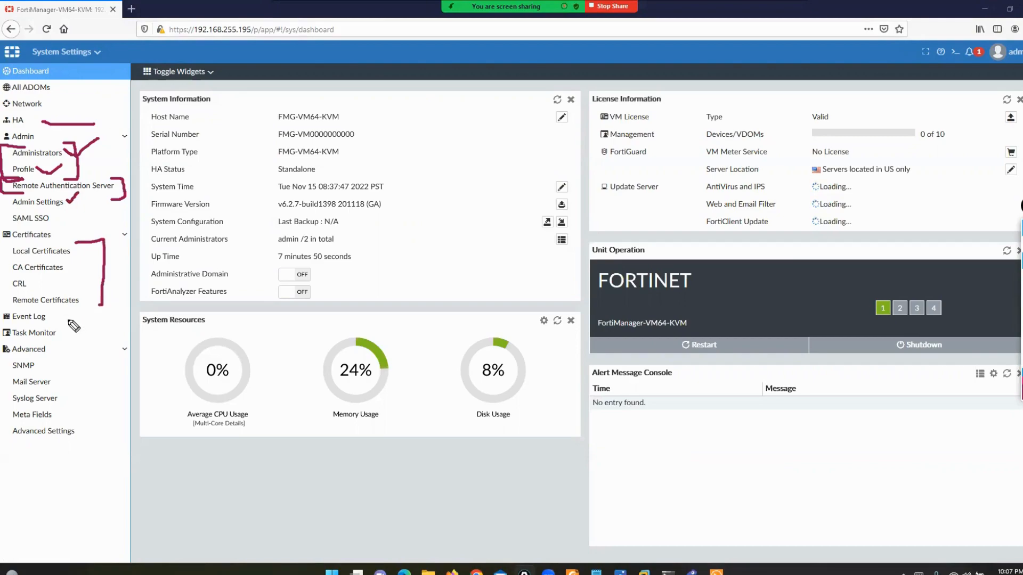
pyautogui.moveTo(53, 315)
pyautogui.mouseDown()
pyautogui.moveTo(82, 311)
pyautogui.moveTo(92, 333)
pyautogui.mouseUp()
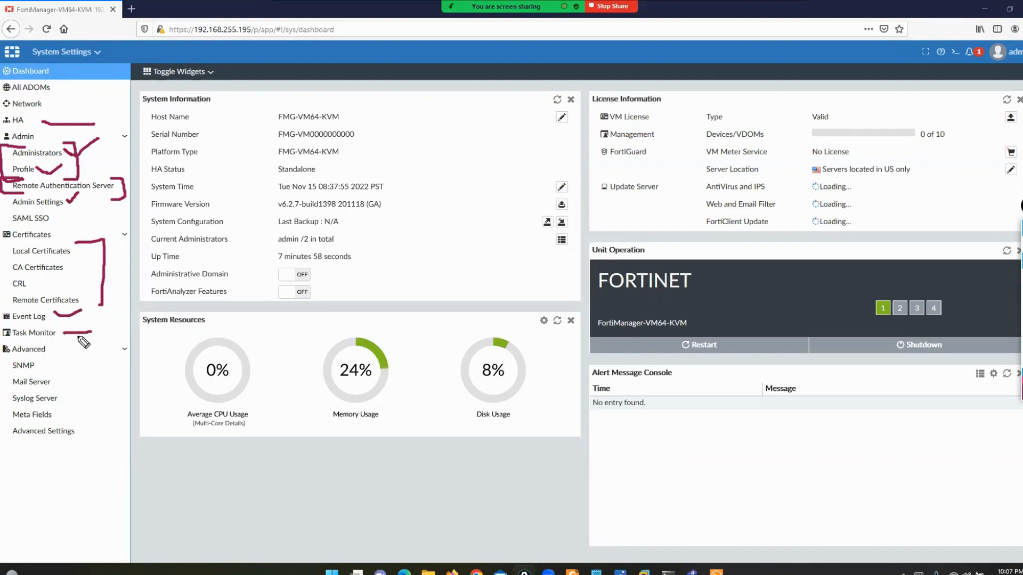
pyautogui.moveTo(54, 343)
pyautogui.mouseDown()
pyautogui.moveTo(57, 357)
pyautogui.moveTo(4, 355)
pyautogui.mouseUp()
pyautogui.click(1022, 325)
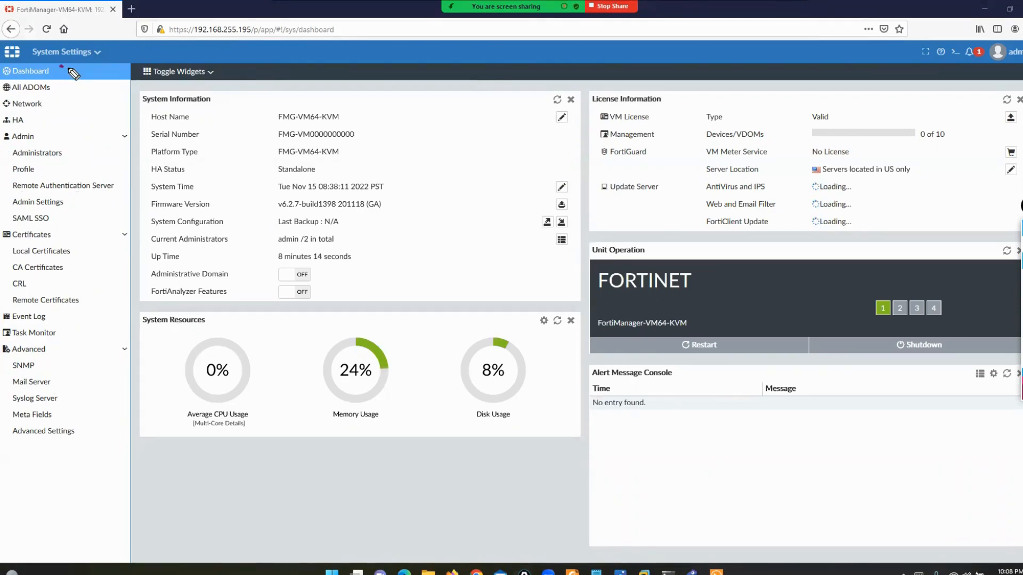
pyautogui.moveTo(60, 68); pyautogui.dragTo(81, 62)
pyautogui.moveTo(1011, 76)
pyautogui.mouseDown()
pyautogui.moveTo(1022, 83)
pyautogui.moveTo(1022, 320)
pyautogui.moveTo(1002, 474)
pyautogui.moveTo(961, 478)
pyautogui.mouseUp()
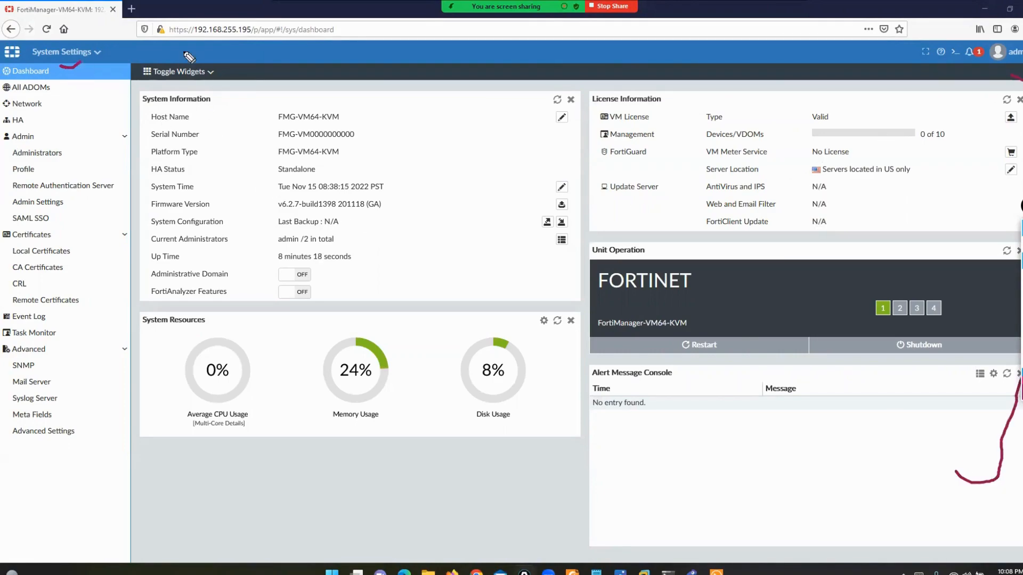
pyautogui.moveTo(184, 39)
pyautogui.mouseDown()
pyautogui.moveTo(123, 64)
pyautogui.moveTo(130, 488)
pyautogui.mouseUp()
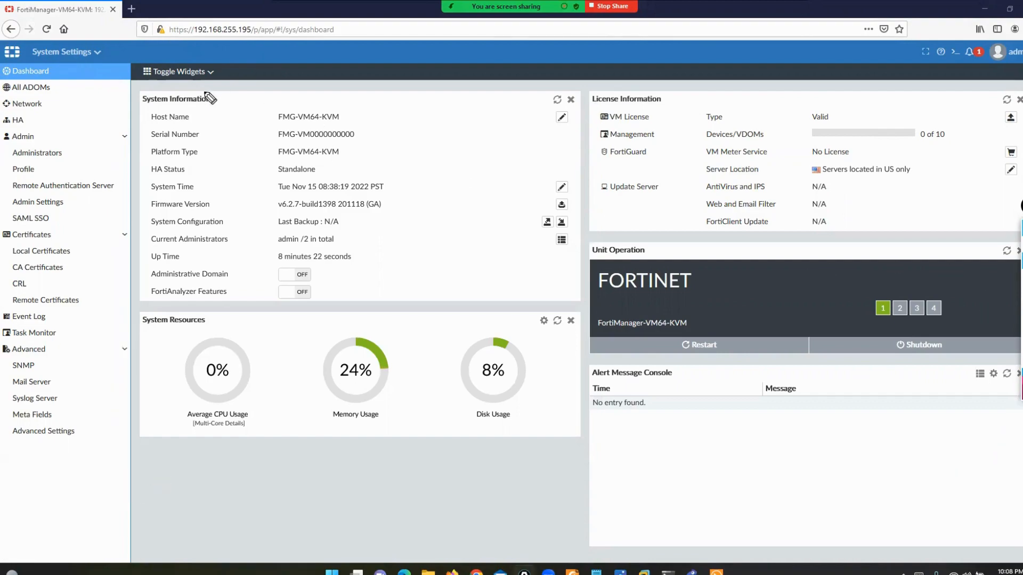
pyautogui.moveTo(203, 91)
pyautogui.mouseDown()
pyautogui.moveTo(224, 100)
pyautogui.moveTo(215, 105)
pyautogui.mouseUp()
pyautogui.moveTo(139, 89)
pyautogui.mouseDown()
pyautogui.moveTo(128, 116)
pyautogui.moveTo(139, 114)
pyautogui.mouseUp()
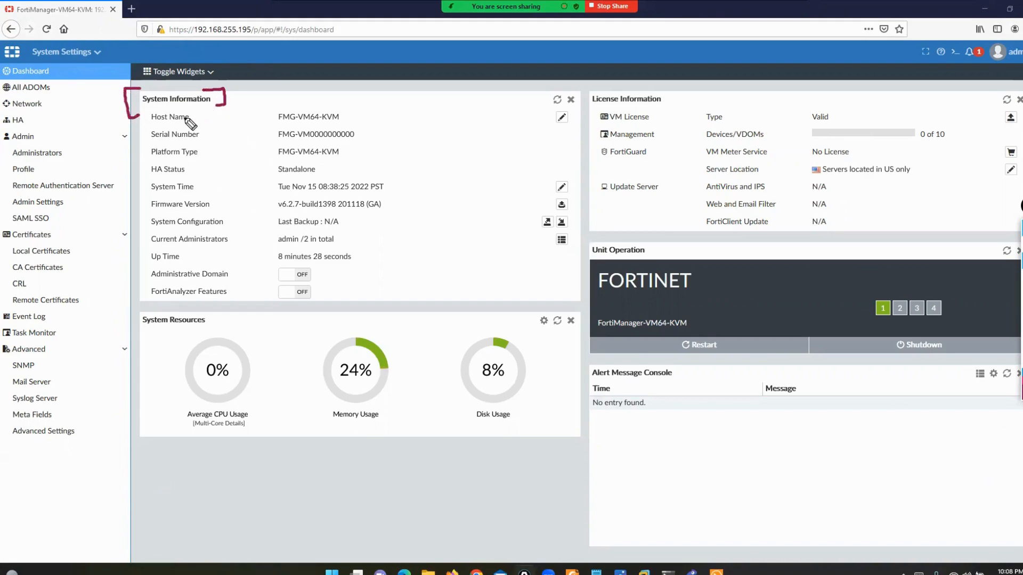
pyautogui.moveTo(277, 105); pyautogui.dragTo(339, 106)
pyautogui.moveTo(210, 132)
pyautogui.mouseDown()
pyautogui.moveTo(265, 129)
pyautogui.moveTo(261, 149)
pyautogui.mouseUp()
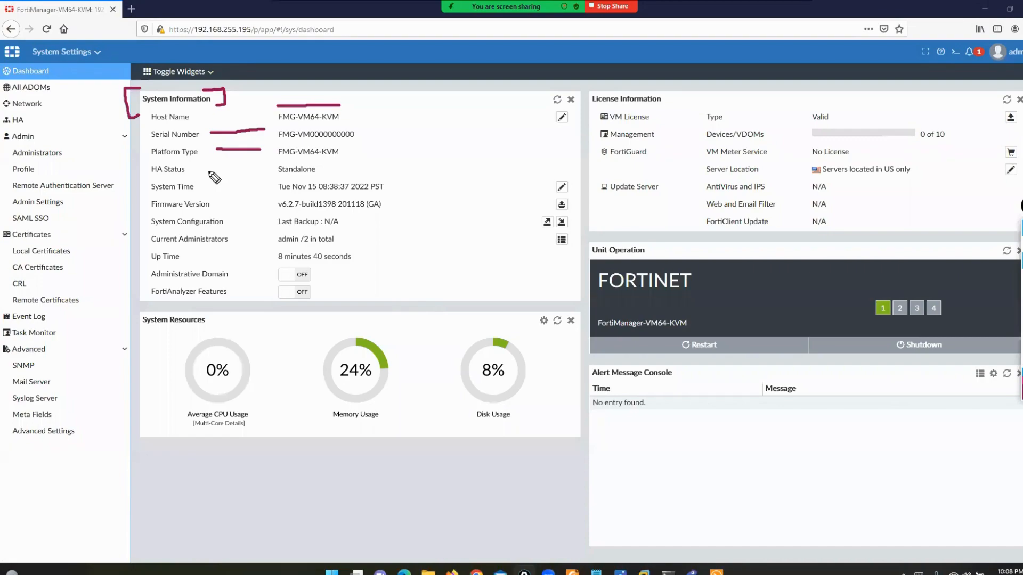
pyautogui.moveTo(203, 172); pyautogui.dragTo(267, 171)
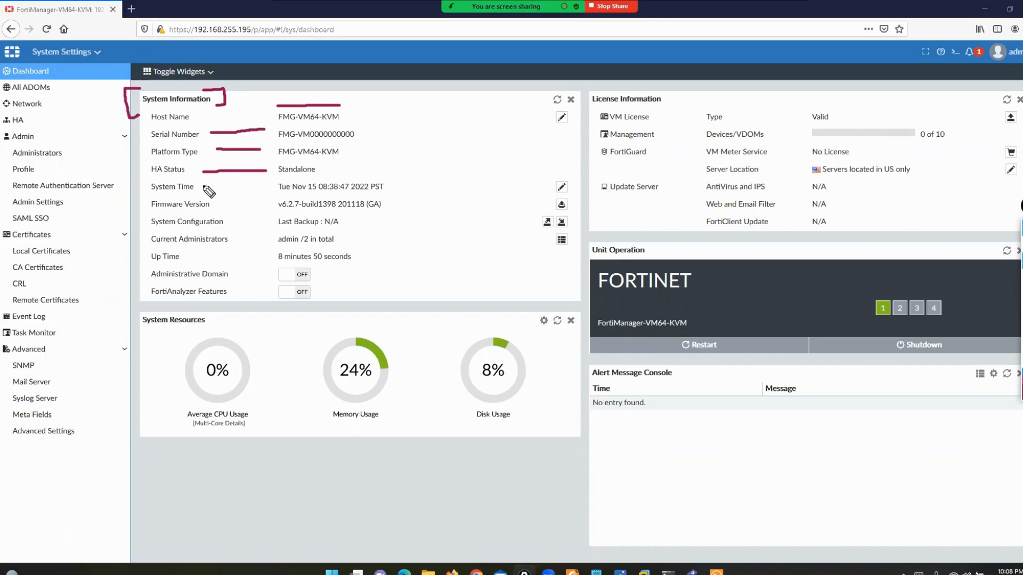
pyautogui.moveTo(202, 186)
pyautogui.mouseDown()
pyautogui.moveTo(267, 187)
pyautogui.moveTo(266, 205)
pyautogui.mouseUp()
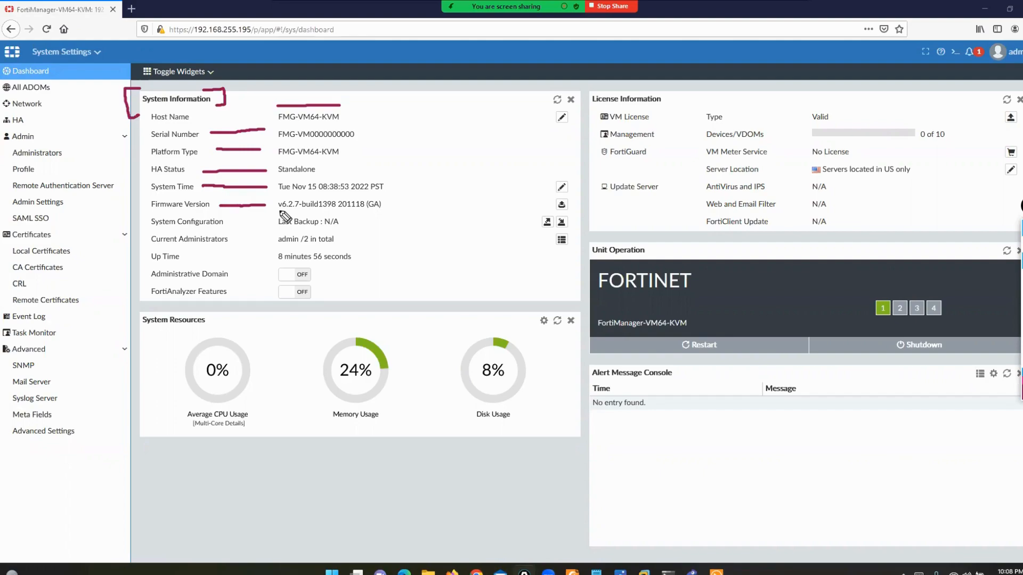
pyautogui.moveTo(276, 209); pyautogui.dragTo(325, 210)
pyautogui.click(1022, 275)
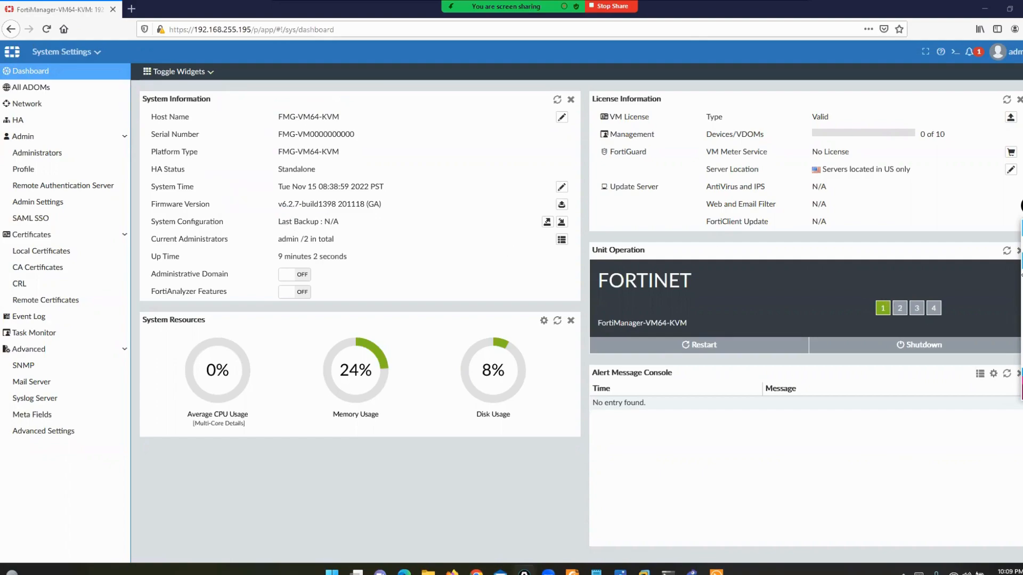
# - Preview the Backup and Restore options, cancel both, and return to the Solar-PuTTY console
pyautogui.click(546, 222)
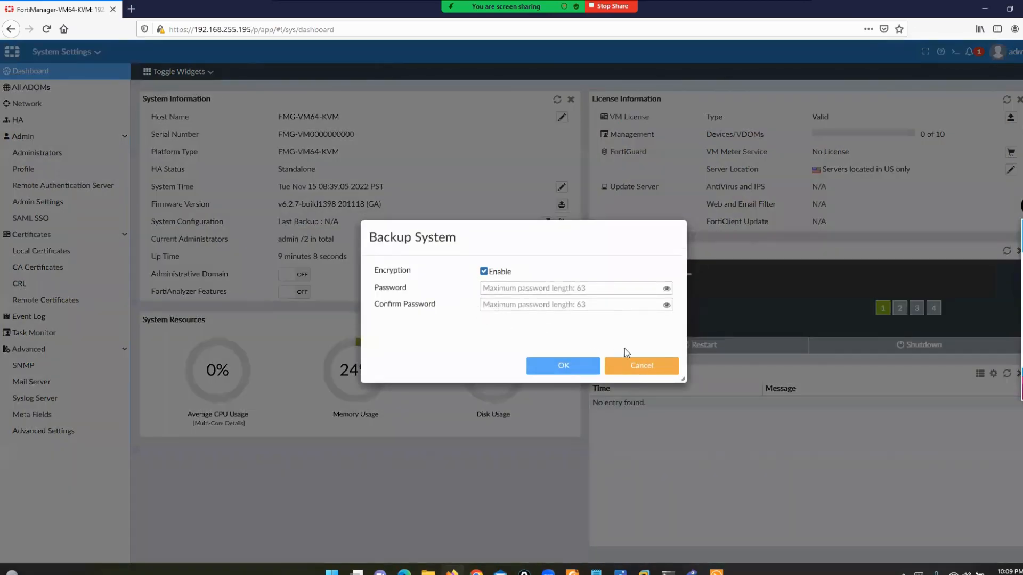
pyautogui.click(632, 372)
pyautogui.click(560, 223)
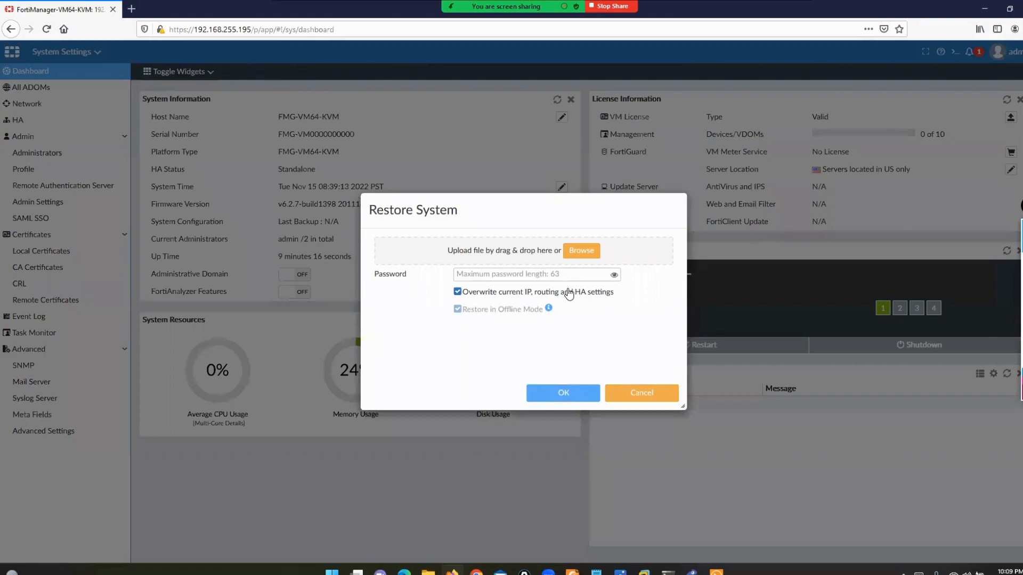
pyautogui.click(638, 397)
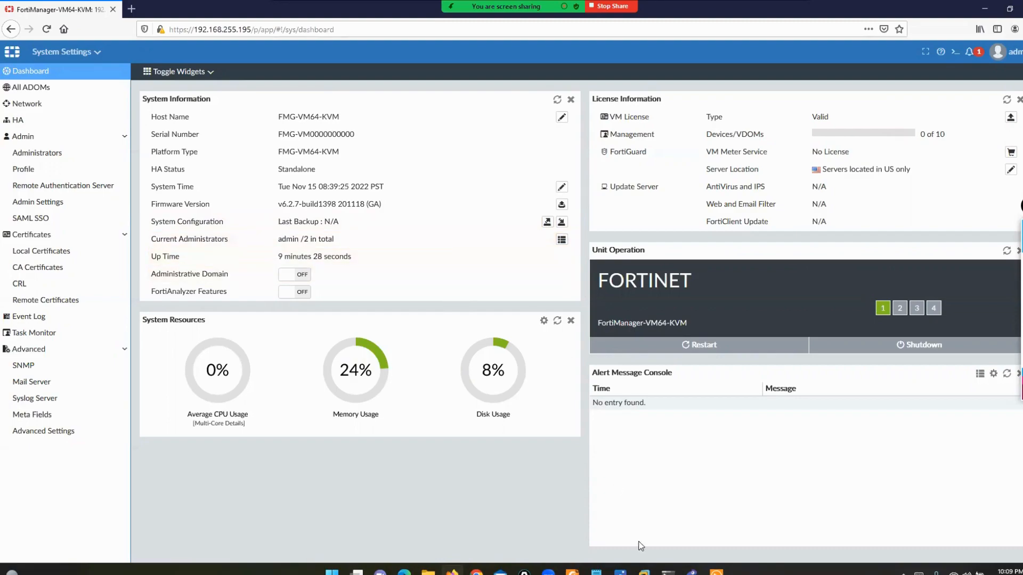
pyautogui.click(716, 572)
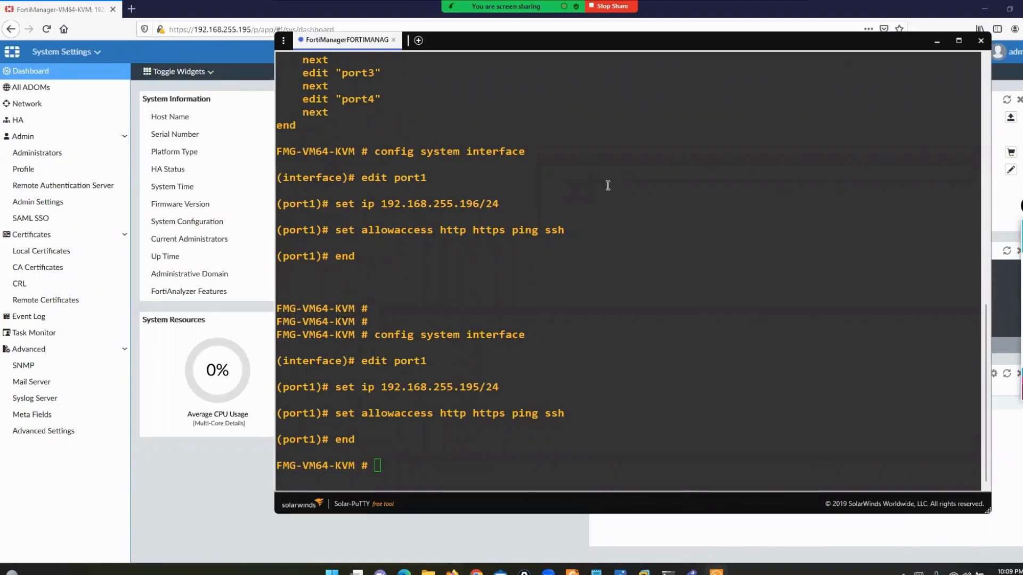
# - Minimize the console to reveal the dashboard and briefly check the admin account menu
pyautogui.click(936, 41)
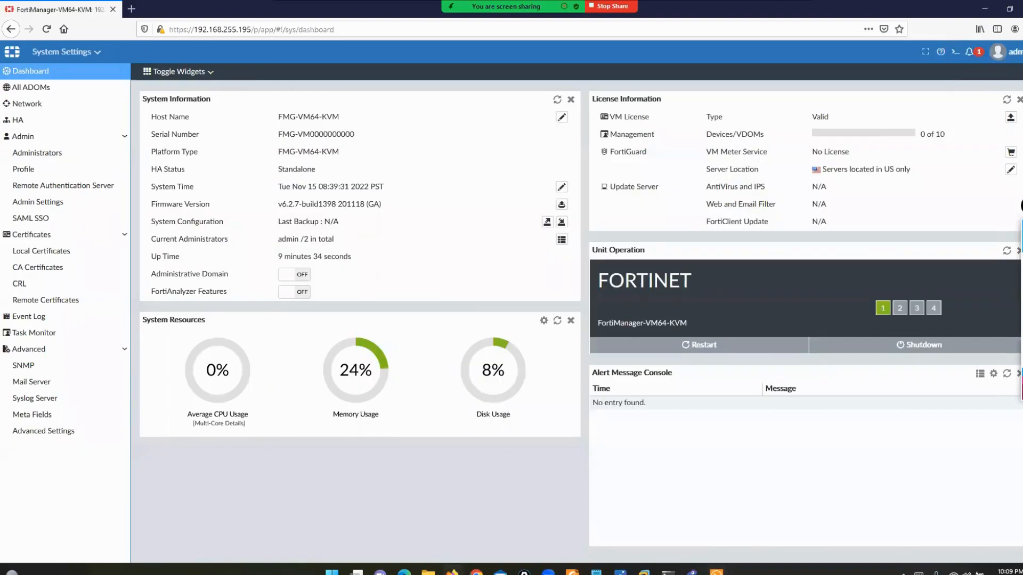
pyautogui.click(1011, 54)
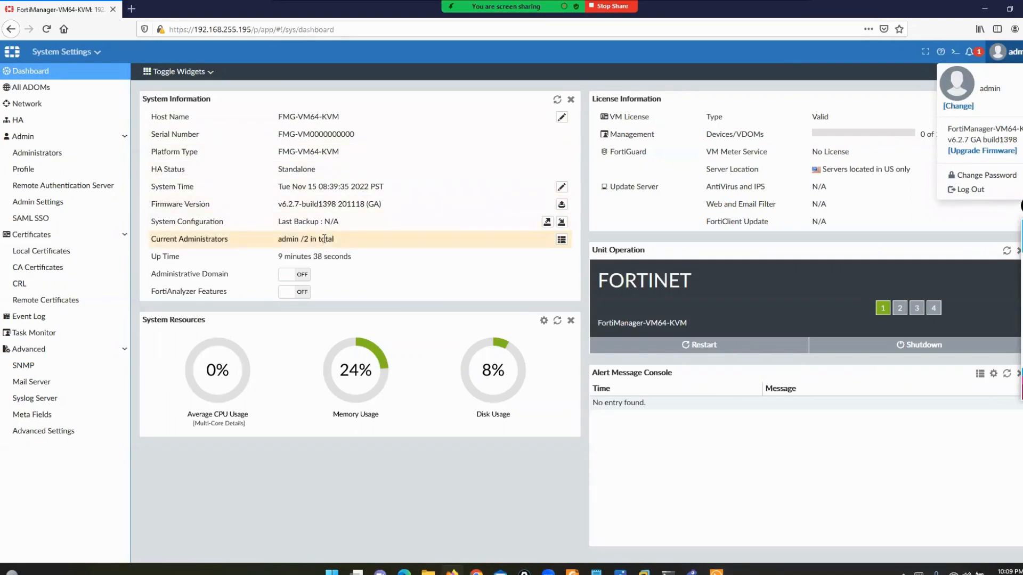
pyautogui.click(228, 259)
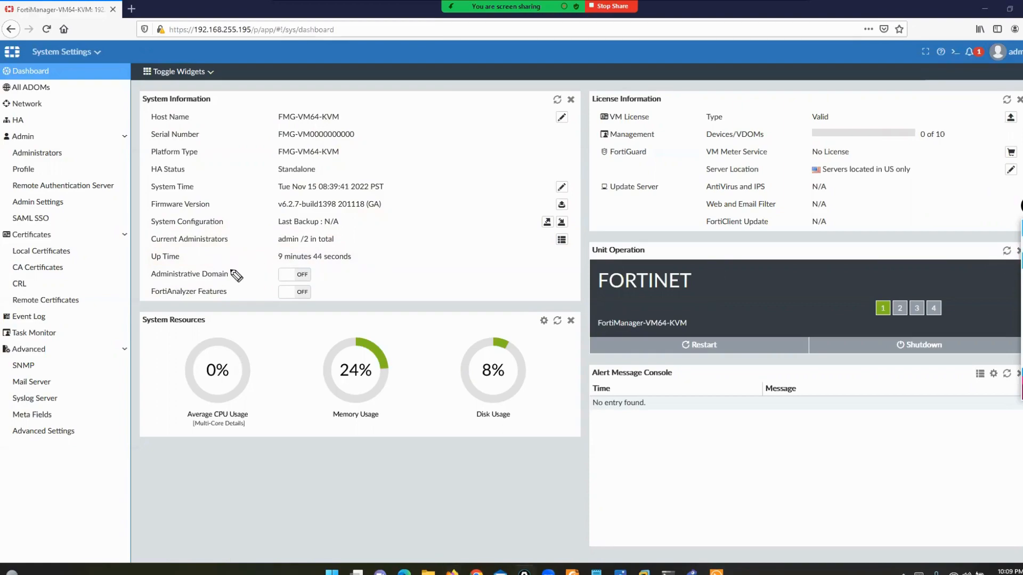
# - Mark the Administrative Domain and FortiAnalyzer Features toggles, both still off, then clear annotations
pyautogui.moveTo(231, 264)
pyautogui.mouseDown()
pyautogui.moveTo(239, 287)
pyautogui.moveTo(229, 289)
pyautogui.mouseUp()
pyautogui.moveTo(152, 265)
pyautogui.mouseDown()
pyautogui.moveTo(135, 275)
pyautogui.moveTo(152, 285)
pyautogui.mouseUp()
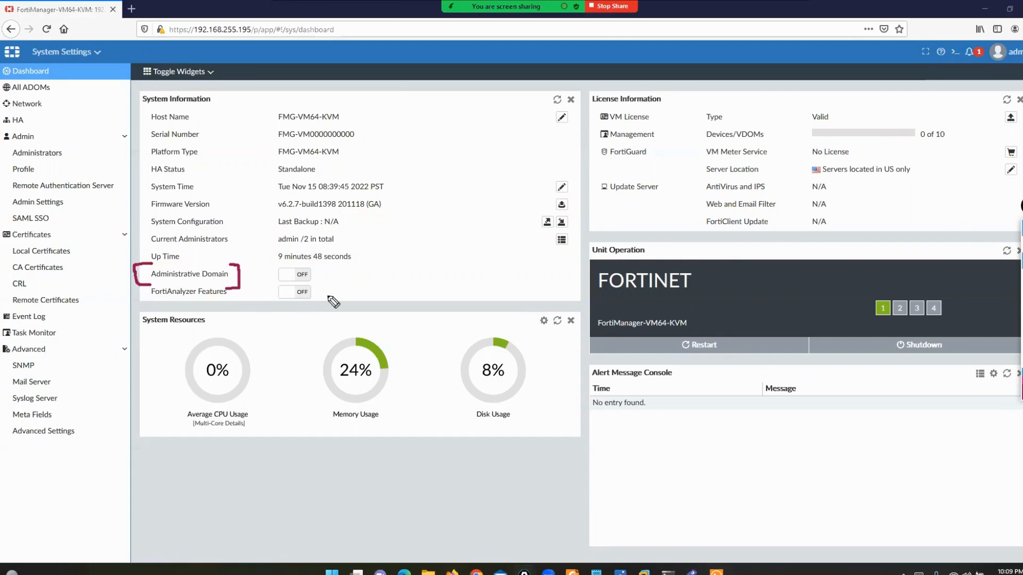
pyautogui.moveTo(315, 268); pyautogui.dragTo(336, 266)
pyautogui.moveTo(218, 283)
pyautogui.mouseDown()
pyautogui.moveTo(237, 291)
pyautogui.moveTo(216, 308)
pyautogui.mouseUp()
pyautogui.moveTo(157, 286)
pyautogui.mouseDown()
pyautogui.moveTo(143, 302)
pyautogui.moveTo(164, 306)
pyautogui.mouseUp()
pyautogui.click(306, 297)
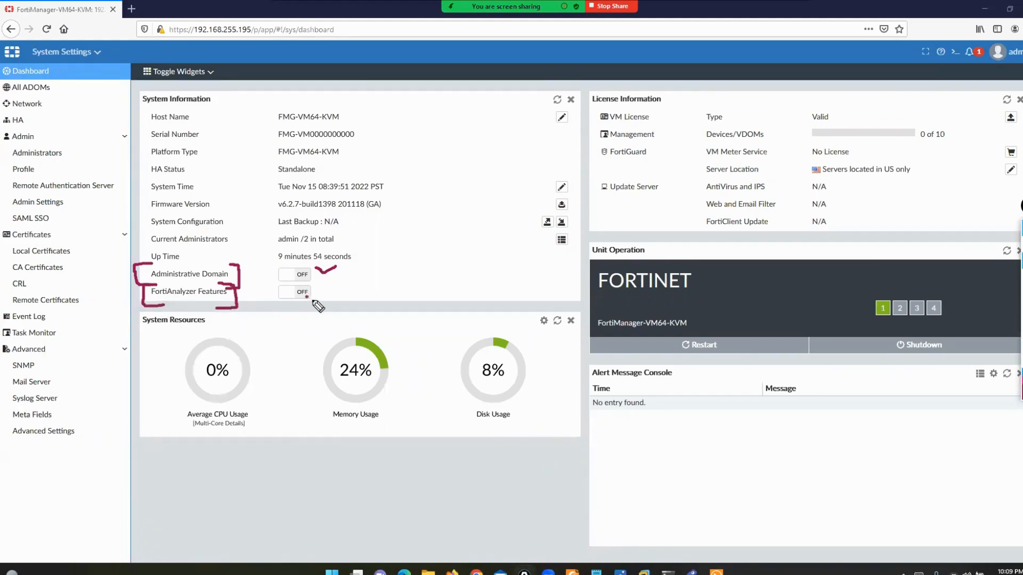
pyautogui.moveTo(314, 301); pyautogui.dragTo(336, 300)
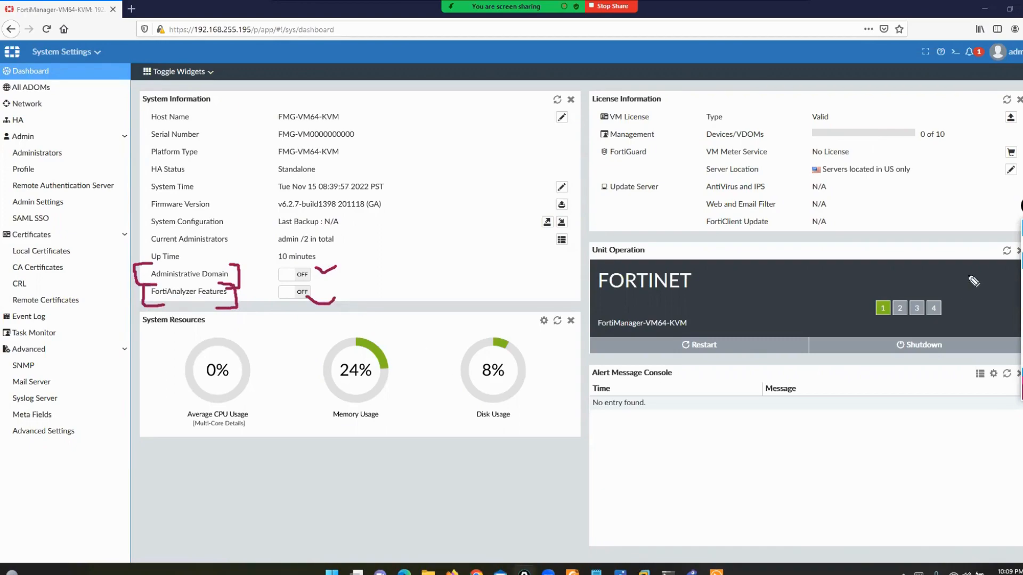
pyautogui.click(1021, 322)
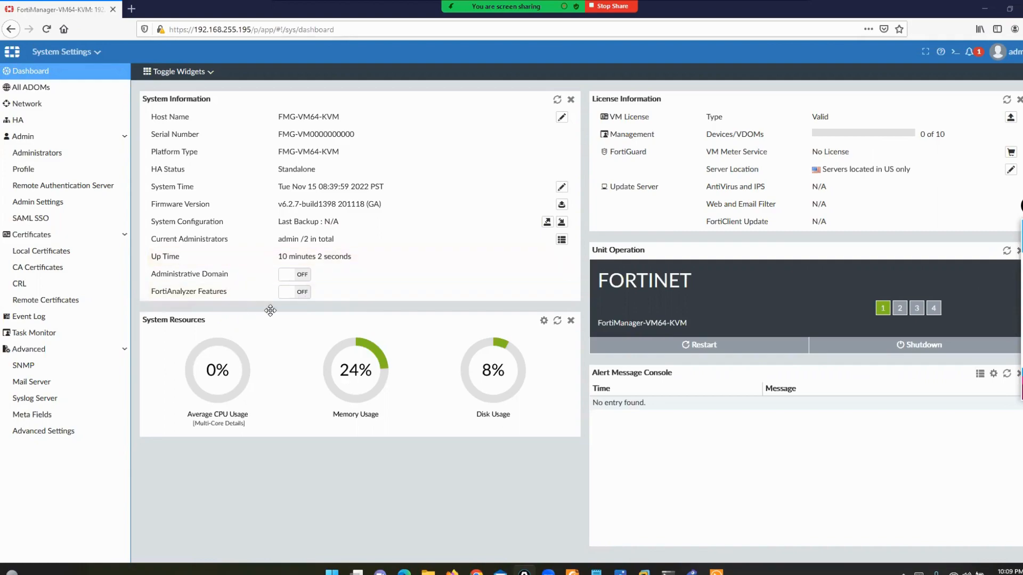
# - Turn FortiAnalyzer Features on, confirm the restart, and watch the reboot in the console
pyautogui.click(289, 296)
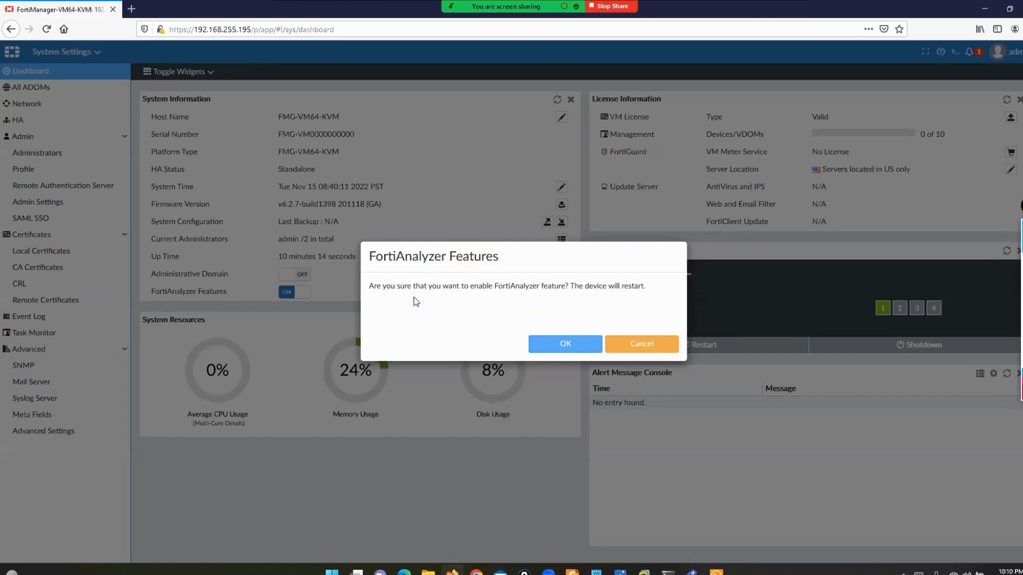
pyautogui.click(565, 348)
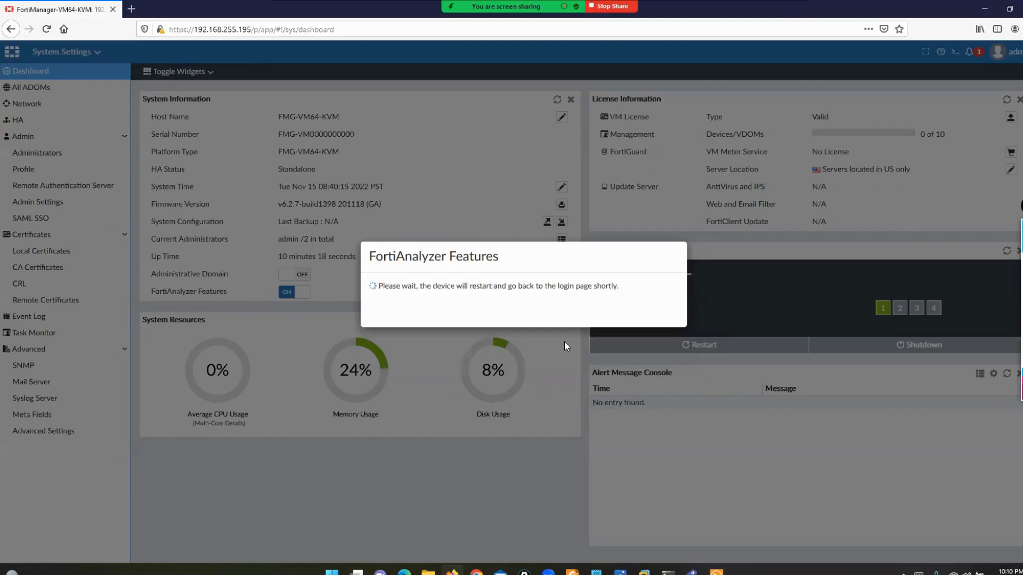
pyautogui.click(716, 572)
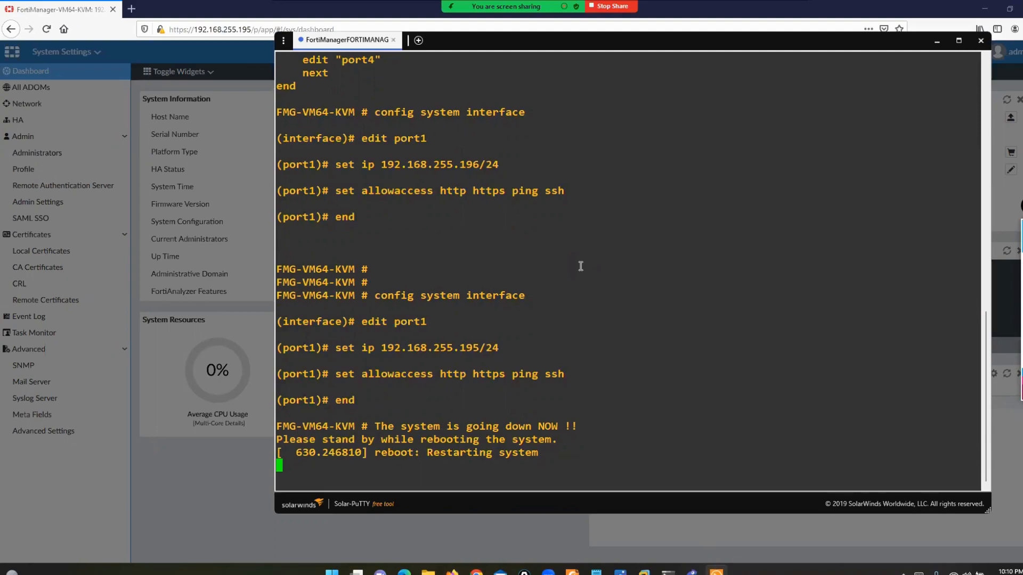
# - Set the console aside and show slide 16, Factory Default Settings (port1 192.168.1.99/24), in Photos
pyautogui.moveTo(482, 46); pyautogui.dragTo(499, 46)
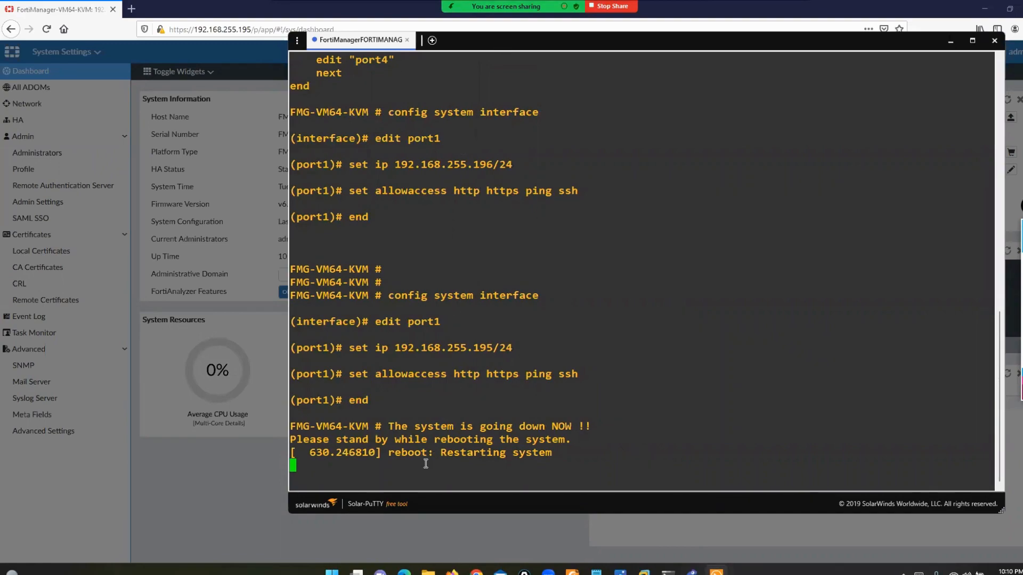
pyautogui.click(620, 573)
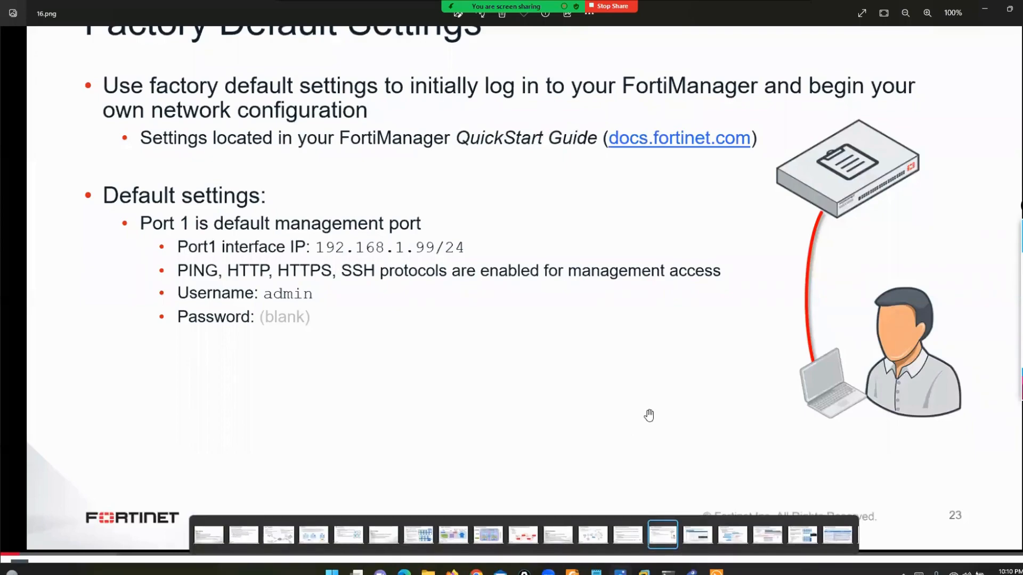
pyautogui.scroll(-1, 644, 418)
pyautogui.press('Left')
pyautogui.press('Left')
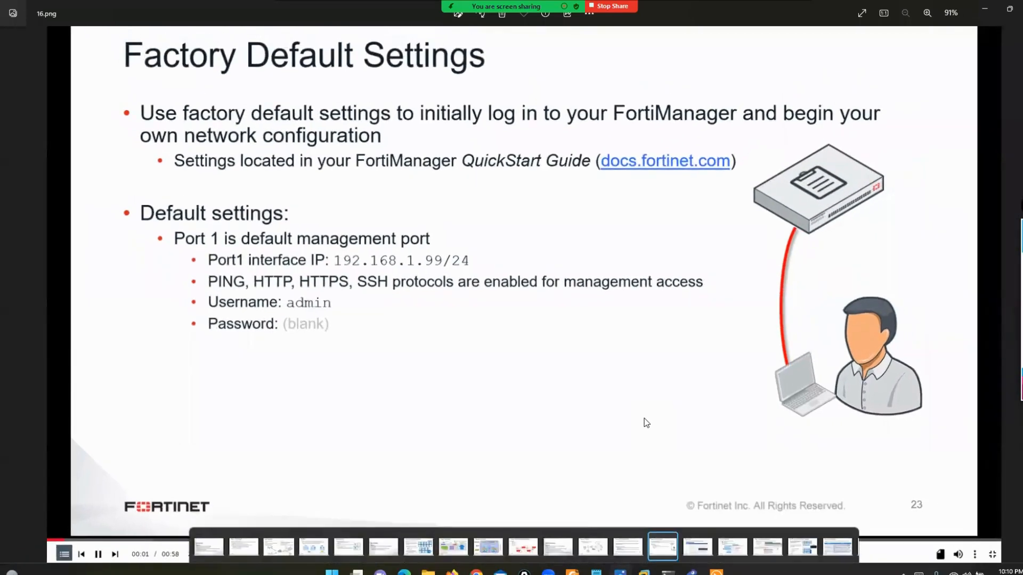
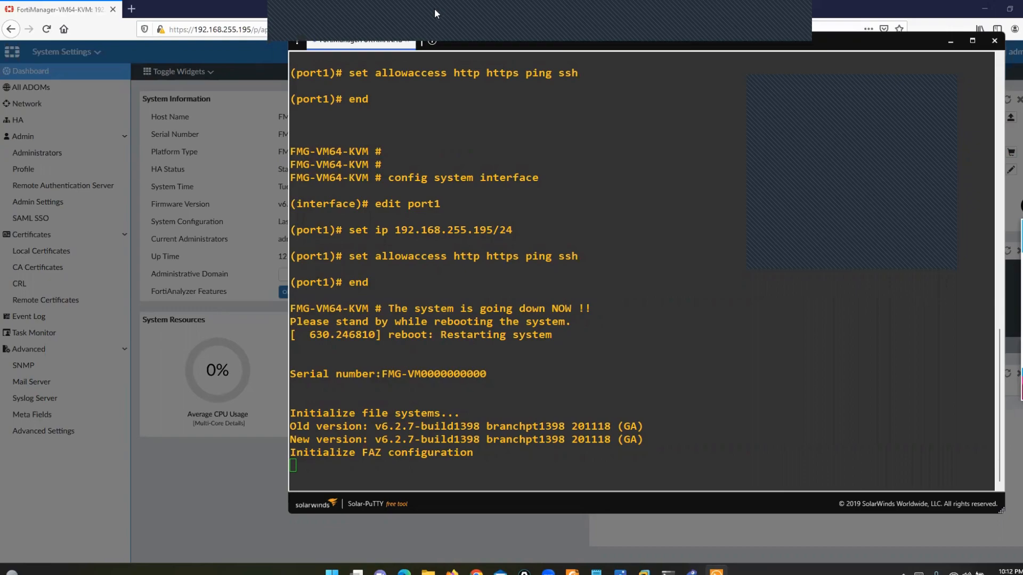
# - Log back in to the rebooted FortiManager console as admin, then start a new browser tab
pyautogui.click(532, 183)
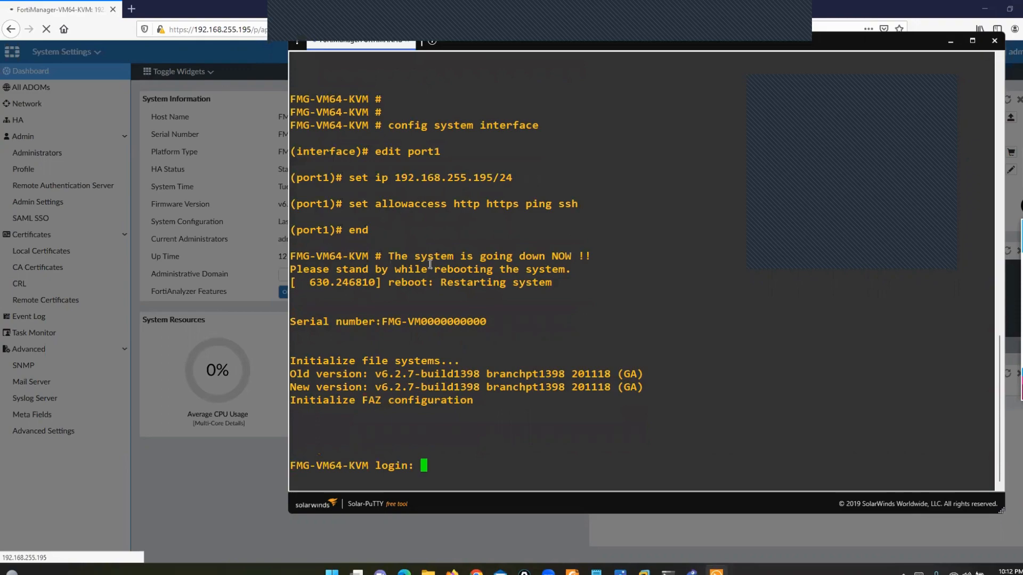
pyautogui.write('admin')
pyautogui.press('Return')
pyautogui.press('Return')
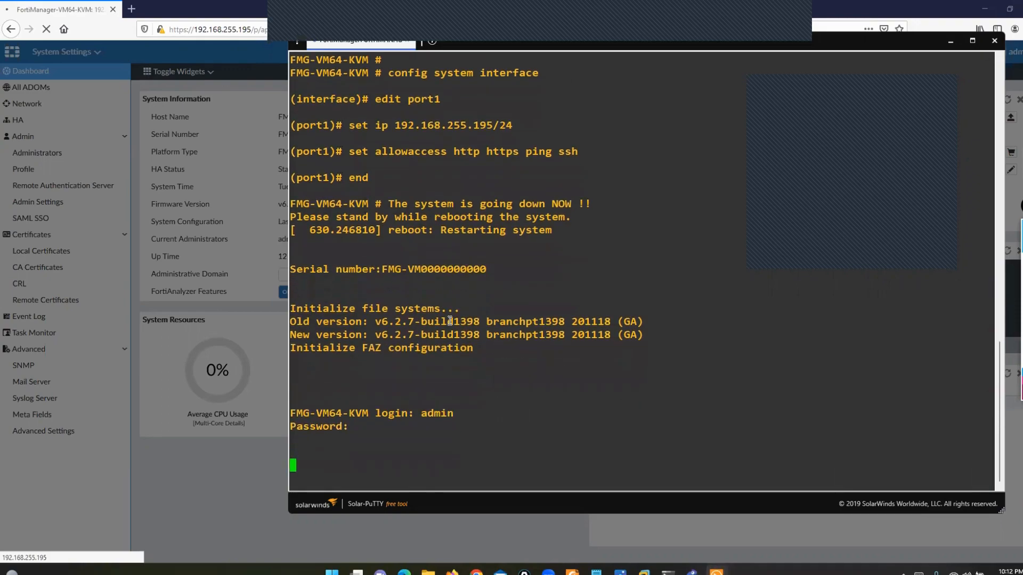
pyautogui.click(156, 8)
pyautogui.click(132, 9)
# - Replace the old FortiManager tab and load the login page at 192.168.255.195
pyautogui.click(112, 9)
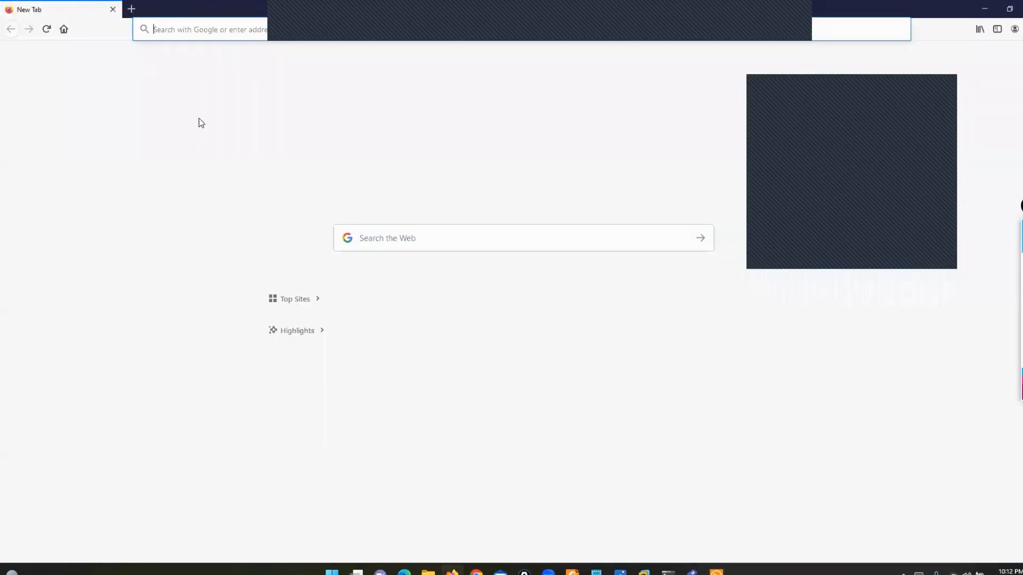
pyautogui.write('192.168.255')
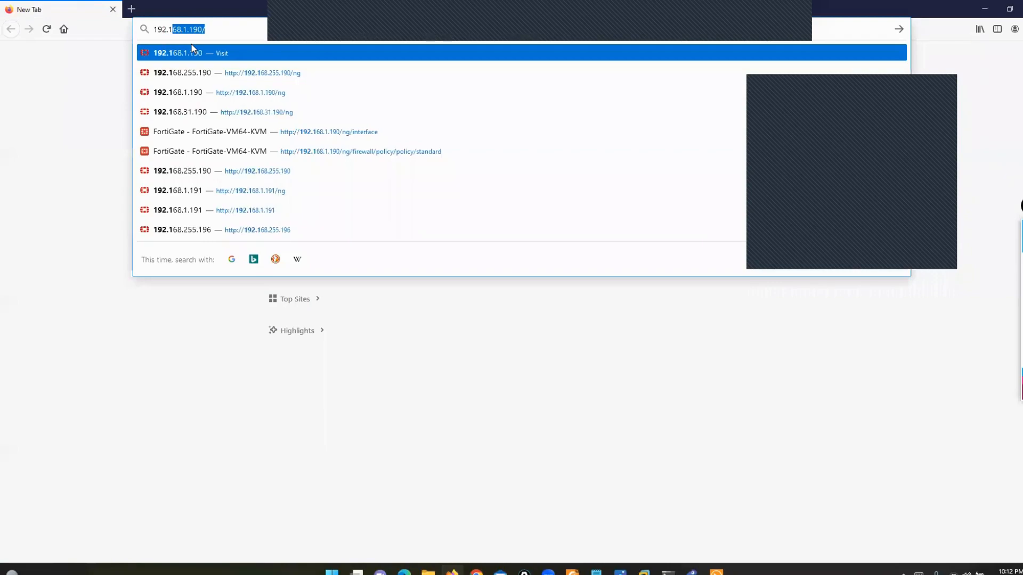
pyautogui.write('.195')
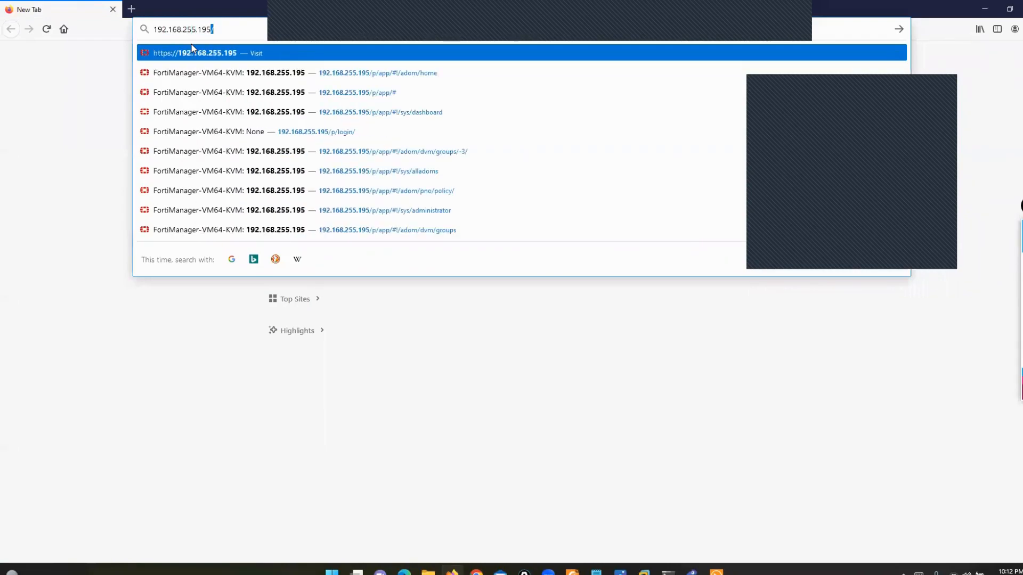
pyautogui.press('Return')
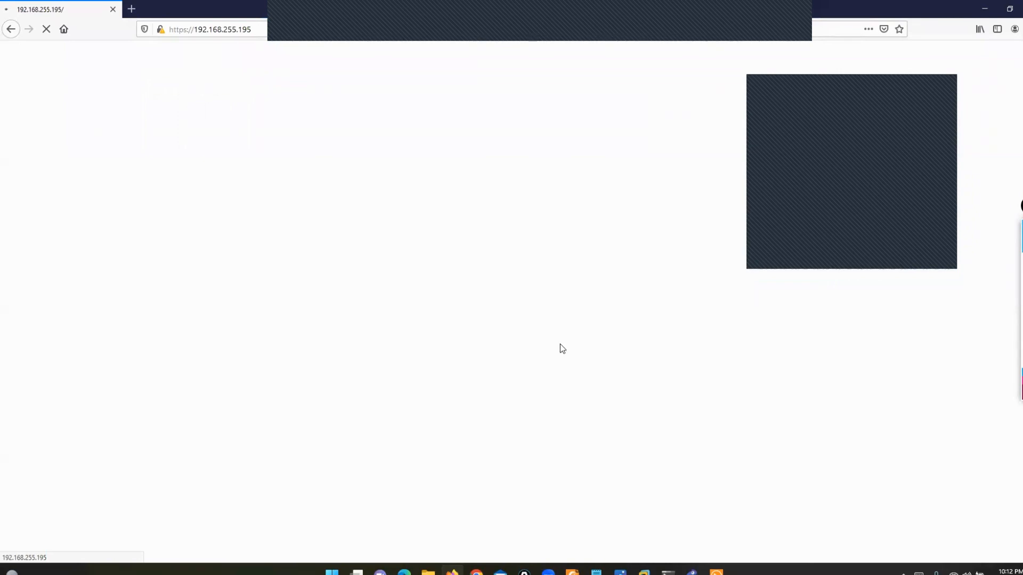
pyautogui.click(948, 86)
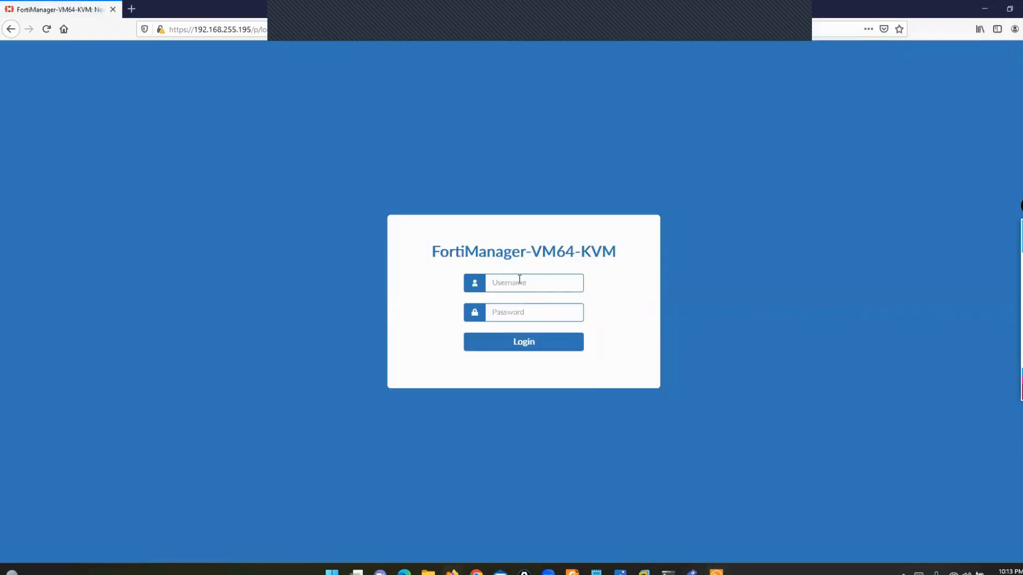
# - Sign in to the FortiManager web GUI as admin without letting Firefox save the login
pyautogui.click(519, 280)
pyautogui.write('admin')
pyautogui.press('Tab')
pyautogui.write('••')
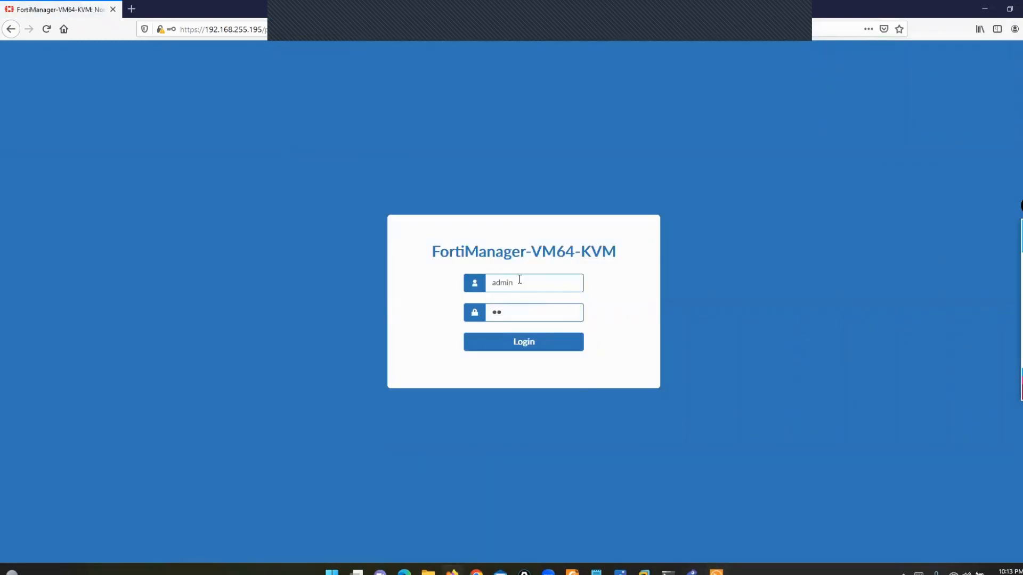
pyautogui.write('•')
pyautogui.press('Return')
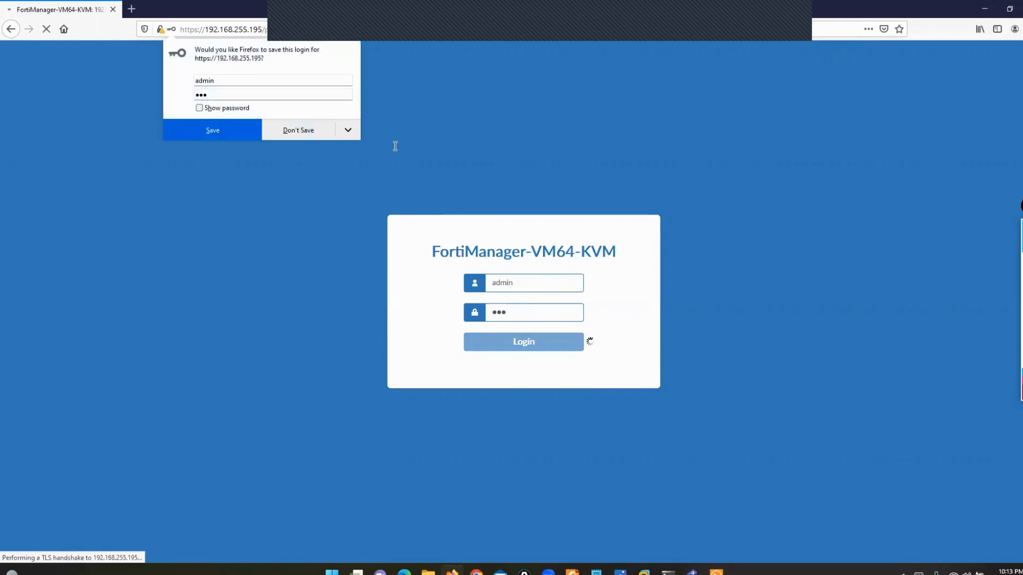
pyautogui.click(294, 129)
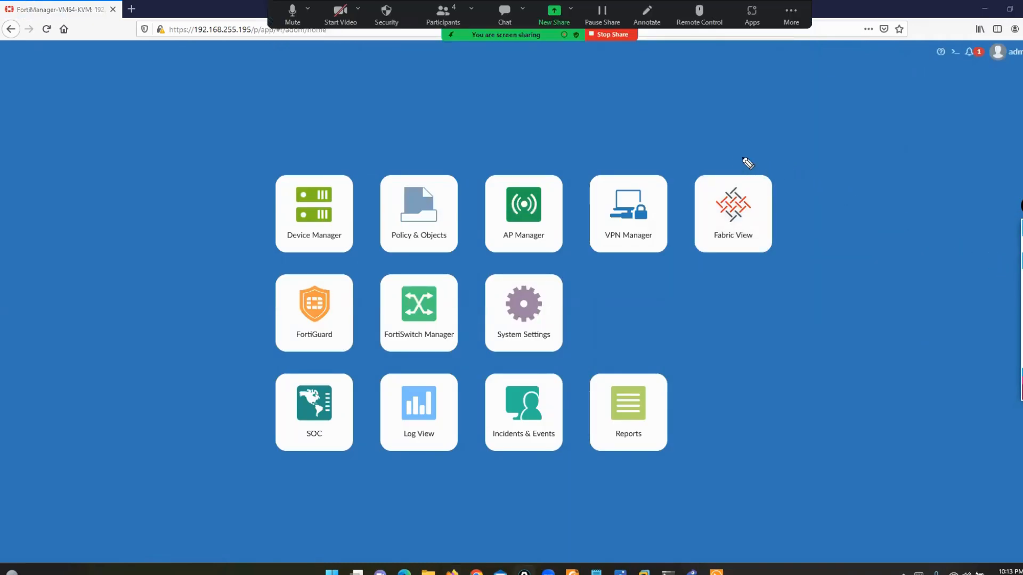
# - Mark up the home page tiles, then open System Settings showing FortiAnalyzer Features on
pyautogui.moveTo(734, 157)
pyautogui.mouseDown()
pyautogui.moveTo(796, 175)
pyautogui.moveTo(794, 341)
pyautogui.moveTo(745, 368)
pyautogui.moveTo(728, 364)
pyautogui.mouseUp()
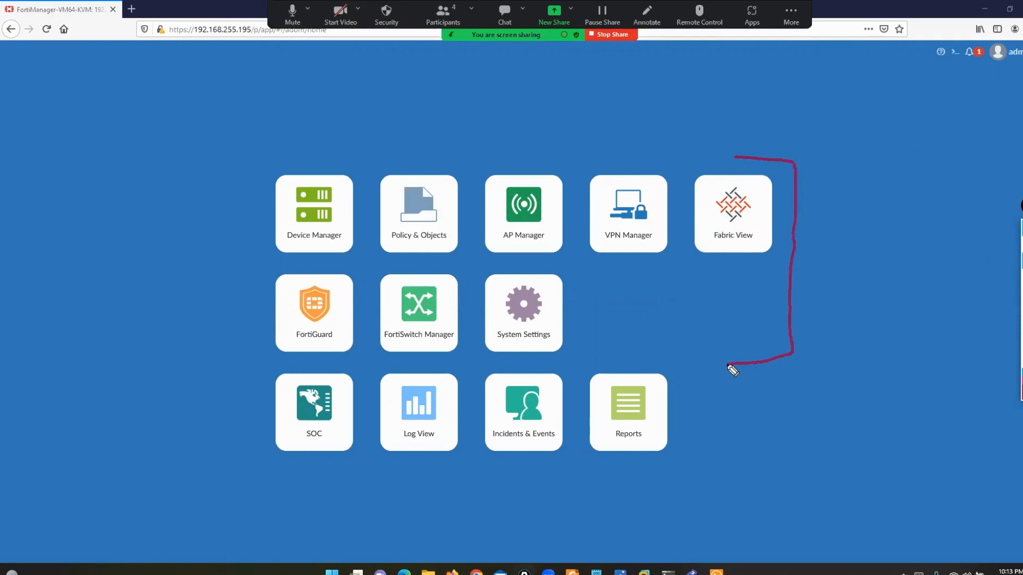
pyautogui.moveTo(310, 164)
pyautogui.mouseDown()
pyautogui.moveTo(239, 178)
pyautogui.moveTo(229, 343)
pyautogui.moveTo(251, 362)
pyautogui.moveTo(304, 362)
pyautogui.mouseUp()
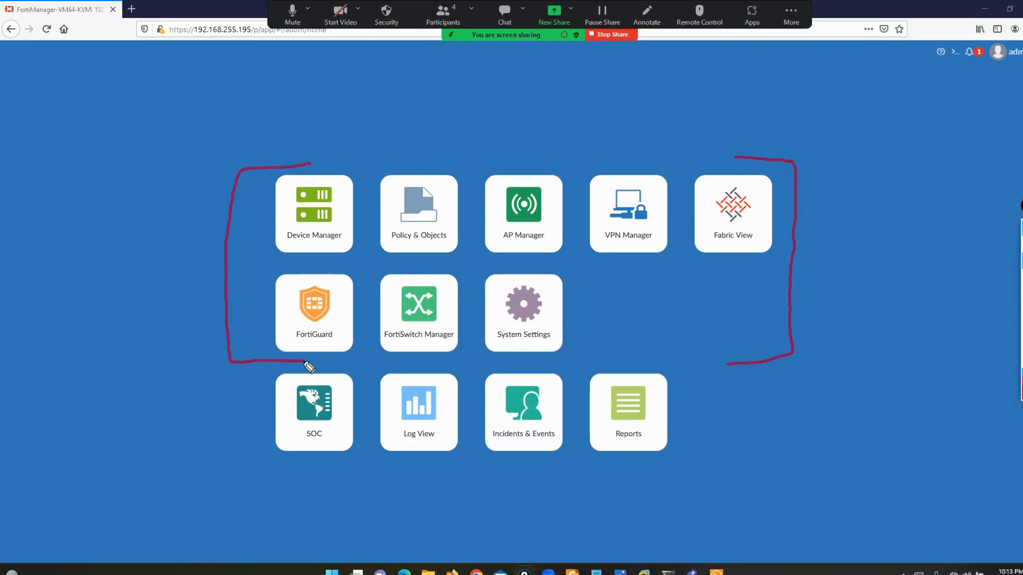
pyautogui.click(1022, 345)
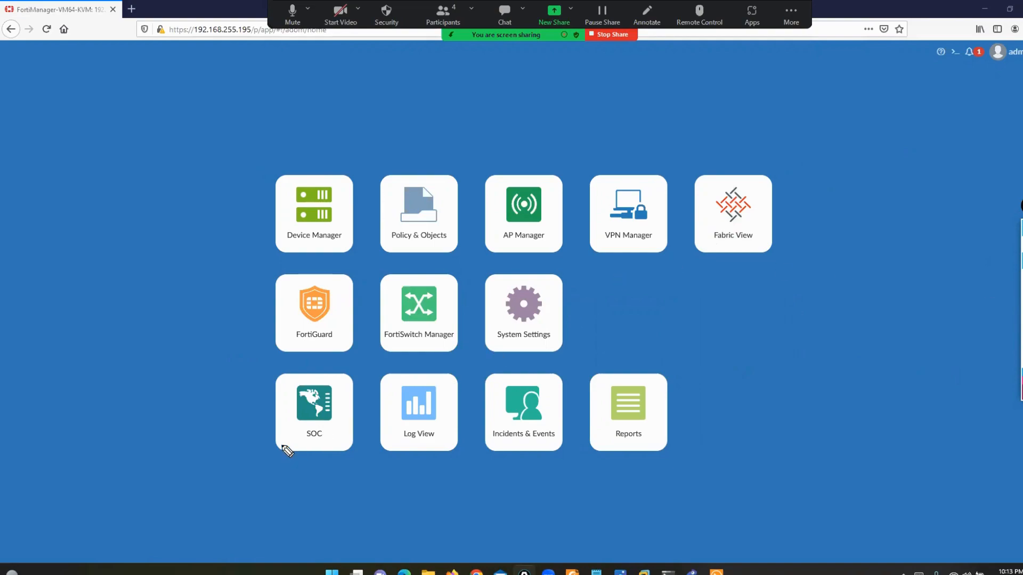
pyautogui.moveTo(285, 442); pyautogui.dragTo(309, 428)
pyautogui.moveTo(508, 432); pyautogui.dragTo(530, 420)
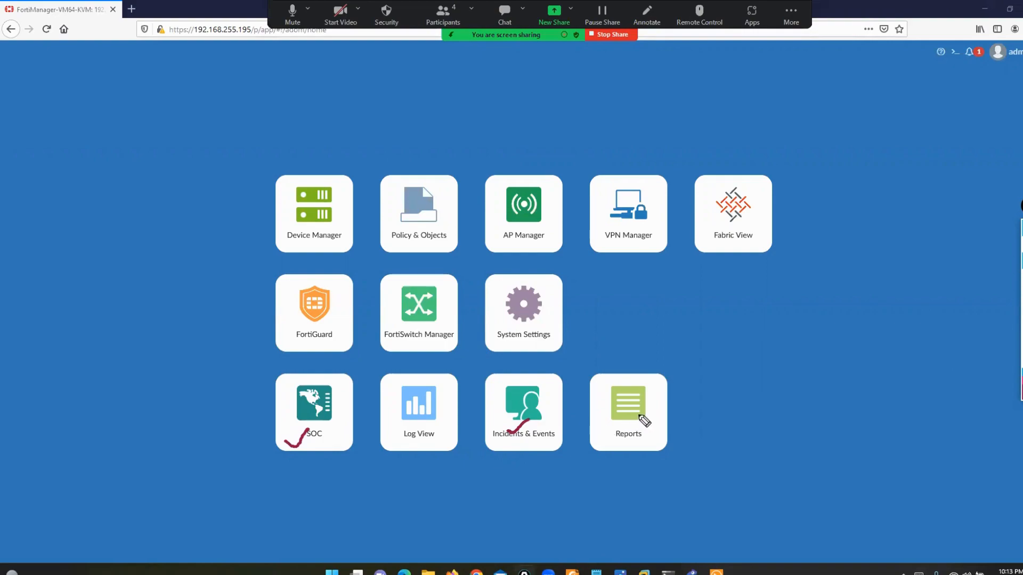
pyautogui.moveTo(612, 410); pyautogui.dragTo(638, 402)
pyautogui.moveTo(393, 422)
pyautogui.mouseDown()
pyautogui.moveTo(403, 432)
pyautogui.moveTo(423, 411)
pyautogui.mouseUp()
pyautogui.click(1022, 284)
pyautogui.click(510, 323)
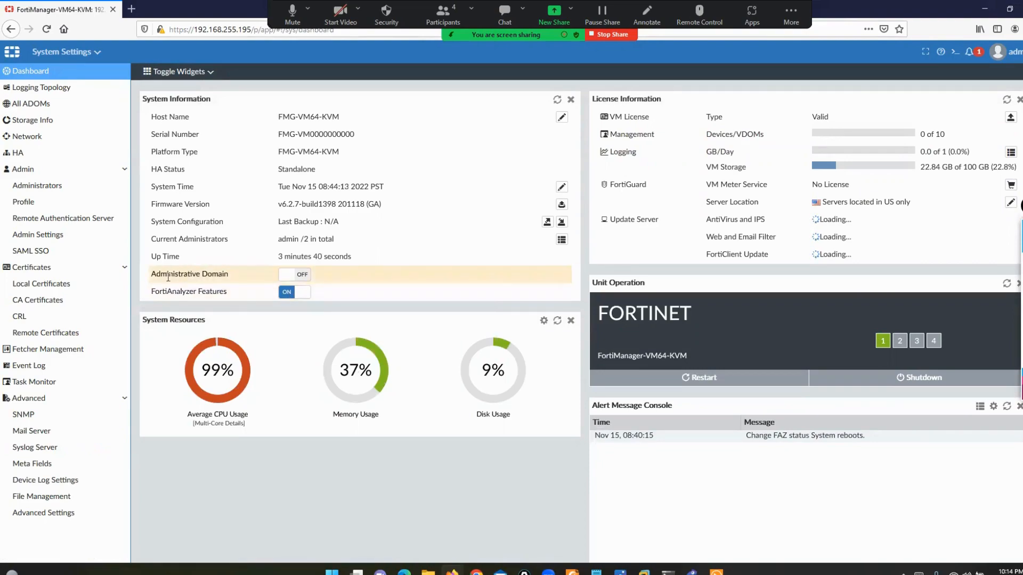
# - Switch Administrative Domain on and confirm, which signs the session out
pyautogui.click(288, 275)
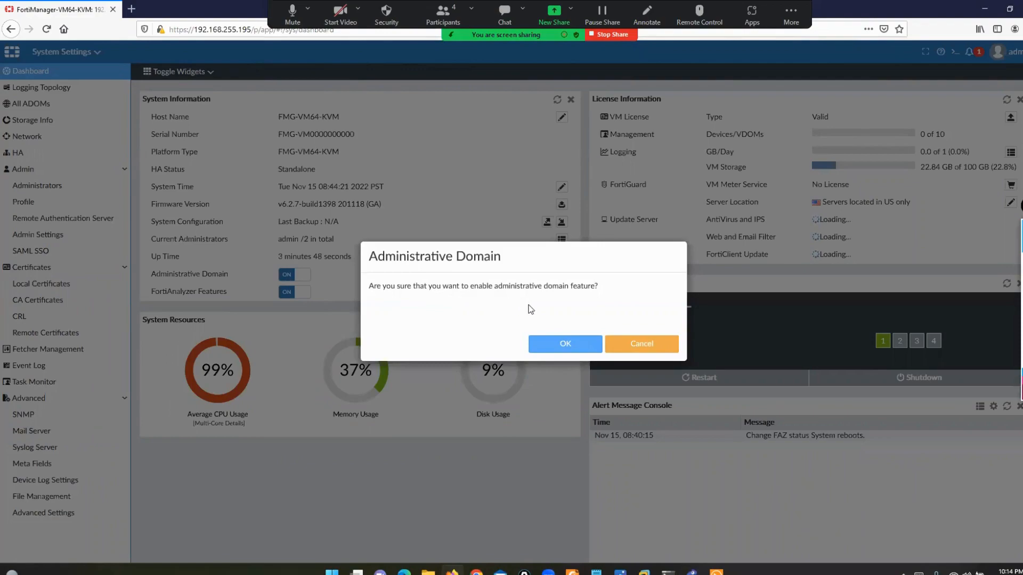
pyautogui.click(565, 348)
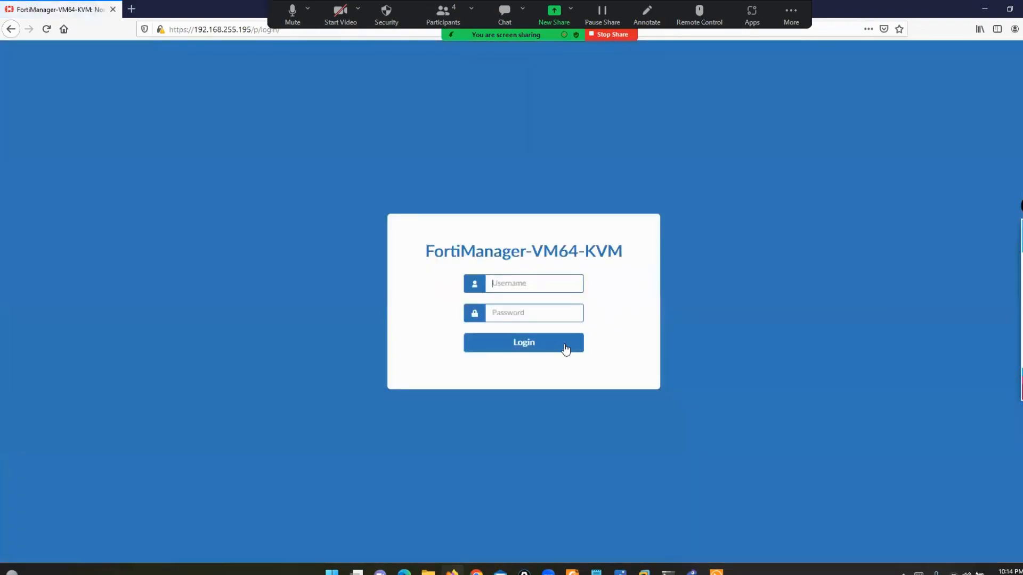
# - Sign back in as admin, dismissing Firefox's update notice and declining to save the login
pyautogui.write('a')
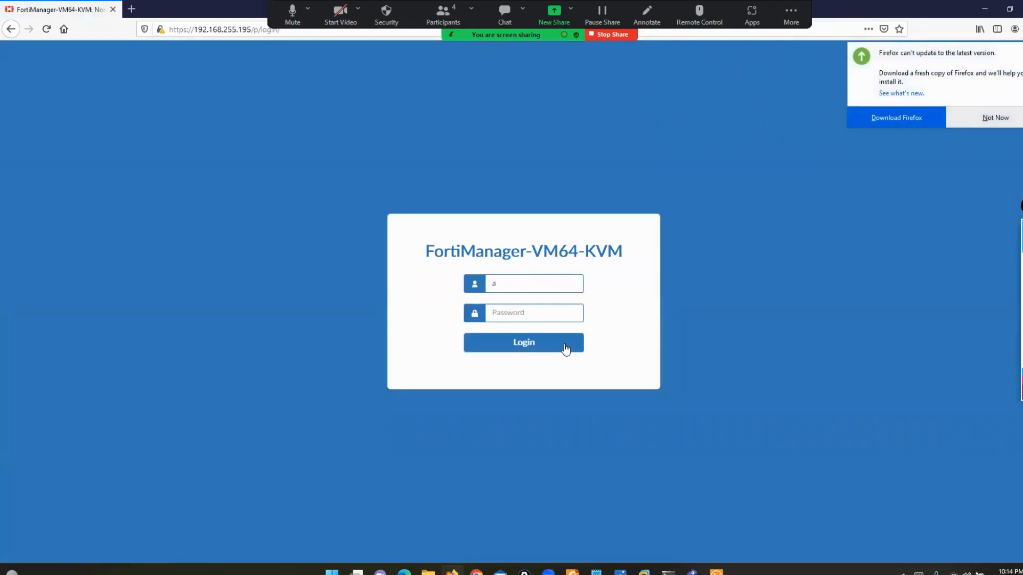
pyautogui.write('dmi***')
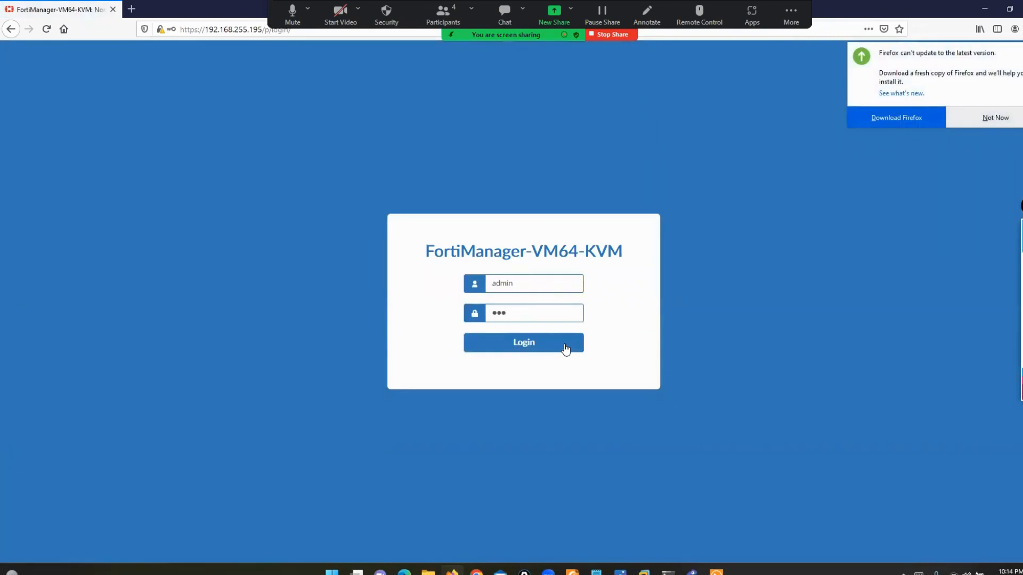
pyautogui.click(974, 122)
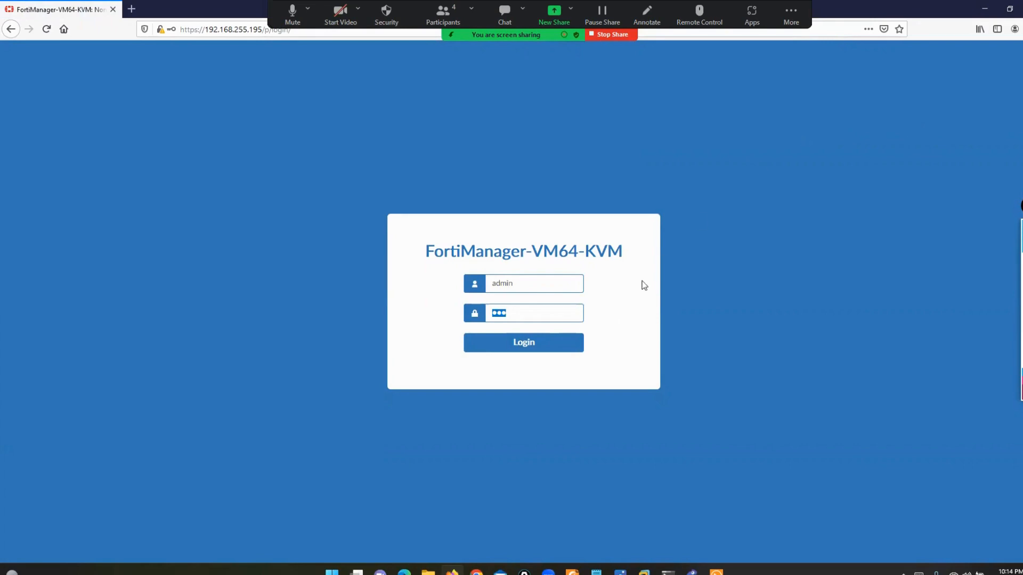
pyautogui.click(537, 340)
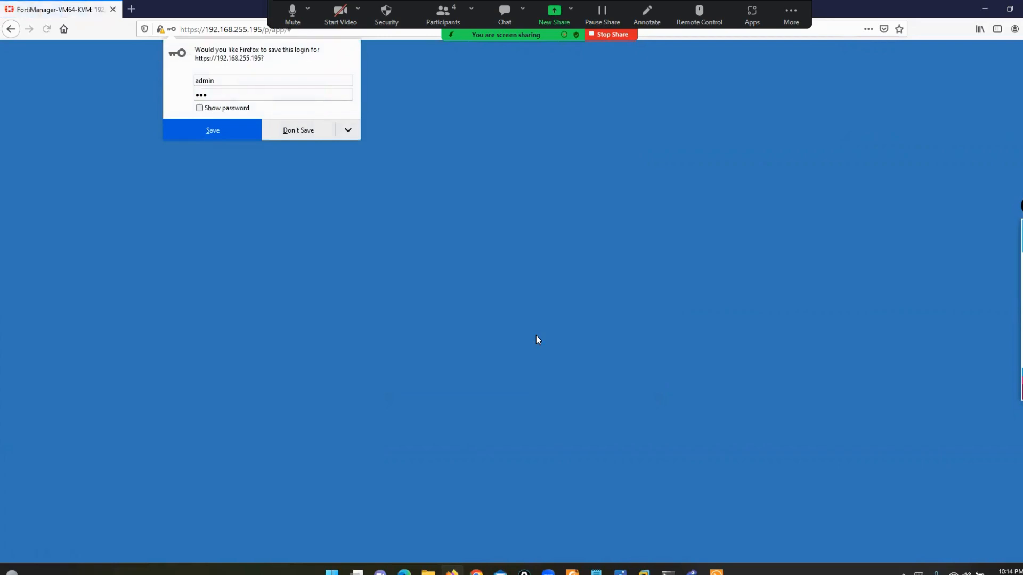
pyautogui.click(296, 133)
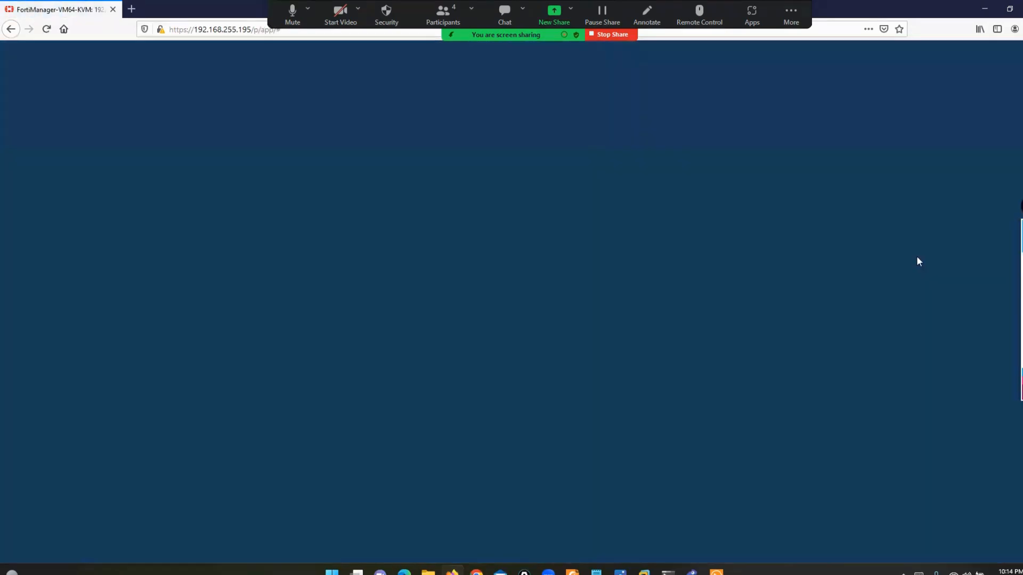
# - Mark up the Select an ADOM prompt and choose the root ADOM
pyautogui.click(997, 262)
pyautogui.moveTo(764, 204)
pyautogui.mouseDown()
pyautogui.moveTo(801, 297)
pyautogui.moveTo(776, 392)
pyautogui.moveTo(745, 383)
pyautogui.mouseUp()
pyautogui.moveTo(304, 211)
pyautogui.mouseDown()
pyautogui.moveTo(245, 211)
pyautogui.moveTo(249, 395)
pyautogui.moveTo(277, 394)
pyautogui.mouseUp()
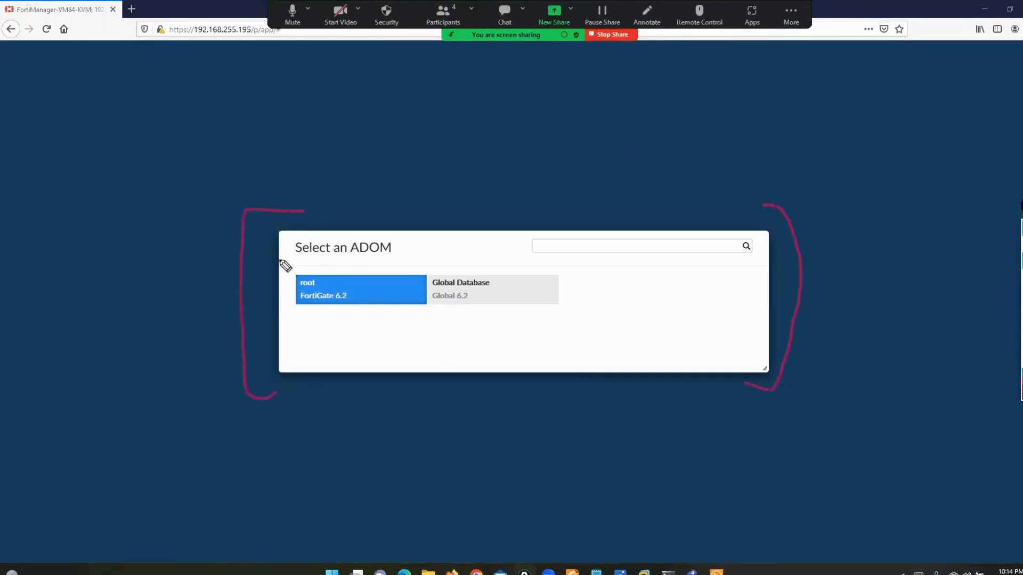
pyautogui.moveTo(283, 260); pyautogui.dragTo(405, 262)
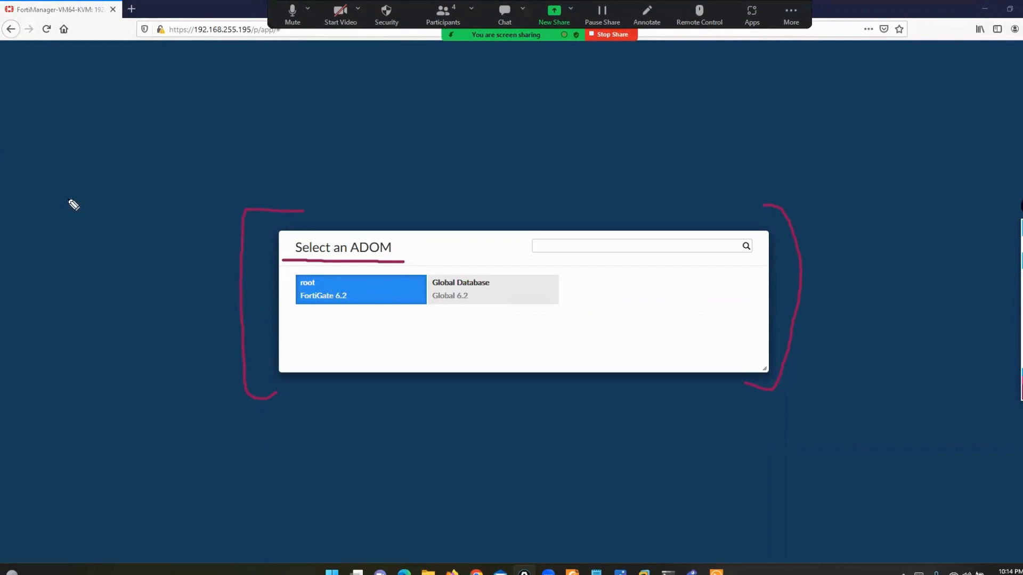
pyautogui.moveTo(65, 191)
pyautogui.mouseDown()
pyautogui.moveTo(115, 265)
pyautogui.moveTo(282, 279)
pyautogui.mouseUp()
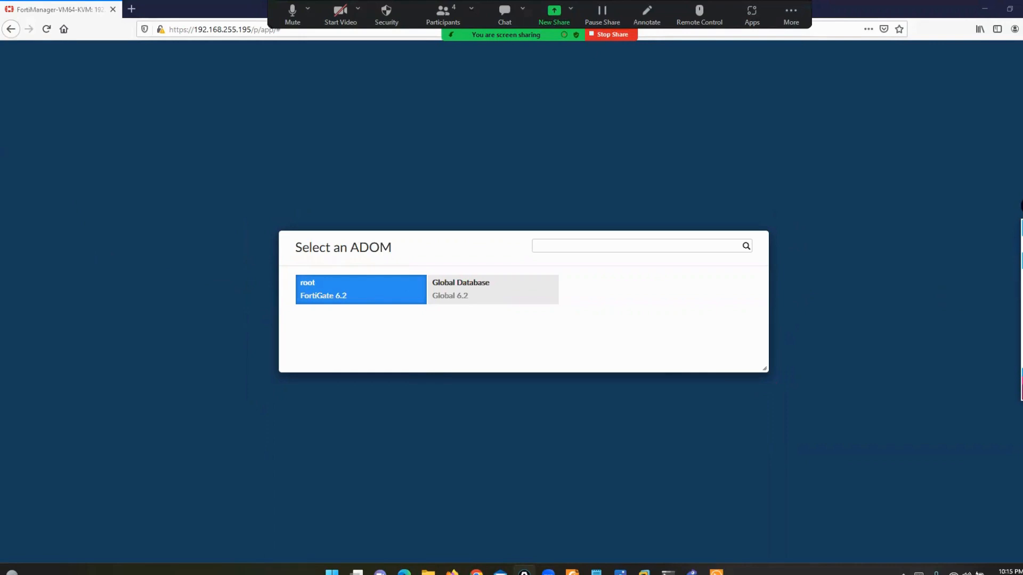
pyautogui.click(336, 294)
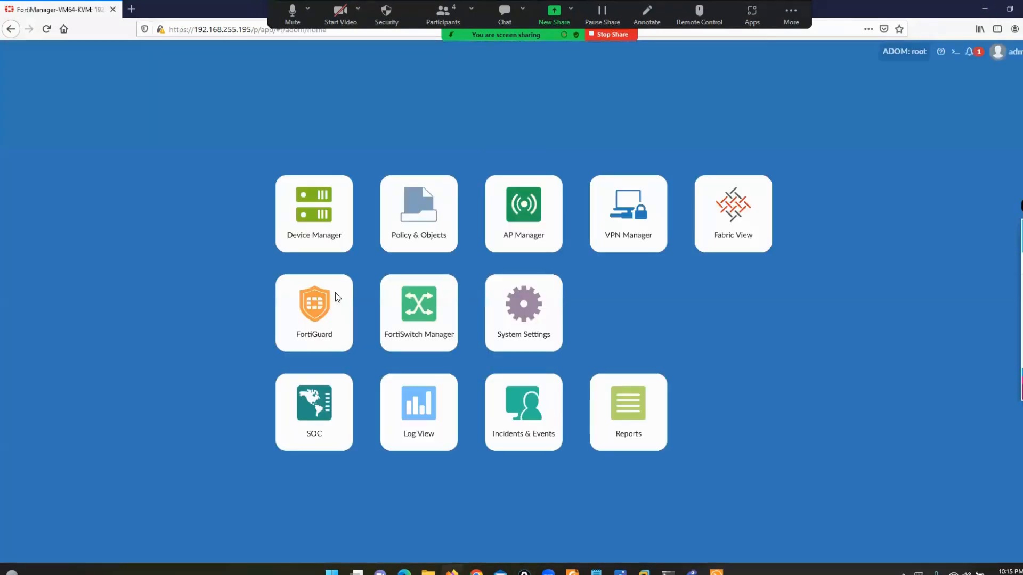
# - Open System Settings under ADOM root and highlight Administrative Domain and FortiAnalyzer Features, both on
pyautogui.click(516, 326)
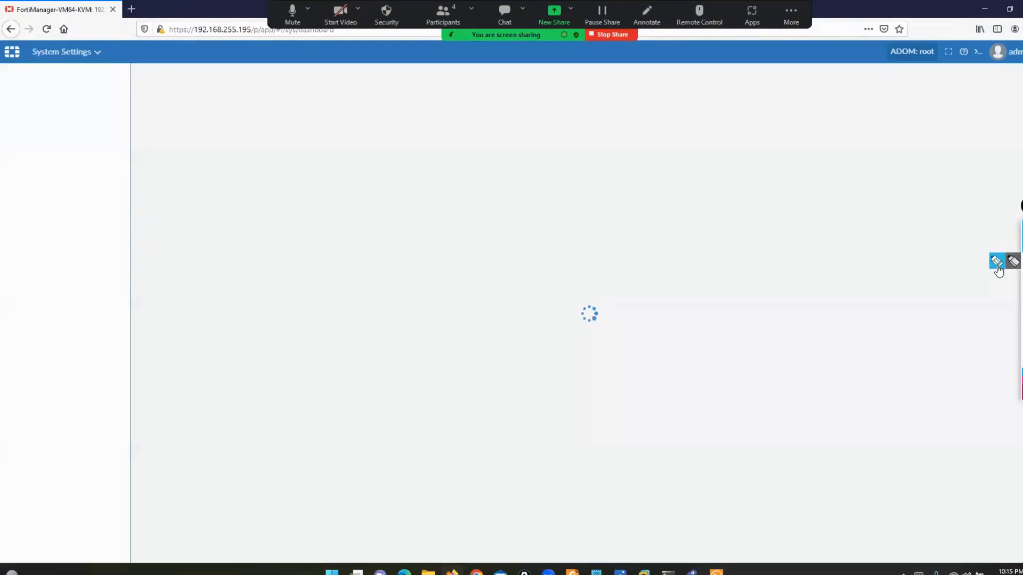
pyautogui.moveTo(876, 34)
pyautogui.mouseDown()
pyautogui.moveTo(890, 68)
pyautogui.moveTo(946, 68)
pyautogui.moveTo(914, 35)
pyautogui.moveTo(877, 34)
pyautogui.mouseUp()
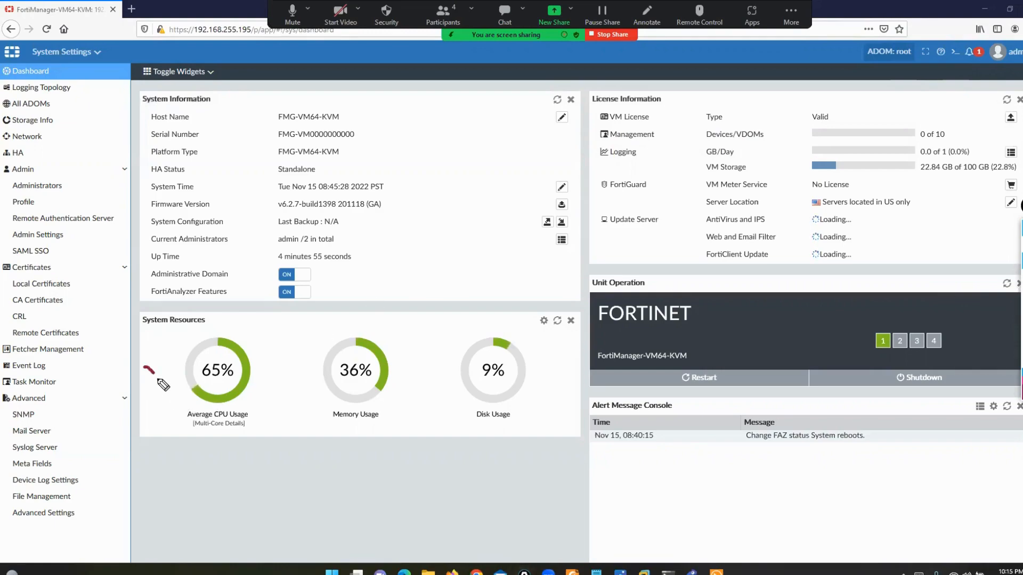
pyautogui.moveTo(160, 380); pyautogui.dragTo(178, 350)
pyautogui.moveTo(296, 377); pyautogui.dragTo(310, 356)
pyautogui.moveTo(431, 359); pyautogui.dragTo(452, 357)
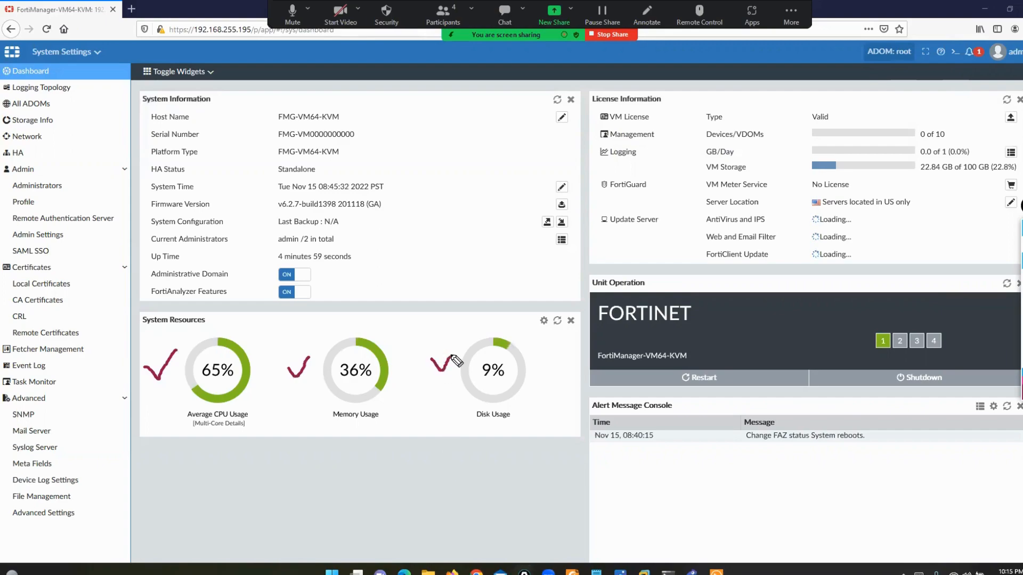
pyautogui.moveTo(654, 90)
pyautogui.mouseDown()
pyautogui.moveTo(673, 90)
pyautogui.moveTo(673, 106)
pyautogui.mouseUp()
pyautogui.moveTo(588, 87); pyautogui.dragTo(579, 103)
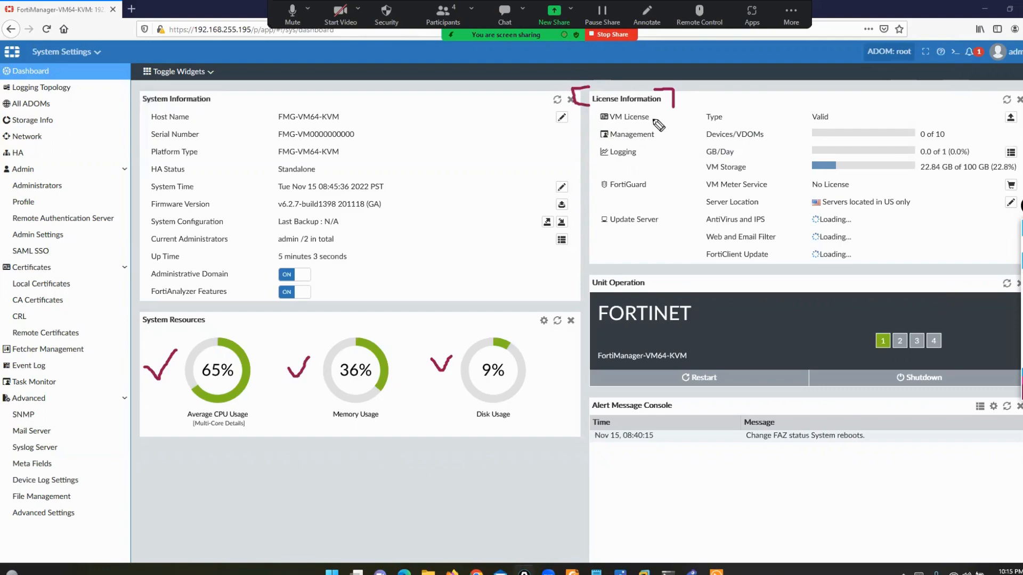
pyautogui.moveTo(833, 109); pyautogui.dragTo(853, 106)
pyautogui.moveTo(687, 141); pyautogui.dragTo(751, 141)
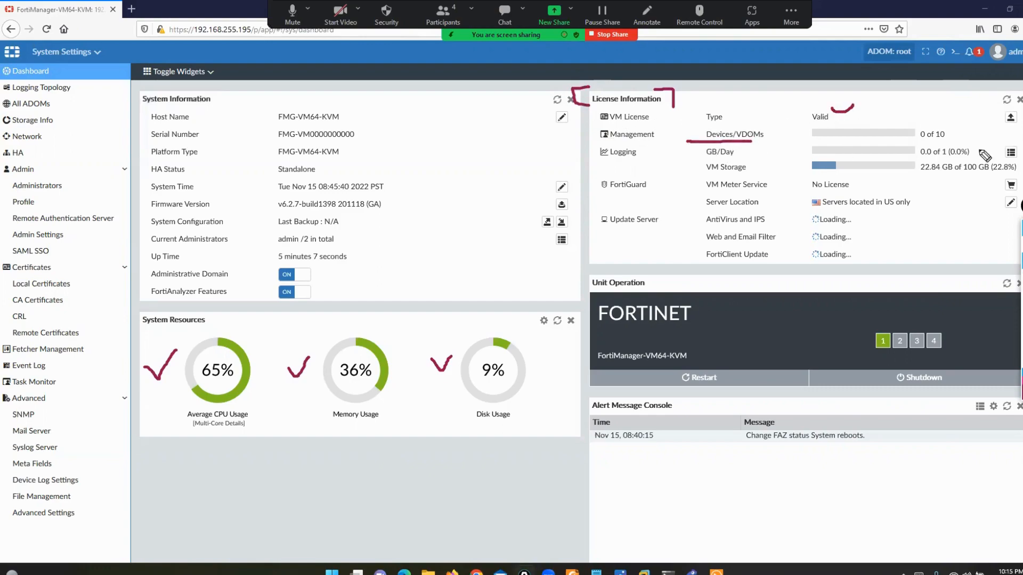